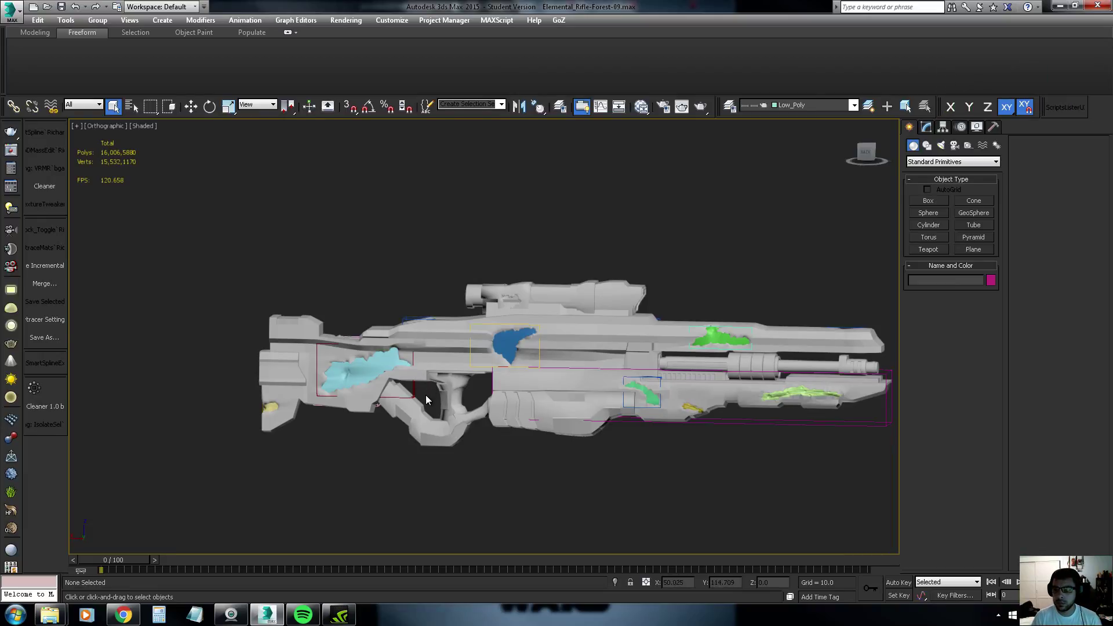
Frame the rifle and select the Scope_Back-LP piece, showing its Edit Poly and Unwrap UVW stack
middle_drag(452, 392, 458, 388)
scroll(591, 373, up, 4)
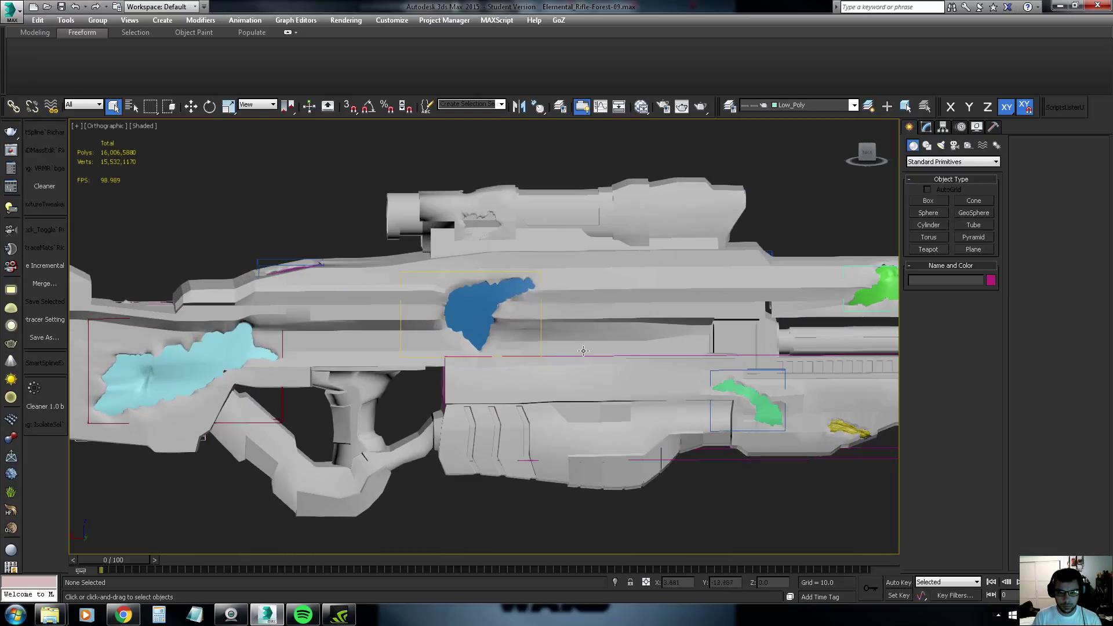
scroll(584, 350, down, 3)
mouse_move(583, 350)
alt+middle_down()
mouse_move(568, 342)
mouse_move(644, 347)
alt+middle_up()
click(478, 257)
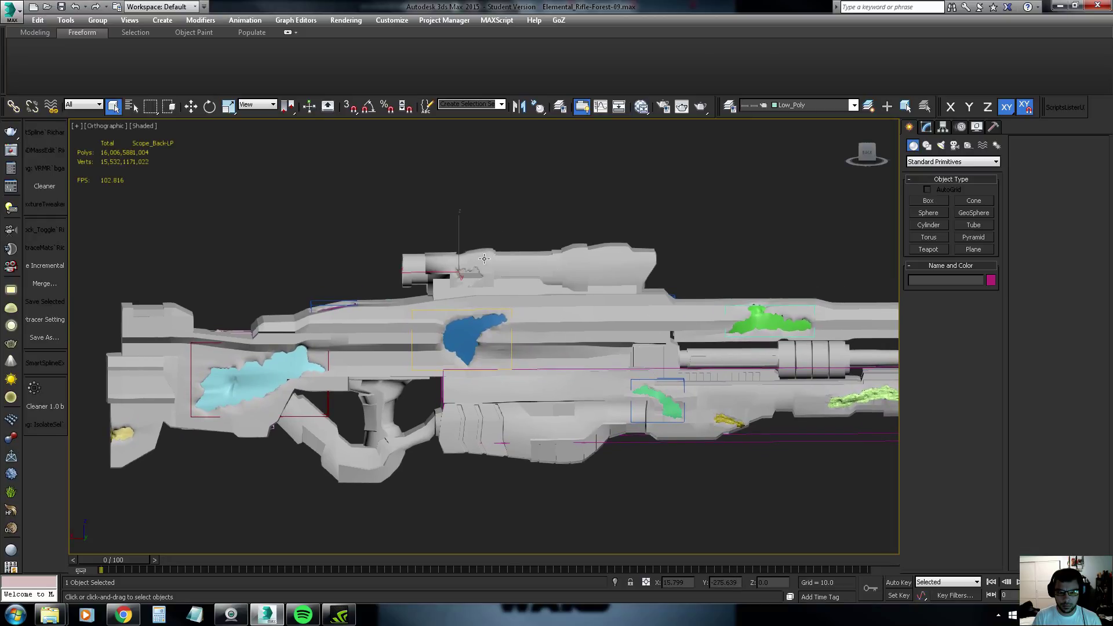
scroll(484, 259, up, 2)
Turn on Edged Faces with F4 and select the Low_Poly21 piece in the Modify panel
click(926, 127)
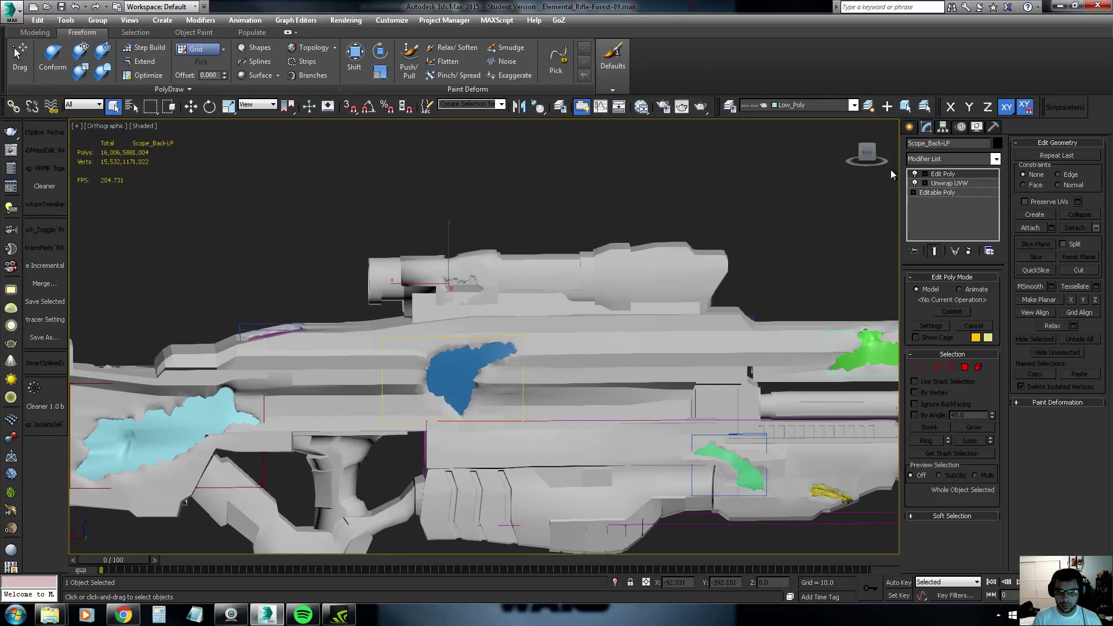
mouse_move(441, 301)
alt+middle_down()
mouse_move(478, 305)
mouse_move(458, 310)
alt+middle_up()
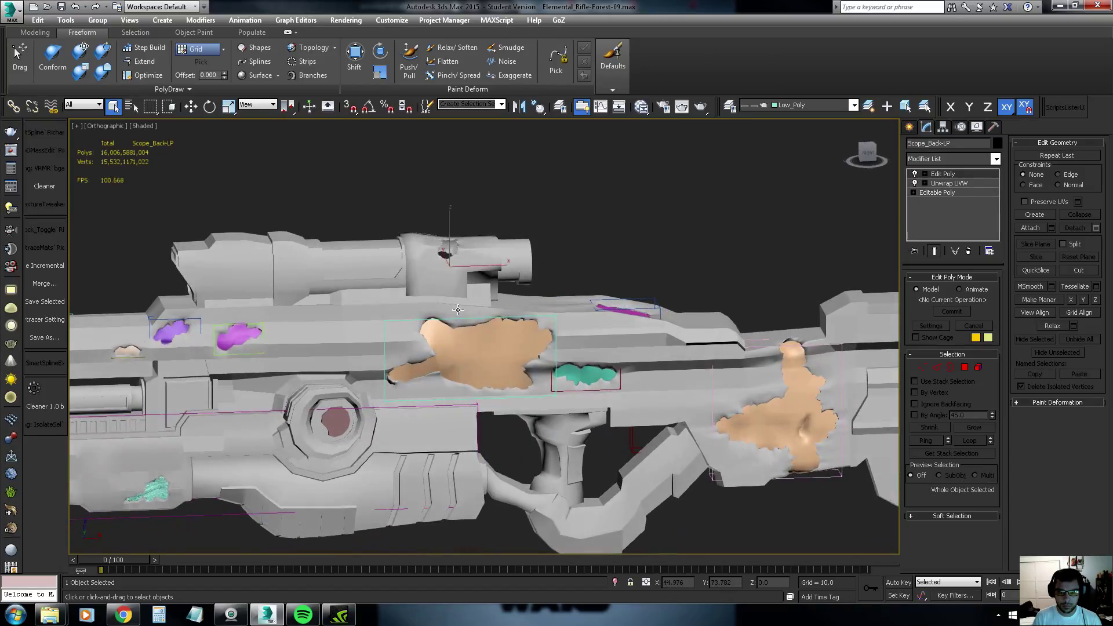
key(F4)
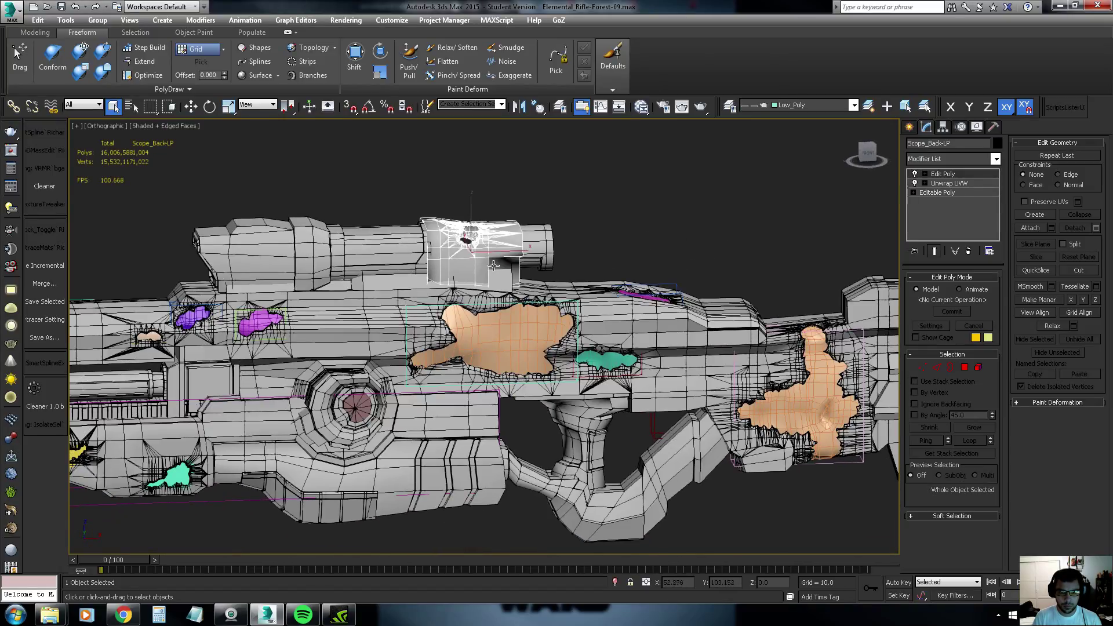
scroll(454, 274, up, 2)
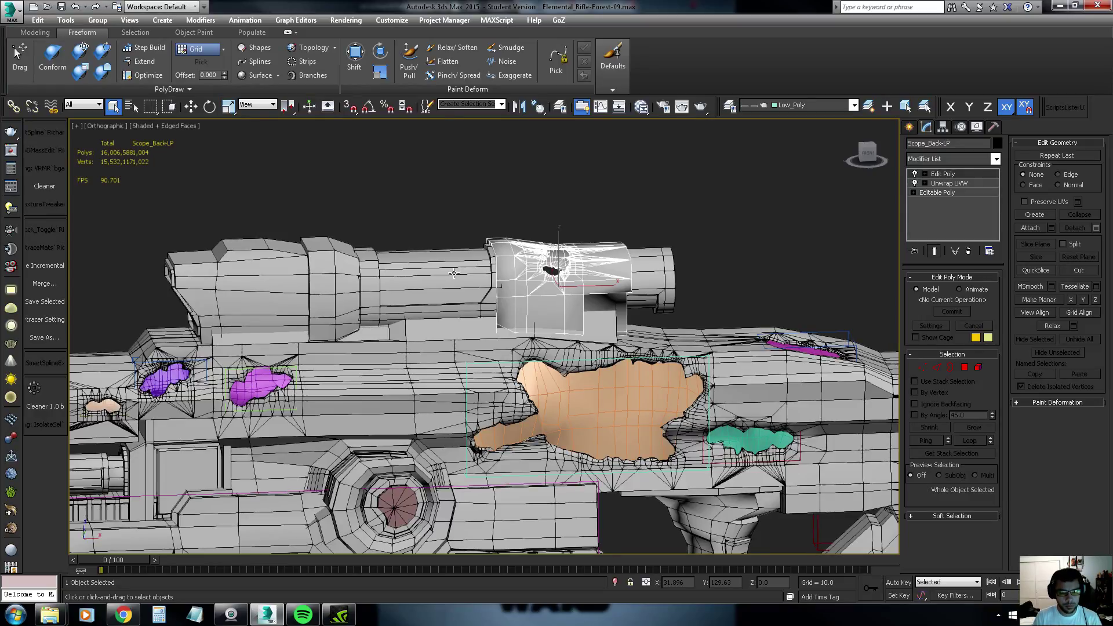
click(453, 273)
alt+middle_drag(450, 316, 463, 333)
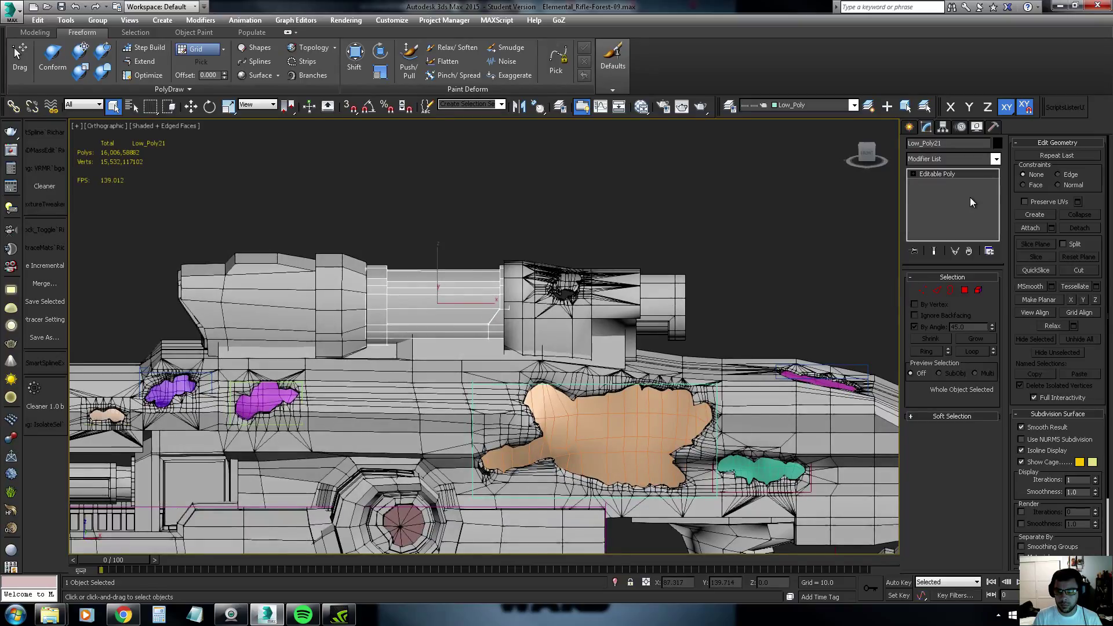
Browse the Modifier List and Configure Modifier Sets without adding anything, then reframe the rifle
click(996, 159)
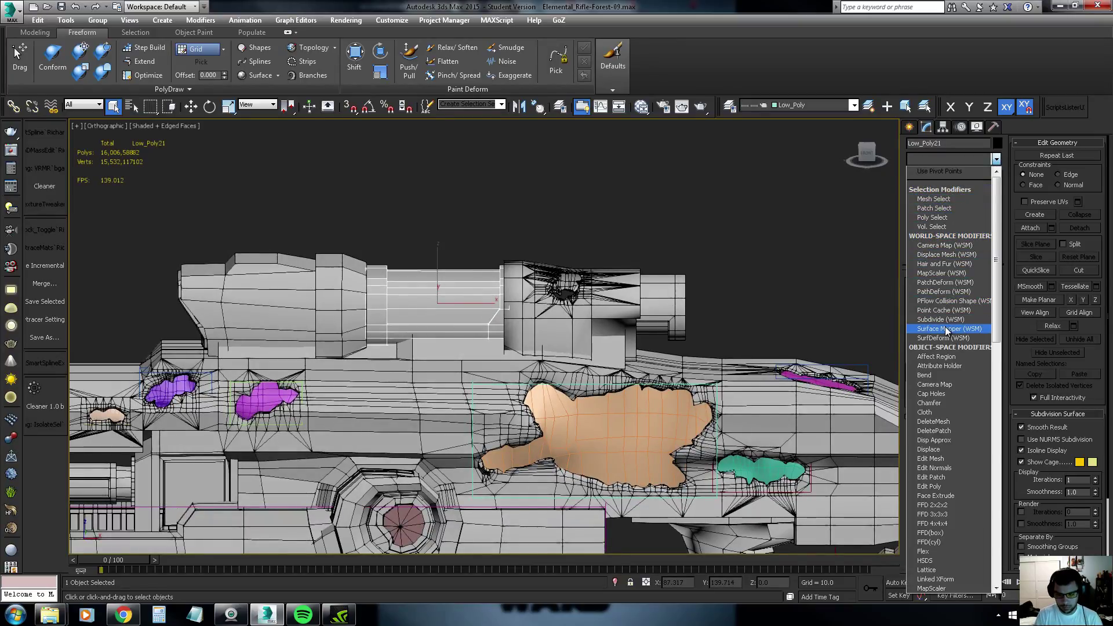
click(760, 255)
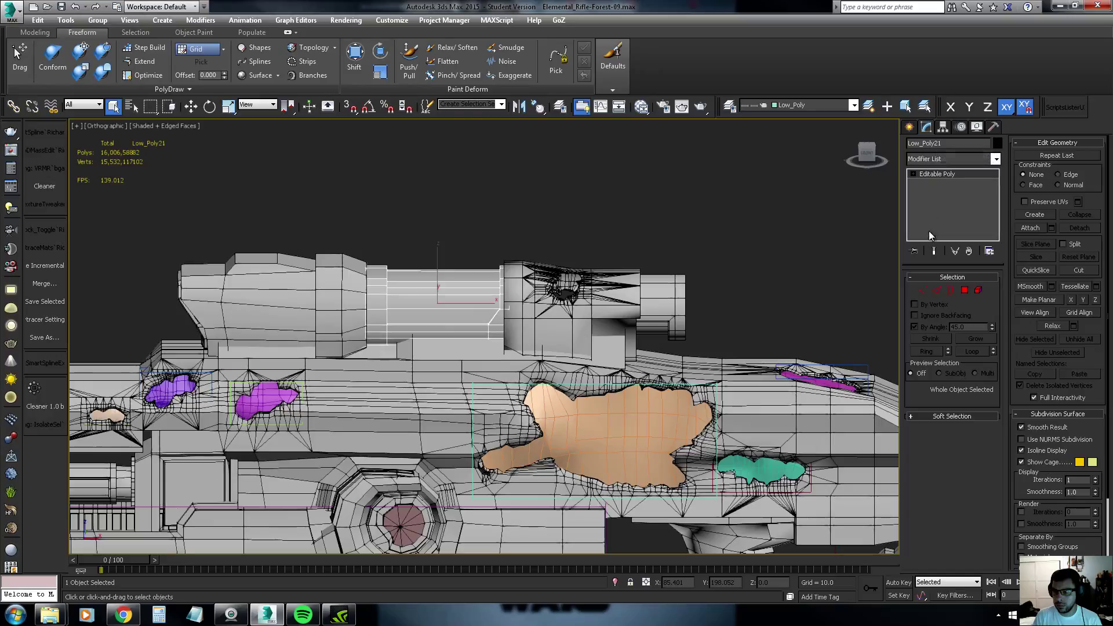
click(989, 253)
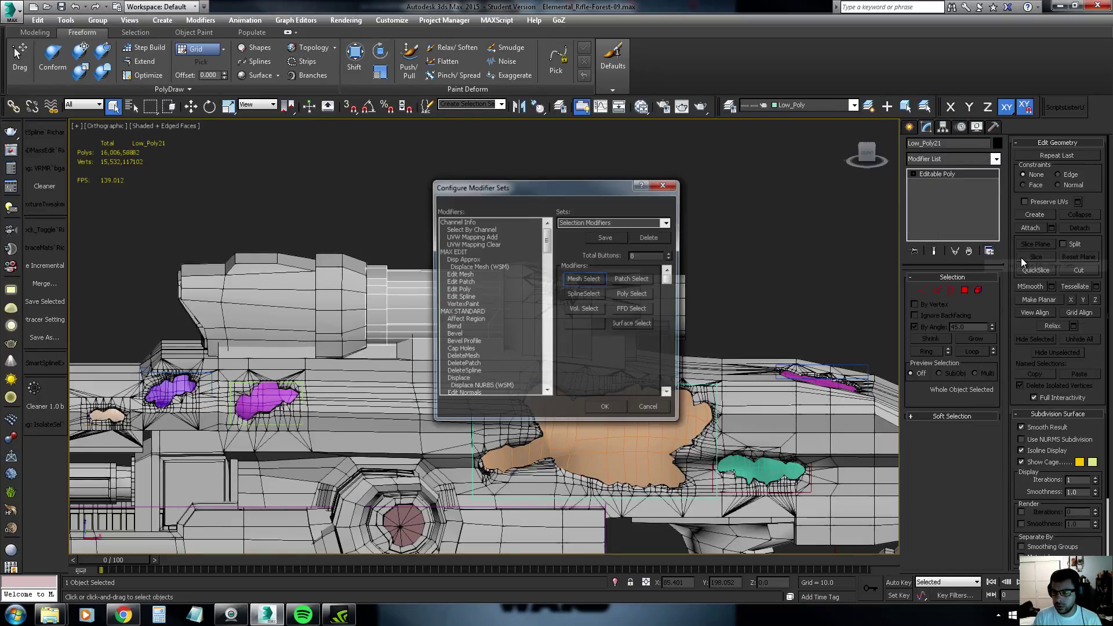
click(638, 411)
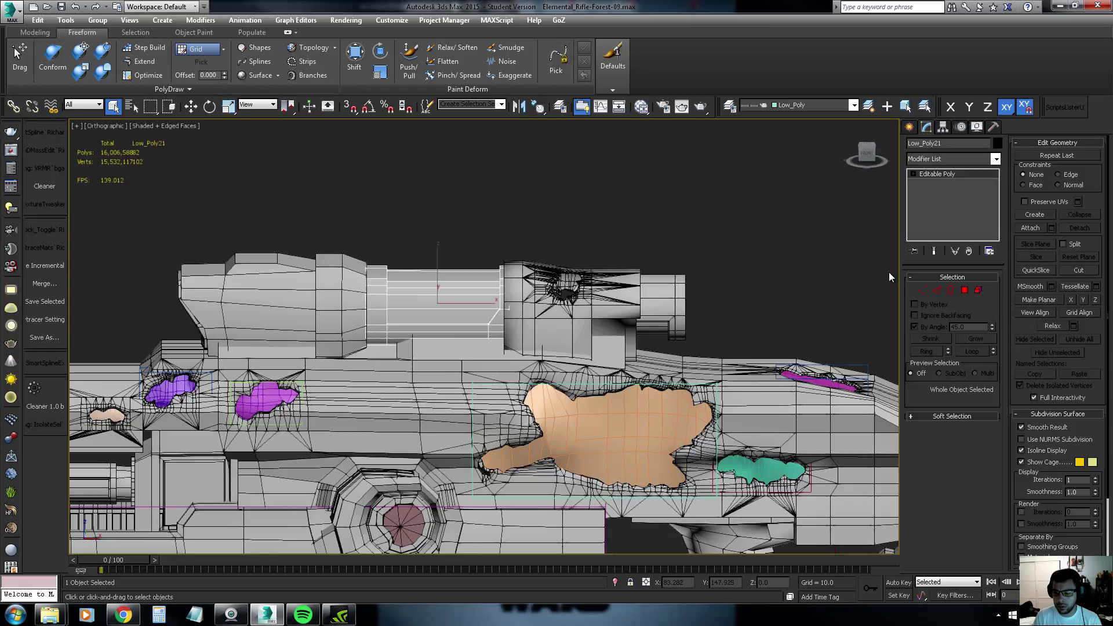
middle_drag(750, 228, 714, 238)
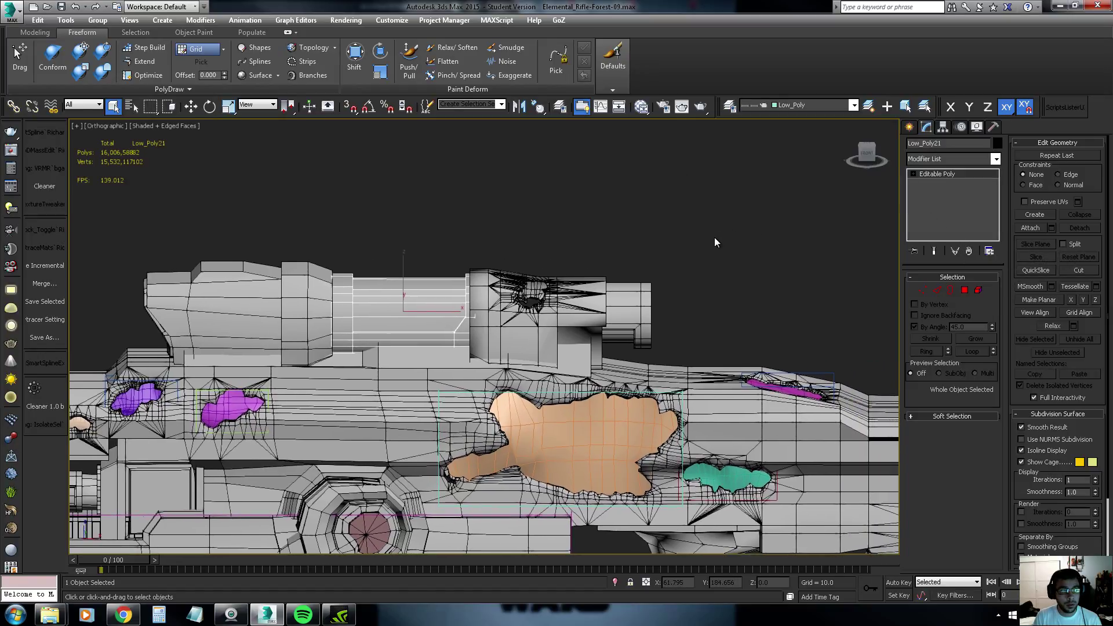
scroll(823, 235, down, 2)
scroll(819, 243, up, 2)
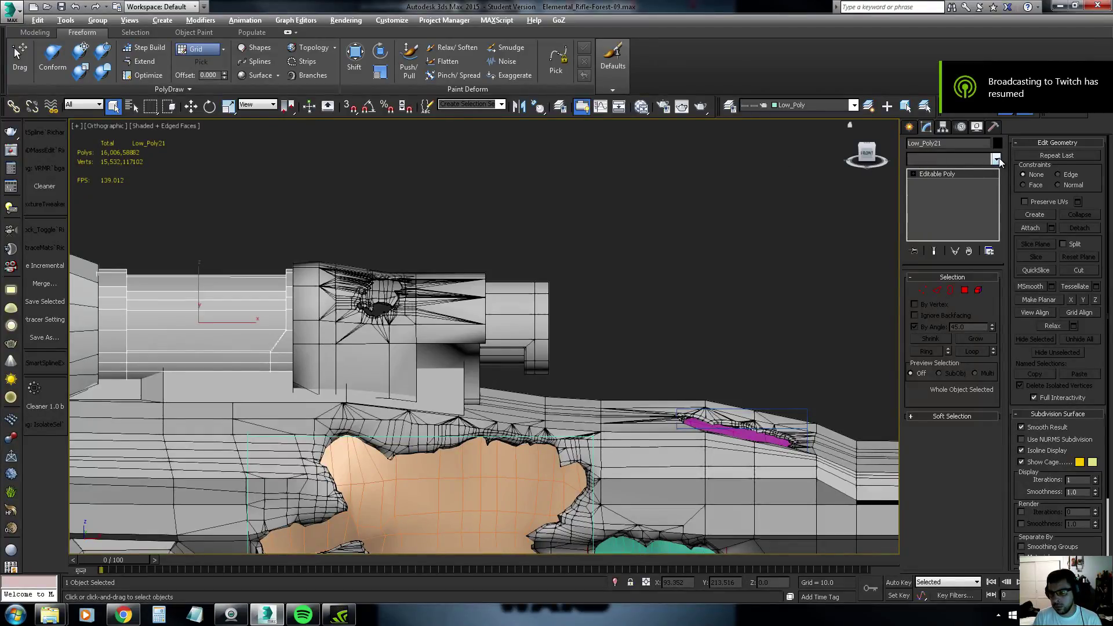
Add Unwrap UVW to Low_Poly21 from the Modifier List, zoom on the barrel, and launch the UV Editor
click(1000, 158)
key(u)
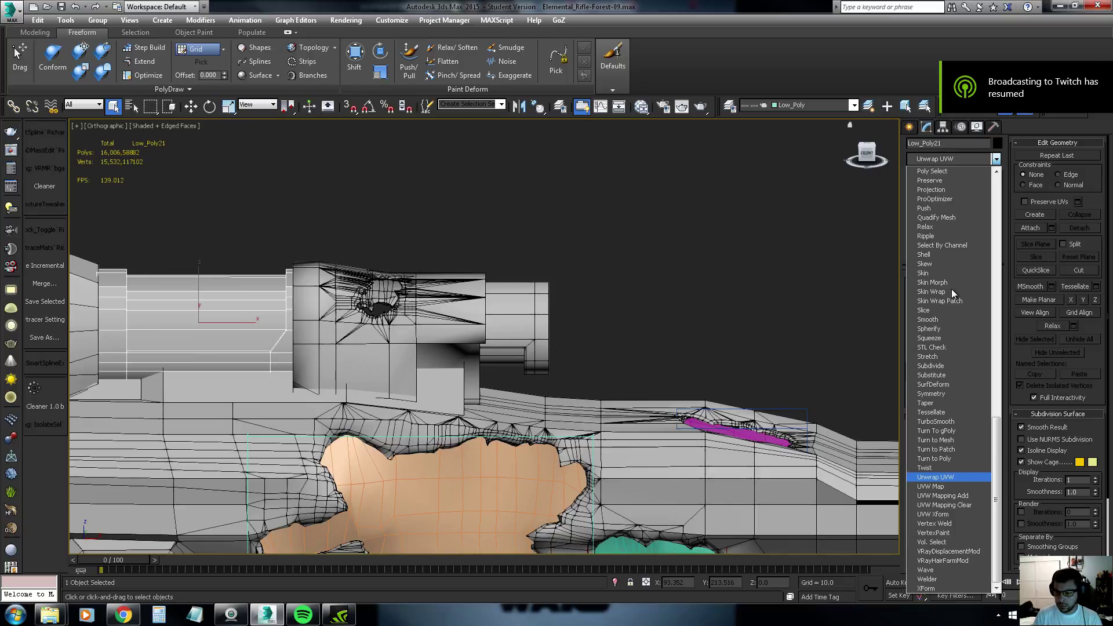
click(944, 479)
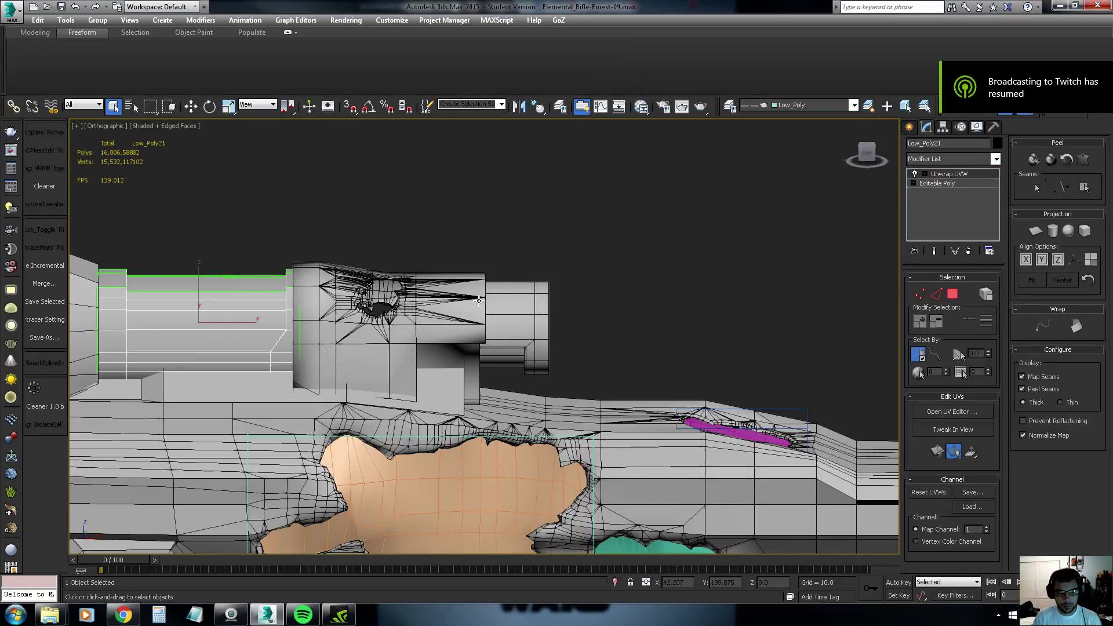
middle_drag(265, 301, 521, 320)
scroll(519, 317, up, 2)
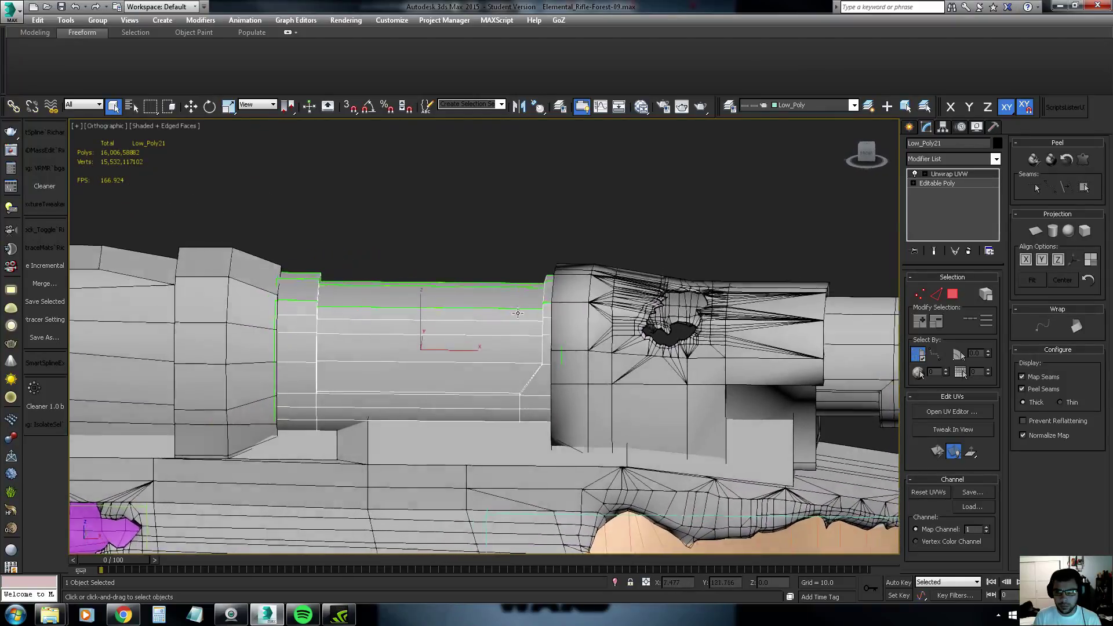
click(949, 412)
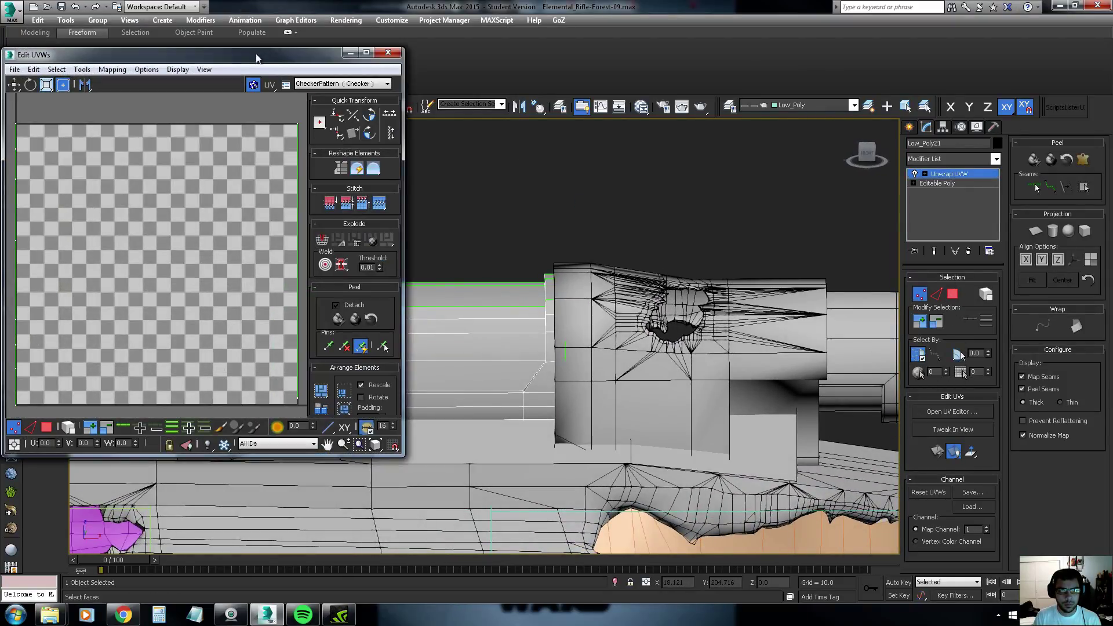
Isolate the barrel with Alt+Q and arrange the Edit UVWs window beside the viewport
mouse_move(272, 87)
mouse_down()
mouse_move(938, 136)
mouse_move(921, 84)
mouse_up()
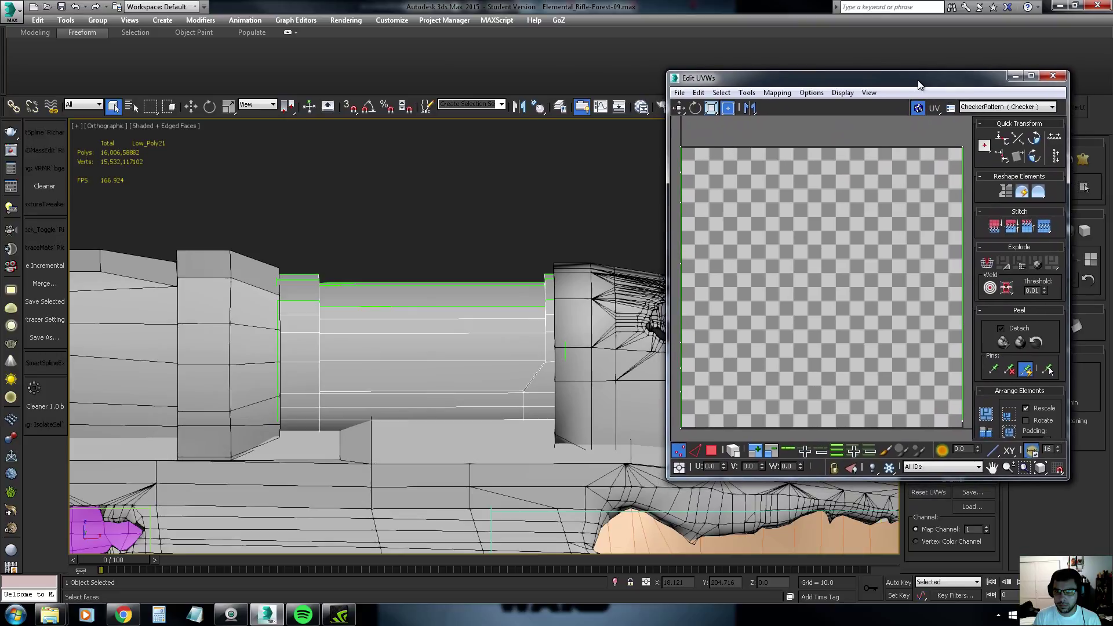
scroll(829, 154, down, 3)
scroll(829, 154, down, 2)
key(alt+q)
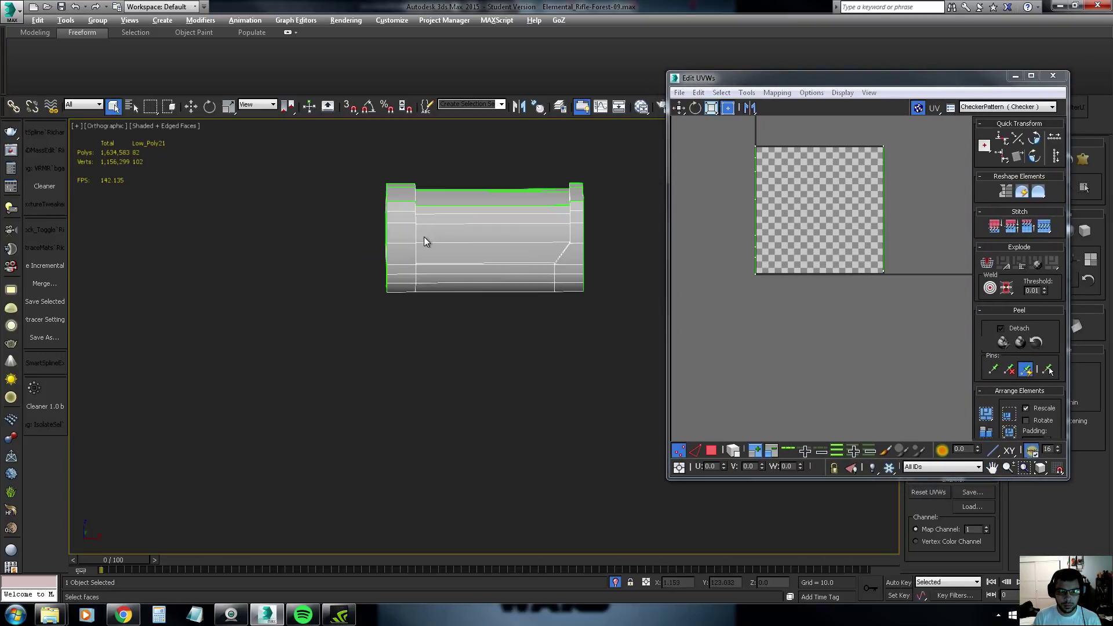
middle_drag(465, 217, 325, 360)
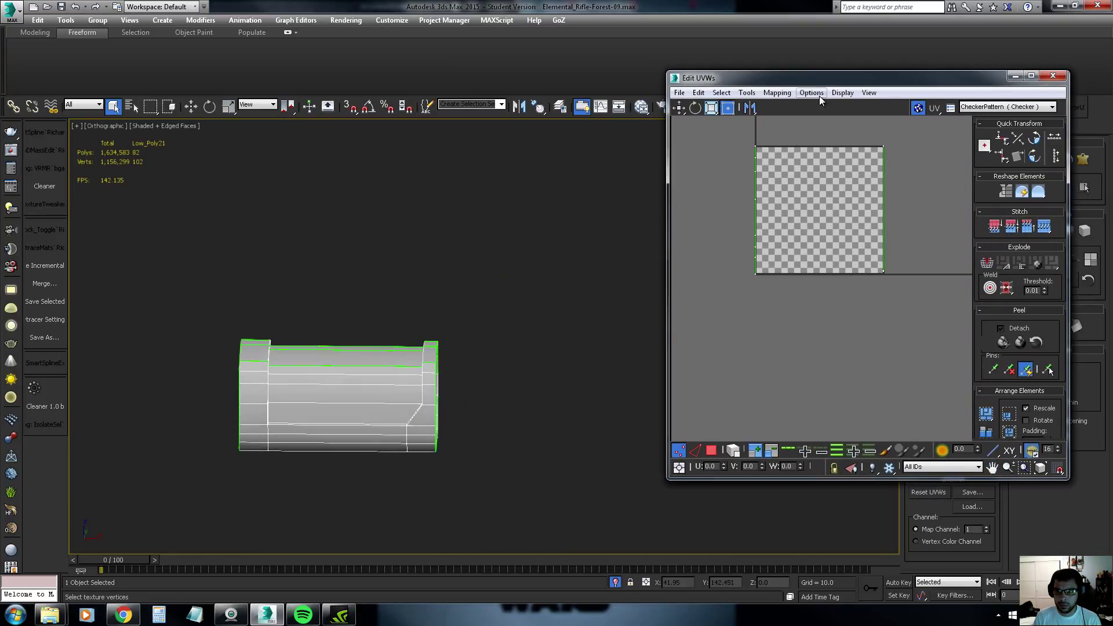
drag(817, 82, 634, 60)
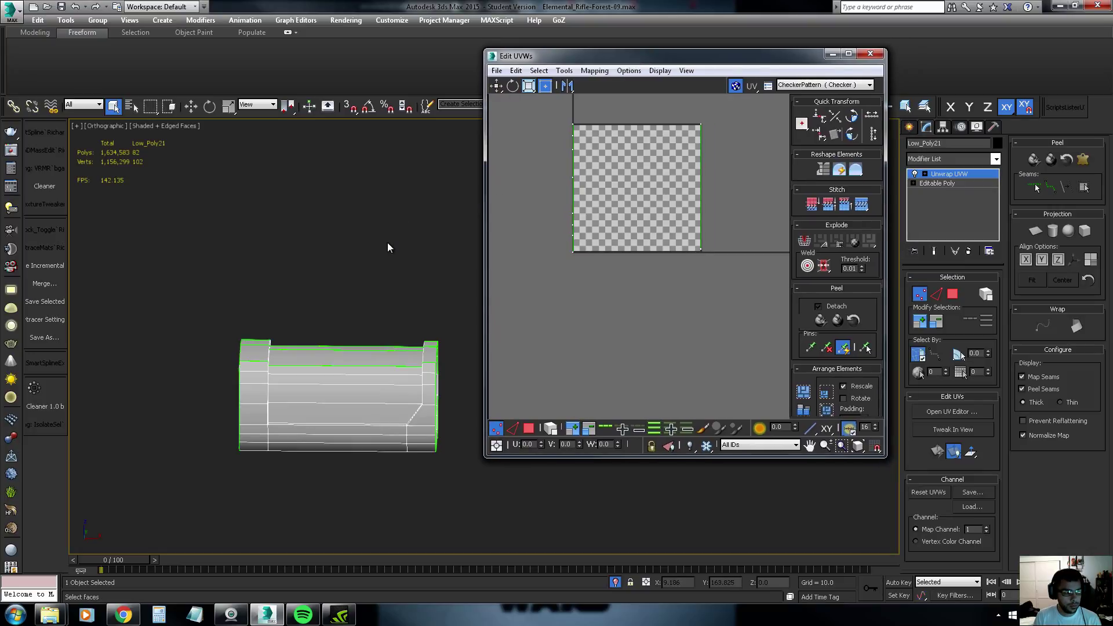
middle_drag(387, 242, 367, 238)
middle_drag(600, 164, 607, 207)
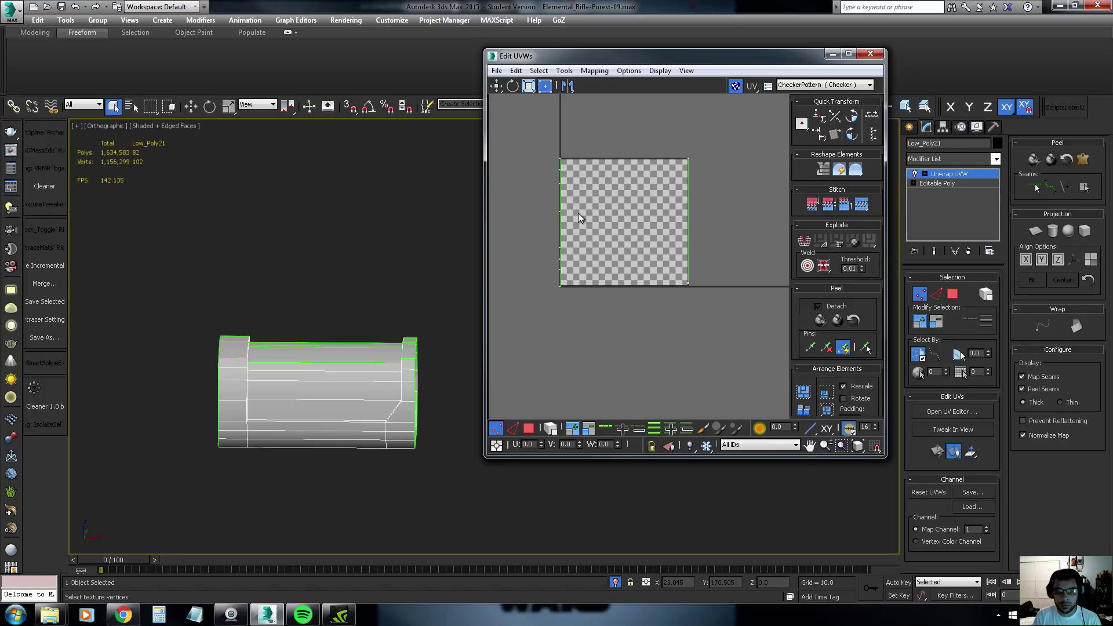
mouse_move(365, 336)
alt+middle_down()
mouse_move(356, 350)
mouse_move(370, 329)
alt+middle_up()
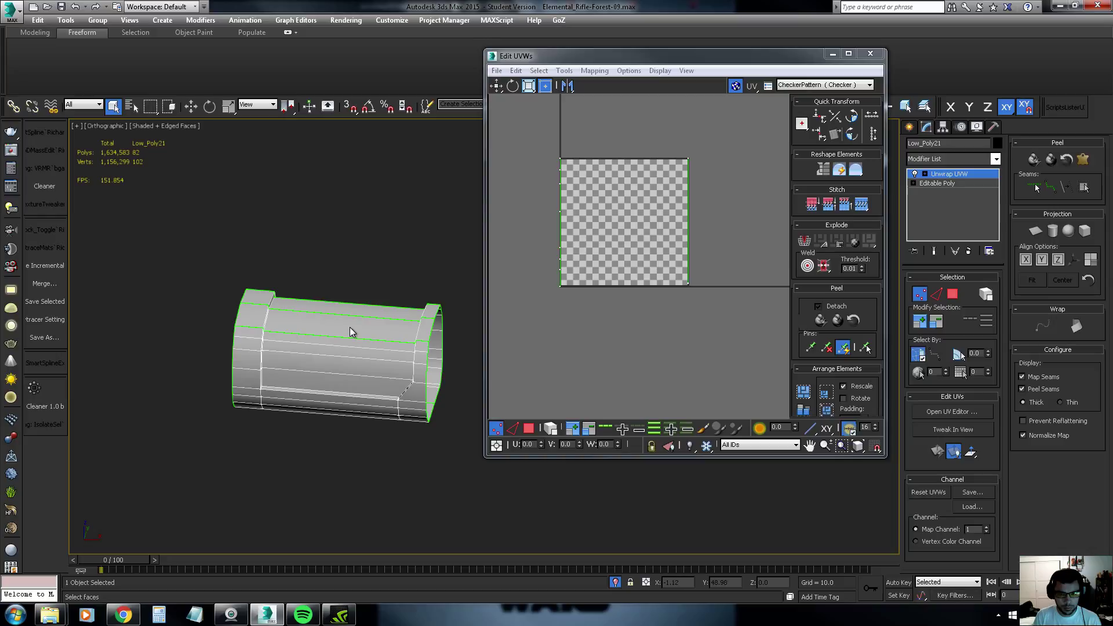
In face mode, select the barrel's side face strips
key(3)
click(307, 358)
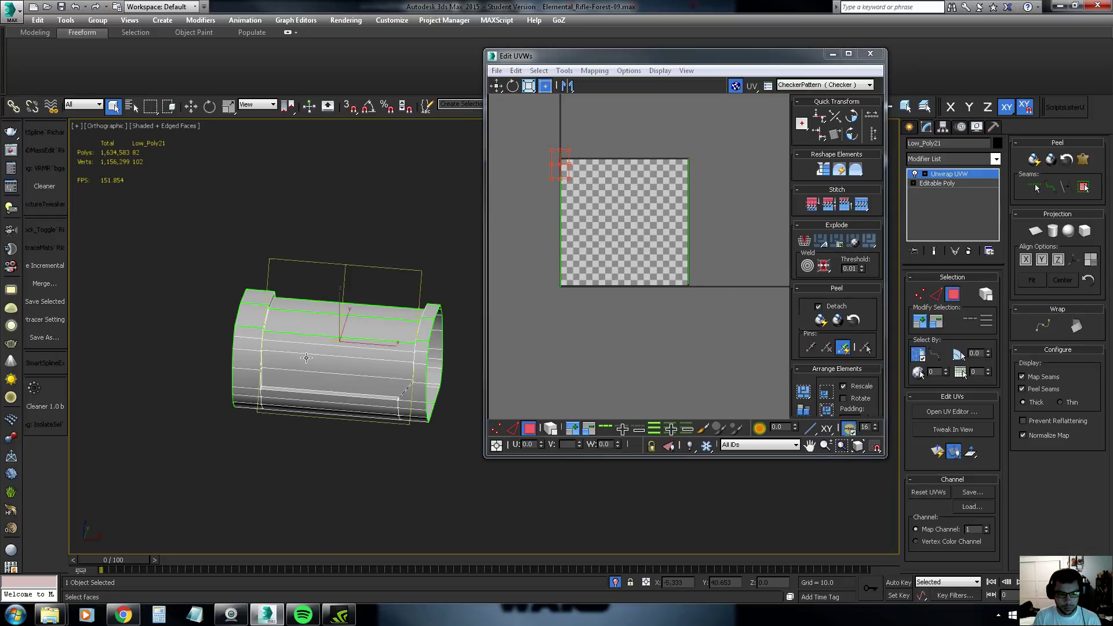
scroll(306, 358, up, 4)
mouse_move(306, 357)
middle_down()
mouse_move(270, 302)
mouse_move(261, 319)
mouse_move(346, 301)
mouse_move(287, 287)
middle_up()
ctrl+click(262, 318)
ctrl+click(266, 316)
ctrl+click(287, 286)
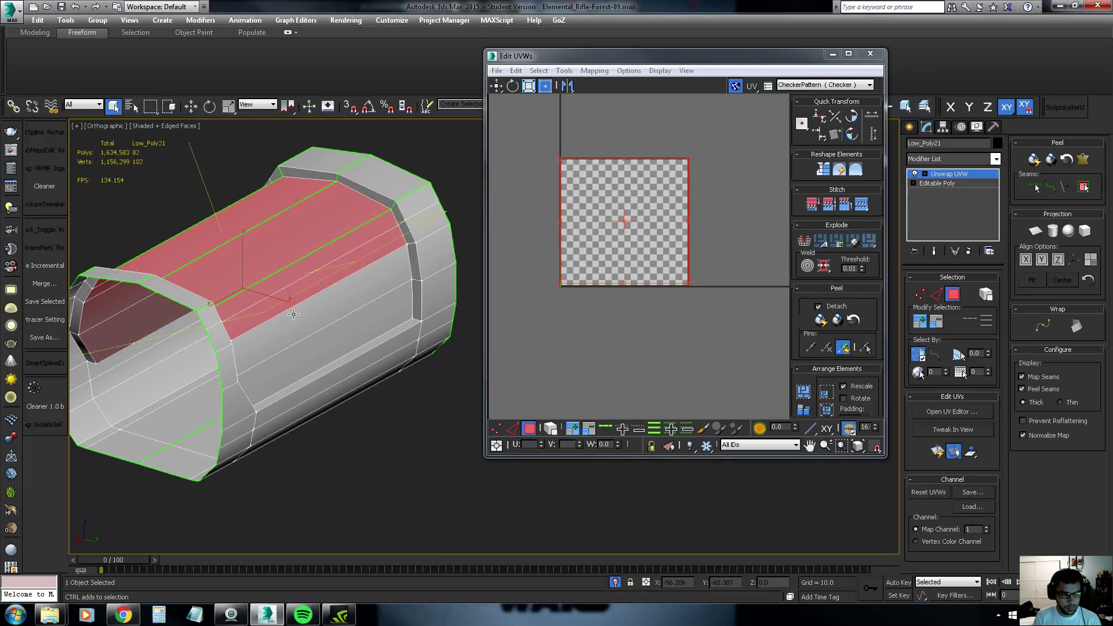
ctrl+click(293, 314)
alt+middle_drag(294, 314, 447, 356)
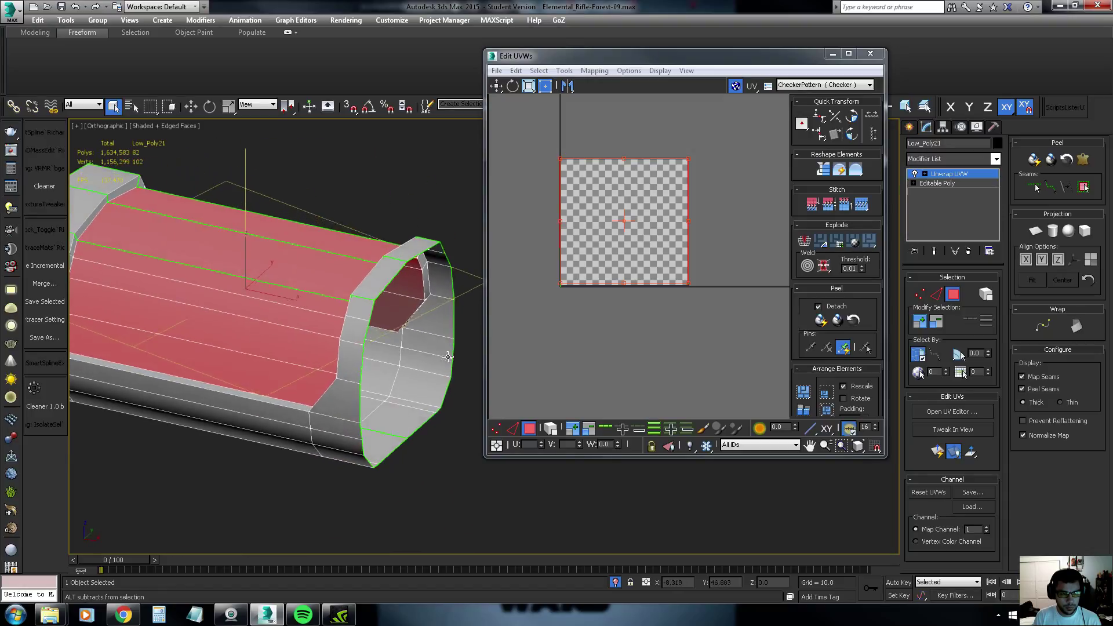
scroll(330, 300, down, 5)
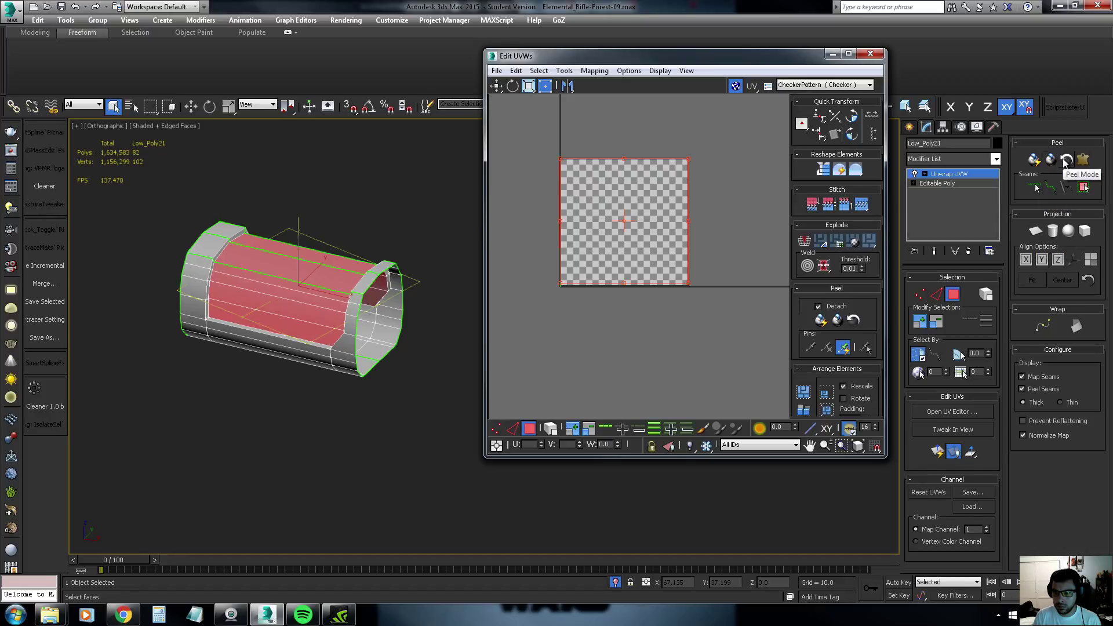
Peel the selected side faces, then clear the selection, leaving the UV checker empty
click(1051, 160)
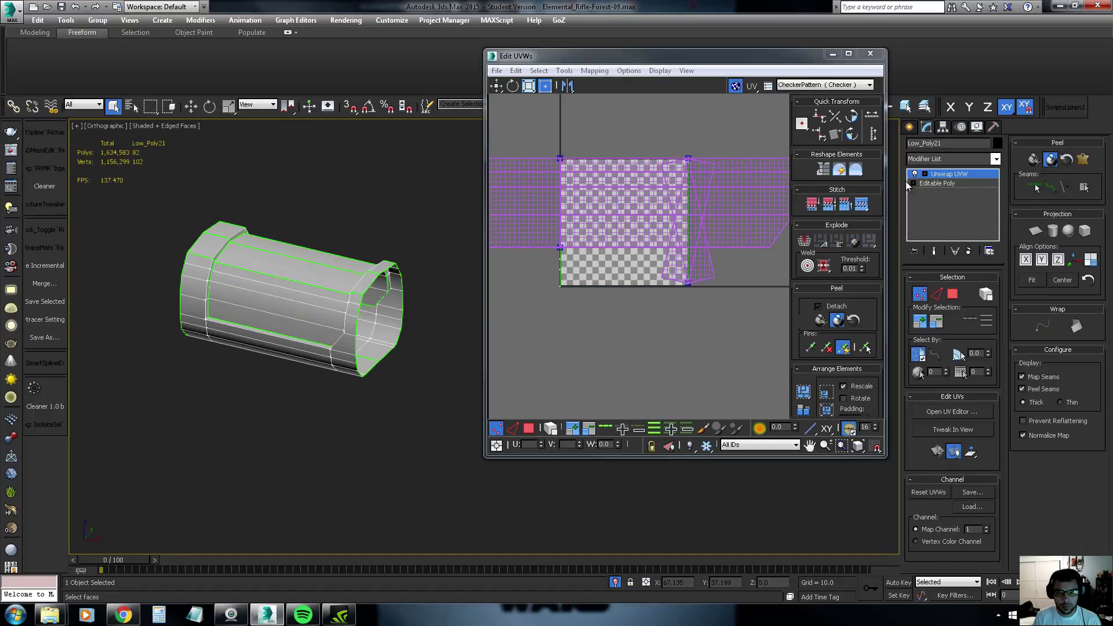
alt+middle_drag(363, 245, 406, 243)
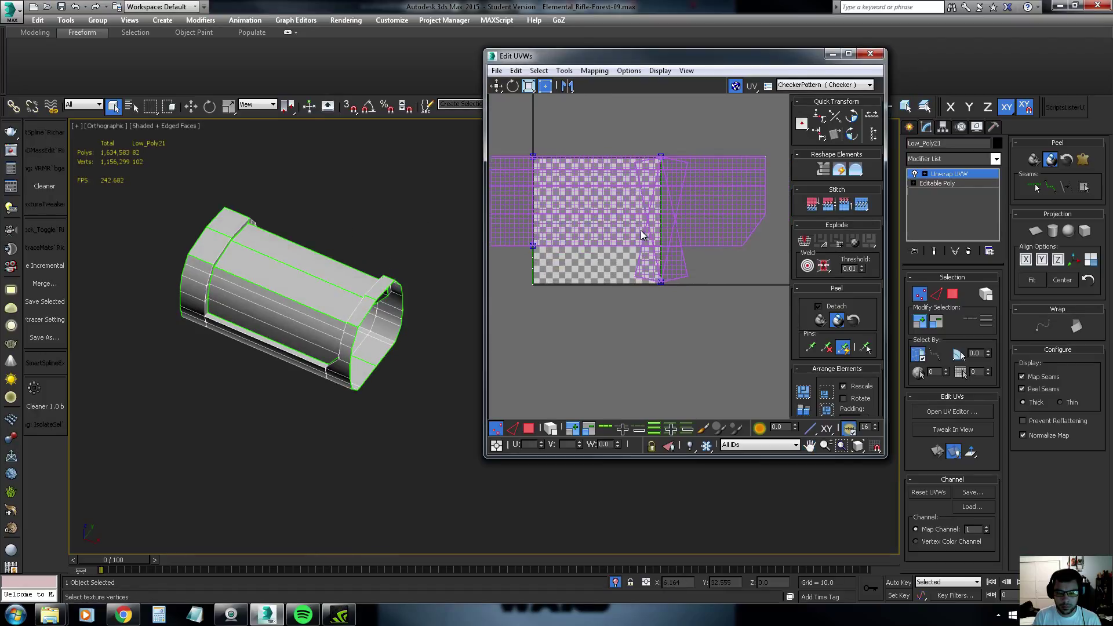
scroll(367, 241, down, 2)
click(441, 243)
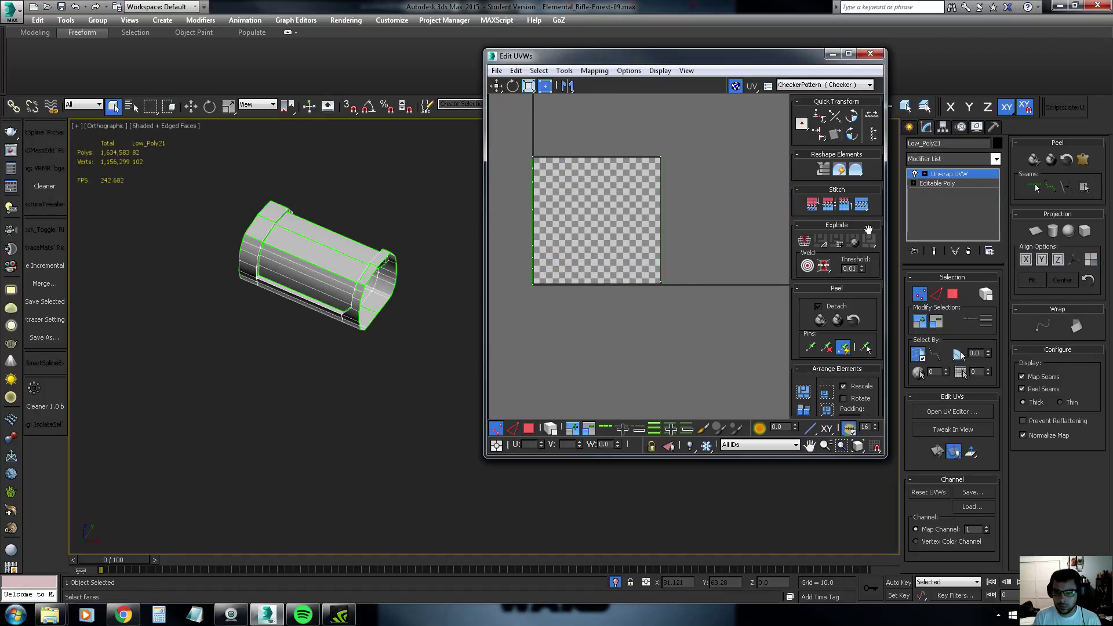
Try a Cylindrical projection on the selected polygons, aligned to X, then Y, then X
click(952, 294)
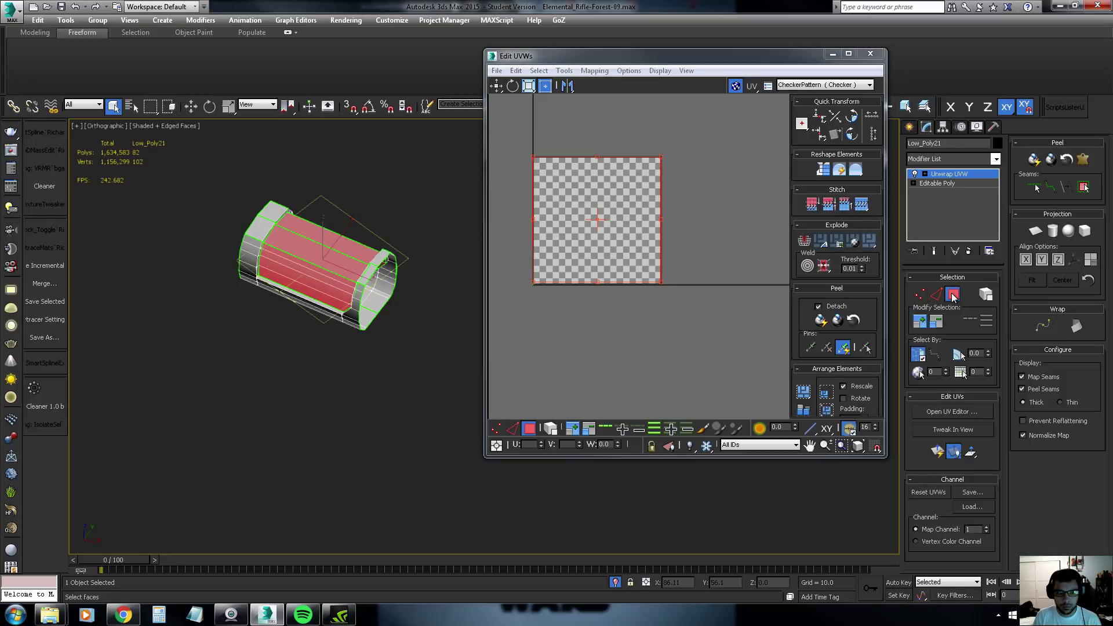
click(1053, 232)
click(1027, 263)
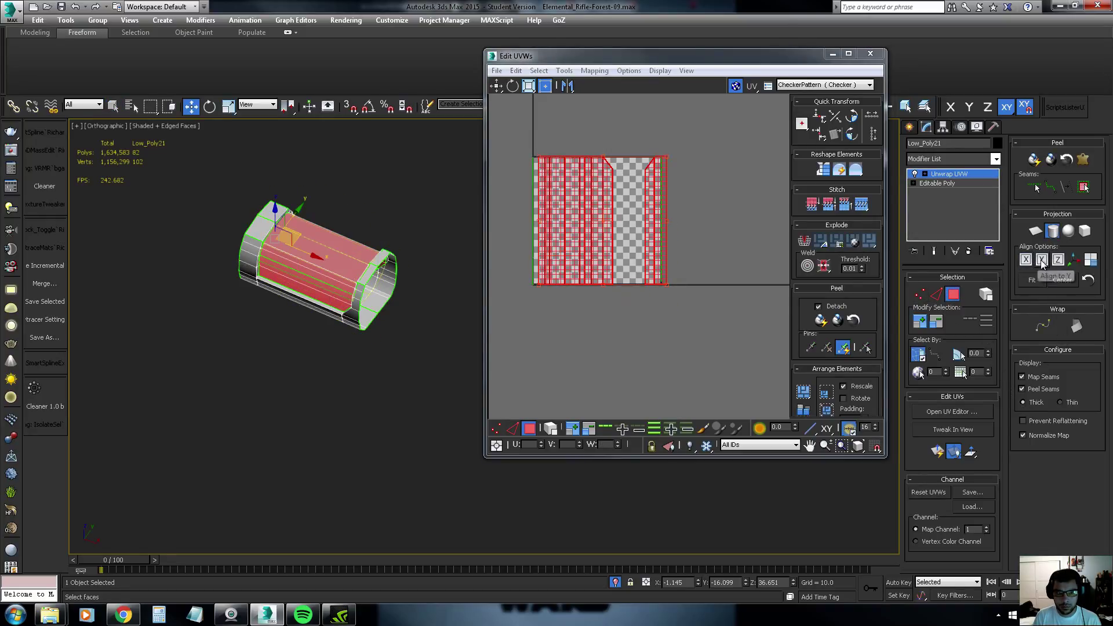
alt+middle_drag(379, 262, 385, 237)
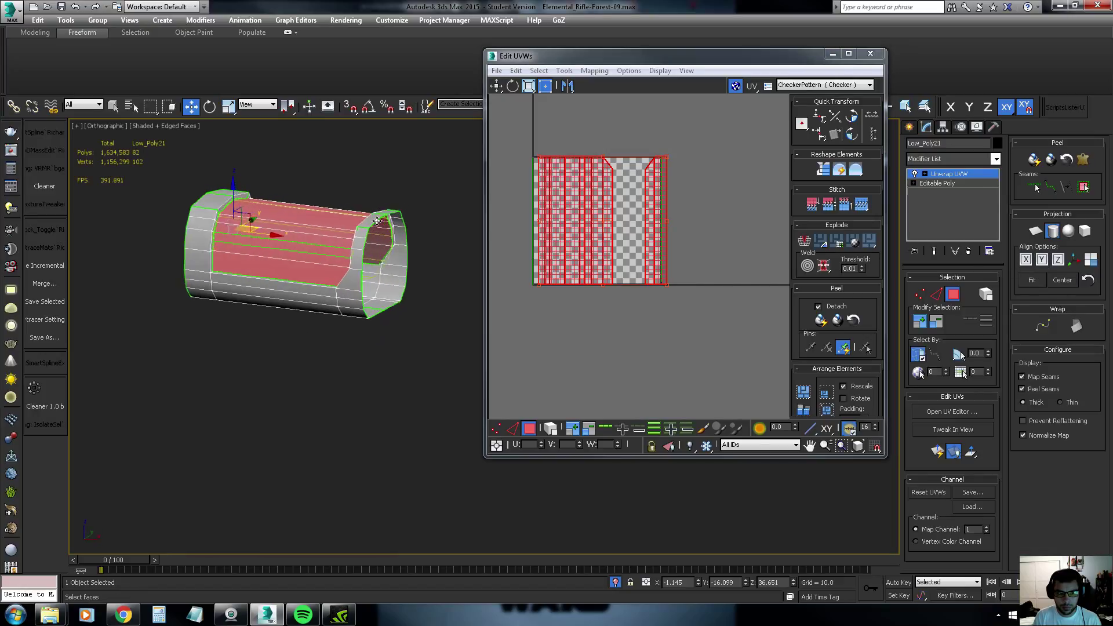
key(p)
scroll(273, 238, down, 5)
middle_drag(272, 238, 394, 270)
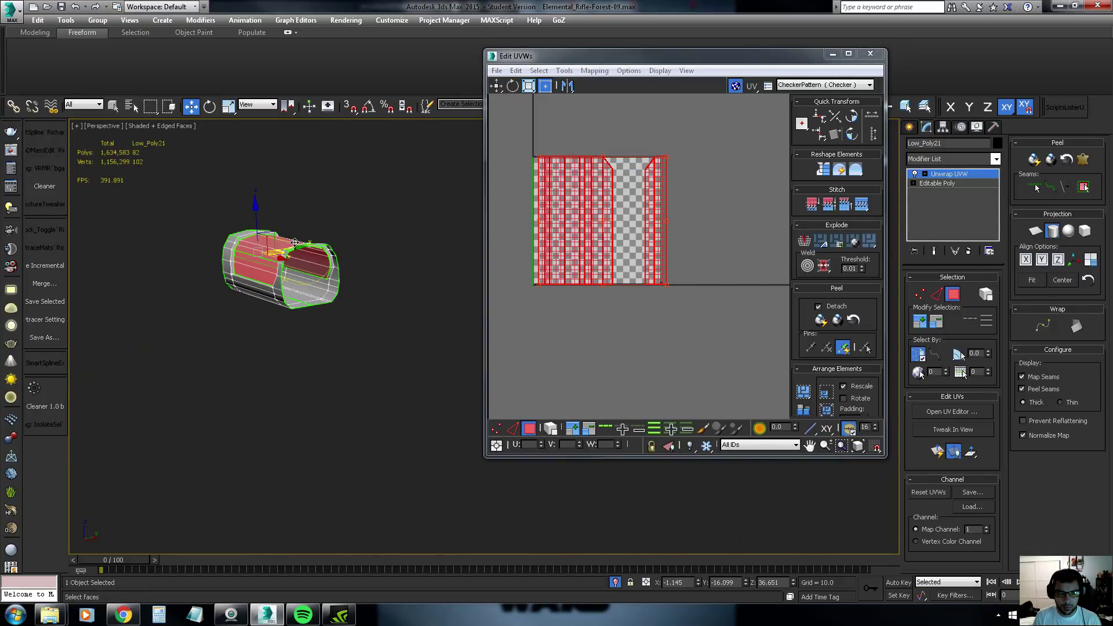
click(1042, 261)
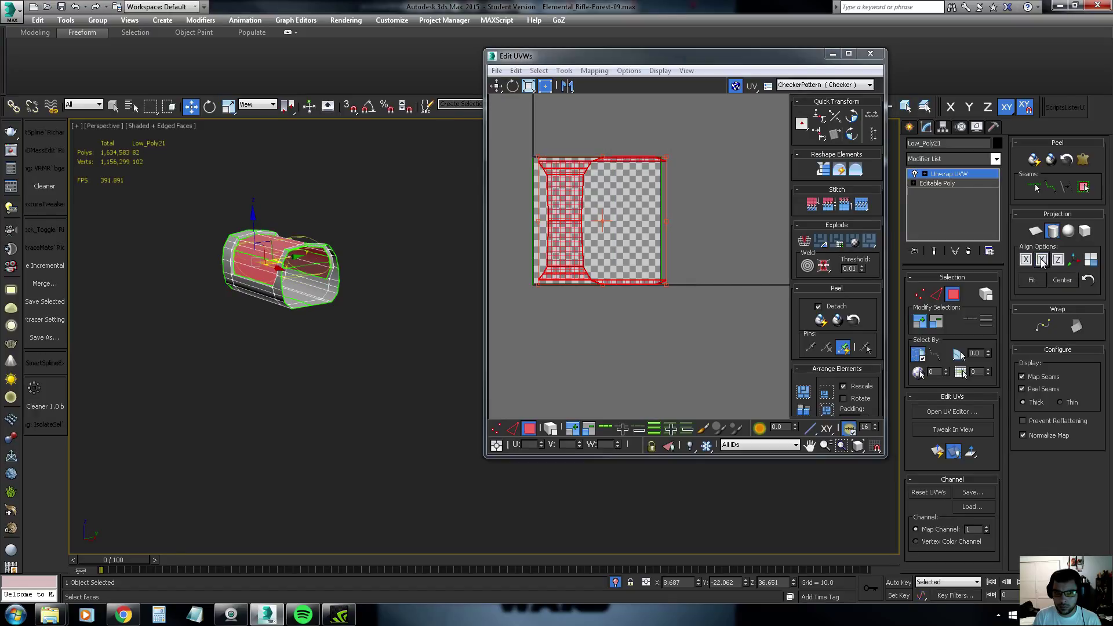
click(1027, 261)
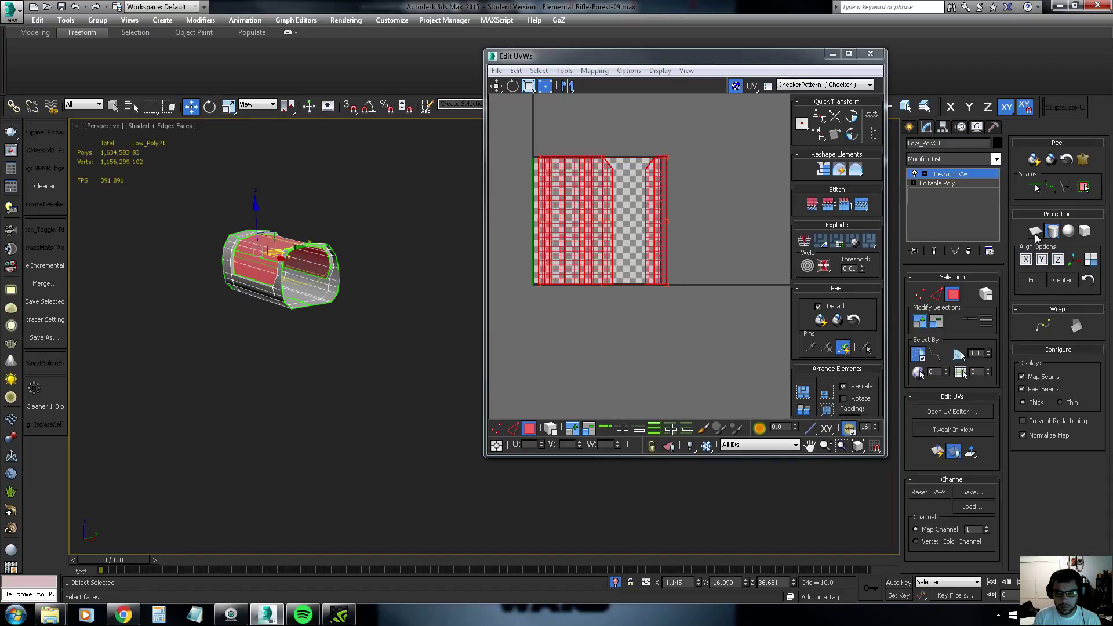
Try Box, then settle on a Planar projection aligned to Z, keeping the checker preview
click(1084, 231)
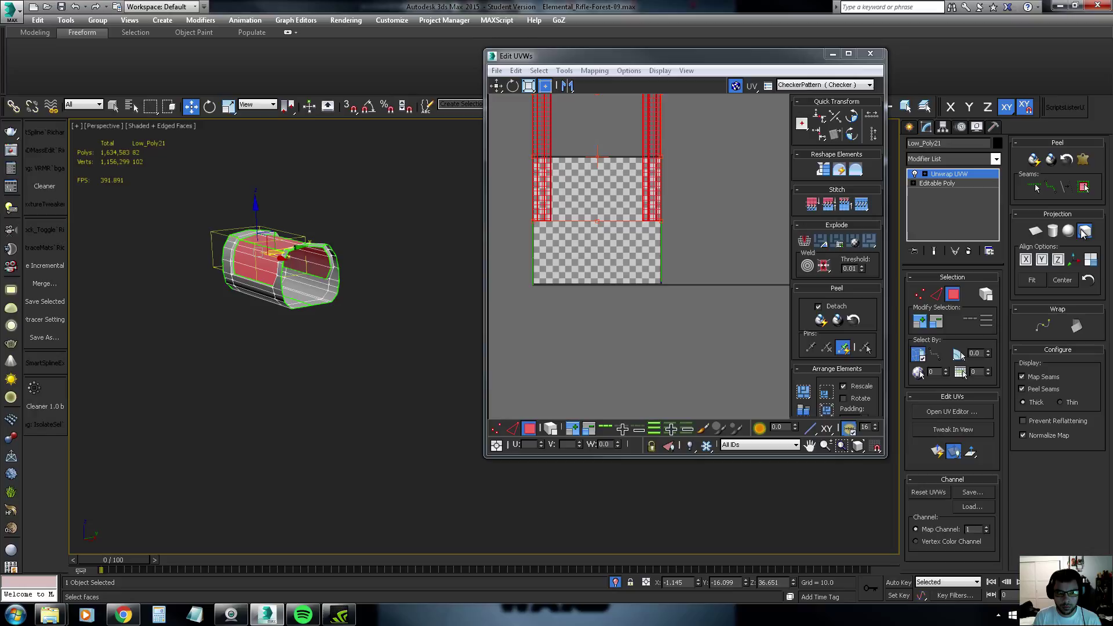
click(1038, 235)
click(808, 86)
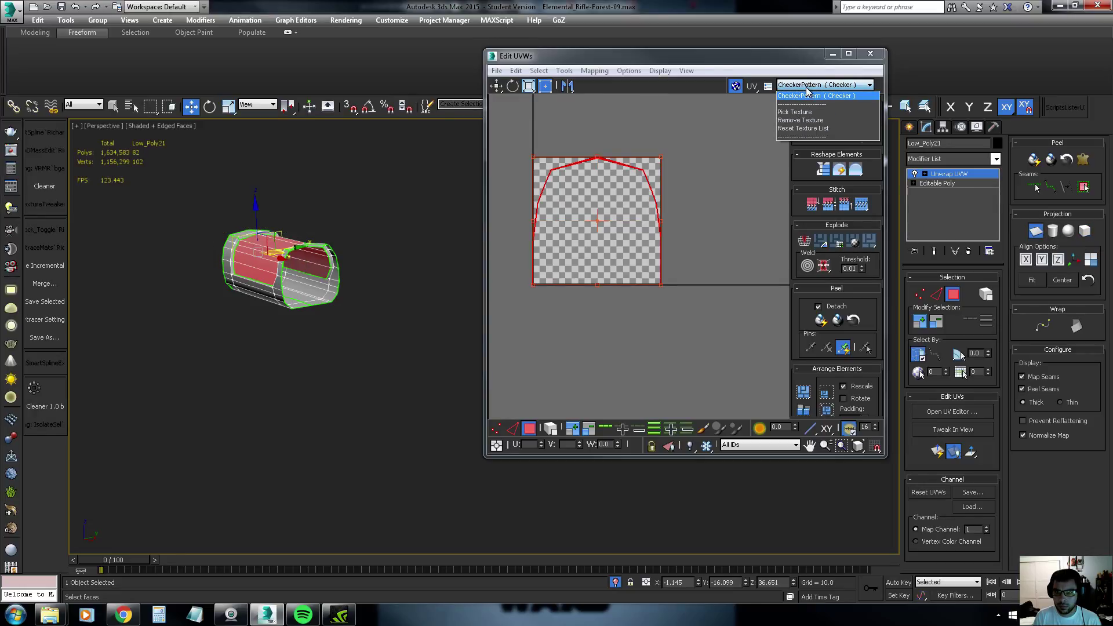
click(803, 103)
scroll(296, 260, up, 1)
scroll(295, 260, up, 3)
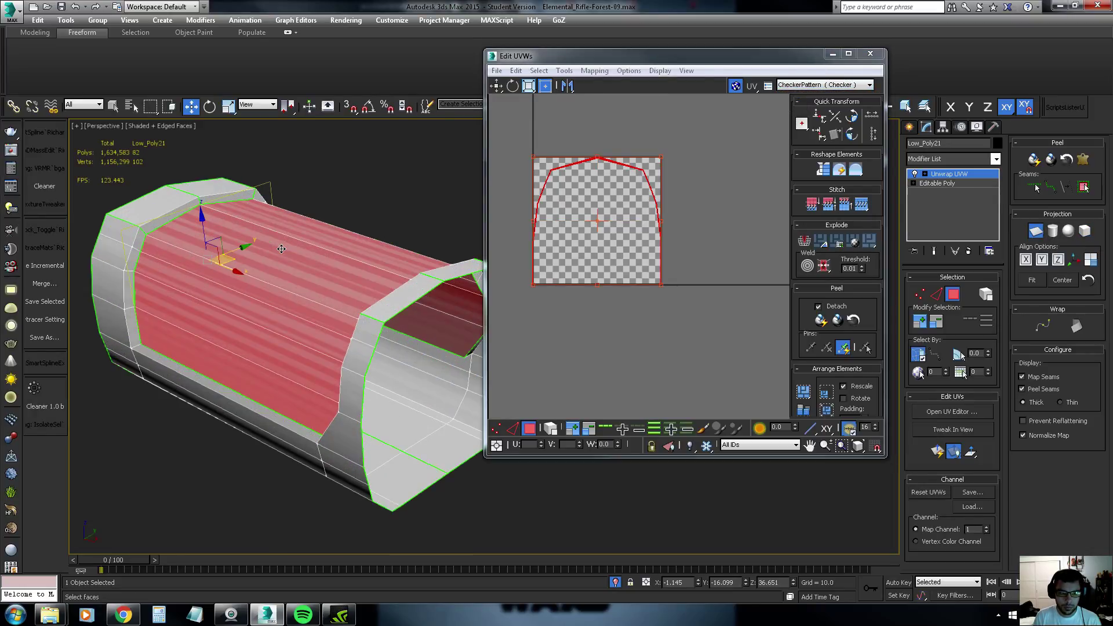
scroll(296, 259, up, 2)
click(1058, 259)
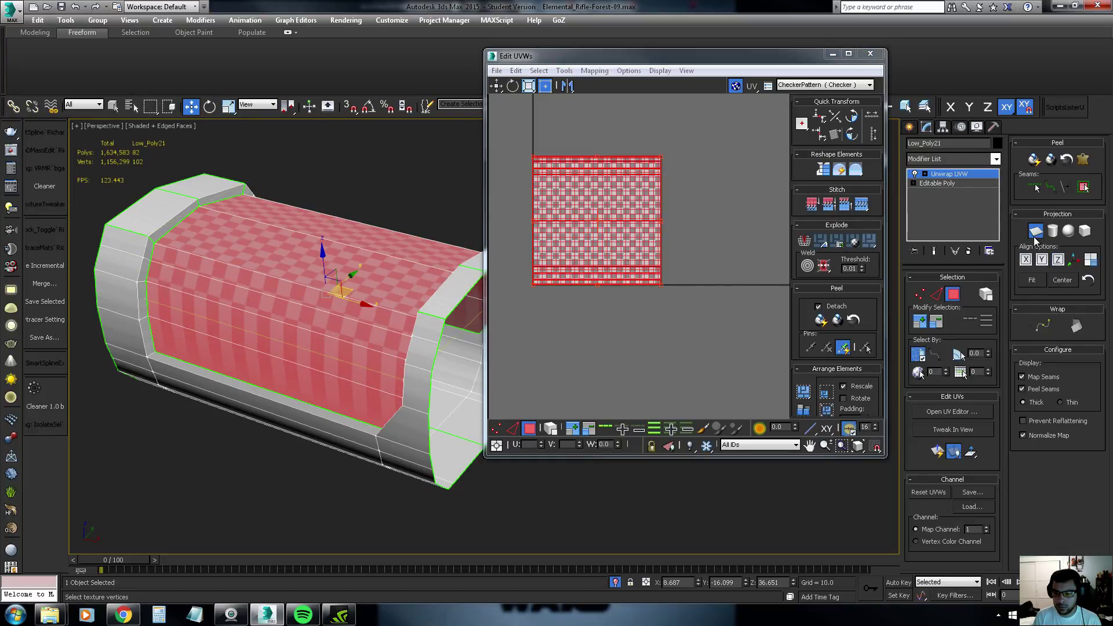
click(1036, 232)
Move the striped island to the right of the 0-1 checker square
scroll(289, 306, down, 2)
scroll(289, 306, down, 2)
middle_drag(626, 219, 621, 236)
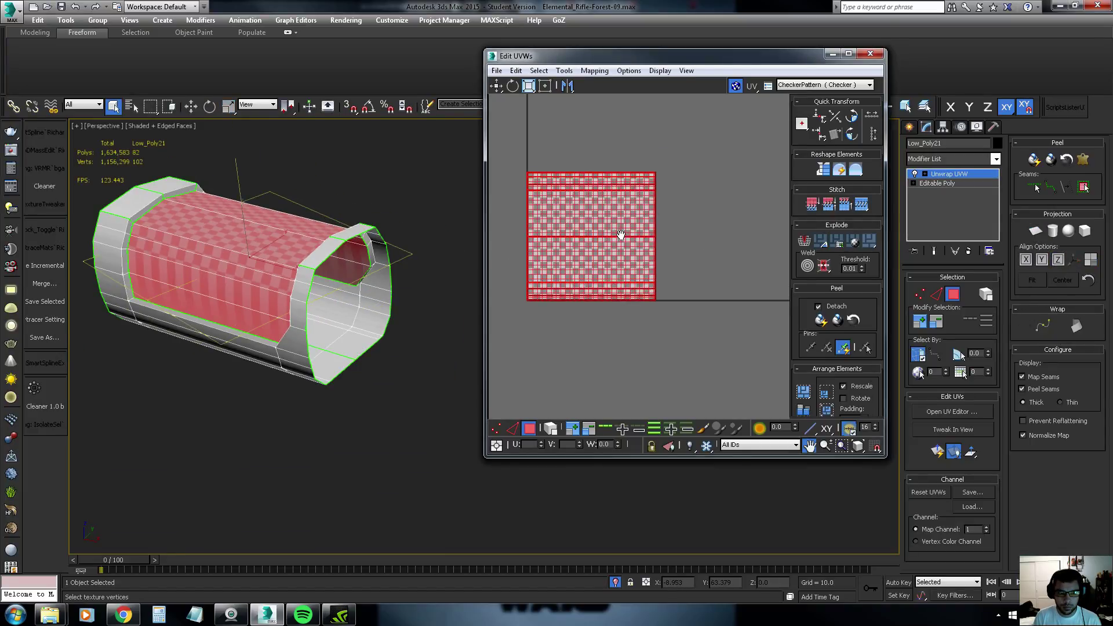
scroll(620, 235, down, 2)
drag(606, 229, 771, 200)
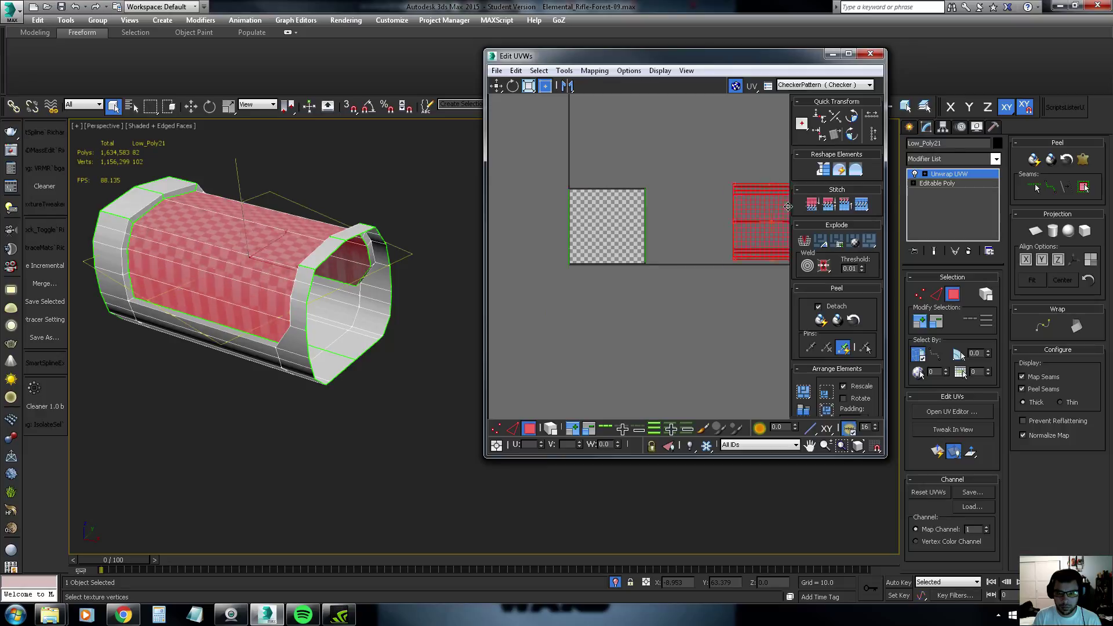
mouse_move(193, 213)
alt+middle_down()
mouse_move(186, 271)
mouse_move(131, 278)
alt+middle_up()
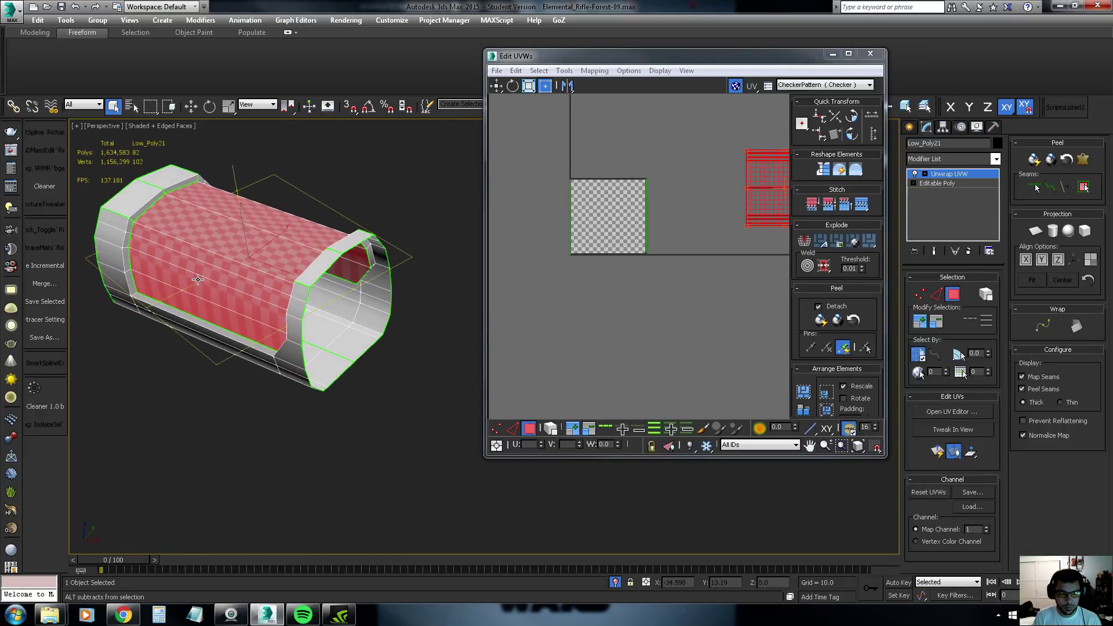
Select the front end strip and end-cap faces, orbiting to reach the underside
click(129, 272)
scroll(125, 261, up, 3)
drag(125, 261, 141, 186)
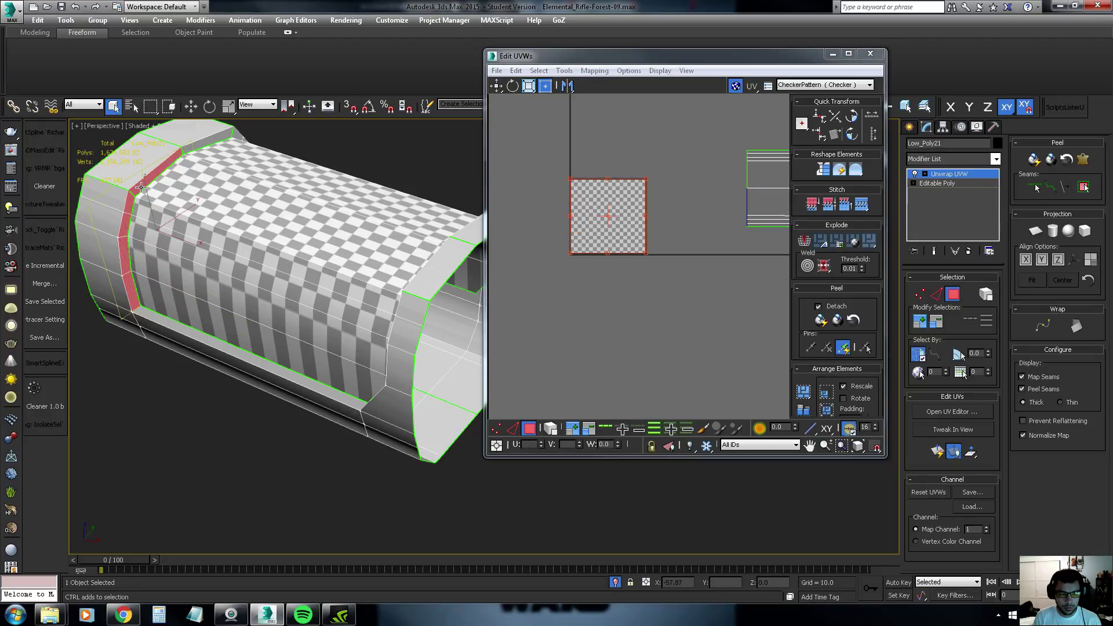
mouse_move(150, 314)
alt+middle_down()
mouse_move(301, 322)
mouse_move(200, 266)
alt+middle_up()
scroll(301, 322, down, 3)
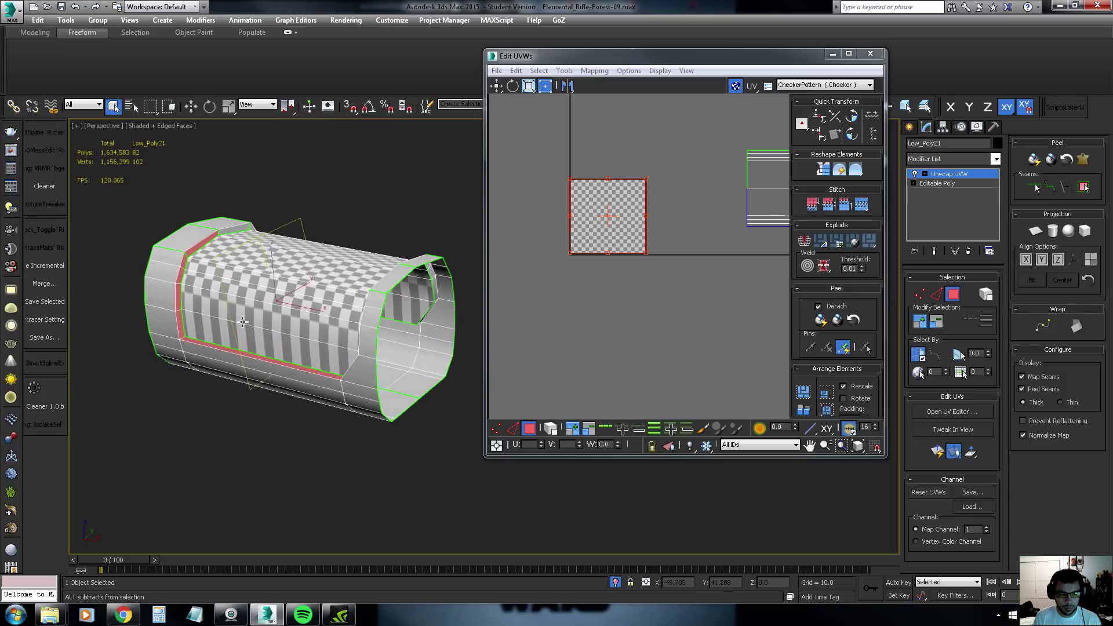
drag(160, 293, 167, 305)
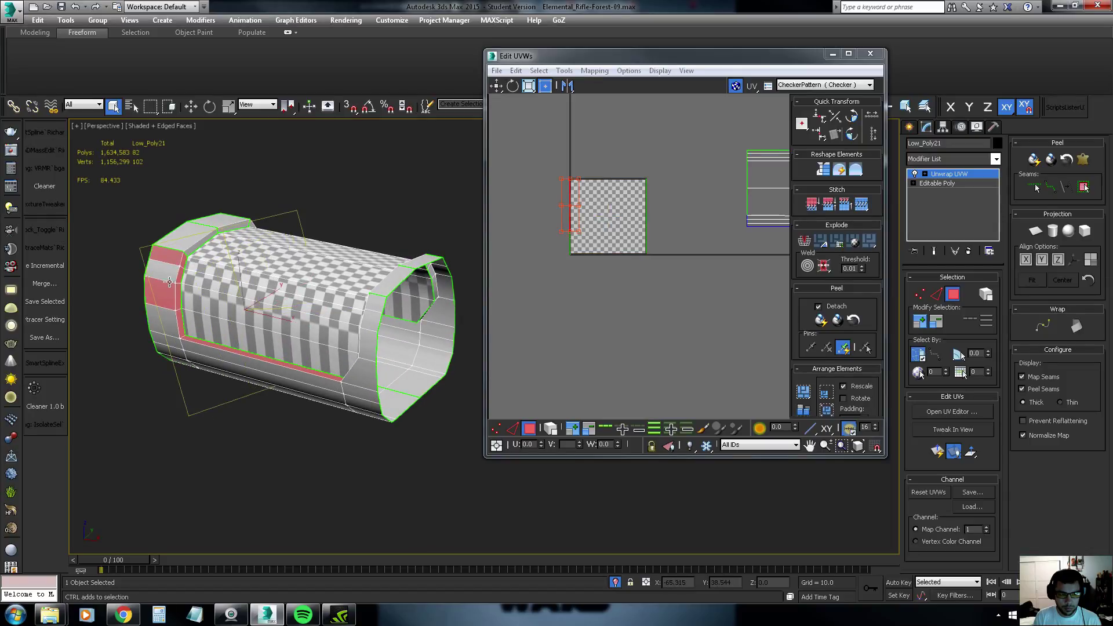
alt+middle_drag(167, 306, 185, 362)
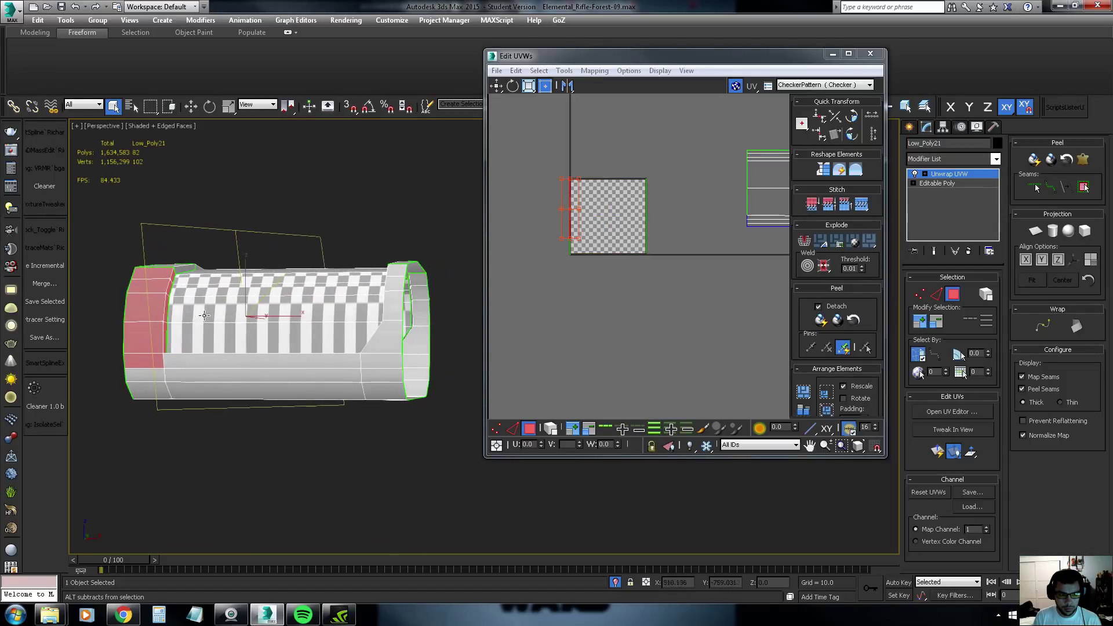
Add the lower side band, chamfer strip and far-end faces to the selection
ctrl+drag(186, 371, 244, 400)
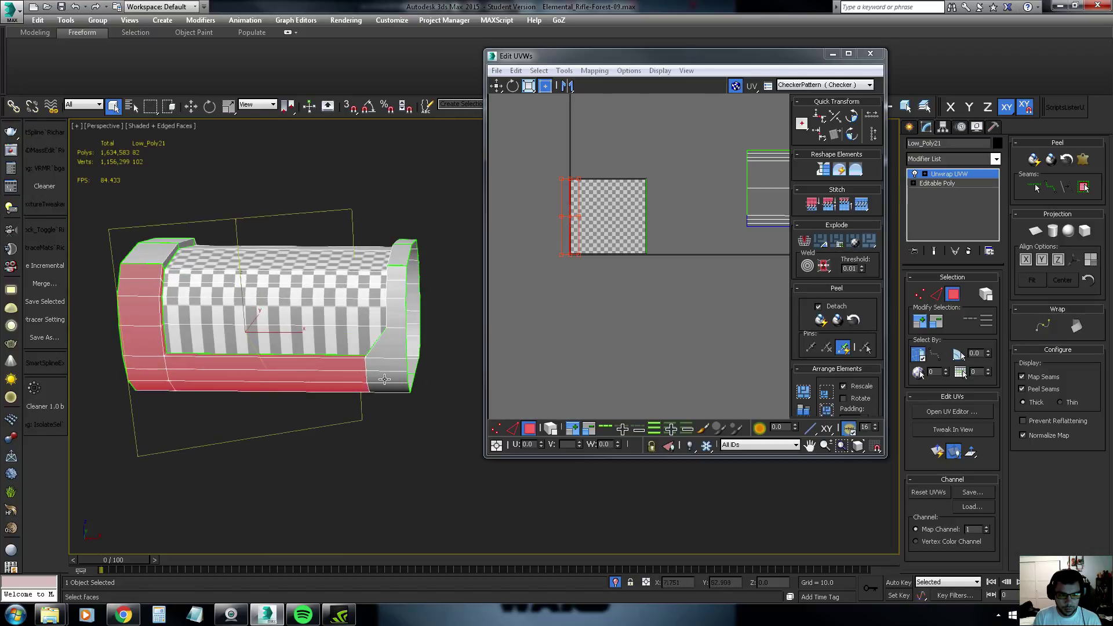
mouse_move(244, 400)
alt+middle_down()
mouse_move(381, 388)
mouse_move(376, 356)
mouse_move(437, 330)
alt+middle_up()
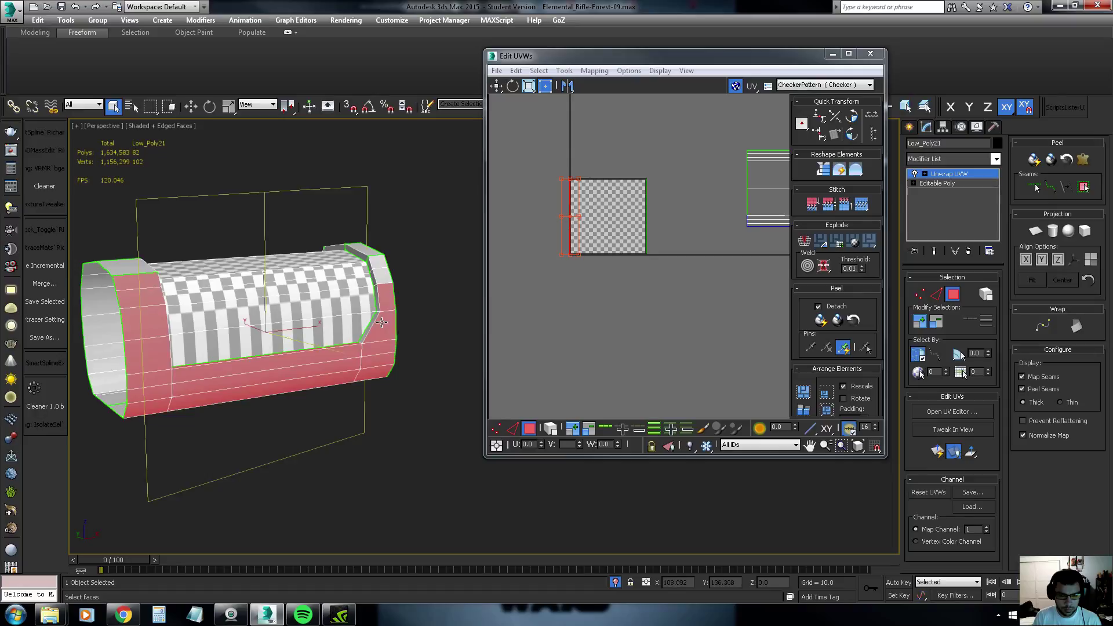
scroll(378, 319, up, 5)
ctrl+click(351, 310)
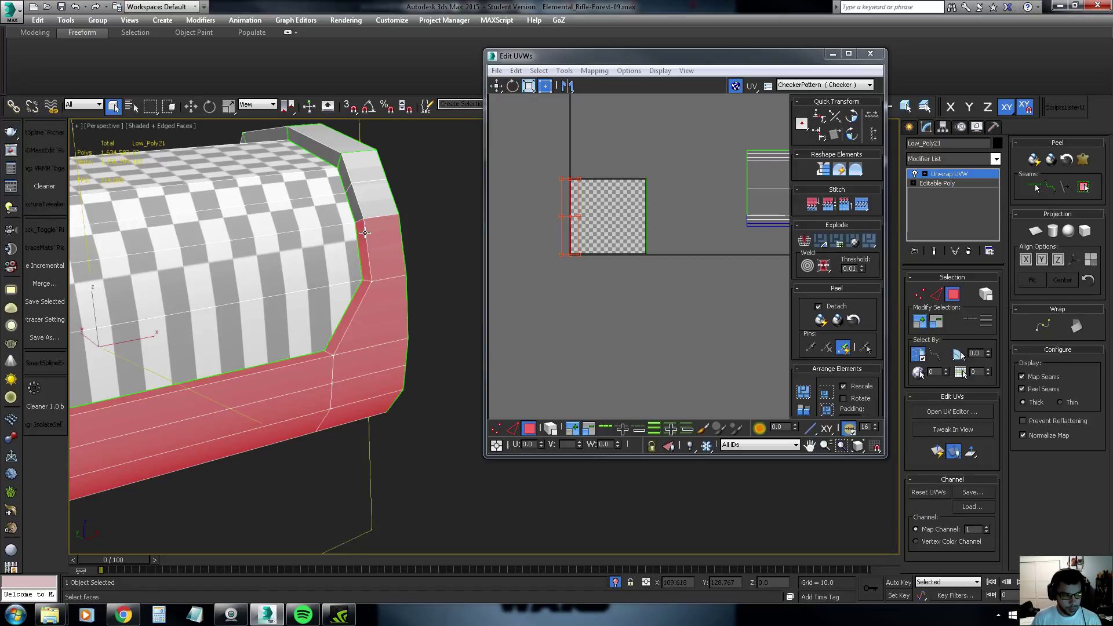
mouse_move(450, 251)
alt+middle_down()
mouse_move(374, 236)
mouse_move(404, 240)
mouse_move(368, 260)
mouse_move(333, 226)
alt+middle_up()
ctrl+click(374, 236)
ctrl+click(401, 249)
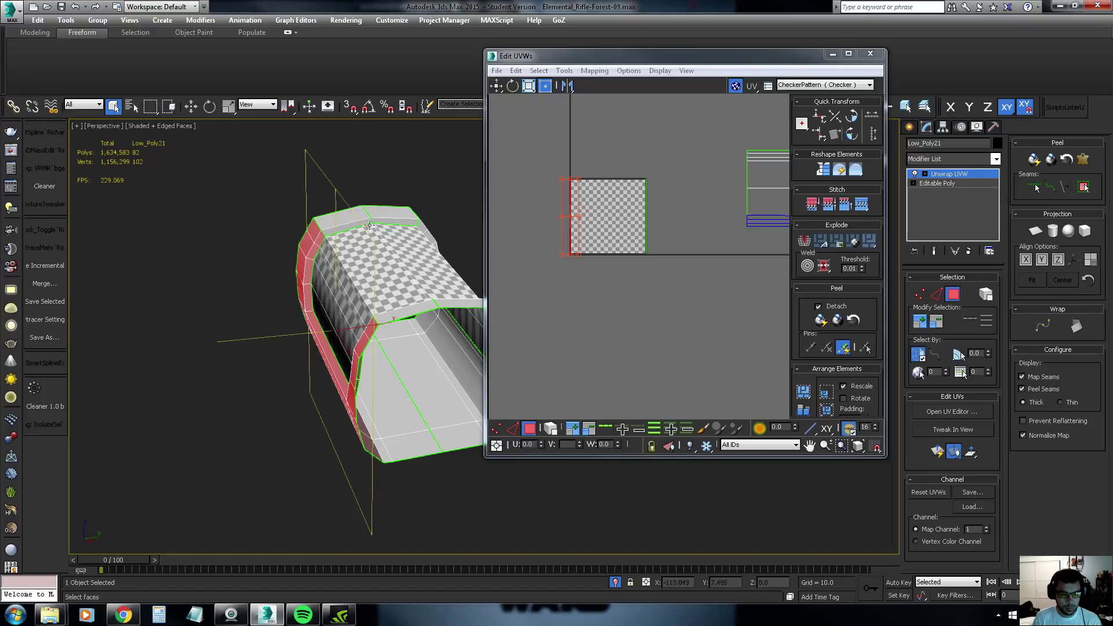
alt+middle_drag(370, 225, 337, 238)
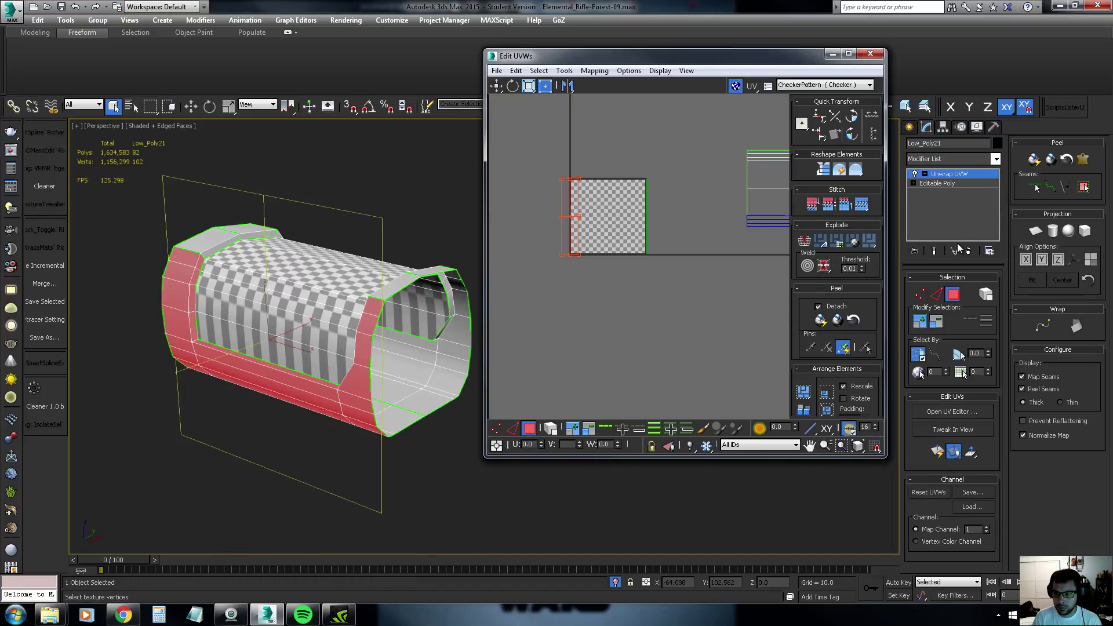
Quick Peel the selected faces and move the new U-shaped shell off the 0-1 square
click(1035, 160)
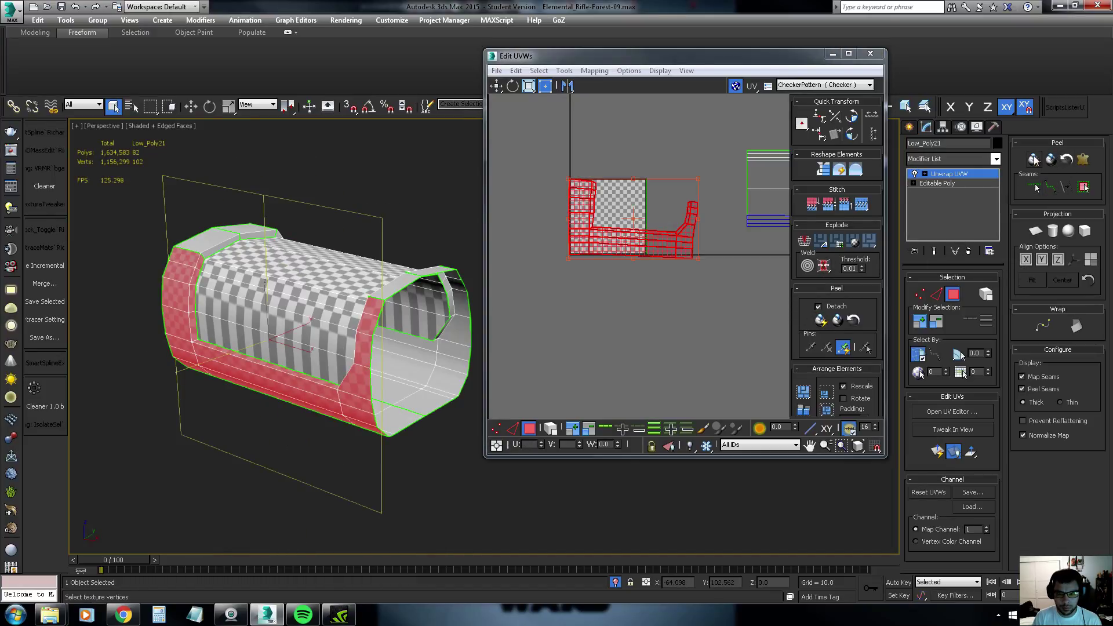
scroll(632, 258, down, 3)
drag(632, 255, 530, 189)
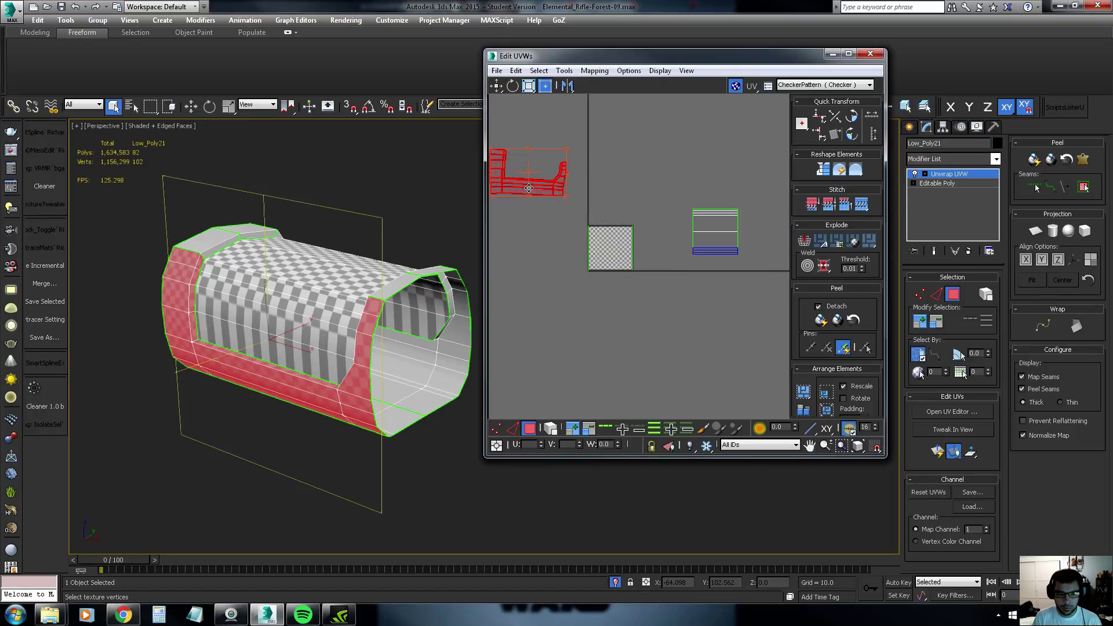
middle_drag(547, 189, 649, 215)
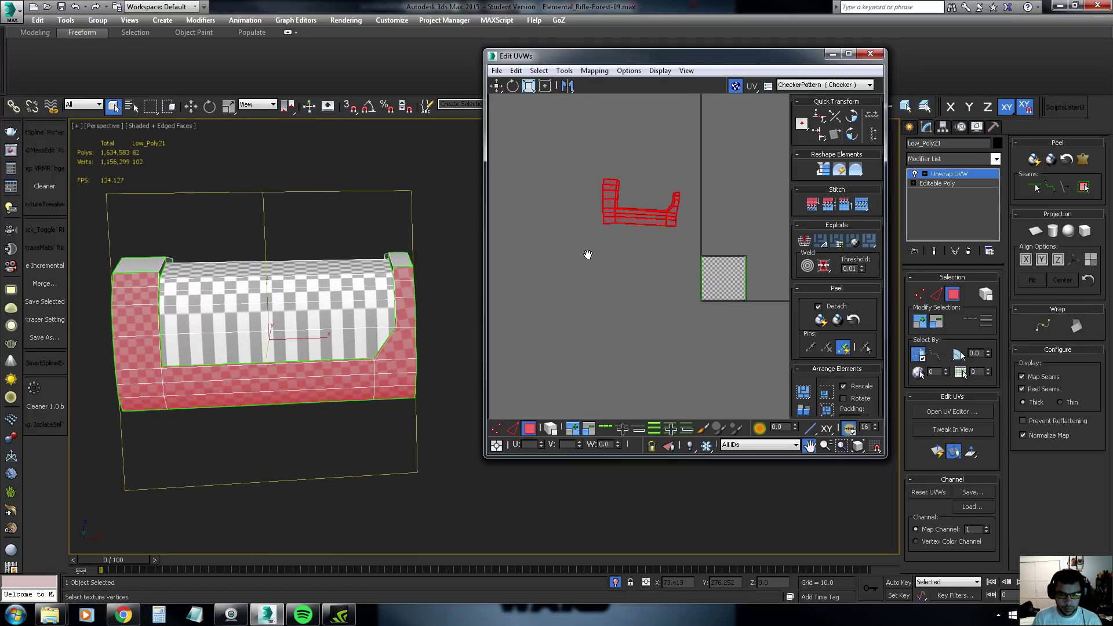
scroll(598, 188, up, 3)
click(576, 149)
Switch the viewport to Front, frame it with Z, and select then clear the new island
key(f)
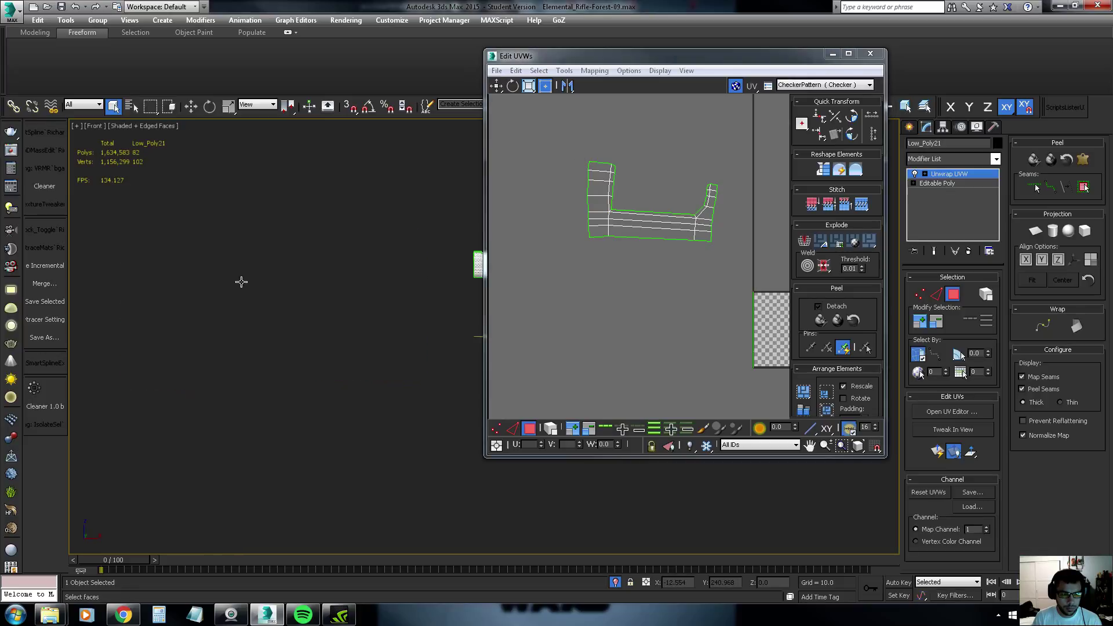
key(z)
drag(529, 137, 721, 246)
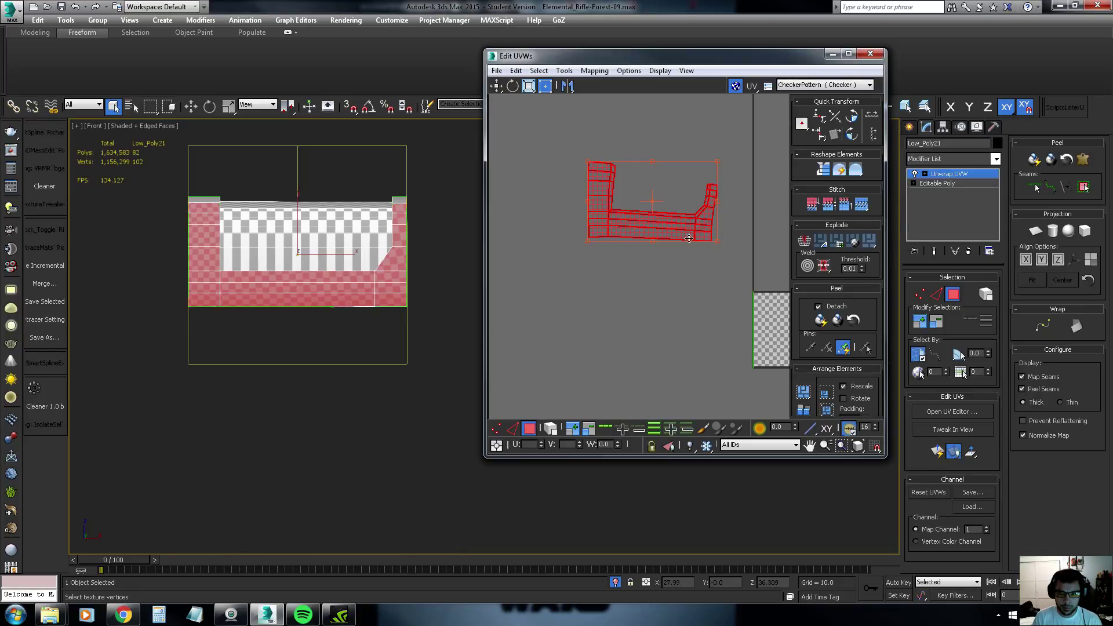
scroll(546, 164, up, 2)
click(551, 158)
In vertex mode, straighten the shell's middle vertex column with Align Vertical
key(1)
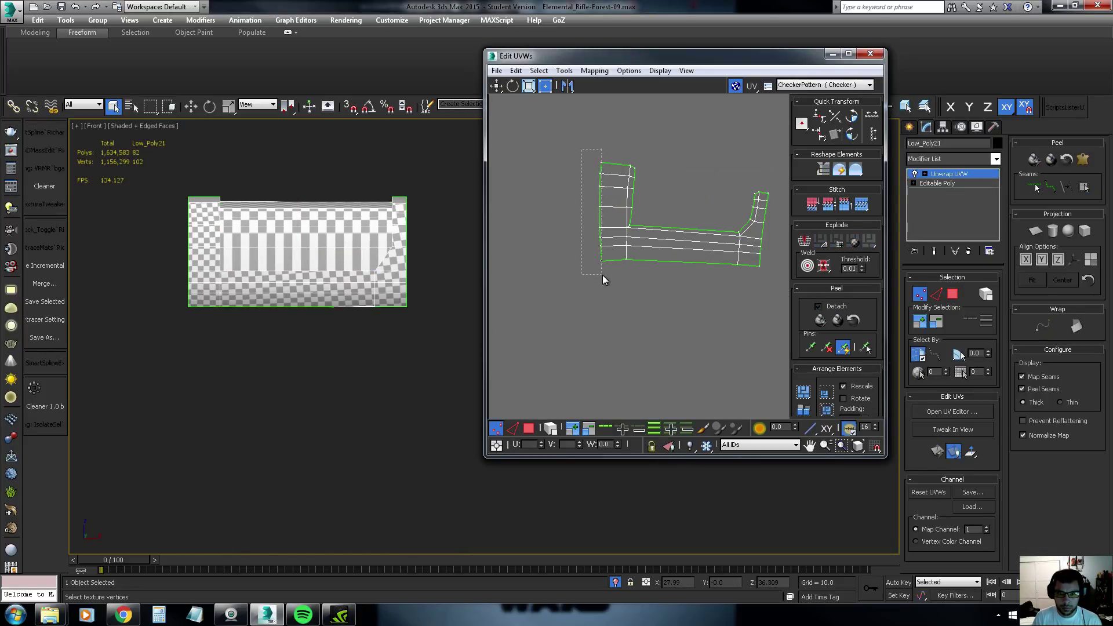
drag(582, 149, 603, 274)
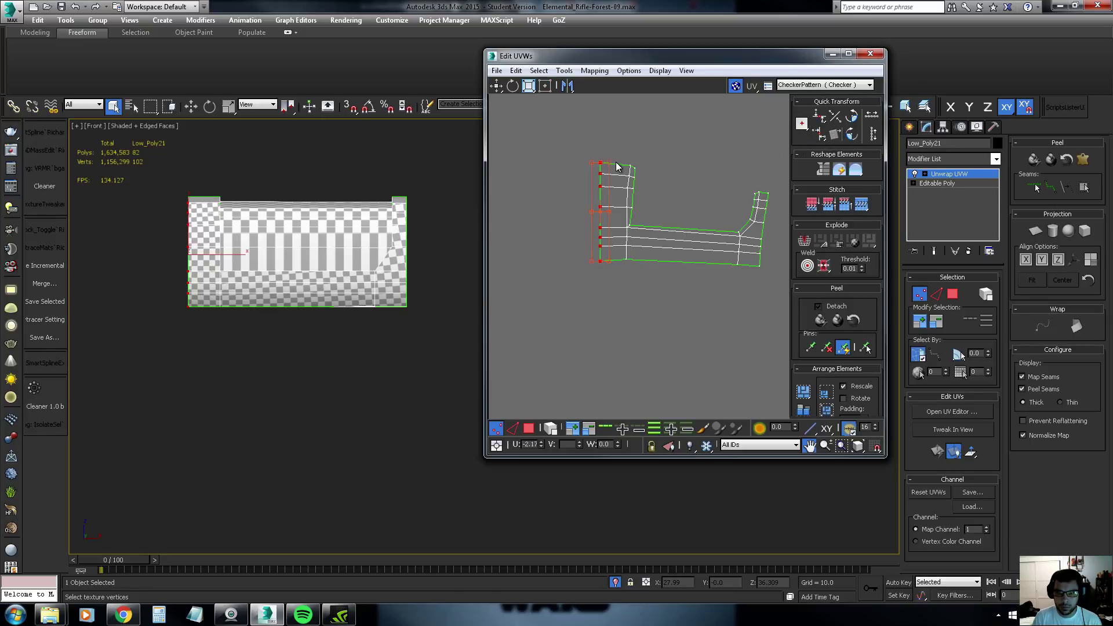
key(ctrl+f)
scroll(618, 164, up, 1)
scroll(627, 171, up, 1)
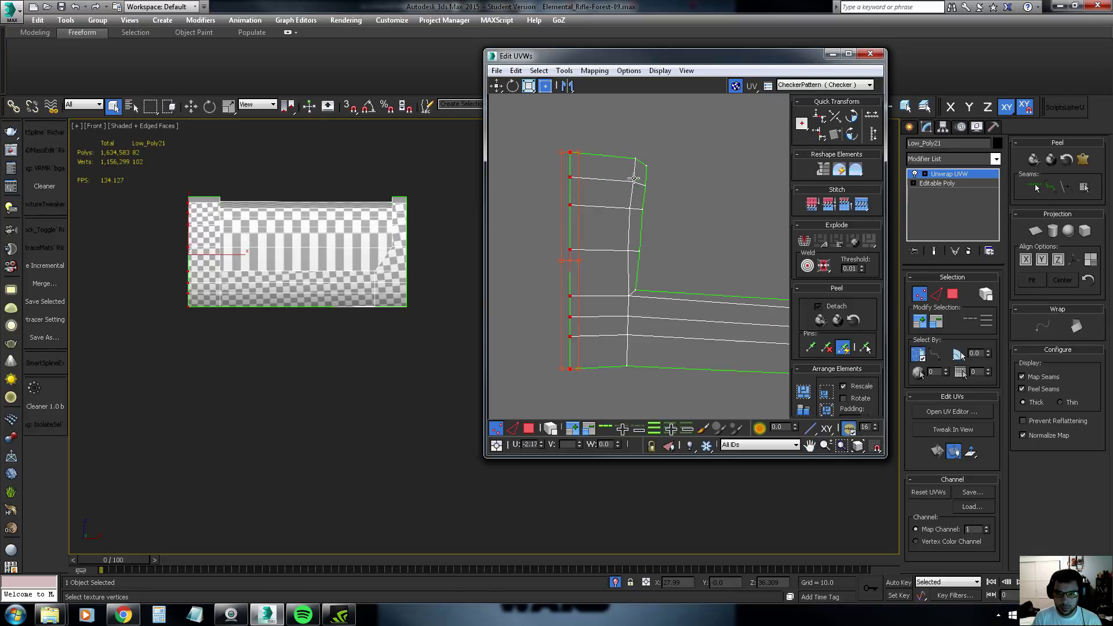
click(628, 251)
ctrl+drag(621, 273, 637, 395)
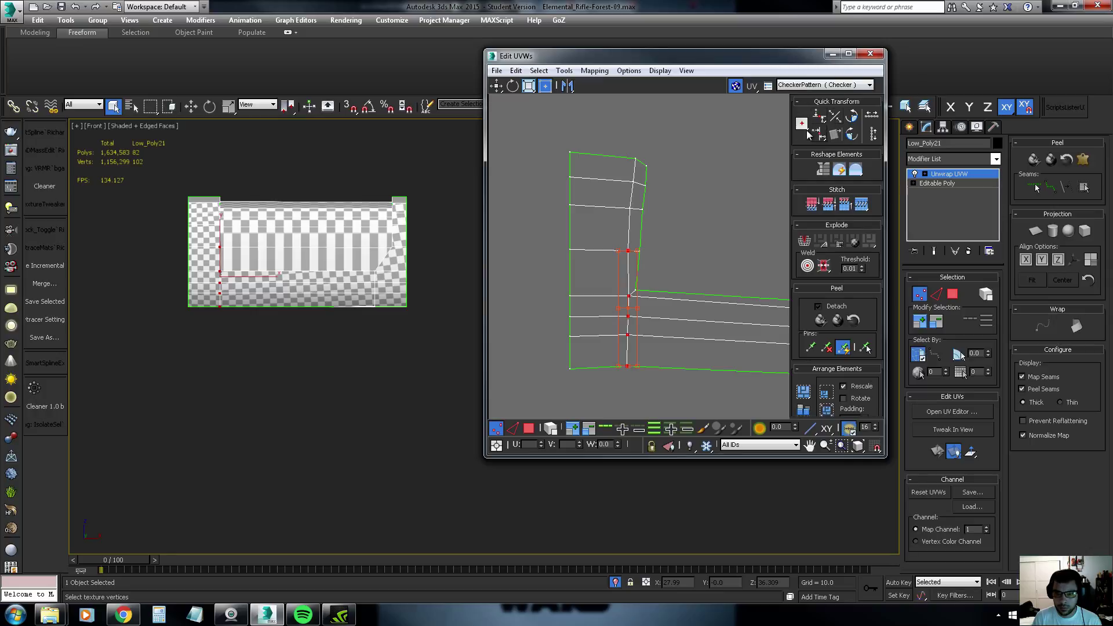
ctrl+drag(609, 222, 610, 221)
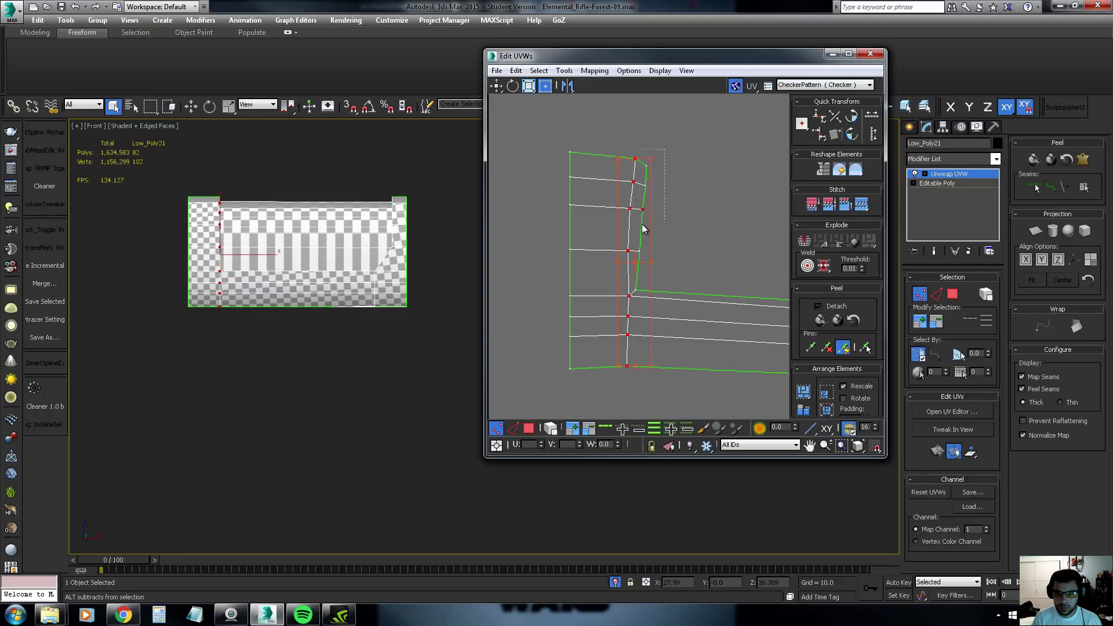
click(822, 136)
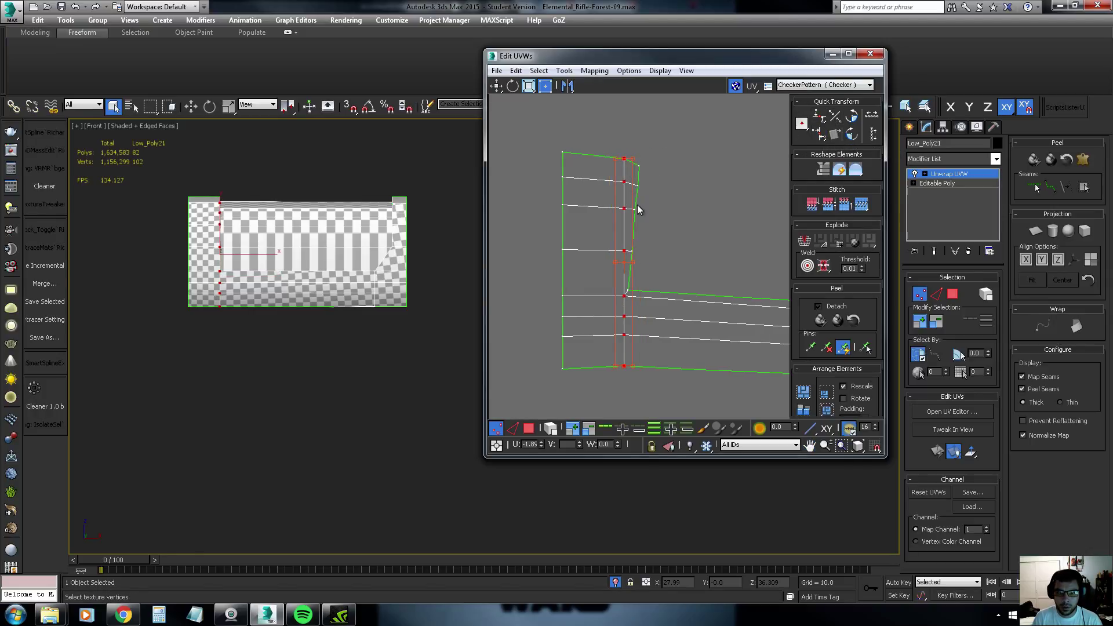
scroll(232, 215, up, 5)
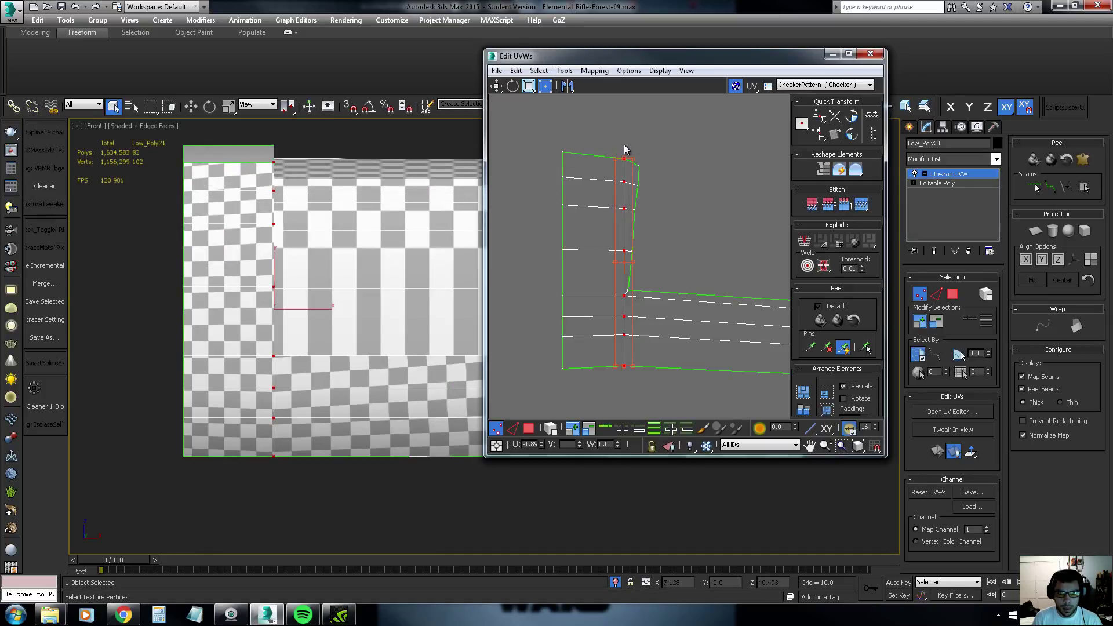
Level the top row and the next four vertex rows with Align Horizontal, one row at a time
drag(545, 165, 548, 164)
ctrl+click(625, 158)
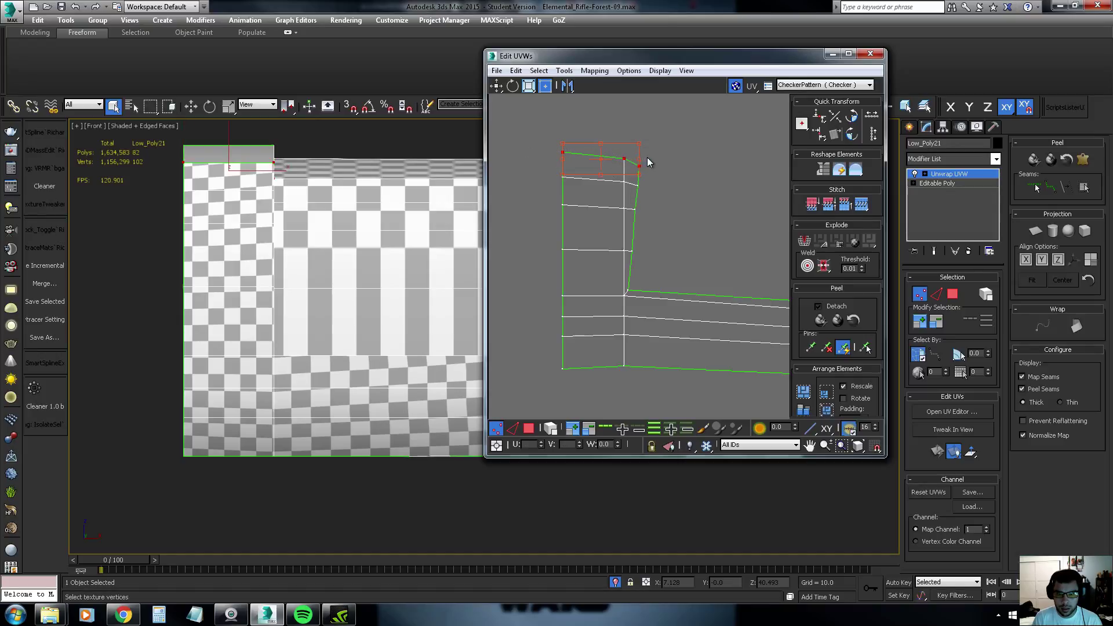
click(835, 136)
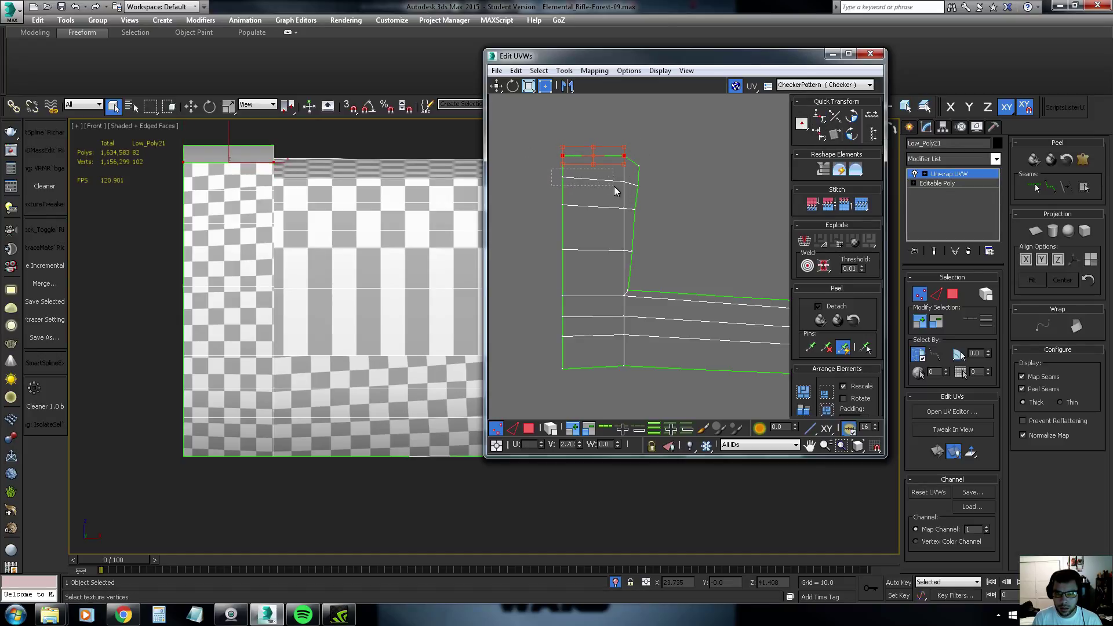
drag(551, 169, 614, 186)
click(819, 133)
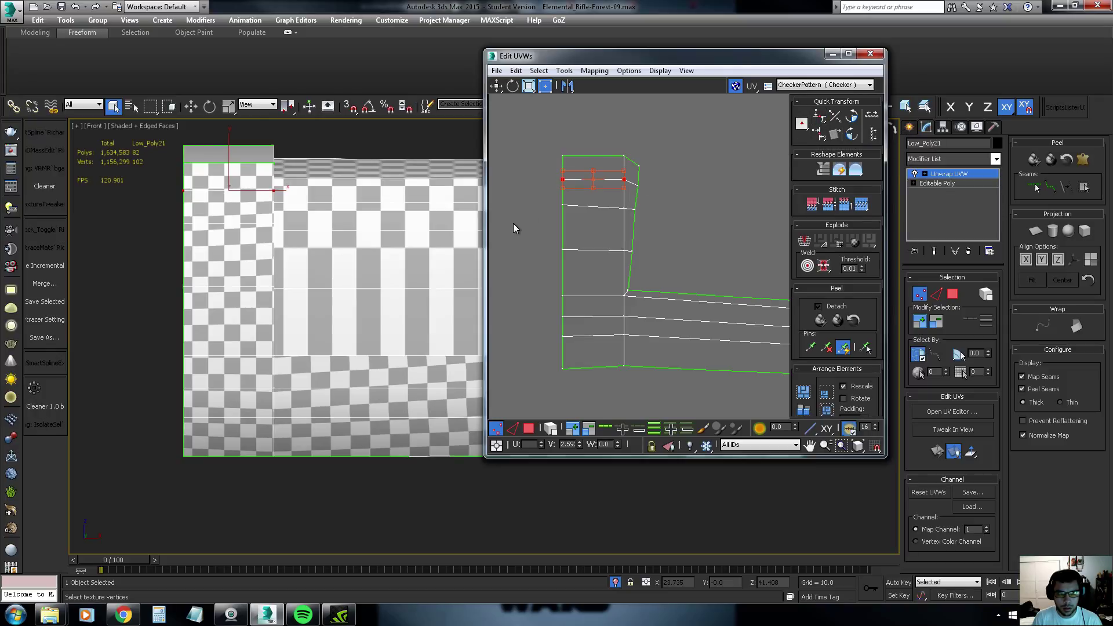
drag(635, 220, 632, 220)
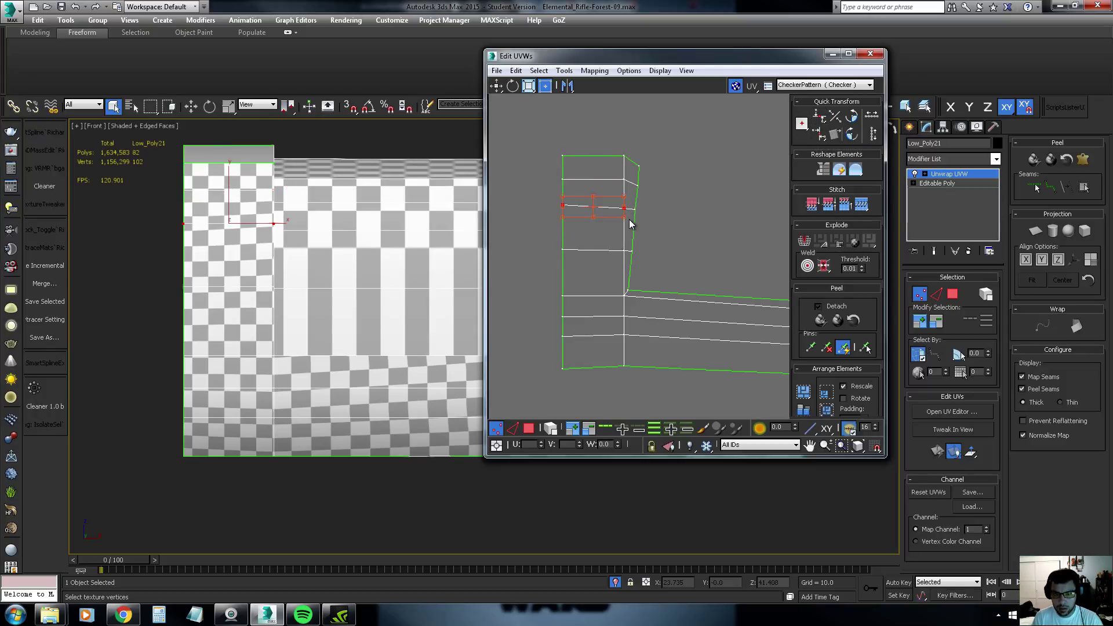
click(820, 135)
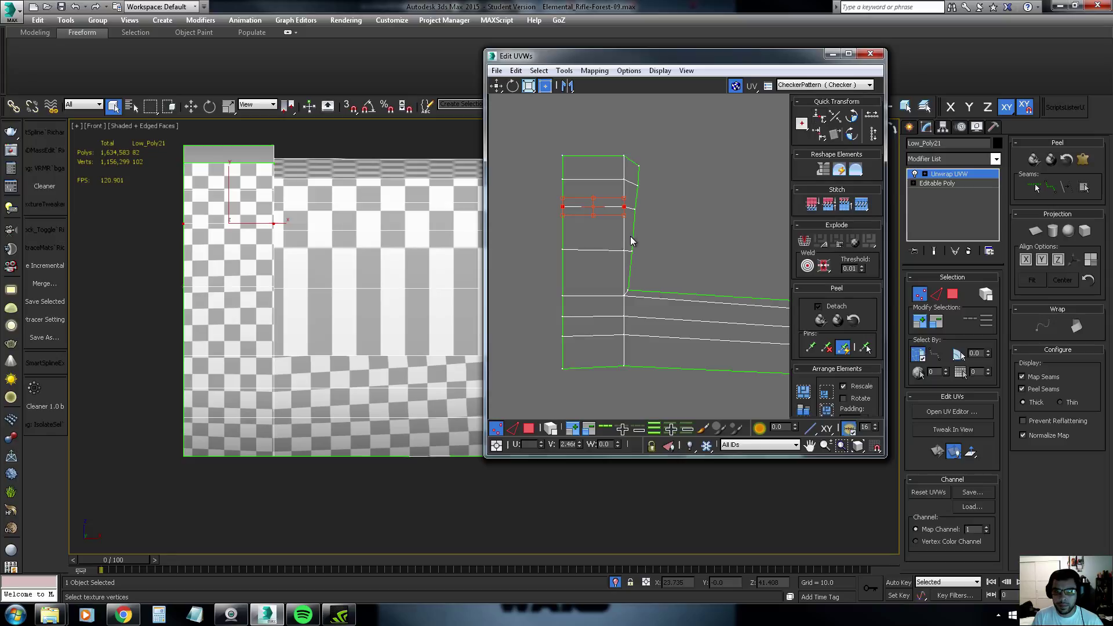
drag(629, 241, 513, 259)
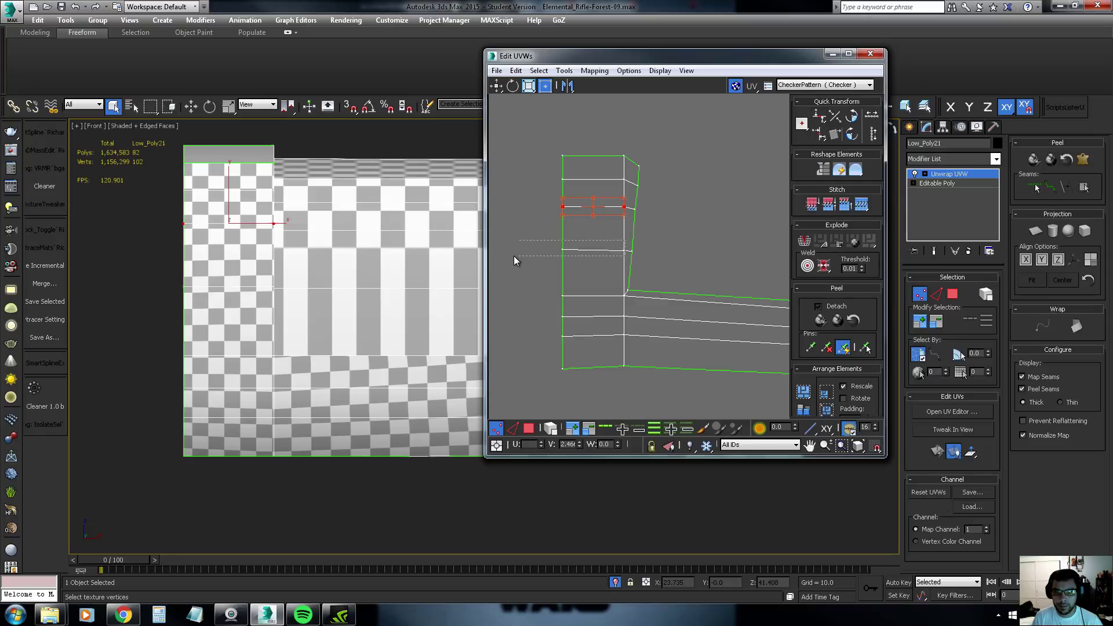
click(821, 118)
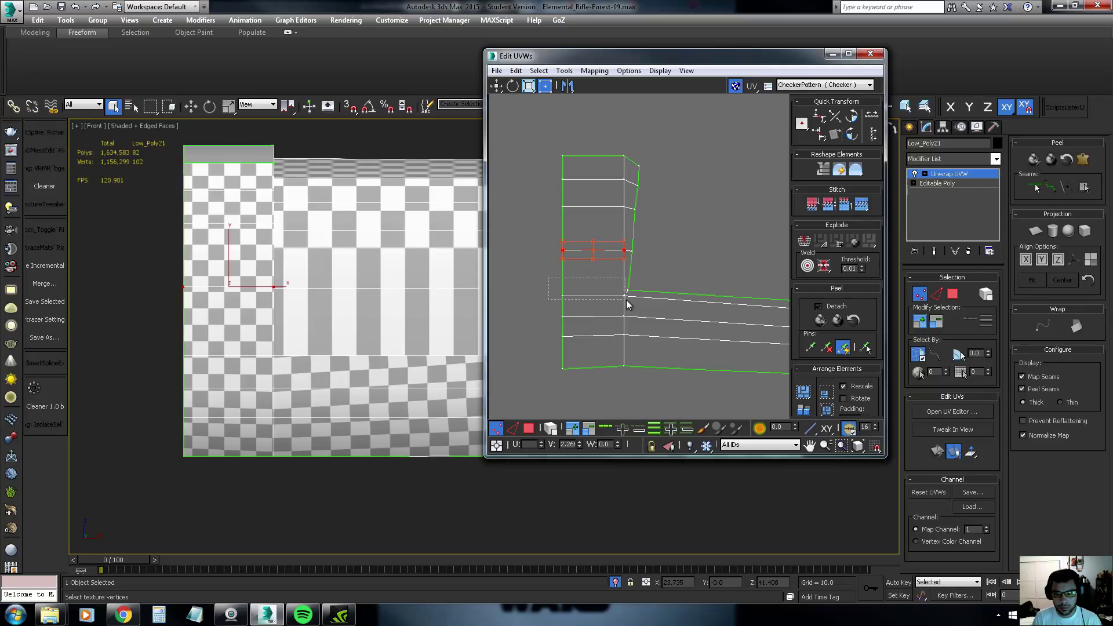
drag(624, 301, 627, 300)
click(827, 119)
Straighten the long strip's three vertex rows horizontally, from top to bottom row
scroll(649, 276, down, 2)
middle_drag(648, 276, 536, 234)
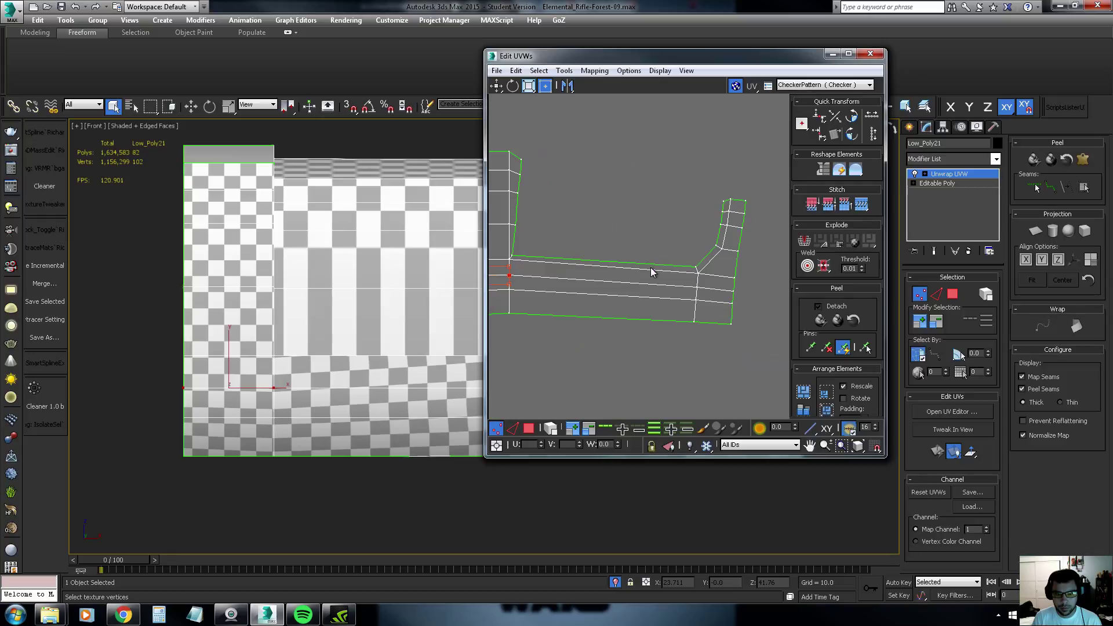
ctrl+drag(732, 277, 684, 283)
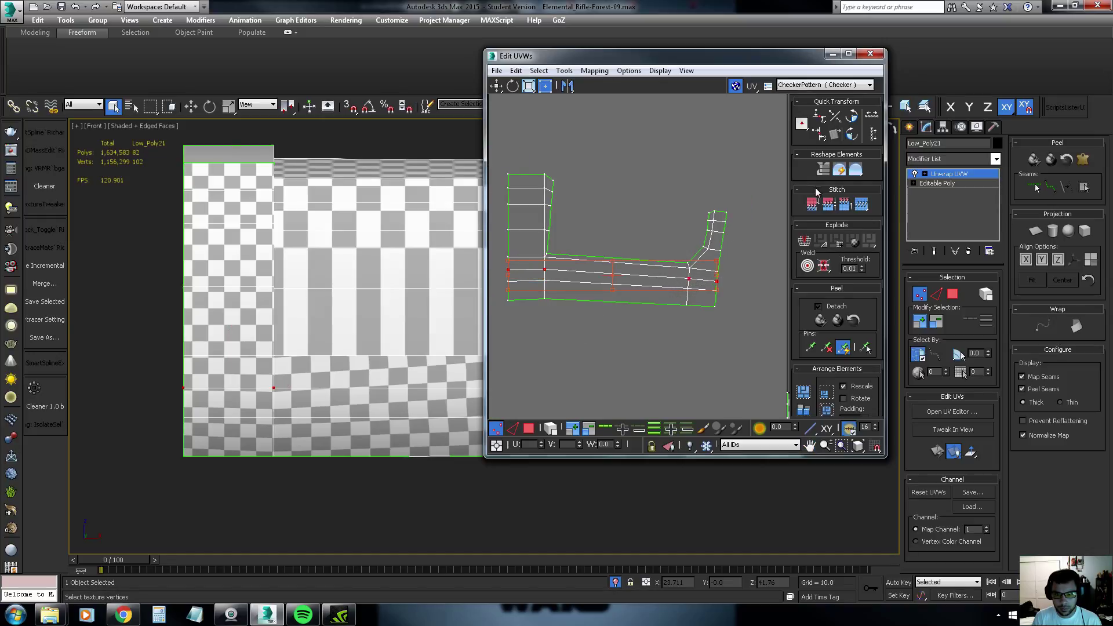
click(818, 122)
middle_drag(590, 238, 594, 223)
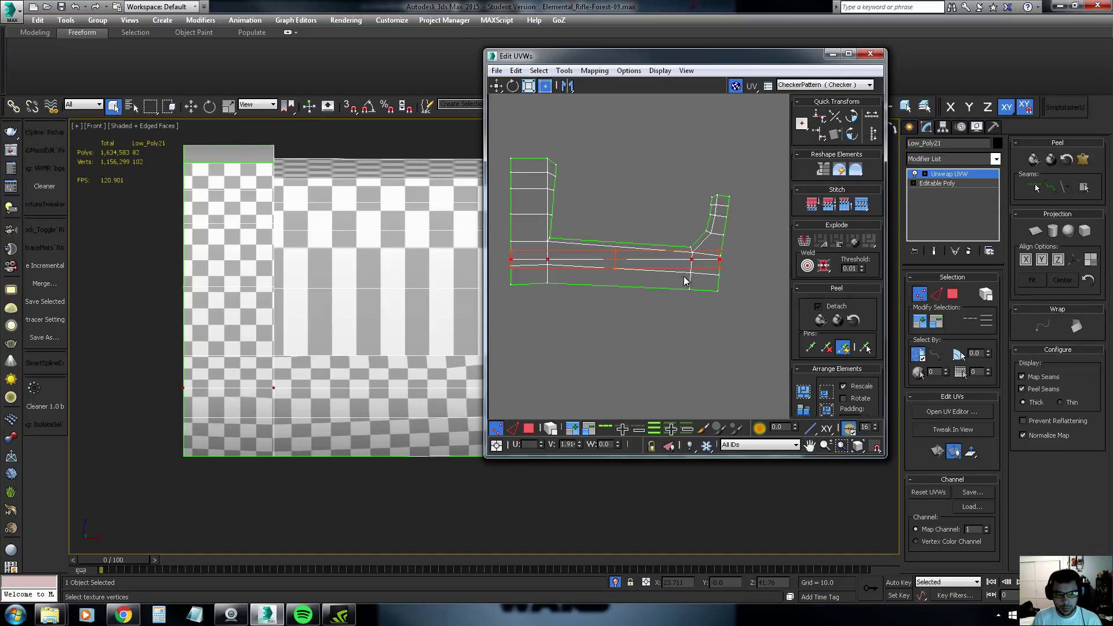
drag(485, 263, 719, 328)
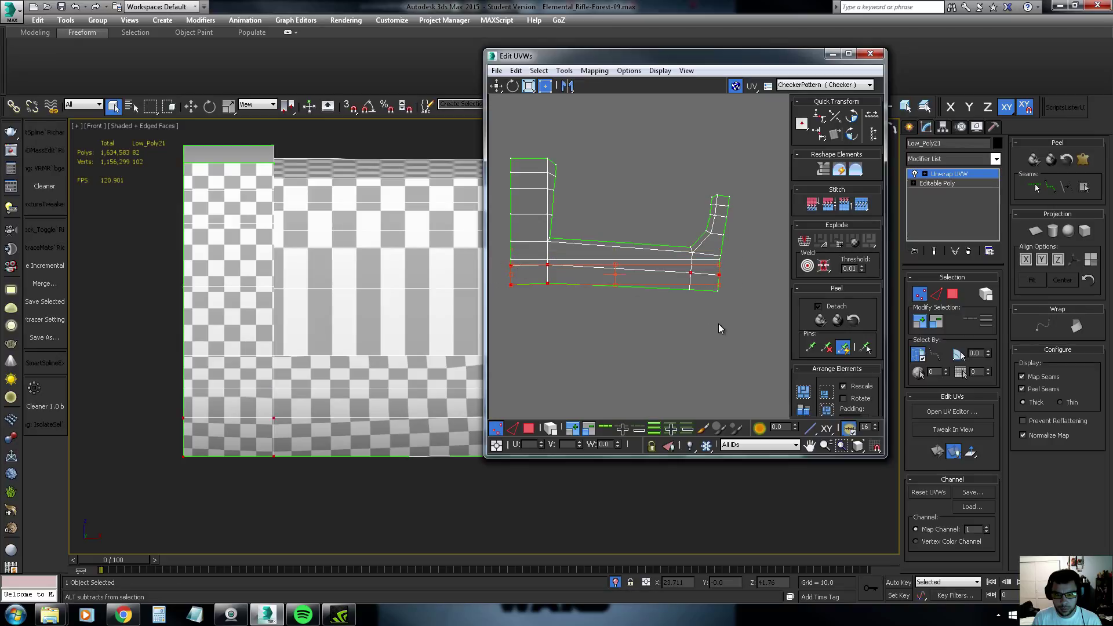
click(823, 122)
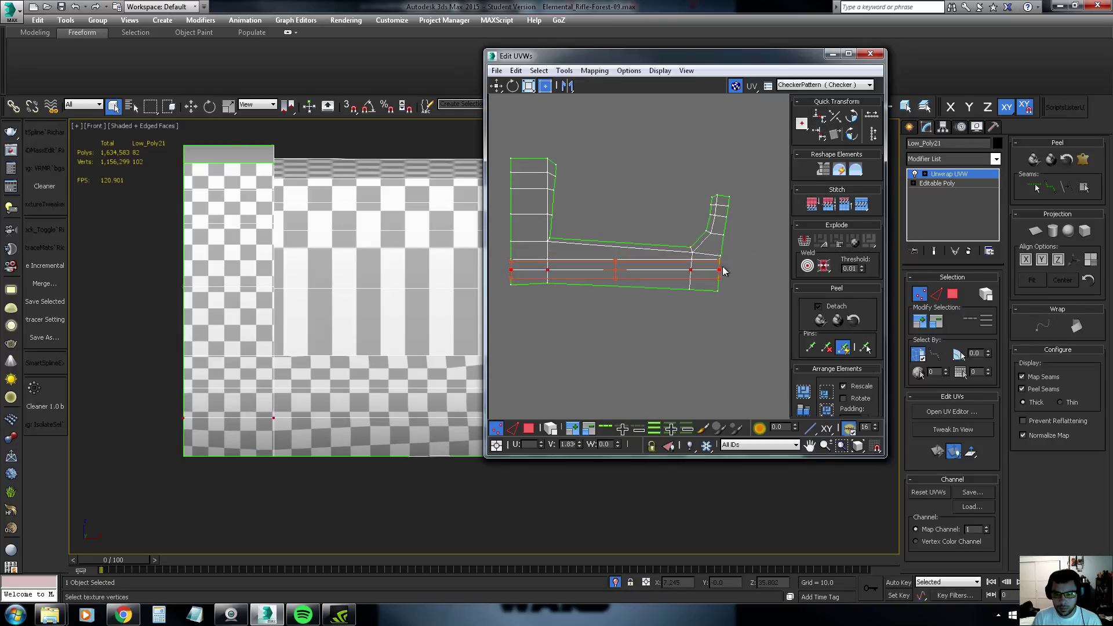
drag(736, 298, 443, 282)
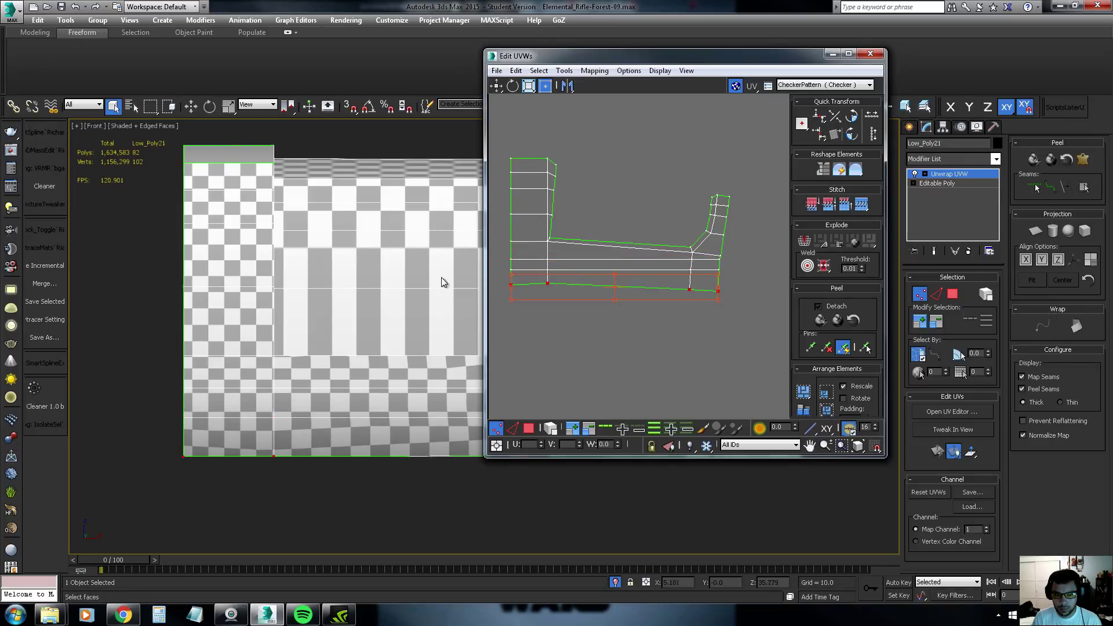
click(819, 122)
Align the slanted seam column vertically and nudge it slightly into place
scroll(586, 210, up, 2)
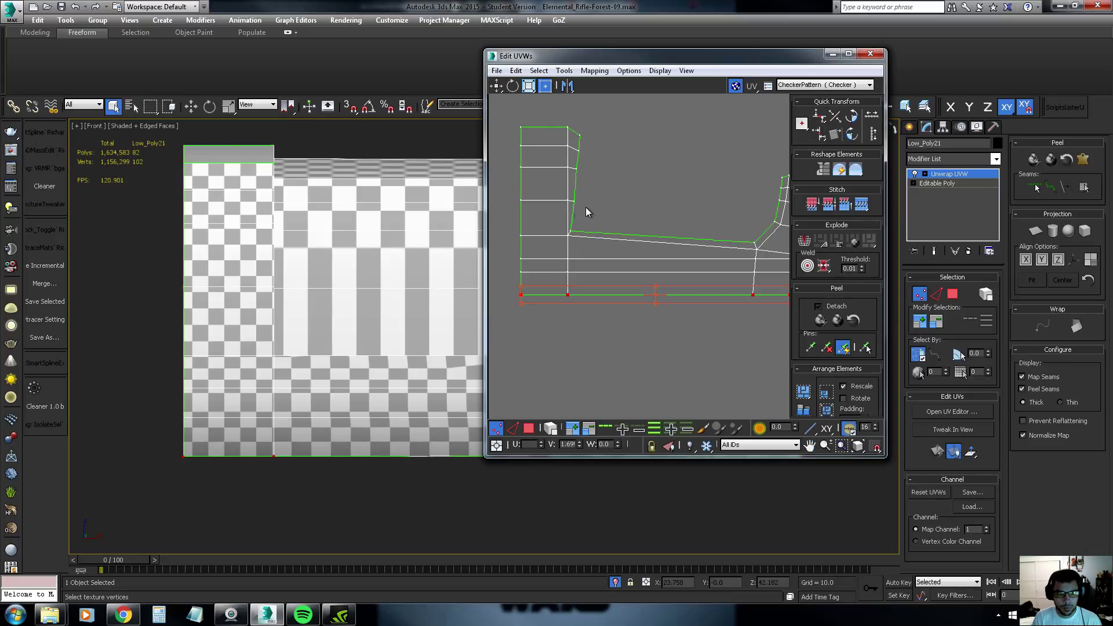
scroll(583, 154, up, 1)
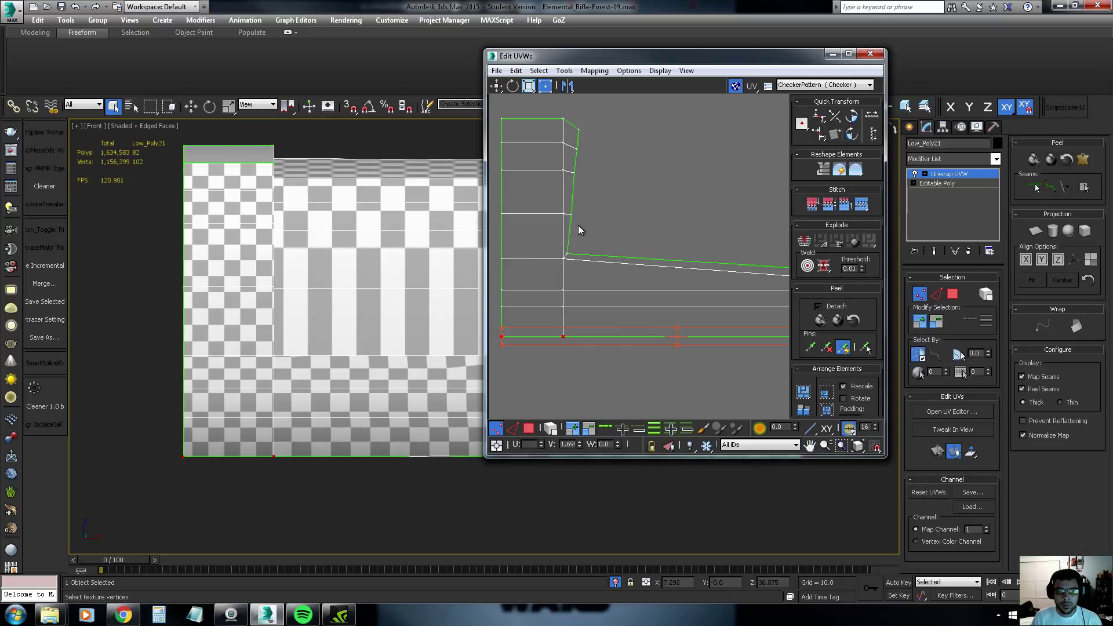
double_click(570, 253)
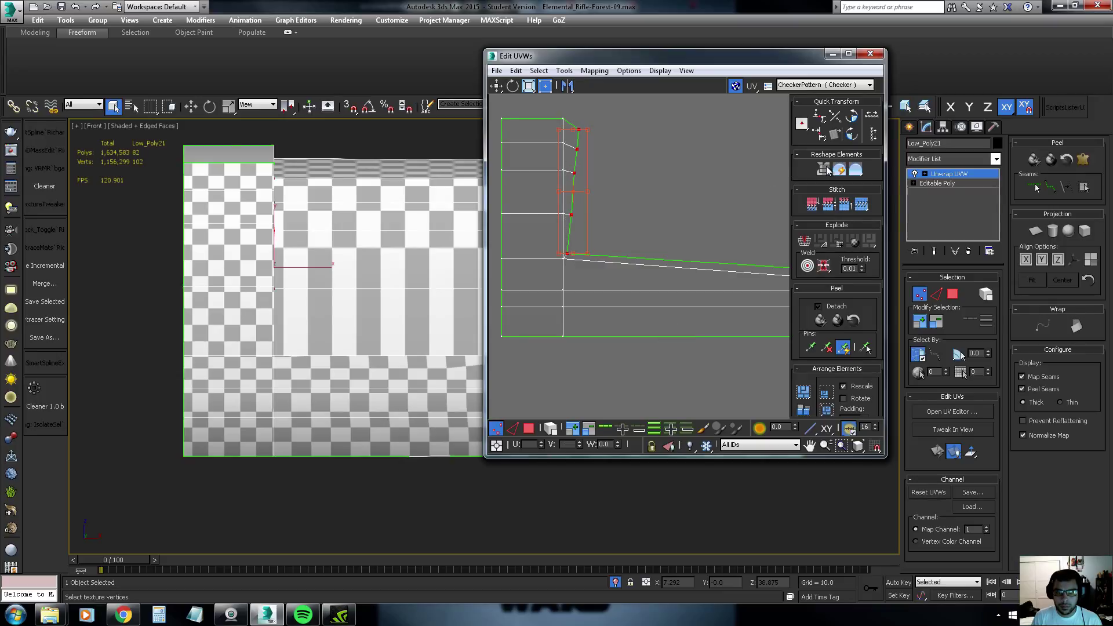
click(846, 165)
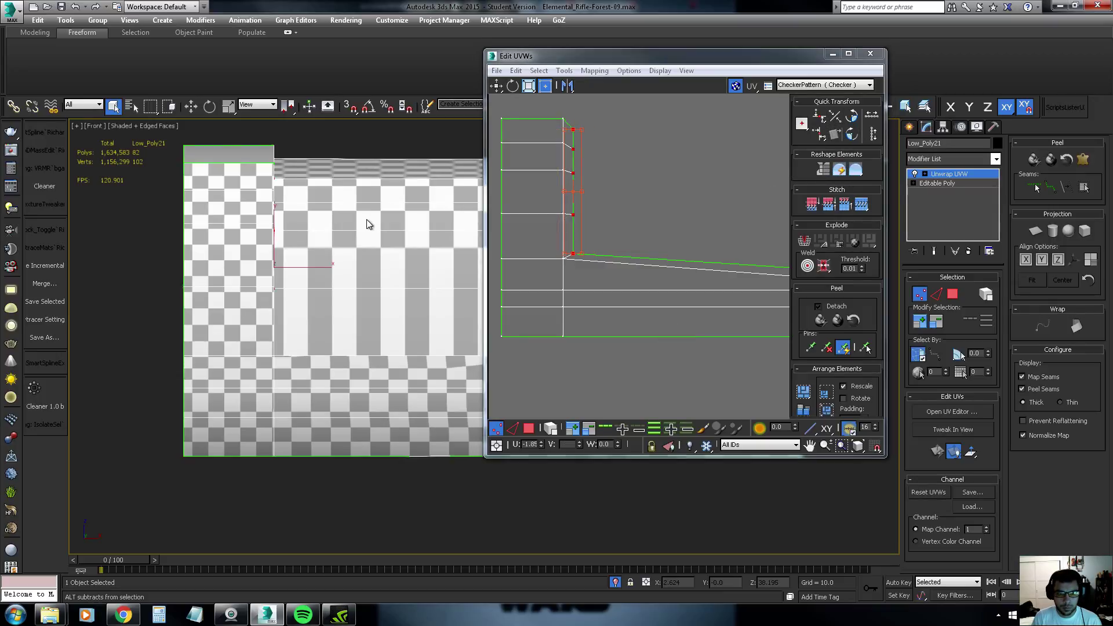
mouse_move(366, 219)
alt+middle_down()
mouse_move(303, 236)
mouse_move(340, 235)
alt+middle_up()
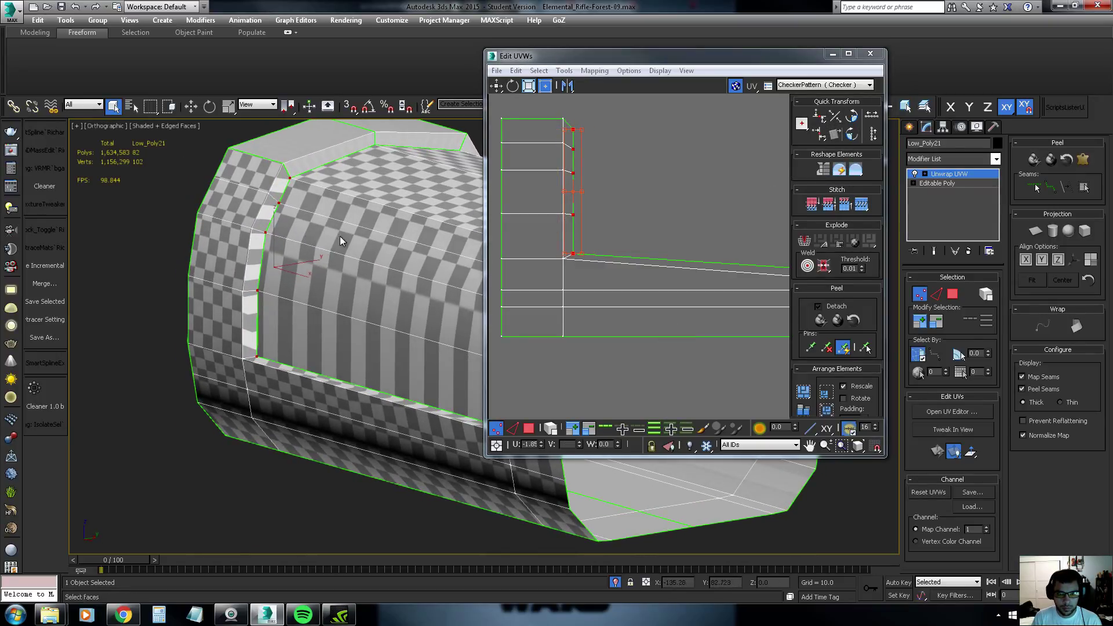
drag(574, 135, 576, 131)
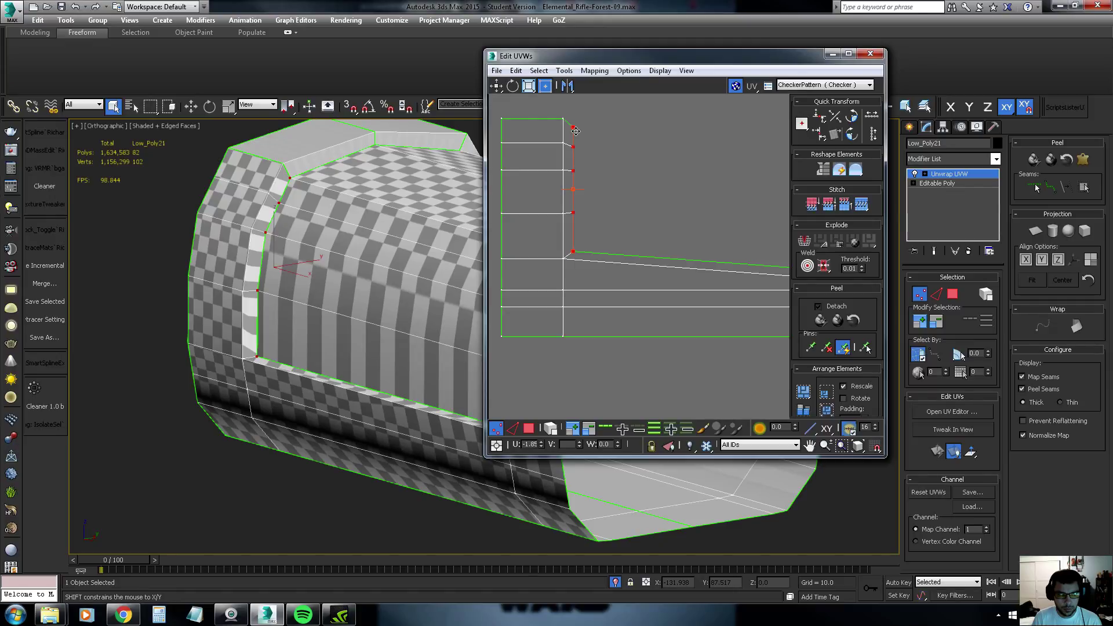
drag(576, 131, 576, 133)
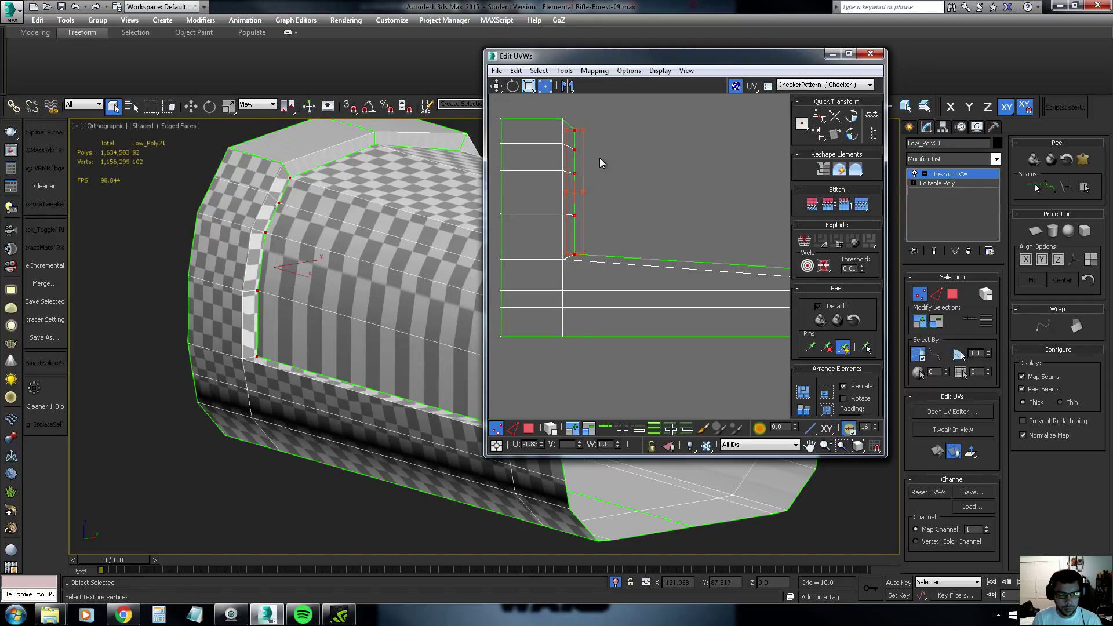
Move individual seam vertices down onto the seam corner to even the checker
alt+middle_drag(364, 191, 395, 194)
click(628, 210)
scroll(583, 212, up, 1)
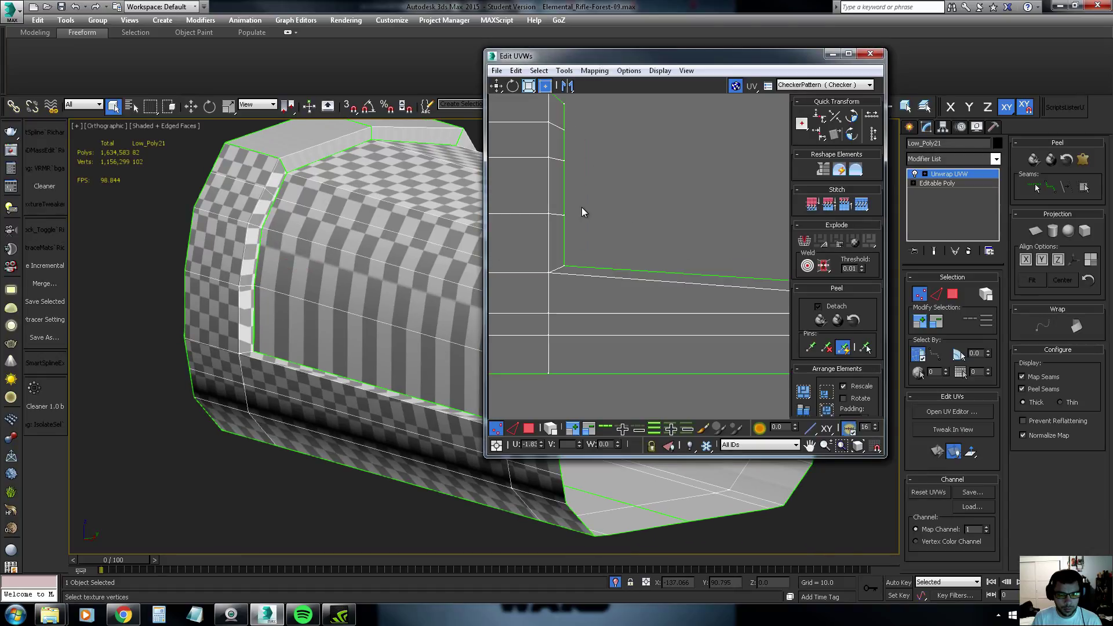
click(560, 222)
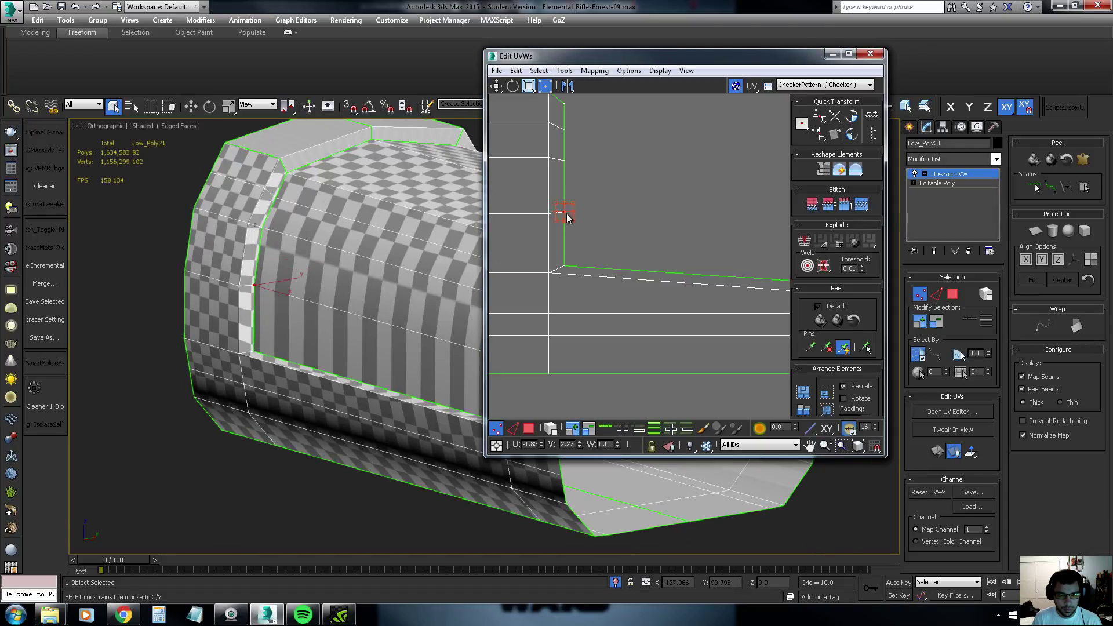
drag(560, 268, 564, 265)
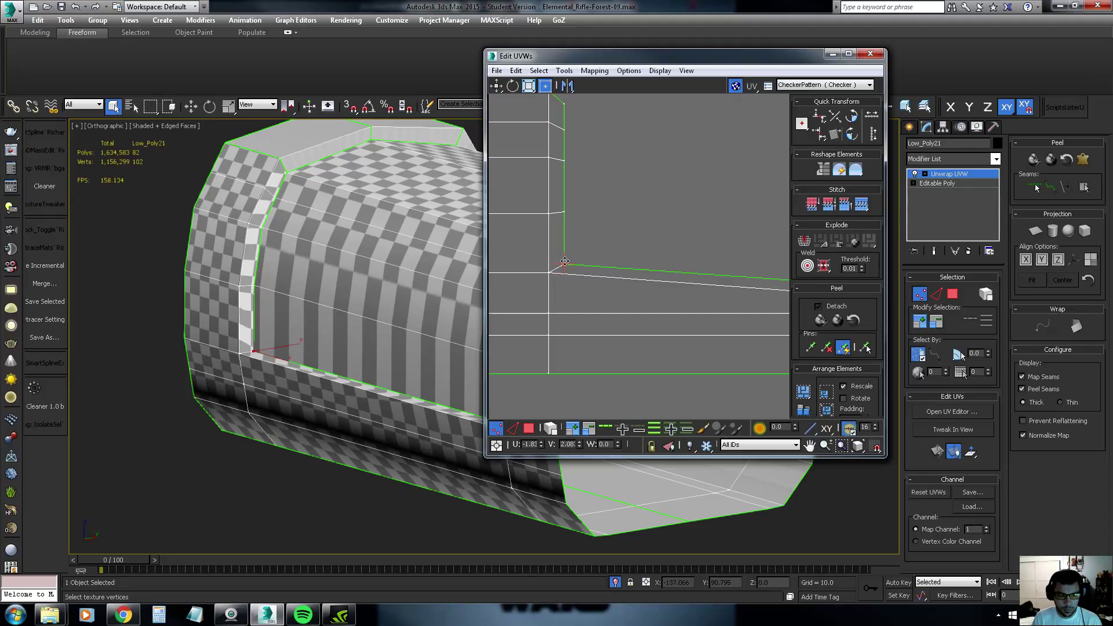
middle_drag(585, 164, 567, 223)
click(545, 219)
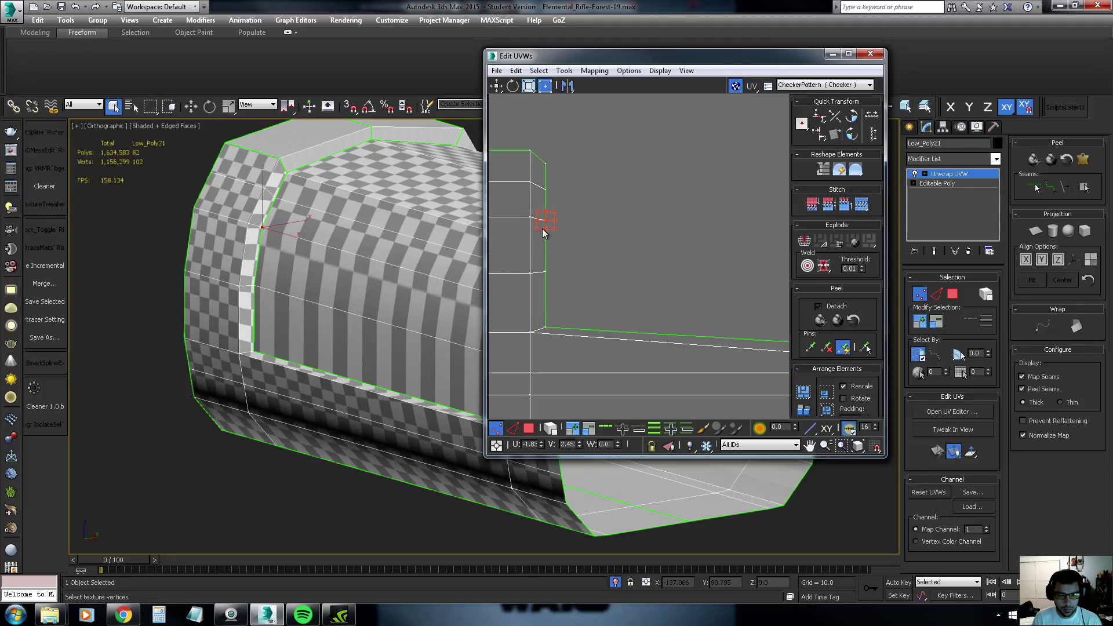
alt+middle_drag(324, 226, 236, 185)
Flatten-project the four thin bevel-strip faces and place them beside the main shell
scroll(216, 185, up, 3)
key(3)
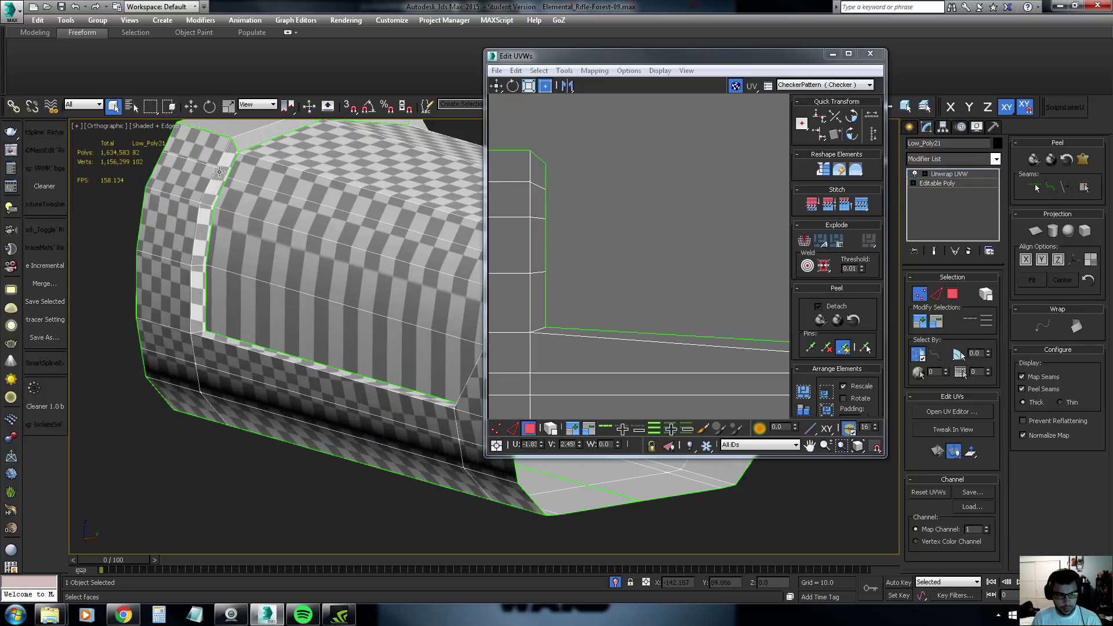
click(226, 155)
ctrl+click(214, 194)
ctrl+click(202, 241)
ctrl+click(200, 275)
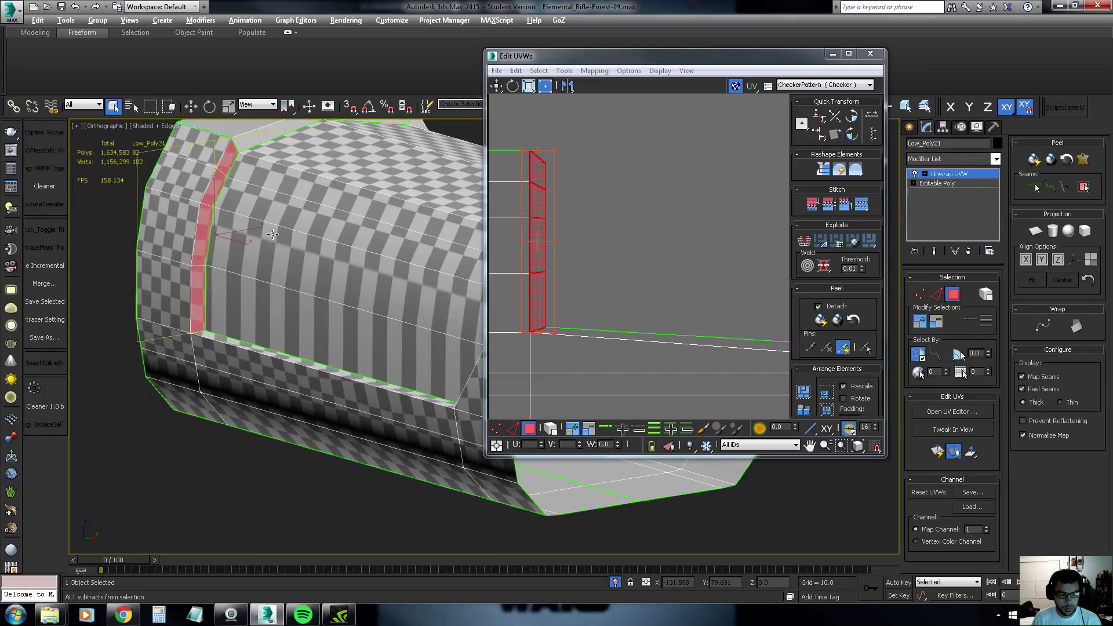
click(1035, 230)
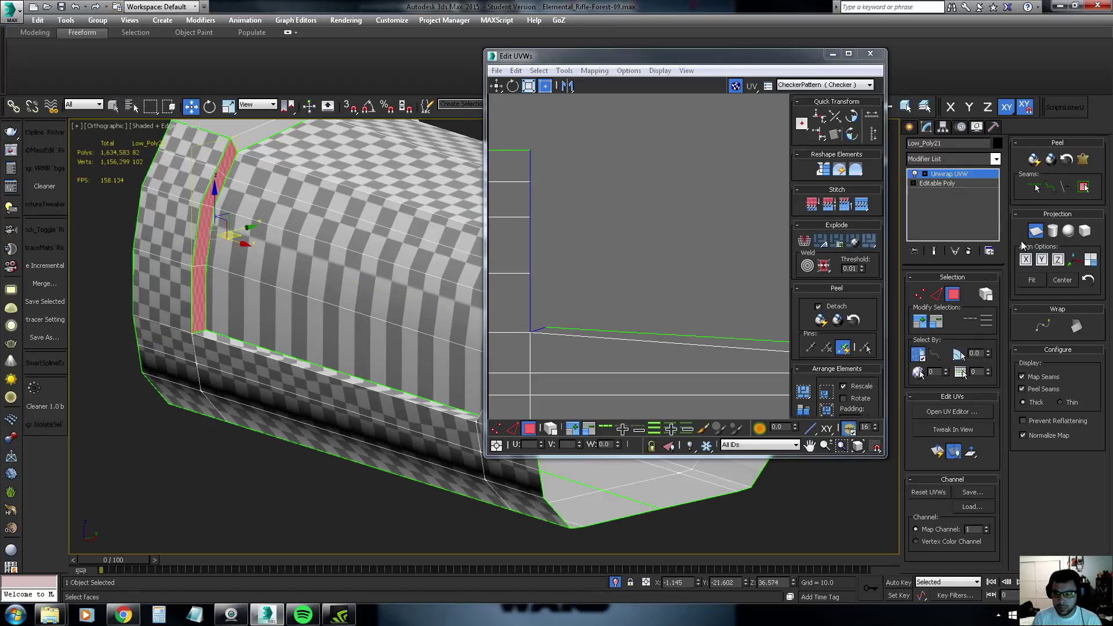
click(1035, 230)
scroll(620, 232, down, 2)
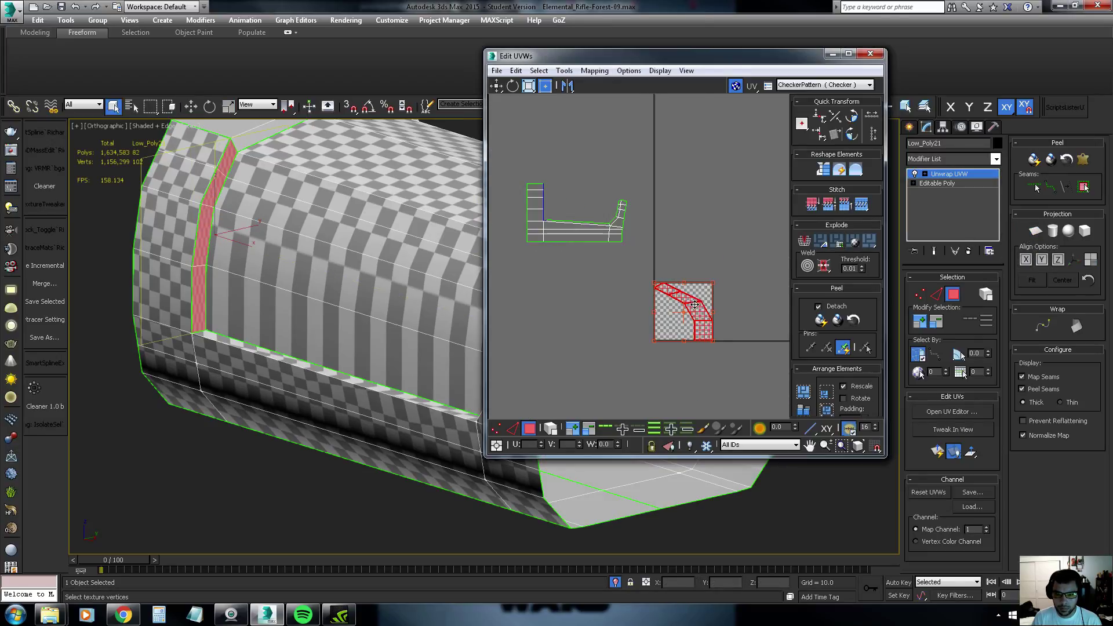
drag(688, 315, 580, 210)
Select the bent chevron shell, mirror it horizontally and shift it left toward the strip
scroll(579, 211, up, 2)
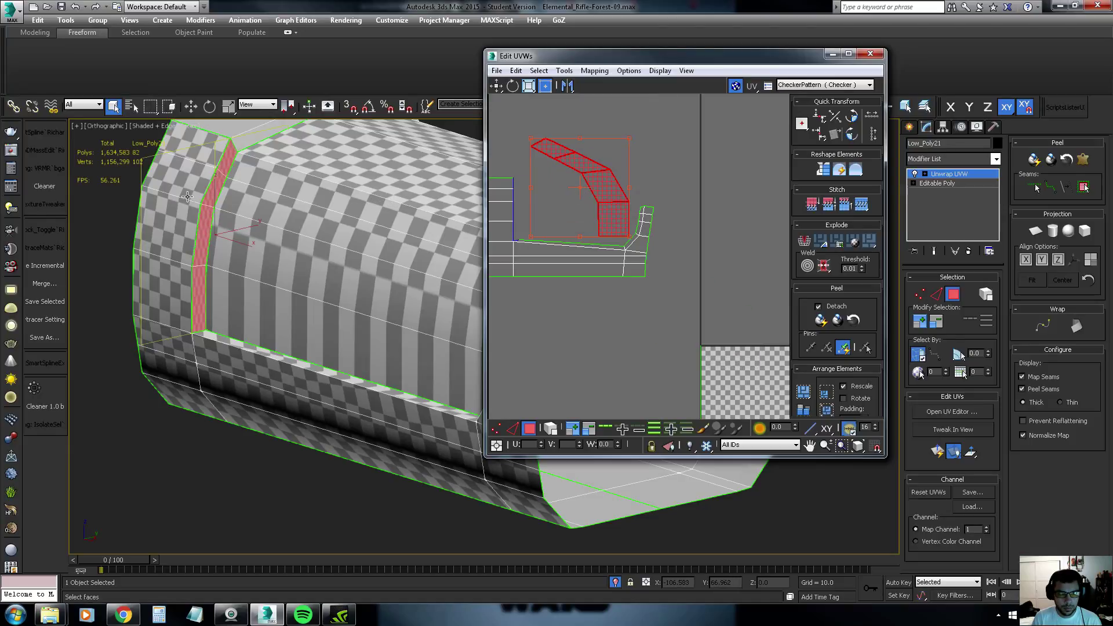
scroll(575, 183, up, 1)
scroll(575, 180, up, 1)
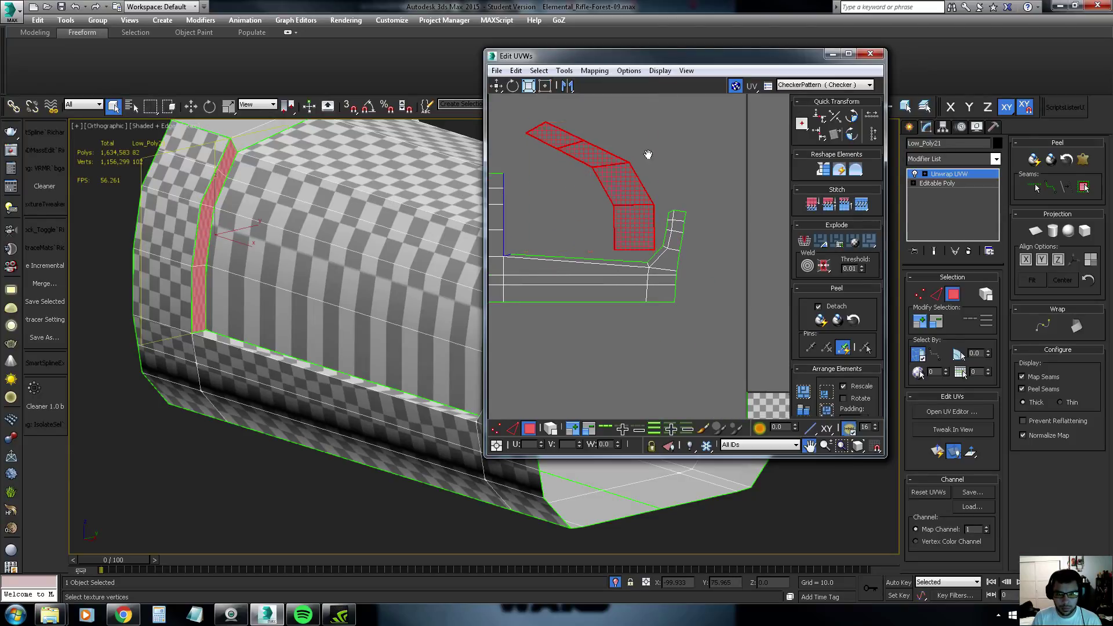
key(2)
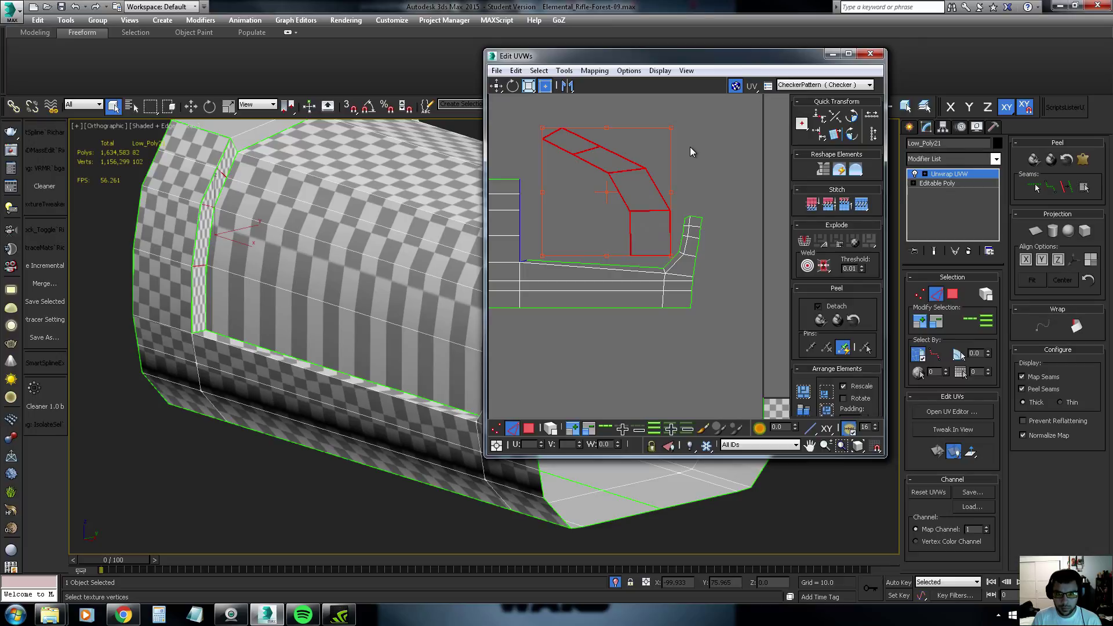
click(690, 147)
click(621, 156)
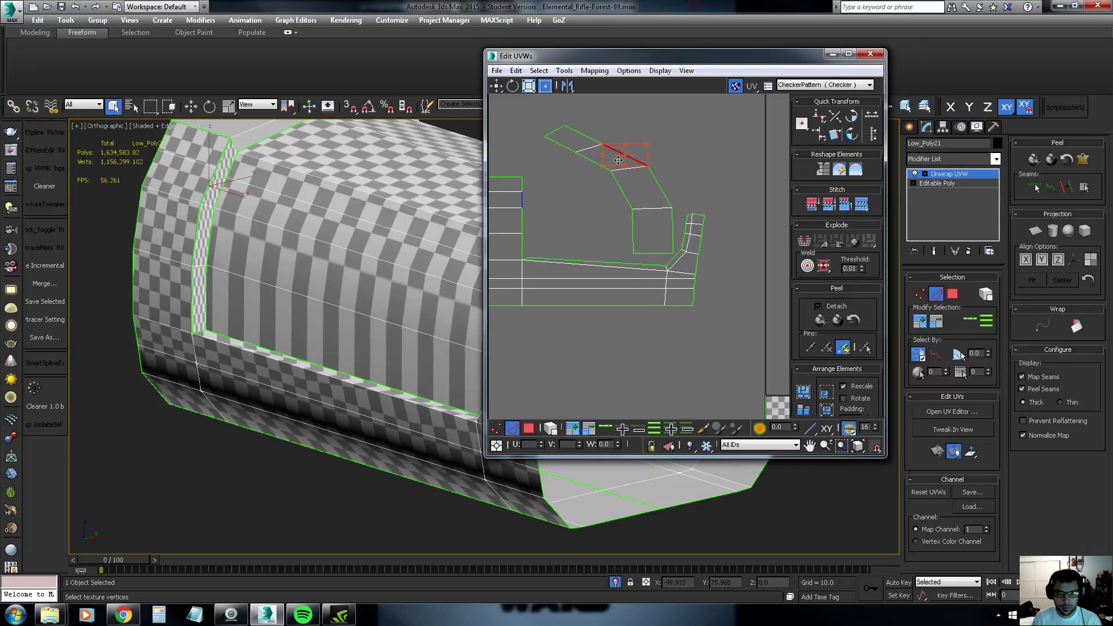
key(3)
click(614, 155)
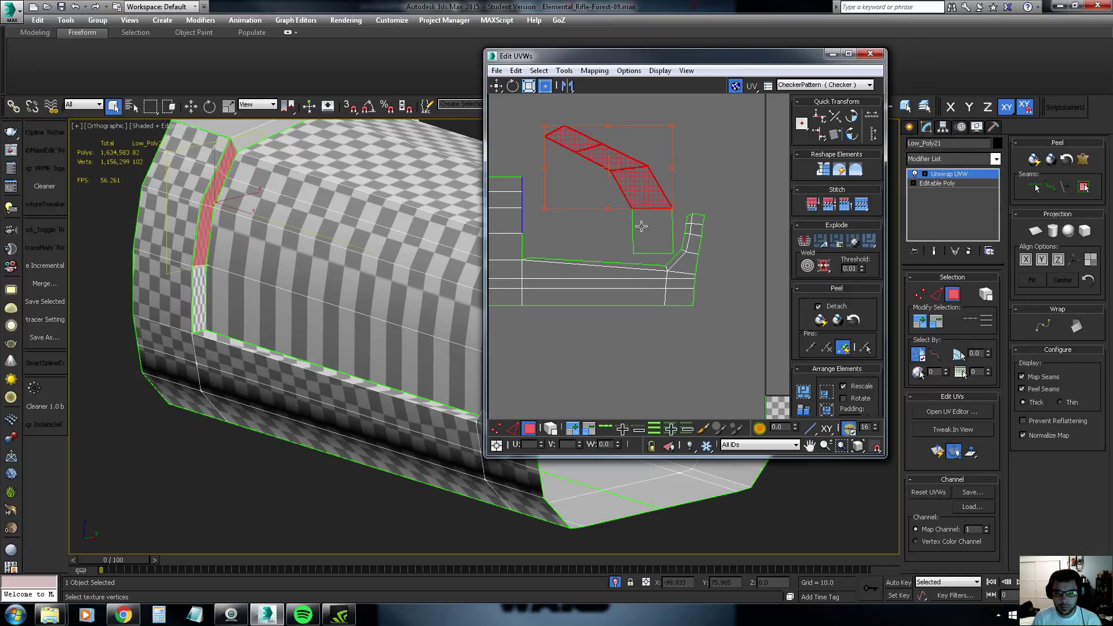
click(569, 87)
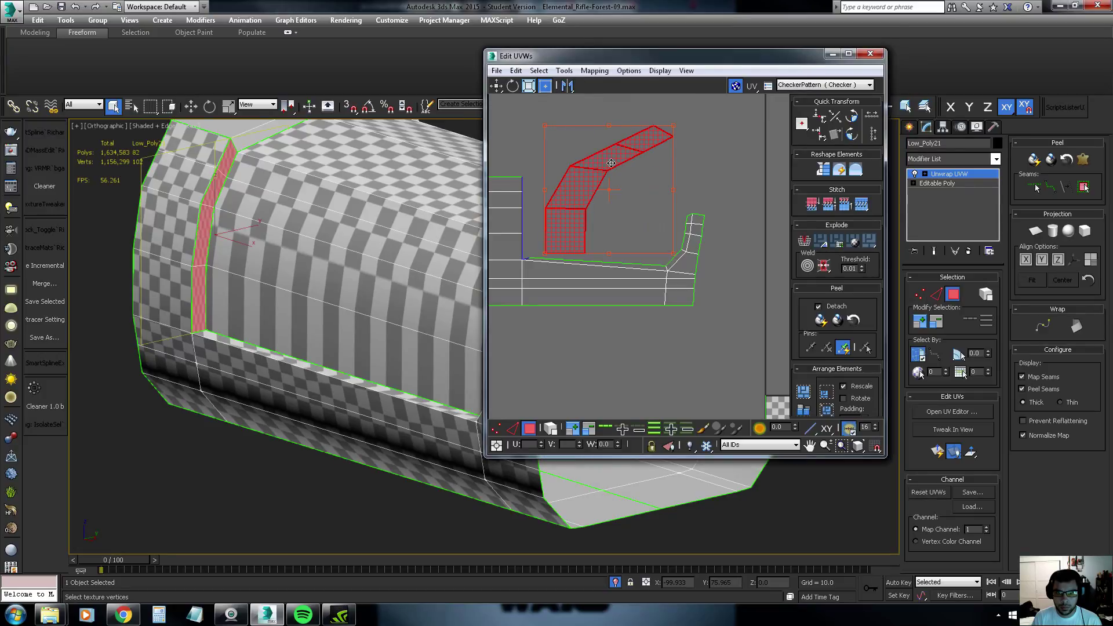
drag(594, 173, 574, 175)
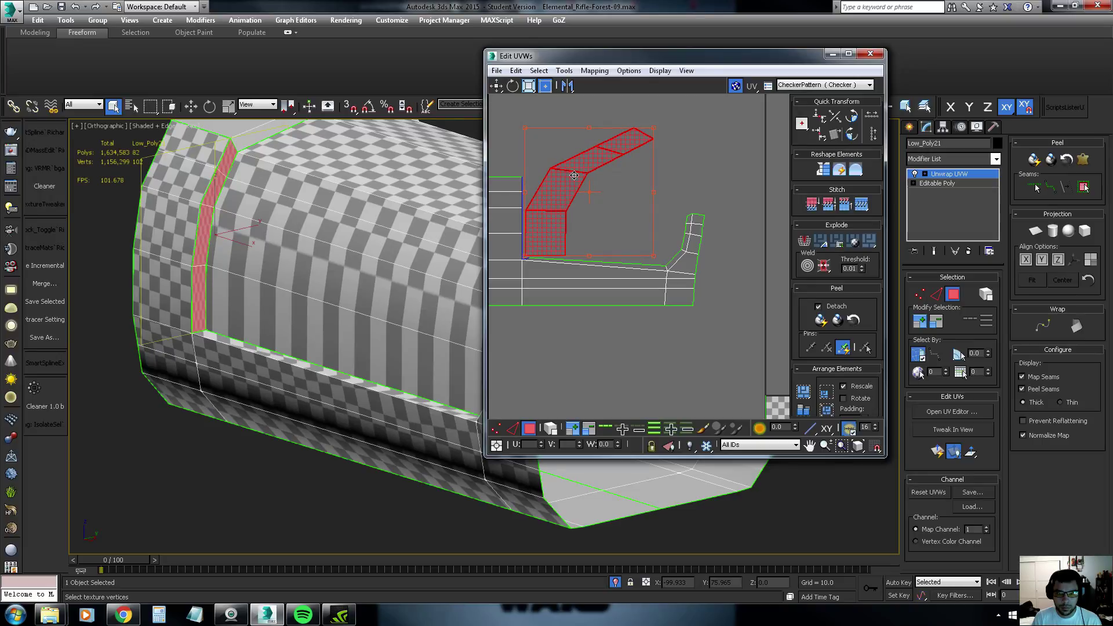
Stitch the chevron shell onto its neighbouring strip shell
scroll(573, 178, down, 1)
scroll(569, 184, down, 1)
scroll(565, 192, down, 1)
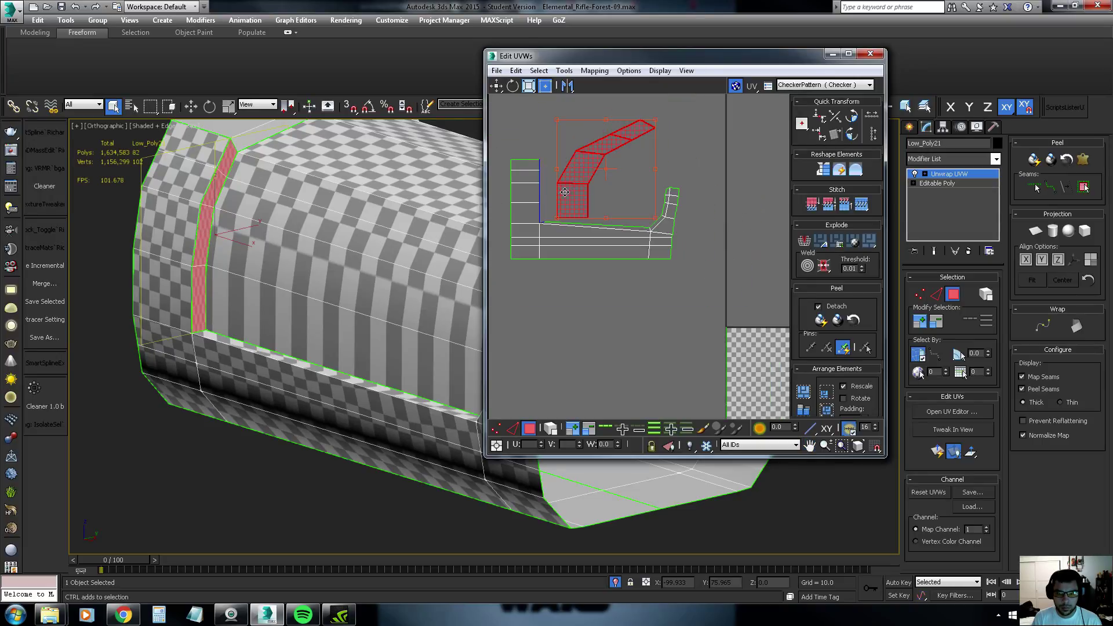
key(ctrl+z)
key(ctrl+z)
key(ctrl+z)
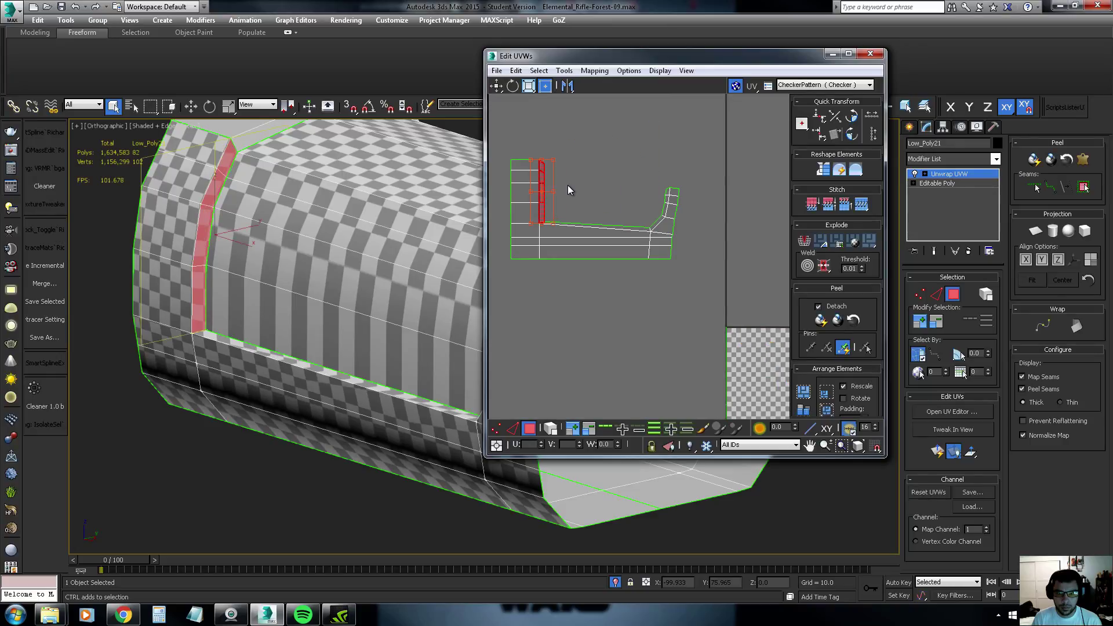
scroll(568, 186, up, 1)
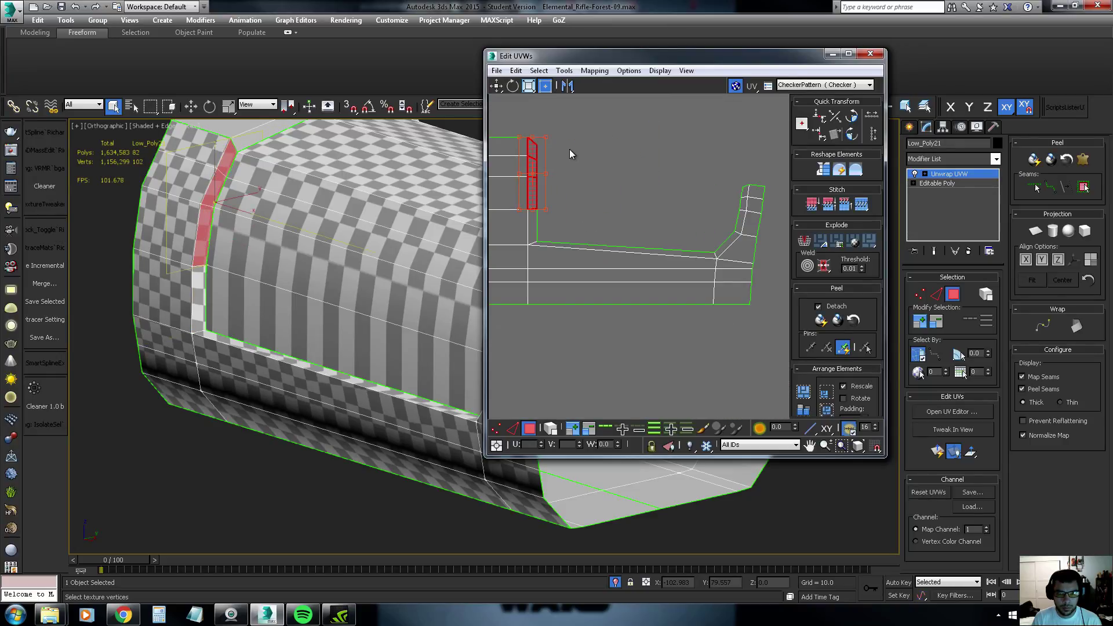
scroll(536, 145, up, 1)
In vertex mode, align the horizontal seam row's vertices onto one horizontal line
click(282, 187)
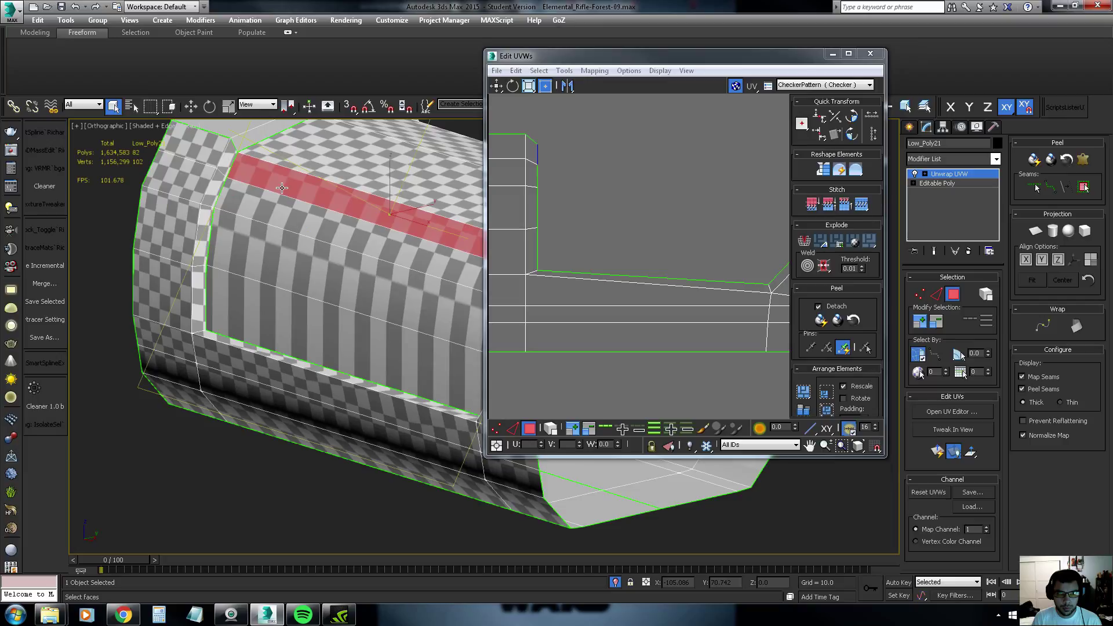
scroll(281, 187, down, 1)
scroll(290, 187, down, 1)
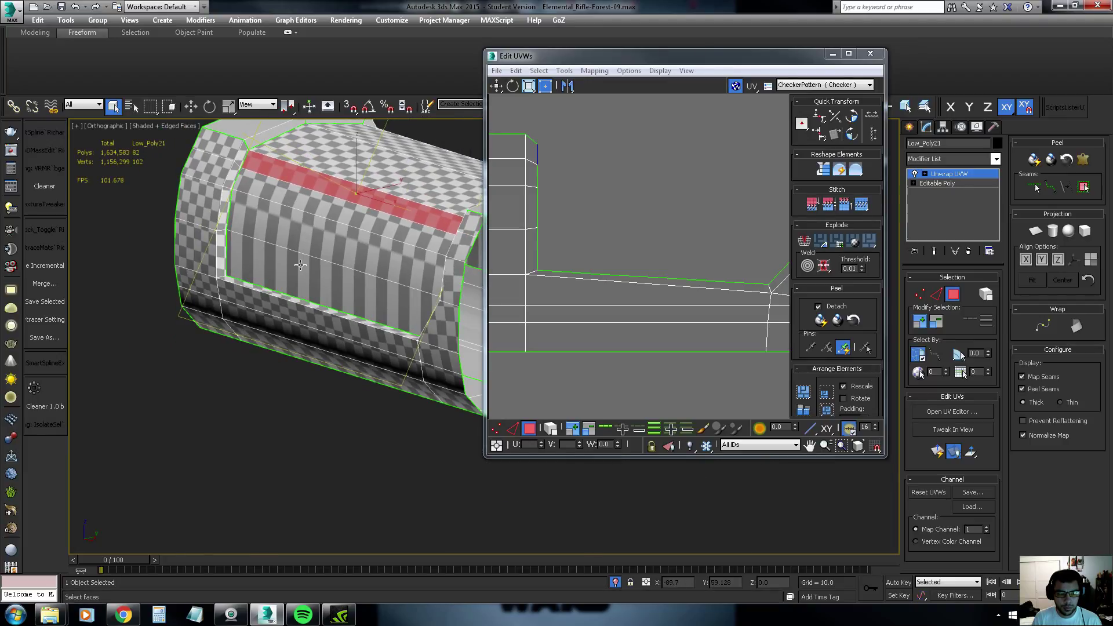
scroll(696, 278, down, 1)
scroll(729, 290, down, 1)
key(1)
scroll(566, 283, down, 1)
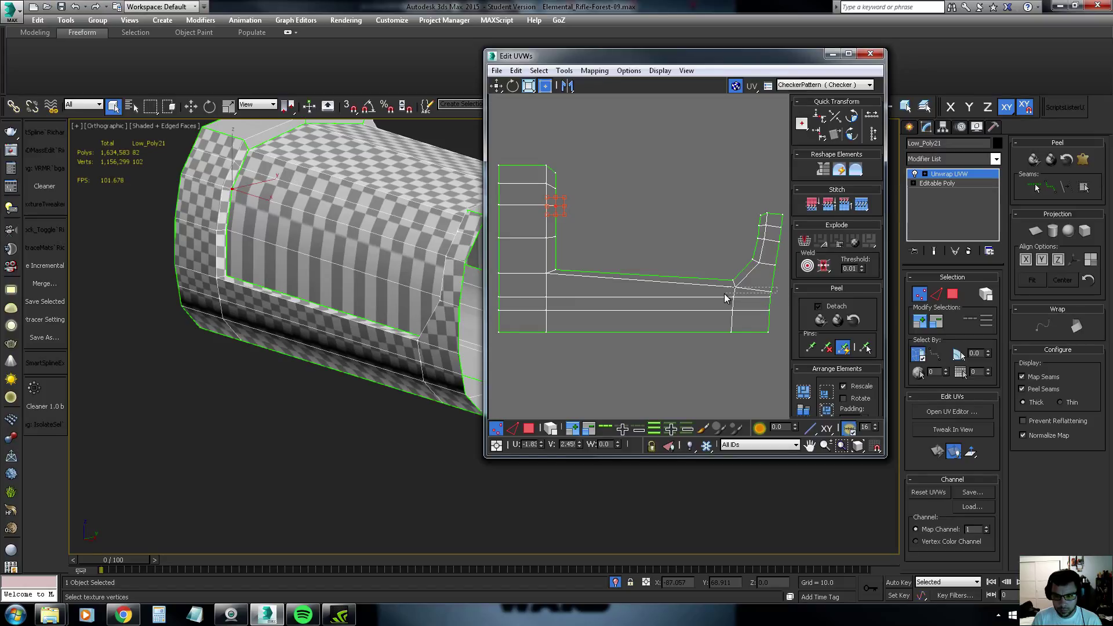
click(734, 288)
ctrl+click(547, 273)
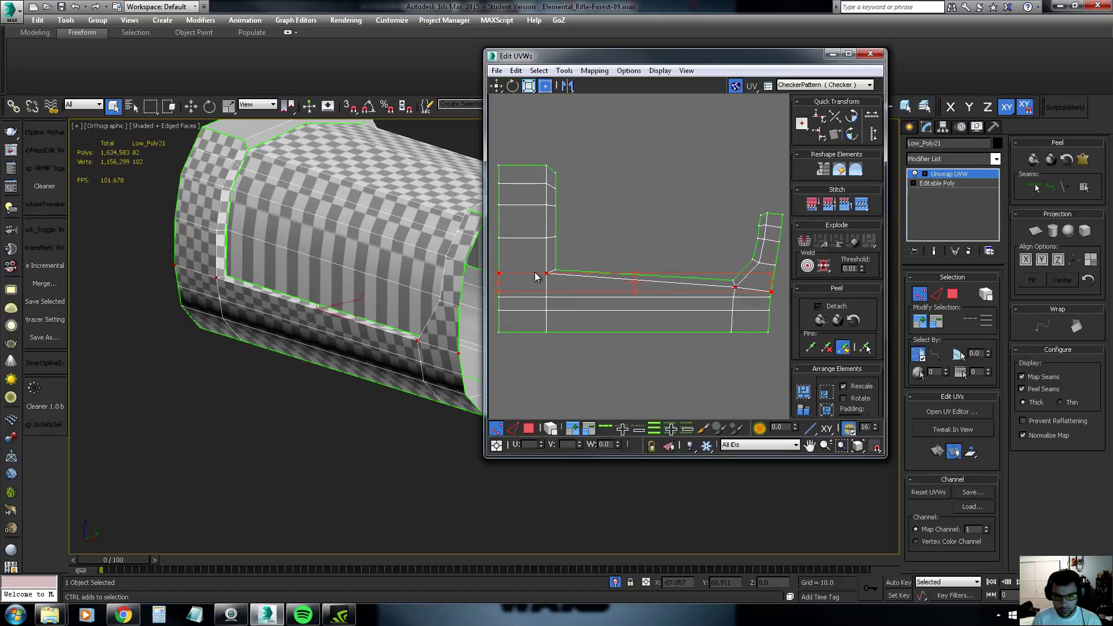
click(822, 127)
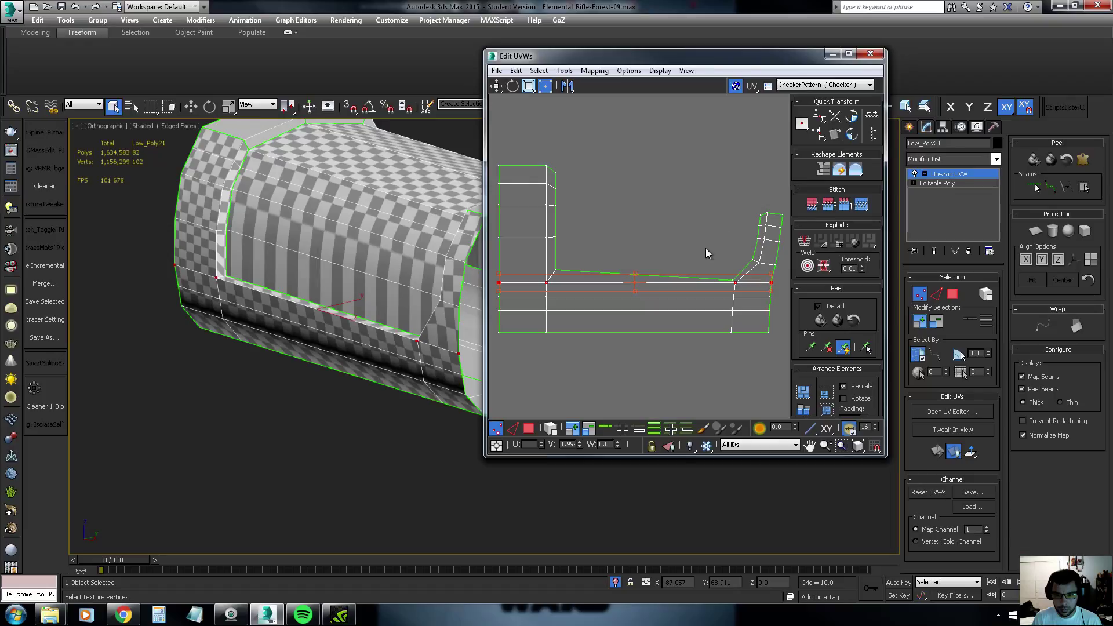
Flatten the vertices along the green seam onto one horizontal line
middle_drag(682, 261, 674, 253)
drag(708, 275, 726, 275)
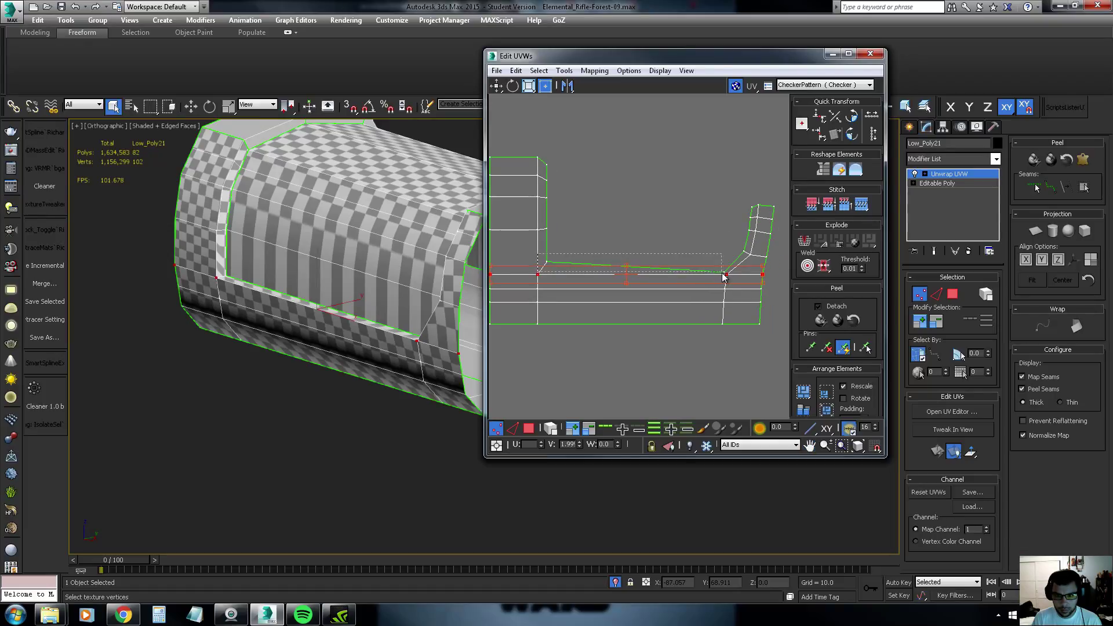
click(819, 133)
middle_drag(636, 271, 637, 280)
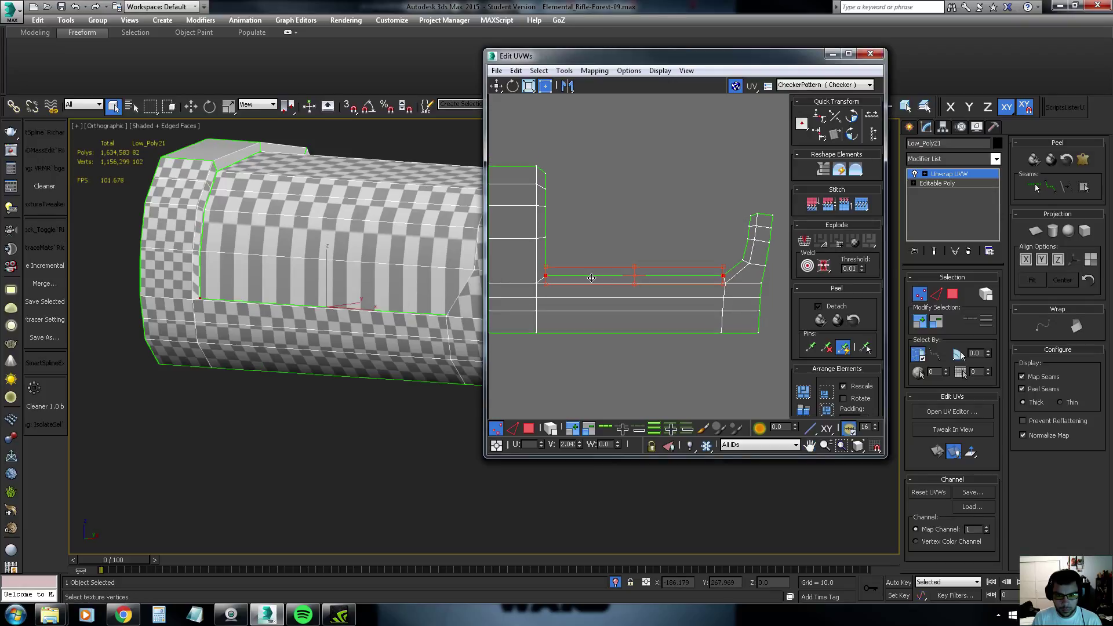
scroll(636, 279, up, 1)
scroll(636, 279, up, 1)
alt+middle_drag(220, 301, 272, 295)
key(ctrl+z)
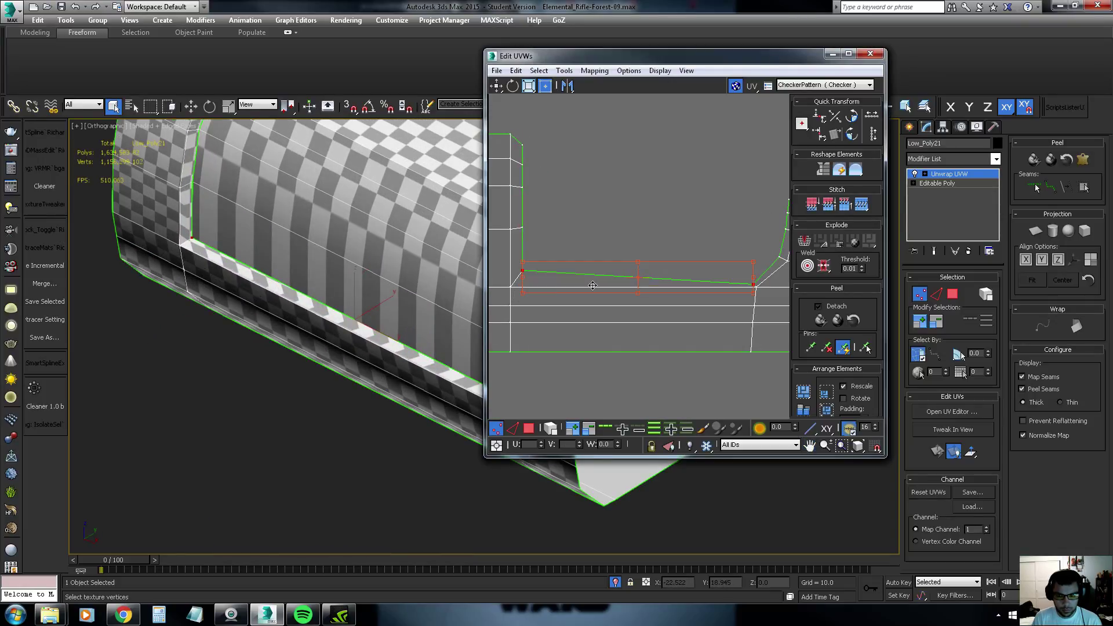
key(ctrl+y)
Line up the strip's right-edge vertex column vertically and tilt it slightly
middle_drag(741, 295, 670, 271)
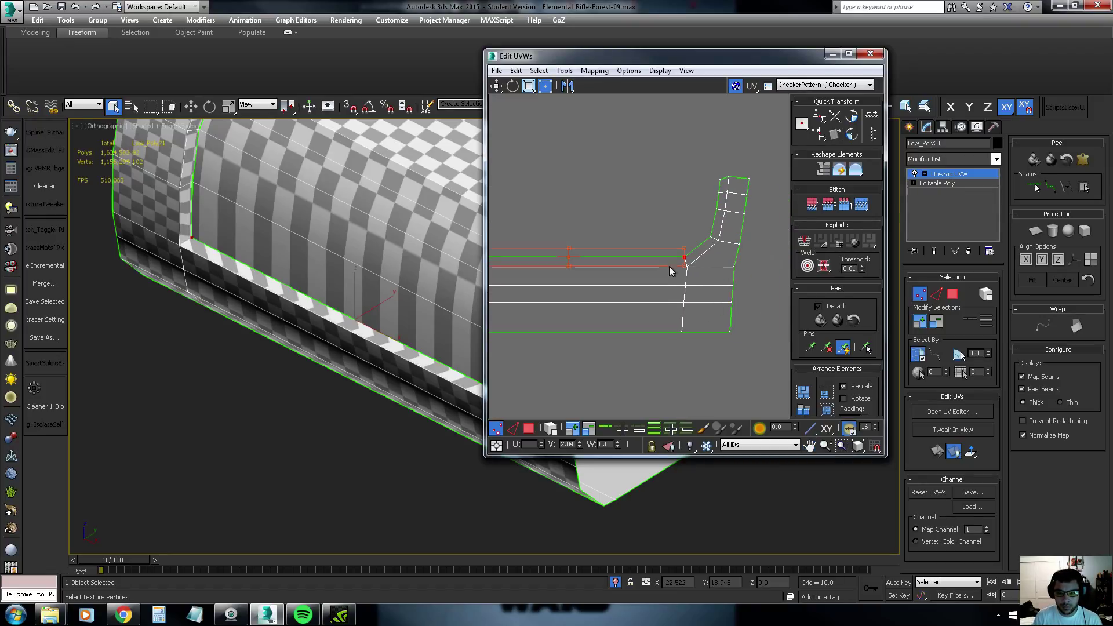
scroll(669, 271, down, 1)
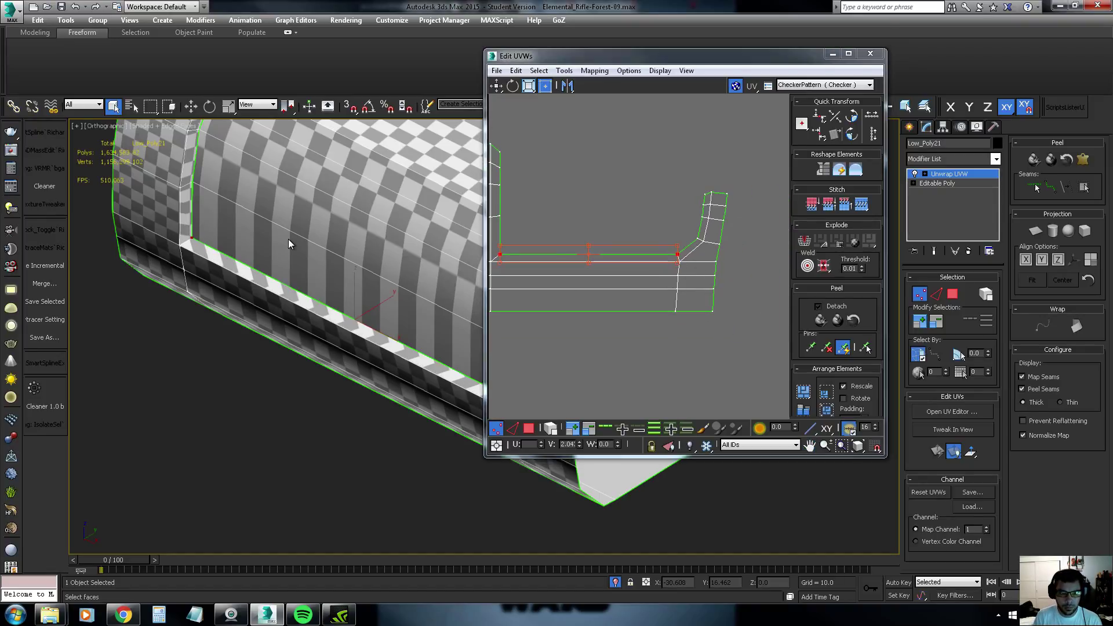
alt+middle_drag(289, 243, 266, 272)
scroll(348, 327, up, 2)
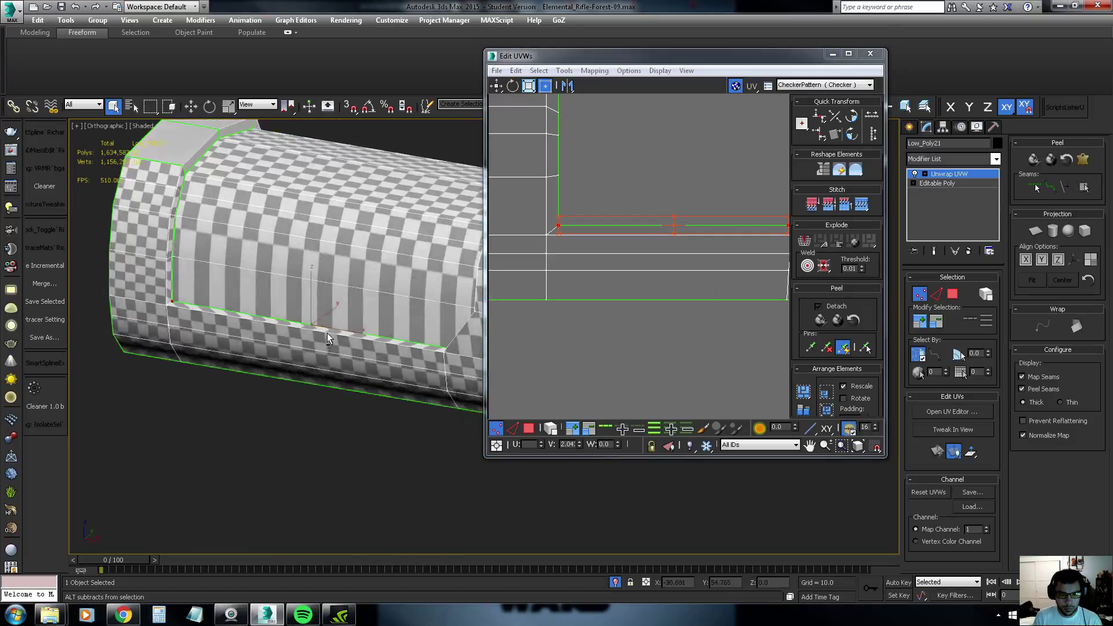
mouse_move(327, 339)
alt+middle_down()
mouse_move(367, 294)
mouse_move(294, 320)
alt+middle_up()
scroll(676, 297, down, 1)
scroll(650, 277, down, 1)
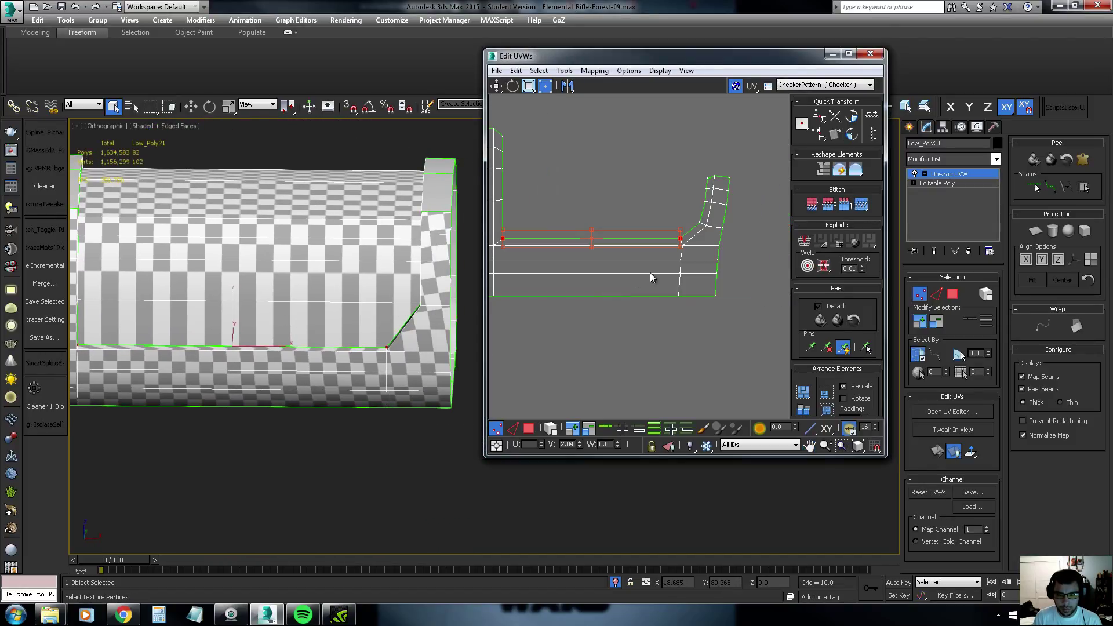
drag(738, 171, 715, 251)
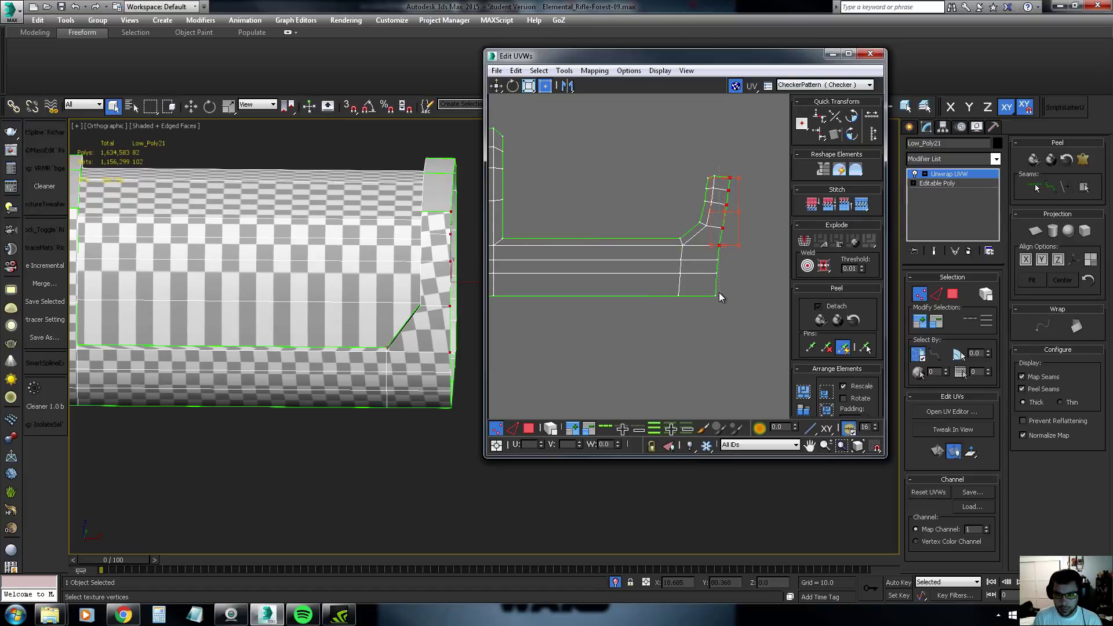
click(819, 133)
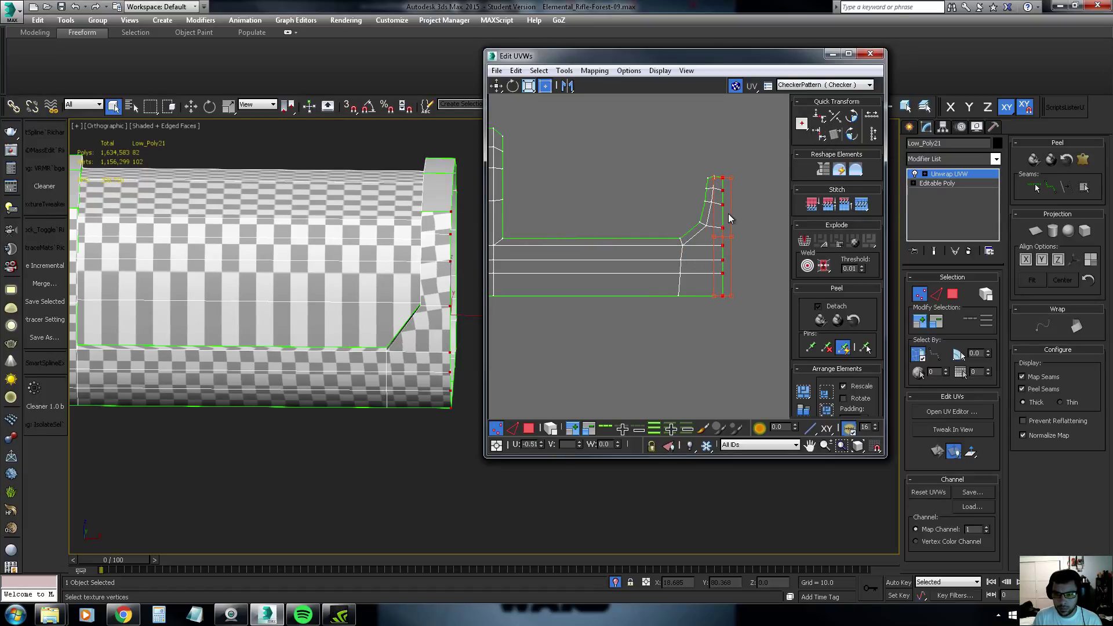
scroll(719, 177, up, 1)
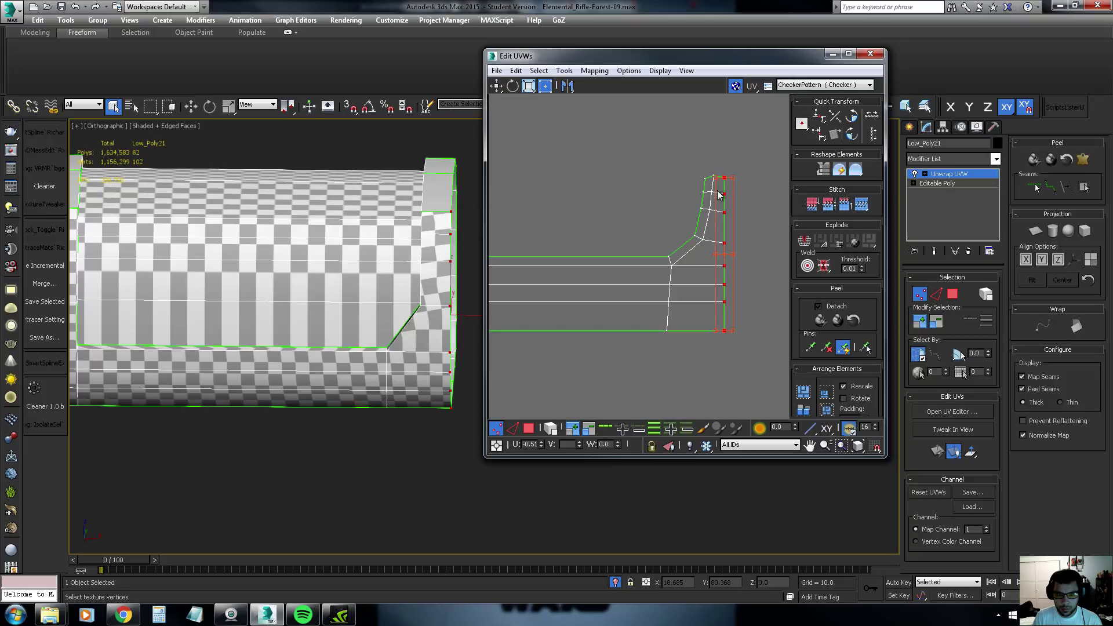
drag(723, 242, 726, 241)
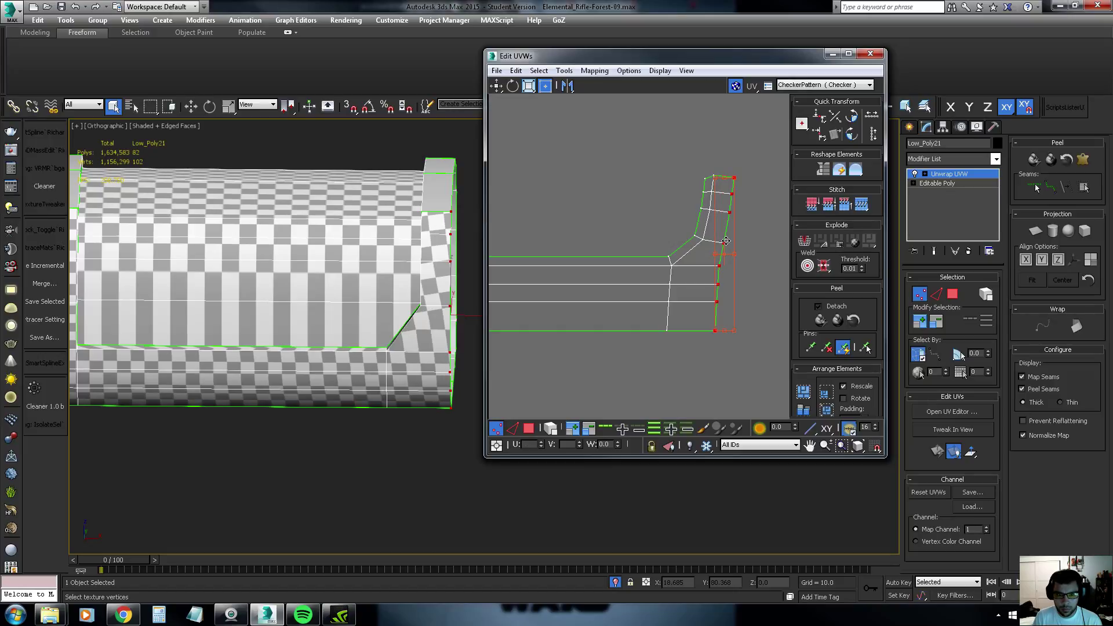
In Front view, straighten the vertex column vertically and nudge it slightly left
key(f)
scroll(457, 270, down, 3)
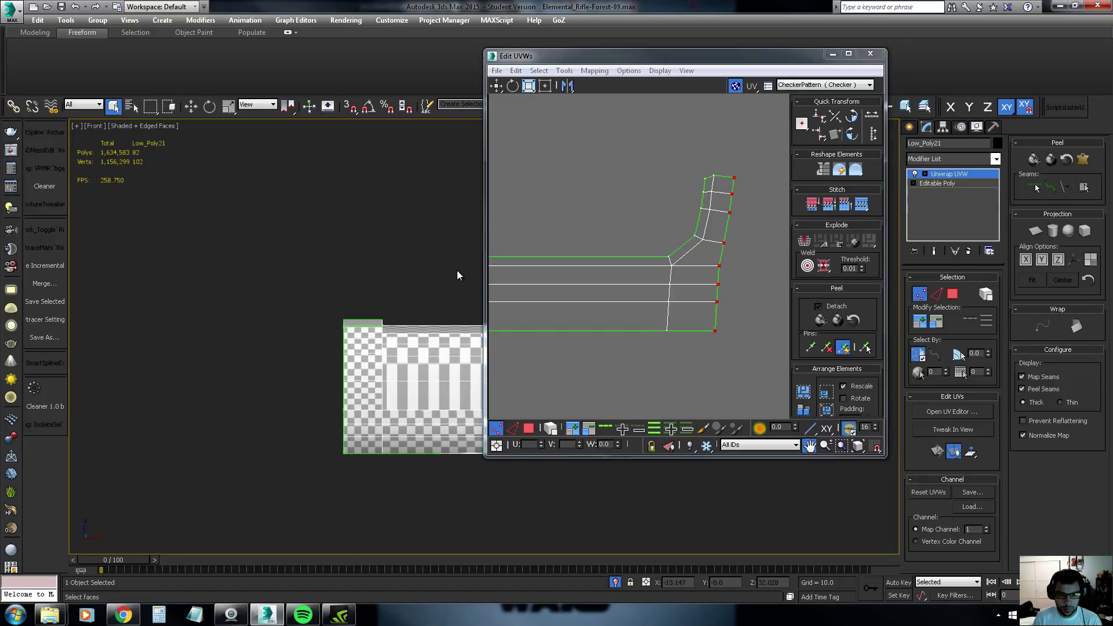
middle_drag(457, 270, 367, 268)
scroll(367, 268, up, 2)
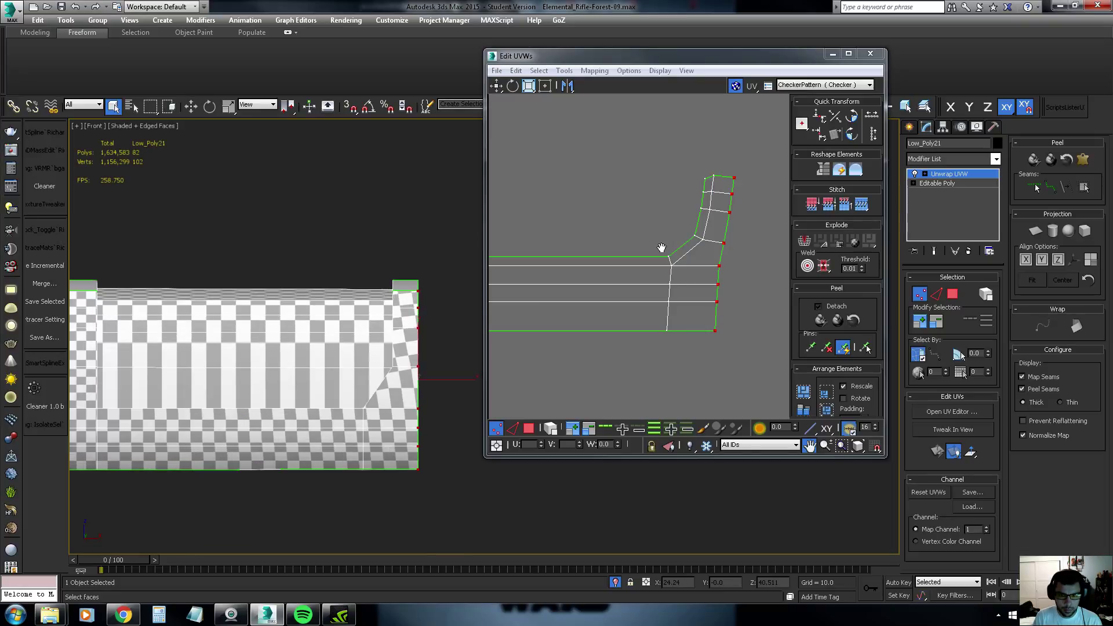
click(821, 133)
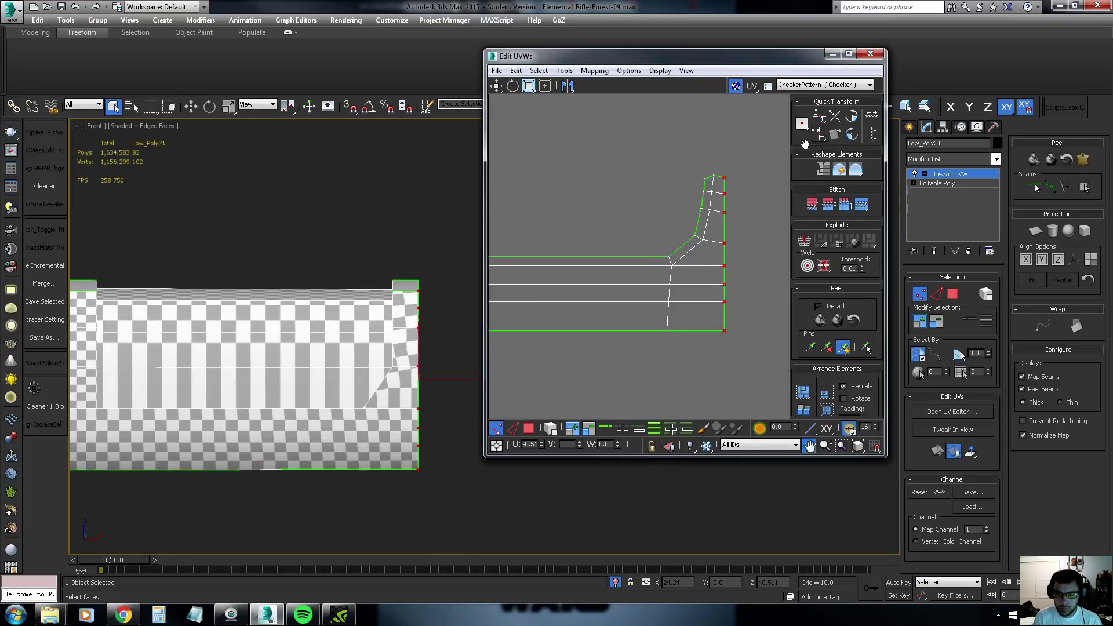
right_click(725, 183)
scroll(725, 183, up, 2)
drag(727, 186, 719, 182)
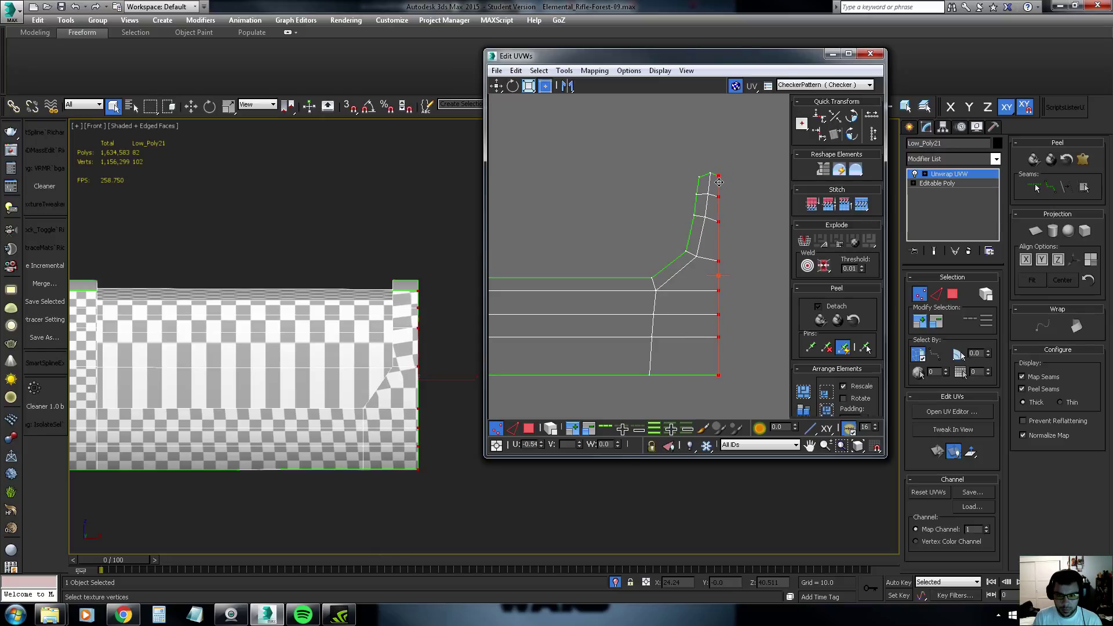
Straighten the upper and lower vertex rows across the strip's bend horizontally
scroll(716, 194, up, 1)
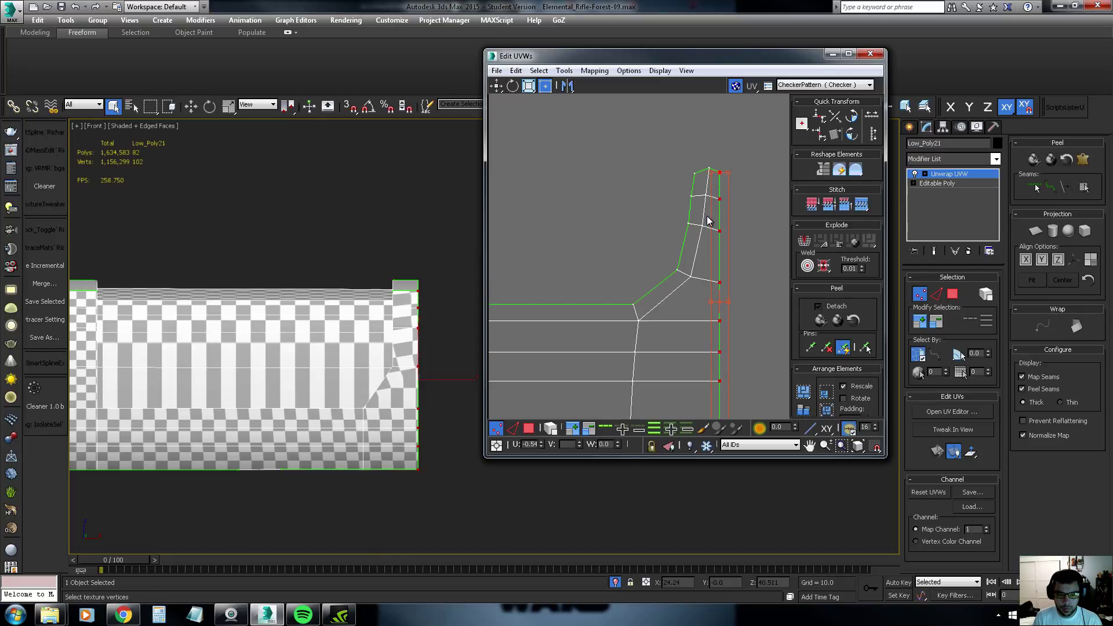
scroll(708, 221, up, 1)
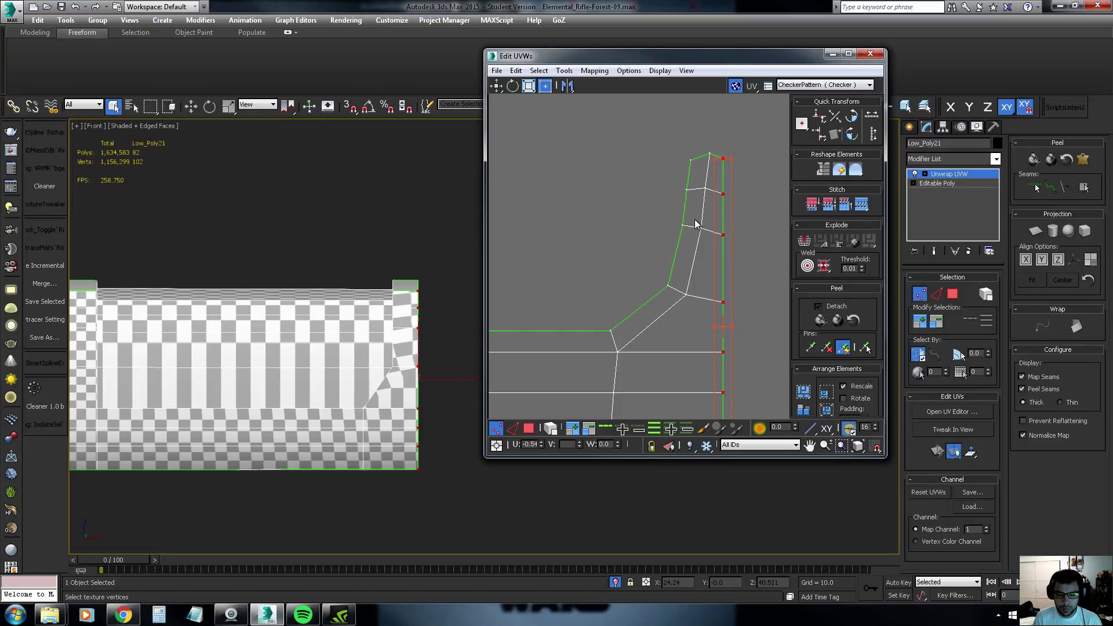
mouse_move(736, 241)
mouse_down()
mouse_move(696, 223)
mouse_move(698, 198)
mouse_up()
click(818, 116)
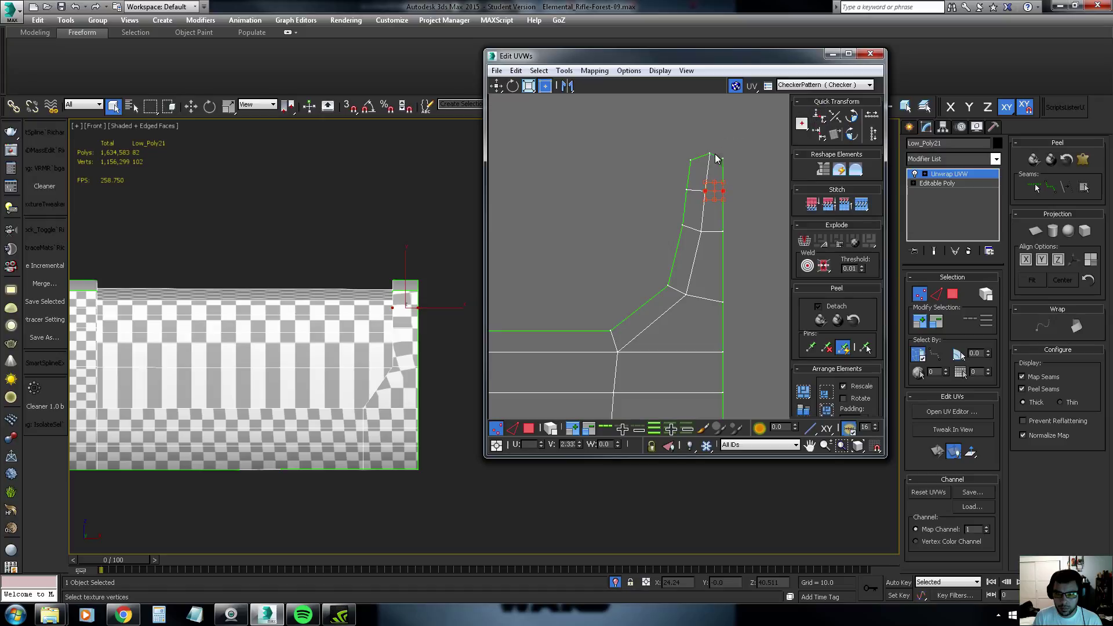
middle_drag(692, 262, 695, 237)
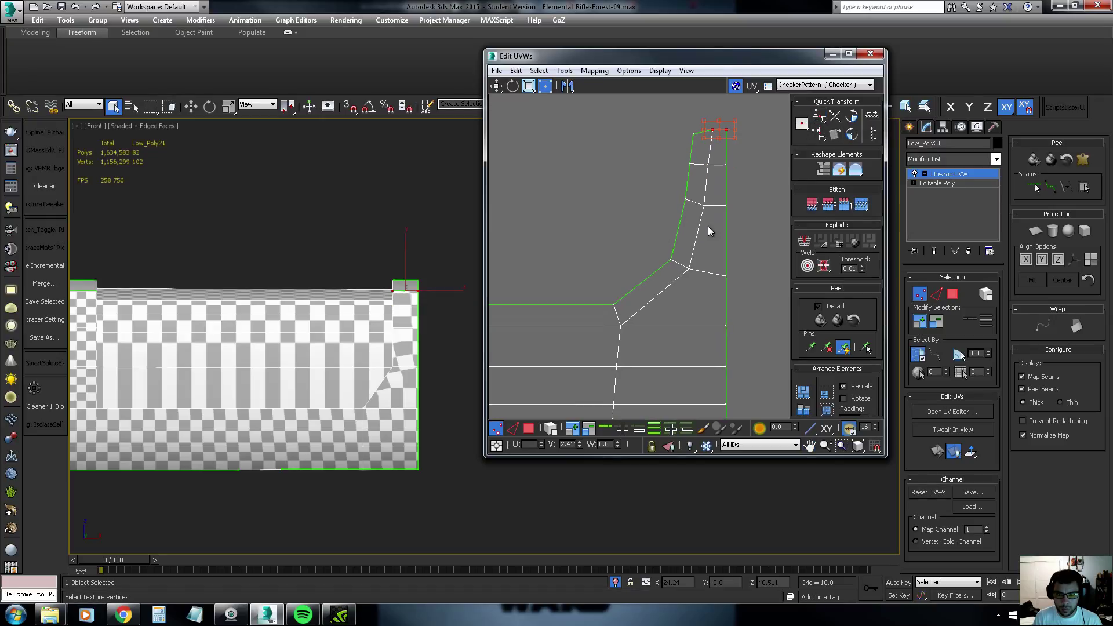
drag(730, 248, 690, 285)
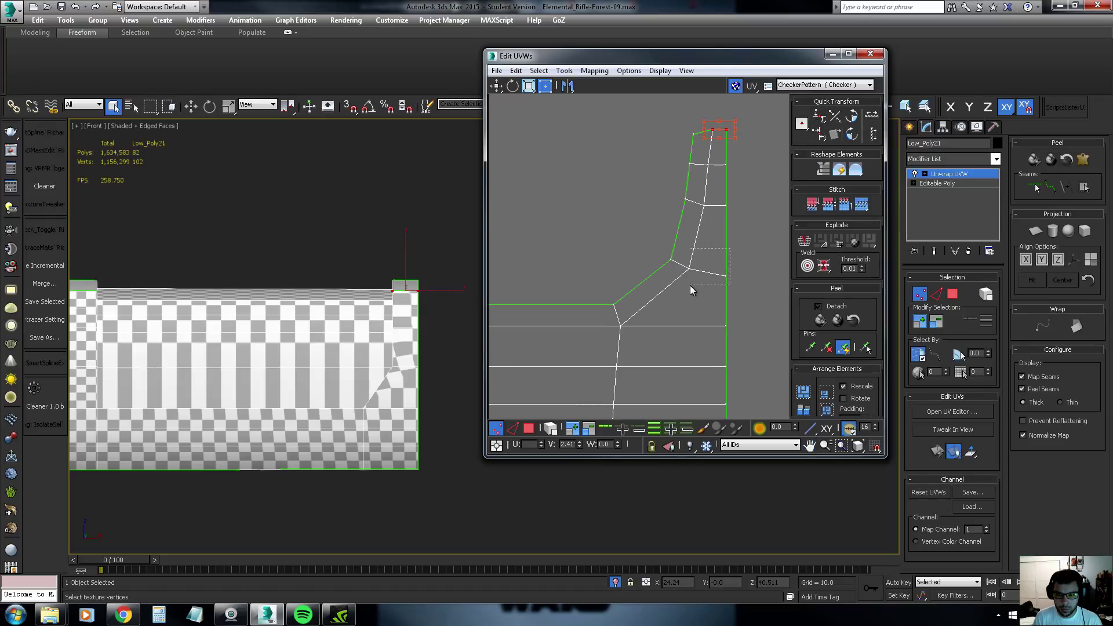
click(818, 116)
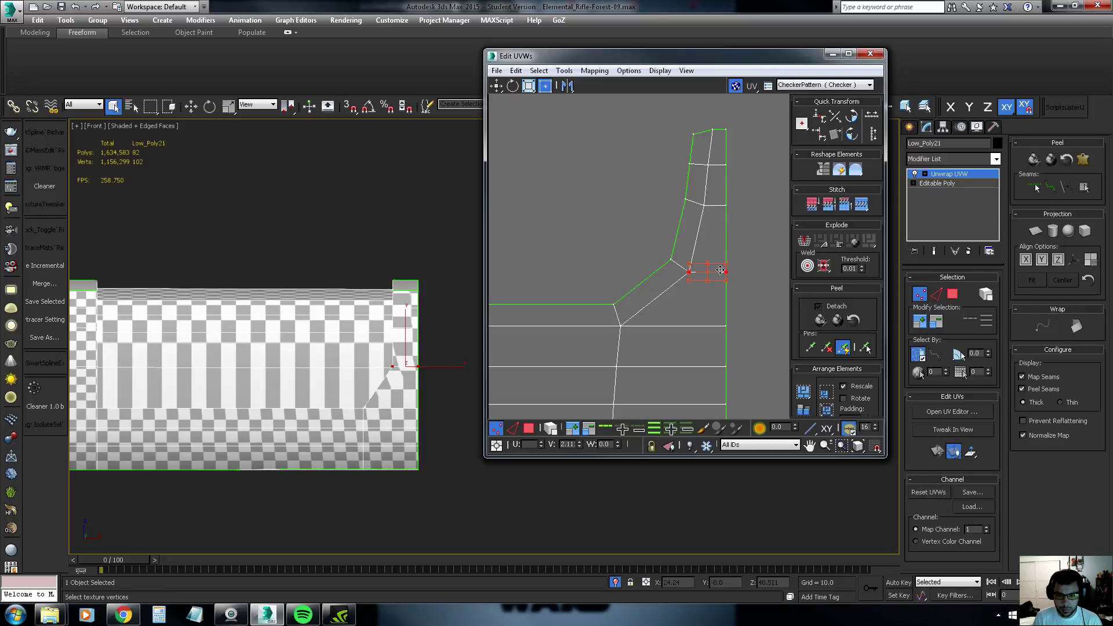
Straighten the strip's lower vertical edge vertices into a vertical column
middle_drag(720, 270, 724, 256)
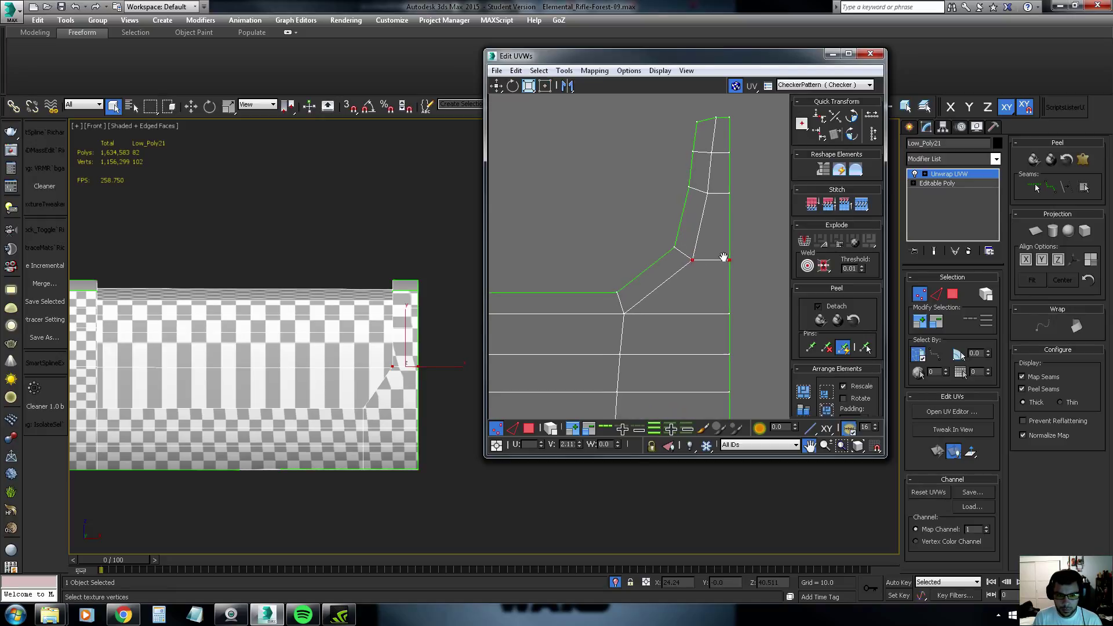
click(694, 259)
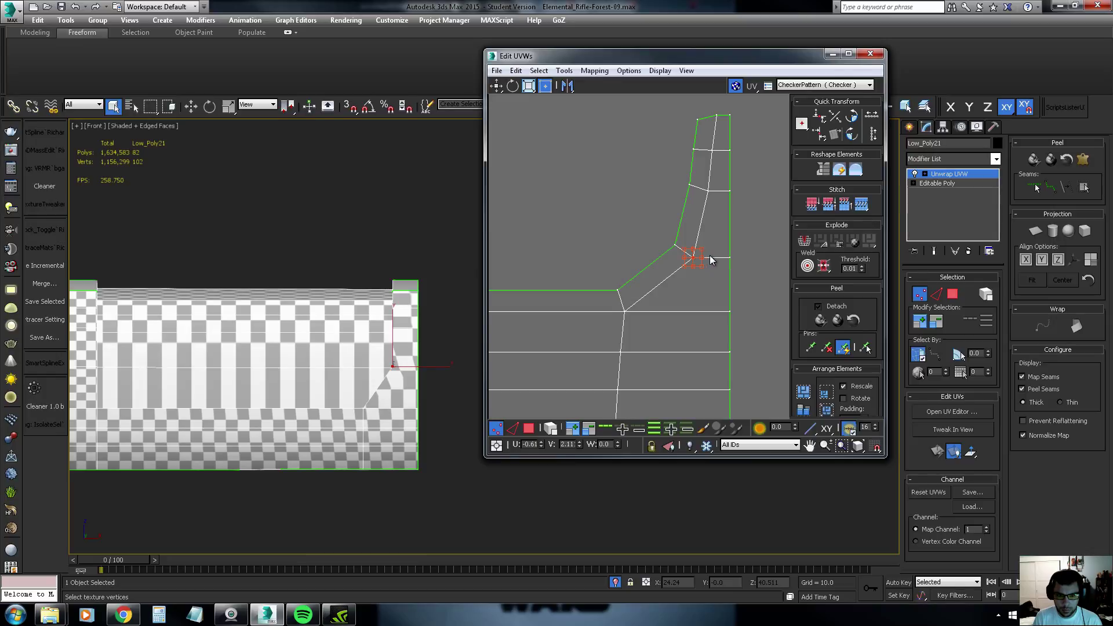
scroll(712, 261, down, 3)
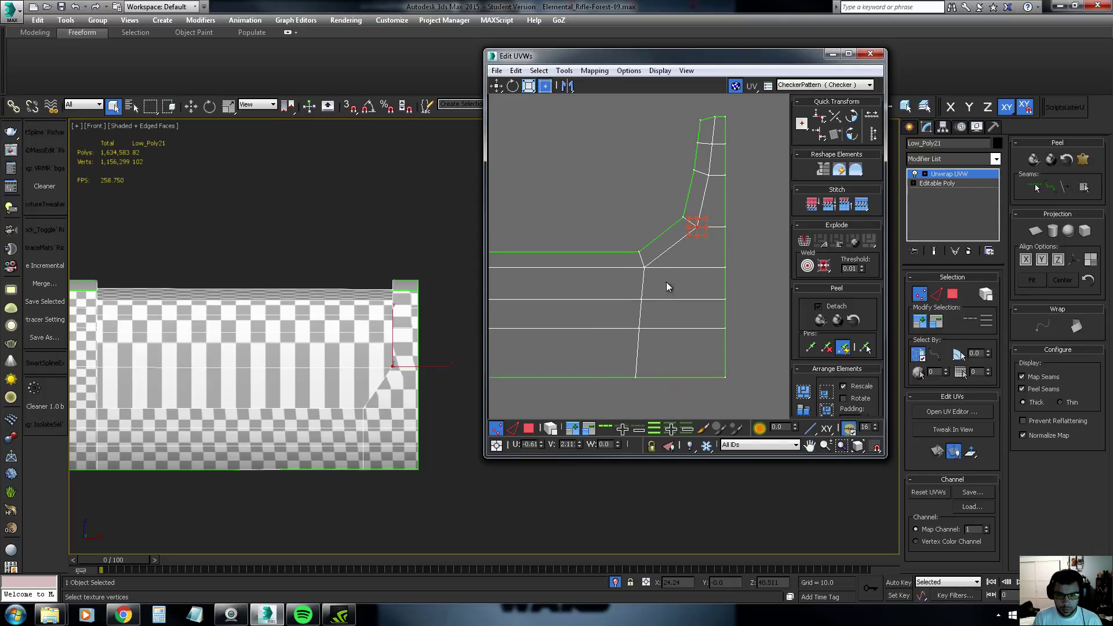
drag(624, 259, 658, 390)
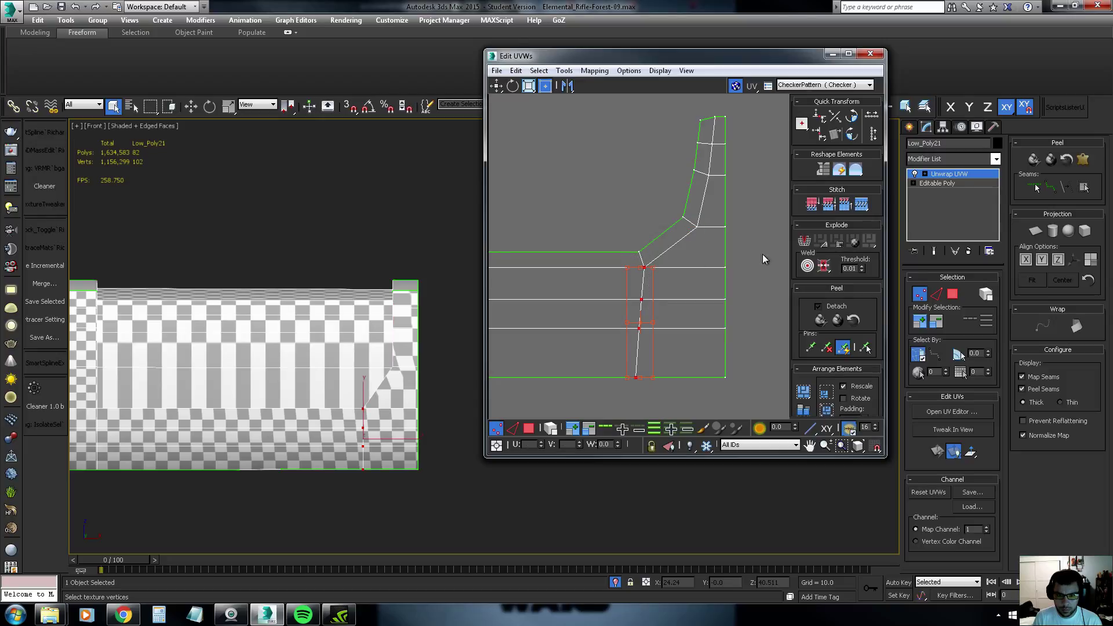
click(820, 135)
middle_drag(682, 275, 683, 263)
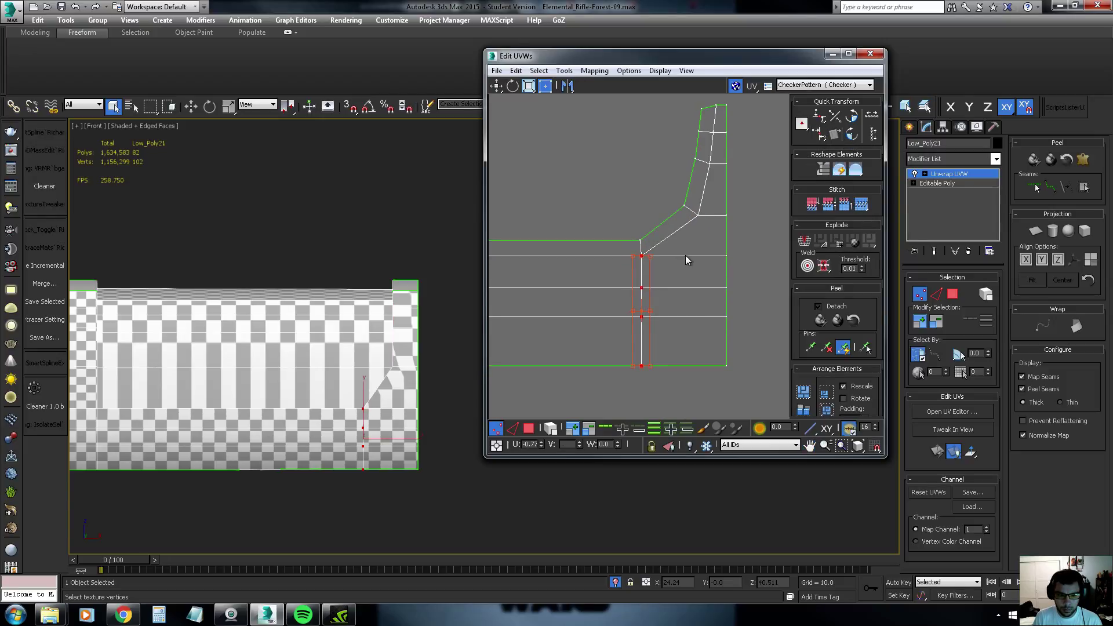
scroll(685, 255, up, 1)
scroll(664, 281, up, 1)
scroll(695, 221, down, 2)
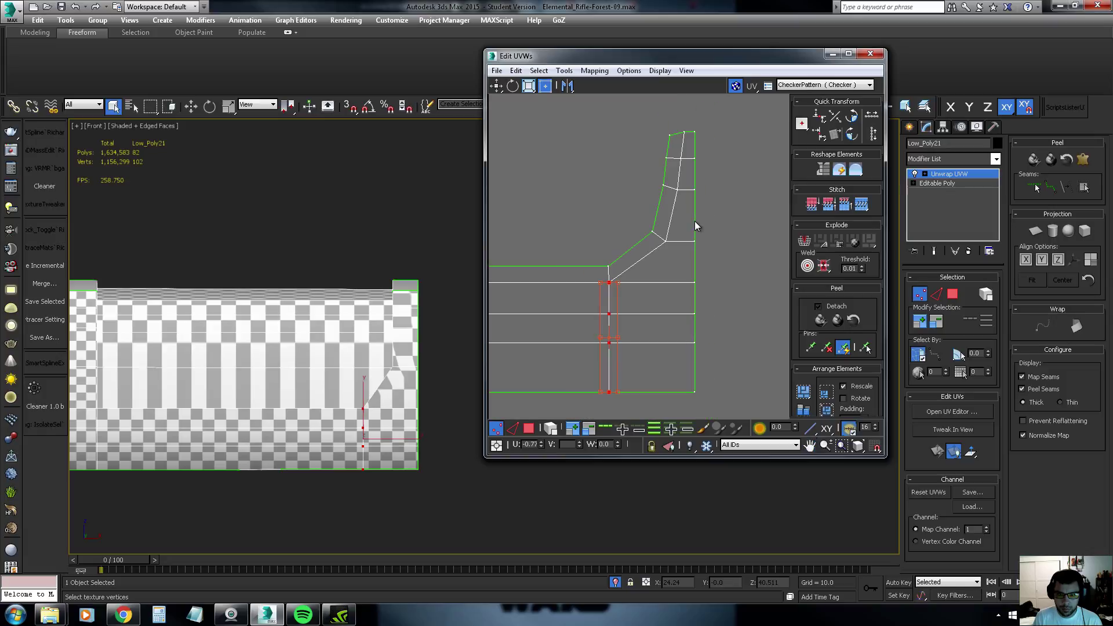
drag(703, 402, 650, 118)
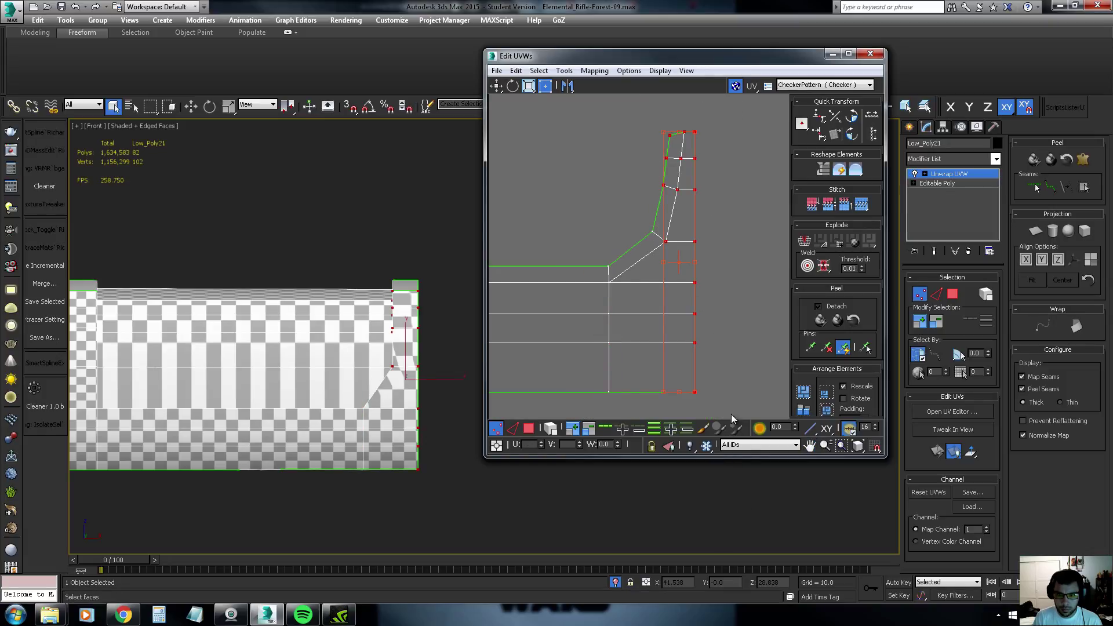
Shift the upright end's right column left and pull its top vertices straight up with snapping
mouse_move(671, 250)
mouse_down()
mouse_move(661, 244)
mouse_move(693, 248)
mouse_move(656, 223)
mouse_up()
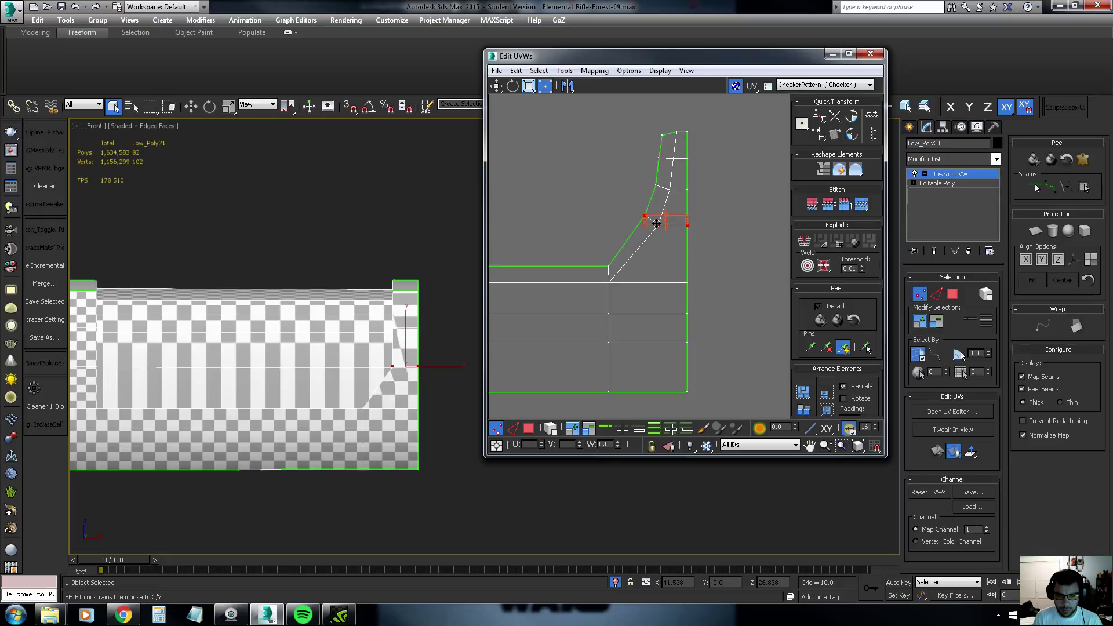
scroll(707, 209, down, 3)
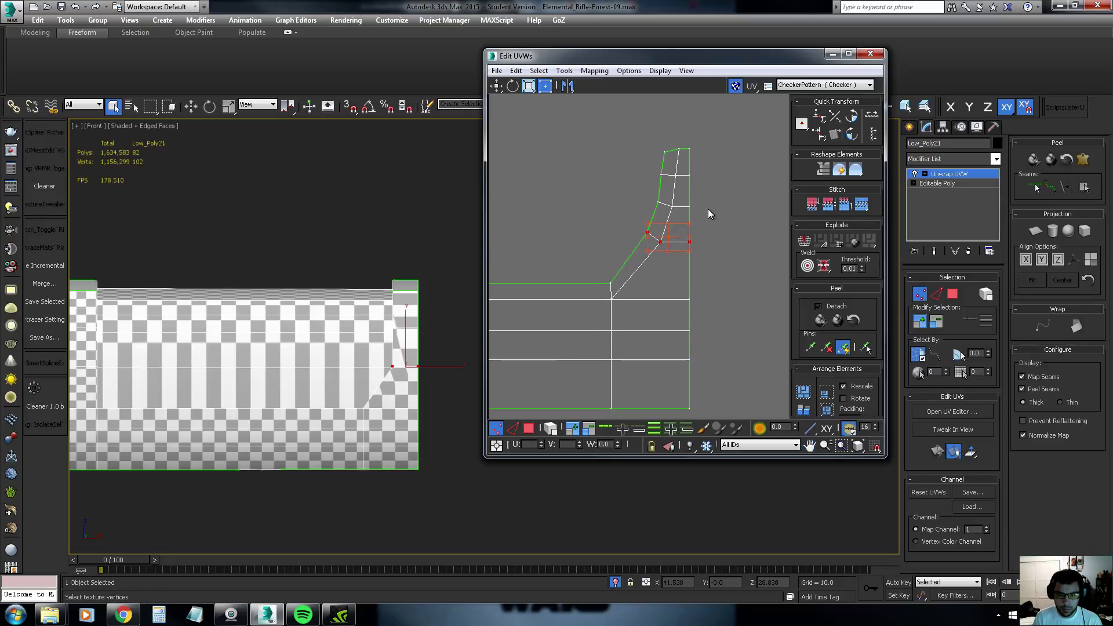
scroll(708, 209, down, 2)
drag(693, 211, 694, 175)
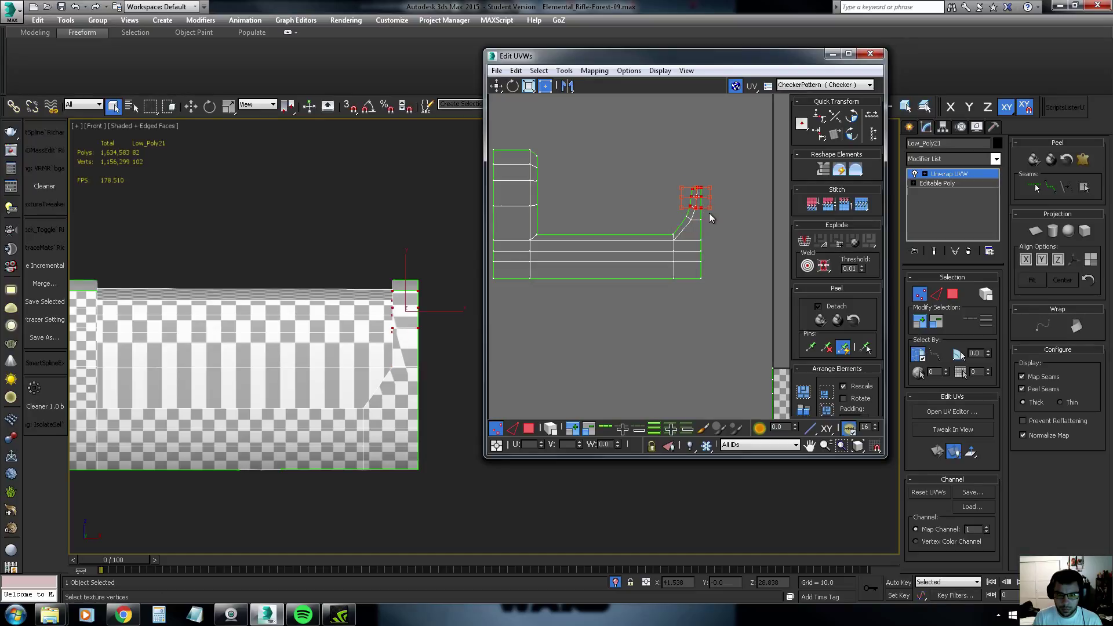
ctrl+click(688, 214)
key(s)
drag(688, 217, 584, 212)
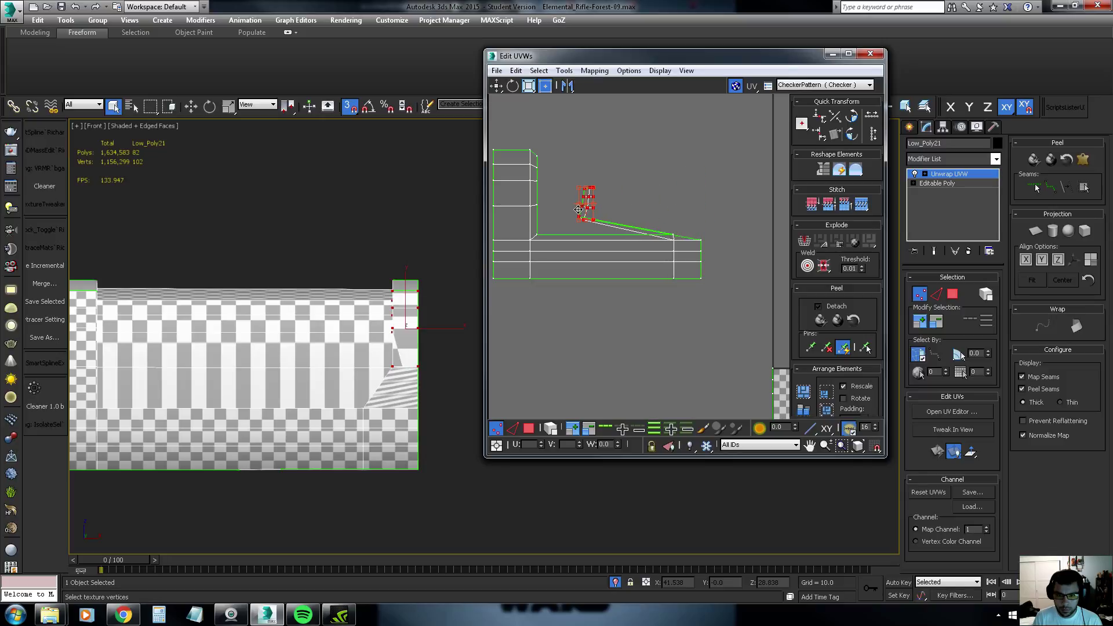
key(ctrl+z)
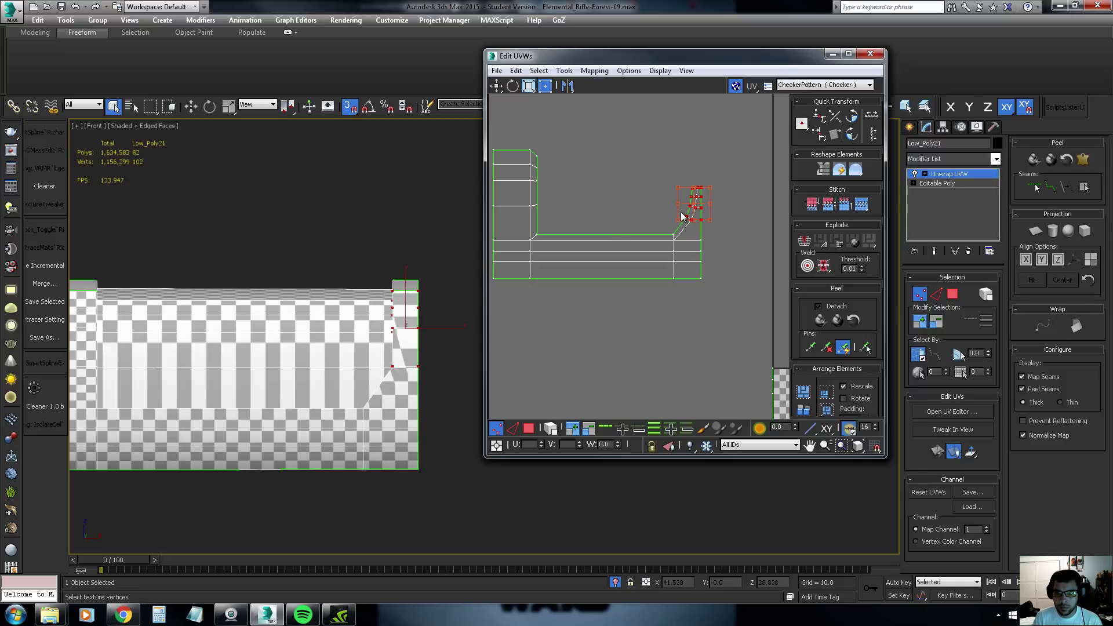
drag(685, 215, 687, 202)
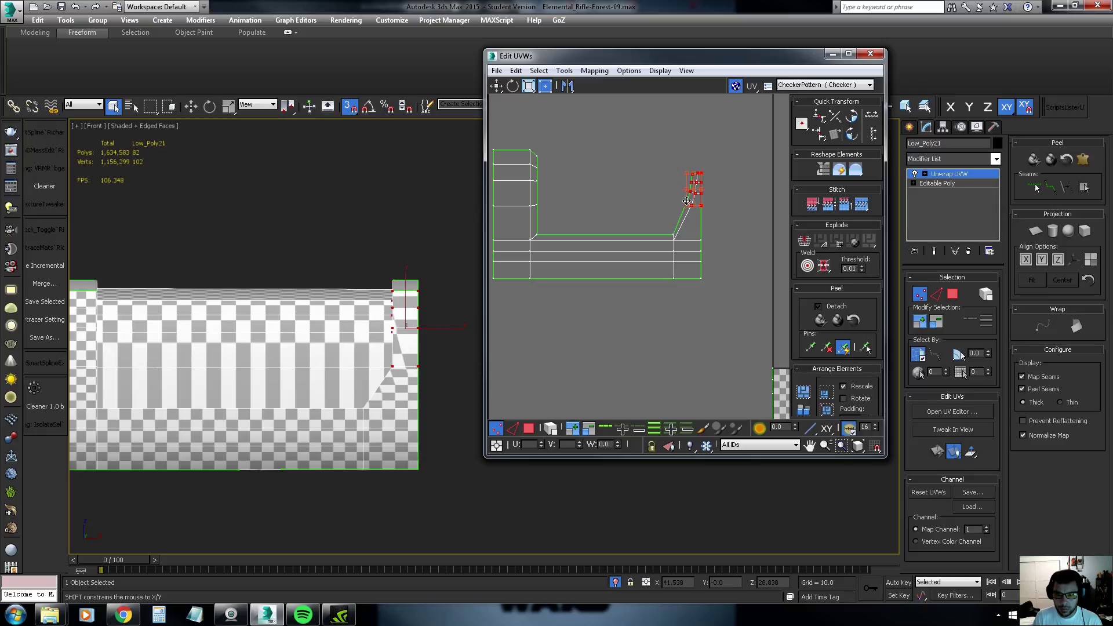
middle_drag(692, 249, 700, 251)
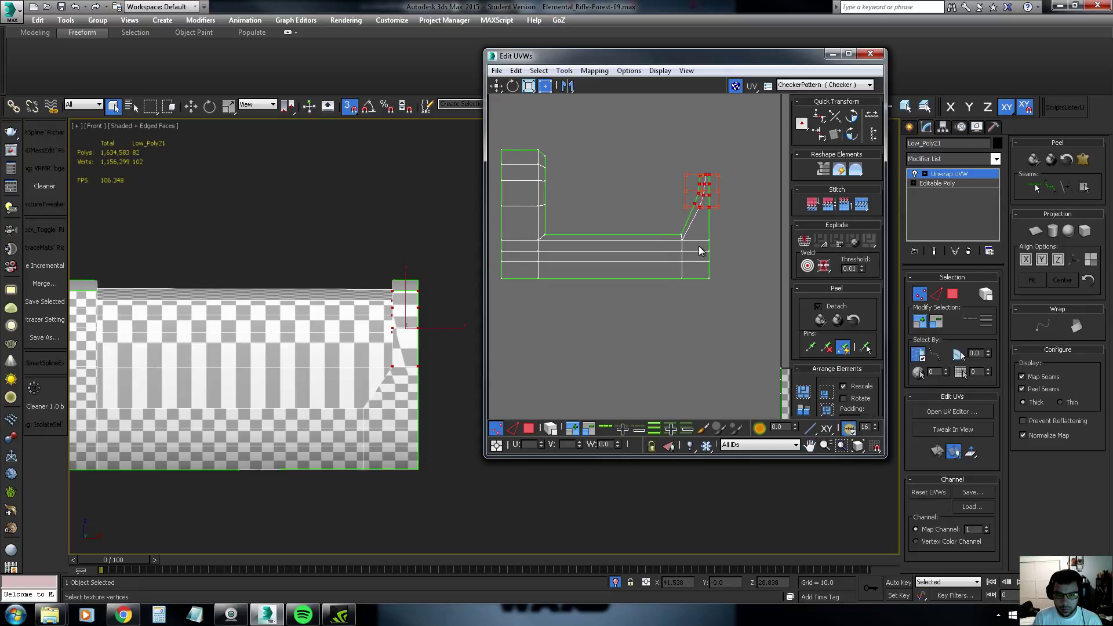
middle_drag(174, 281, 225, 241)
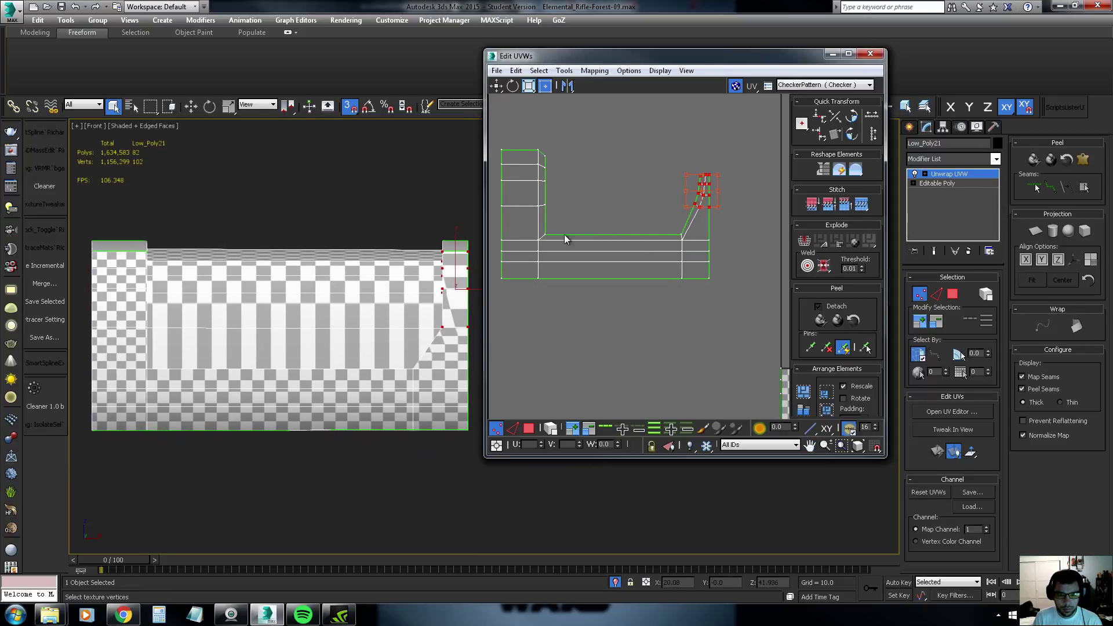
mouse_move(493, 223)
mouse_down()
mouse_move(716, 244)
mouse_move(684, 235)
mouse_up()
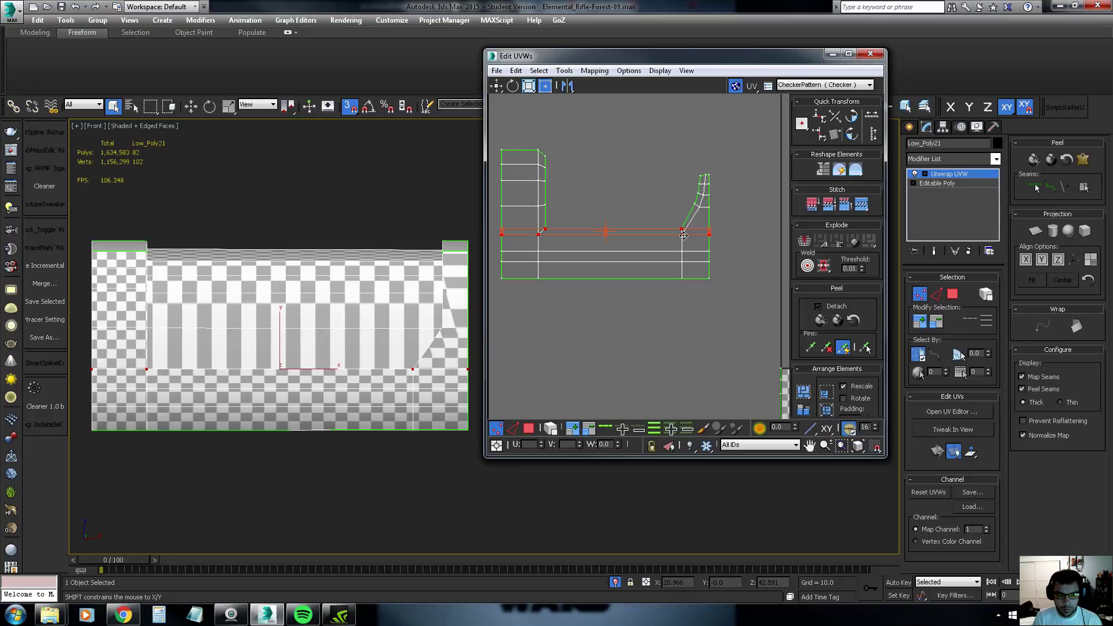
scroll(676, 234, up, 2)
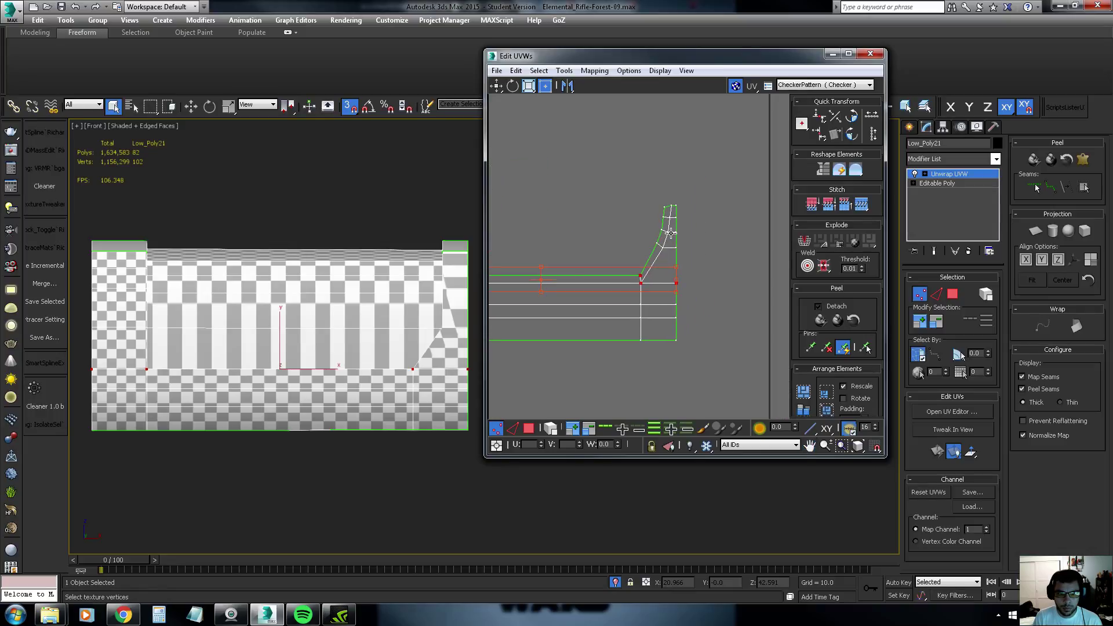
scroll(696, 199, down, 1)
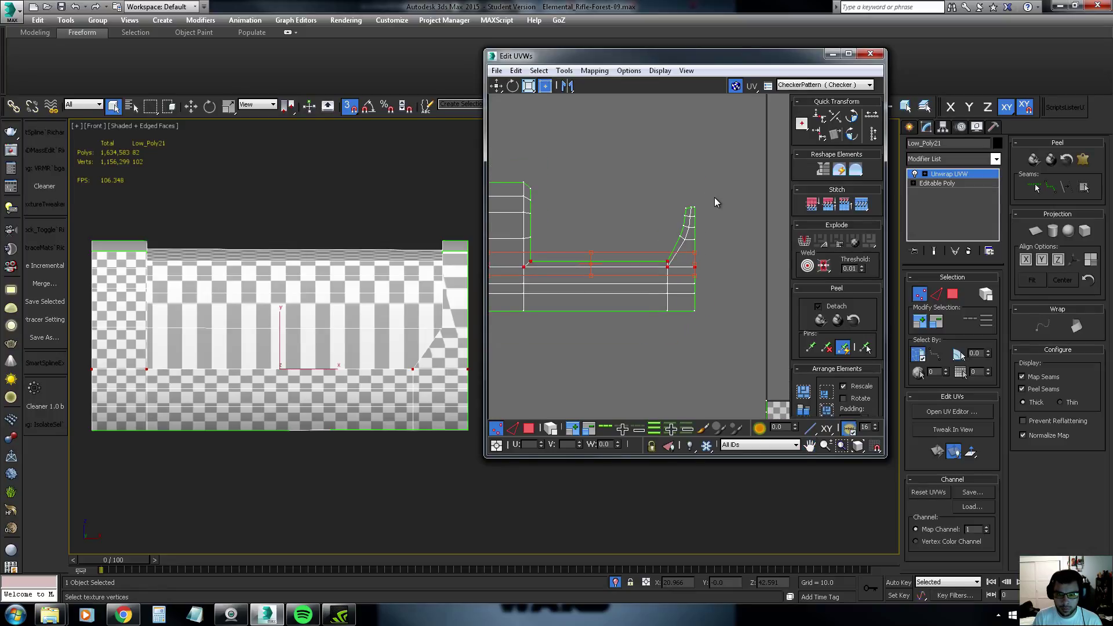
mouse_move(719, 192)
mouse_down()
mouse_move(681, 228)
mouse_move(690, 194)
mouse_up()
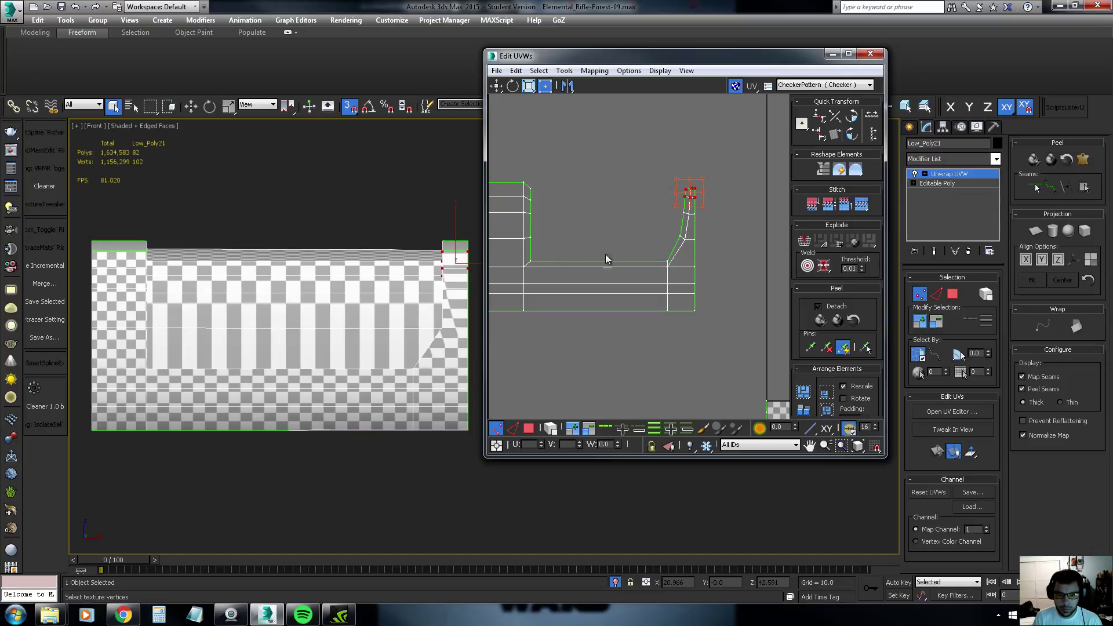
scroll(690, 249, up, 3)
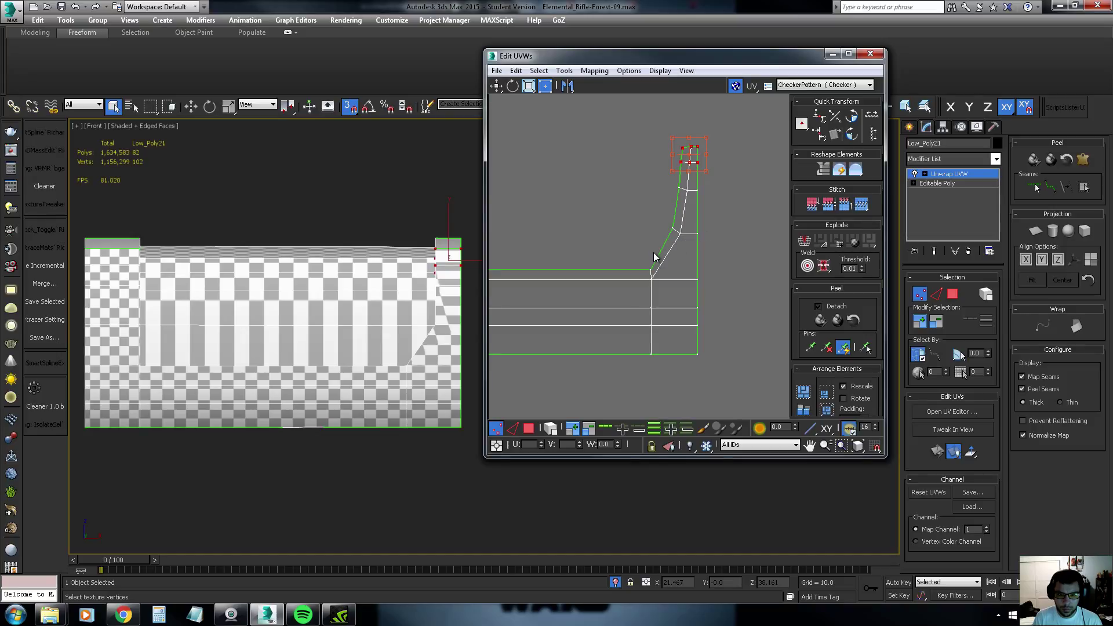
middle_drag(652, 248, 653, 270)
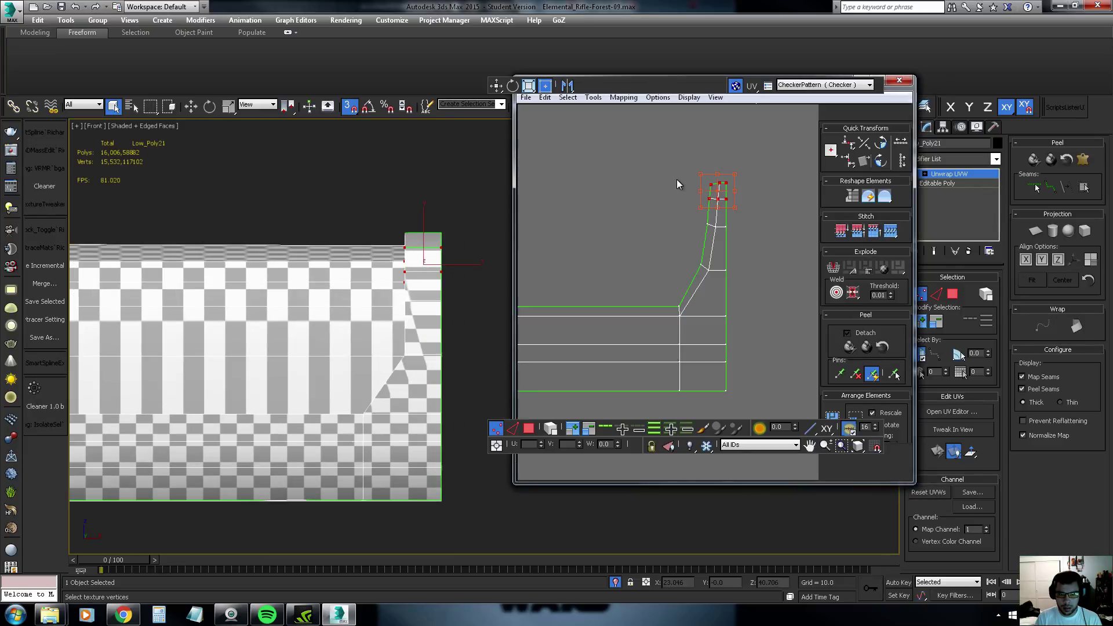
Straighten the upright end's right-edge vertices into a vertical column
middle_drag(719, 194, 676, 183)
drag(712, 162, 678, 380)
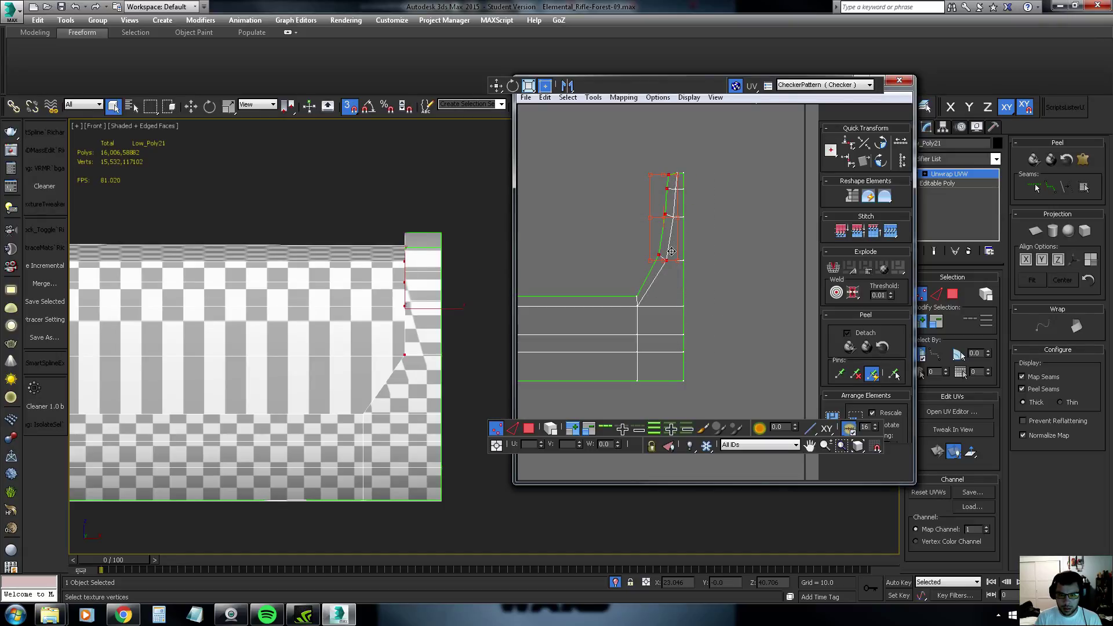
drag(670, 221, 656, 211)
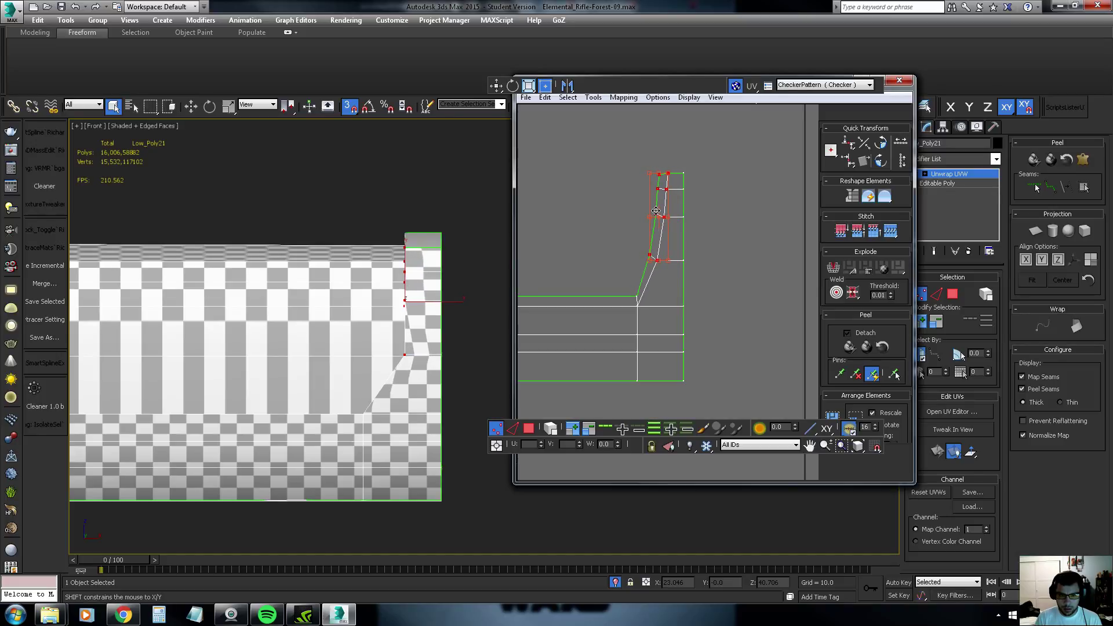
scroll(656, 210, up, 2)
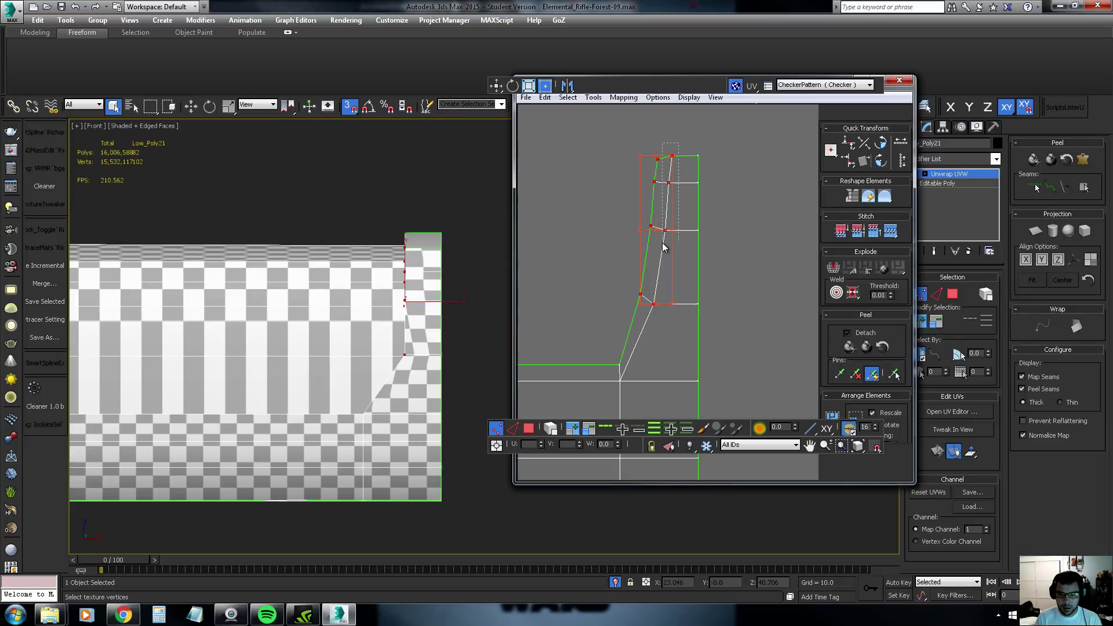
alt+drag(663, 243, 646, 318)
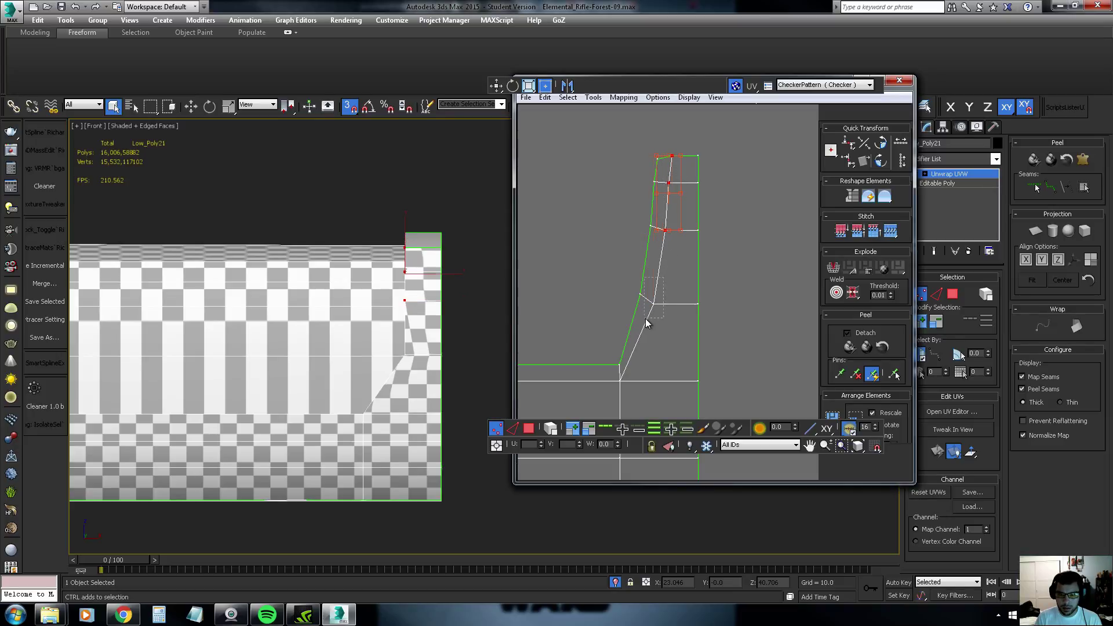
click(853, 159)
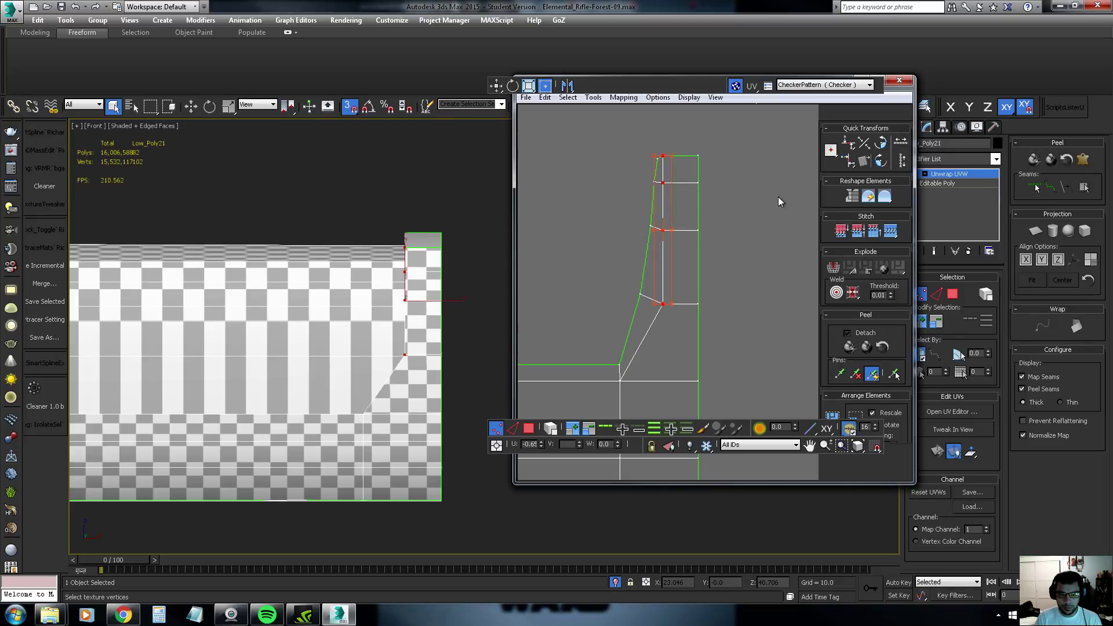
Align the left-edge vertices vertically and orbit to check the part in 3D
drag(659, 173, 645, 232)
click(652, 181)
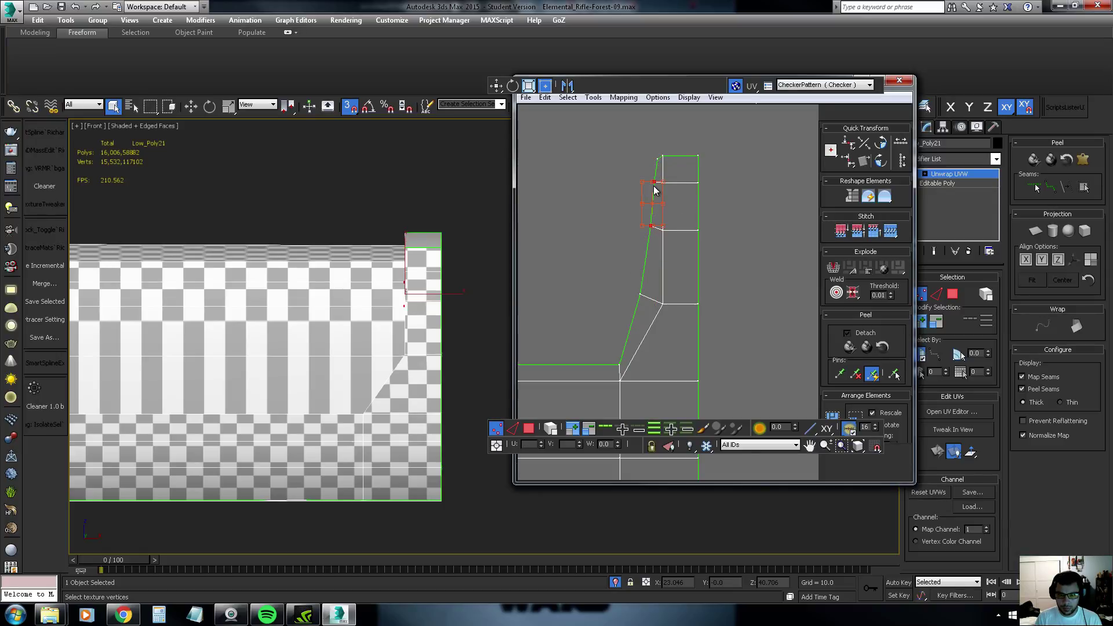
mouse_move(652, 182)
mouse_down()
mouse_move(663, 171)
mouse_move(647, 159)
mouse_up()
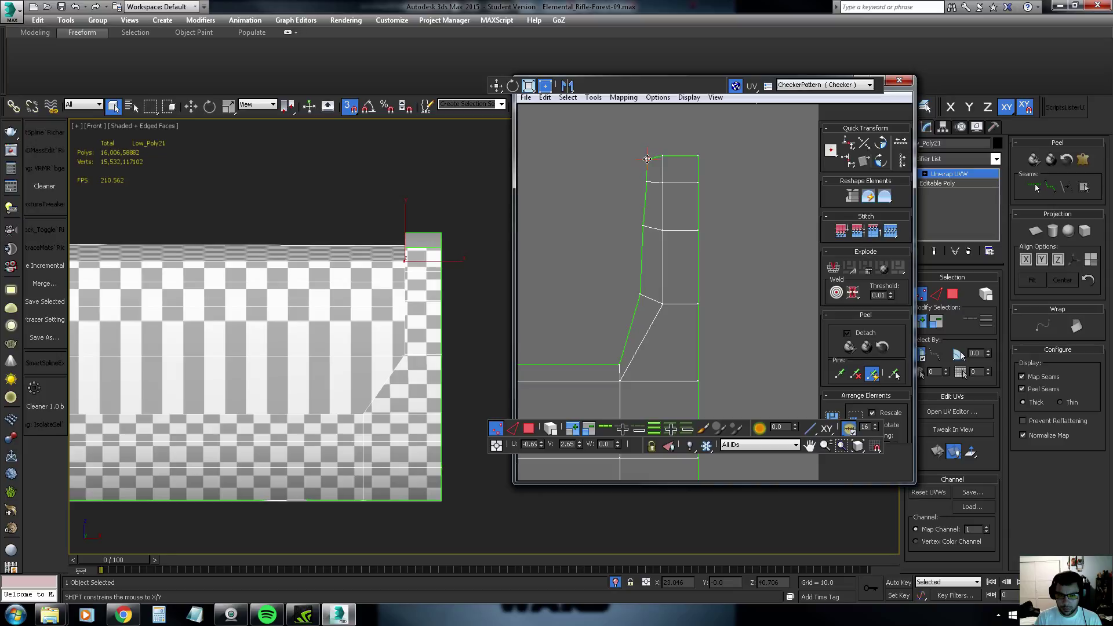
mouse_move(357, 333)
alt+middle_down()
mouse_move(461, 308)
mouse_move(447, 330)
alt+middle_up()
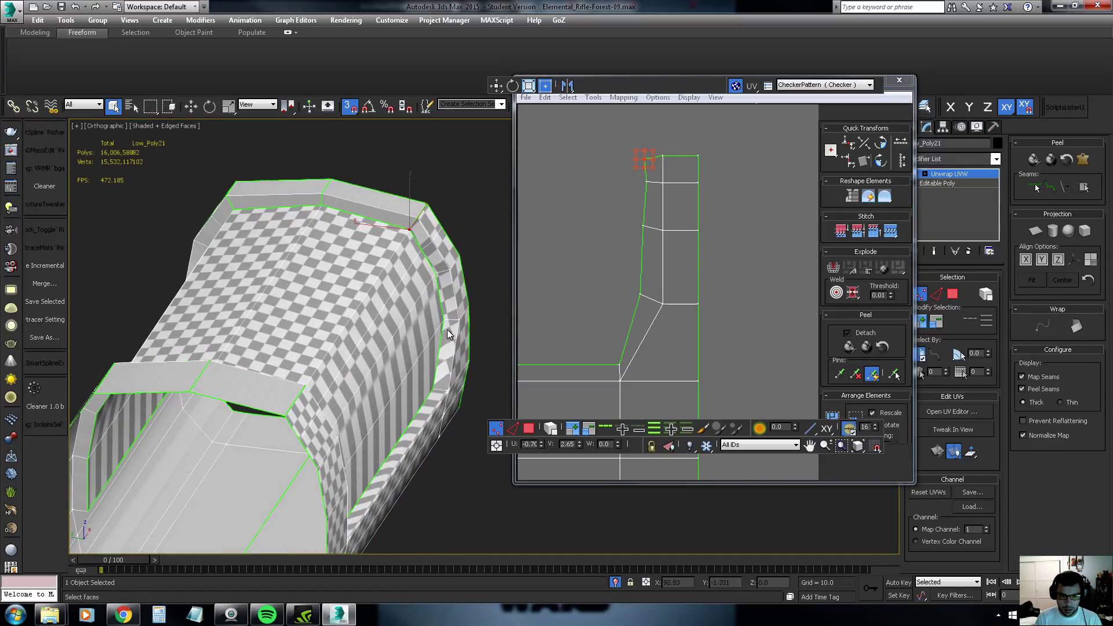
Shift the U island's top corner UV vertex left and nudge it into place
click(621, 365)
scroll(621, 366, up, 2)
drag(621, 366, 607, 365)
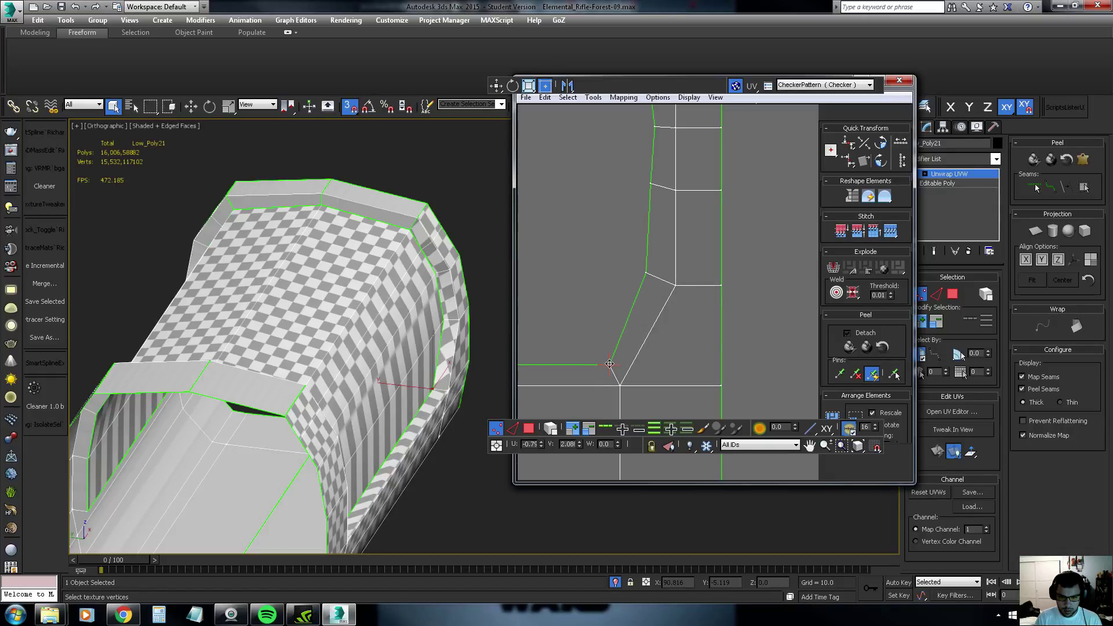
middle_drag(604, 364, 626, 351)
alt+middle_drag(418, 400, 336, 435)
middle_drag(598, 360, 759, 344)
scroll(760, 343, down, 3)
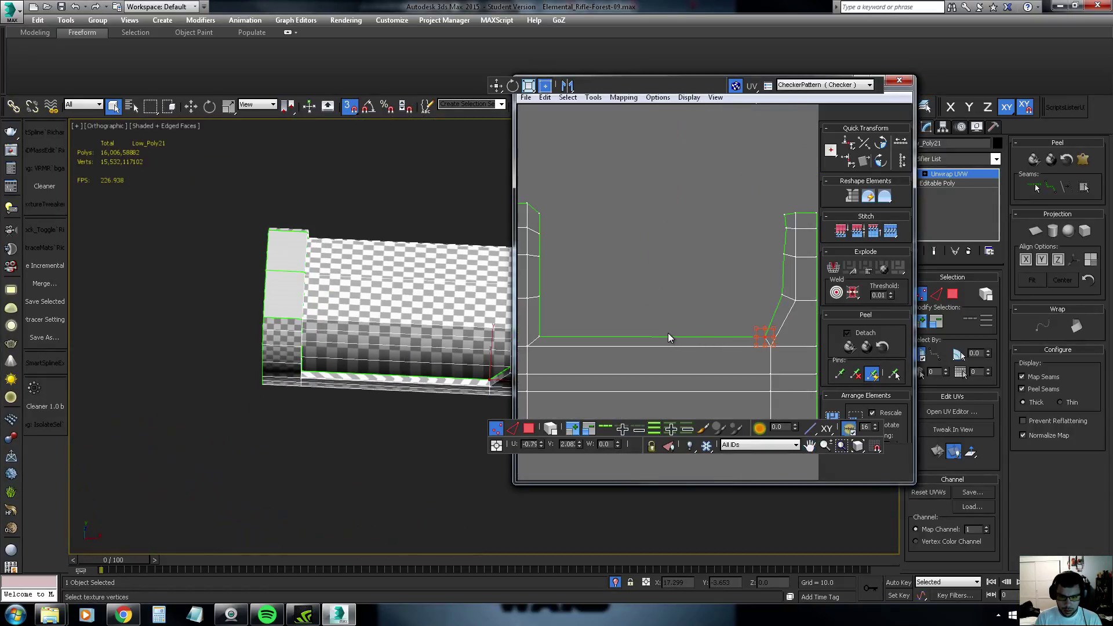
Add the left end vertex, try shortening the bottom edge, then cancel the scale
ctrl+click(539, 336)
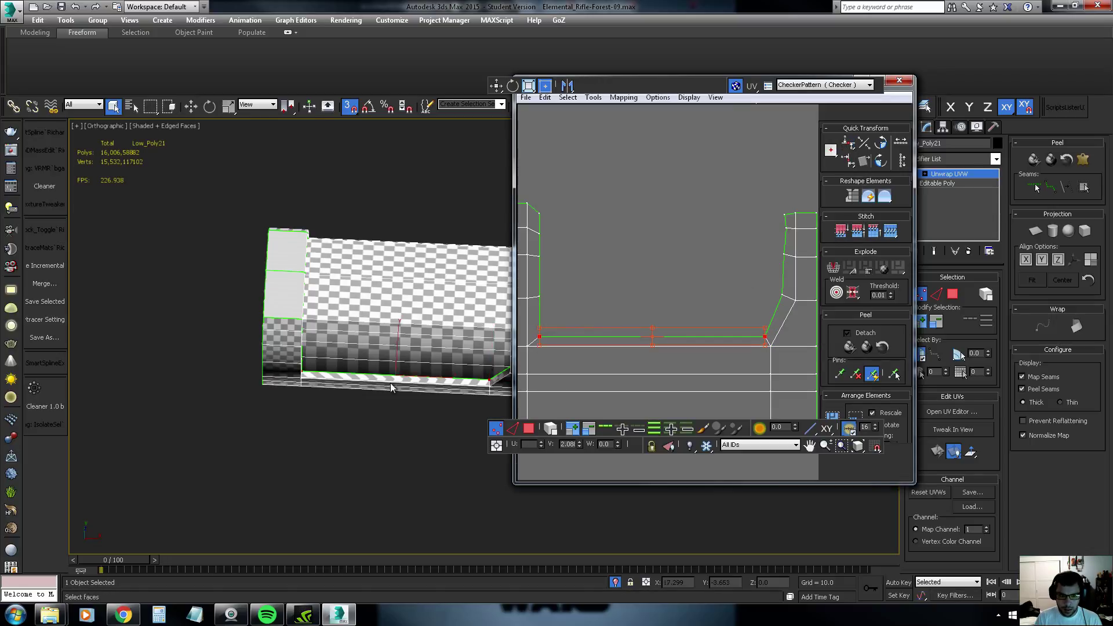
alt+middle_drag(347, 385, 319, 388)
scroll(443, 368, up, 1)
scroll(444, 369, up, 3)
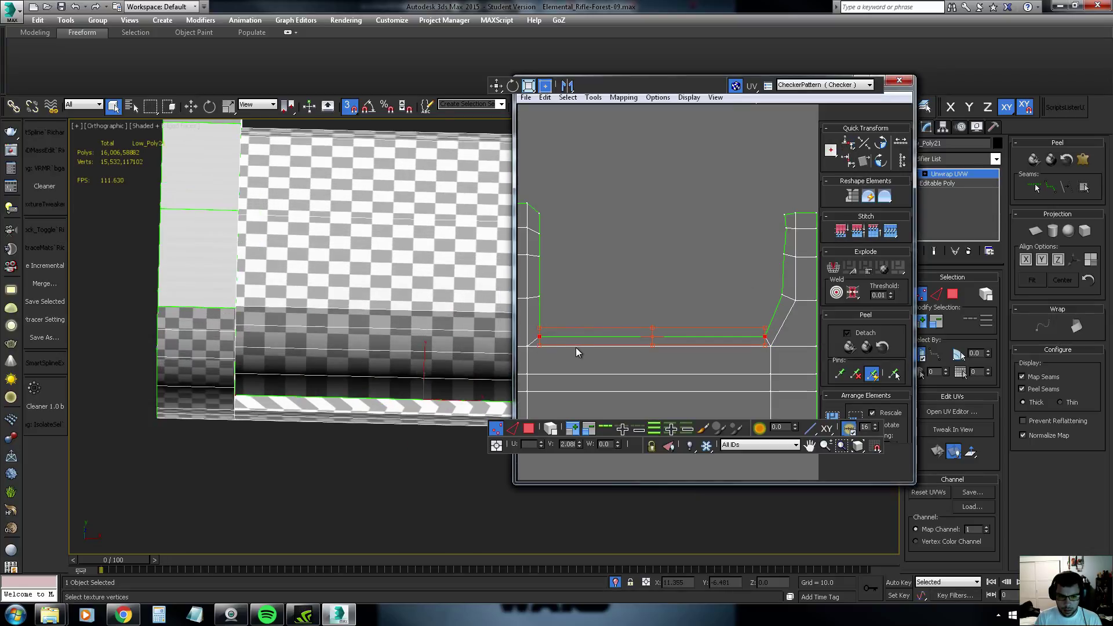
drag(766, 328, 733, 330)
right_click(733, 330)
scroll(304, 298, up, 2)
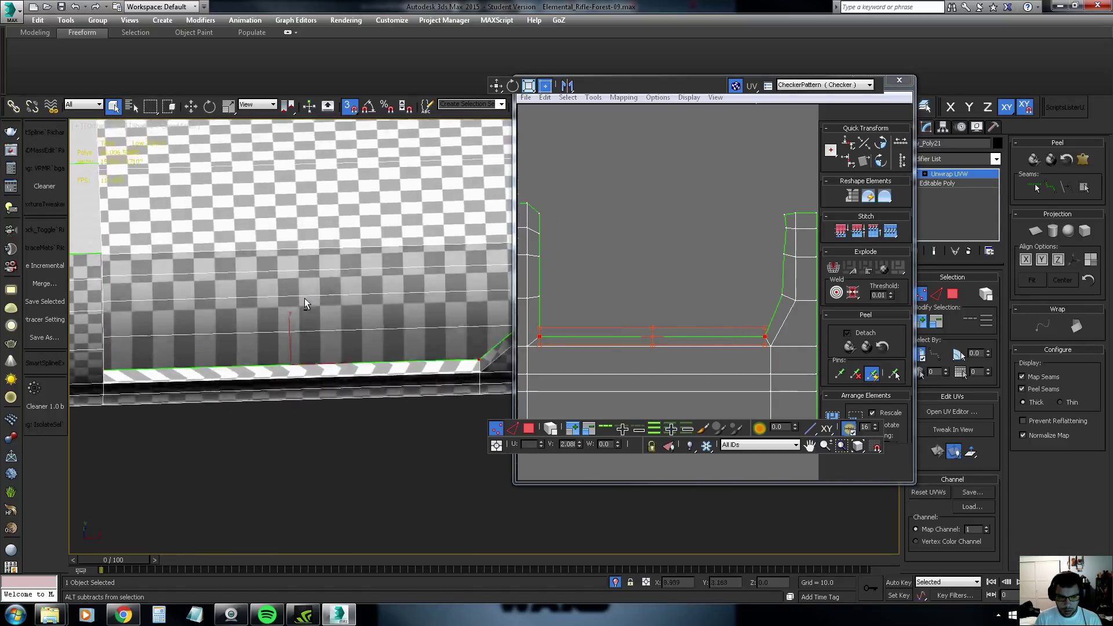
scroll(304, 290, down, 2)
Nudge the three vertices on the U island's curved side into line
middle_drag(609, 344, 631, 344)
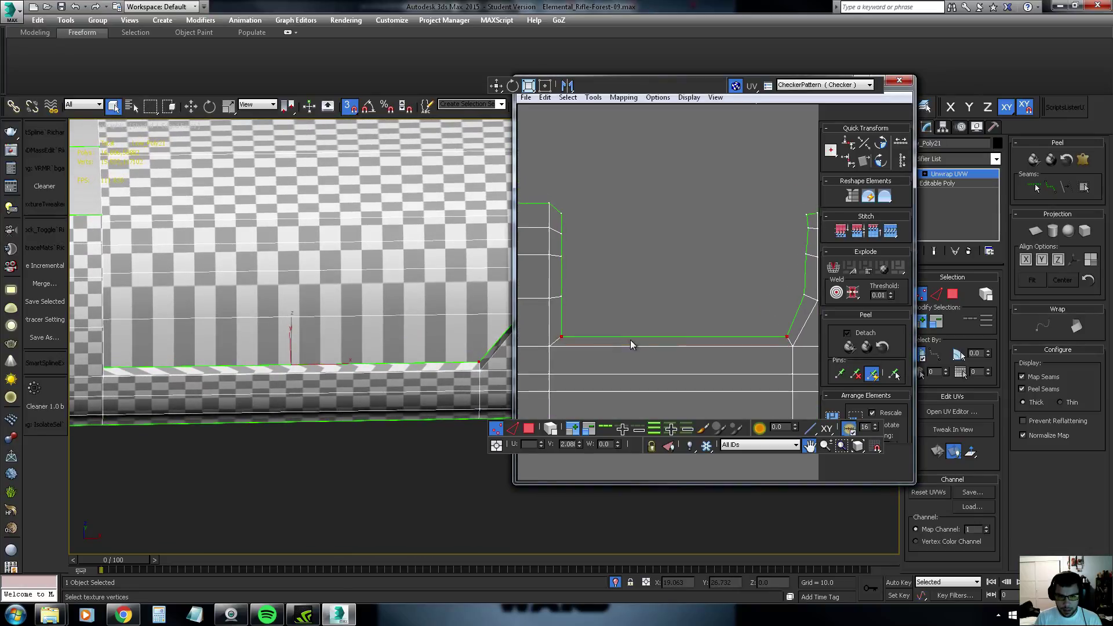
alt+middle_drag(273, 325, 194, 294)
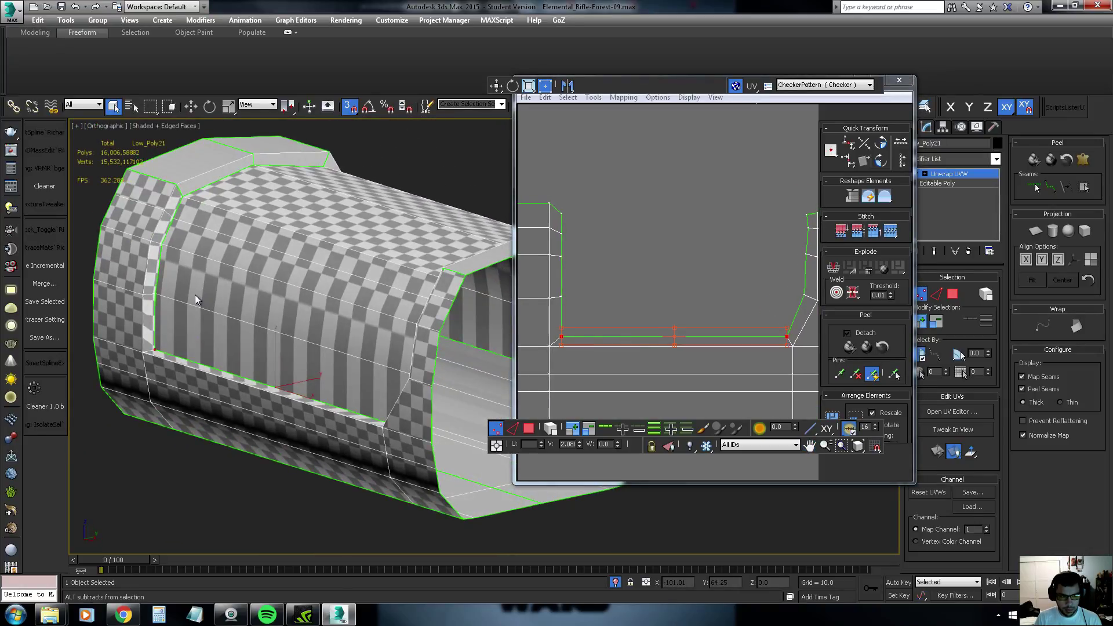
middle_drag(629, 316, 663, 318)
mouse_move(385, 310)
alt+middle_down()
mouse_move(489, 319)
mouse_move(457, 291)
mouse_move(415, 338)
alt+middle_up()
scroll(416, 338, up, 2)
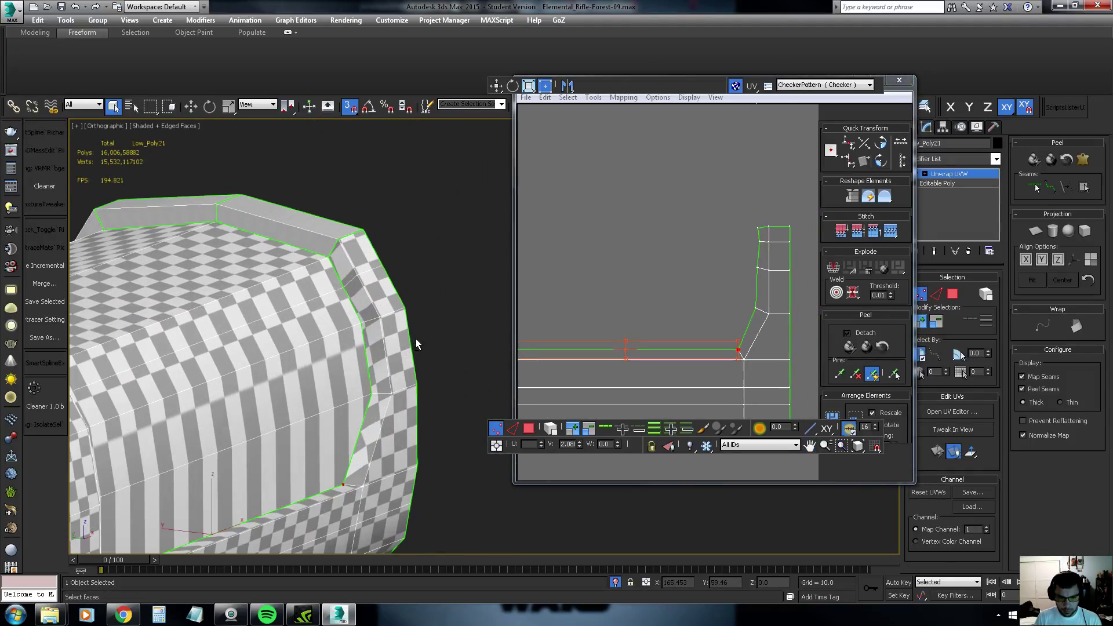
middle_drag(668, 315, 658, 317)
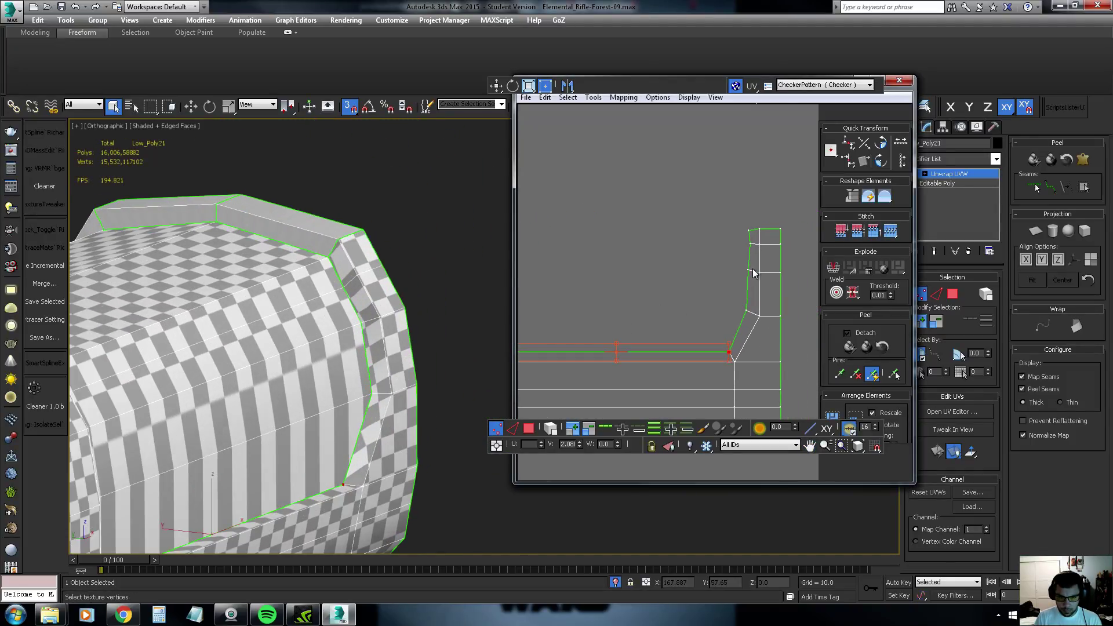
scroll(753, 228, up, 1)
click(746, 233)
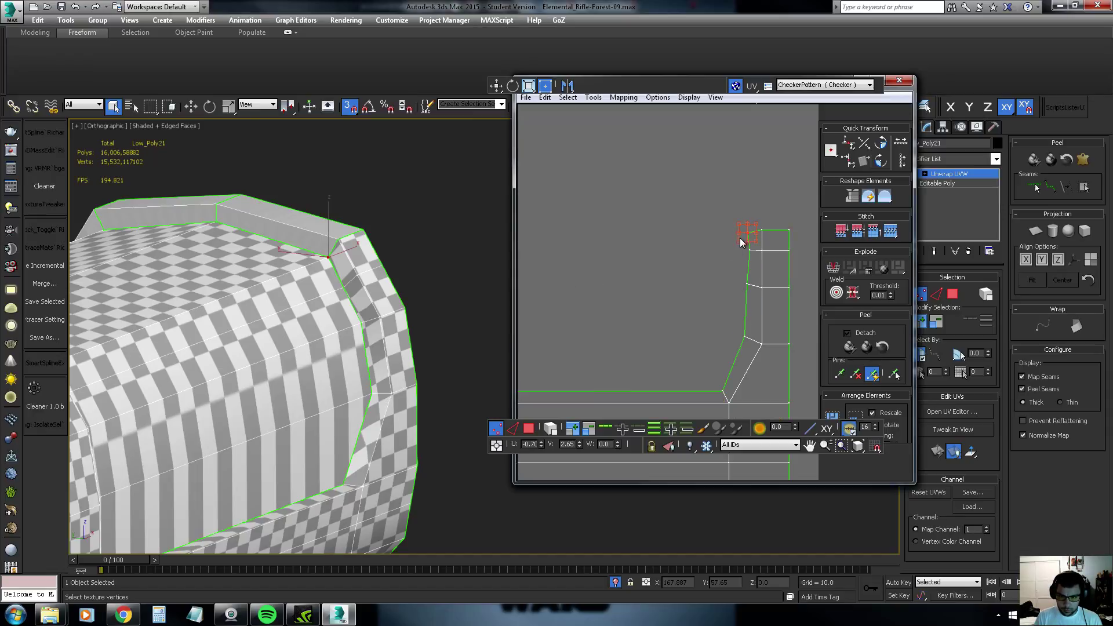
drag(746, 238, 749, 252)
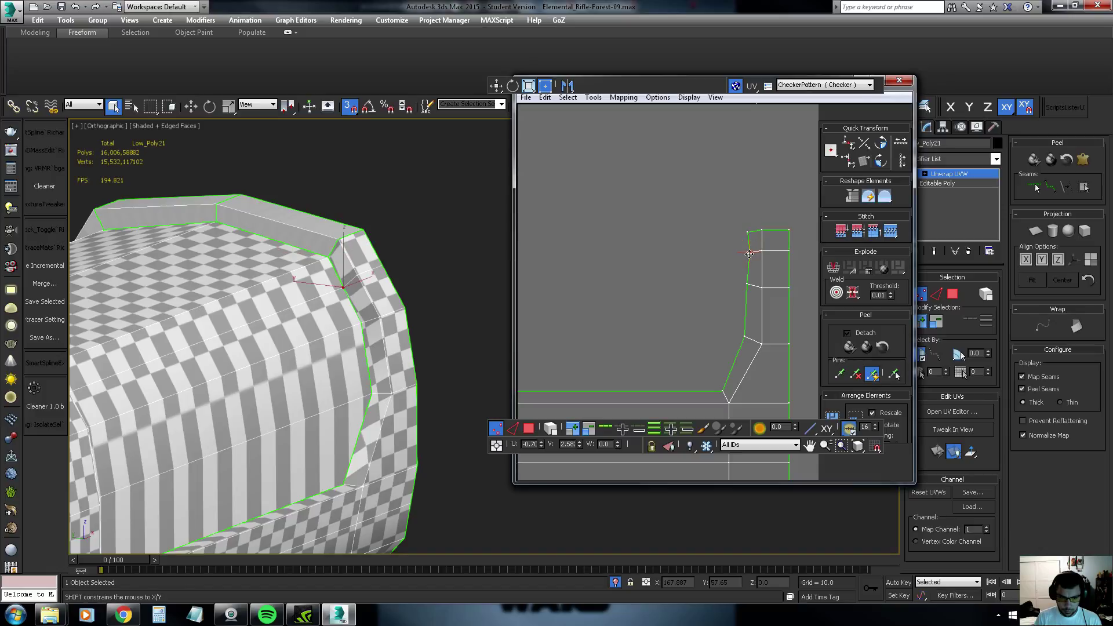
click(748, 285)
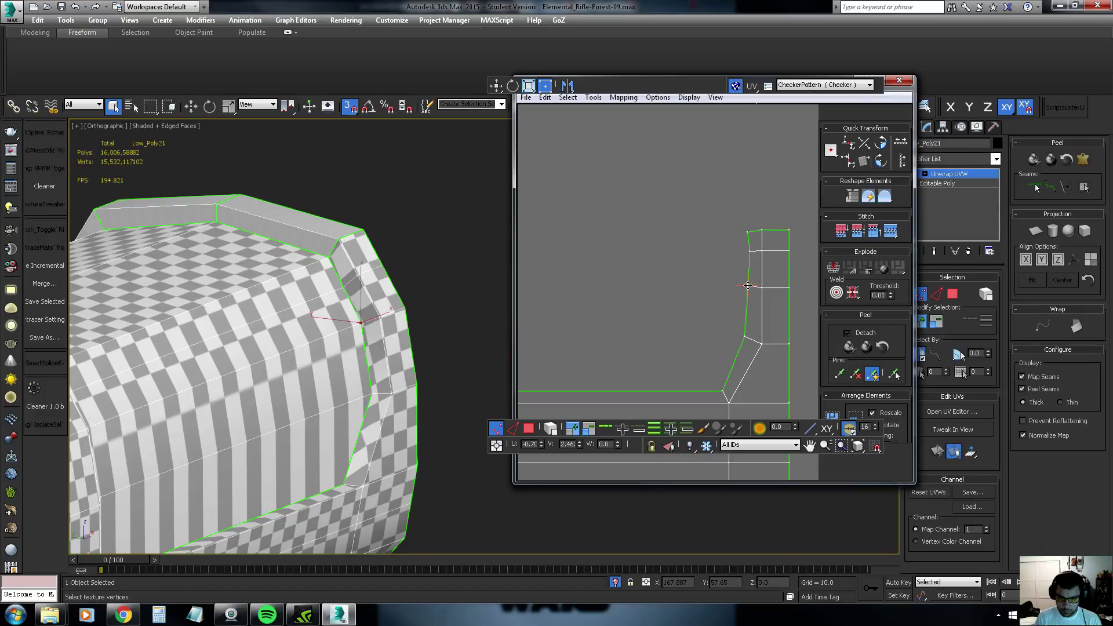
drag(748, 286, 749, 284)
alt+middle_drag(355, 367, 385, 354)
click(741, 339)
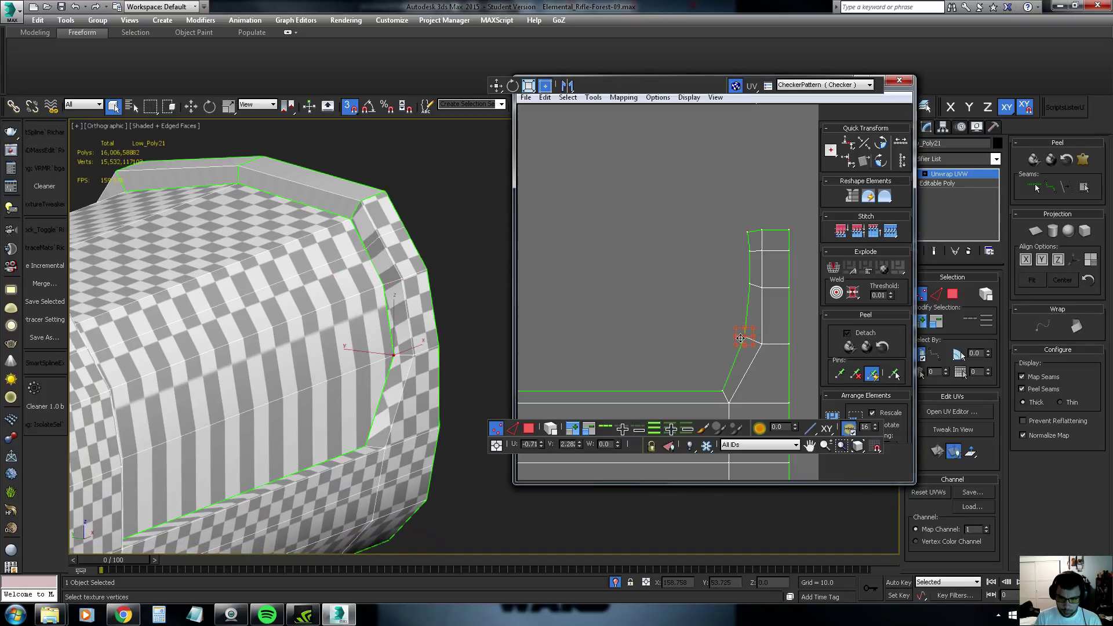
drag(741, 338, 744, 336)
Box-select the vertices along the U island's bottom edge
scroll(399, 360, up, 2)
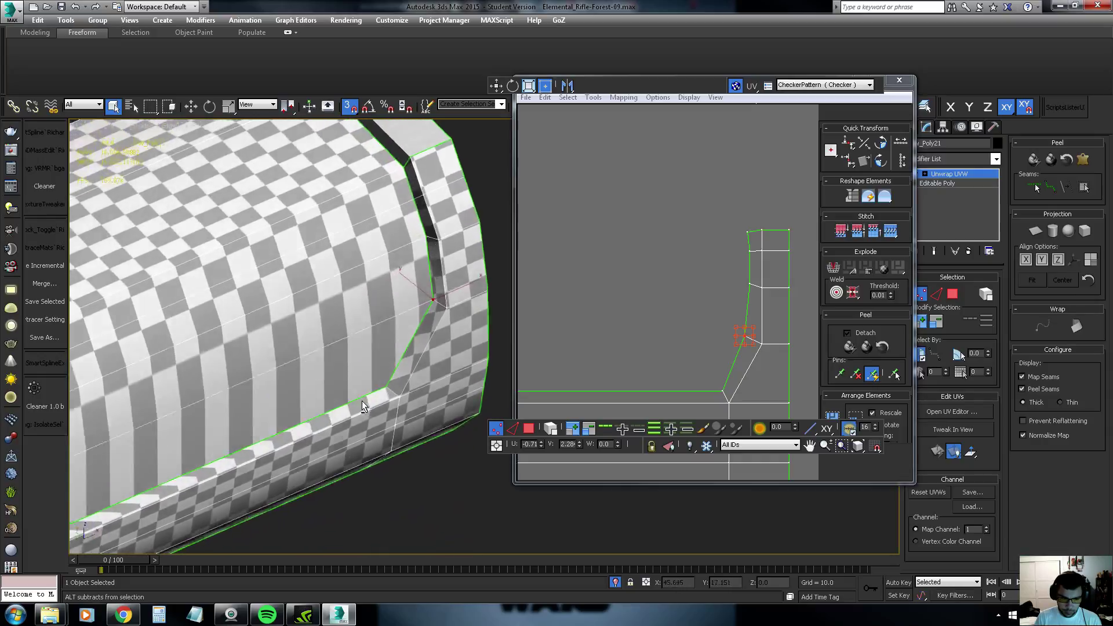
scroll(394, 365, up, 2)
scroll(385, 370, up, 3)
middle_drag(693, 385, 725, 368)
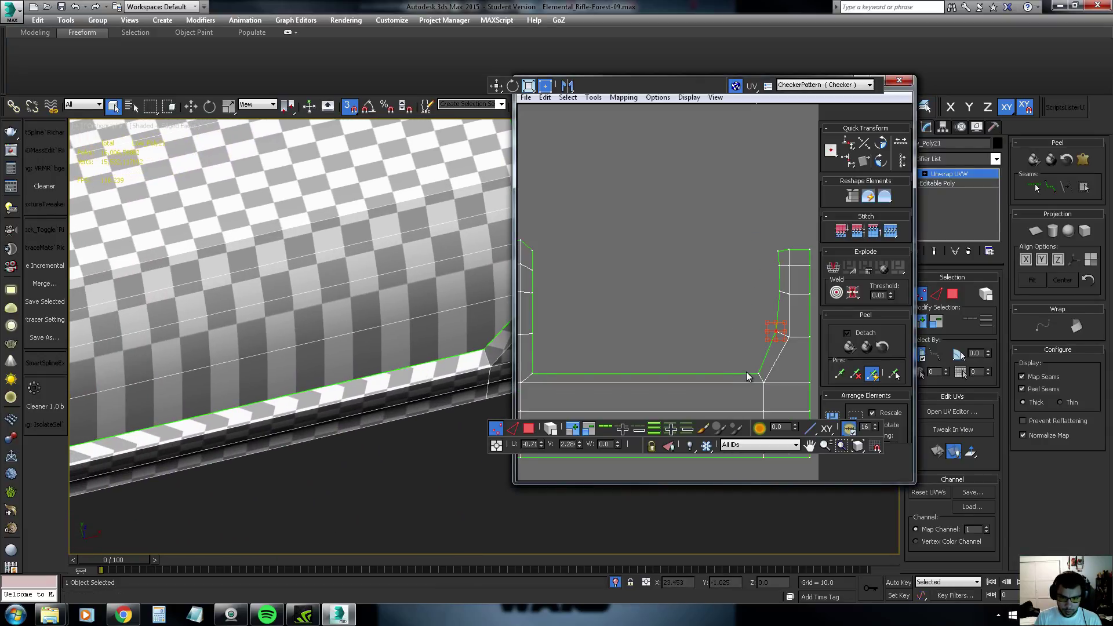
mouse_move(765, 367)
mouse_down()
mouse_move(519, 374)
mouse_move(547, 362)
mouse_move(548, 372)
mouse_up()
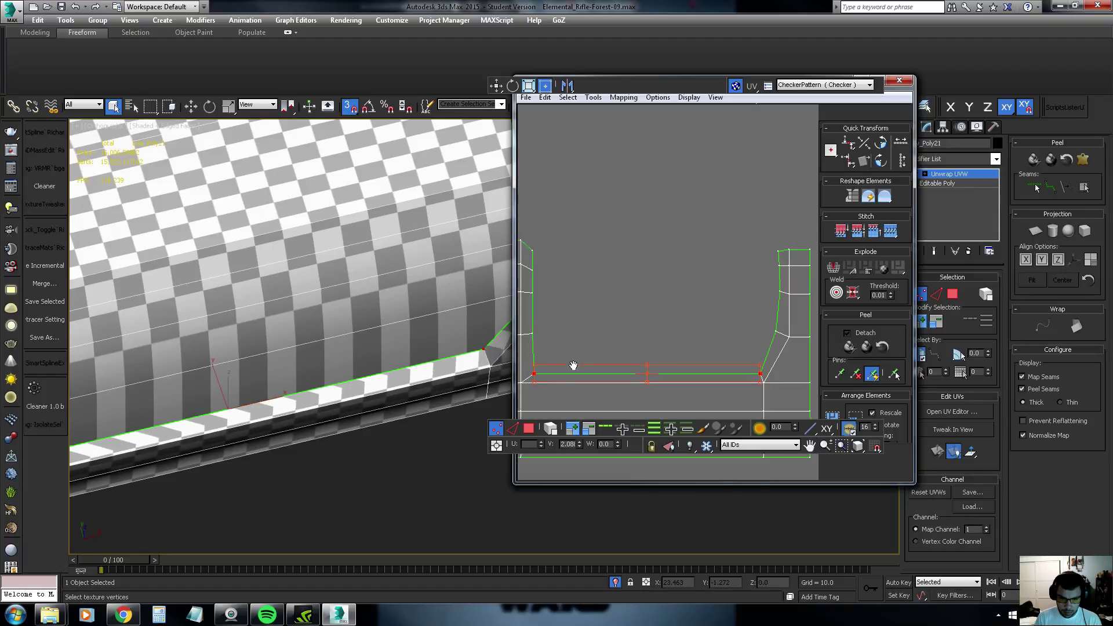
middle_drag(547, 373, 569, 362)
scroll(568, 362, down, 2)
scroll(472, 353, down, 5)
alt+middle_drag(472, 353, 356, 336)
middle_drag(579, 347, 638, 268)
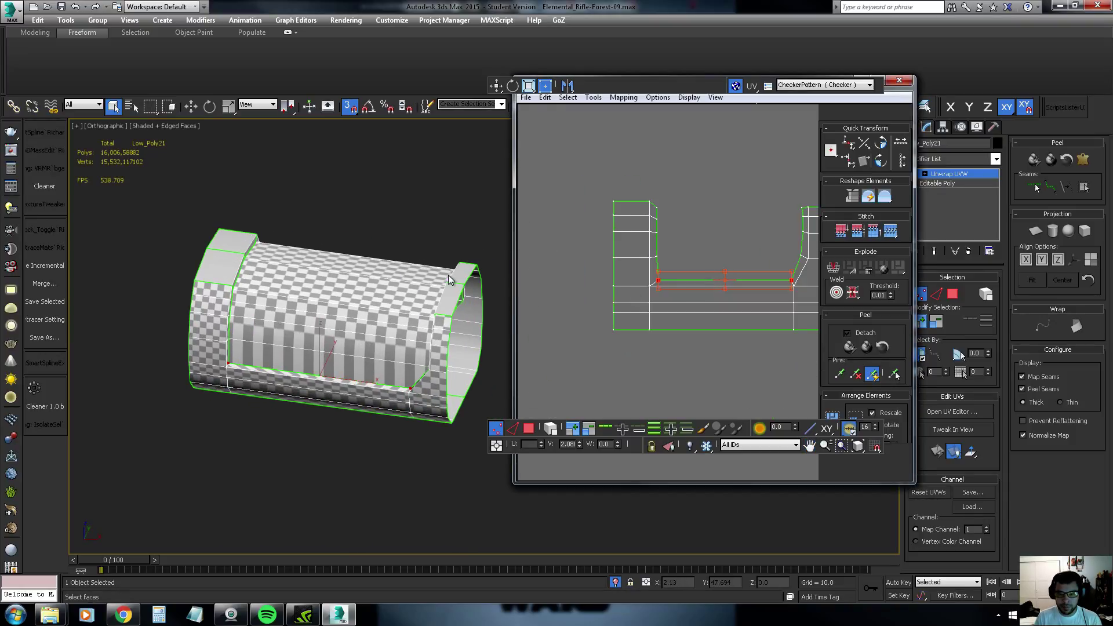
mouse_move(348, 324)
alt+middle_down()
mouse_move(371, 348)
mouse_move(295, 363)
mouse_move(315, 356)
alt+middle_up()
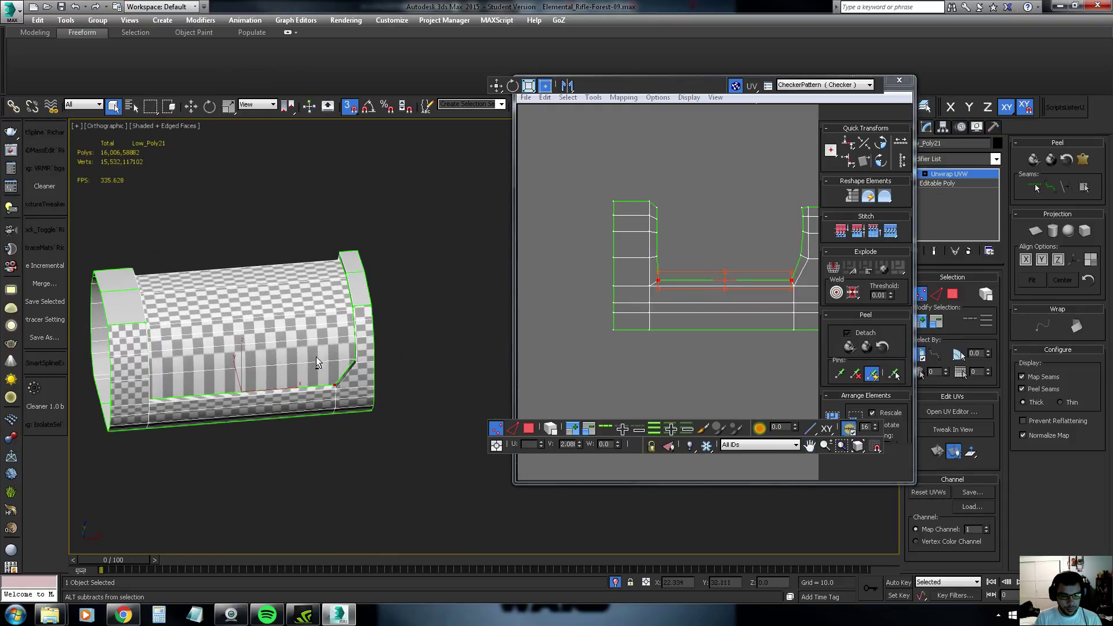
scroll(316, 357, up, 4)
scroll(314, 375, up, 2)
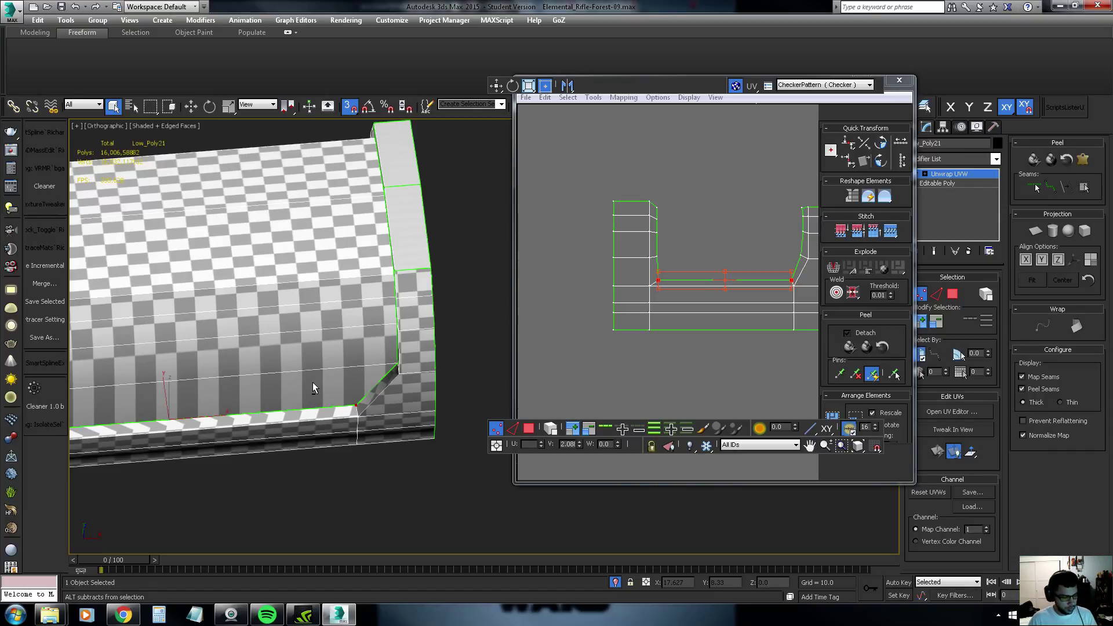
middle_drag(724, 283, 696, 281)
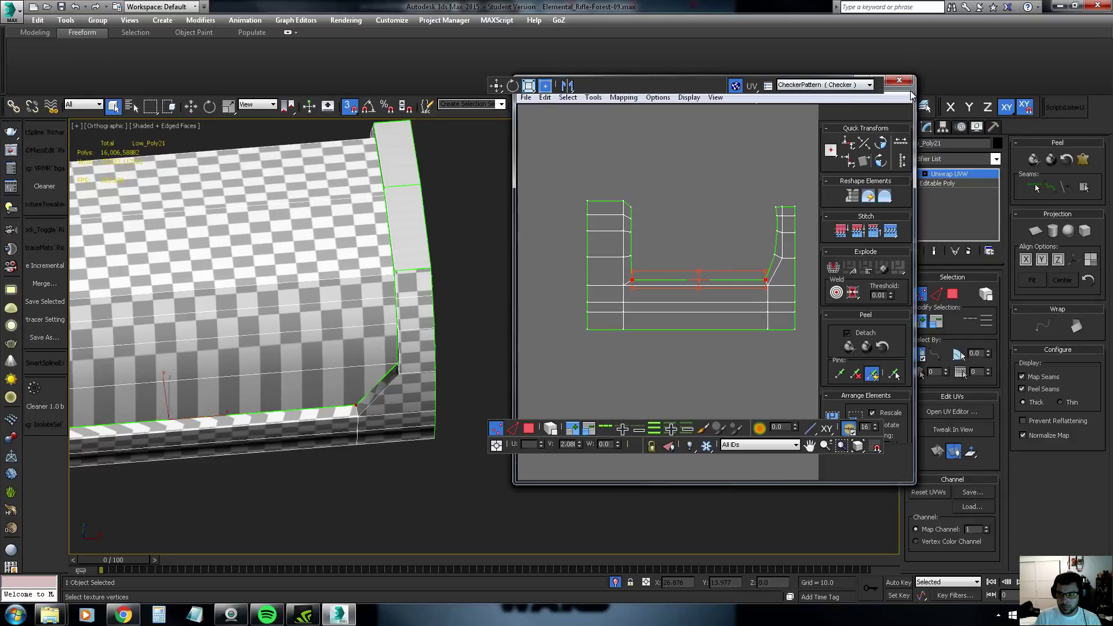
mouse_move(640, 86)
mouse_down()
mouse_move(939, 106)
mouse_move(934, 94)
mouse_up()
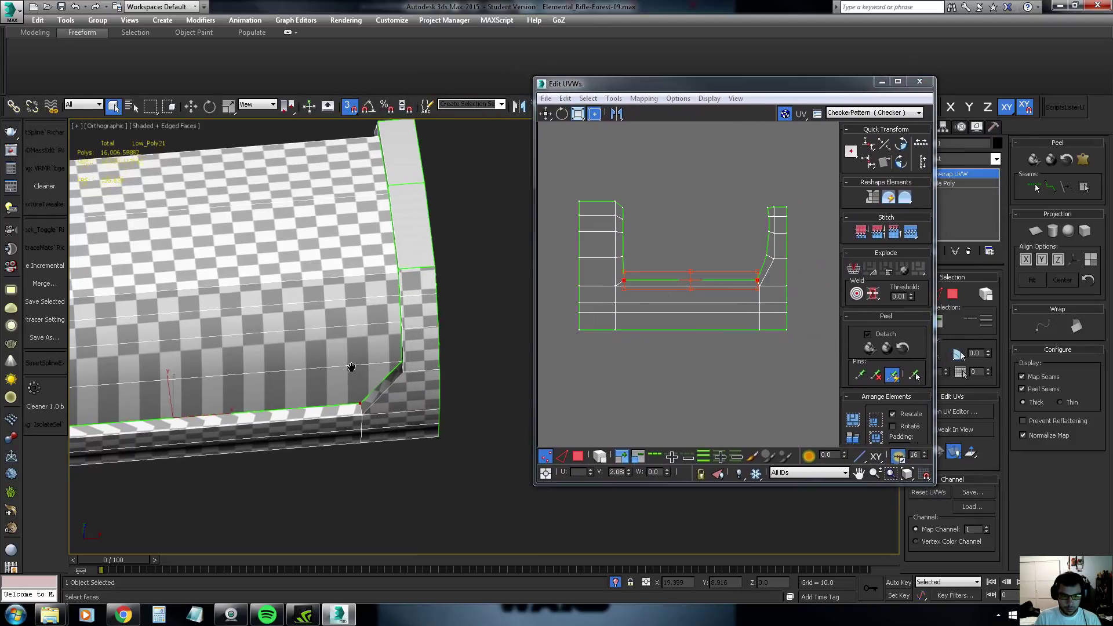
Planar-map both end-strip faces and move the new islands above the U island
mouse_move(347, 368)
alt+middle_down()
mouse_move(365, 334)
mouse_move(290, 322)
mouse_move(234, 287)
mouse_move(334, 311)
mouse_move(446, 311)
alt+middle_up()
scroll(364, 328, down, 5)
scroll(290, 315, down, 2)
click(235, 288)
ctrl+click(238, 278)
ctrl+click(419, 203)
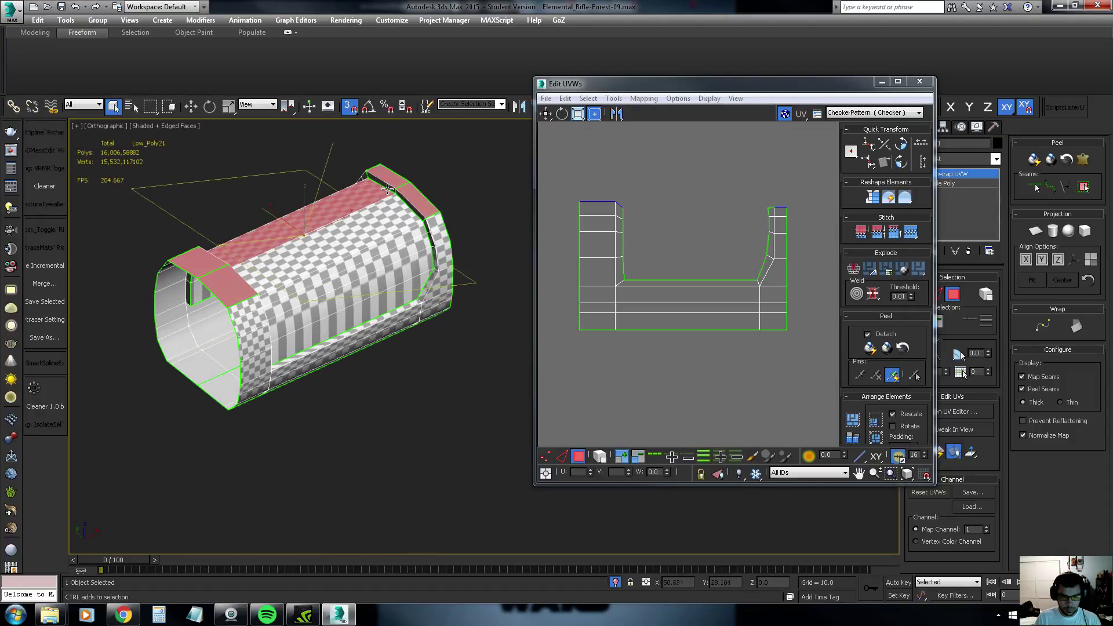
scroll(736, 280, down, 3)
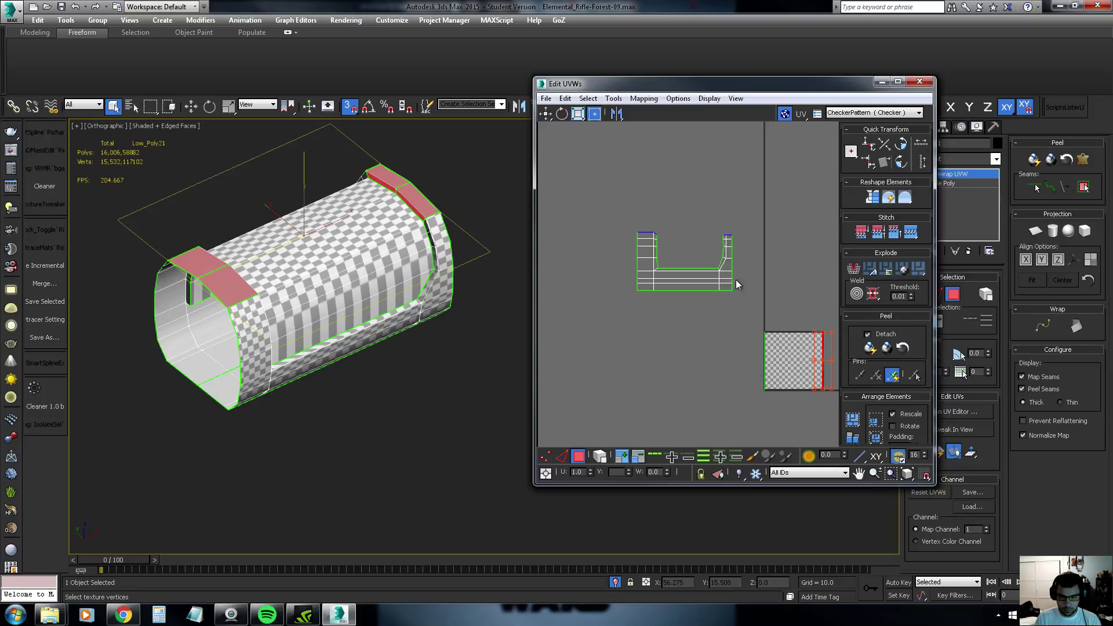
scroll(736, 280, down, 1)
click(1036, 231)
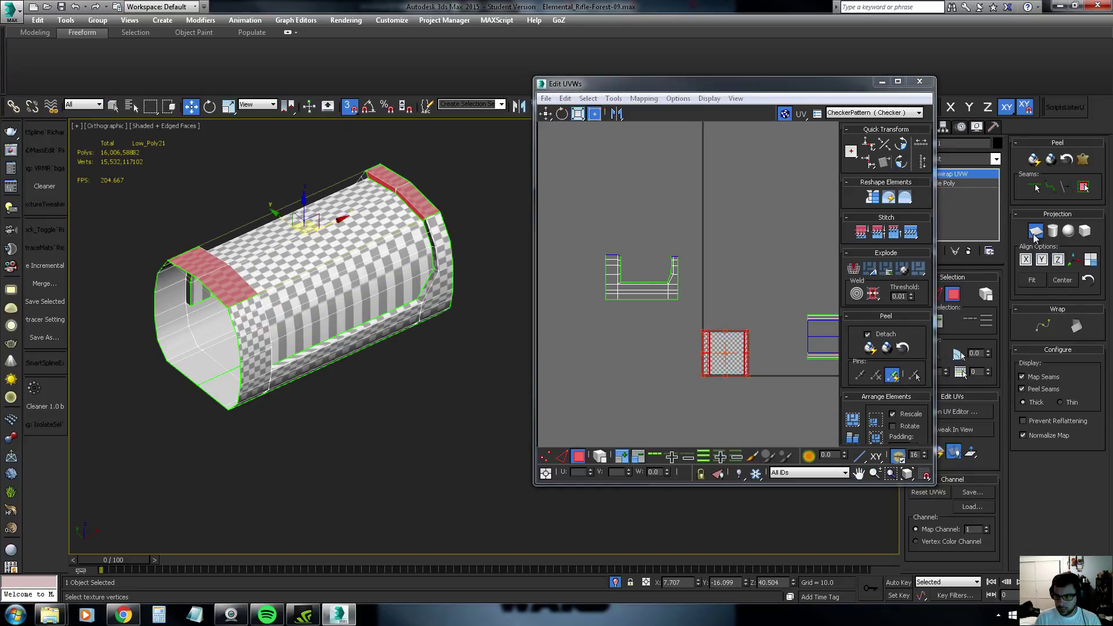
mouse_move(703, 352)
mouse_down()
mouse_move(703, 327)
mouse_move(606, 223)
mouse_up()
scroll(606, 224, up, 4)
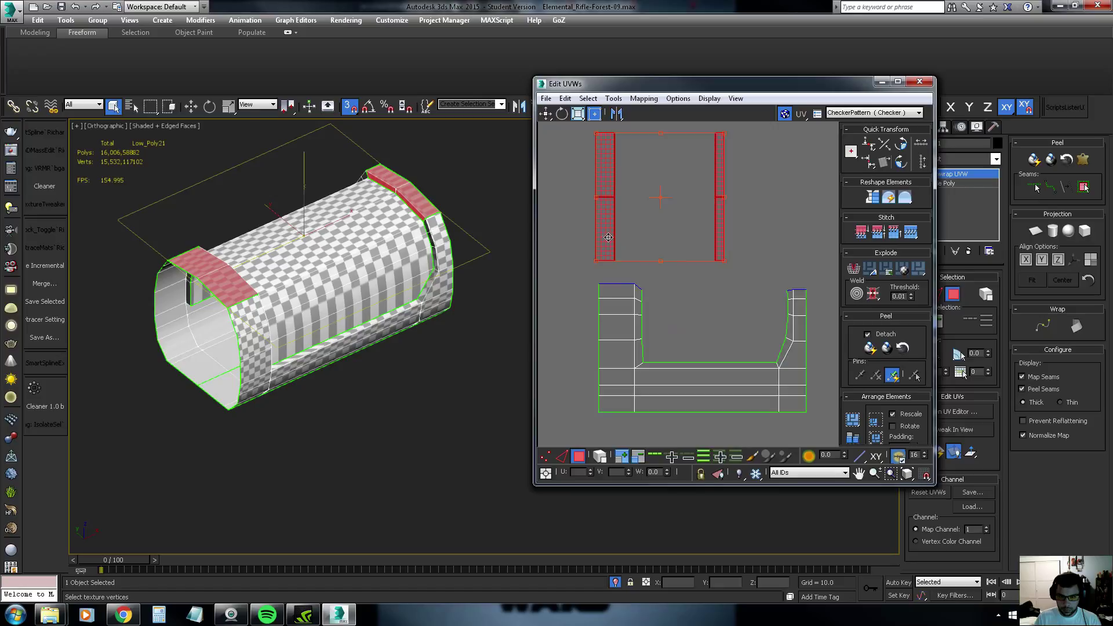
click(631, 177)
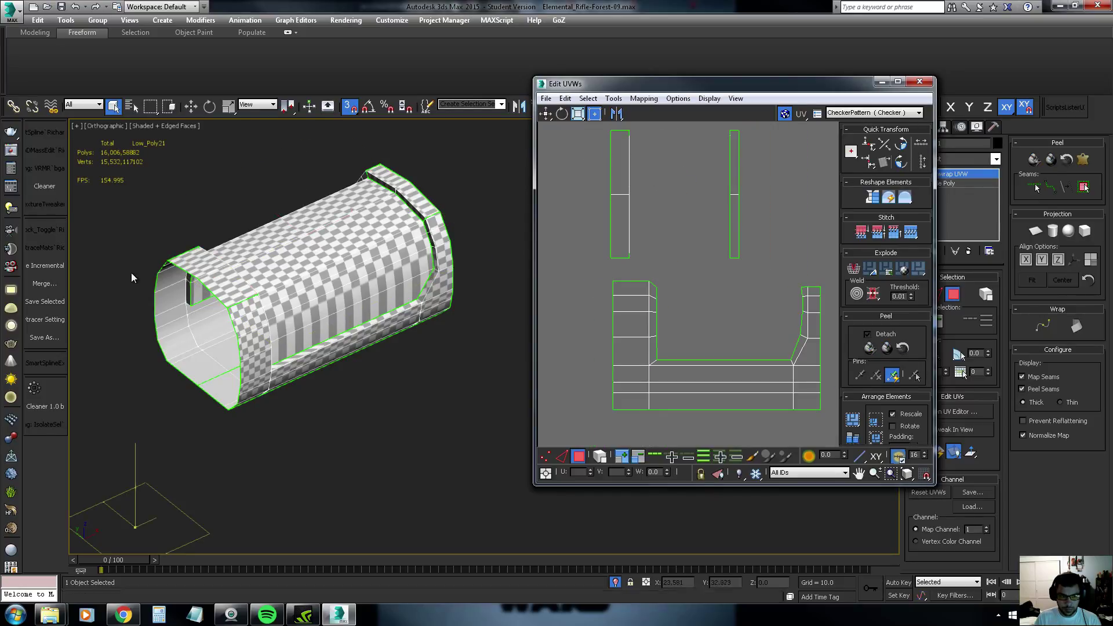
Select the end-strip faces, undoing the extra faces that were added
click(226, 284)
alt+middle_drag(226, 284, 186, 280)
scroll(186, 280, up, 2)
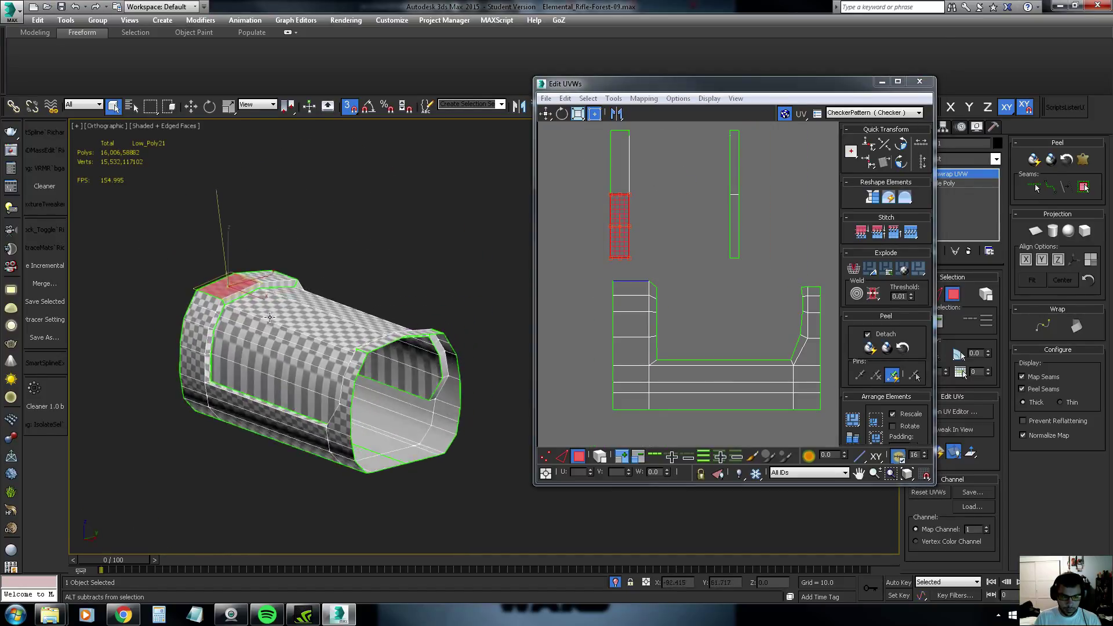
scroll(186, 280, up, 4)
click(223, 282)
ctrl+click(296, 263)
scroll(620, 229, up, 2)
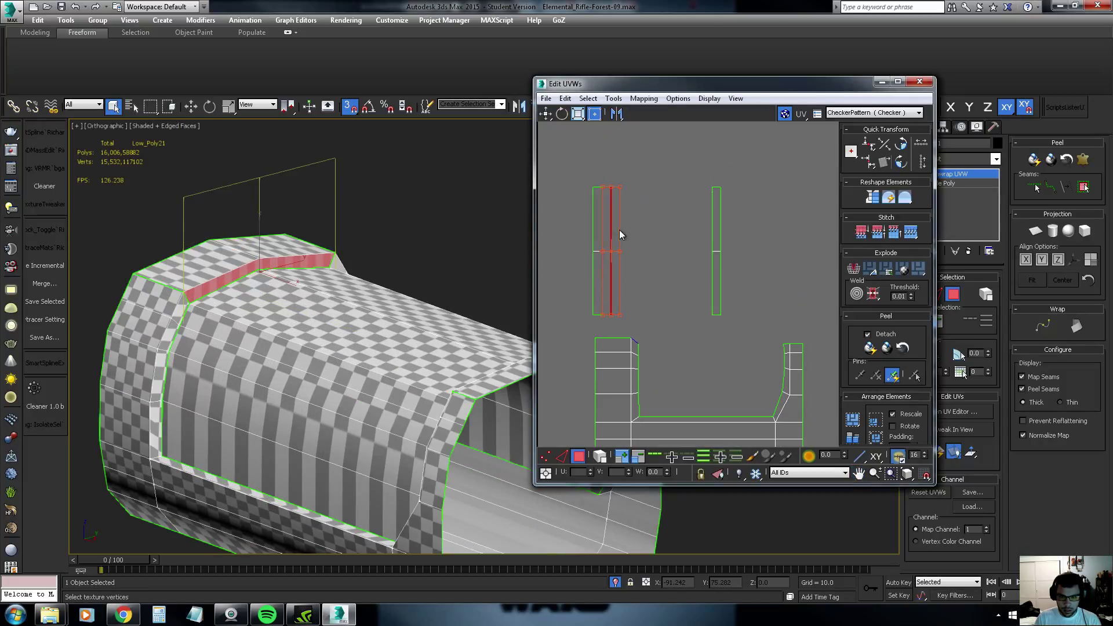
scroll(638, 238, up, 1)
key(ctrl+z)
scroll(652, 242, down, 2)
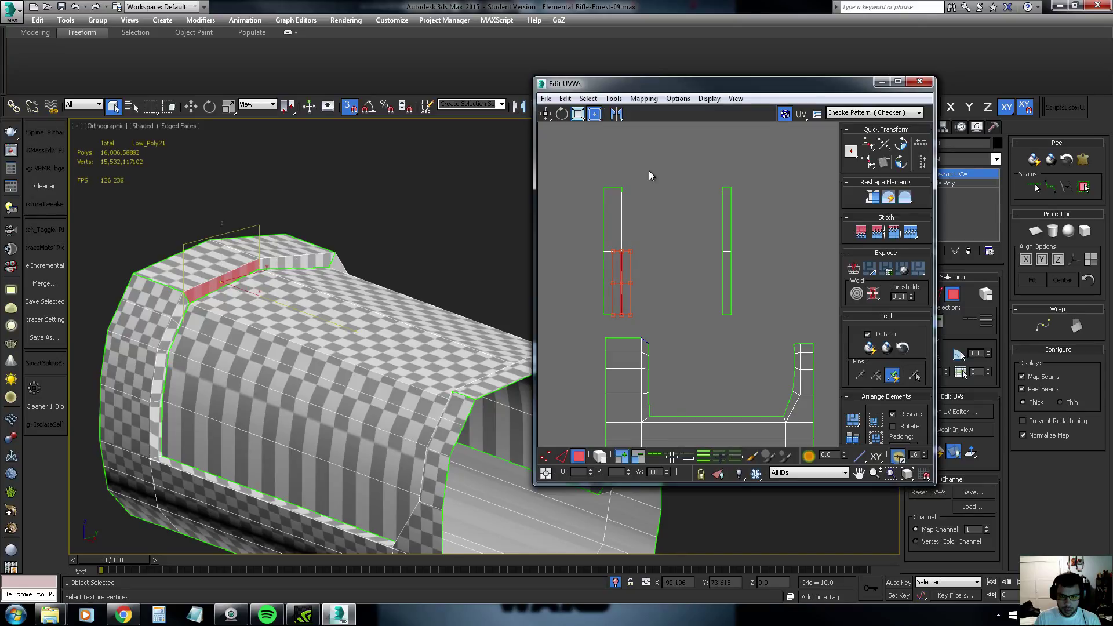
Box-project the left UV strip and pick faces on the checker tile
drag(649, 171, 575, 322)
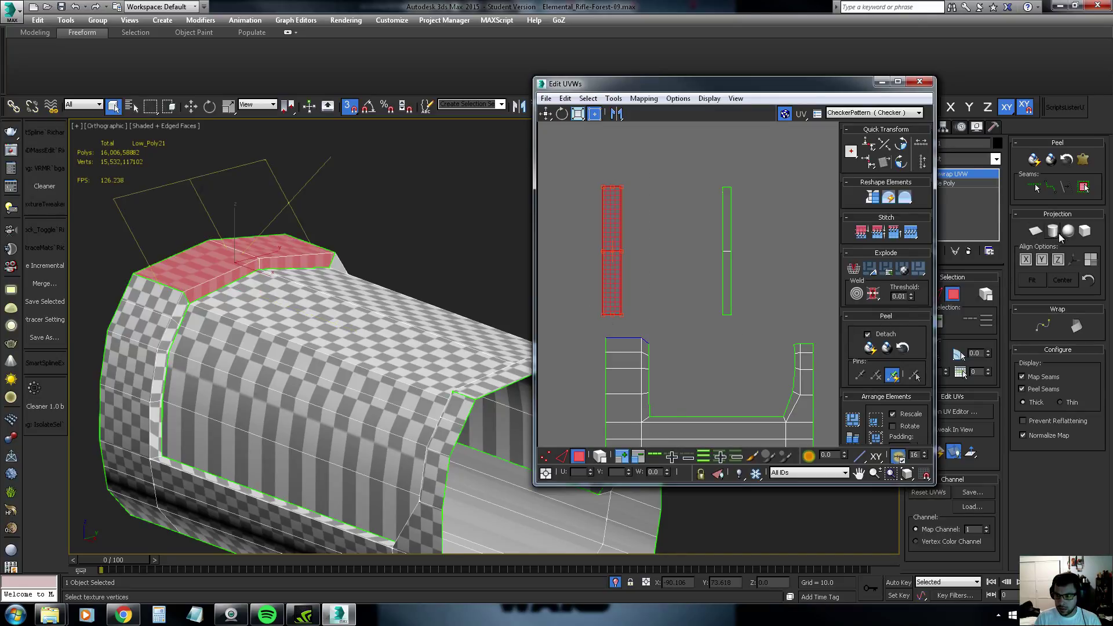
click(1084, 231)
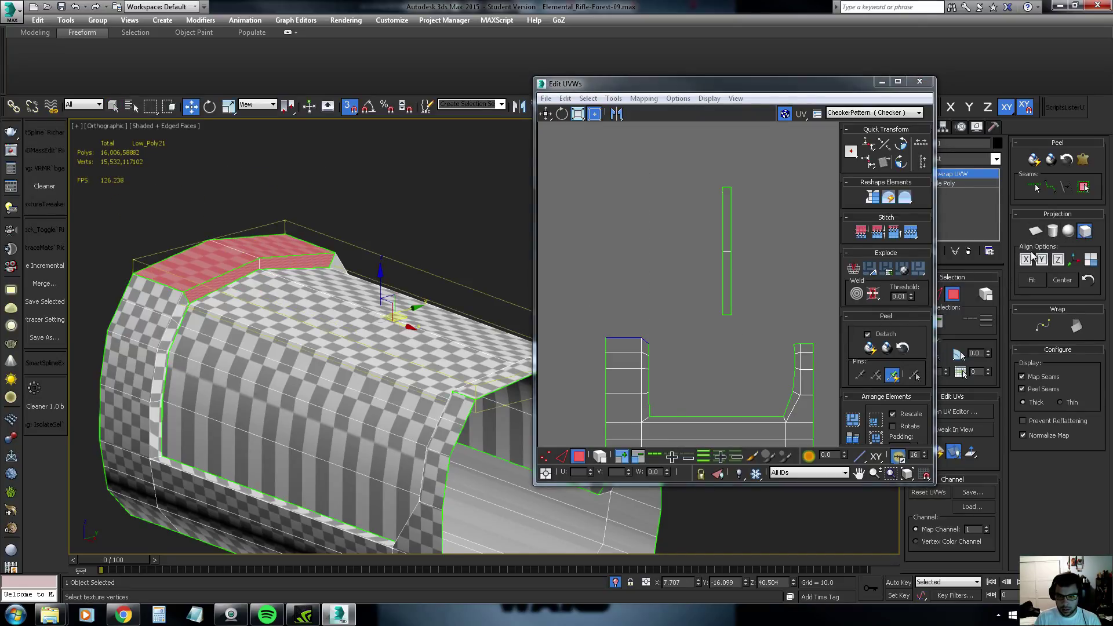
scroll(688, 282, down, 3)
scroll(698, 299, up, 1)
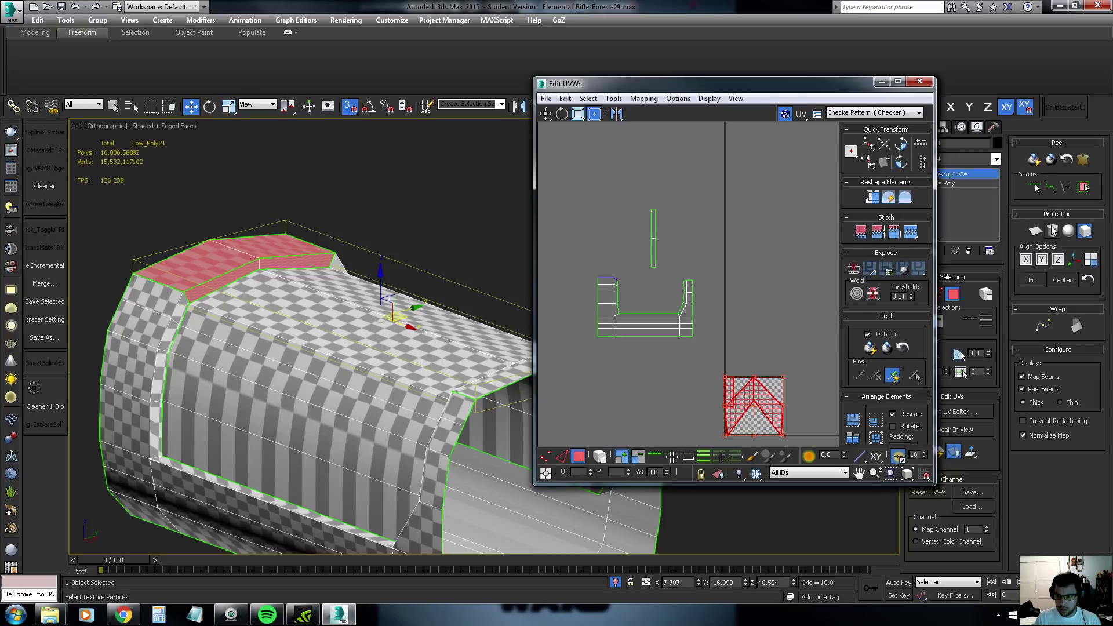
middle_drag(714, 335, 681, 285)
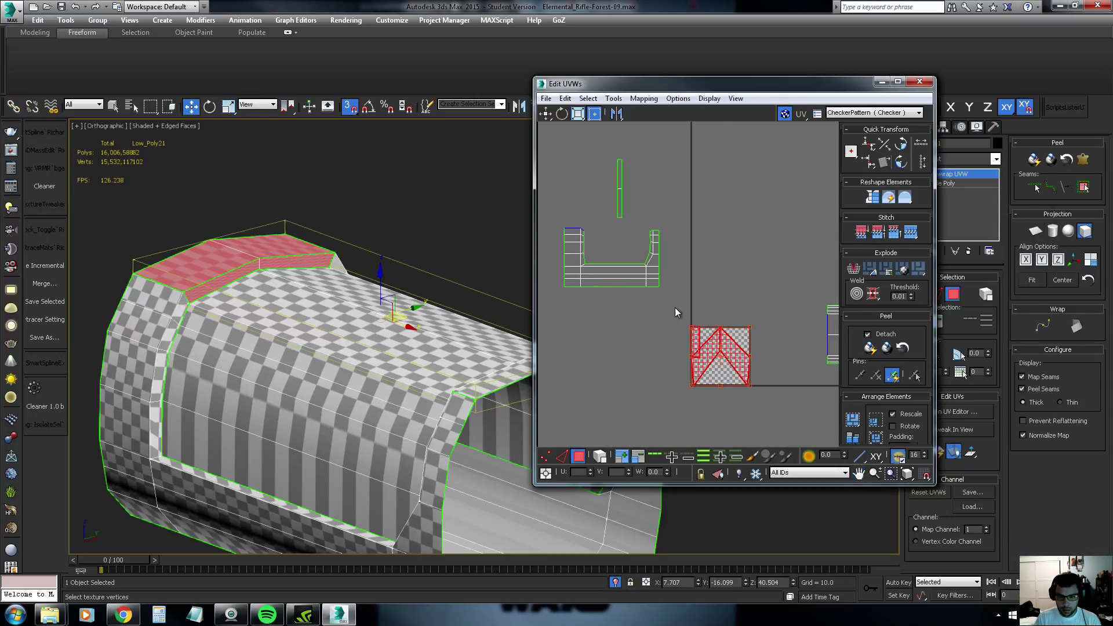
scroll(719, 360, up, 3)
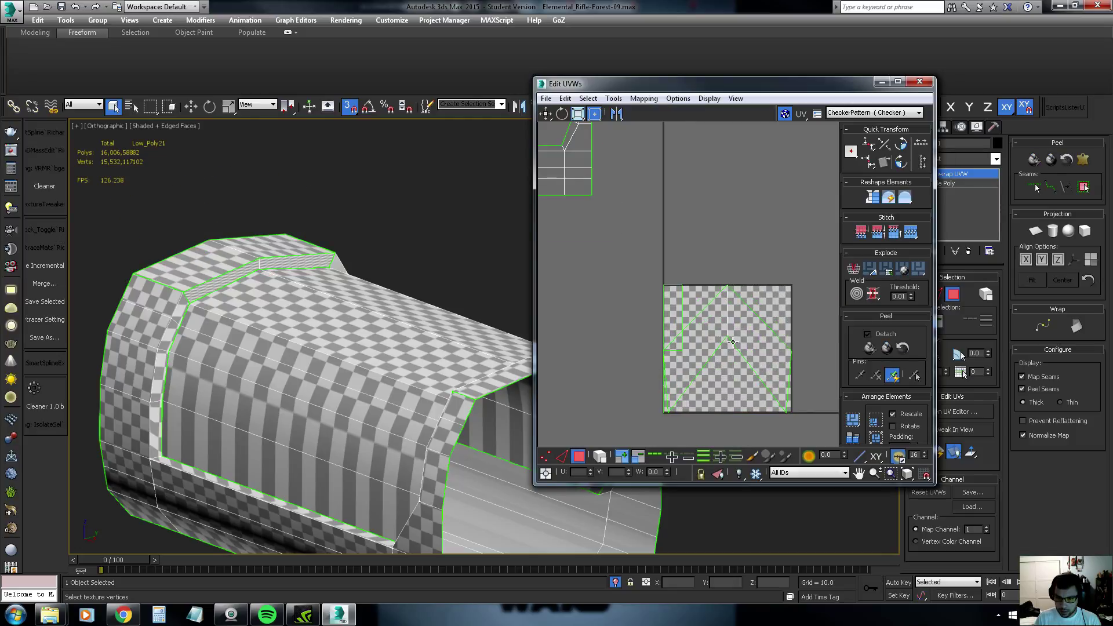
click(733, 342)
scroll(733, 342, down, 3)
click(705, 332)
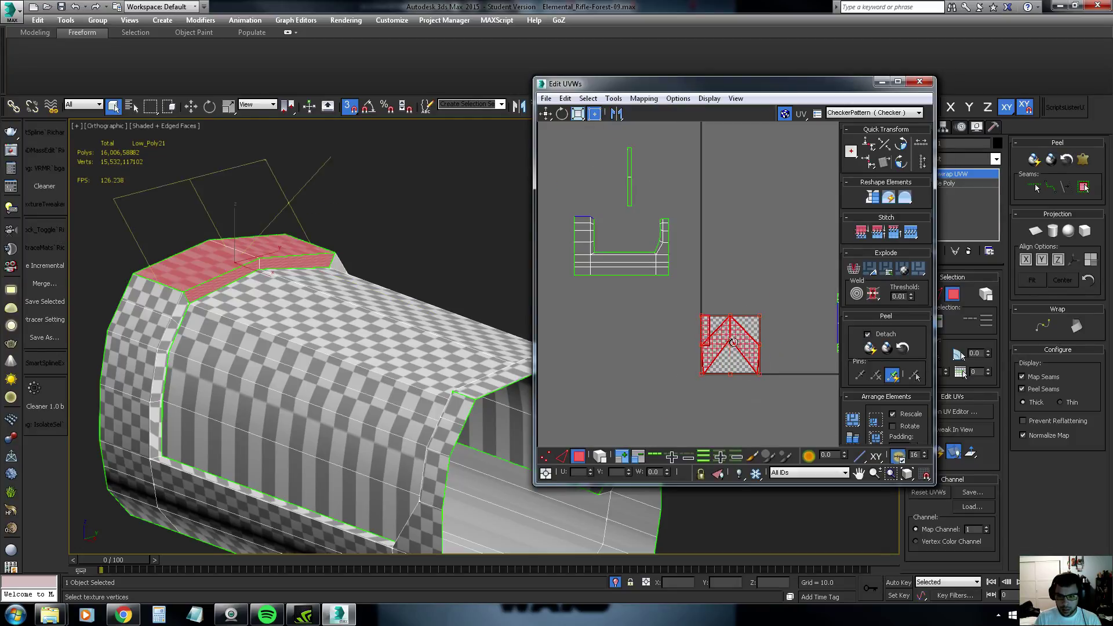
scroll(385, 294, down, 5)
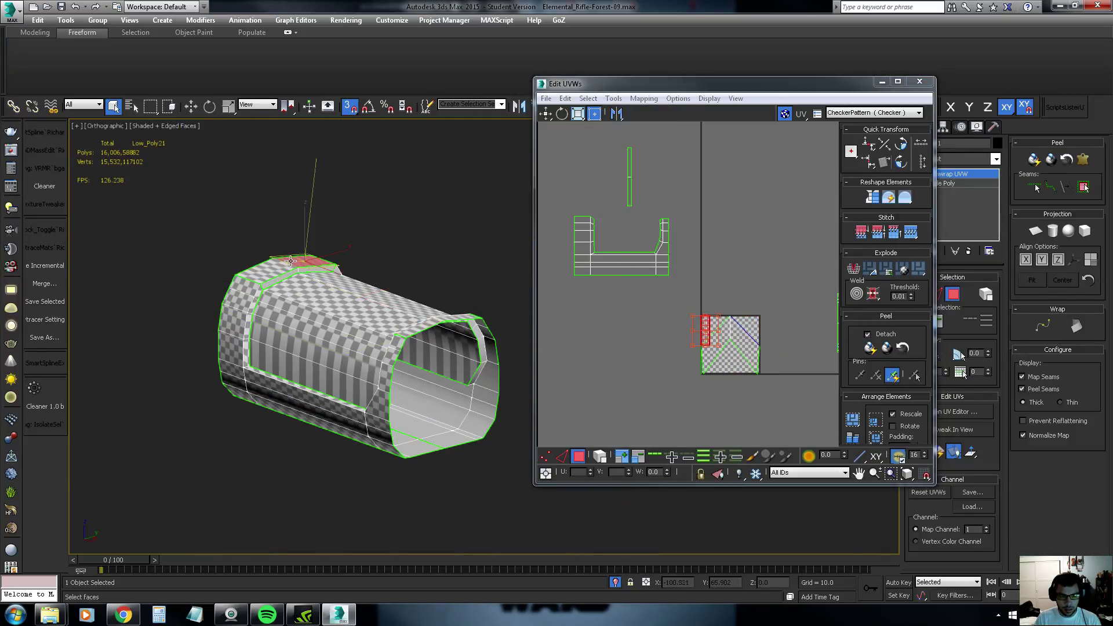
Add the right end strip, planar-map both end bands, and move the cluster up-left
ctrl+click(428, 329)
mouse_move(428, 329)
alt+middle_down()
mouse_move(477, 350)
mouse_move(406, 325)
alt+middle_up()
scroll(476, 350, up, 3)
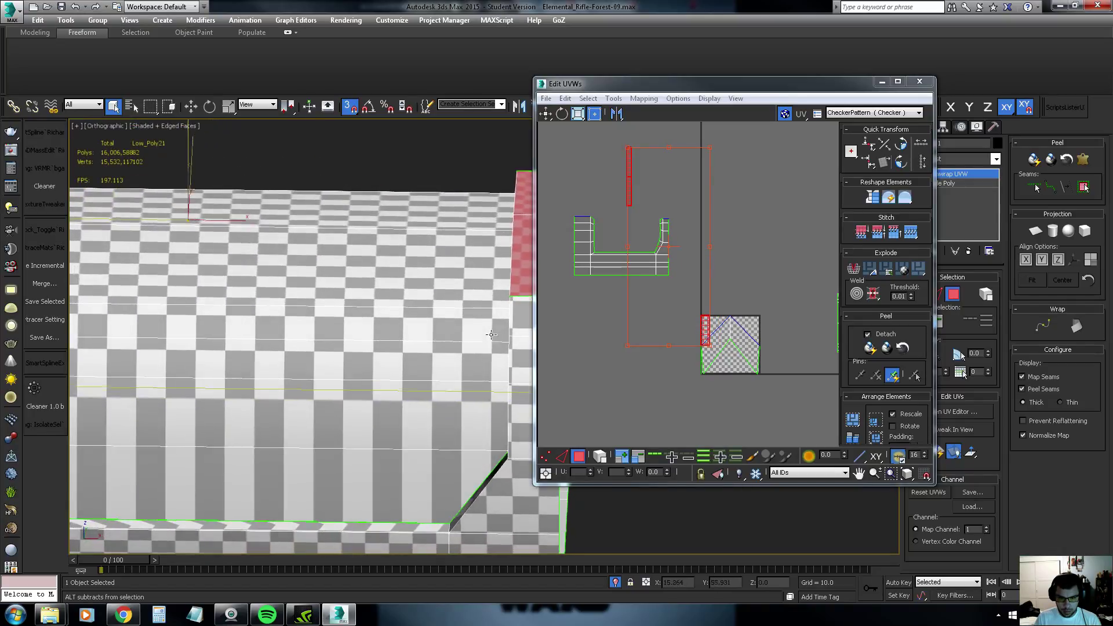
scroll(406, 325, down, 3)
click(1035, 232)
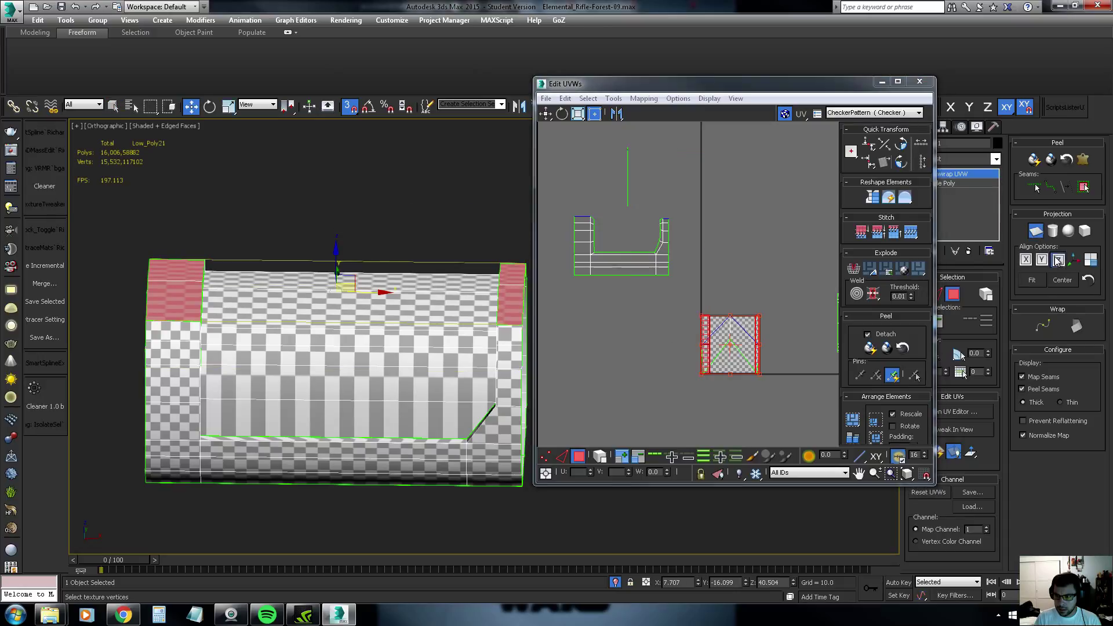
scroll(740, 366, down, 3)
drag(666, 222, 645, 198)
click(338, 273)
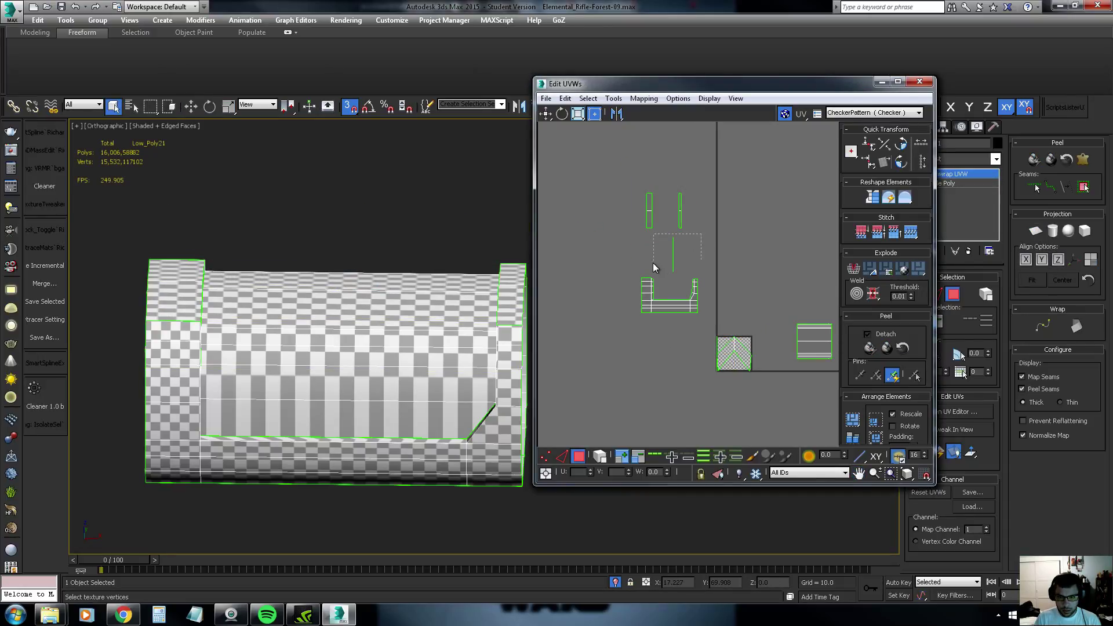
Planar-map the two top bevel faces and move the chevron element up-left
drag(702, 233, 653, 267)
alt+middle_drag(347, 325, 323, 303)
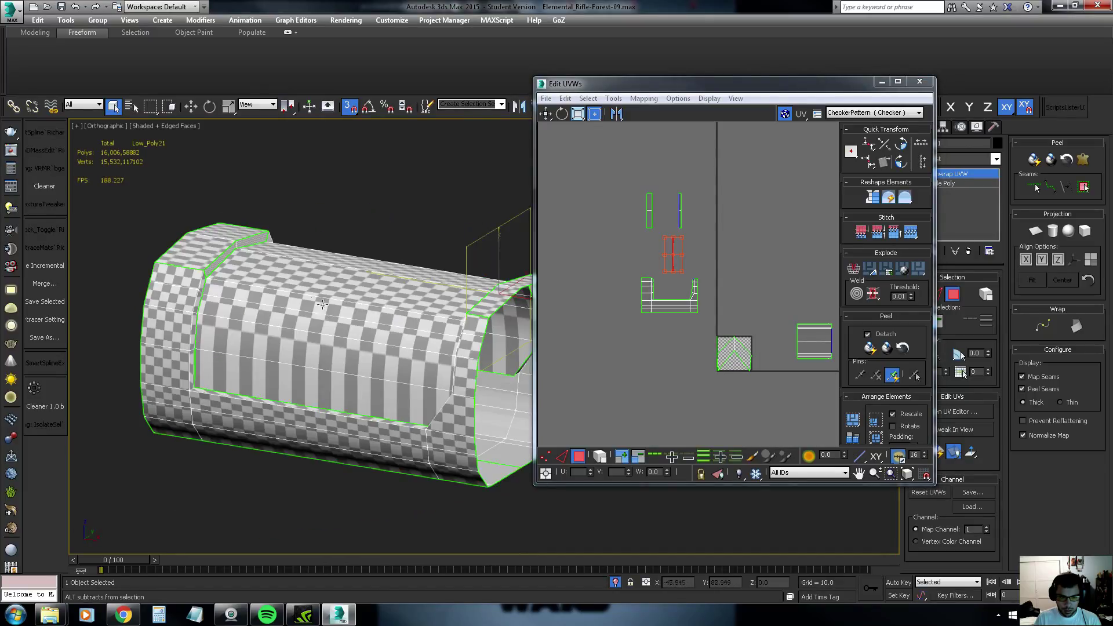
ctrl+click(231, 259)
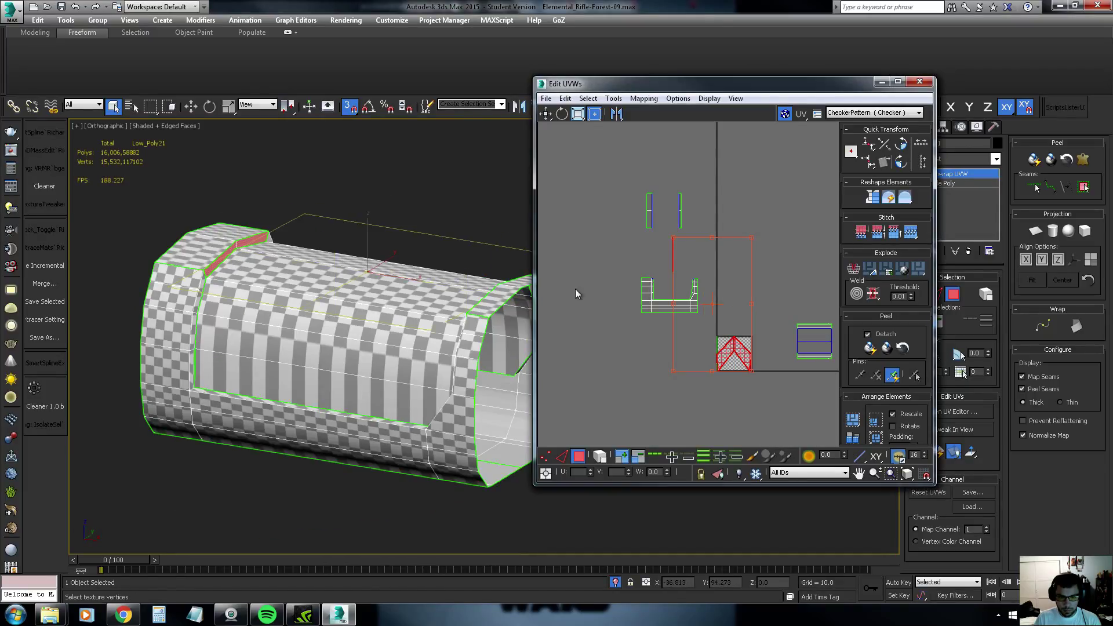
click(1036, 231)
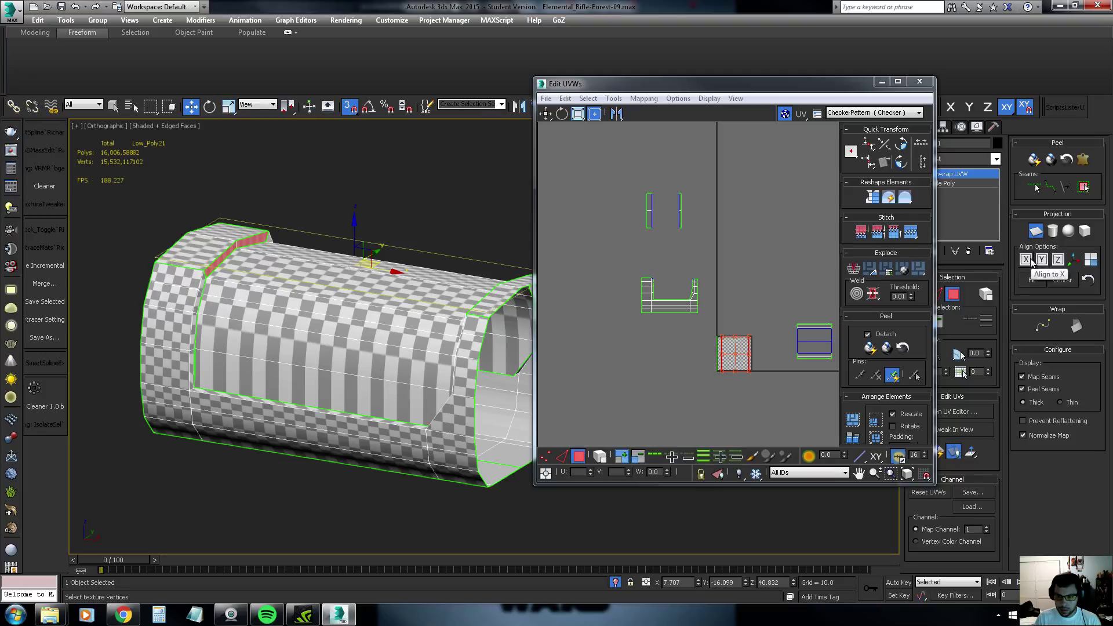
click(1036, 231)
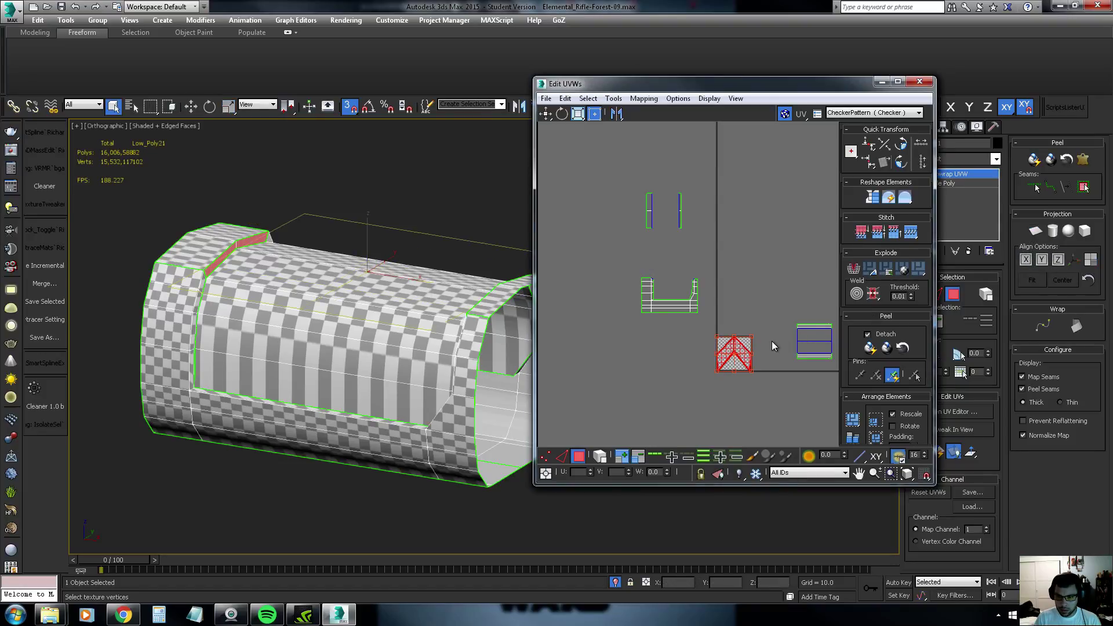
drag(743, 352, 696, 216)
scroll(659, 191, up, 5)
click(658, 206)
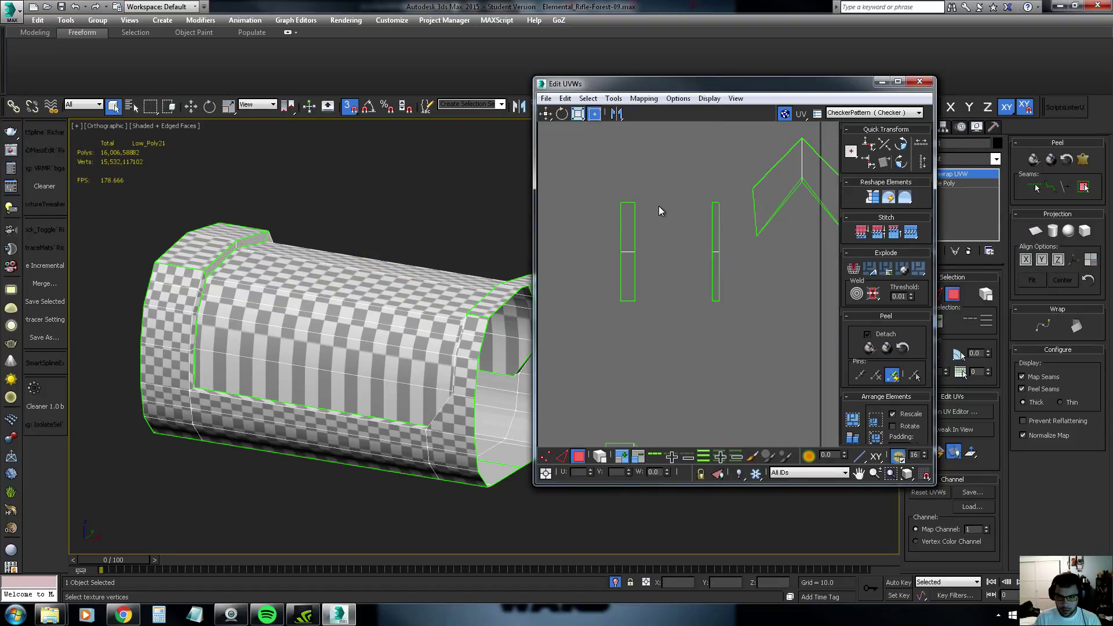
Shift the left strip further left and move the whole chevron down-left
scroll(662, 232, down, 2)
click(598, 255)
drag(598, 255, 570, 258)
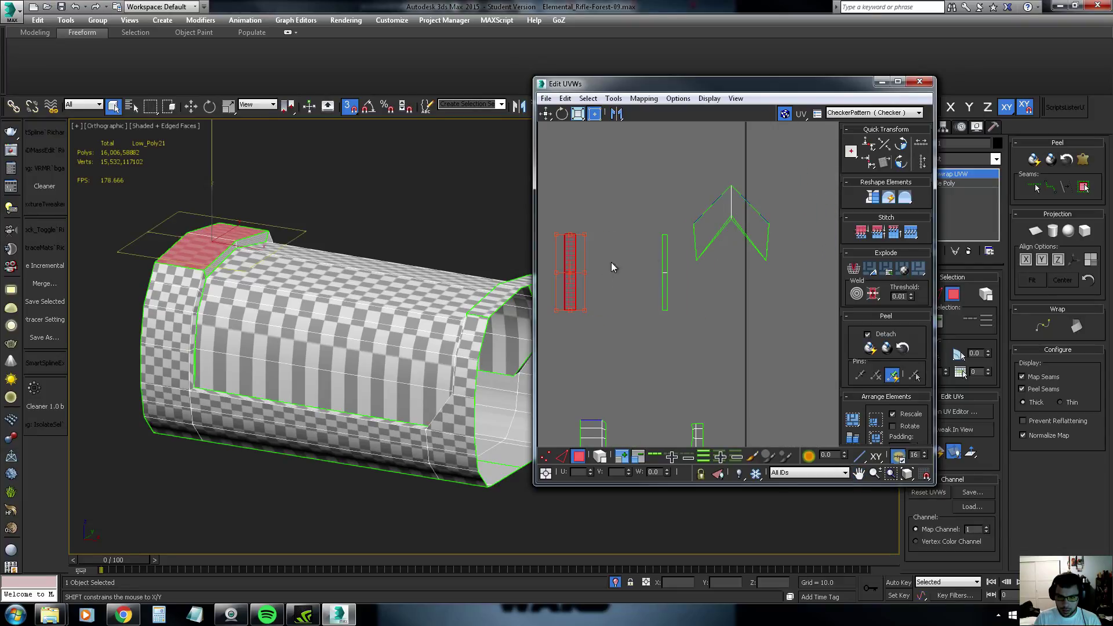
click(717, 229)
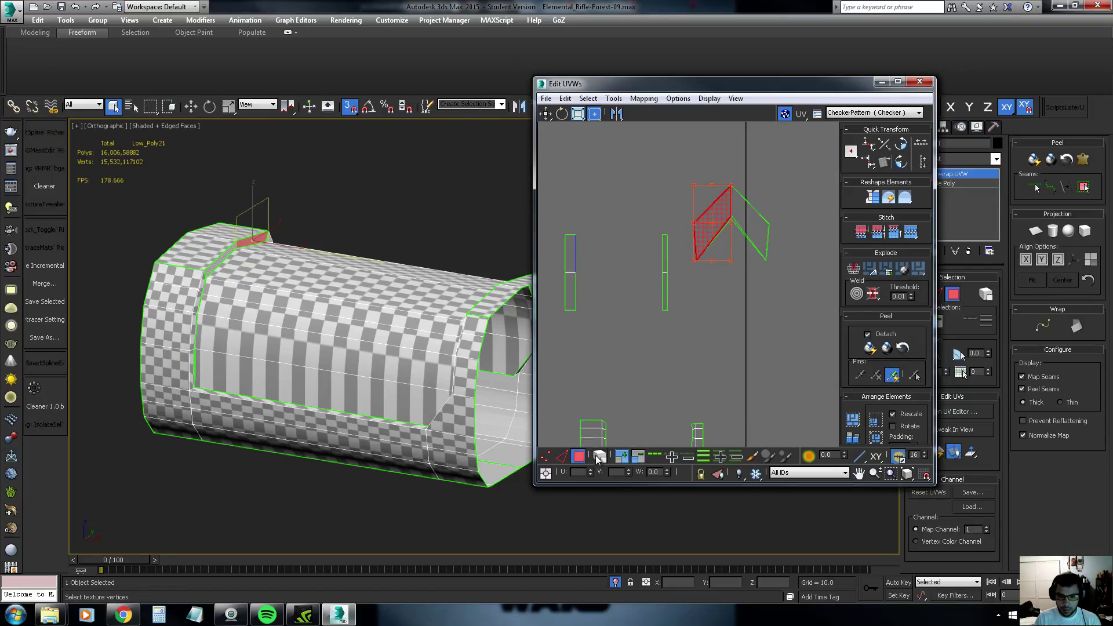
ctrl+click(751, 229)
drag(732, 232, 627, 293)
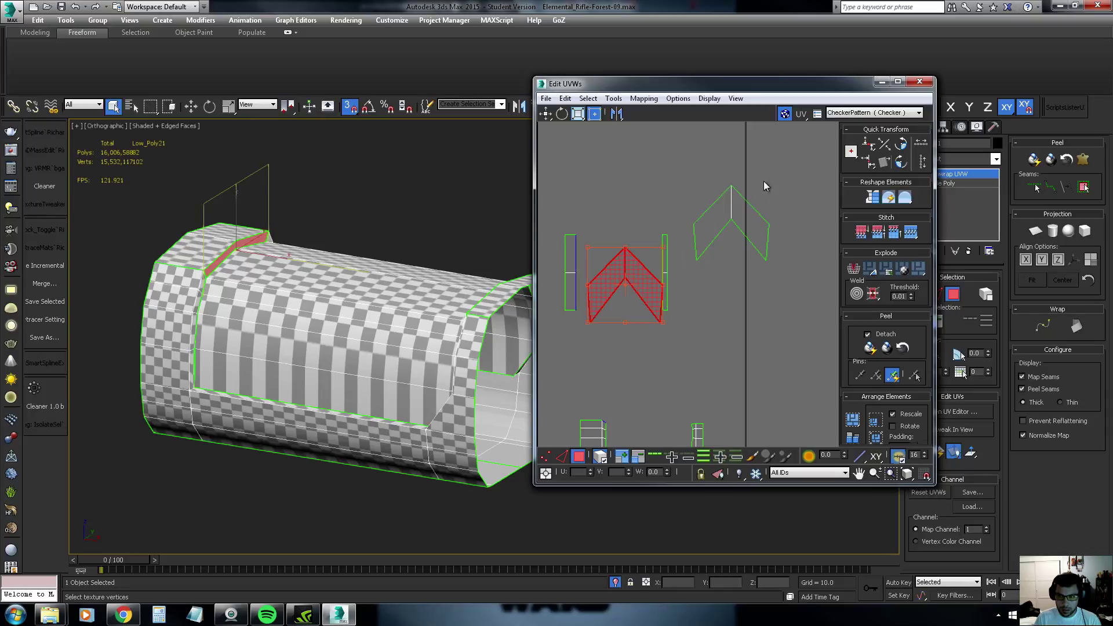
Rotate the chevron 90° left, scale it down, and stitch its tip to the bar's midpoint
click(899, 146)
scroll(643, 264, up, 2)
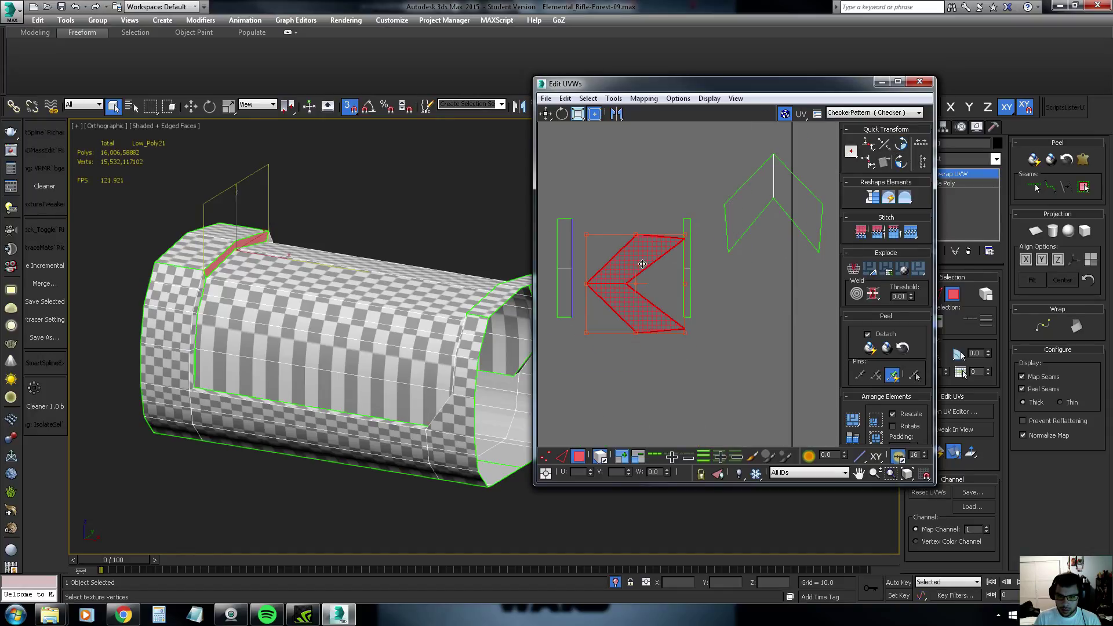
click(578, 114)
drag(641, 256, 629, 317)
click(547, 115)
drag(616, 281, 572, 265)
scroll(579, 269, up, 4)
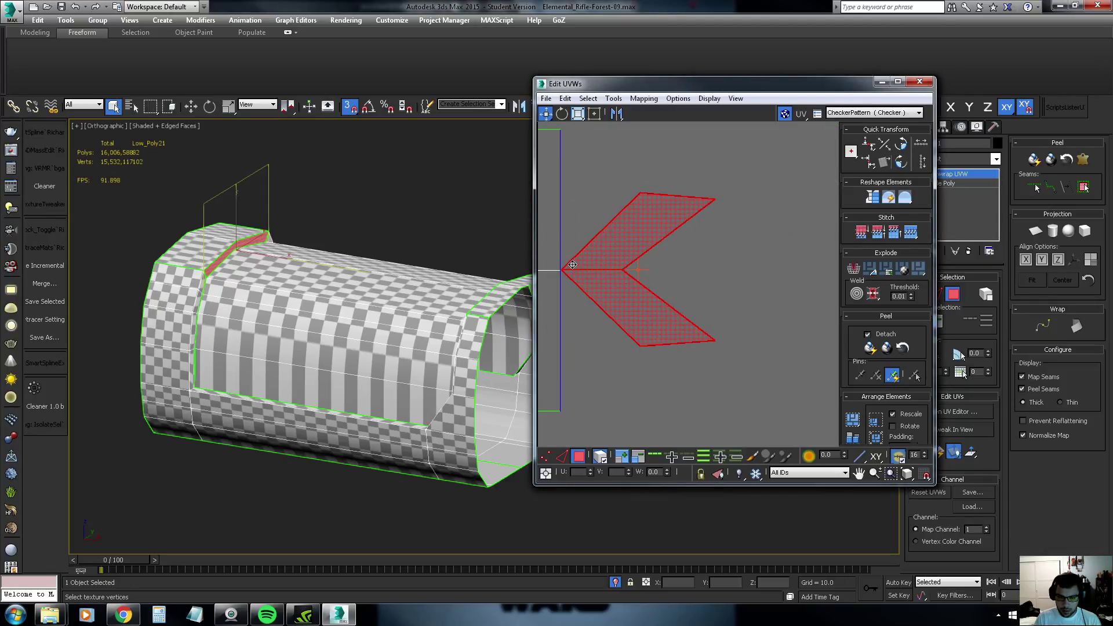
middle_drag(581, 254, 632, 267)
key(1)
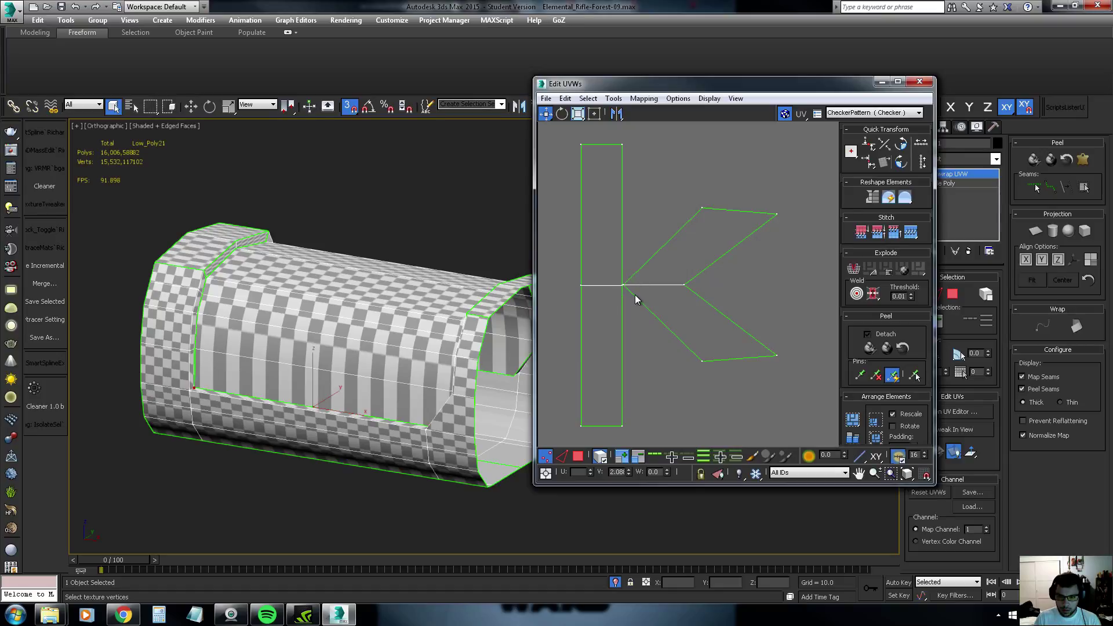
key(ctrl+shift+s)
click(637, 268)
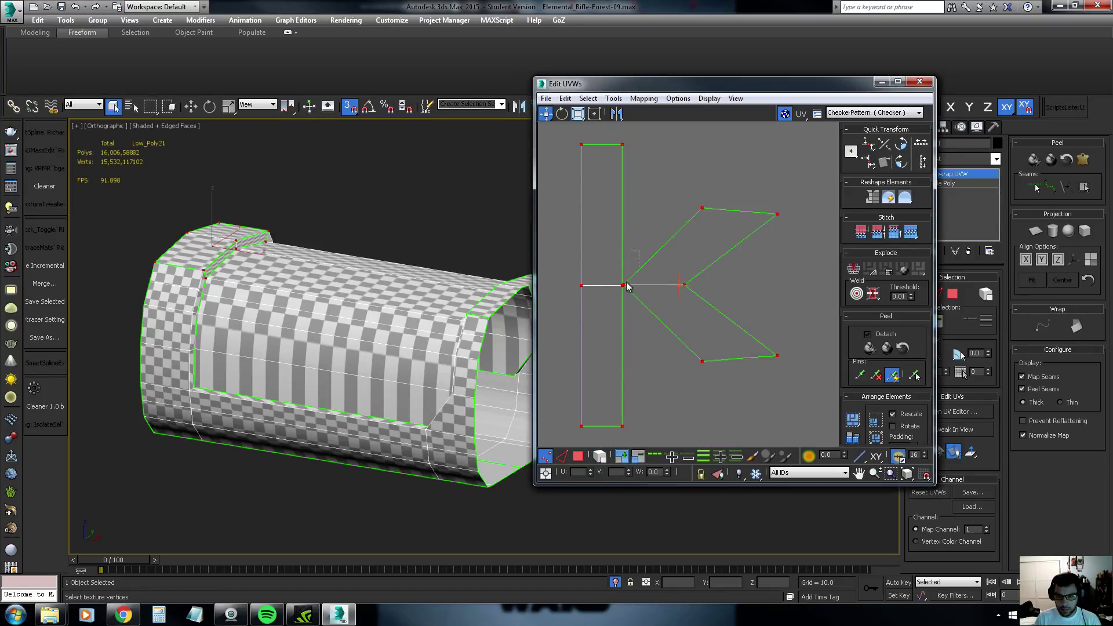
Stitch the chevron's midpoint and top vertices to their target vertices
click(624, 285)
click(878, 232)
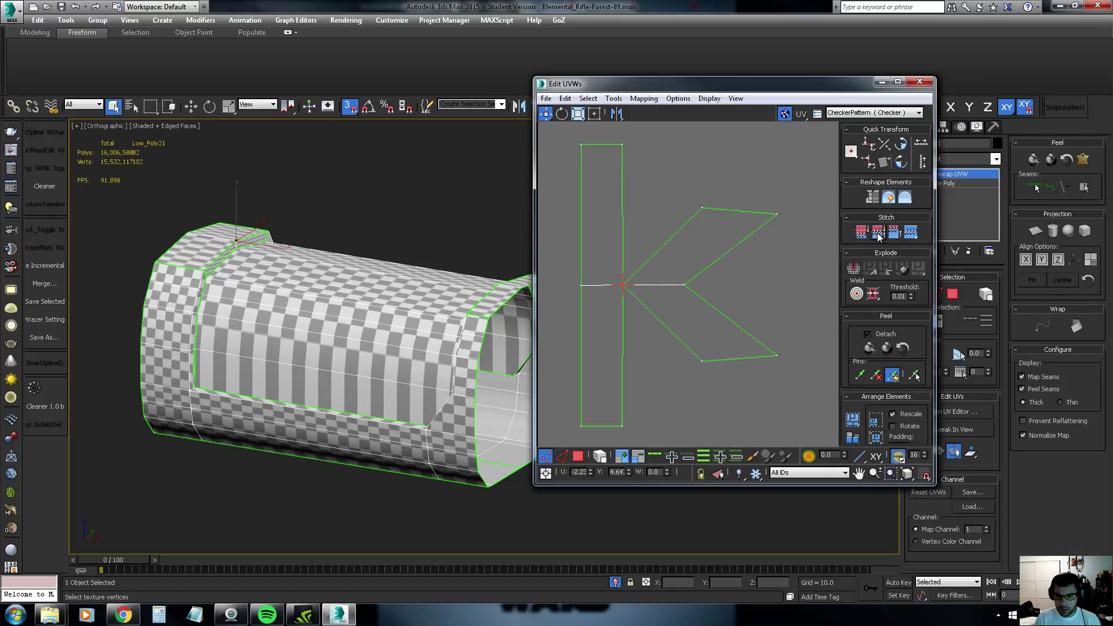
click(702, 207)
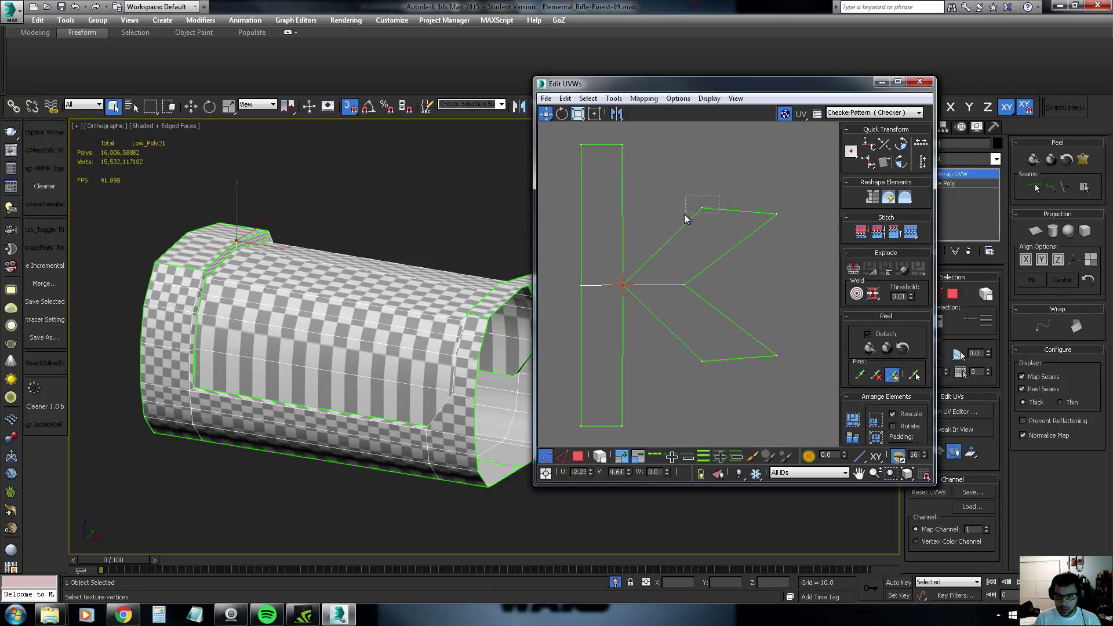
click(866, 234)
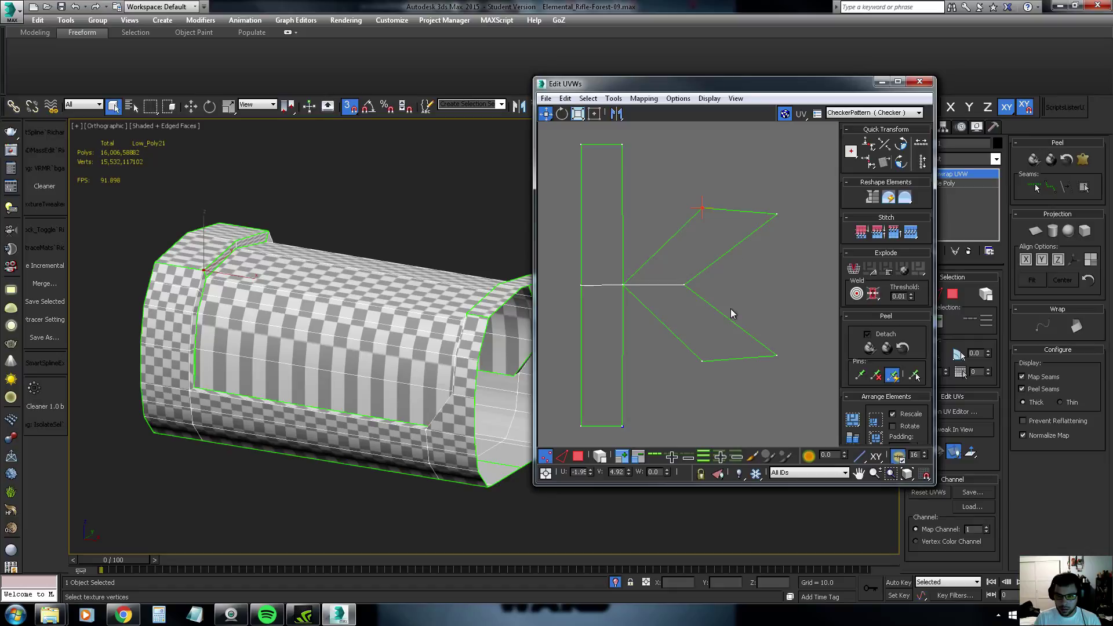
click(702, 360)
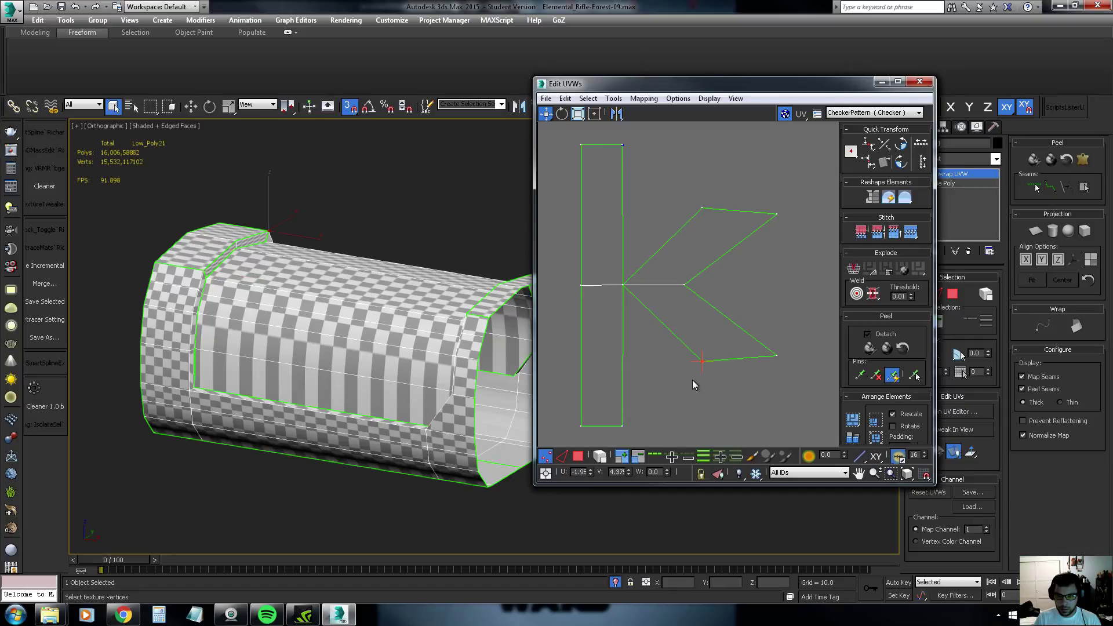
Try mirroring the chevron faces horizontally and back, then vertically
key(3)
click(711, 231)
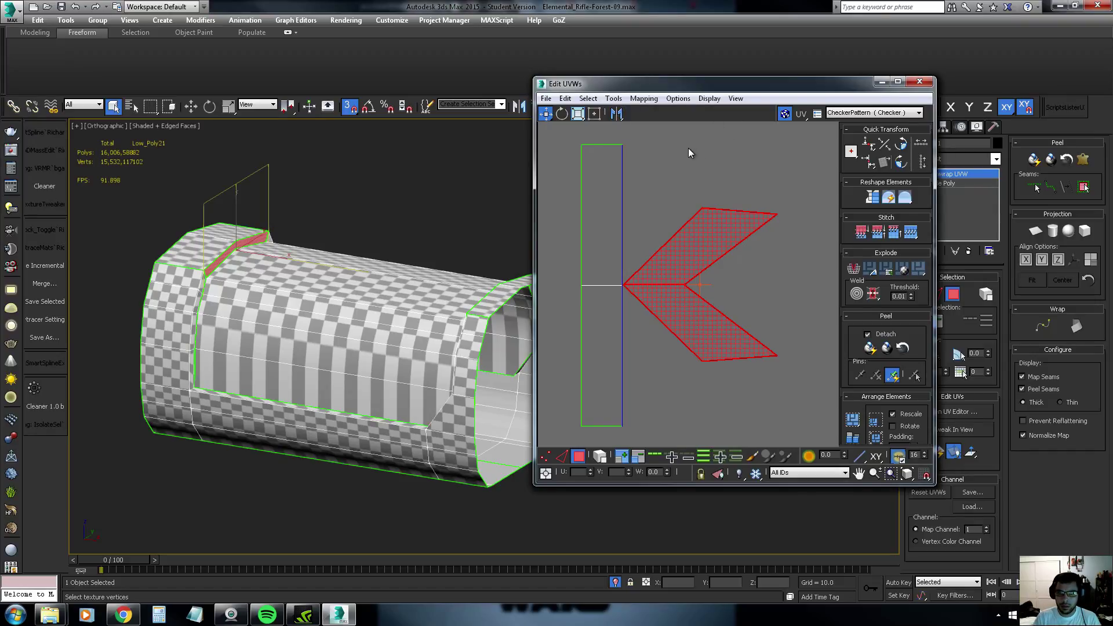
click(622, 119)
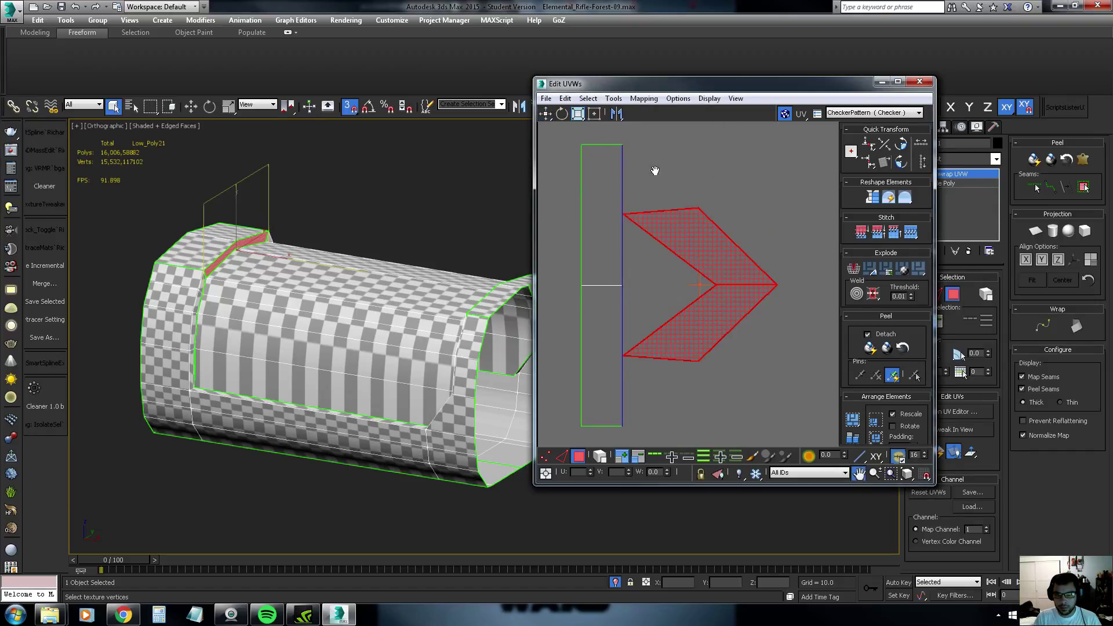
click(623, 126)
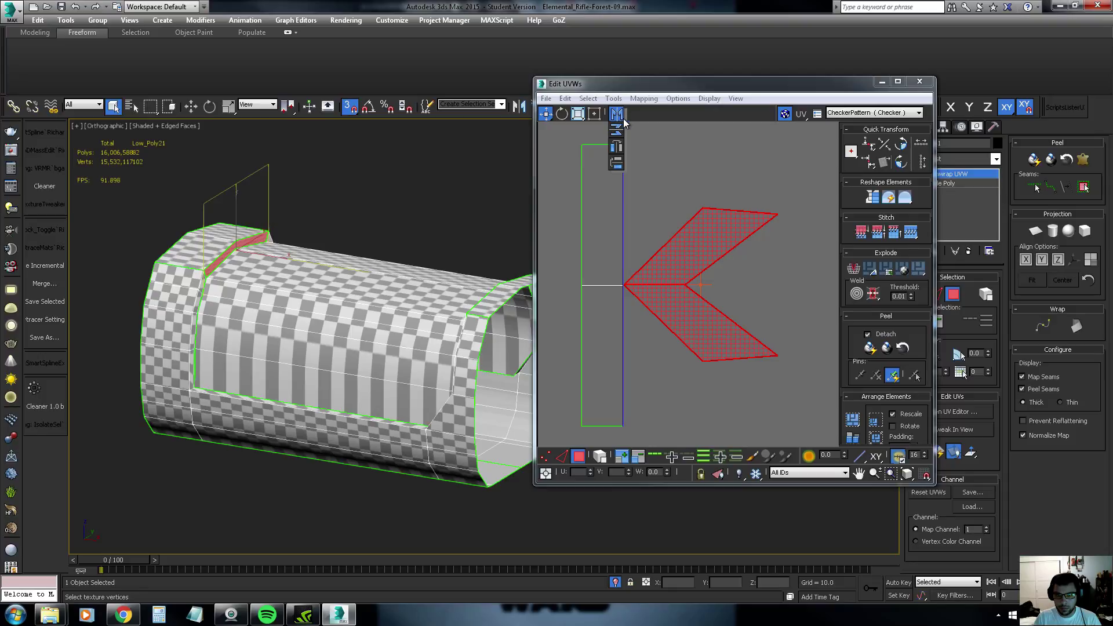
click(617, 133)
click(618, 117)
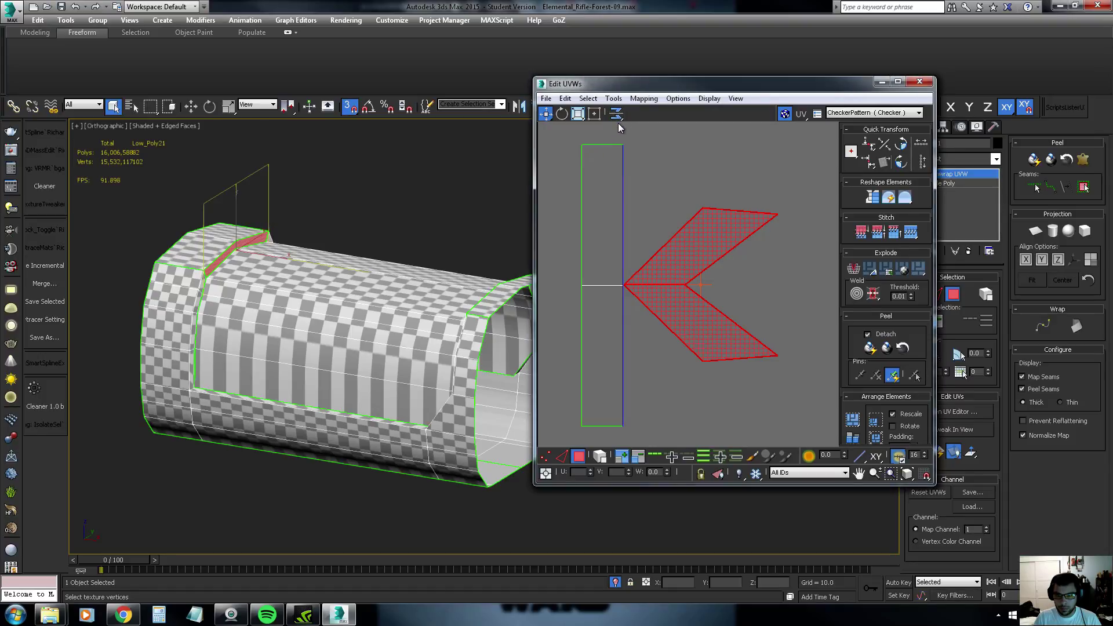
Snap the chevron's top vertex onto the strip's top corner with Ctrl+W
key(1)
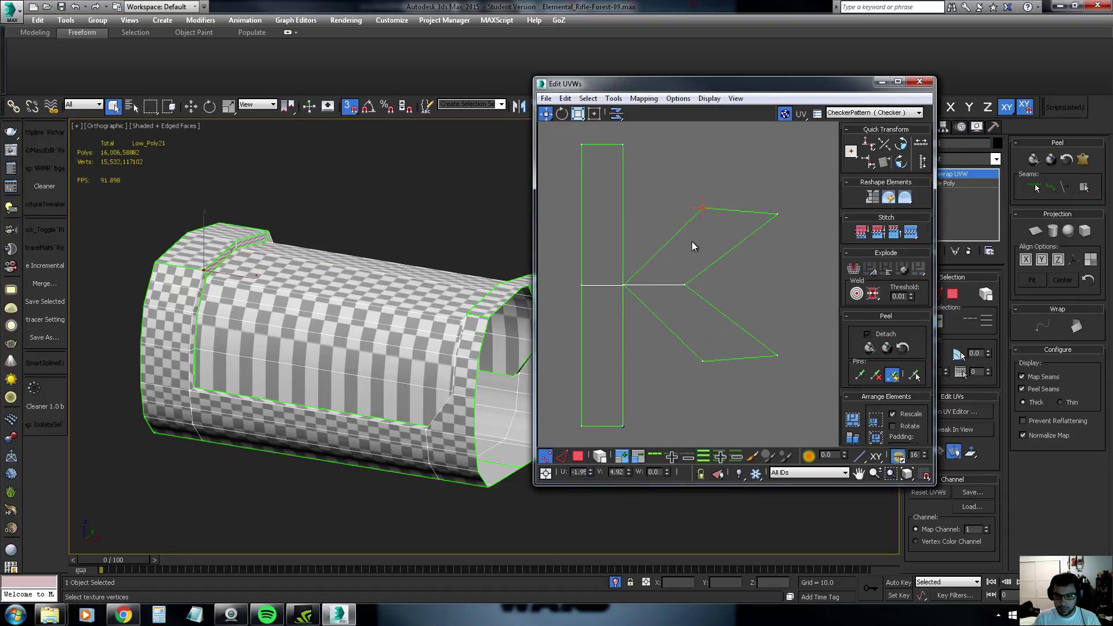
key(3)
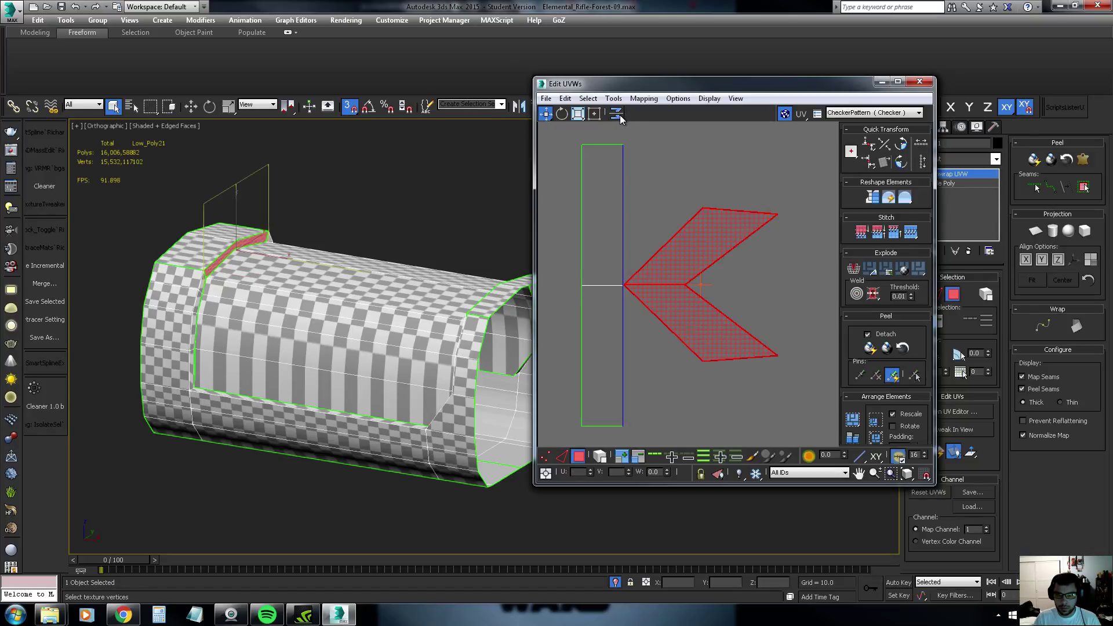
click(619, 118)
key(1)
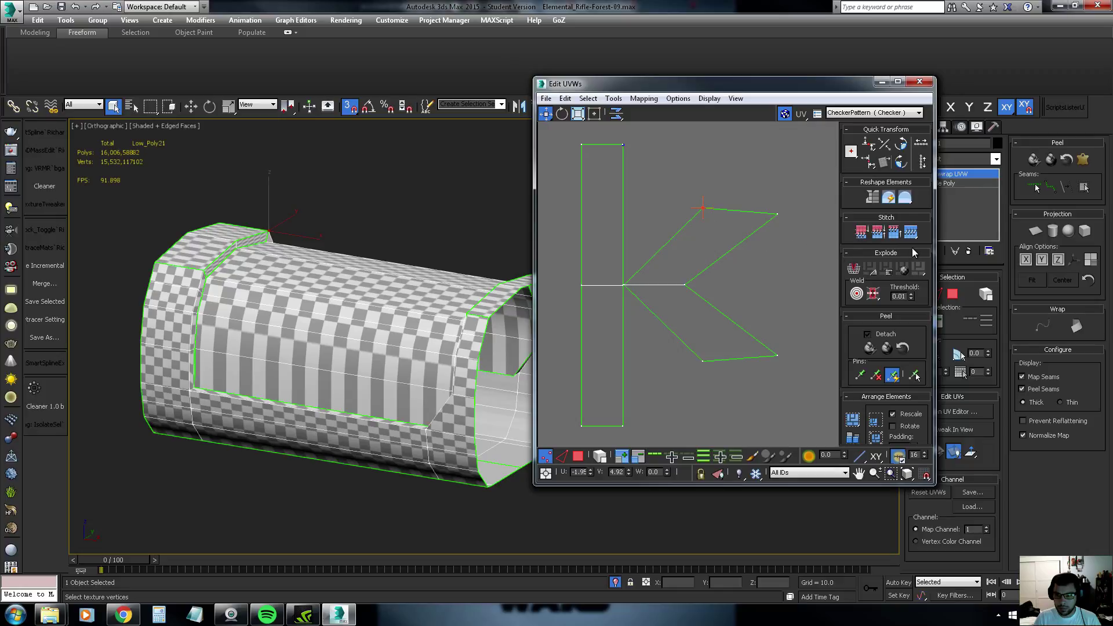
key(ctrl+w)
Stitch the lower chevron vertex to the strip's corner and align the three tip vertices vertically
click(702, 361)
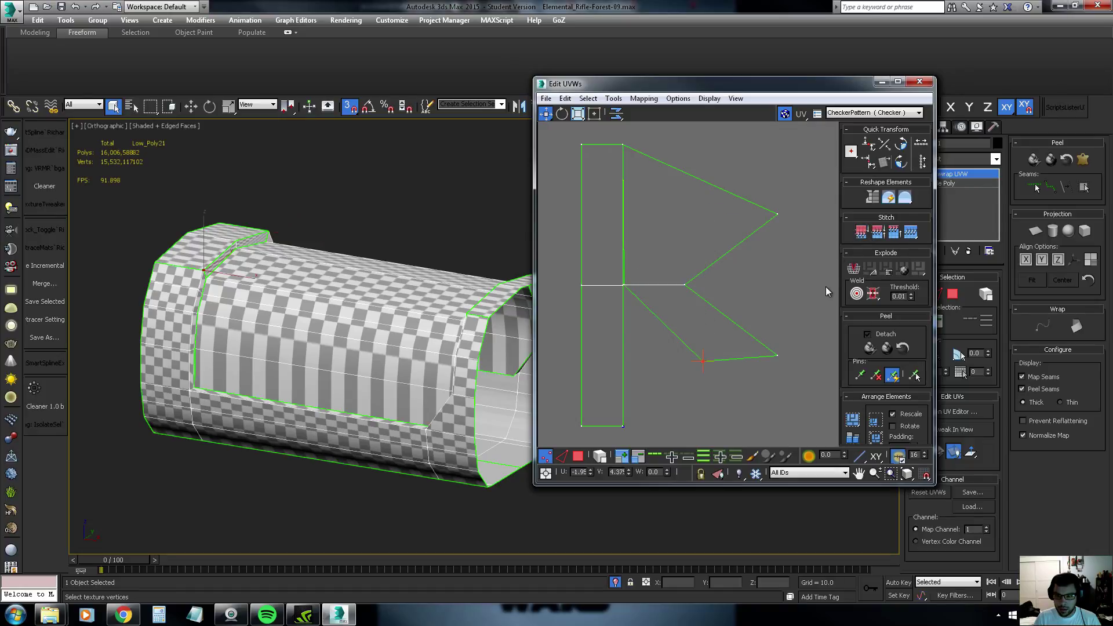
click(862, 232)
click(778, 214)
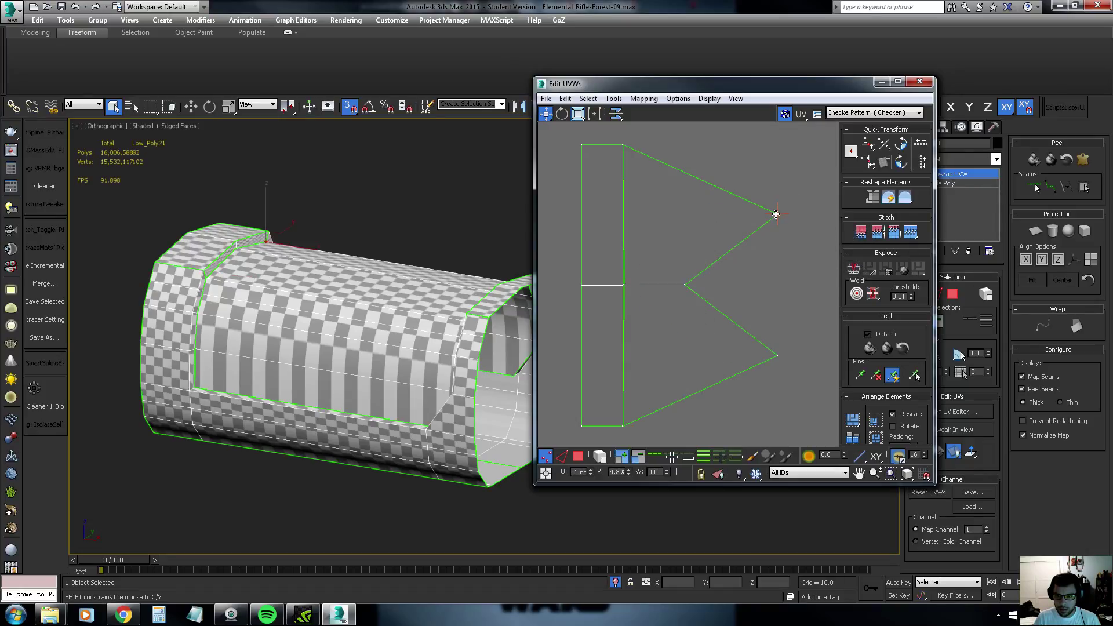
drag(678, 399, 922, 160)
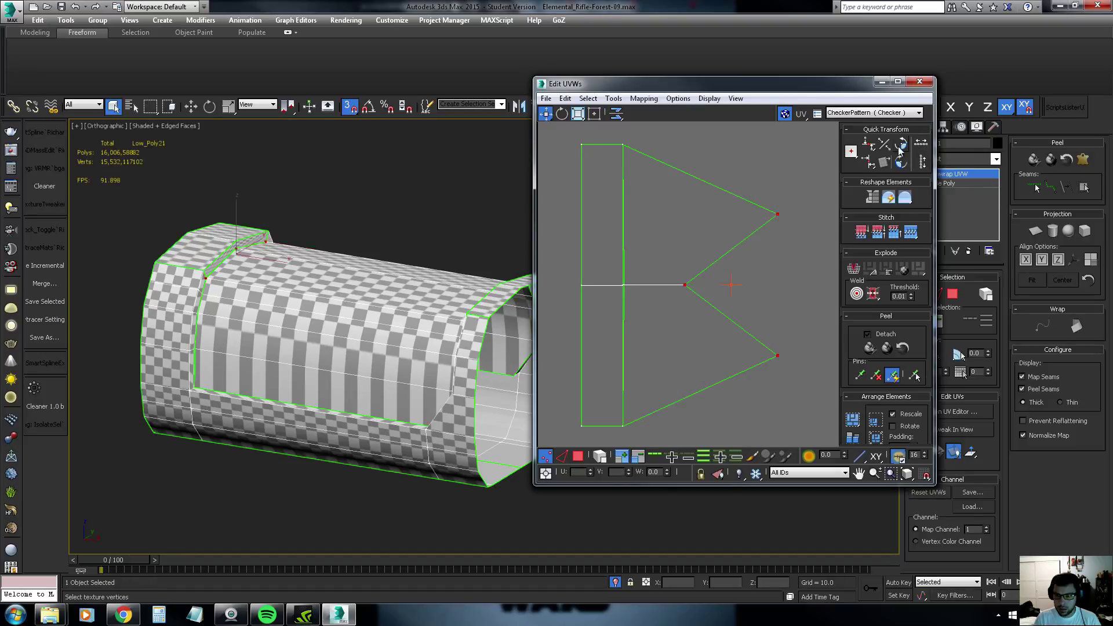
click(868, 161)
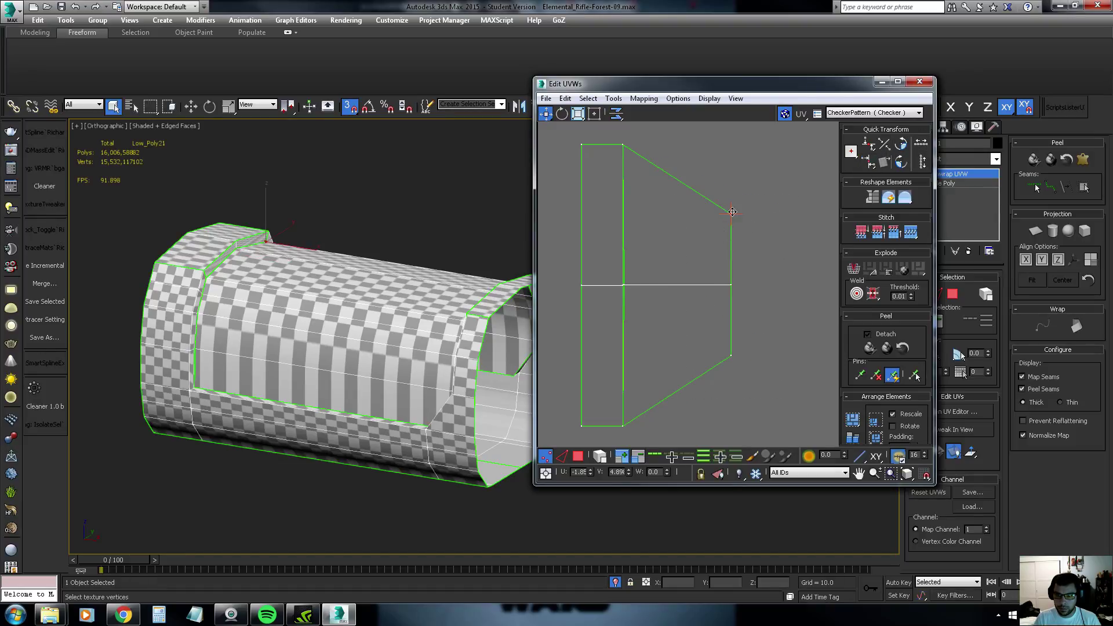
Pull the top-right and bottom-right corners out to square the island into a rectangle
drag(731, 216, 746, 147)
click(731, 355)
drag(731, 355, 731, 425)
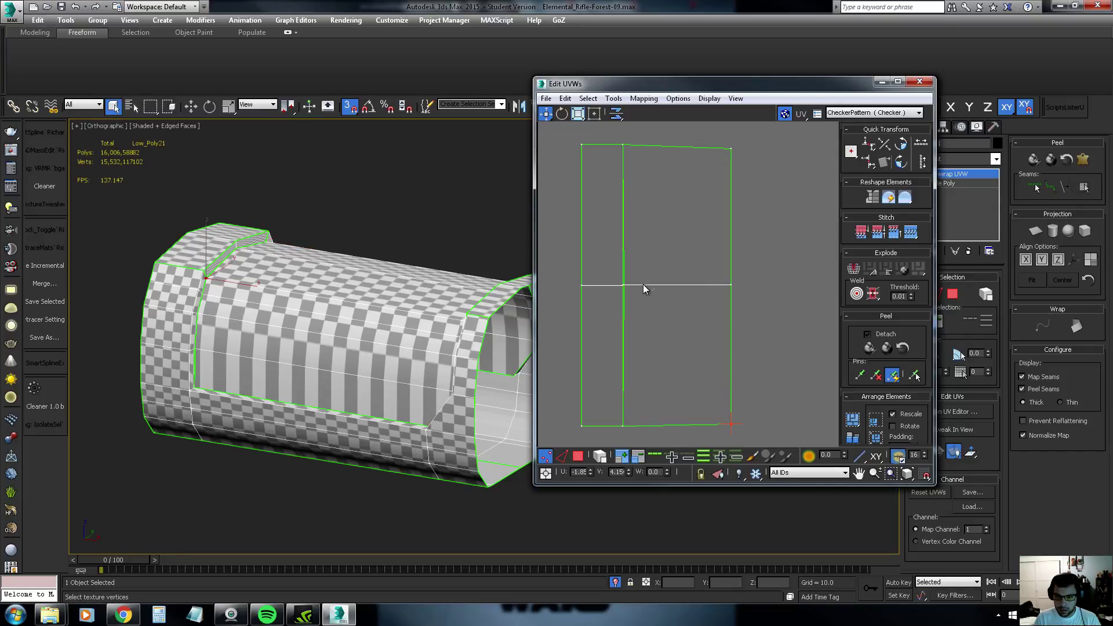
click(623, 284)
scroll(631, 300, up, 5)
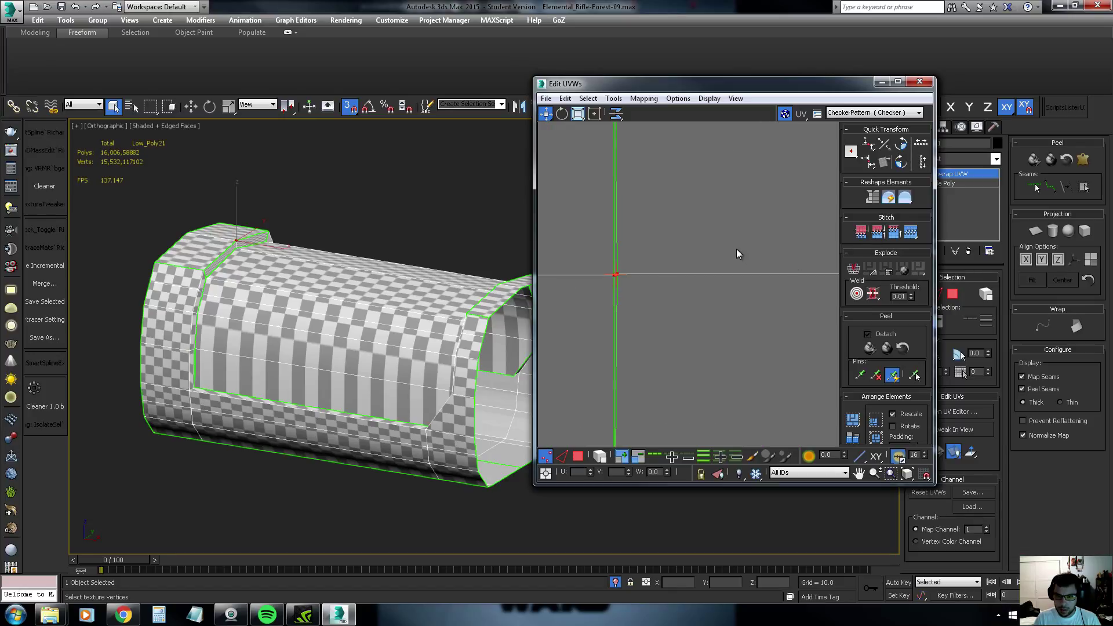
drag(615, 274, 618, 272)
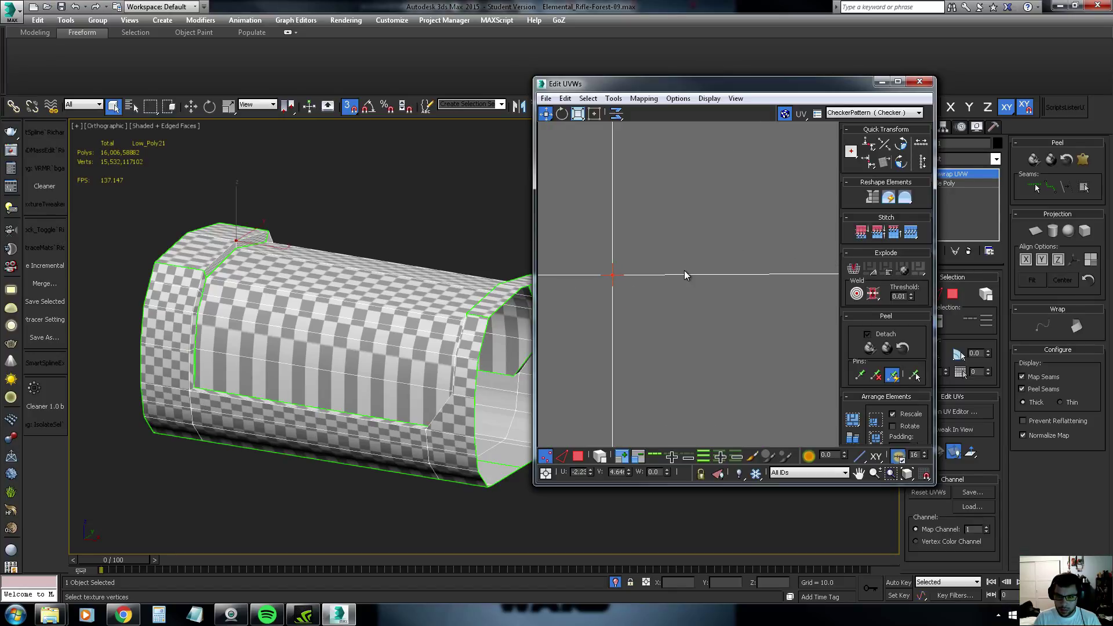
Pull the rectangle's right edge inward, narrowing it into a thin strip
scroll(667, 272, down, 5)
mouse_move(260, 261)
middle_down()
mouse_move(264, 276)
mouse_move(204, 250)
middle_up()
scroll(224, 250, up, 5)
mouse_move(688, 302)
mouse_down()
mouse_move(698, 226)
mouse_move(666, 233)
mouse_up()
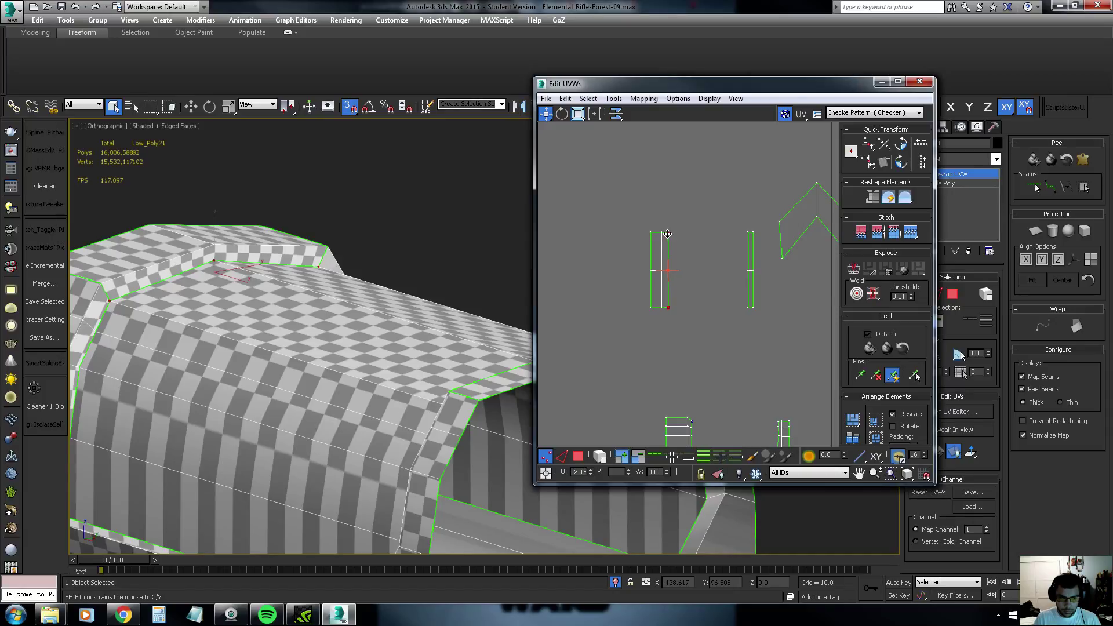
Box-select the thin island's three left-edge vertices and drag them left to widen it
scroll(667, 234, up, 4)
click(670, 233)
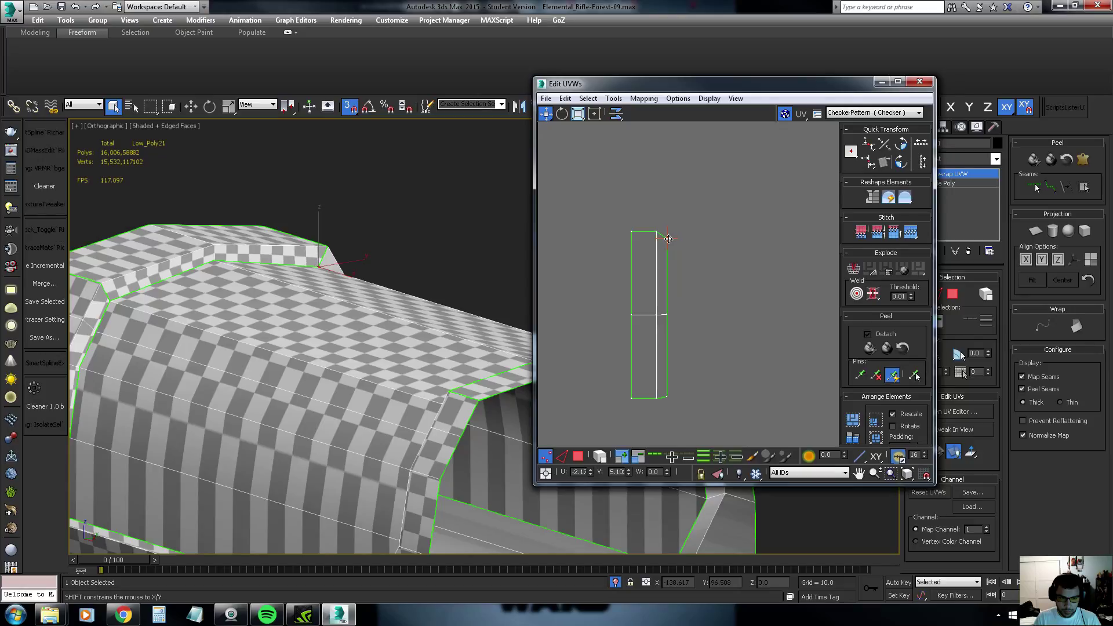
click(665, 396)
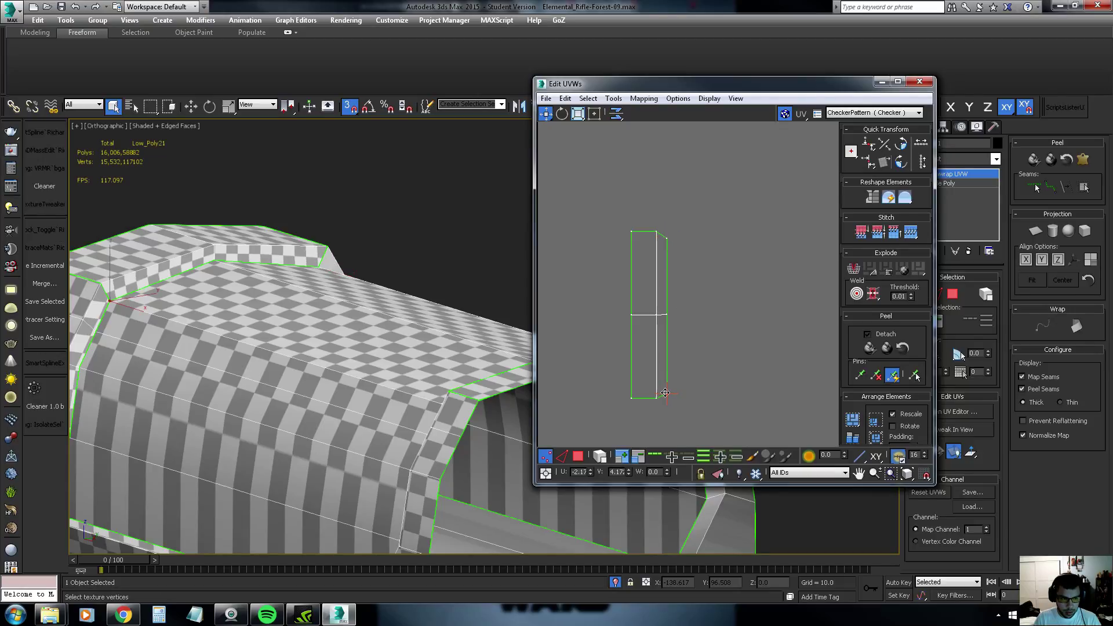
alt+middle_drag(197, 191, 259, 270)
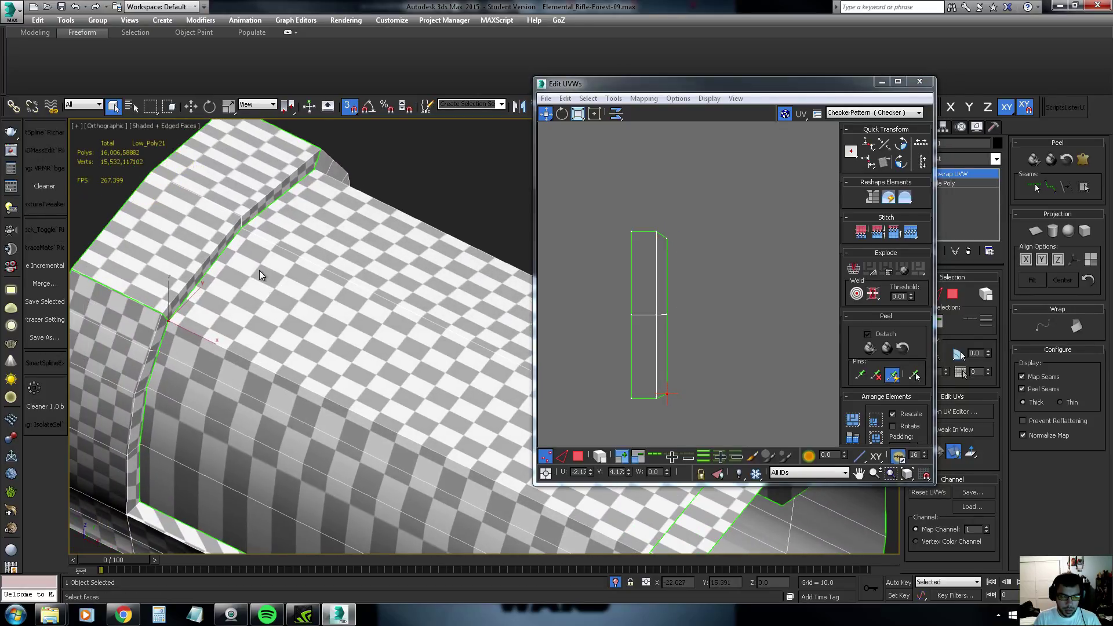
click(597, 295)
drag(624, 213, 684, 259)
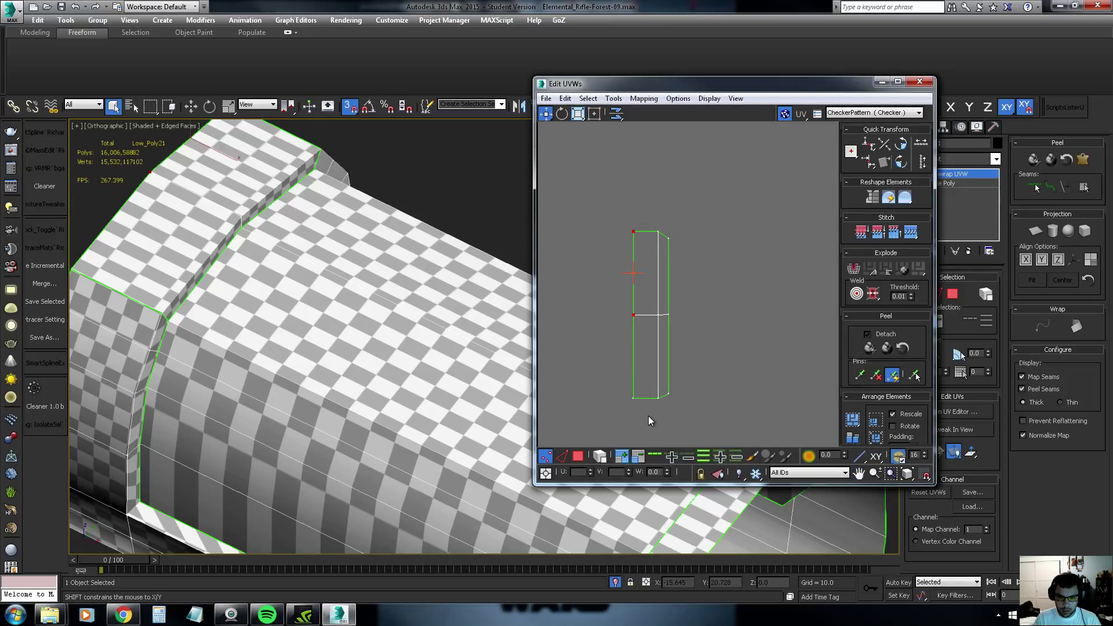
drag(630, 315, 583, 316)
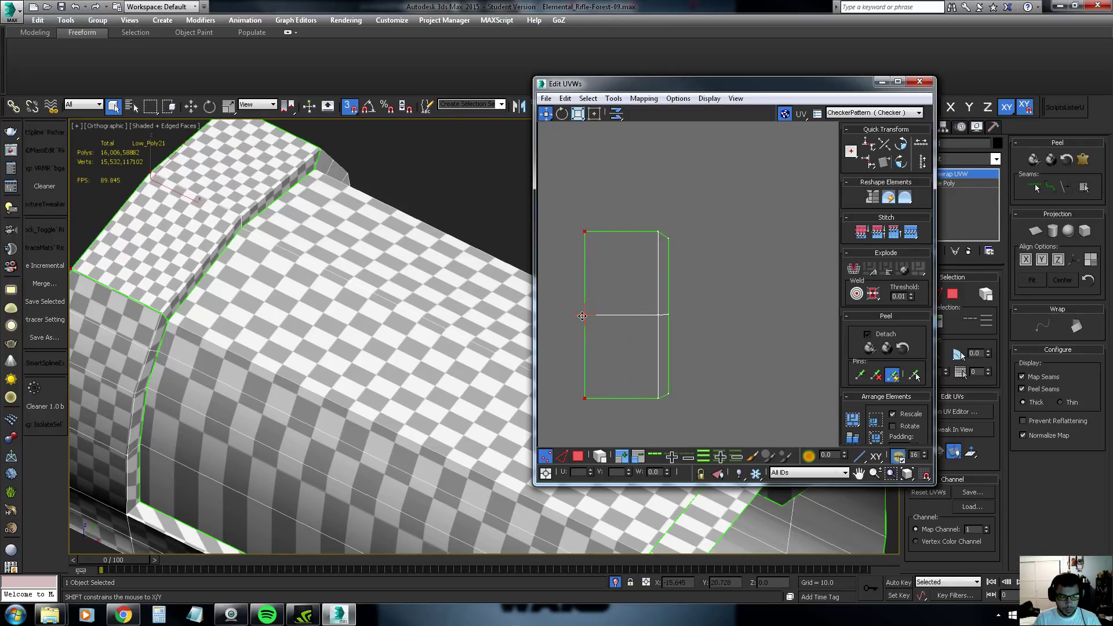
mouse_move(555, 318)
alt+middle_down()
mouse_move(368, 290)
mouse_move(376, 338)
mouse_move(338, 261)
mouse_move(348, 255)
alt+middle_up()
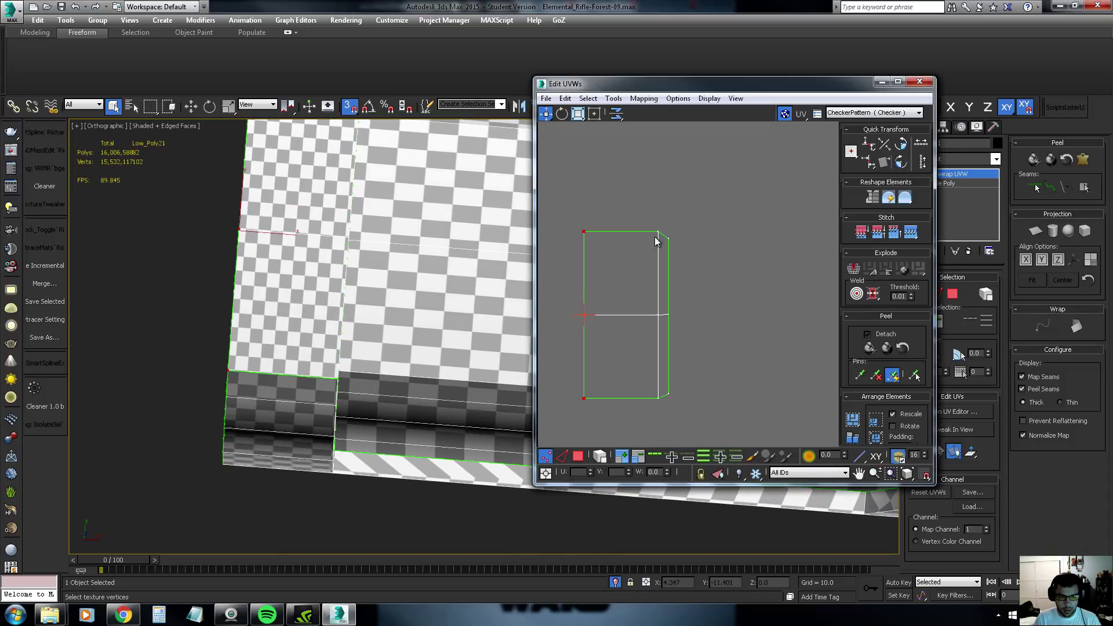
scroll(269, 301, down, 2)
In Top view, raise the rectangle island's top-edge vertices so its halves are even
key(t)
key(z)
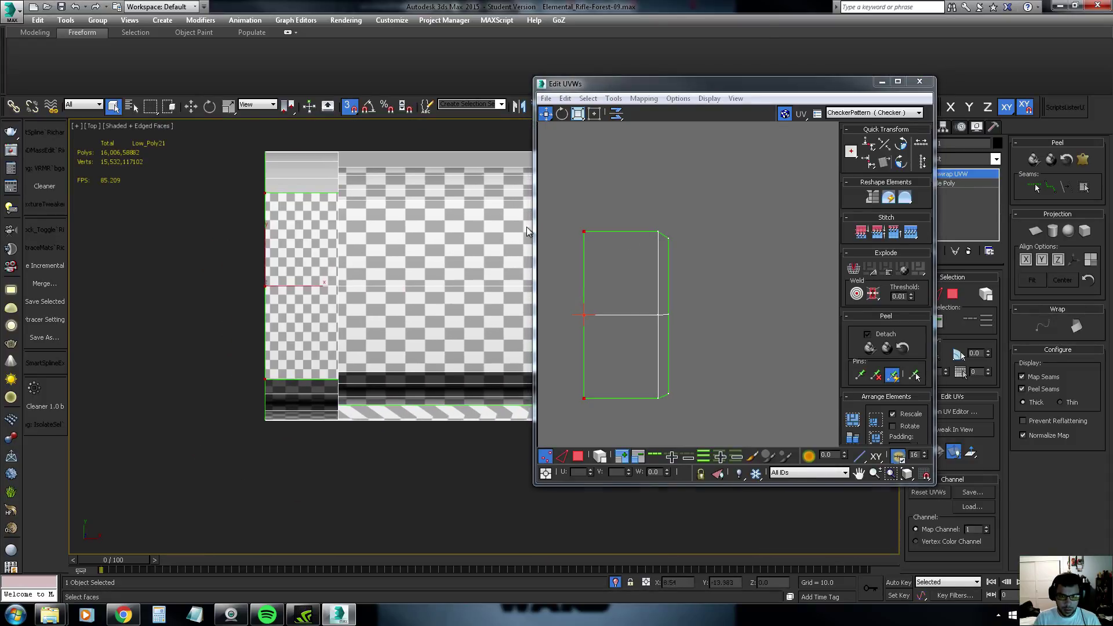
mouse_move(676, 224)
mouse_down()
mouse_move(580, 247)
mouse_move(585, 218)
mouse_up()
mouse_move(678, 385)
mouse_down()
mouse_move(564, 402)
mouse_move(583, 416)
mouse_up()
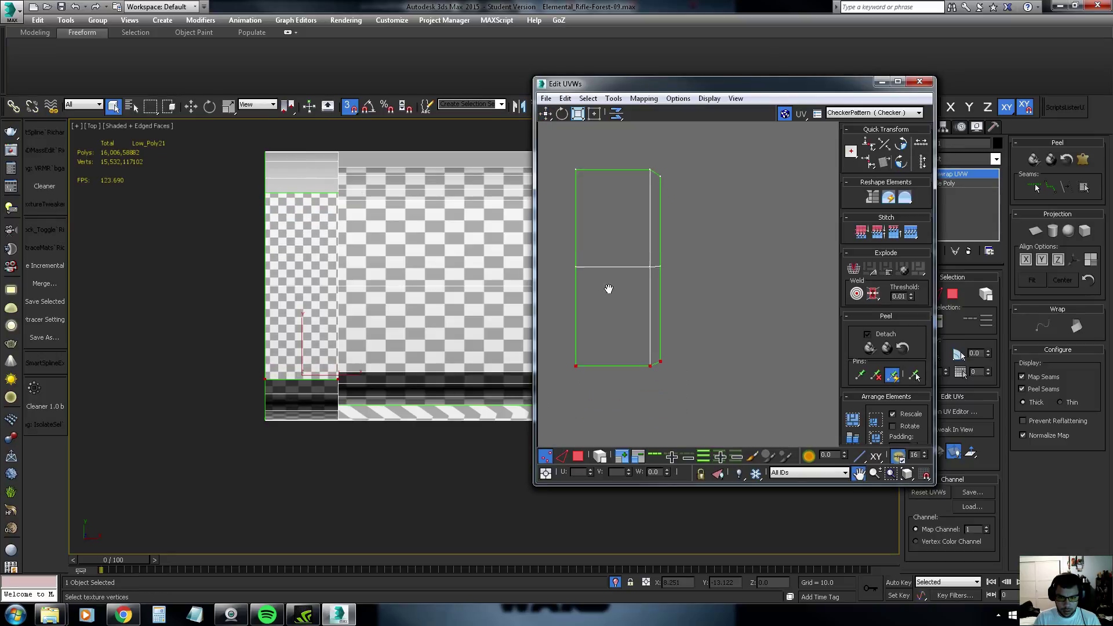
scroll(648, 343, down, 3)
Select the whole rectangle island as faces and scale it down
drag(648, 342, 592, 216)
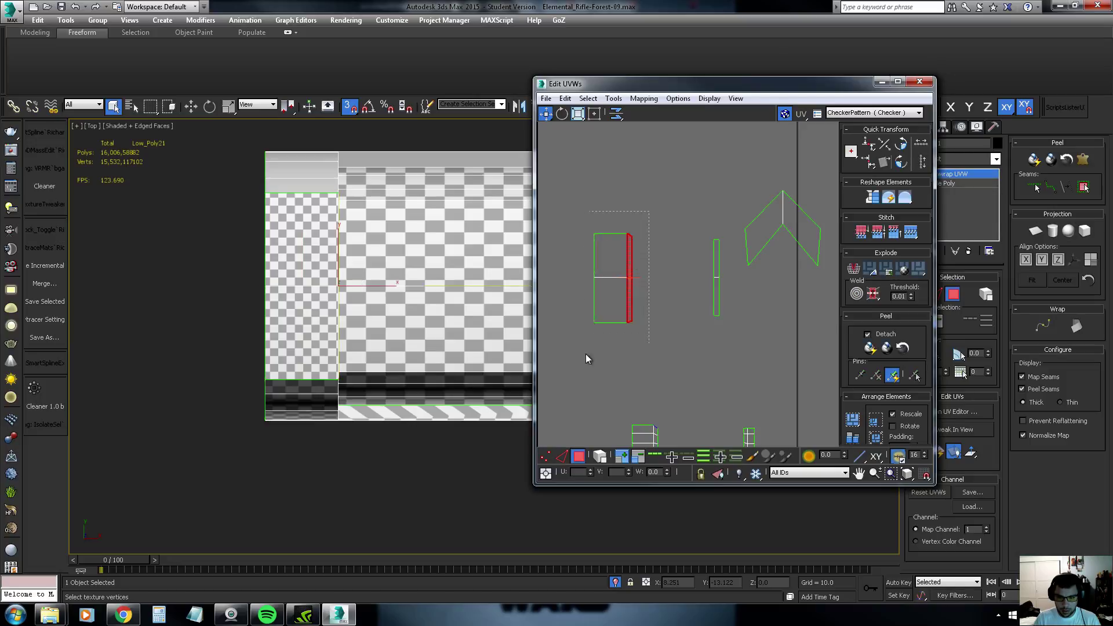
key(3)
drag(612, 298, 649, 398)
middle_drag(649, 399, 623, 313)
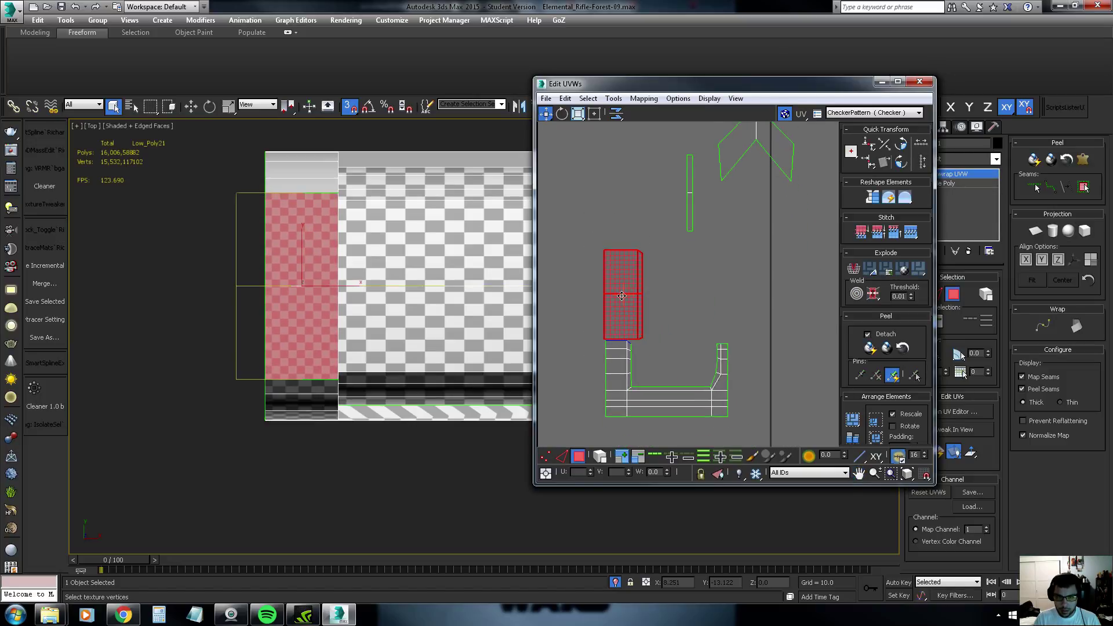
scroll(636, 272, up, 2)
drag(634, 276, 624, 330)
Move the scaled rectangle island just above the U-shaped island and deselect it
click(546, 113)
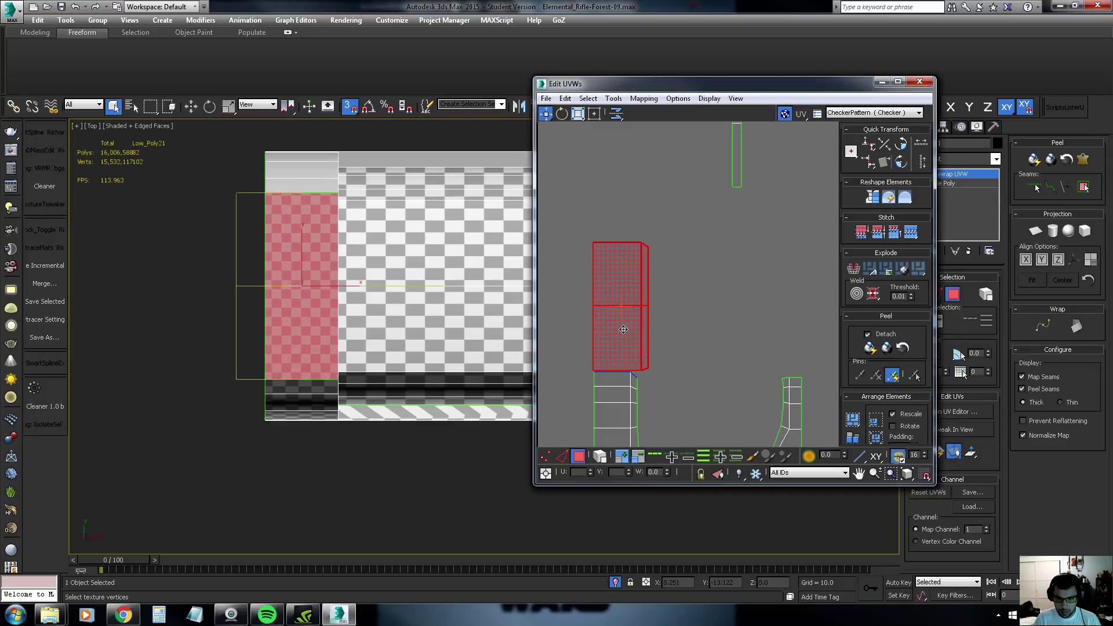
middle_drag(624, 330, 606, 263)
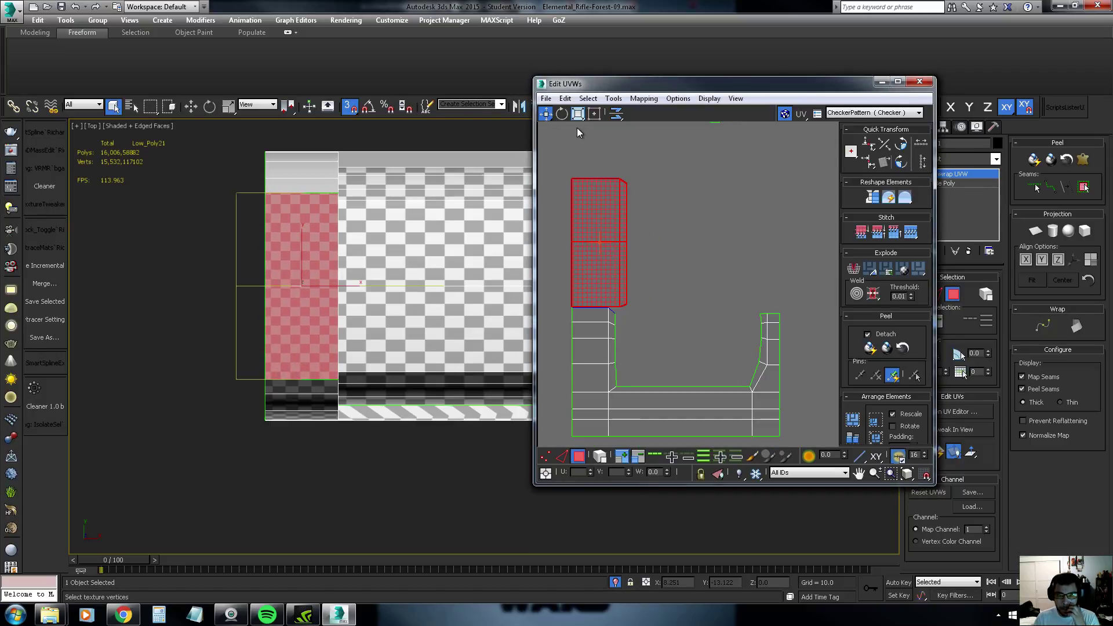
drag(606, 207, 595, 214)
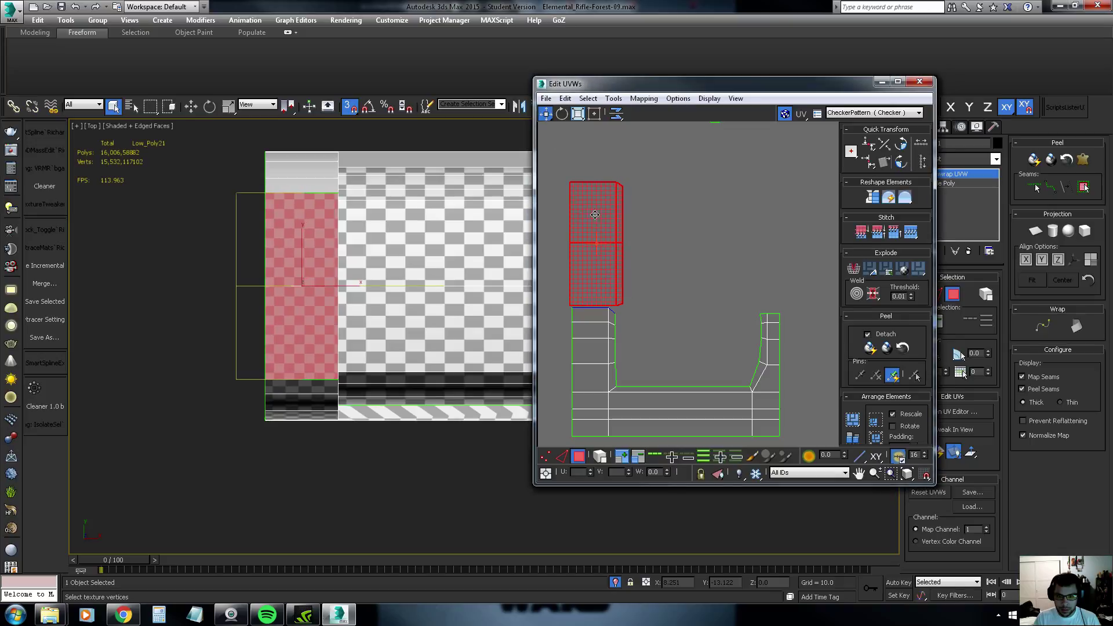
scroll(615, 243, down, 4)
click(646, 226)
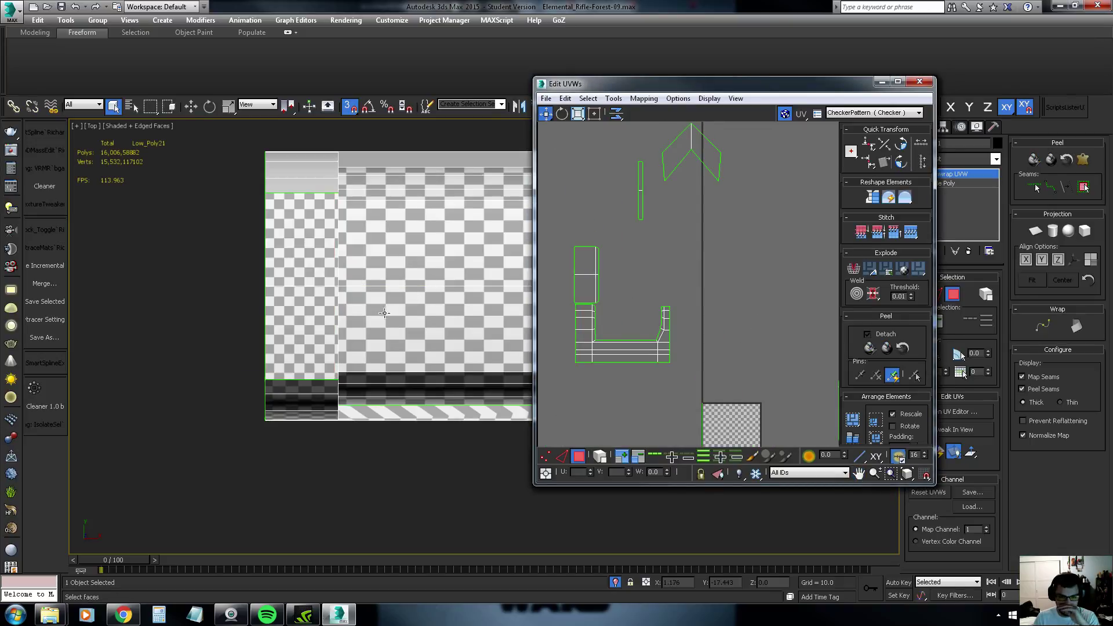
Select the faces of the mesh's thin upright end band and frame the UV islands
scroll(385, 313, down, 3)
middle_drag(499, 255, 434, 290)
scroll(434, 290, up, 2)
click(420, 295)
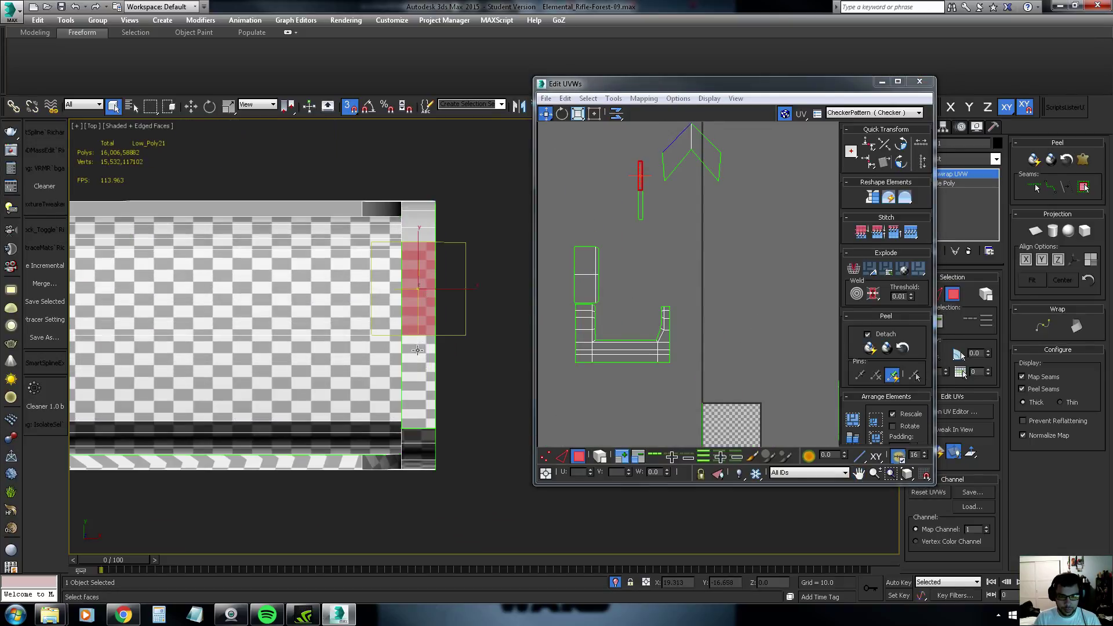
ctrl+click(417, 349)
middle_drag(628, 218, 617, 257)
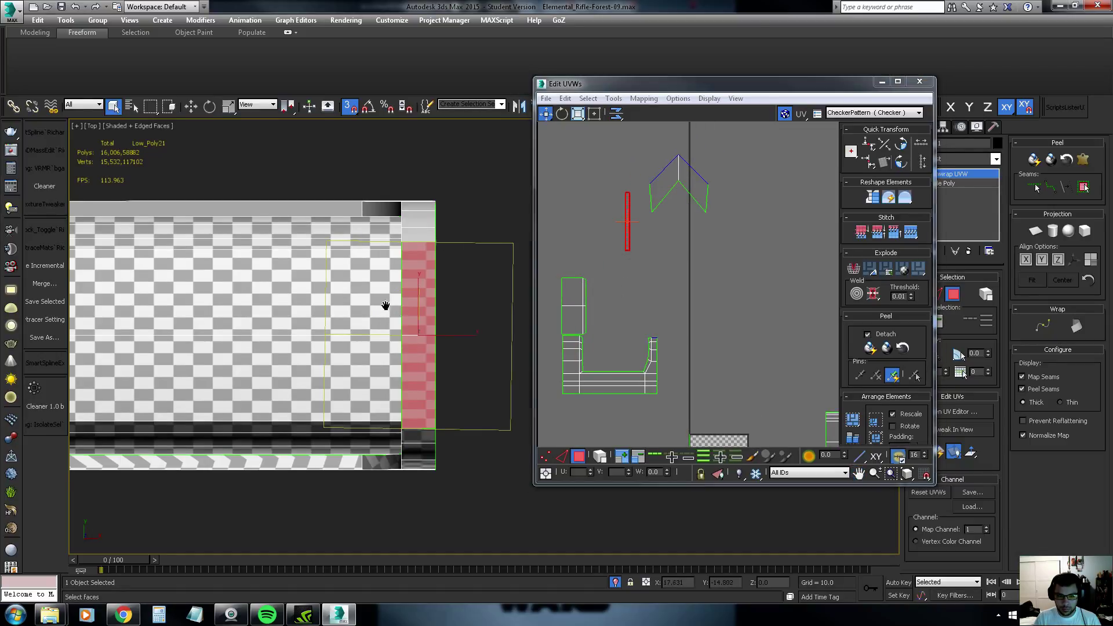
scroll(386, 304, down, 2)
scroll(397, 312, down, 2)
scroll(396, 312, down, 2)
scroll(397, 312, down, 1)
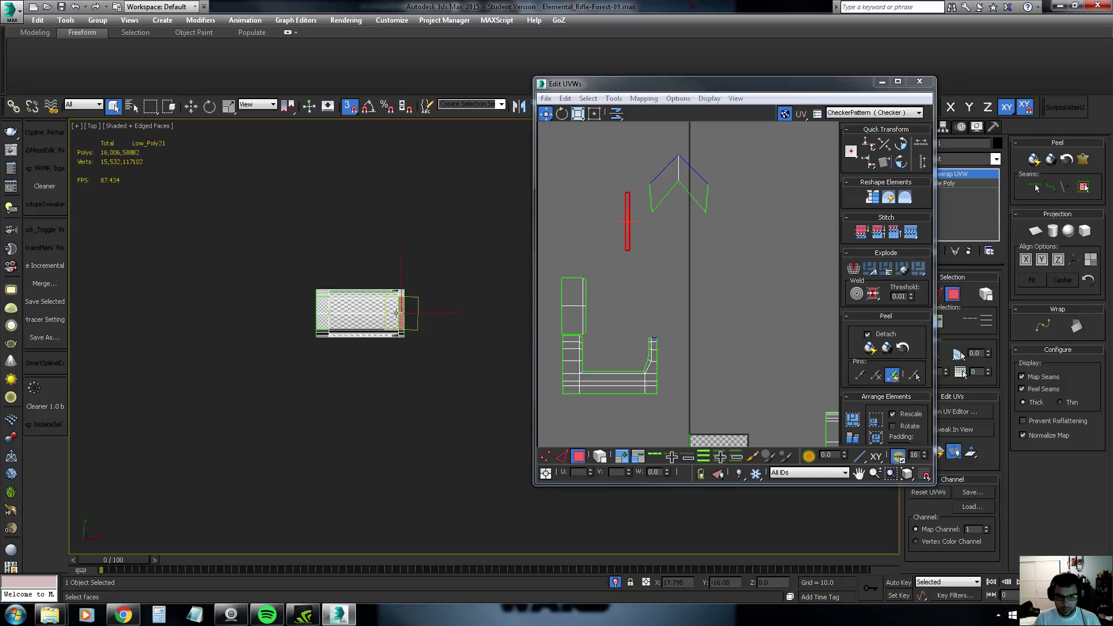
scroll(396, 313, up, 5)
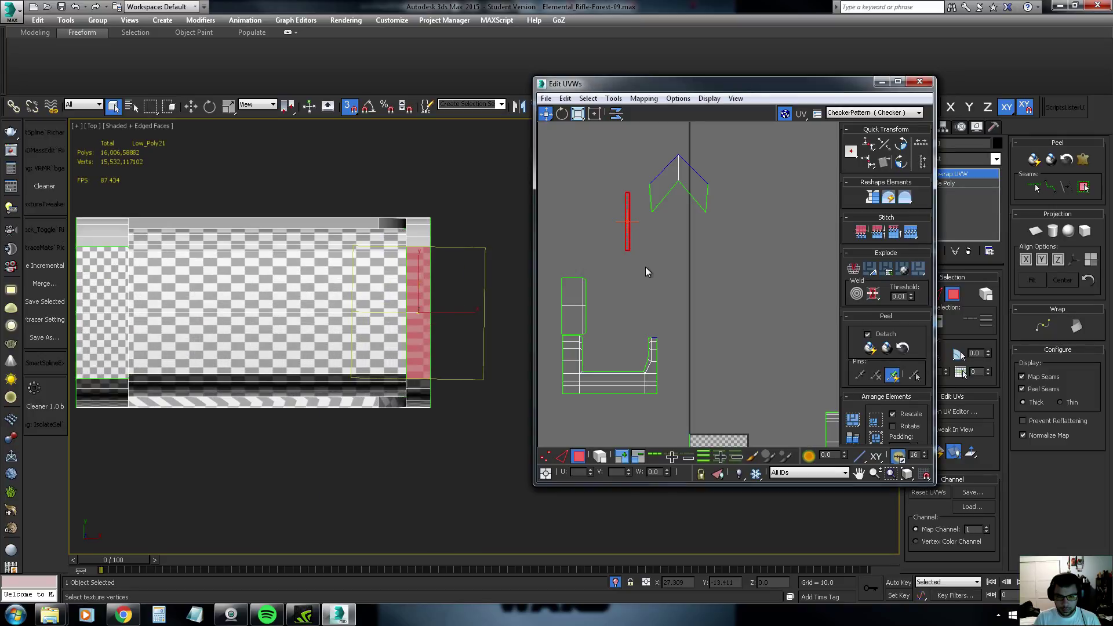
middle_drag(645, 266, 645, 283)
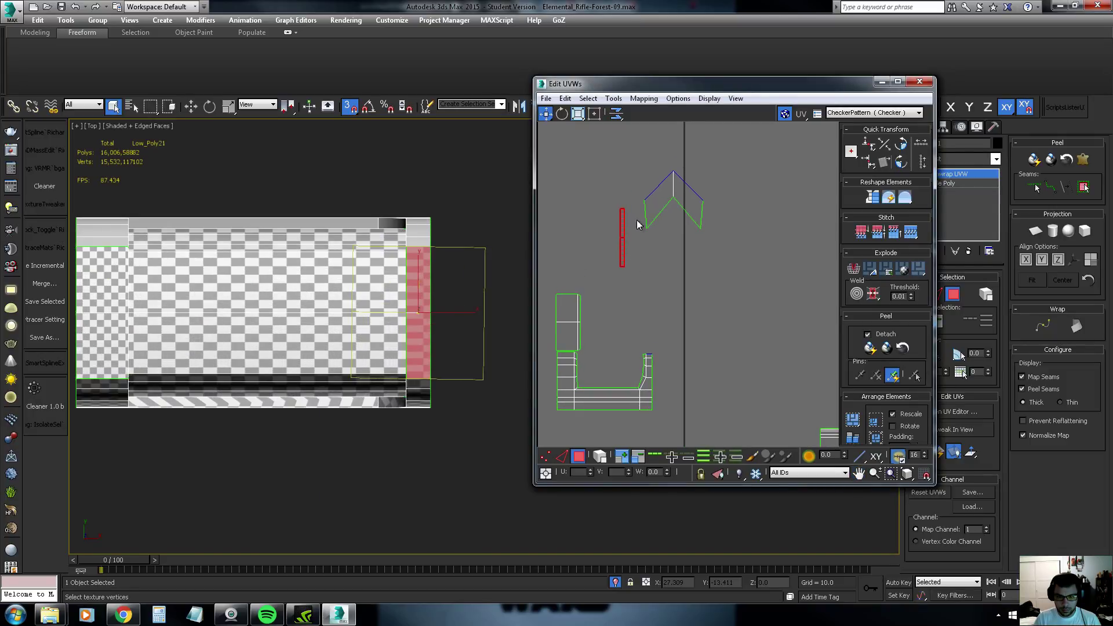
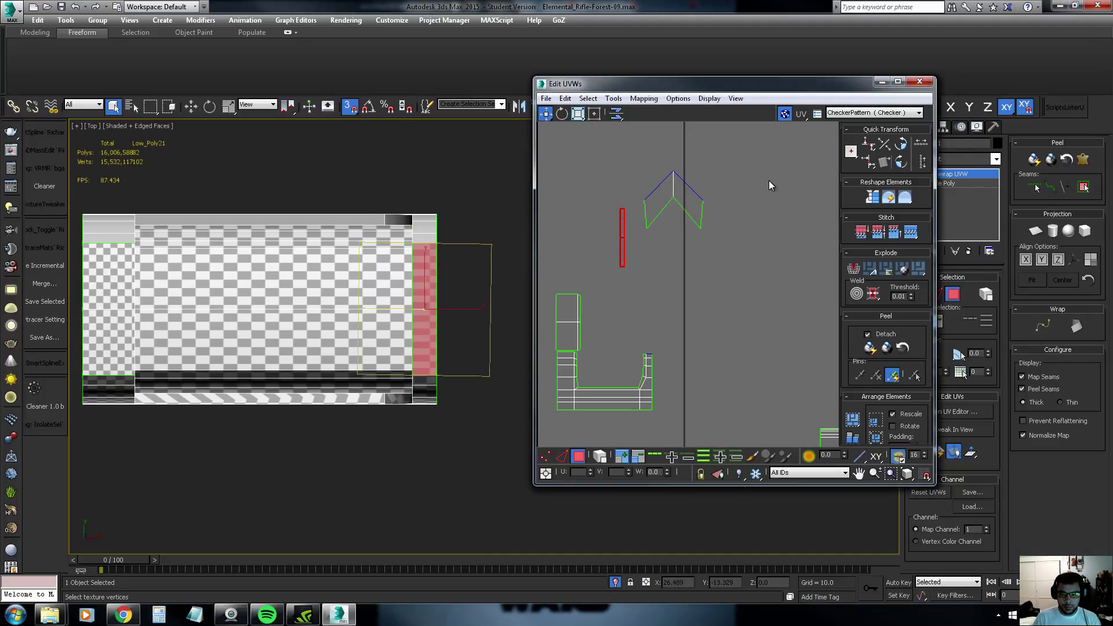
Select the chevron-shaped UV island and move it beside the thin vertical strip
middle_drag(769, 179, 784, 221)
scroll(785, 211, up, 2)
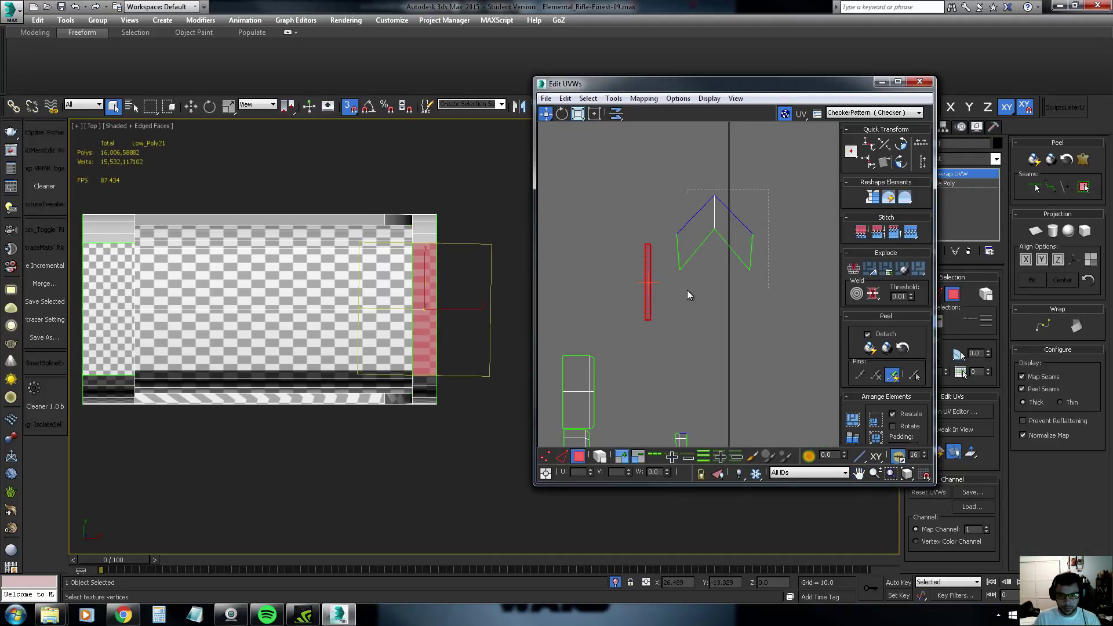
click(706, 245)
drag(695, 240, 609, 265)
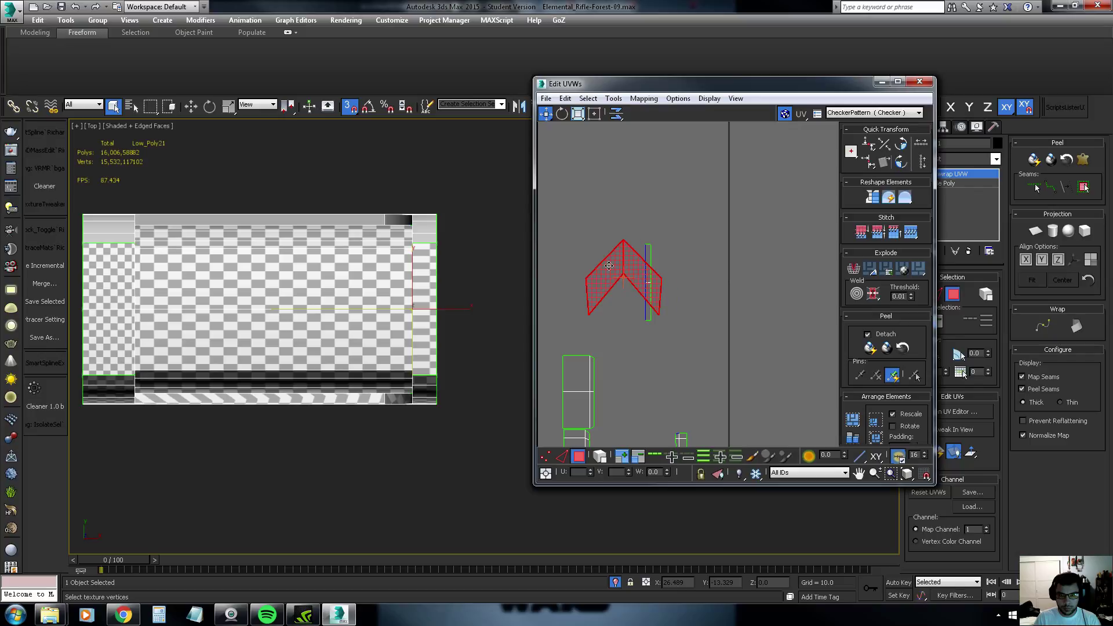
Rotate the chevron 90° to point right and slide its tip against the strip
click(901, 162)
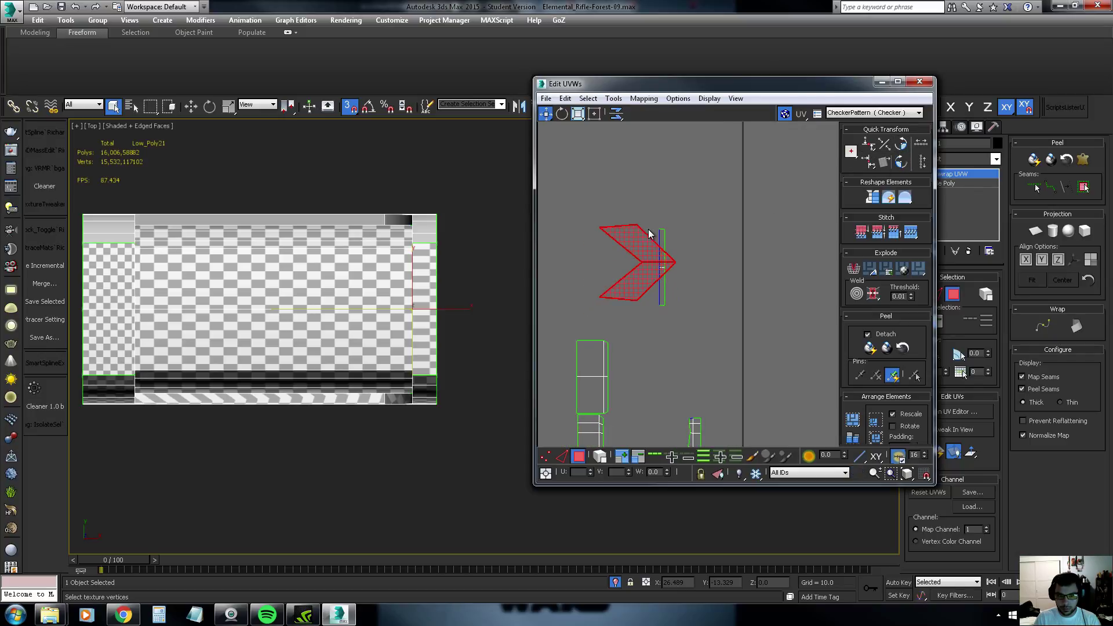
scroll(644, 250, up, 2)
scroll(615, 261, up, 1)
drag(604, 265, 612, 263)
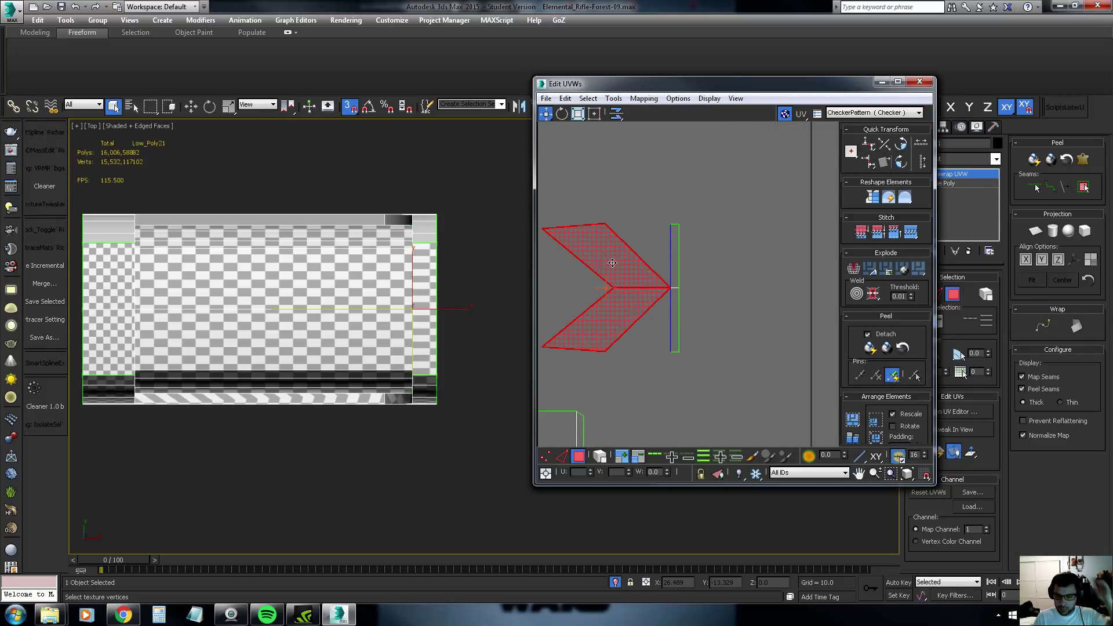
middle_drag(609, 259, 649, 249)
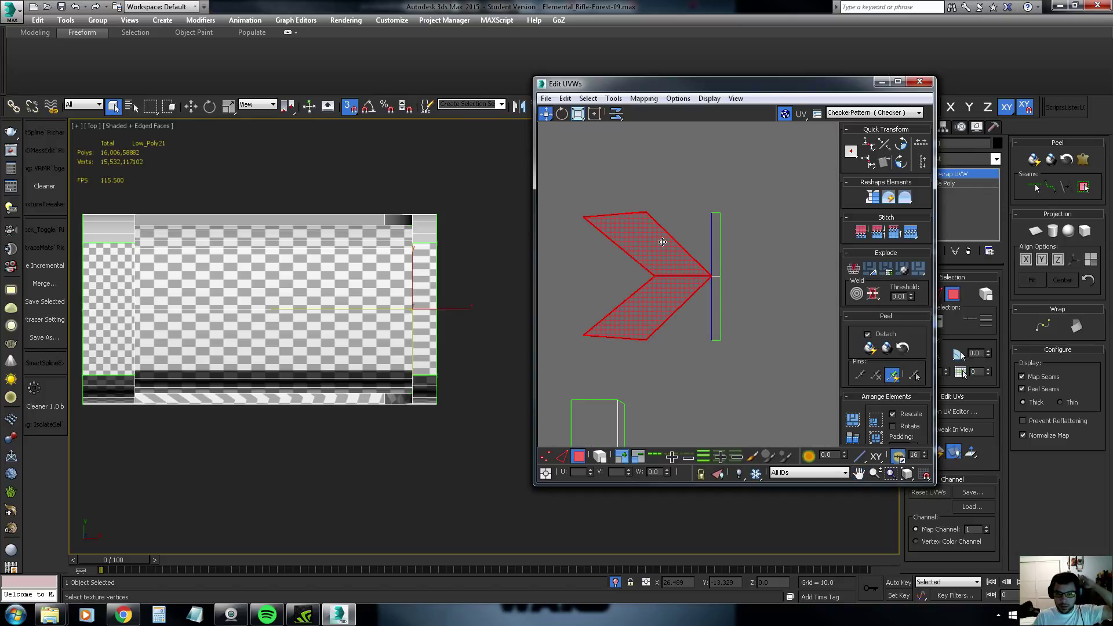
click(665, 217)
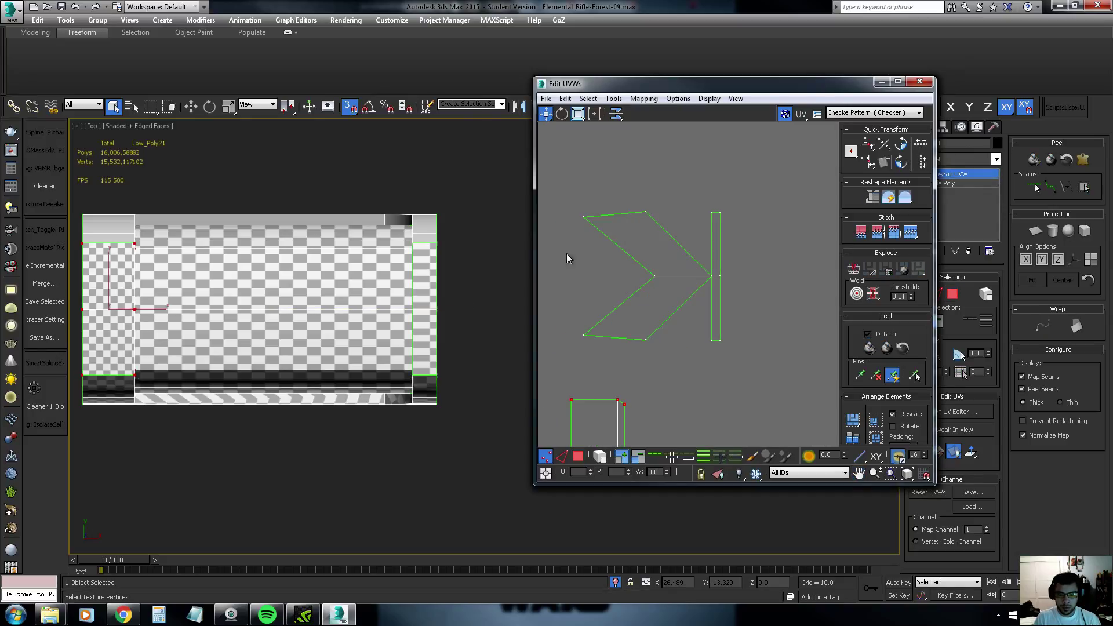
In vertex mode, select the vertex at the chevron–strip junction
key(1)
scroll(716, 276, up, 6)
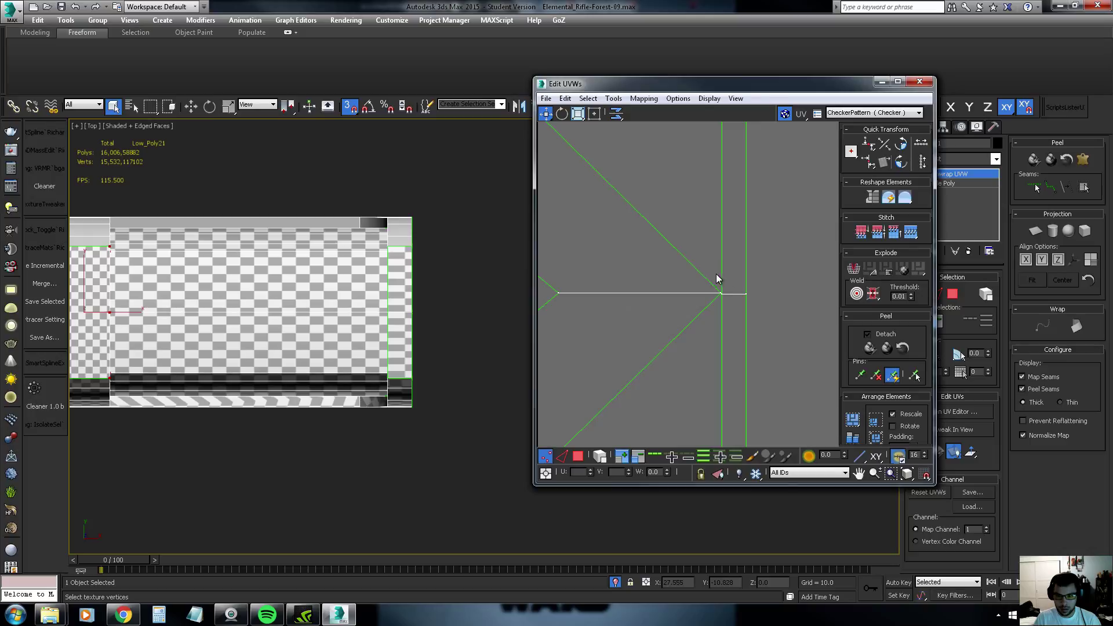
drag(690, 289, 690, 290)
alt+middle_drag(387, 290, 430, 254)
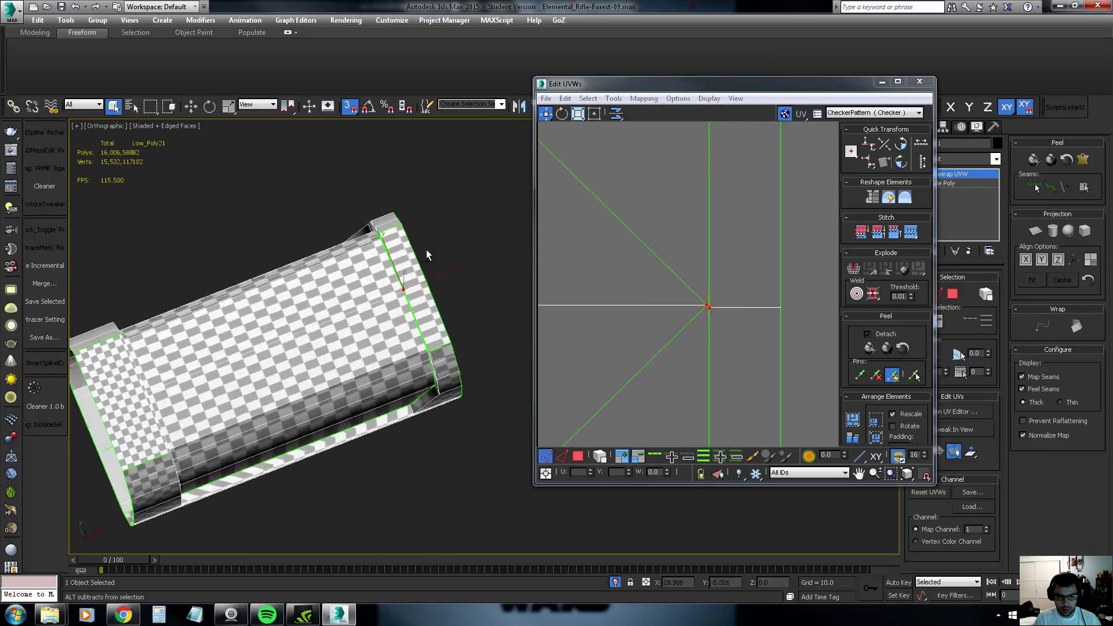
scroll(666, 232, down, 3)
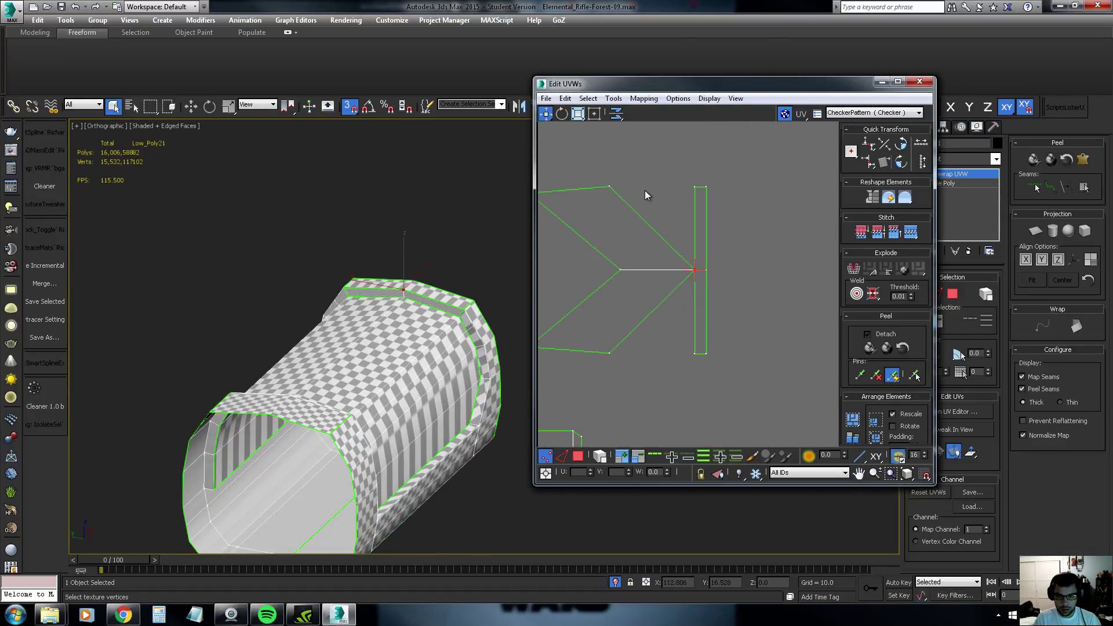
scroll(627, 200, down, 2)
click(607, 207)
scroll(672, 249, up, 1)
click(711, 285)
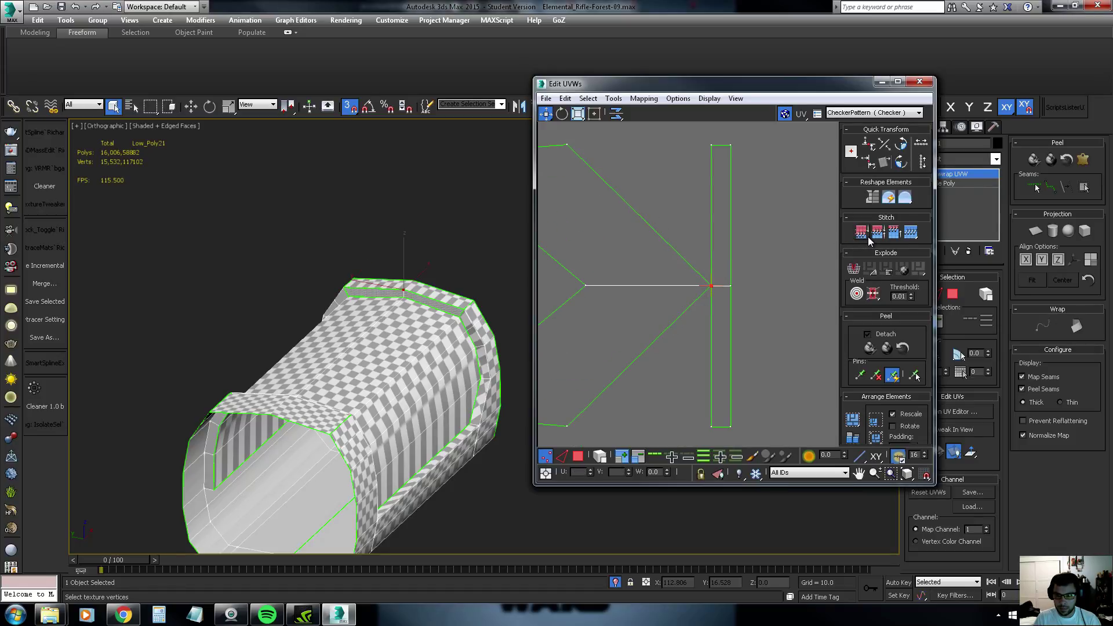
scroll(687, 237, down, 1)
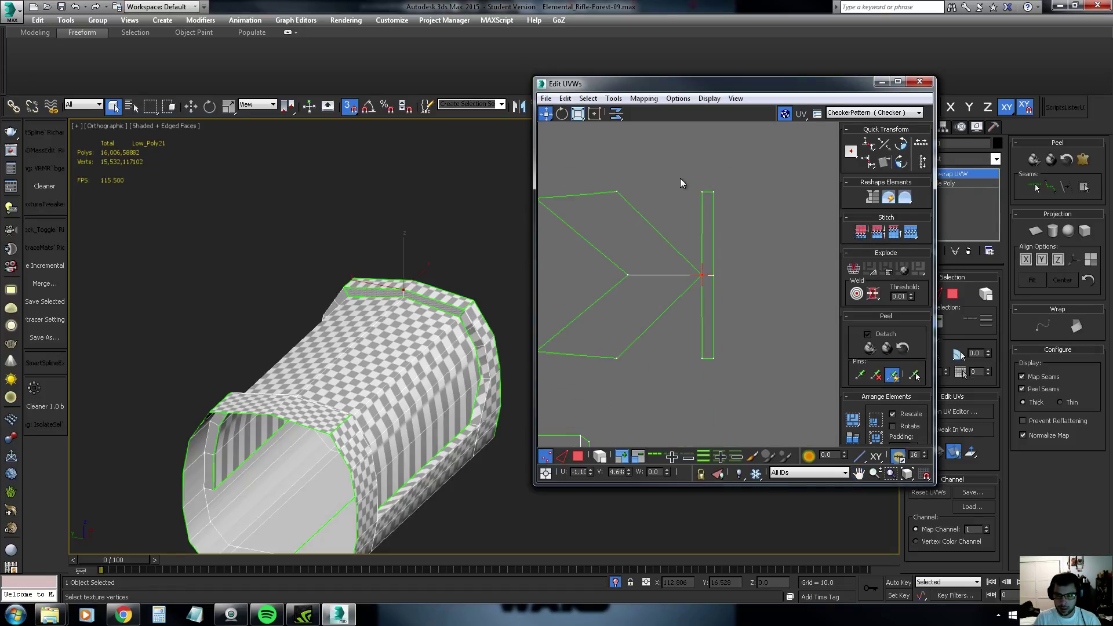
Stitch the chevron's top-left and bottom-left corner vertices to the strip
click(617, 192)
click(880, 236)
click(617, 359)
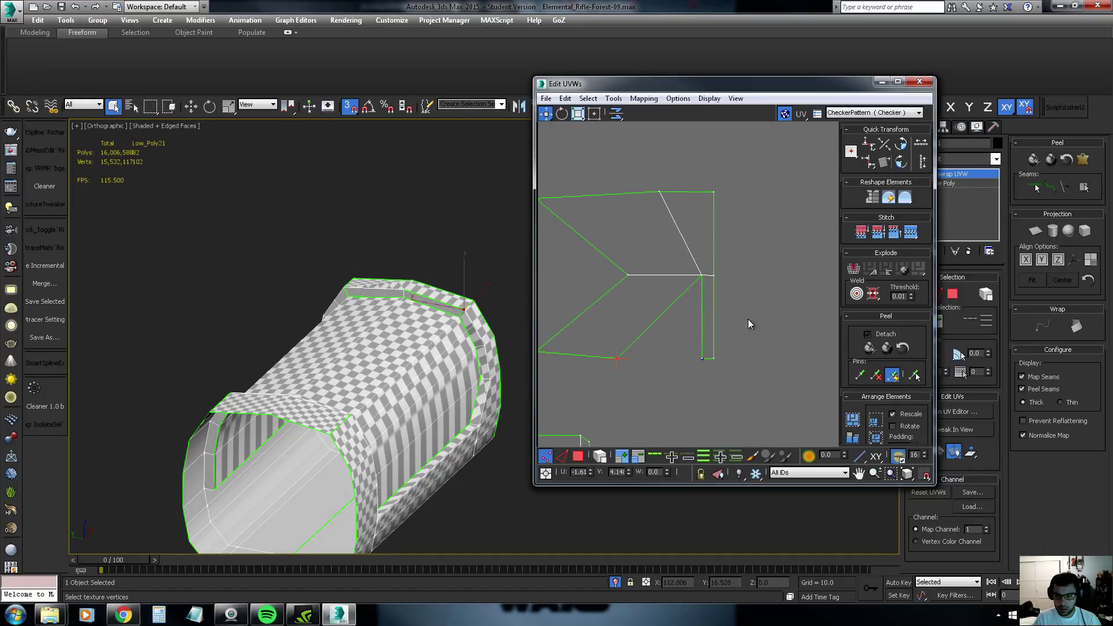
click(879, 232)
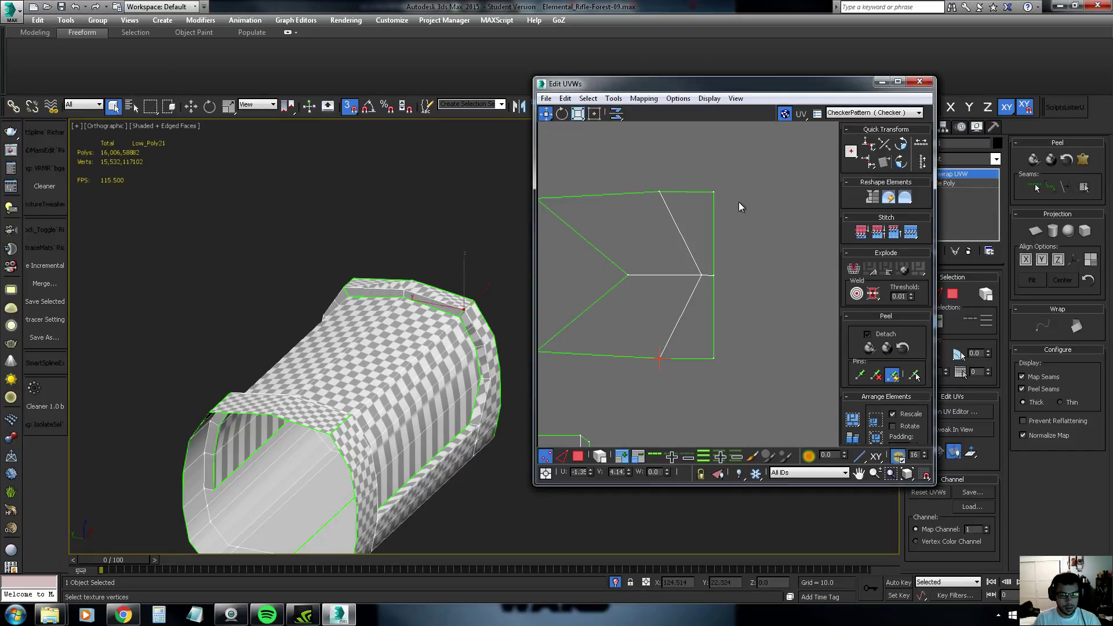
Align the chevron's three left vertices vertically and shift them right
mouse_move(739, 202)
middle_down()
mouse_move(746, 253)
mouse_move(649, 248)
middle_up()
middle_drag(578, 224, 650, 207)
scroll(650, 207, down, 2)
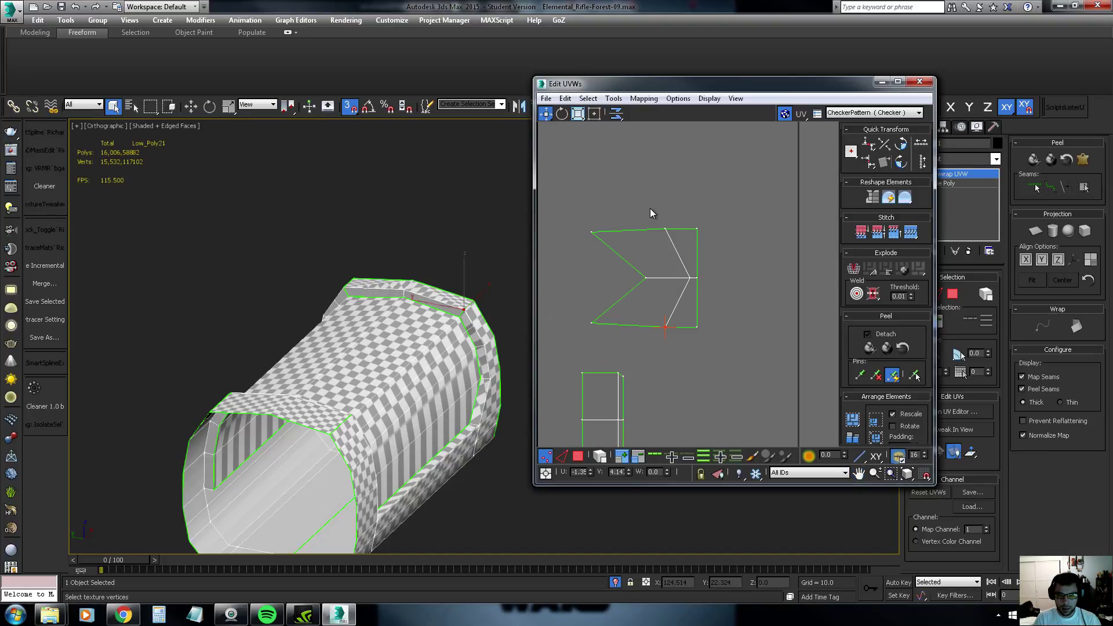
drag(651, 211, 541, 342)
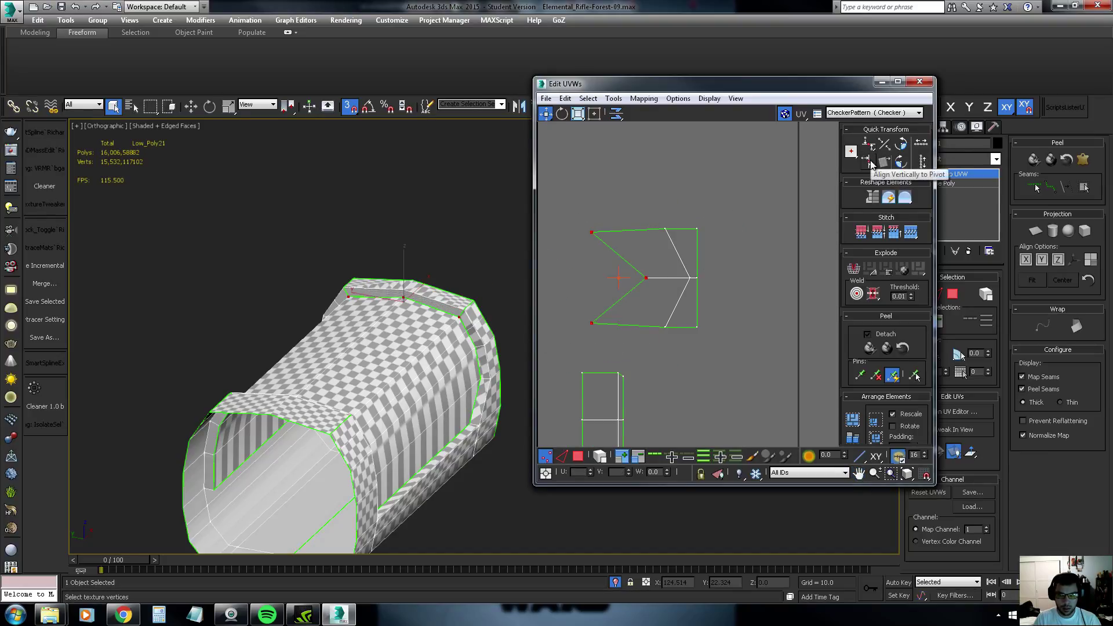
click(870, 163)
scroll(600, 242, up, 2)
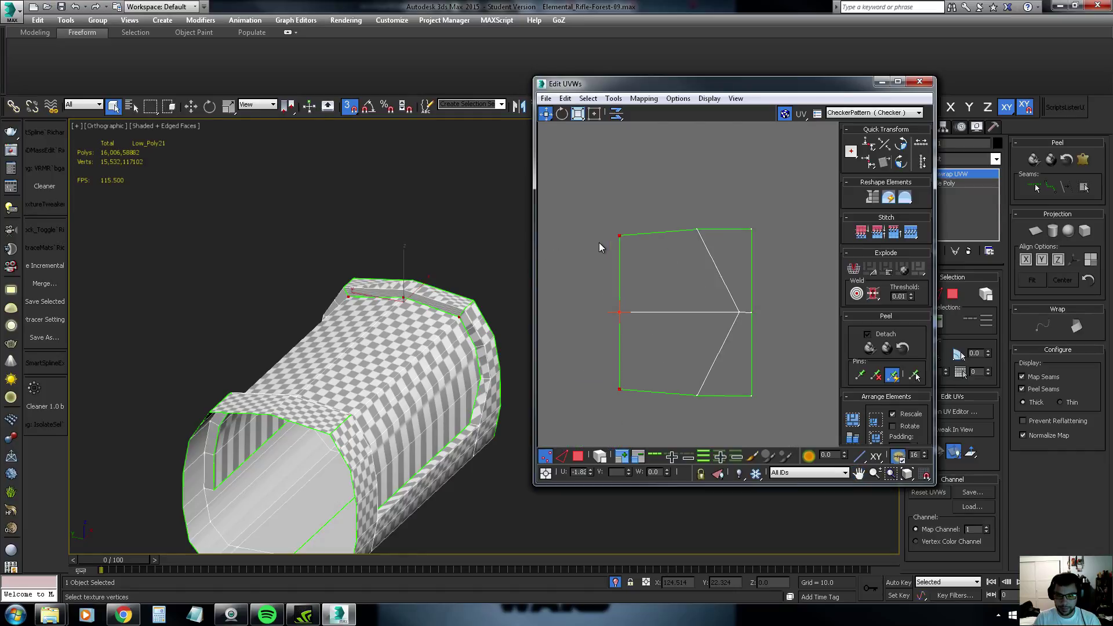
drag(620, 240, 680, 241)
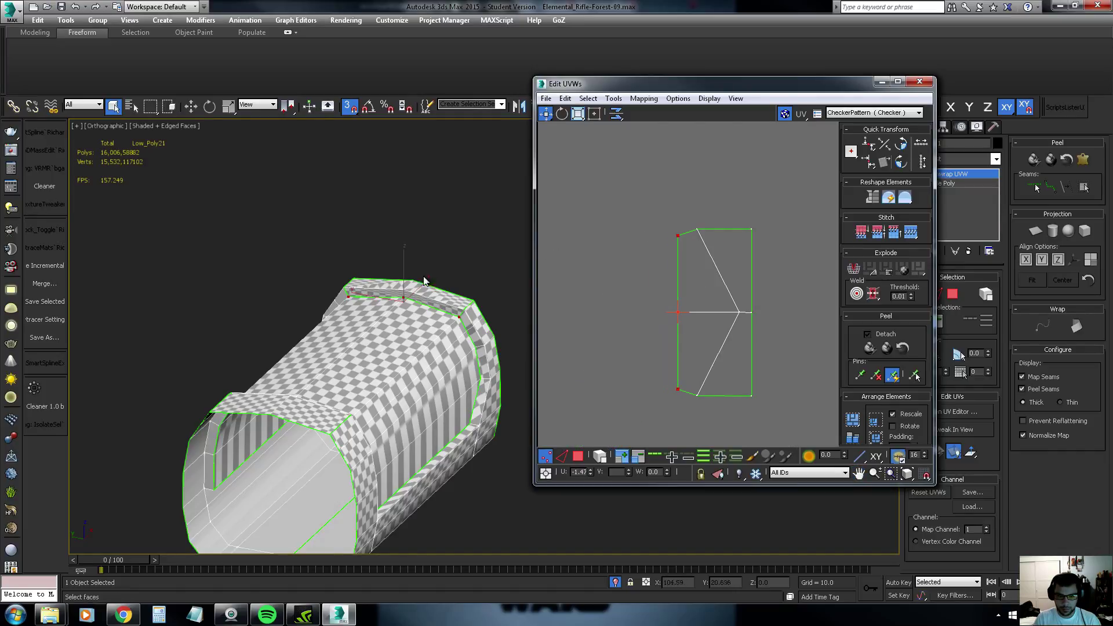
Box-select the island's three right-side vertices and align them vertically
scroll(406, 294, up, 3)
scroll(406, 294, up, 2)
key(t)
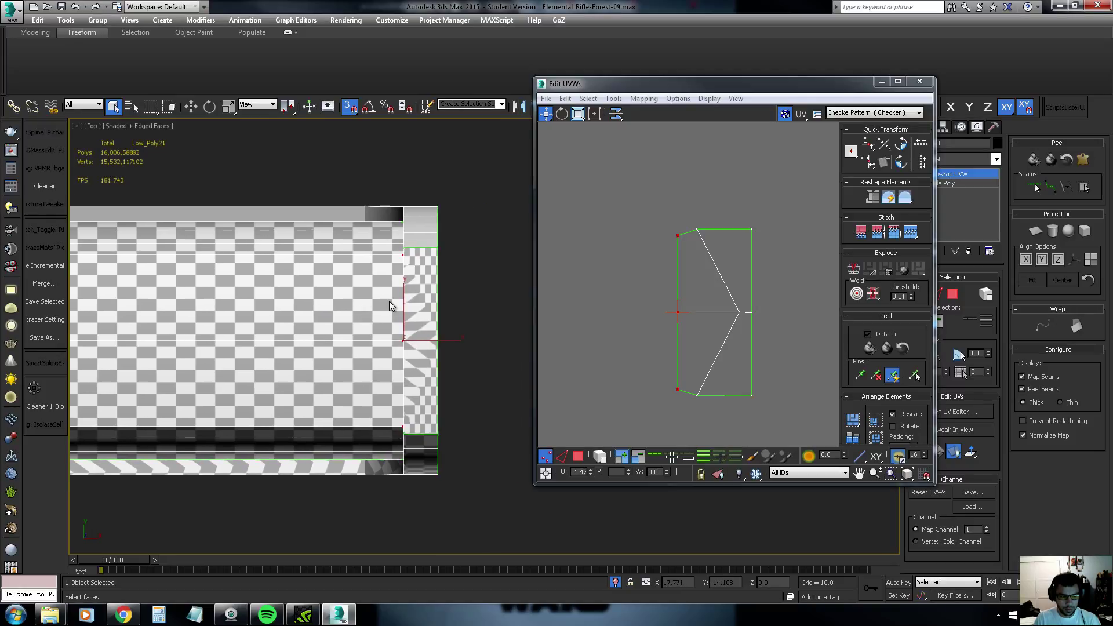
middle_drag(389, 301, 408, 277)
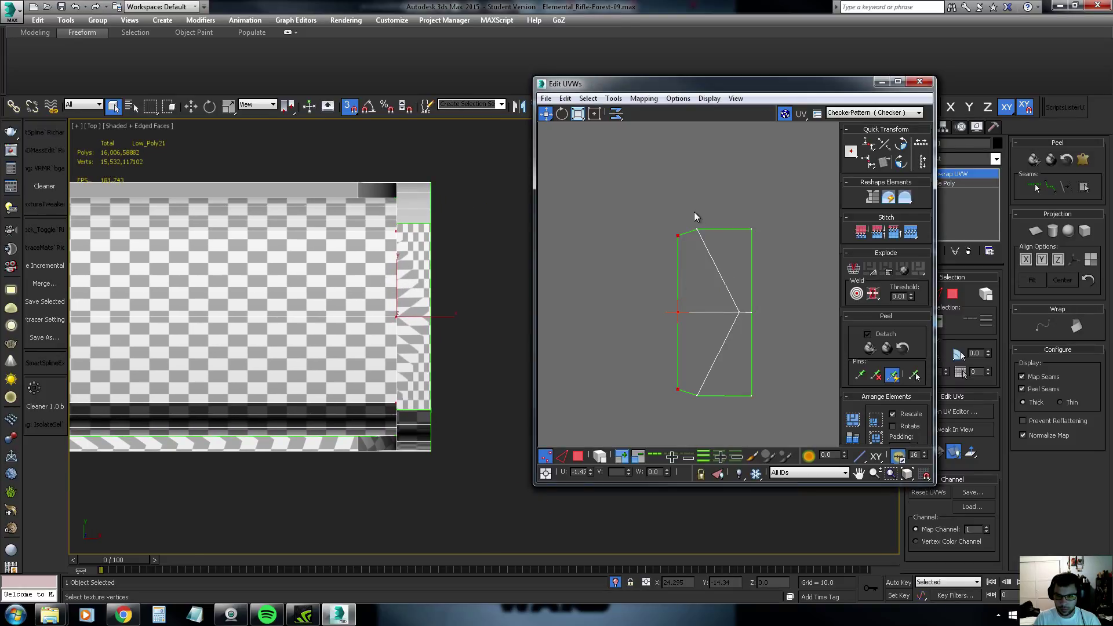
drag(691, 216, 712, 369)
drag(735, 415, 743, 426)
click(868, 162)
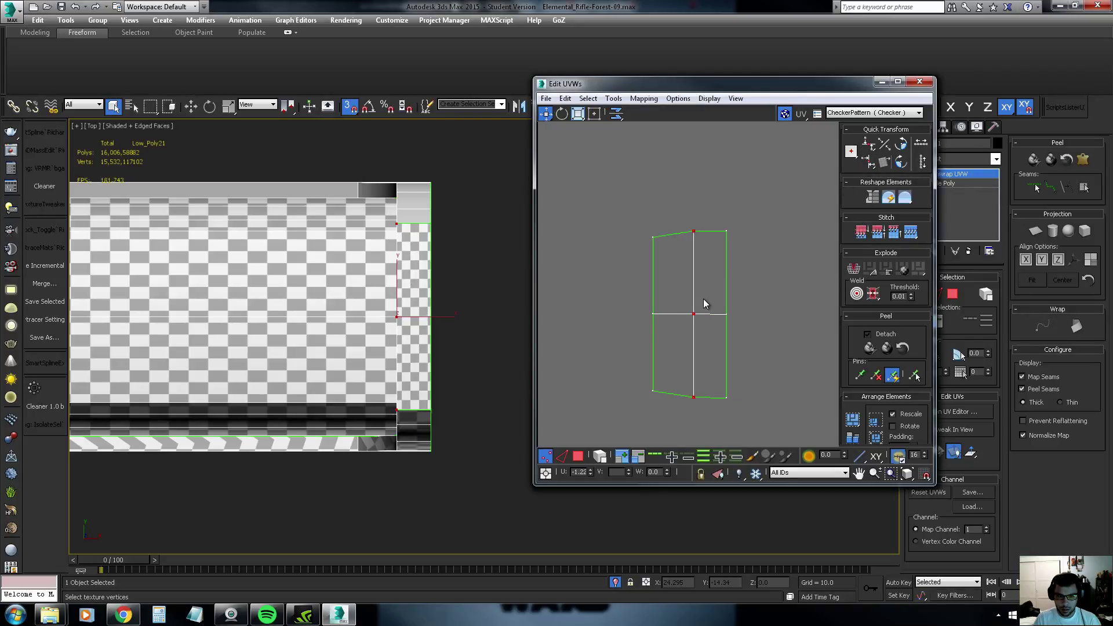
middle_drag(739, 295, 695, 265)
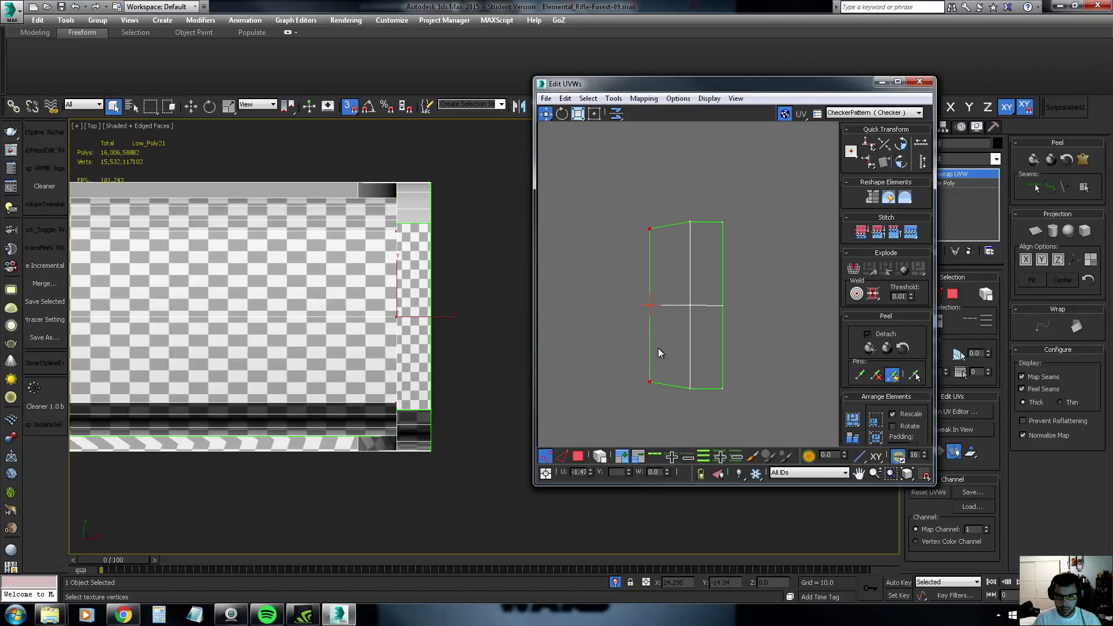
Move the left and right edge vertices inward to narrow the island
drag(651, 348, 677, 348)
mouse_move(406, 325)
alt+middle_down()
mouse_move(436, 299)
mouse_move(406, 313)
mouse_move(414, 293)
mouse_move(403, 294)
mouse_move(380, 326)
mouse_move(429, 315)
mouse_move(165, 325)
alt+middle_up()
key(t)
drag(718, 356, 712, 406)
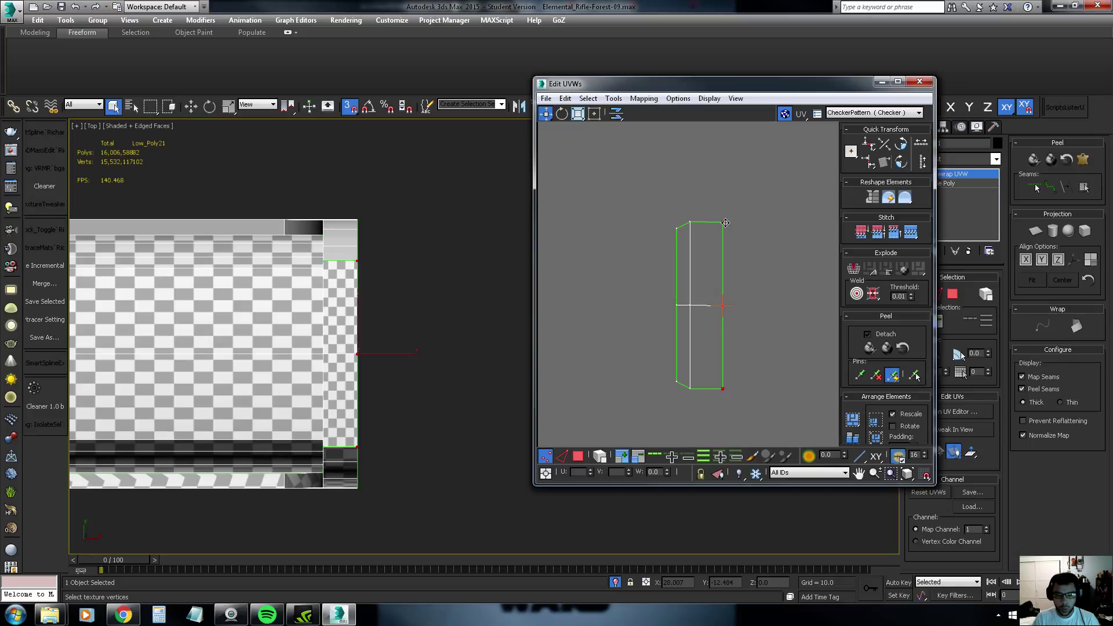
drag(725, 222, 723, 219)
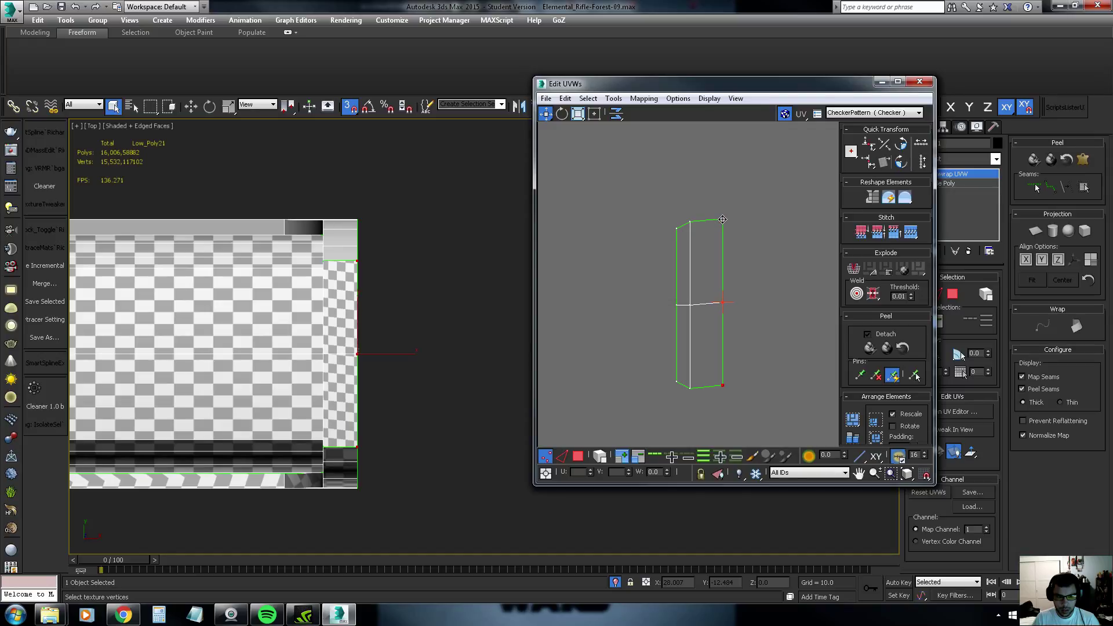
drag(722, 219, 716, 223)
In face mode, move the thin strip island right and down
alt+middle_drag(323, 281, 421, 214)
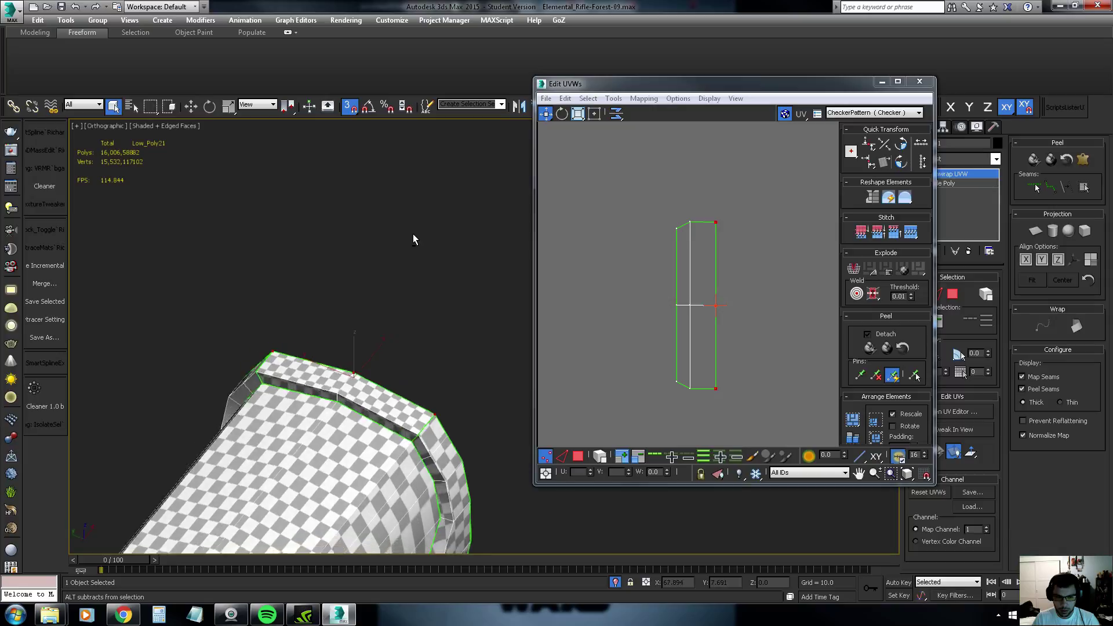
scroll(696, 249, down, 4)
middle_drag(687, 235, 687, 264)
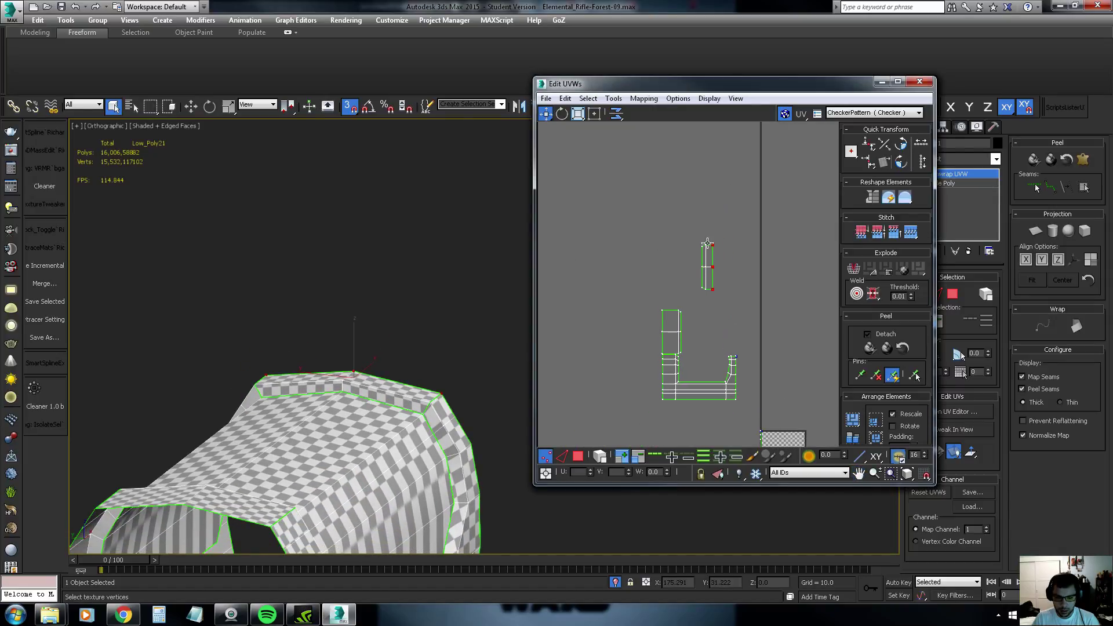
key(3)
click(707, 255)
mouse_move(707, 255)
mouse_down()
mouse_move(734, 255)
mouse_move(734, 269)
mouse_up()
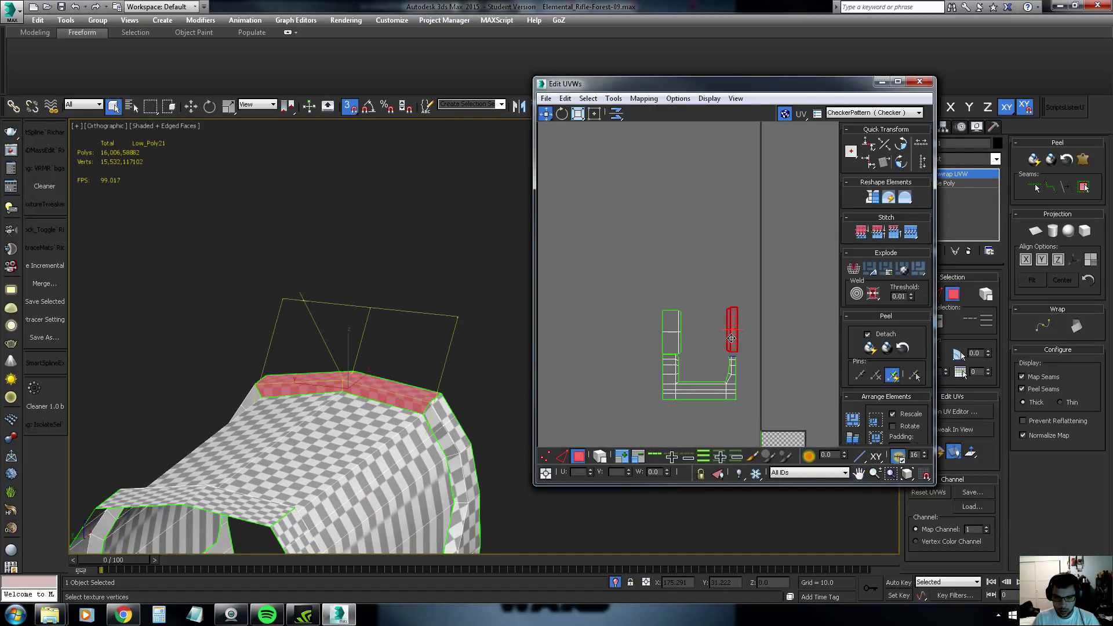
scroll(734, 359, up, 2)
scroll(734, 359, up, 2)
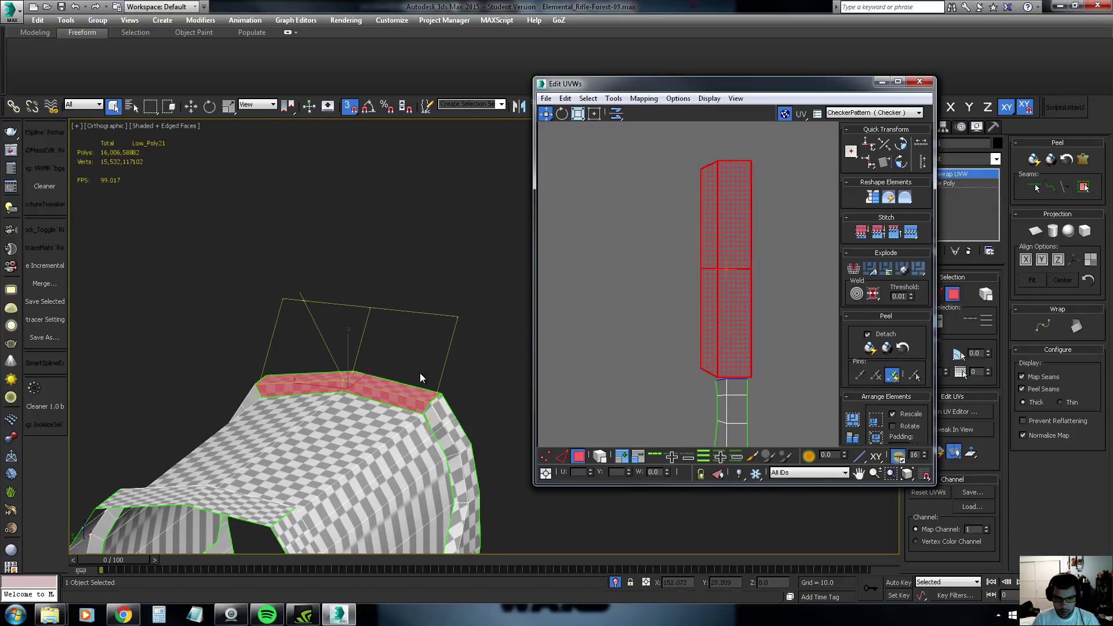
key(t)
key(z)
click(491, 249)
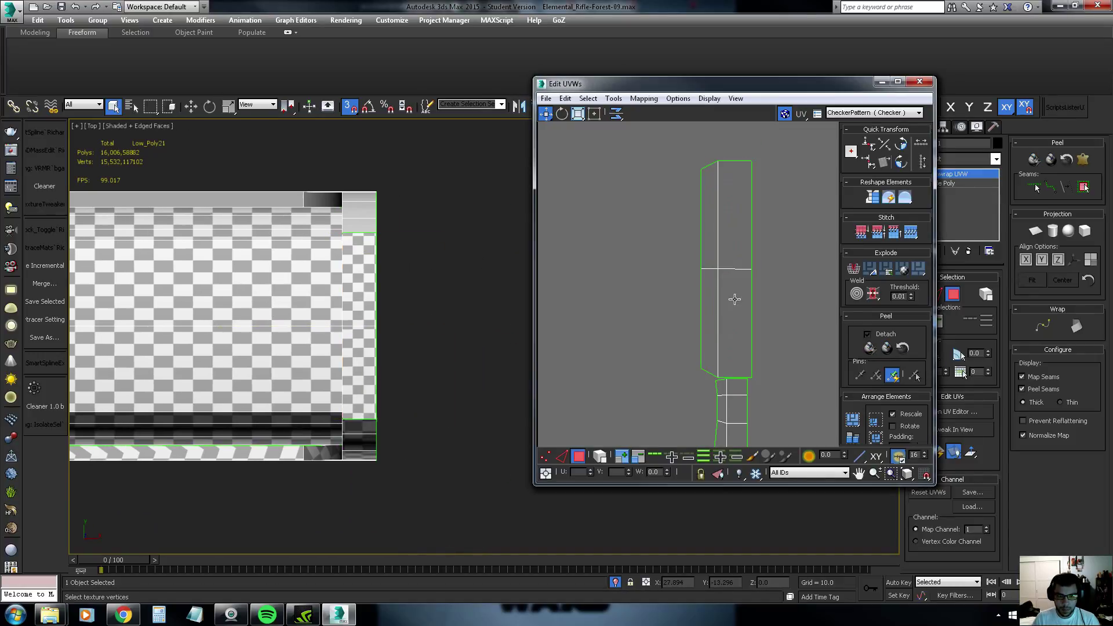
In vertex mode, select the bottom vertices of the upper shell
middle_drag(711, 237, 701, 262)
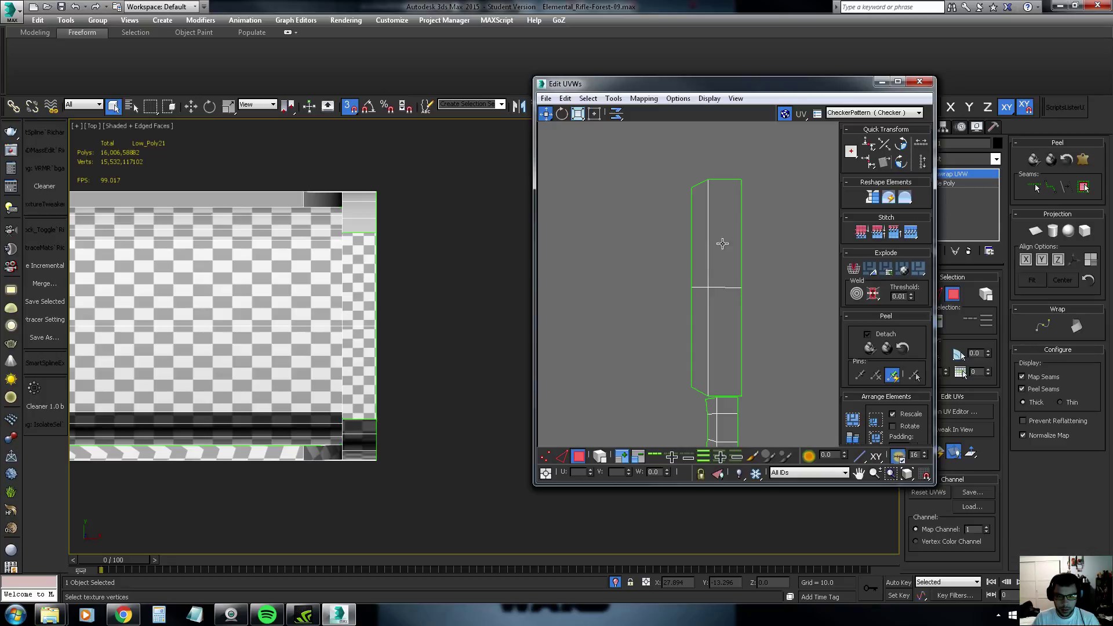
key(1)
mouse_move(767, 161)
mouse_down()
mouse_move(693, 188)
mouse_move(703, 196)
mouse_up()
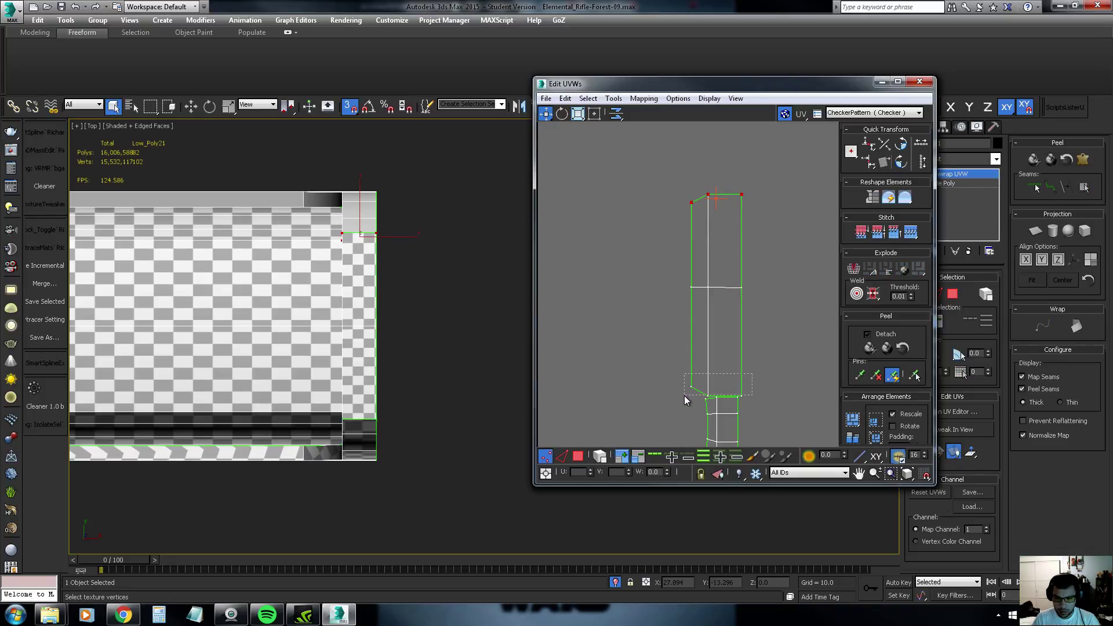
drag(684, 395, 686, 396)
scroll(706, 395, up, 3)
scroll(785, 400, up, 3)
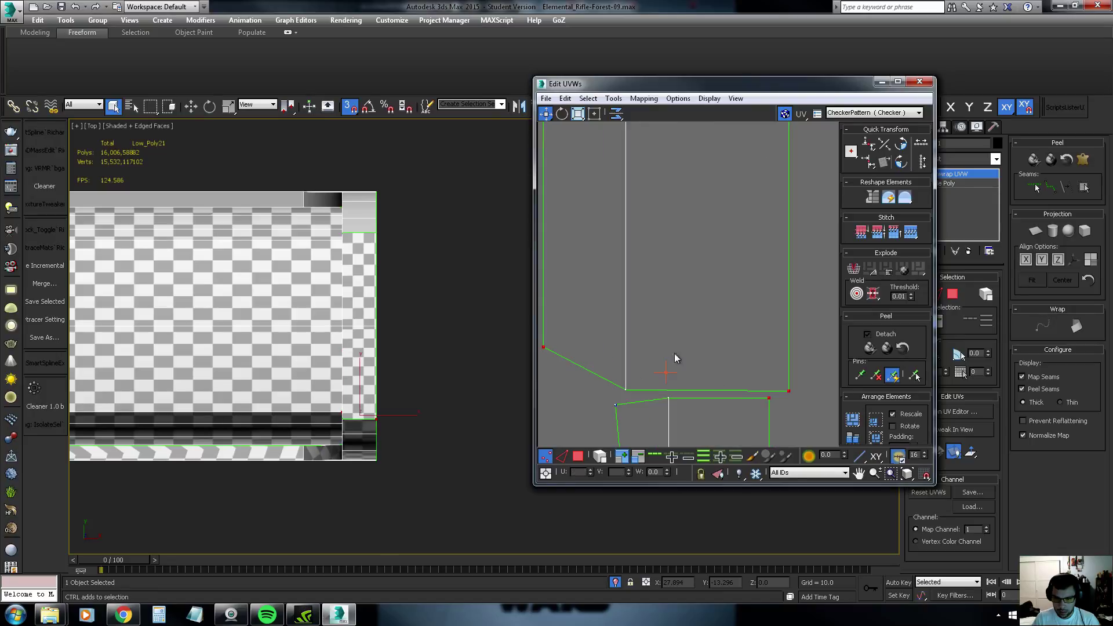
drag(612, 396, 614, 398)
scroll(719, 380, down, 5)
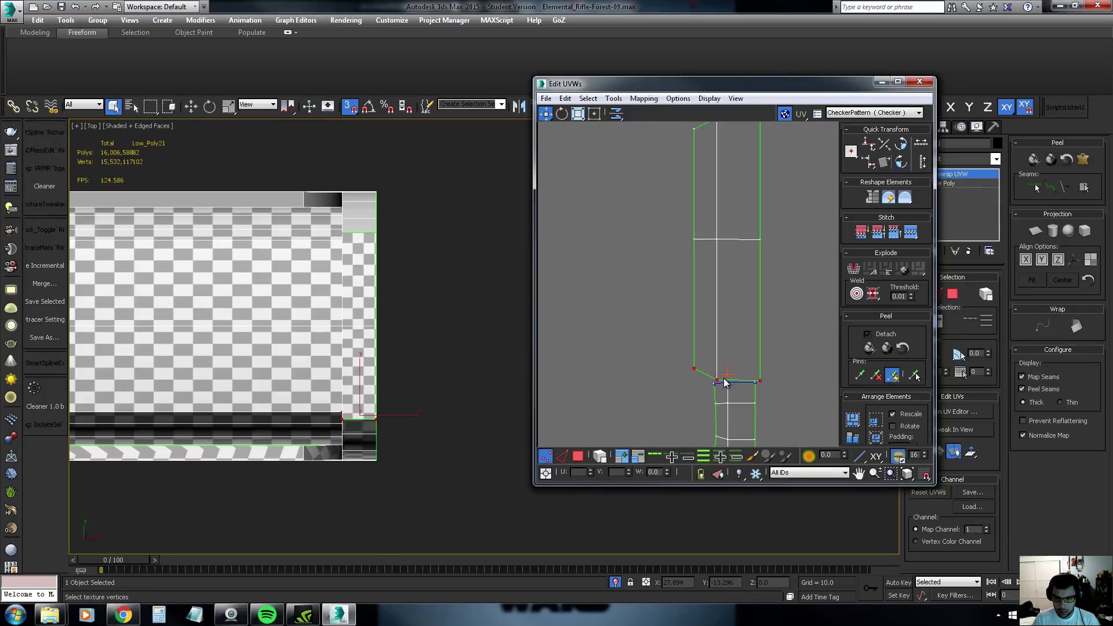
Raise those bottom vertices to open a gap, then select the whole upper shell
drag(717, 380, 722, 356)
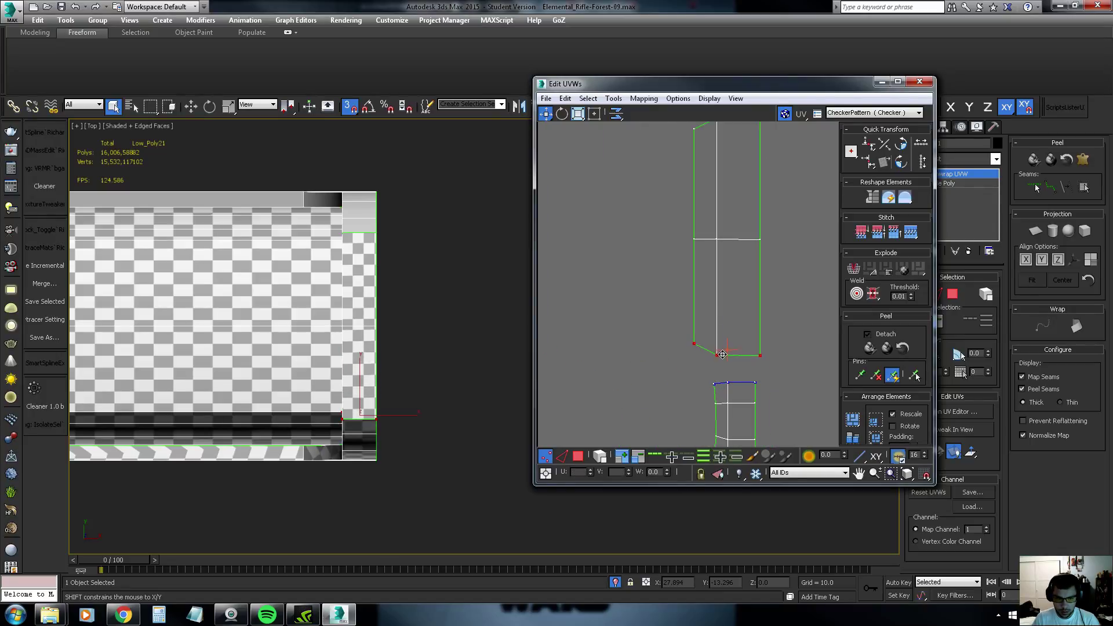
middle_drag(722, 356, 698, 434)
key(3)
click(714, 340)
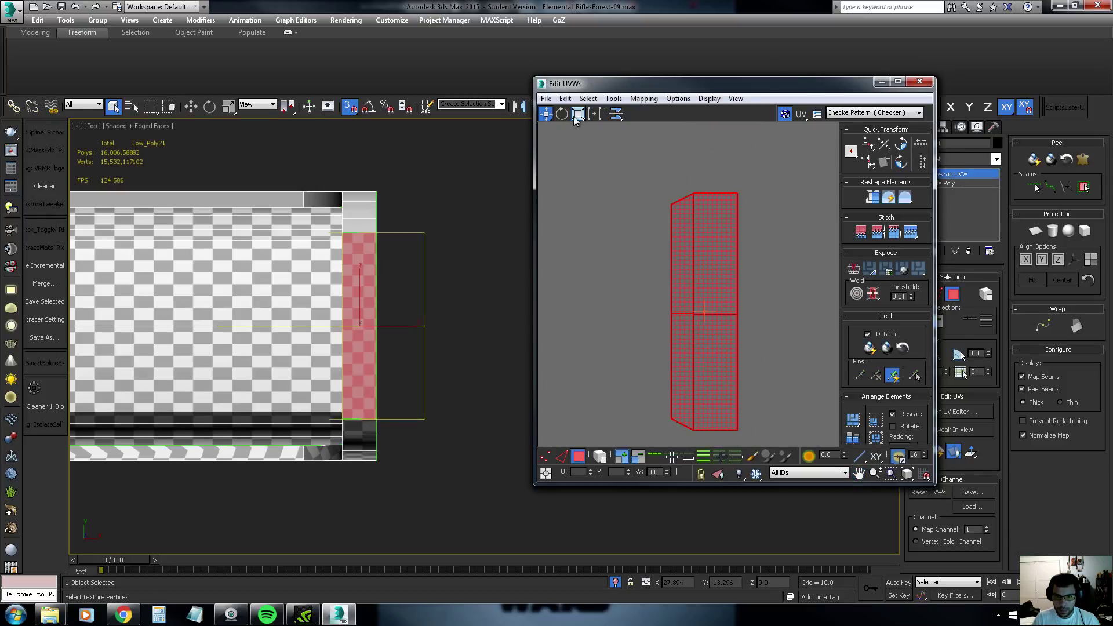
Move and shrink the upper shell so its bottom rests on the blue edge
drag(695, 263, 708, 248)
scroll(638, 185, down, 2)
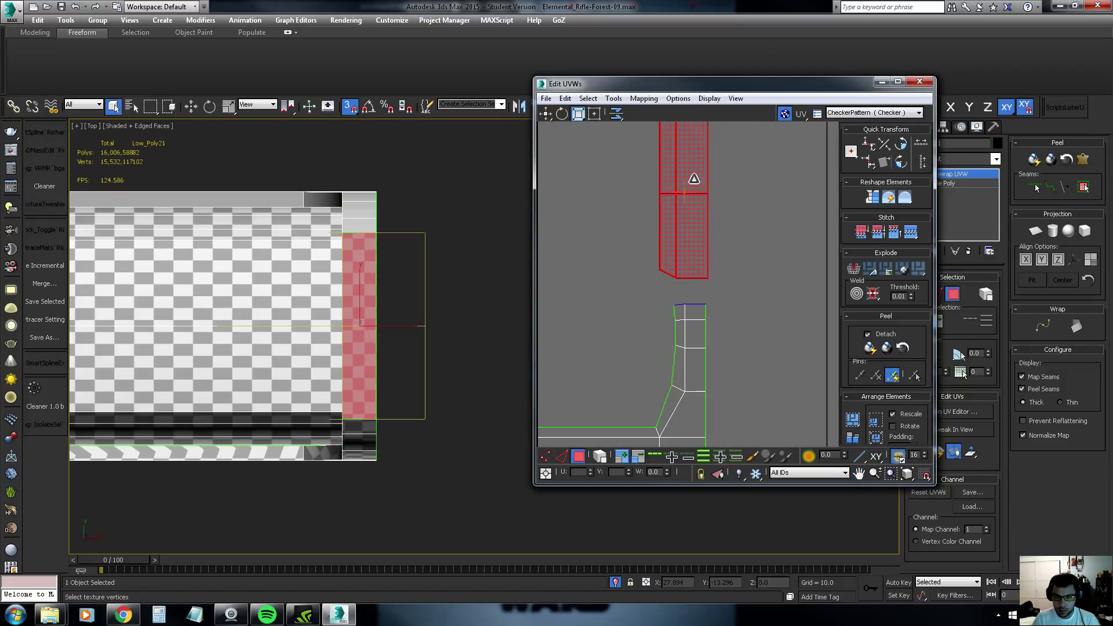
drag(694, 179, 692, 186)
click(547, 114)
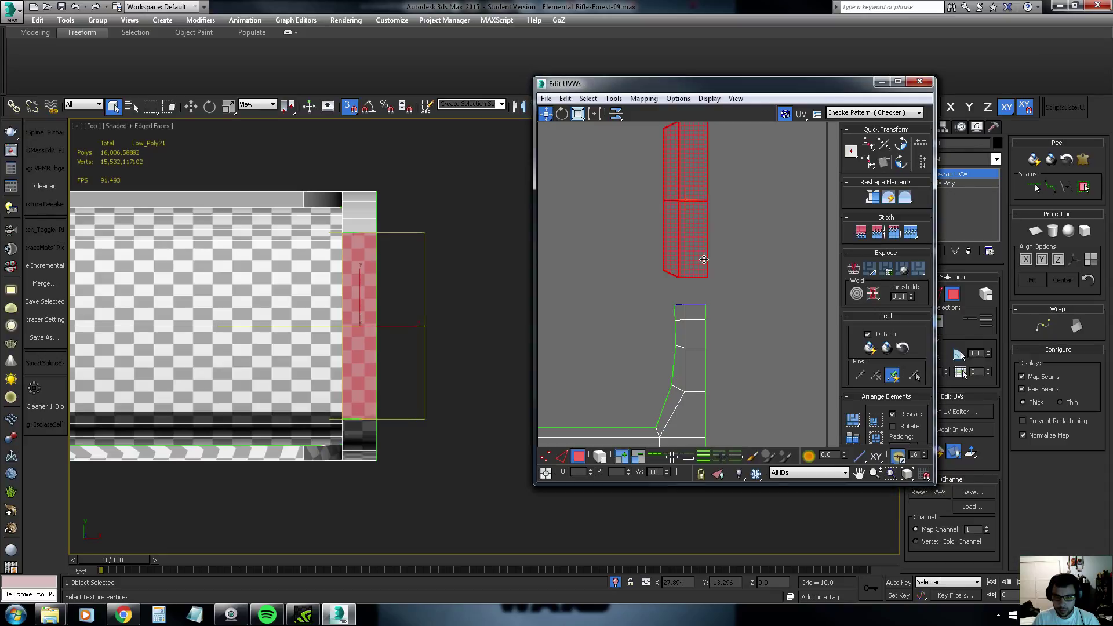
drag(704, 259, 703, 278)
scroll(701, 284, up, 4)
click(577, 116)
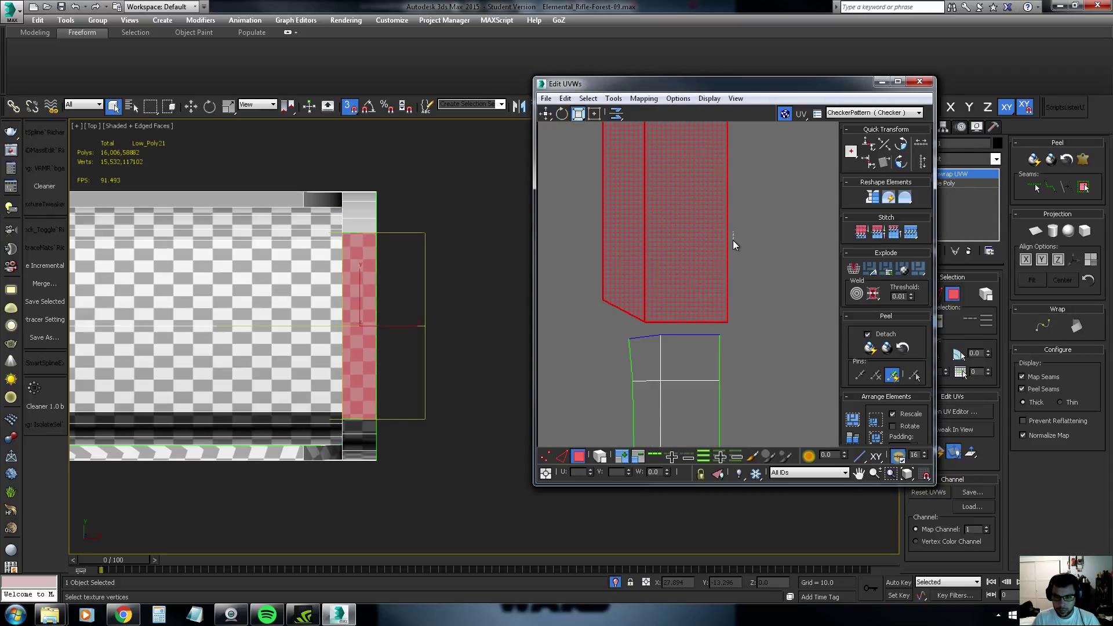
click(733, 240)
drag(705, 239, 698, 293)
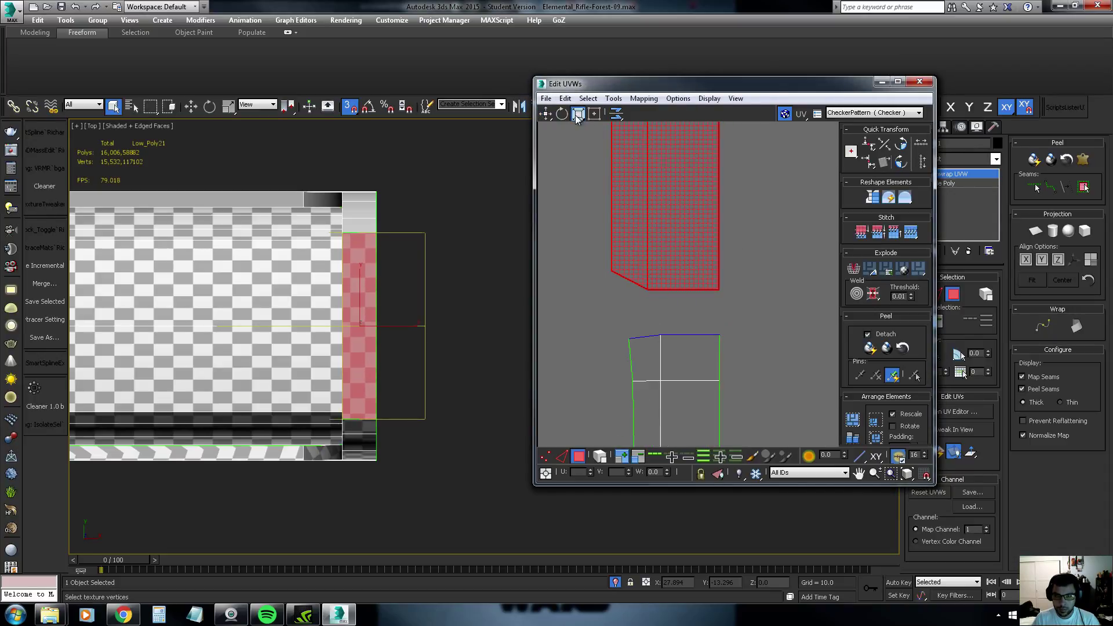
mouse_move(684, 243)
mouse_down()
mouse_move(697, 297)
mouse_move(686, 286)
mouse_move(686, 298)
mouse_move(694, 291)
mouse_up()
Shrink the shell slightly more and re-seat its bottom on the blue edge
click(578, 113)
click(545, 115)
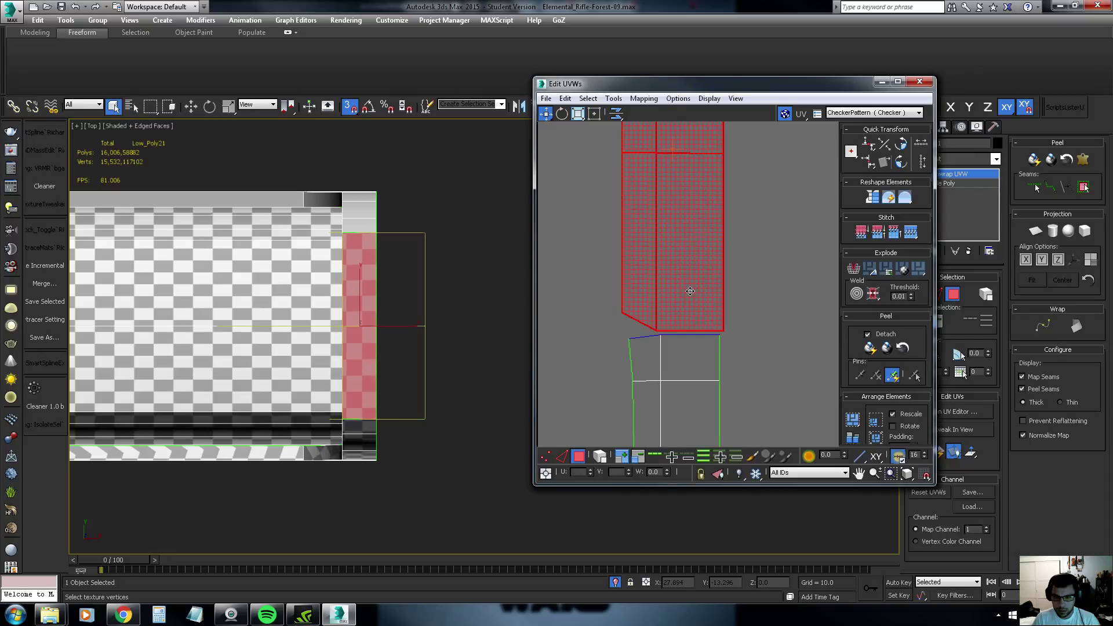
click(577, 114)
drag(669, 217, 670, 226)
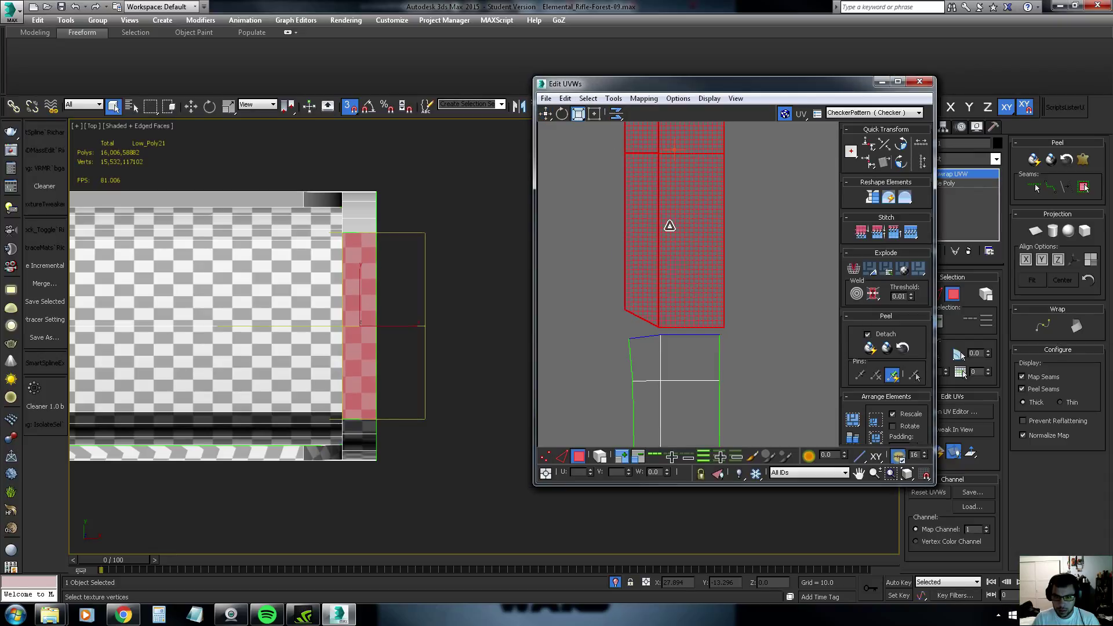
click(545, 114)
drag(677, 283, 675, 290)
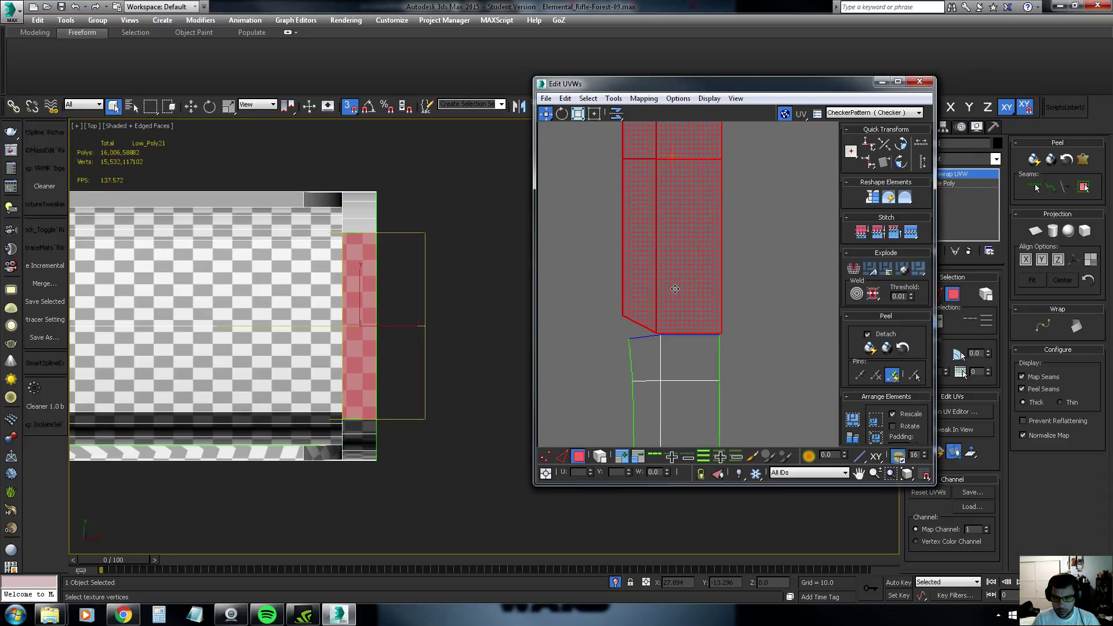
scroll(725, 339, up, 3)
Stitch the shell's bottom edge onto the strip below in vertex mode
key(1)
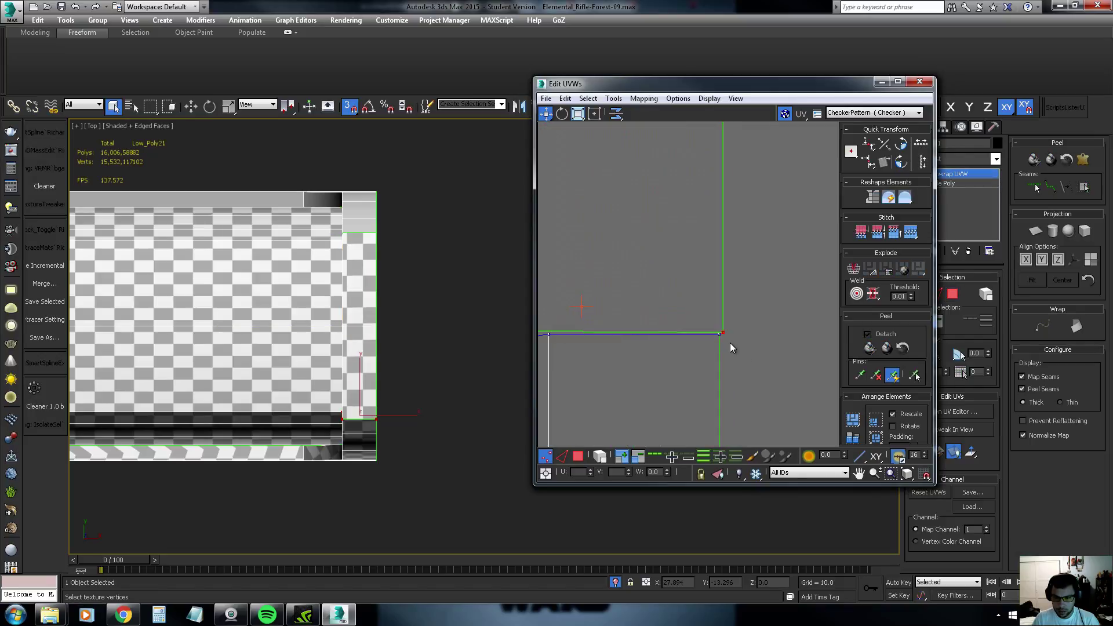
click(882, 235)
scroll(719, 302, down, 1)
scroll(733, 295, down, 2)
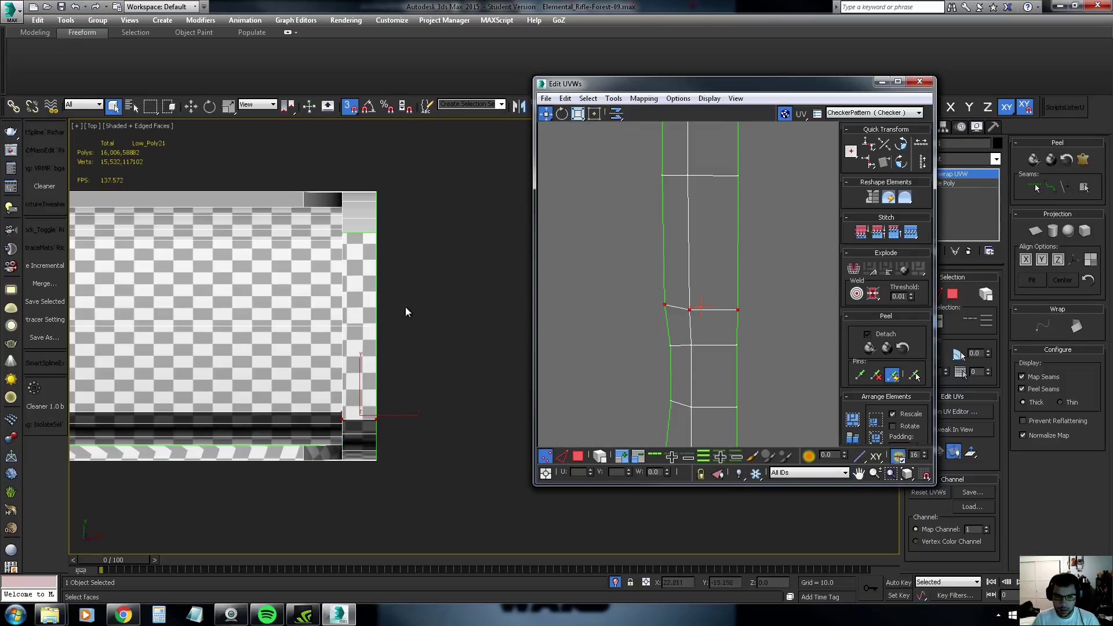
Pull the stray seam vertex at the strip junction back into line with its edge
mouse_move(405, 310)
alt+middle_down()
mouse_move(429, 263)
mouse_move(340, 391)
mouse_move(363, 350)
mouse_move(378, 378)
mouse_move(360, 392)
alt+middle_up()
scroll(359, 392, up, 2)
scroll(382, 388, up, 2)
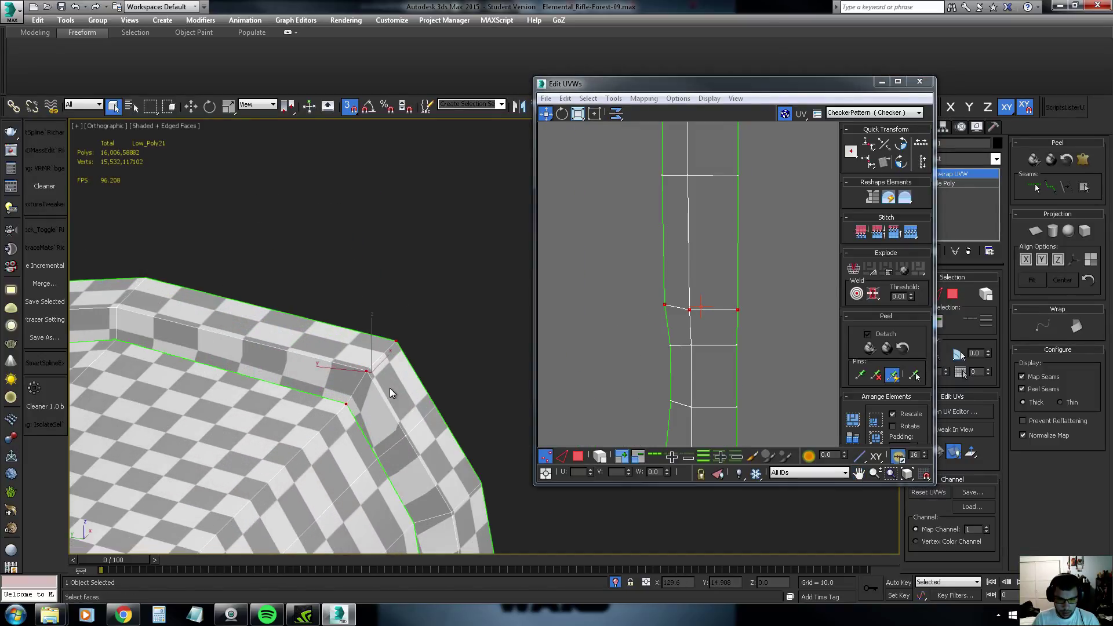
click(660, 313)
drag(665, 309, 689, 317)
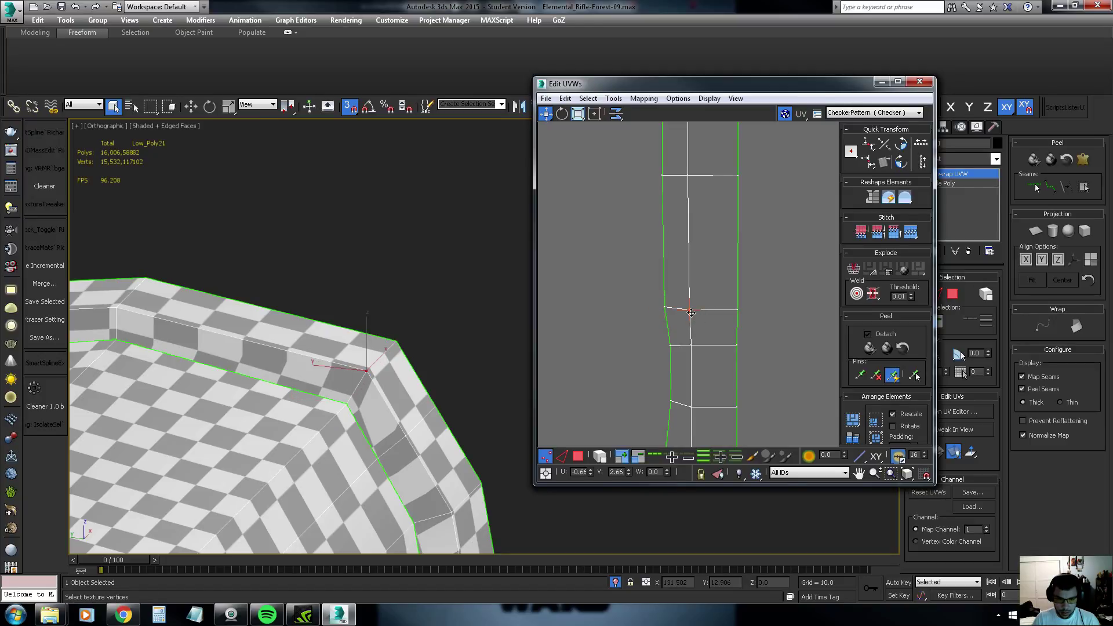
key(t)
scroll(458, 376, up, 2)
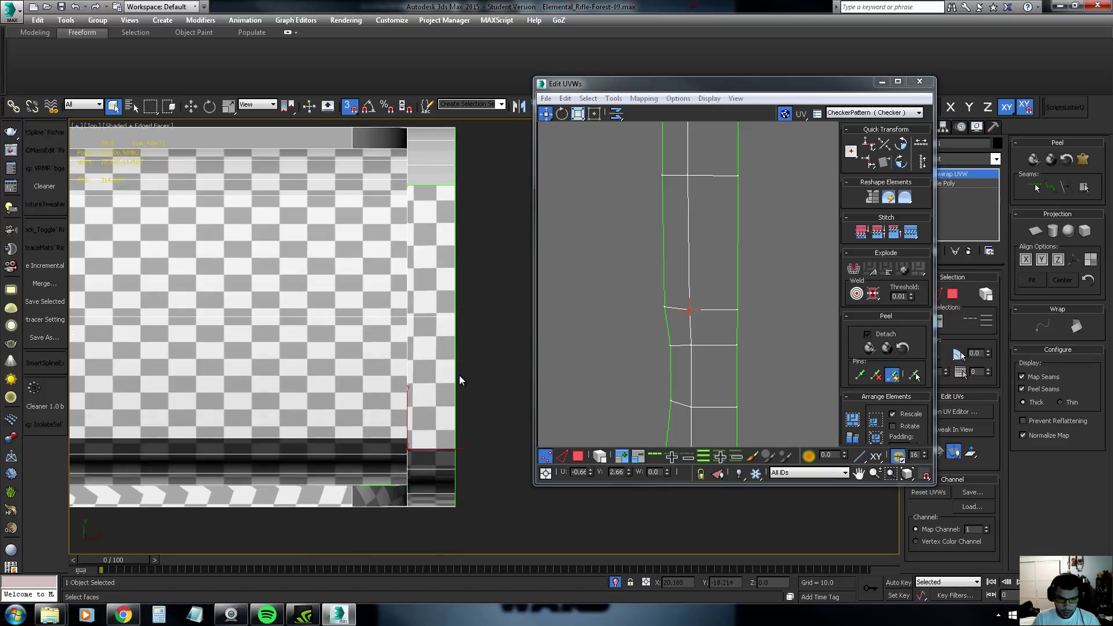
scroll(445, 374, down, 1)
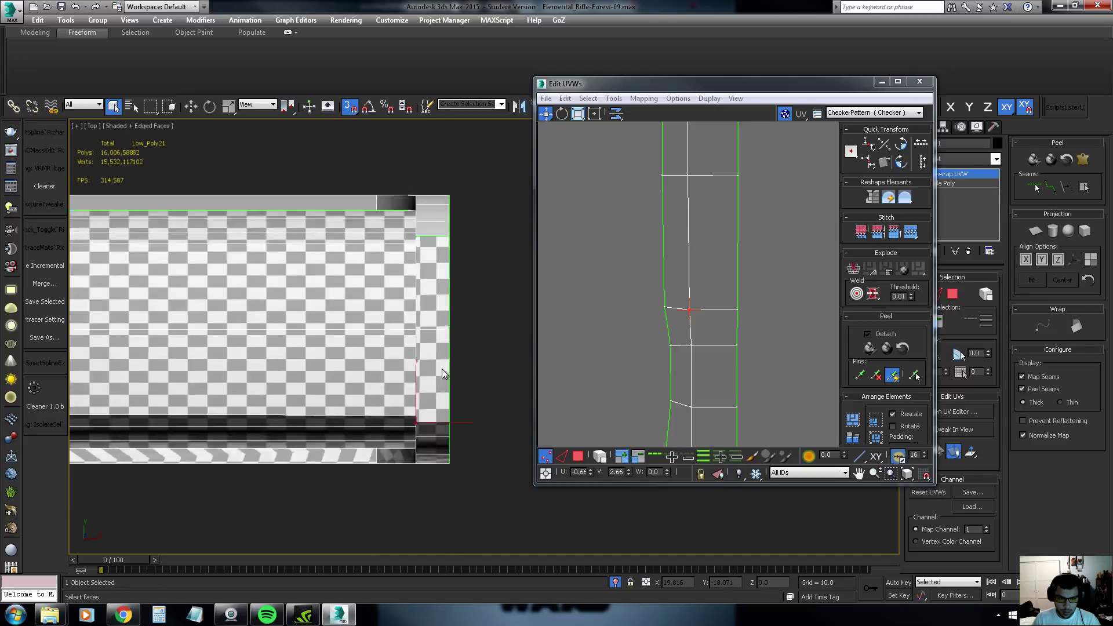
scroll(406, 359, down, 2)
scroll(259, 353, up, 3)
scroll(260, 355, down, 3)
scroll(687, 342, down, 2)
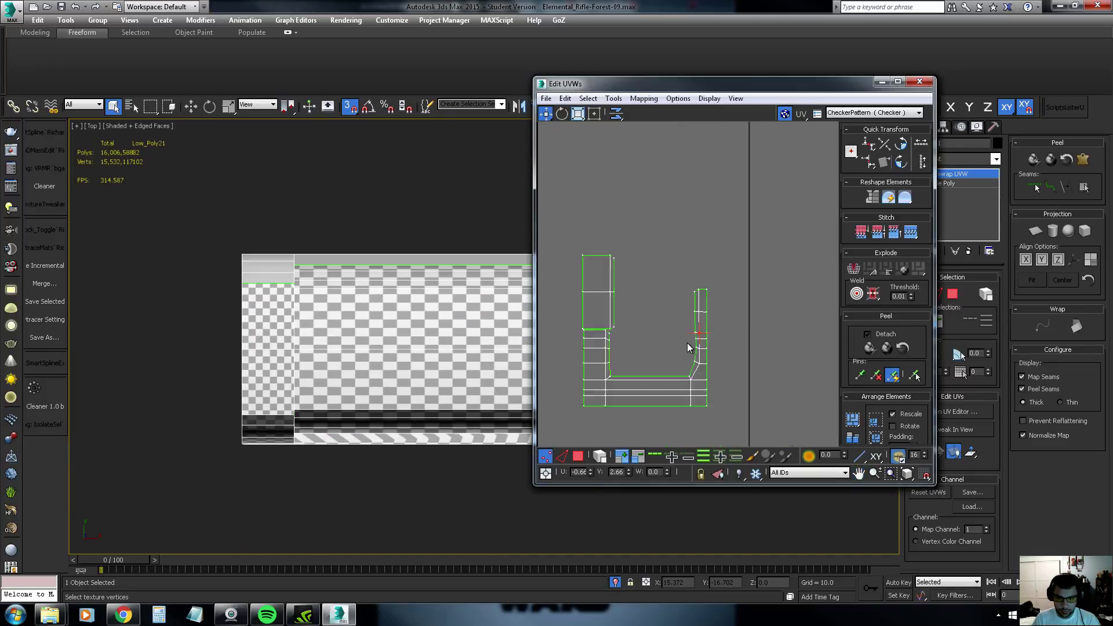
scroll(688, 343, down, 1)
Move the upper-left UV block down and slightly left onto the strip piece below
key(3)
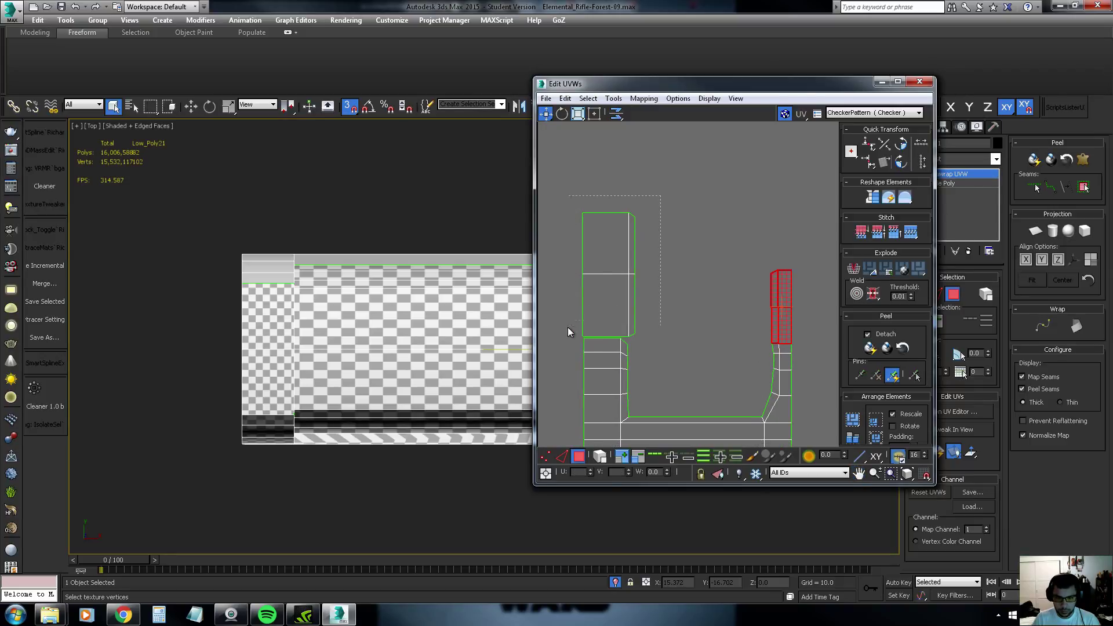
click(594, 307)
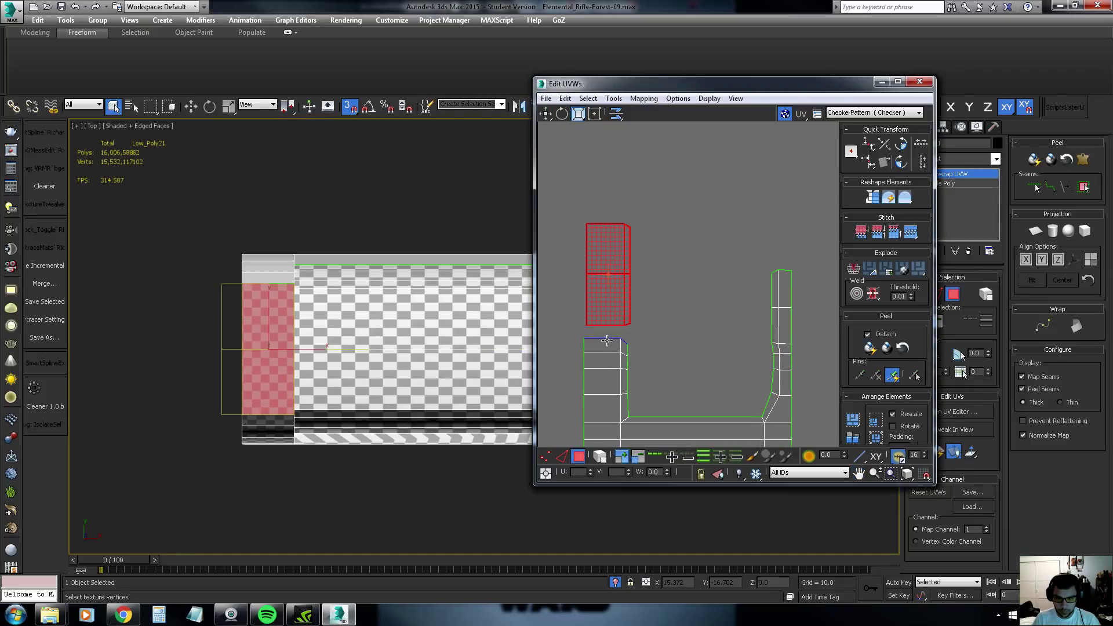
scroll(608, 341, up, 2)
click(546, 113)
drag(608, 277, 601, 306)
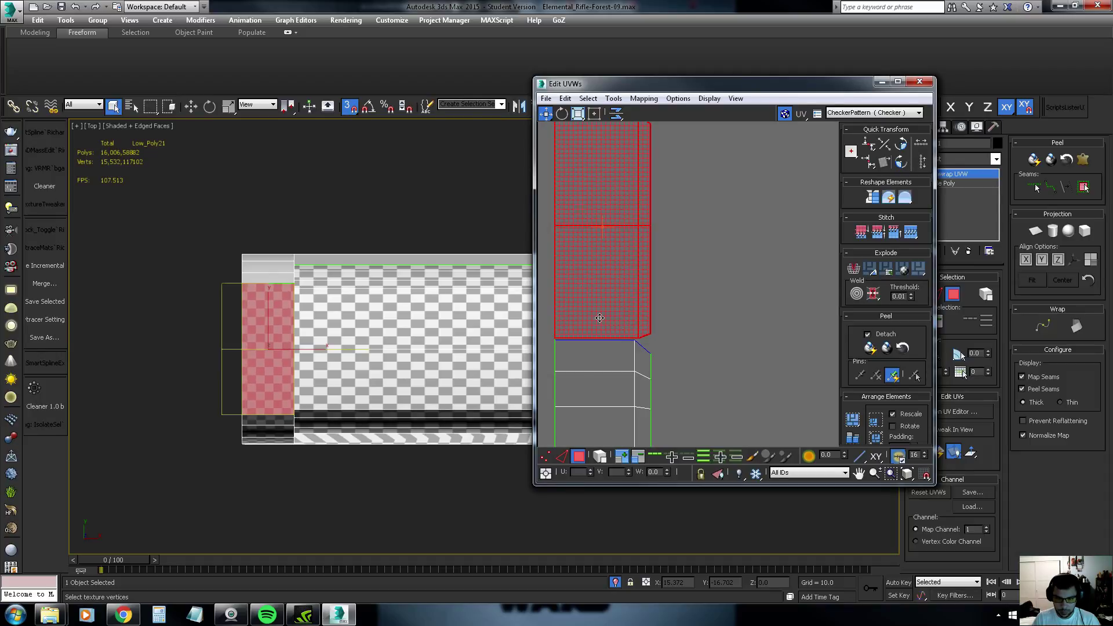
scroll(599, 318, up, 2)
middle_drag(600, 318, 716, 313)
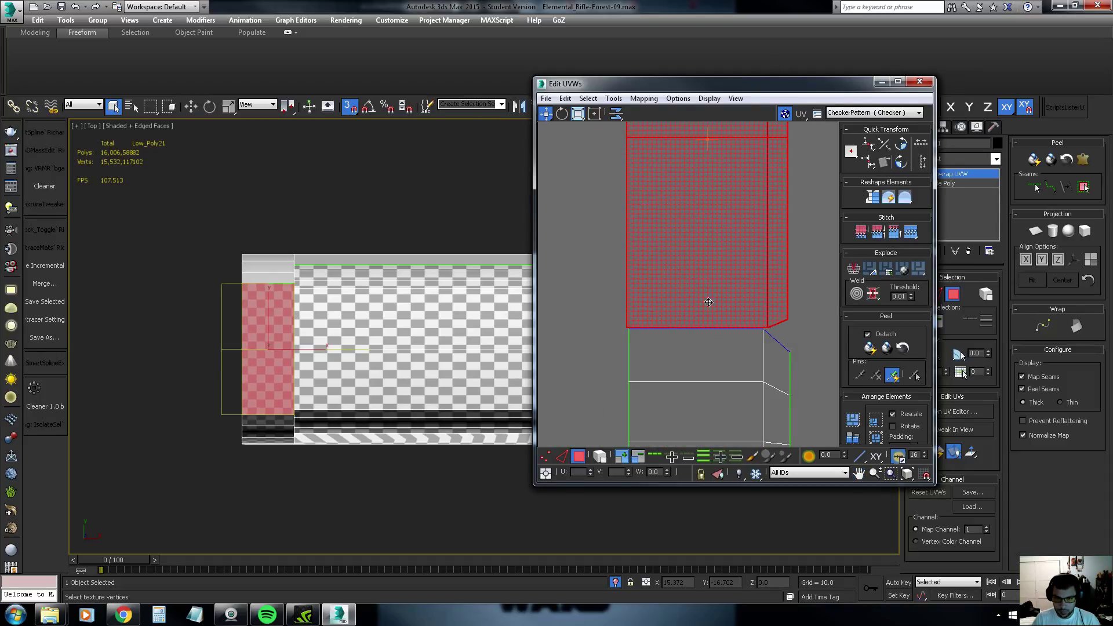
click(677, 281)
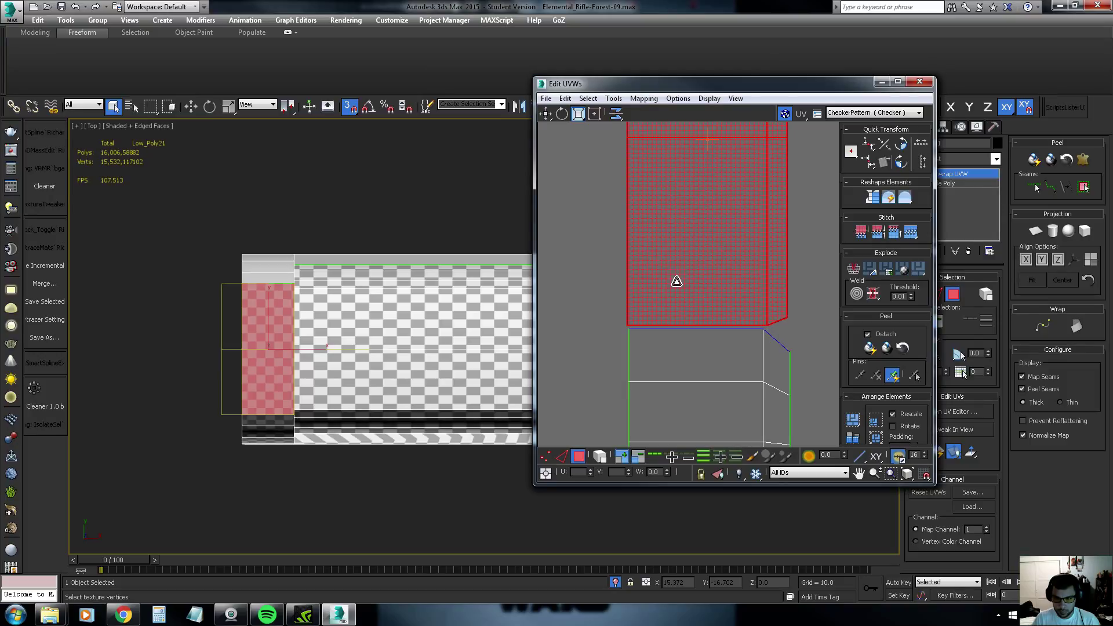
drag(677, 281, 710, 316)
click(546, 113)
Select the vertices along the horizontal seam and stitch them together
middle_drag(812, 313, 767, 336)
key(1)
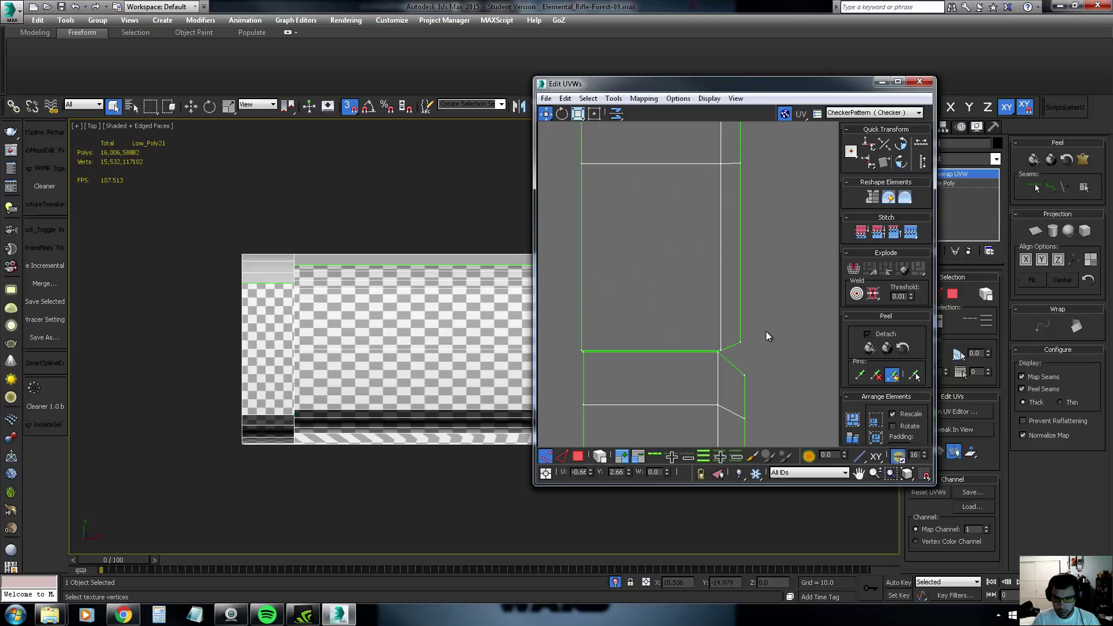
scroll(711, 331, up, 2)
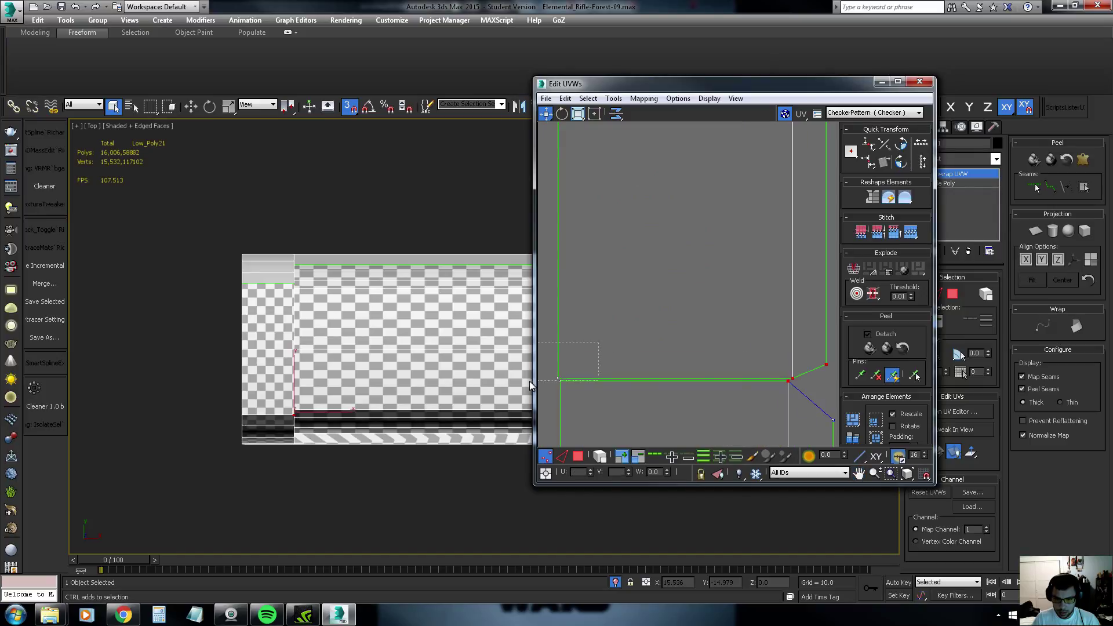
drag(530, 381, 534, 380)
scroll(556, 380, up, 2)
scroll(754, 377, up, 2)
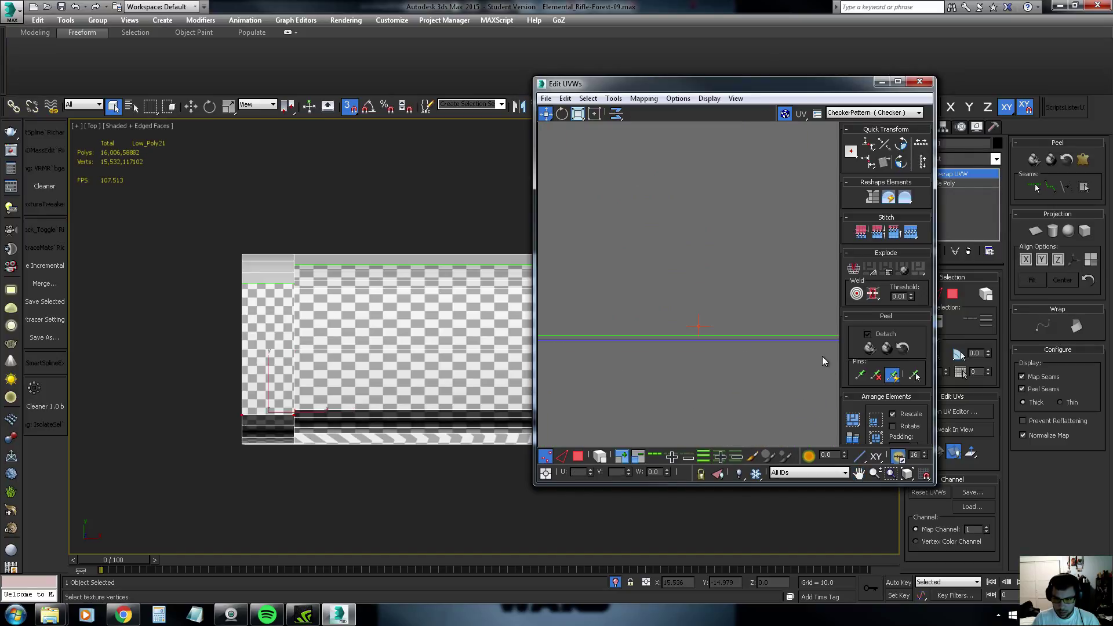
middle_drag(822, 360, 746, 372)
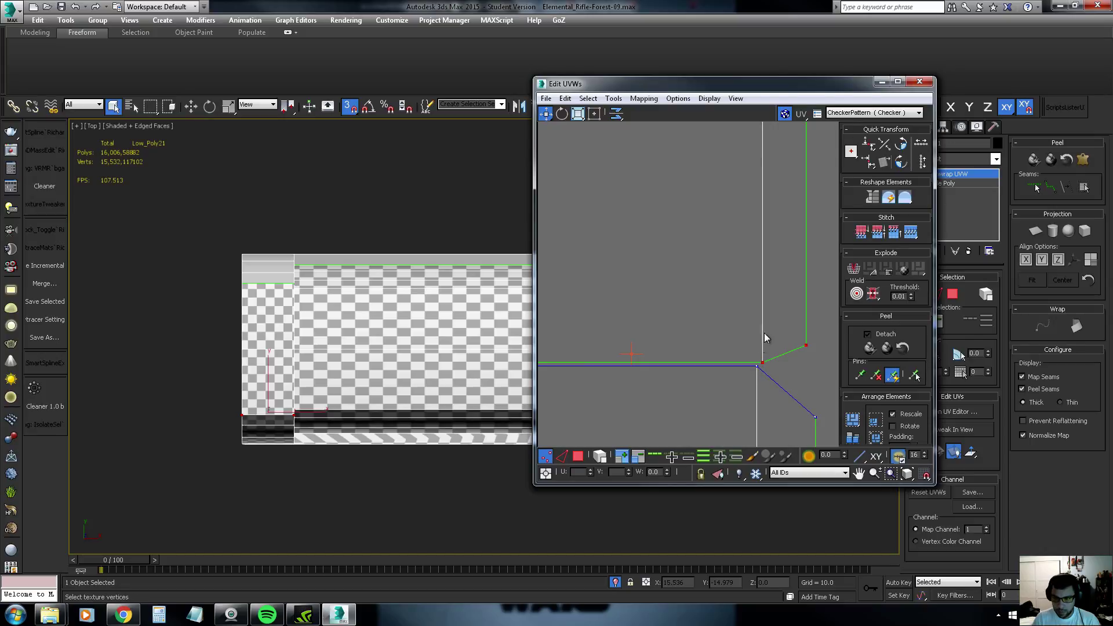
click(874, 233)
middle_drag(834, 268, 768, 307)
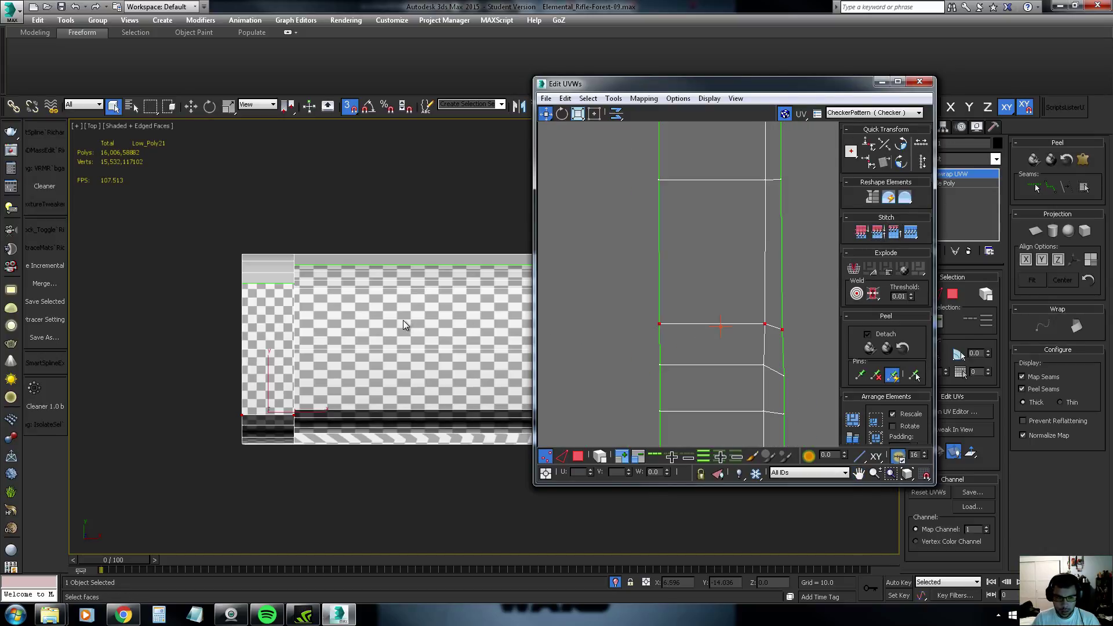
Nudge the strip's corner and right-edge vertices up or down into a straight line
alt+middle_drag(370, 363, 308, 326)
scroll(330, 443, up, 4)
scroll(318, 413, up, 1)
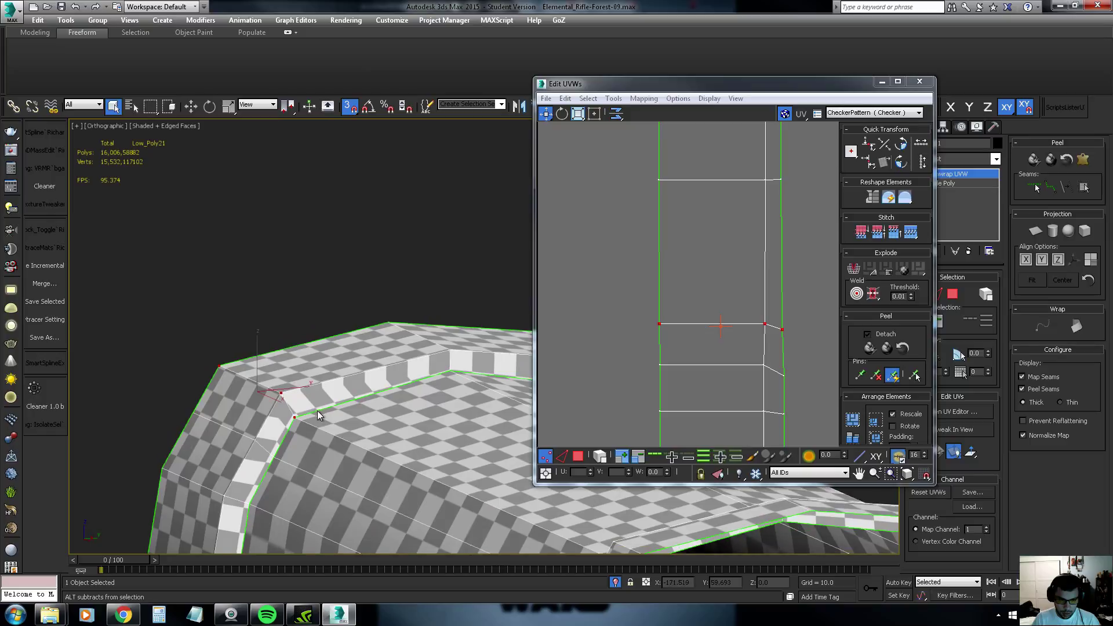
middle_drag(318, 415, 321, 385)
click(782, 327)
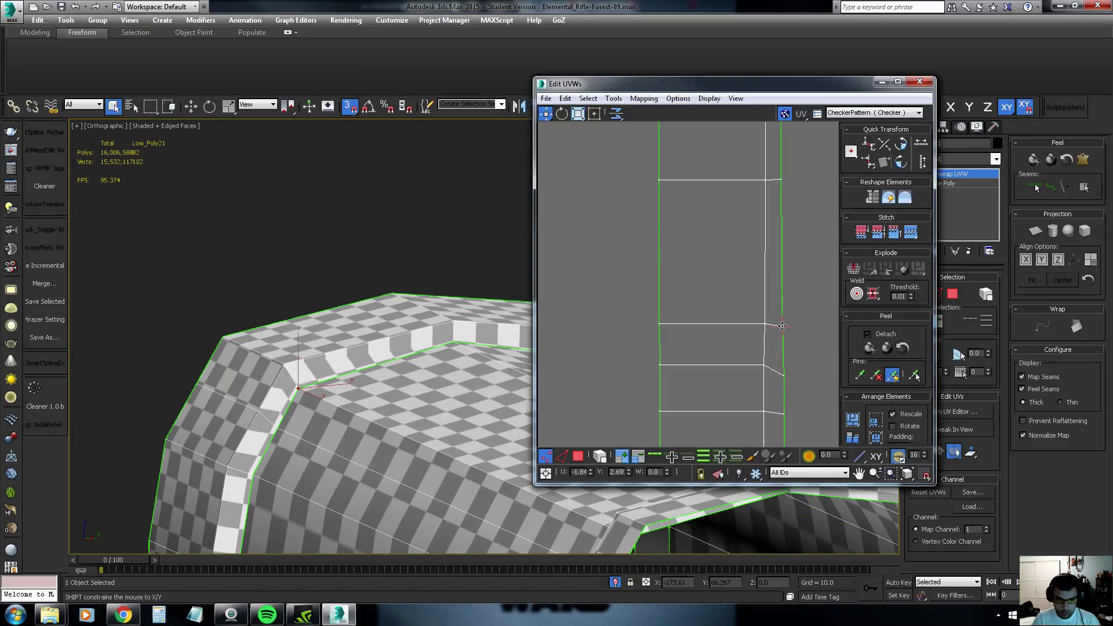
drag(782, 323, 781, 337)
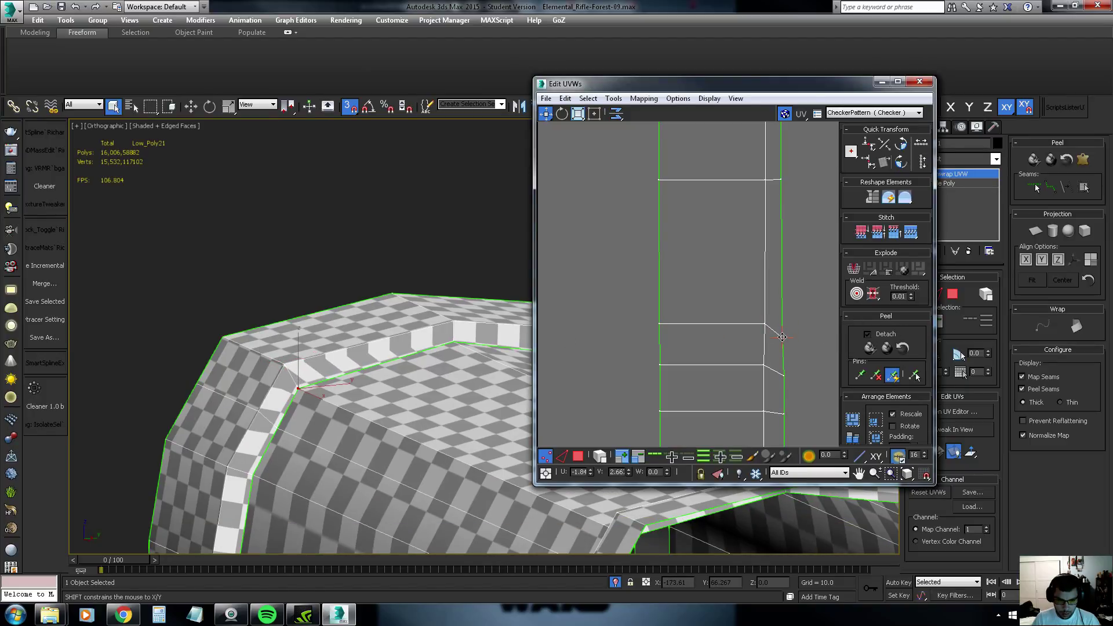
middle_drag(790, 360, 786, 350)
drag(779, 365, 779, 359)
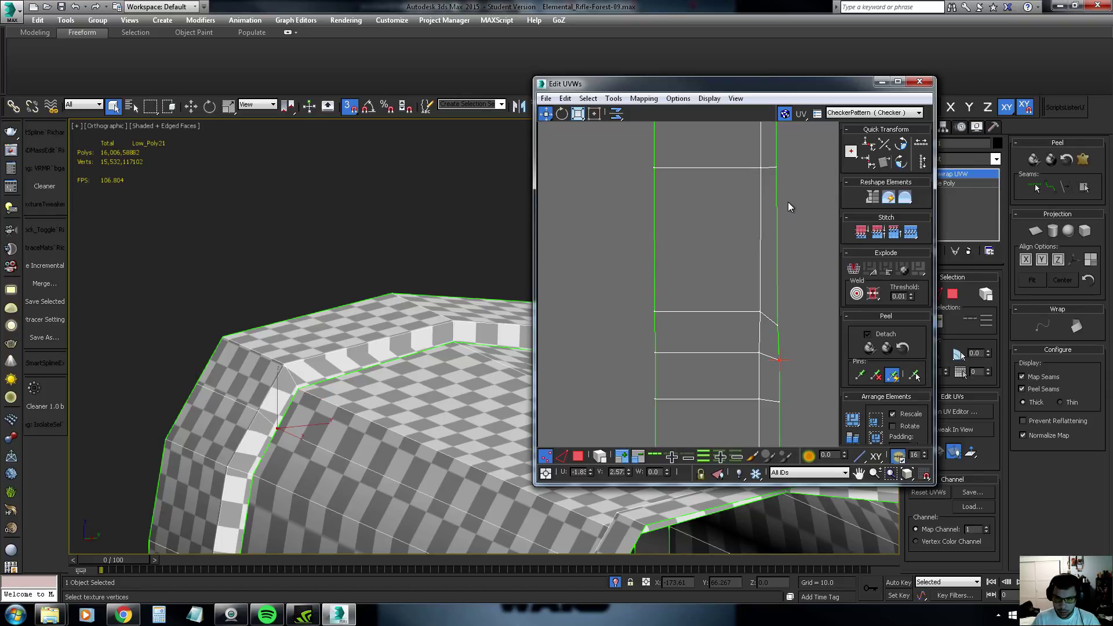
drag(777, 167, 777, 160)
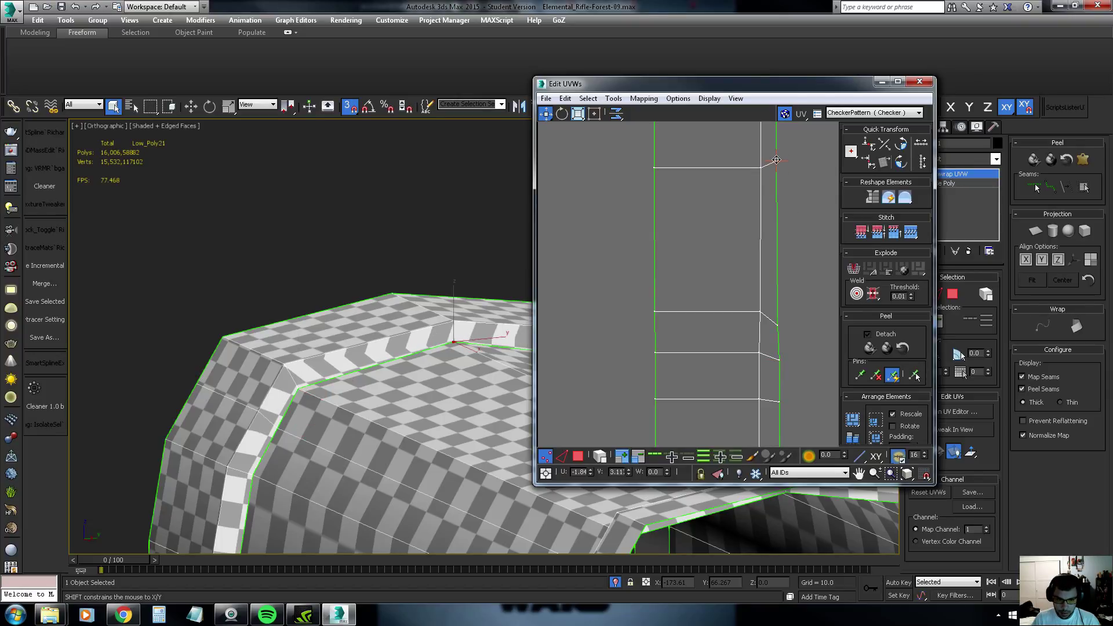
Select a junction vertex on the strip's right edge and orbit the model to check the checker texture
scroll(708, 262, down, 1)
scroll(699, 261, down, 2)
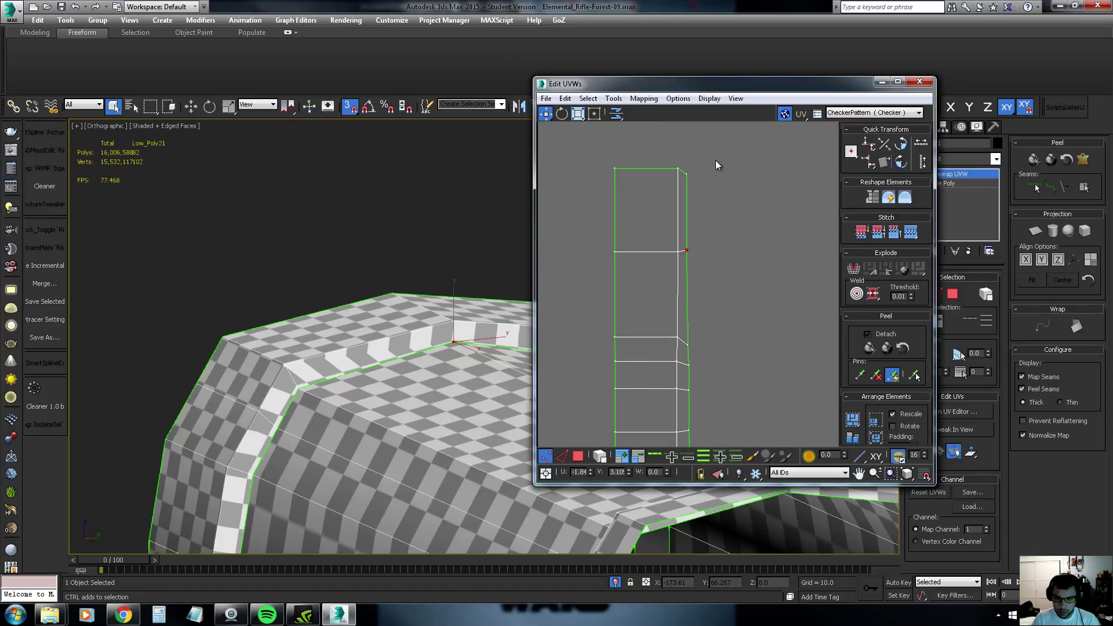
drag(685, 287, 684, 283)
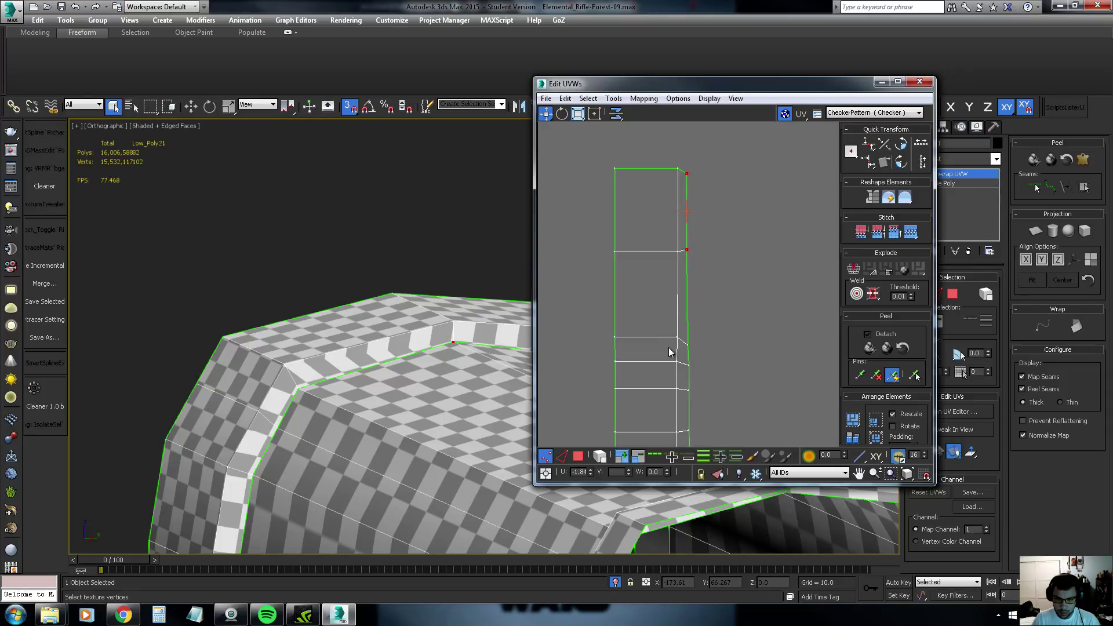
scroll(667, 353, up, 3)
click(681, 331)
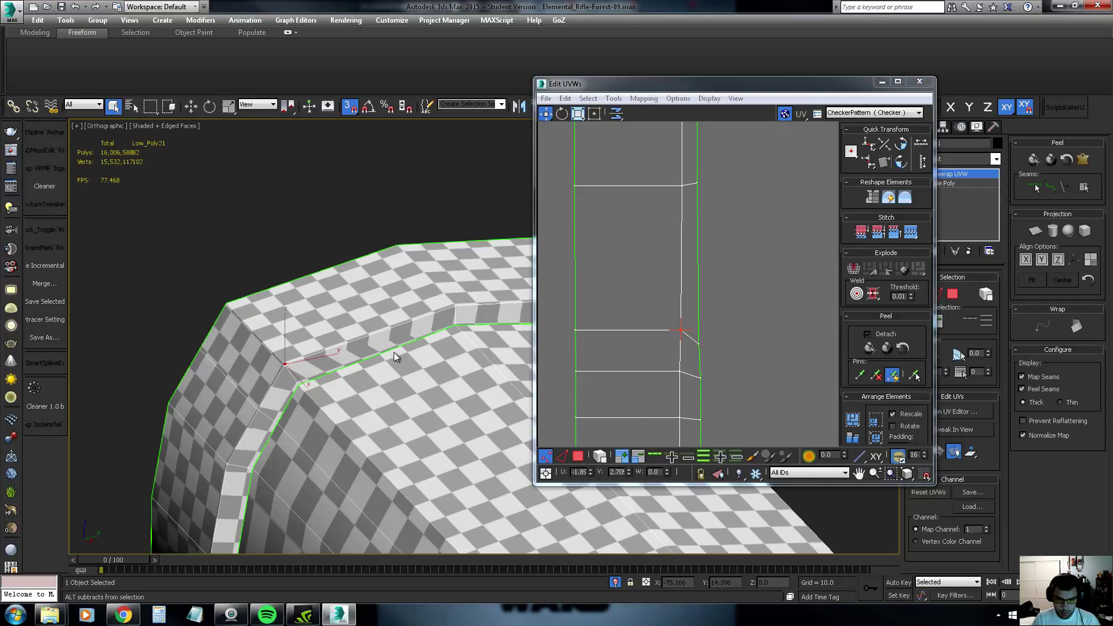
alt+middle_drag(394, 353, 394, 364)
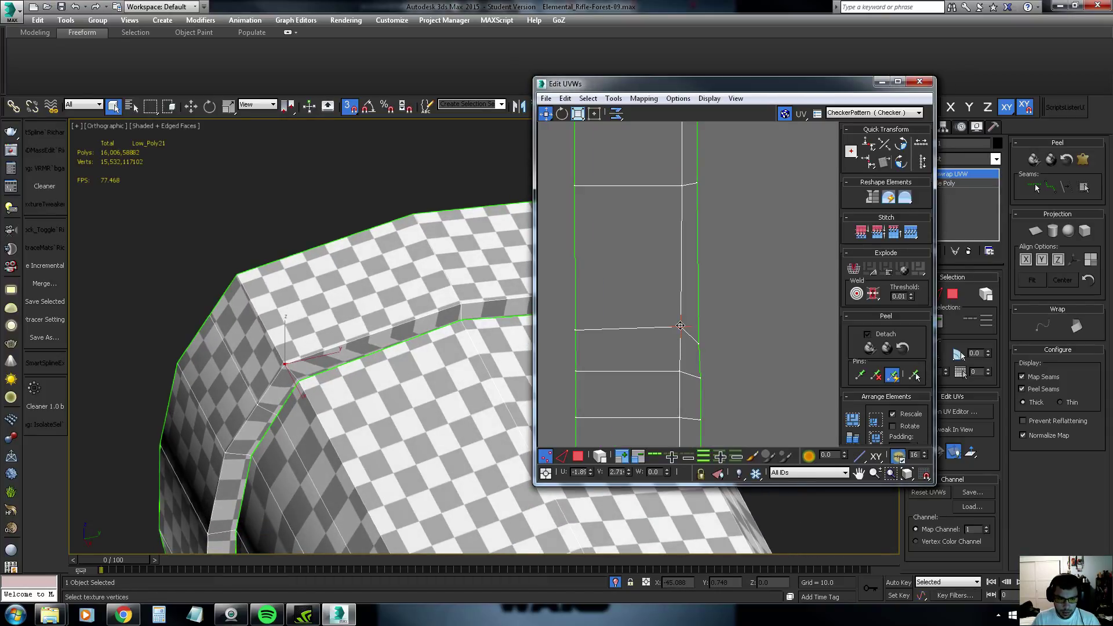
mouse_move(307, 297)
alt+middle_down()
mouse_move(327, 285)
mouse_move(332, 256)
alt+middle_up()
mouse_move(417, 323)
alt+middle_down()
mouse_move(357, 328)
mouse_move(428, 335)
mouse_move(470, 357)
mouse_move(502, 326)
mouse_move(288, 325)
alt+middle_up()
Select all of the cylinder's faces and Quick Peel them into a flat UV island
scroll(325, 326, down, 3)
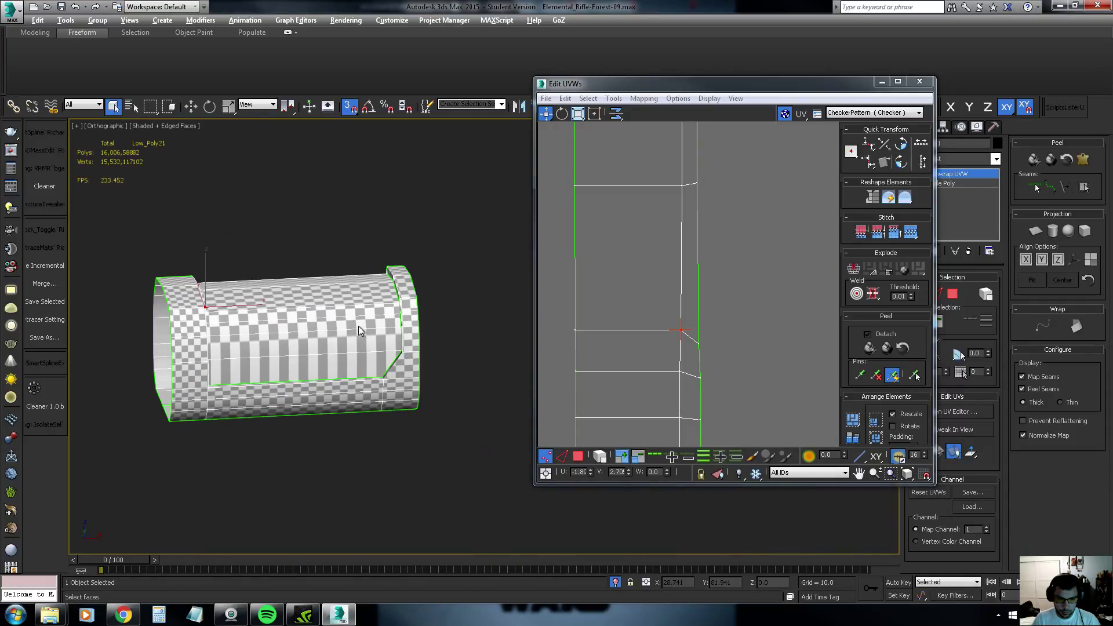
mouse_move(358, 326)
alt+middle_down()
mouse_move(232, 335)
mouse_move(335, 314)
alt+middle_up()
scroll(652, 284, down, 3)
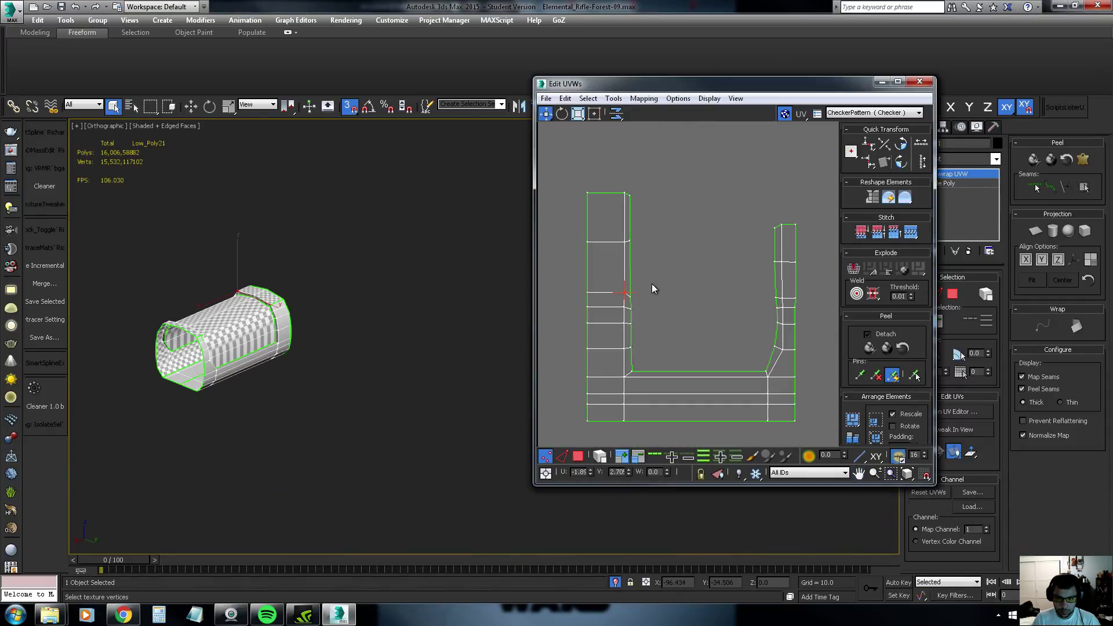
scroll(652, 283, down, 2)
scroll(659, 315, down, 1)
key(3)
drag(770, 306, 650, 426)
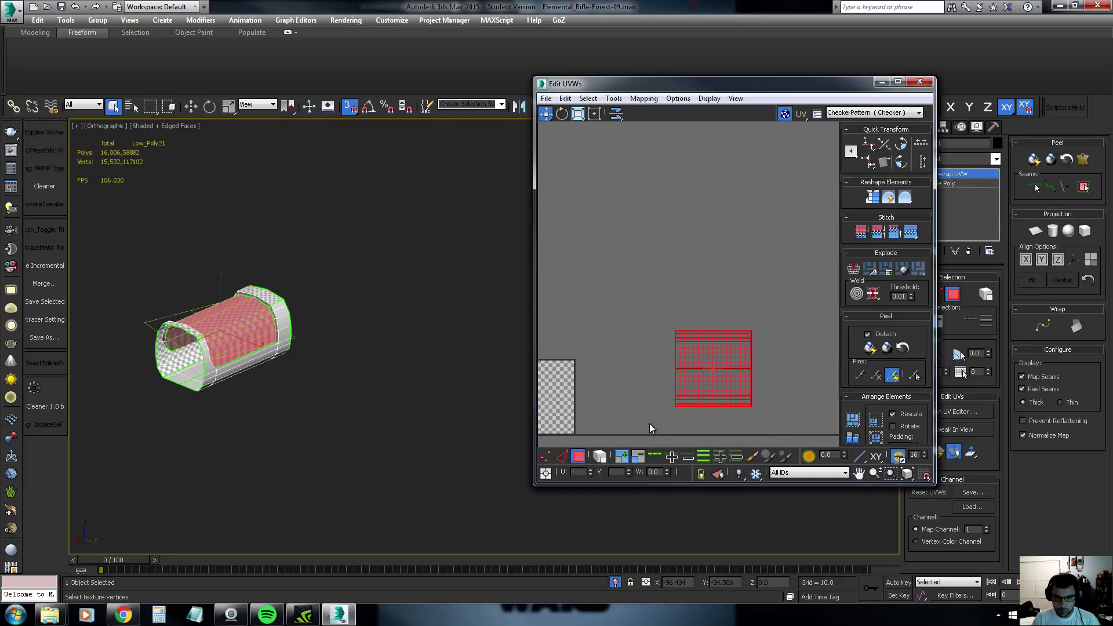
mouse_move(337, 324)
alt+middle_down()
mouse_move(355, 311)
mouse_move(296, 305)
mouse_move(325, 299)
alt+middle_up()
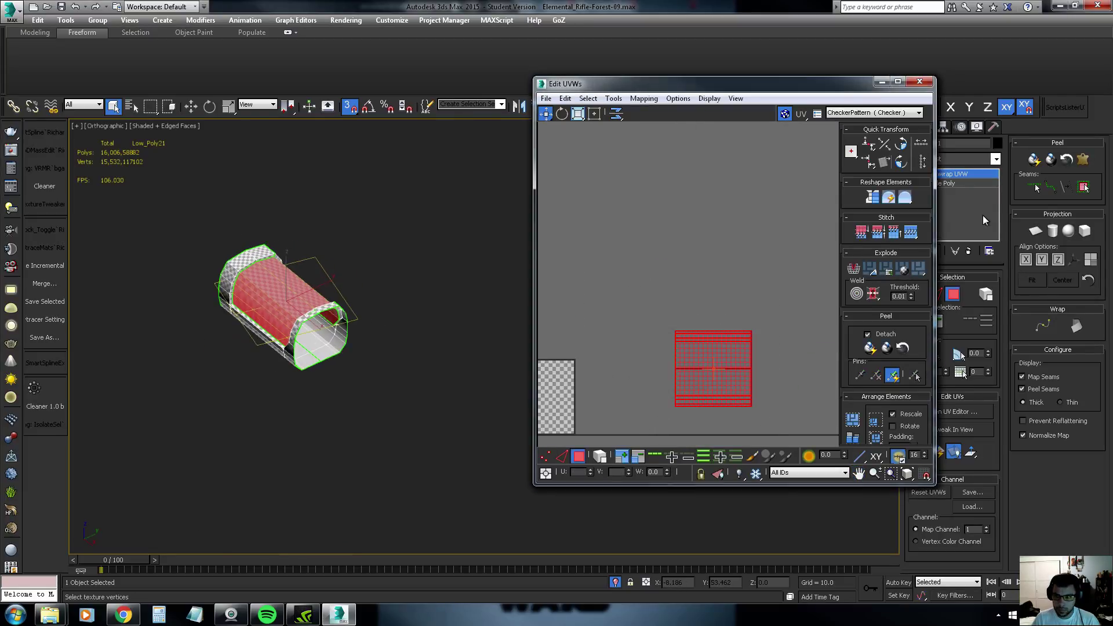
click(1035, 162)
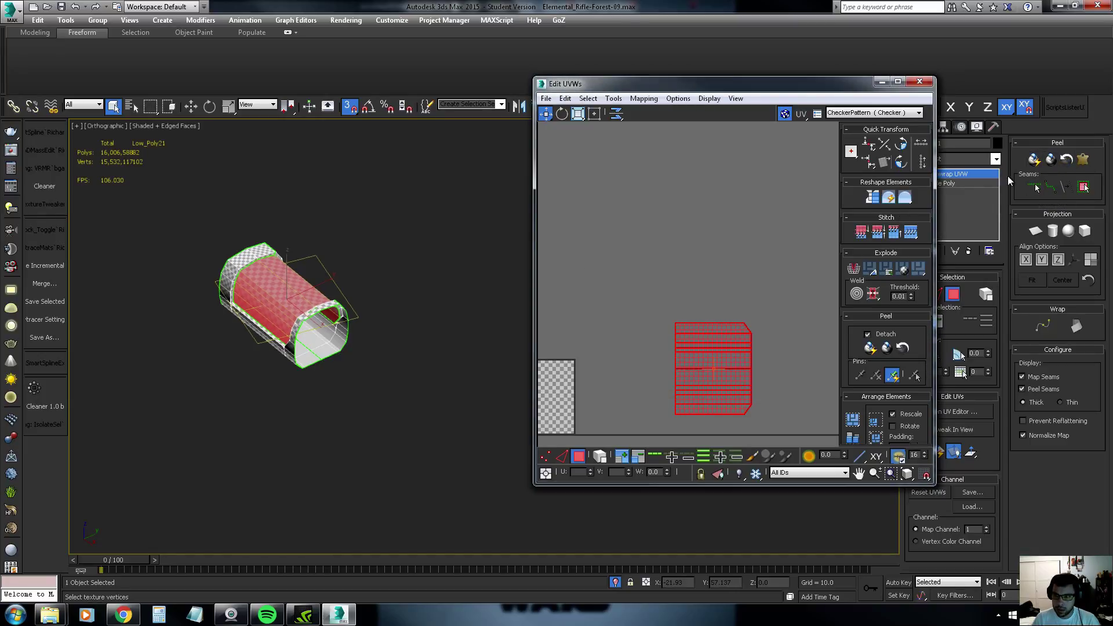
Move the newly peeled island up beside the U-shaped island
middle_drag(714, 371, 727, 338)
scroll(306, 279, up, 5)
mouse_move(306, 279)
alt+middle_down()
mouse_move(371, 297)
mouse_move(468, 279)
mouse_move(414, 239)
mouse_move(417, 194)
alt+middle_up()
click(667, 245)
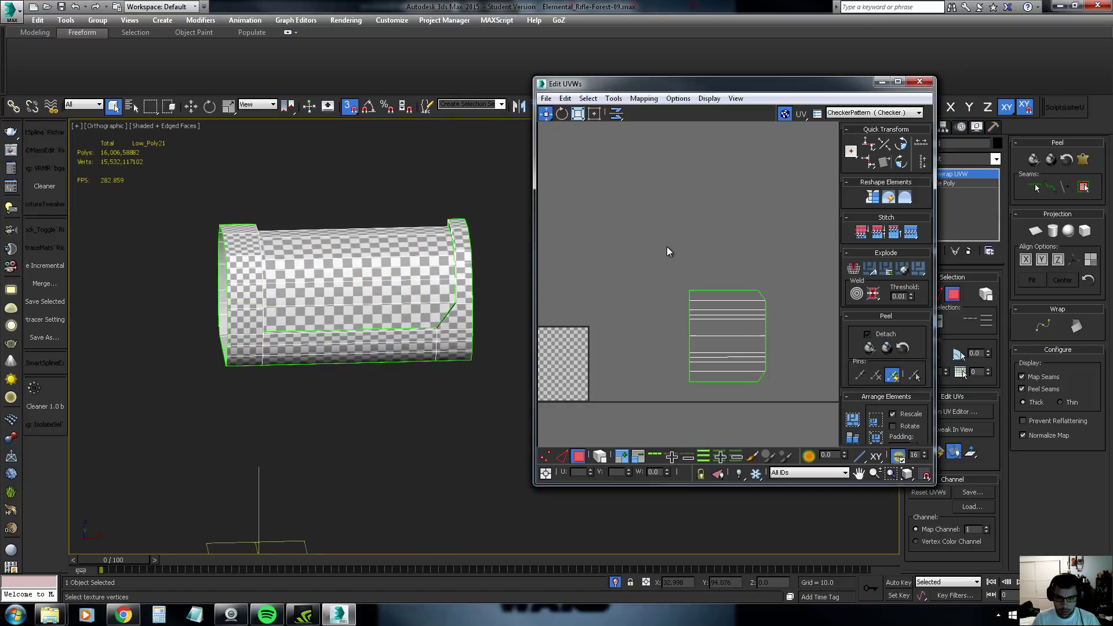
scroll(746, 293, up, 2)
scroll(781, 264, down, 3)
scroll(708, 322, down, 3)
click(724, 319)
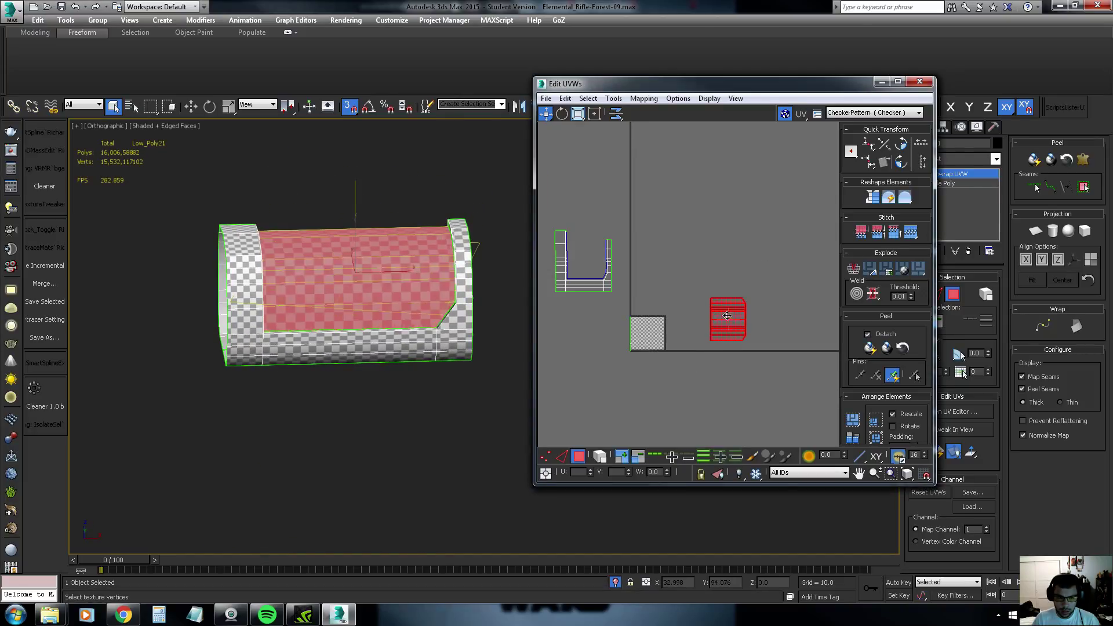
mouse_move(725, 319)
mouse_down()
mouse_move(673, 254)
mouse_move(589, 210)
mouse_up()
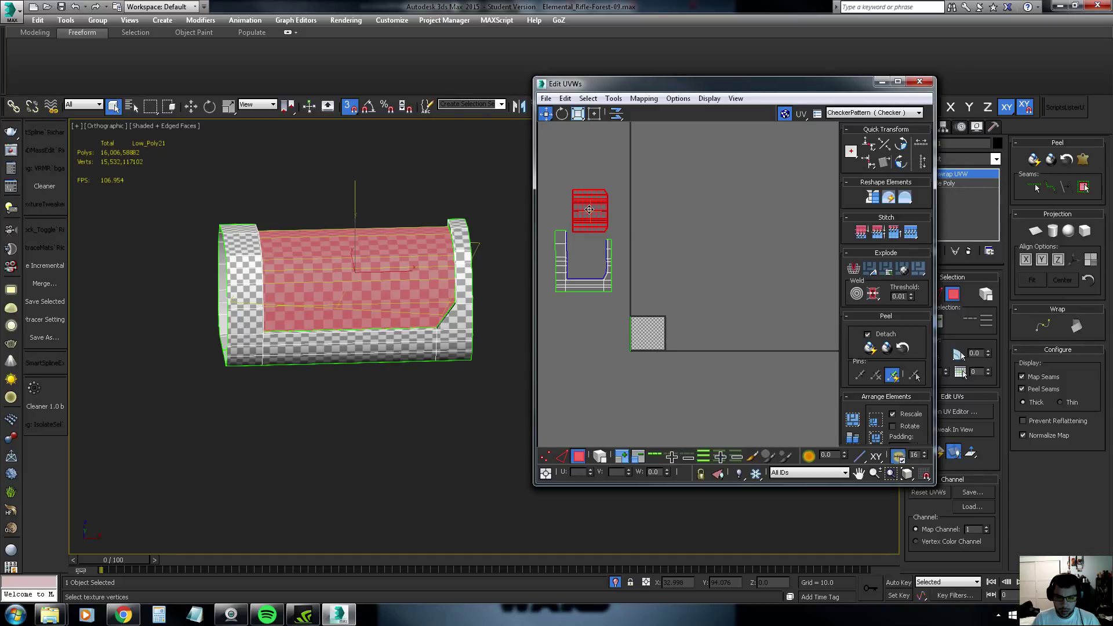
Select the top strip of faces on the cylinder
mouse_move(335, 311)
alt+middle_down()
mouse_move(307, 307)
mouse_move(405, 325)
mouse_move(394, 308)
mouse_move(444, 276)
alt+middle_up()
click(411, 356)
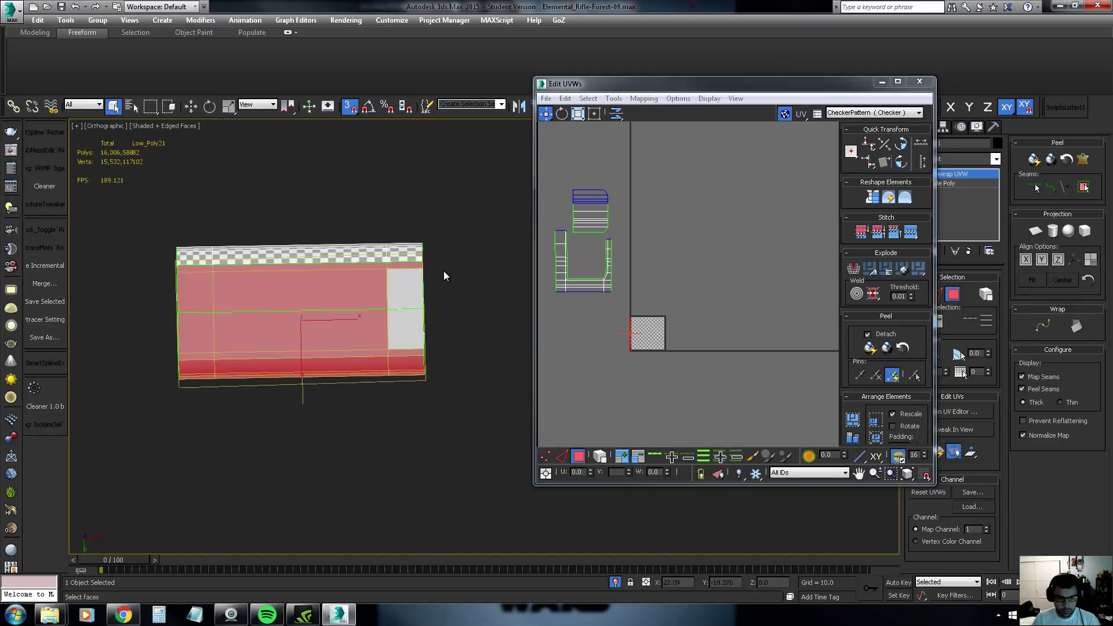
drag(172, 354, 172, 355)
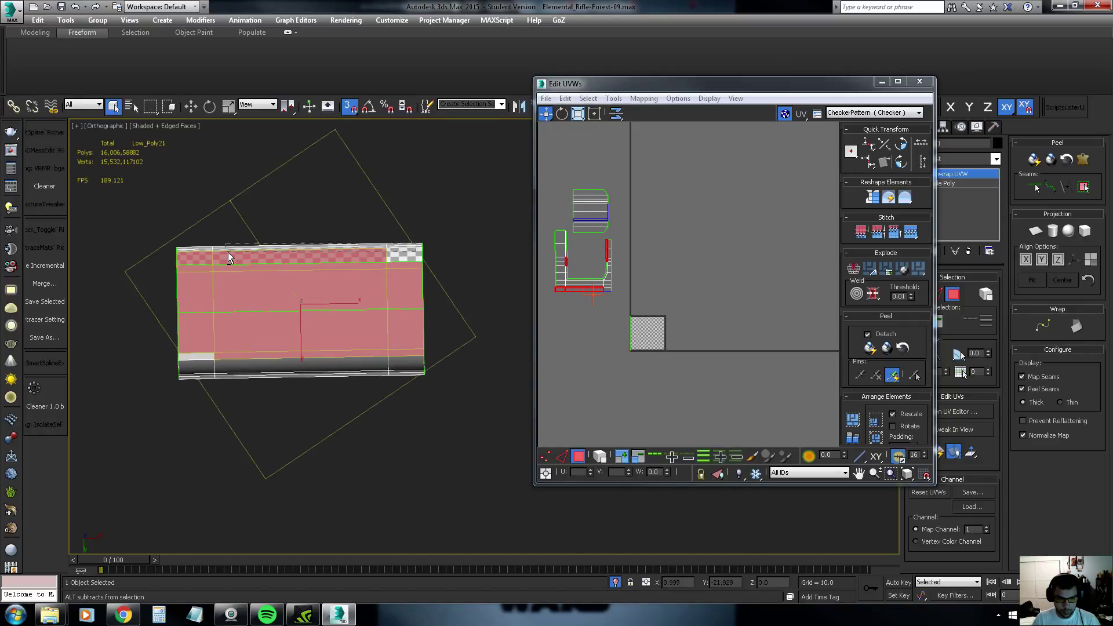
drag(169, 255, 170, 256)
mouse_move(174, 267)
alt+middle_down()
mouse_move(251, 381)
mouse_move(307, 371)
mouse_move(311, 346)
mouse_move(373, 267)
alt+middle_up()
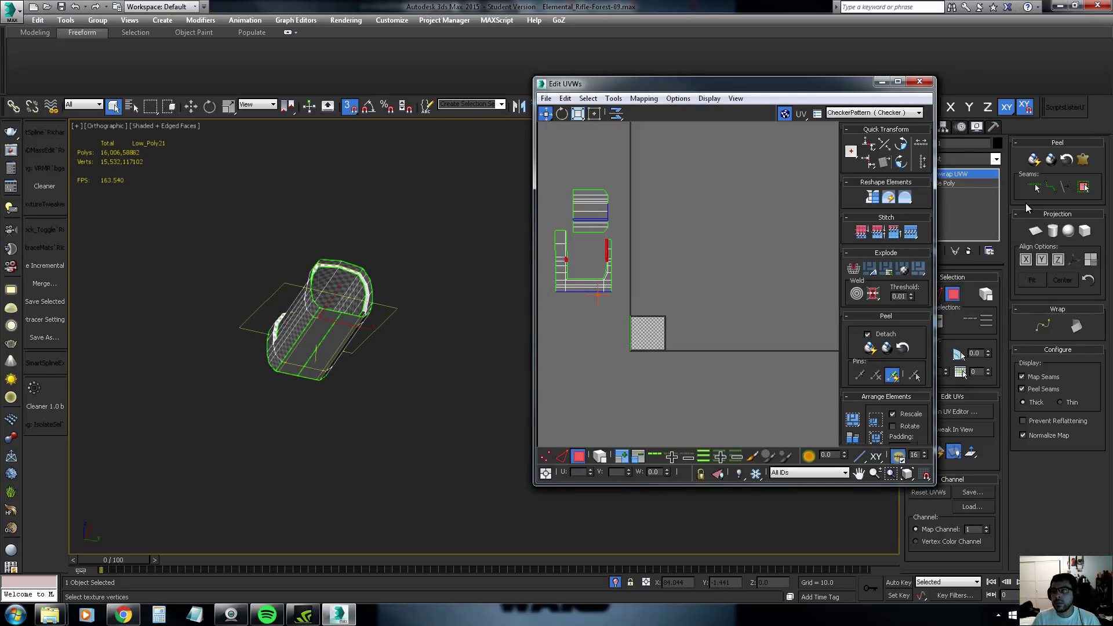
Planar-map the top strip into a square island beside the others, then return to vertex mode
click(1036, 231)
click(1036, 231)
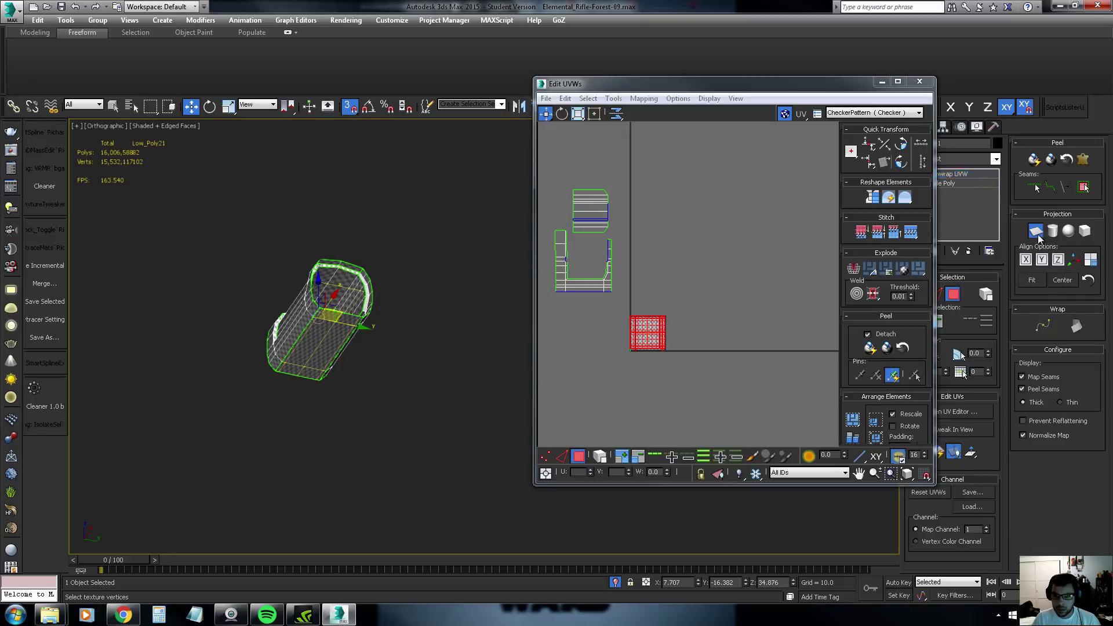
drag(636, 328, 628, 177)
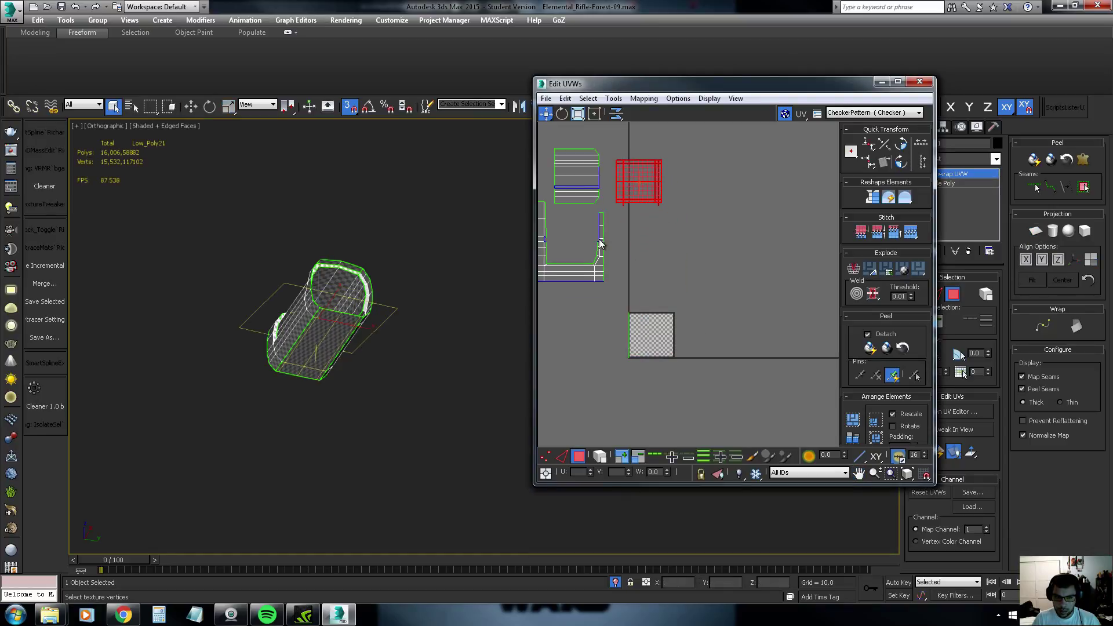
alt+middle_drag(314, 347, 325, 325)
scroll(313, 336, up, 4)
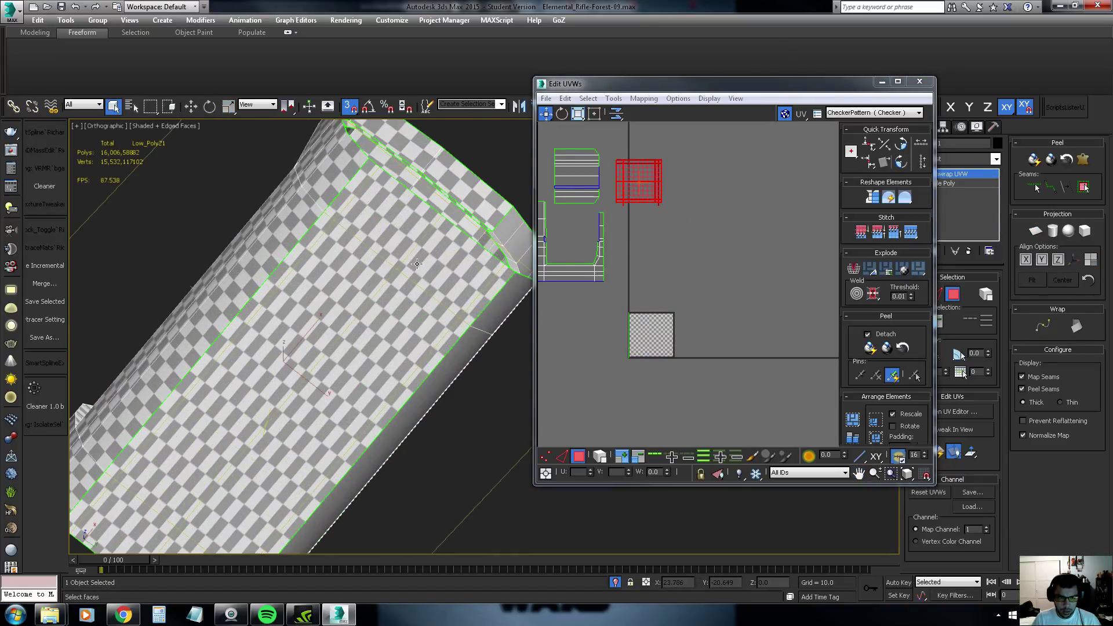
scroll(313, 336, up, 3)
scroll(647, 203, up, 3)
scroll(647, 203, up, 2)
key(1)
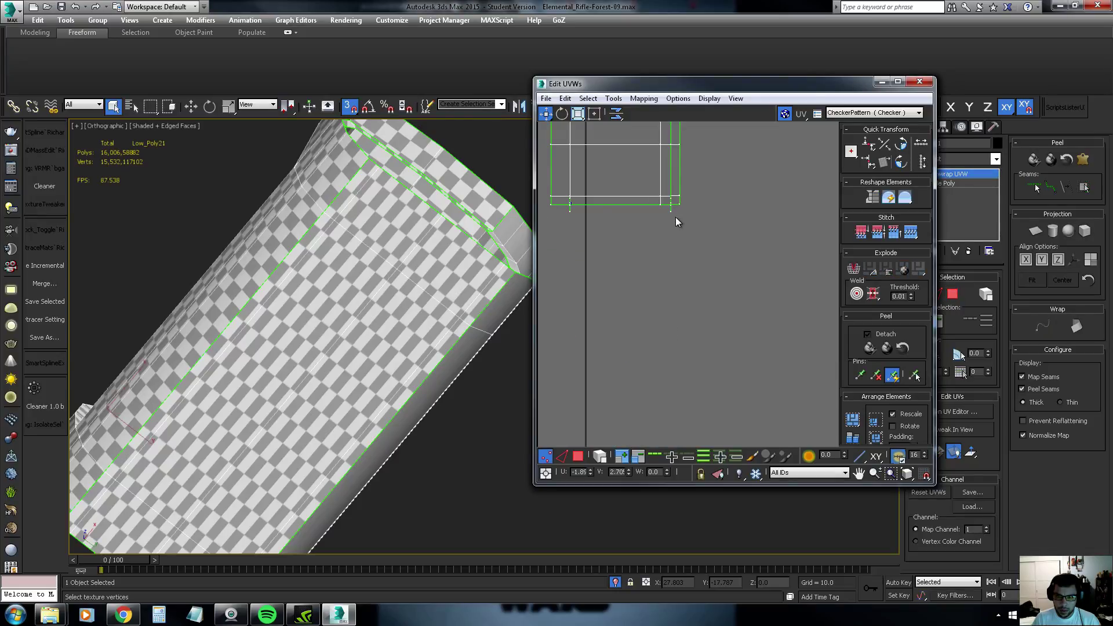
scroll(374, 231, down, 3)
mouse_move(389, 217)
alt+middle_down()
mouse_move(370, 261)
mouse_move(496, 295)
mouse_move(415, 226)
alt+middle_up()
Clear the selection and pick a strip of faces on the cylinder's underside in face mode
click(415, 226)
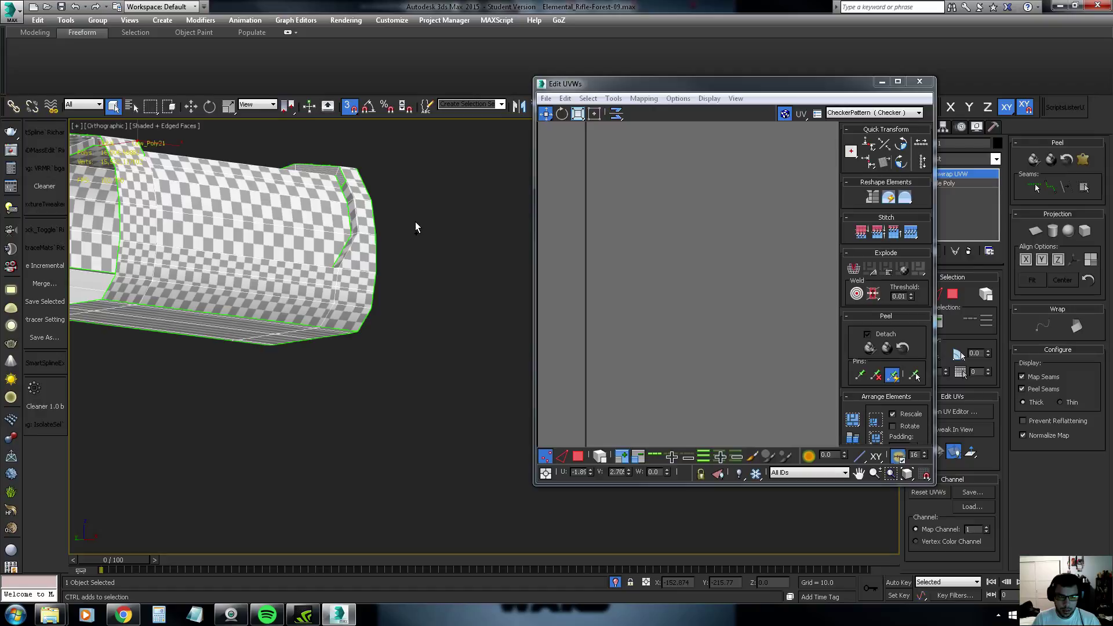
scroll(415, 226, down, 1)
scroll(415, 226, down, 3)
key(3)
alt+middle_drag(415, 226, 383, 216)
click(314, 243)
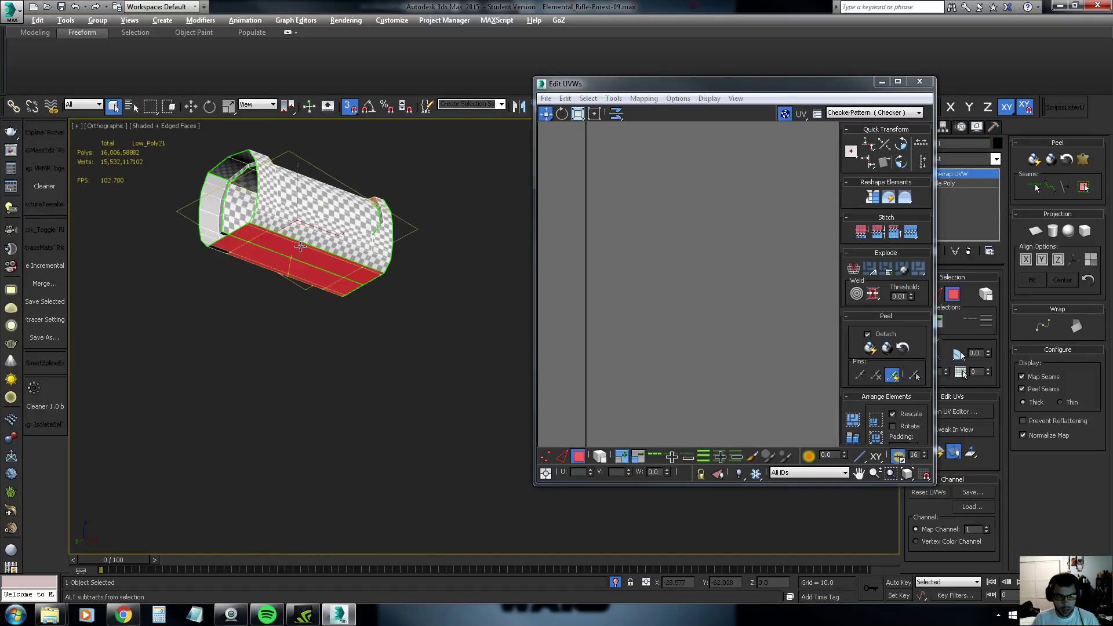
mouse_move(313, 244)
alt+middle_down()
mouse_move(285, 192)
mouse_move(249, 209)
mouse_move(394, 218)
alt+middle_up()
Build a new face selection around the band's end ring, adding the long and right-end faces
click(220, 221)
scroll(220, 220, up, 3)
ctrl+click(287, 199)
ctrl+click(394, 218)
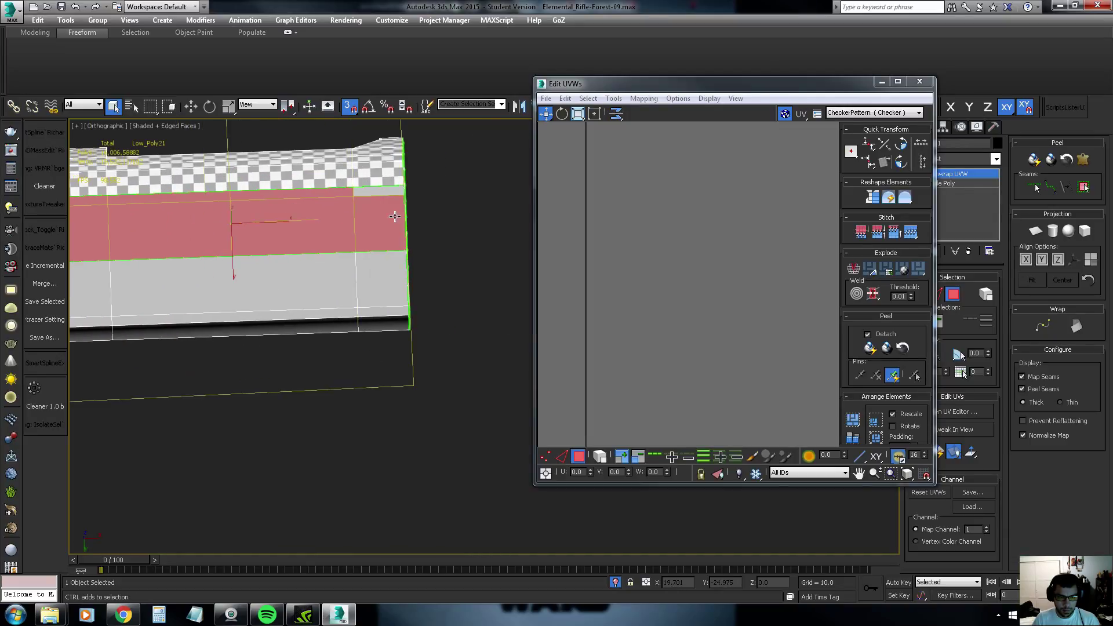
ctrl+click(386, 279)
ctrl+click(344, 294)
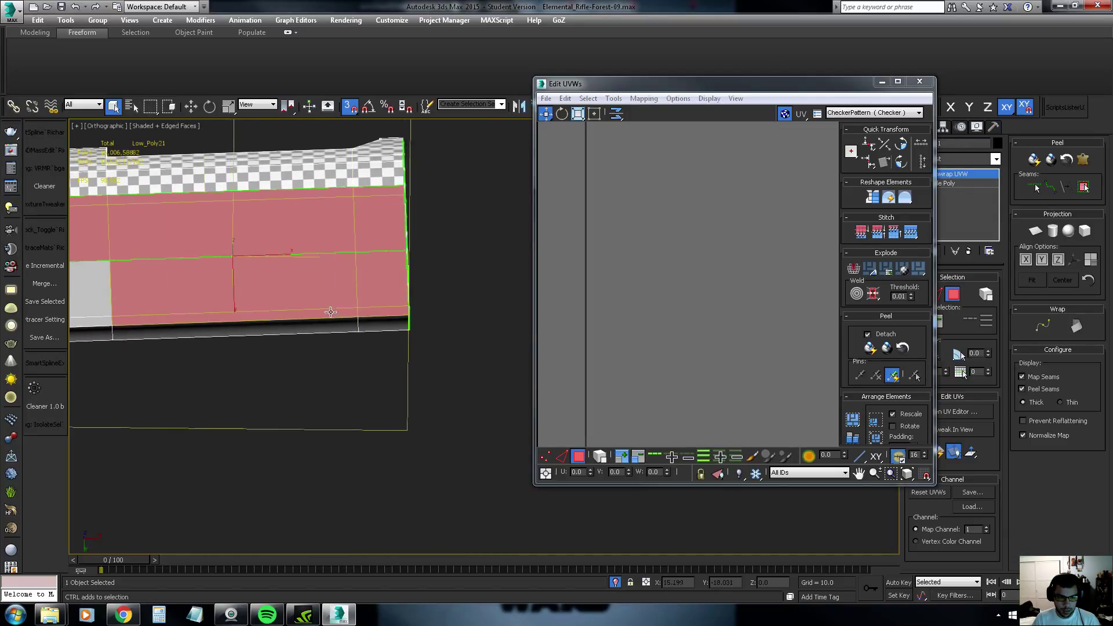
alt+middle_drag(344, 294, 389, 263)
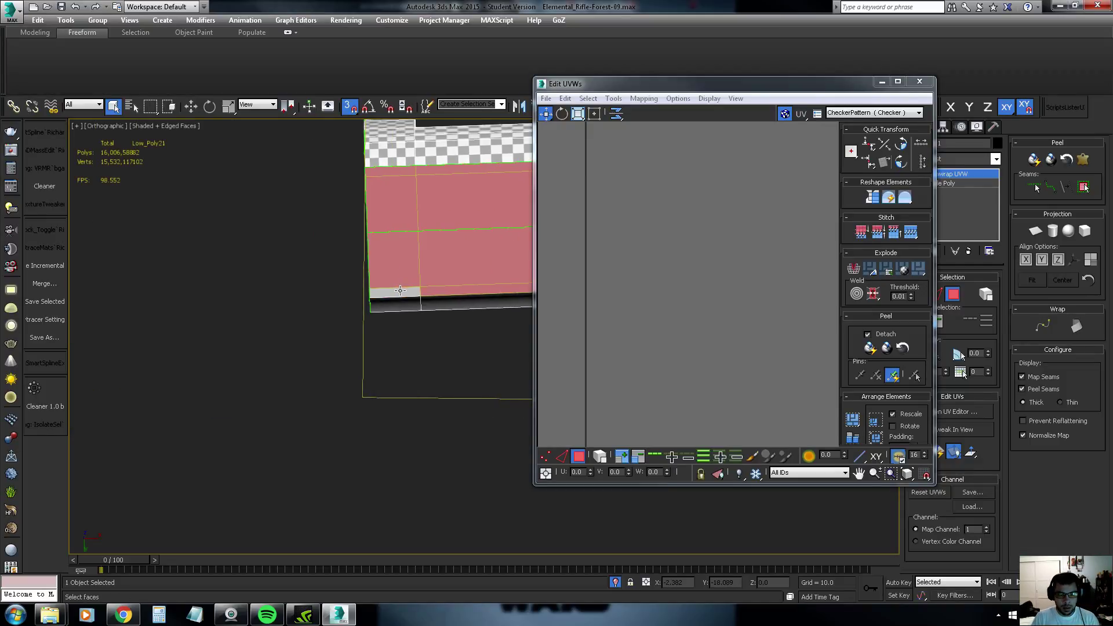
middle_drag(400, 290, 317, 251)
scroll(318, 251, down, 8)
alt+middle_drag(378, 229, 406, 290)
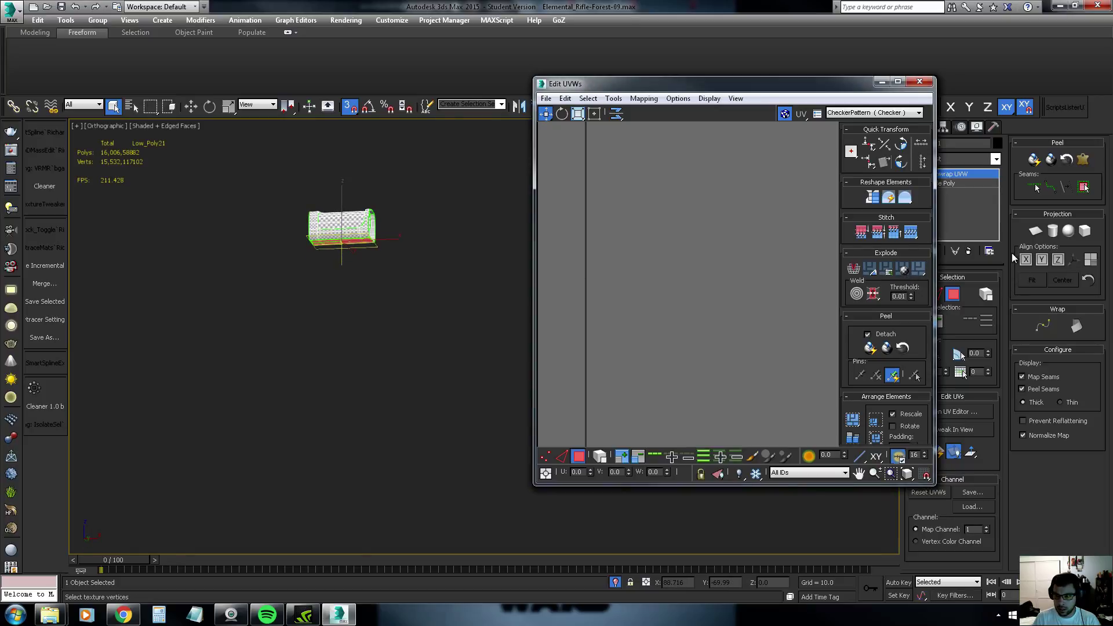
Planar-map the selected faces and scale the resulting square UV island down
click(1035, 231)
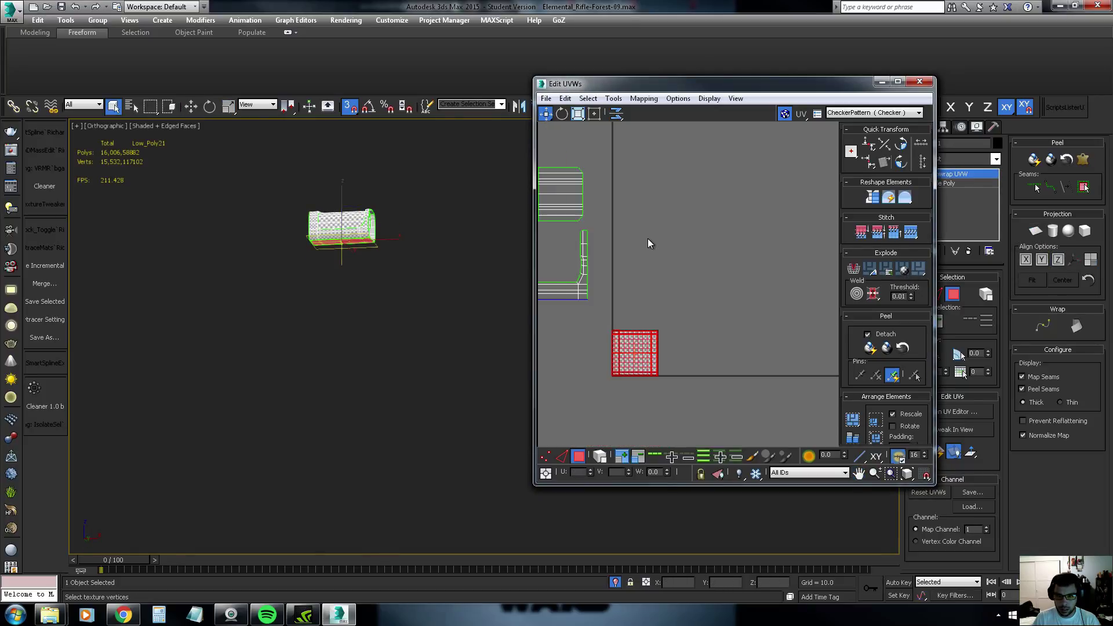
scroll(648, 239, up, 2)
middle_drag(650, 291, 681, 266)
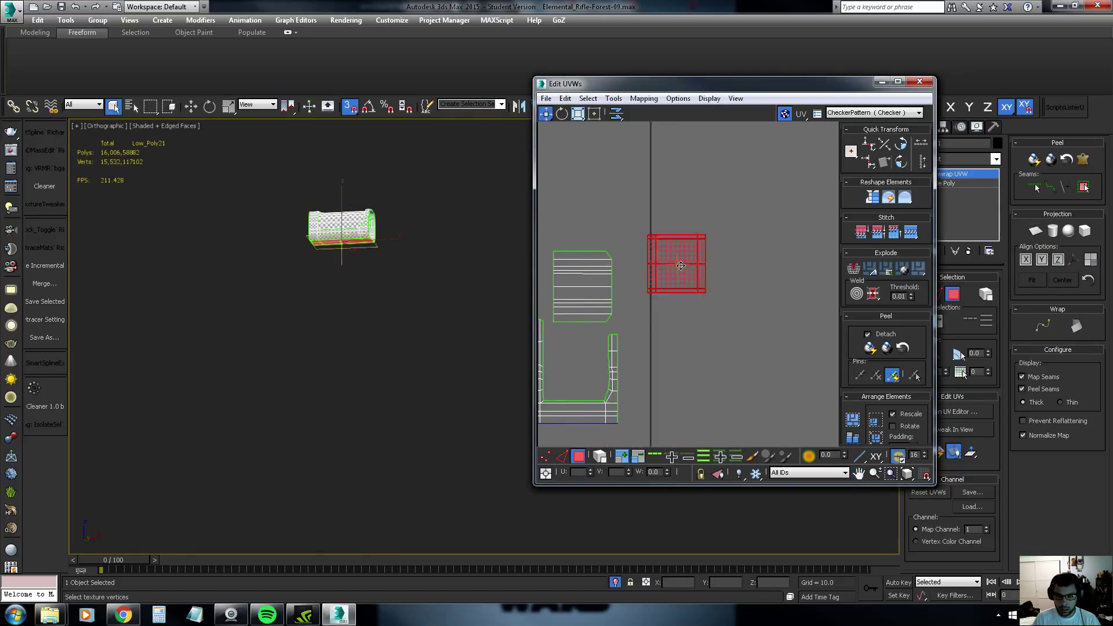
key(r)
mouse_move(699, 261)
mouse_down()
mouse_move(684, 268)
mouse_move(693, 301)
mouse_up()
middle_drag(693, 301, 687, 231)
Pan the UV view to the checker tile and clear the UV selection
scroll(306, 261, up, 4)
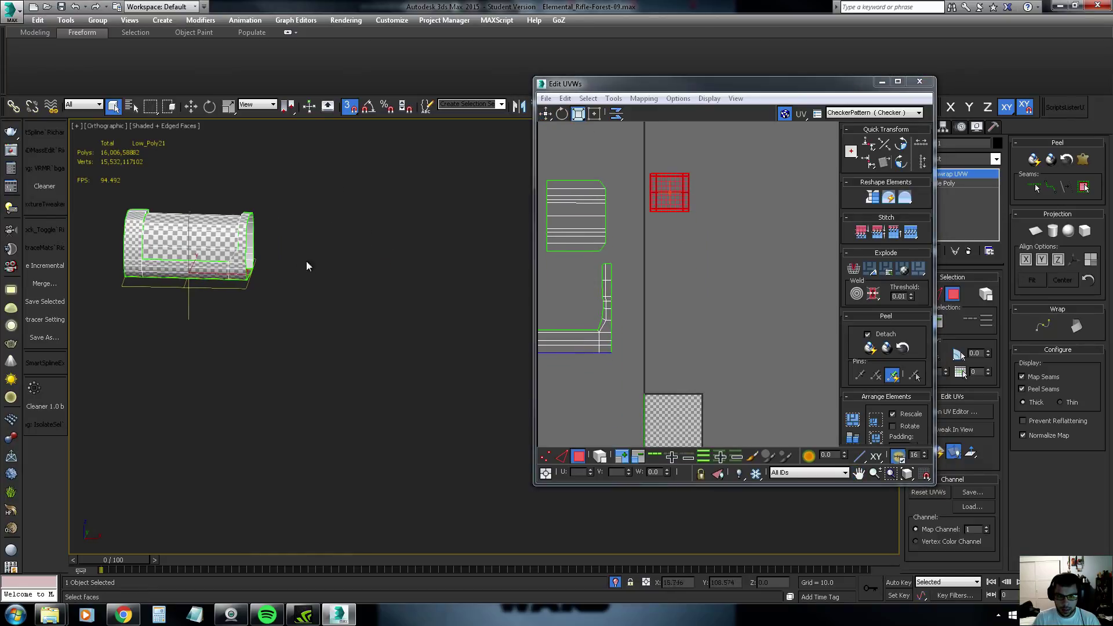
middle_drag(702, 299, 641, 308)
scroll(645, 300, down, 3)
middle_drag(594, 350, 678, 338)
click(619, 371)
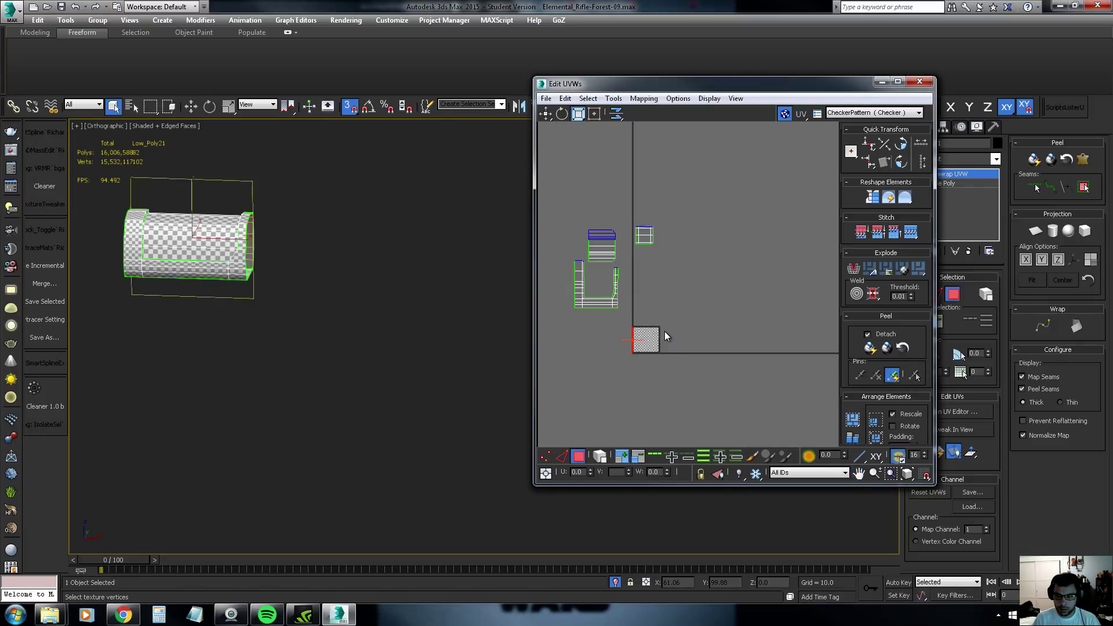
mouse_move(388, 325)
alt+middle_down()
mouse_move(261, 299)
mouse_move(344, 294)
alt+middle_up()
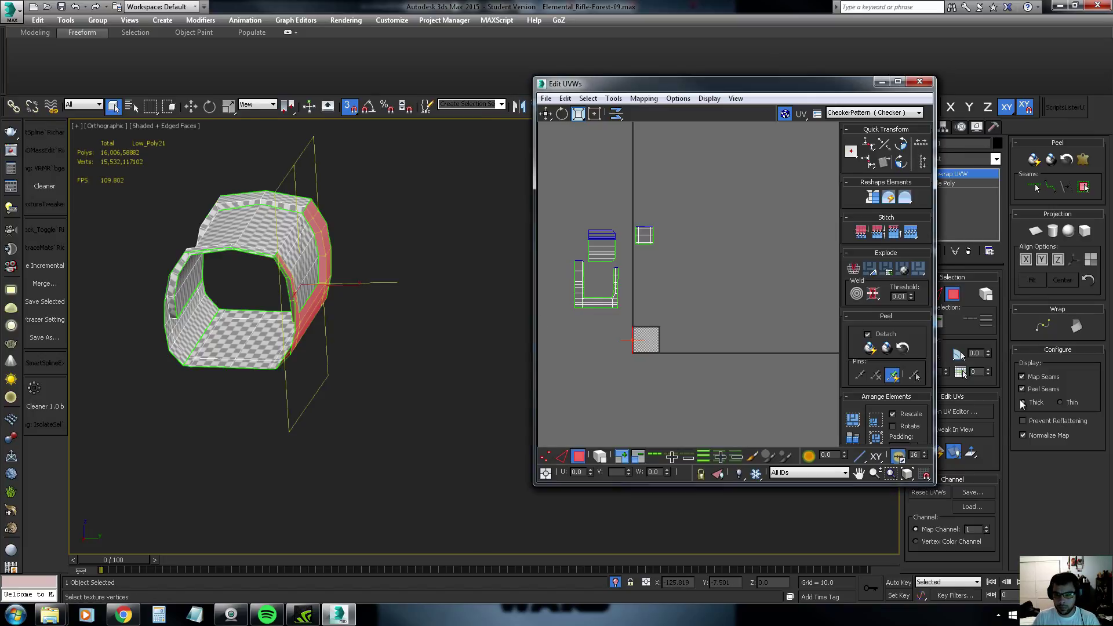
Apply a Planar projection to the selected rim faces, producing an L-shaped strip island
click(1035, 231)
click(1027, 260)
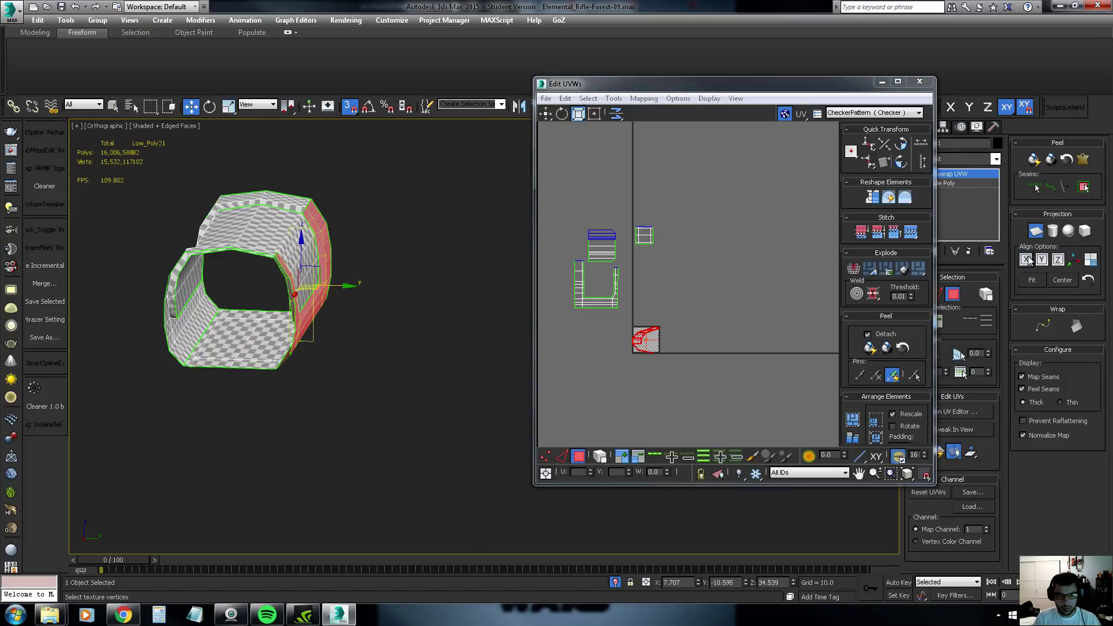
alt+middle_drag(249, 295, 296, 297)
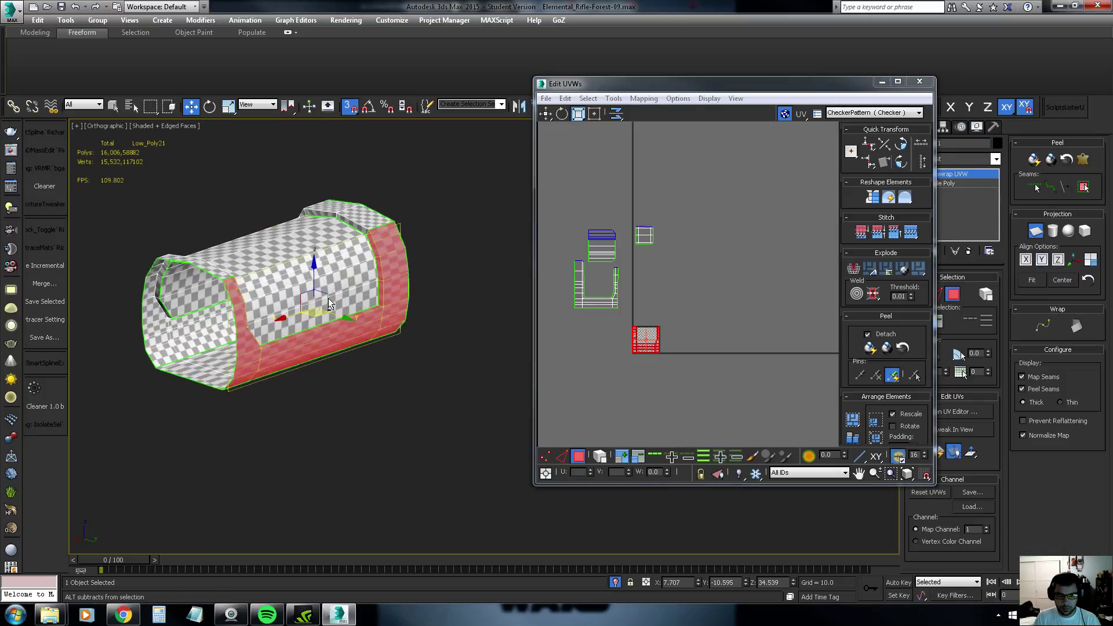
scroll(374, 293, up, 3)
scroll(371, 290, up, 3)
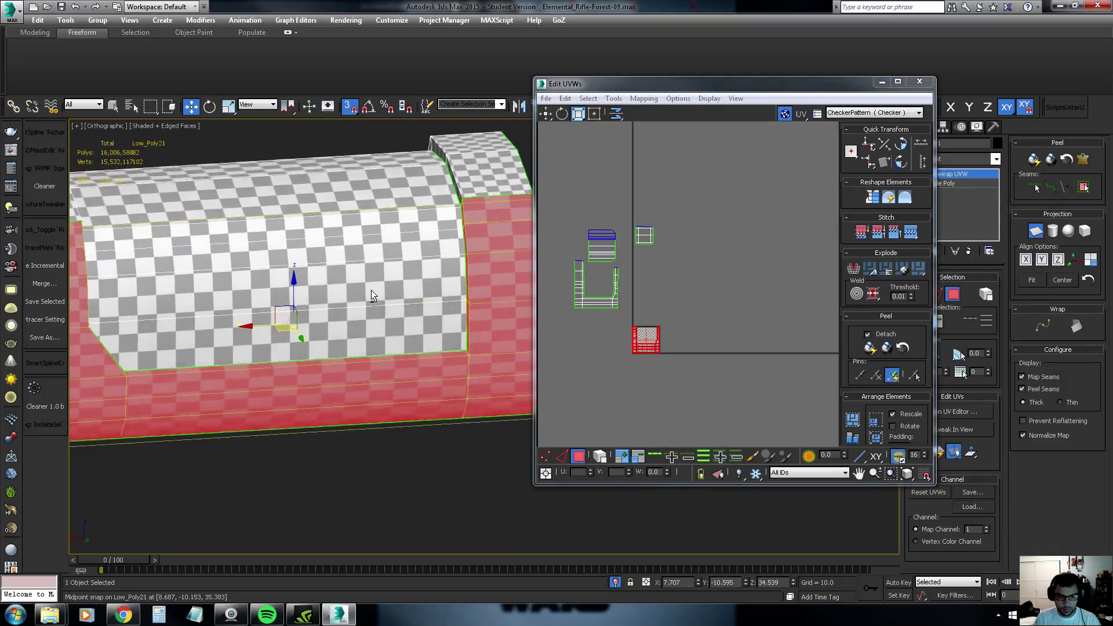
scroll(366, 244, up, 3)
mouse_move(366, 242)
alt+middle_down()
mouse_move(315, 300)
mouse_move(385, 297)
alt+middle_up()
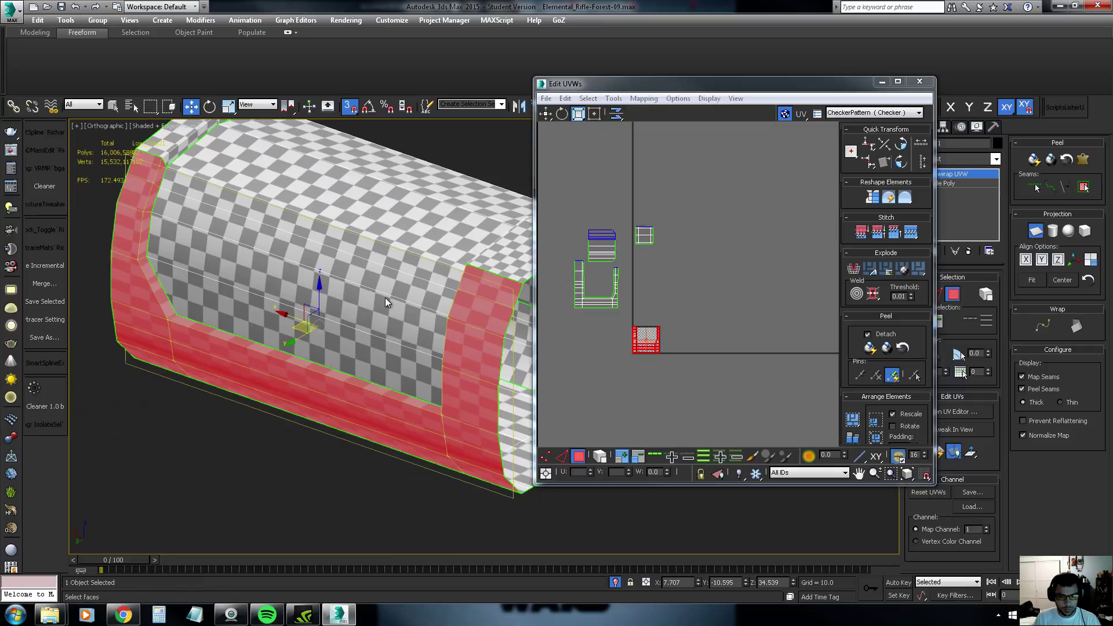
scroll(657, 335, up, 1)
scroll(639, 339, up, 2)
scroll(639, 340, up, 2)
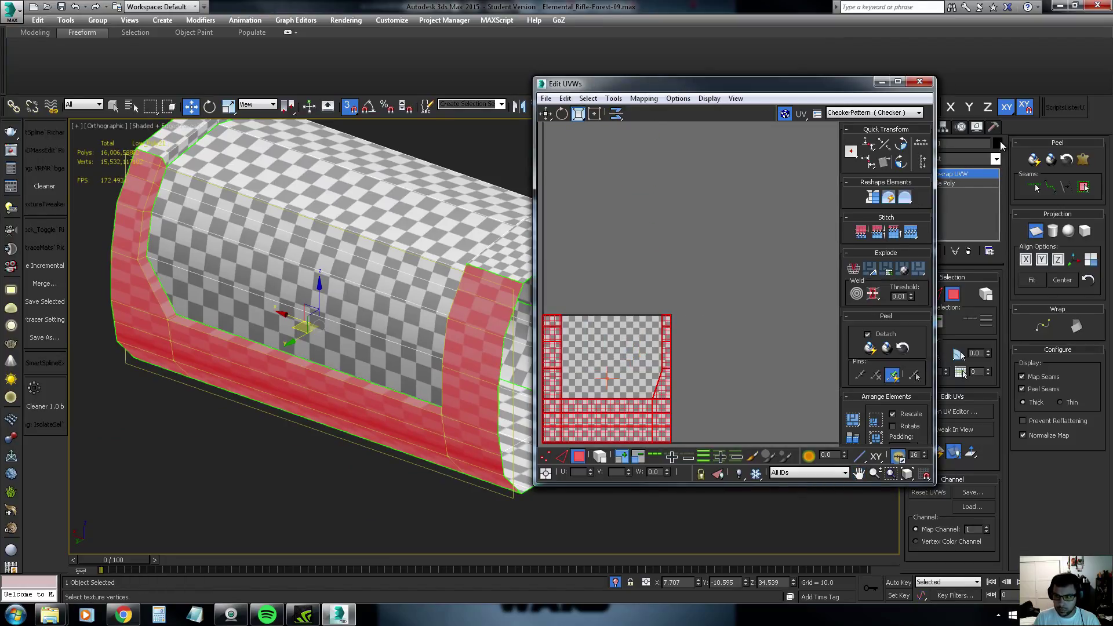
scroll(642, 249, down, 2)
scroll(694, 251, down, 1)
scroll(709, 259, down, 1)
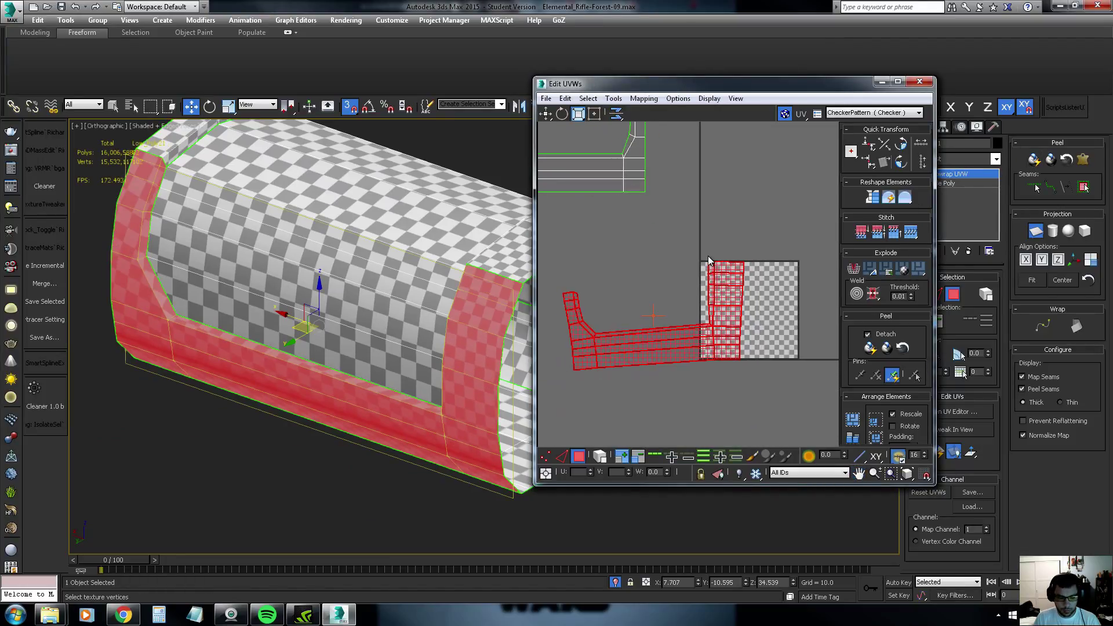
scroll(706, 261, down, 2)
scroll(701, 258, down, 1)
middle_drag(698, 259, 689, 336)
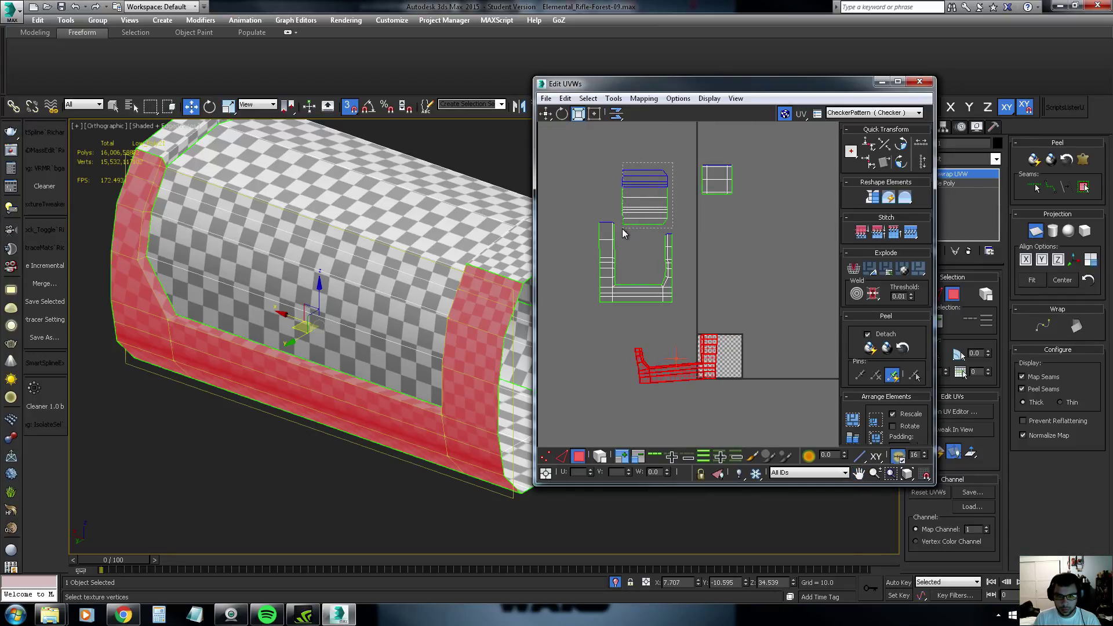
Select the upper striped island in face mode and move it to the upper right
key(2)
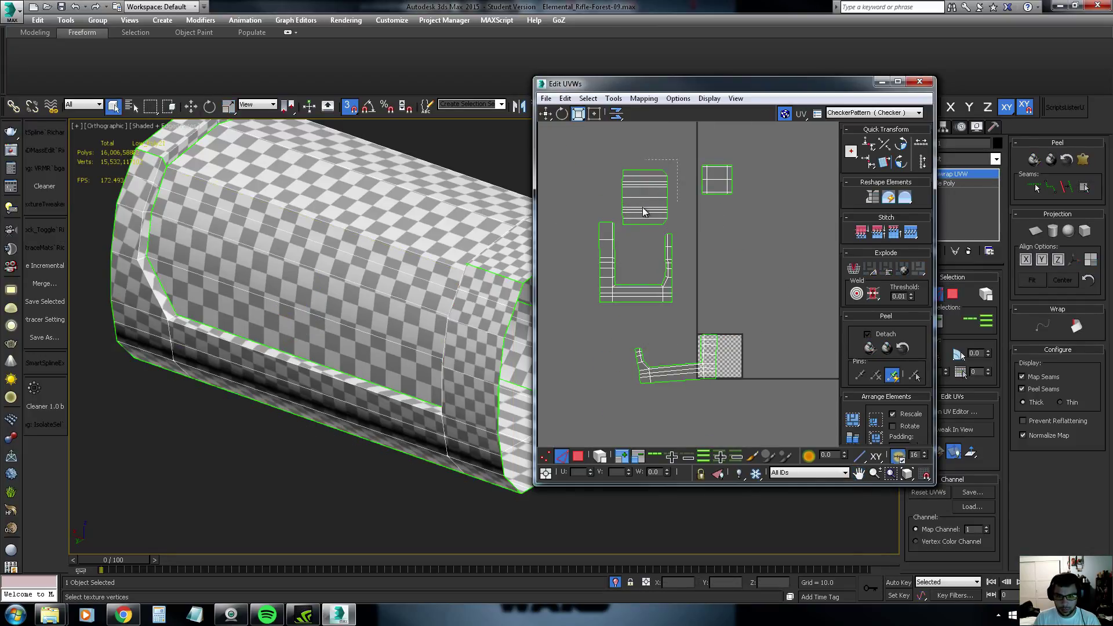
click(642, 207)
key(3)
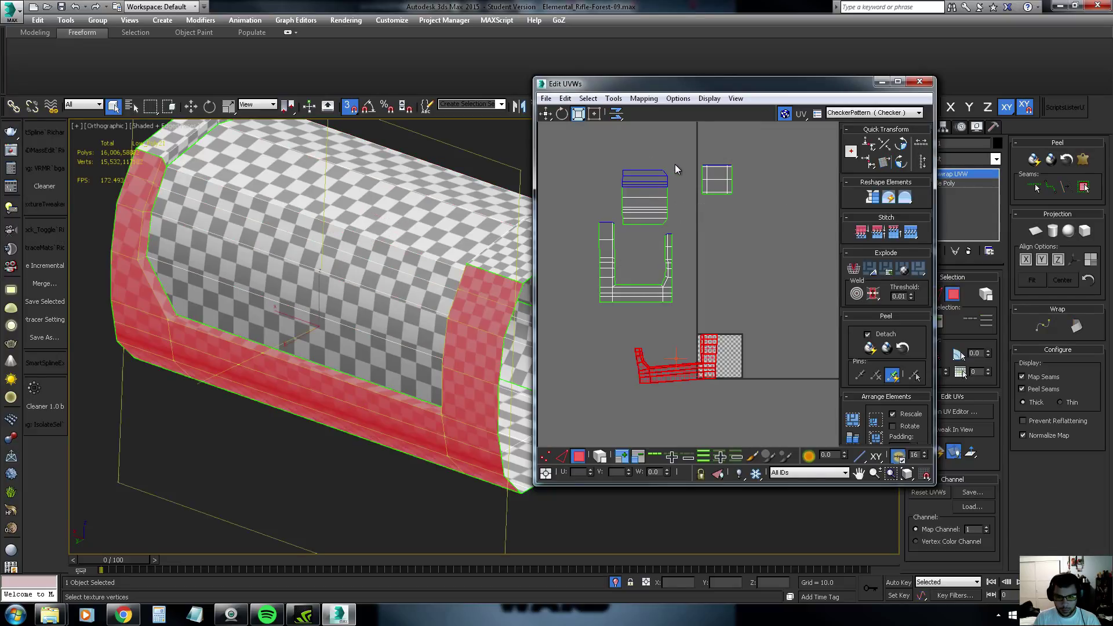
click(635, 218)
click(546, 113)
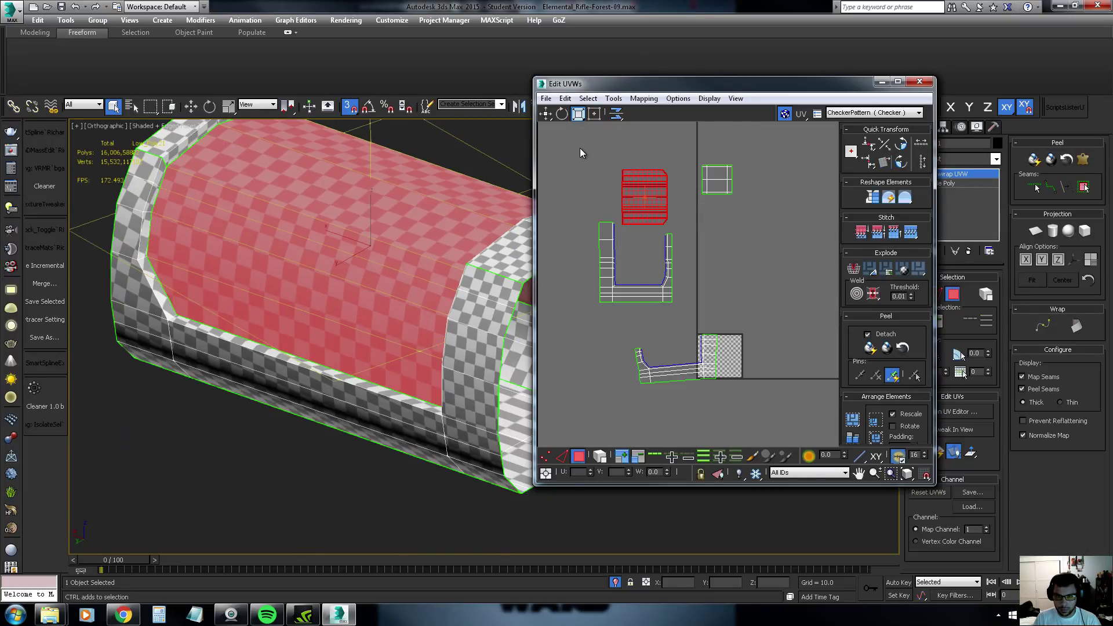
drag(644, 197, 803, 190)
alt+middle_drag(408, 229, 459, 250)
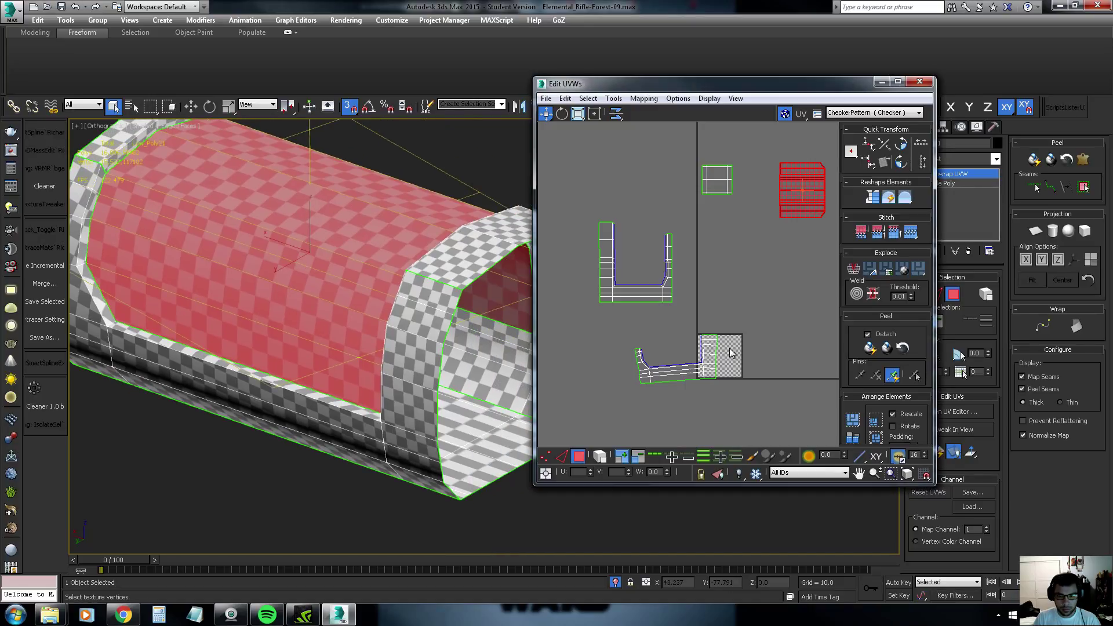
Select the top vertex of the U-shaped island's right arm in vertex mode
drag(592, 392, 593, 393)
alt+middle_drag(301, 313, 343, 322)
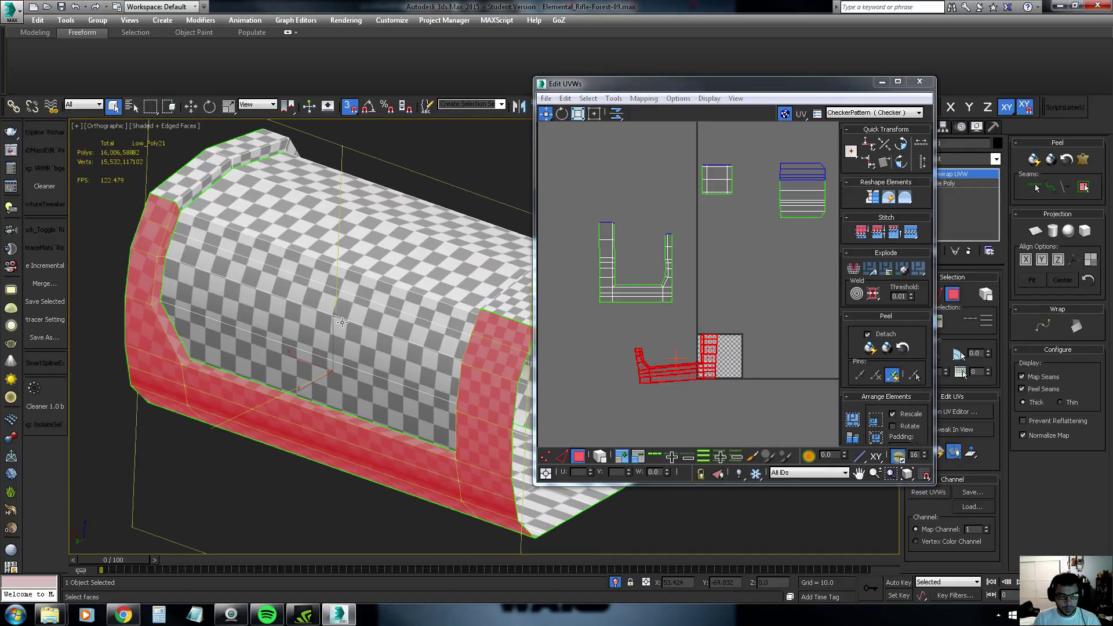
click(667, 238)
key(1)
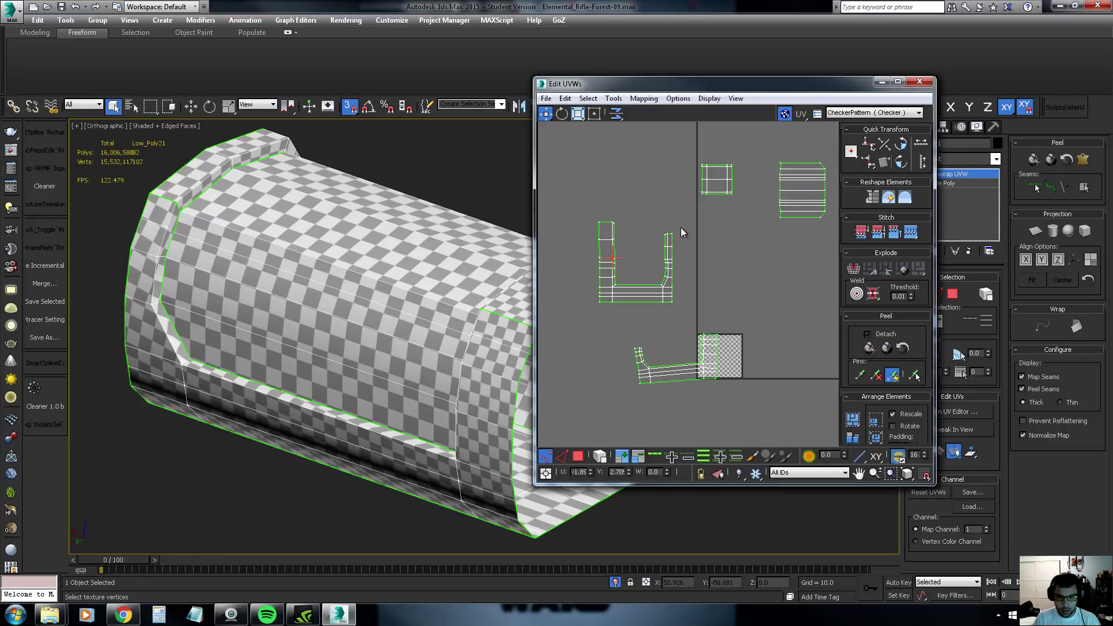
click(668, 235)
alt+middle_drag(364, 228, 280, 258)
Move the right arm's top vertex upward and select a row of right-arm vertices
key(t)
key(z)
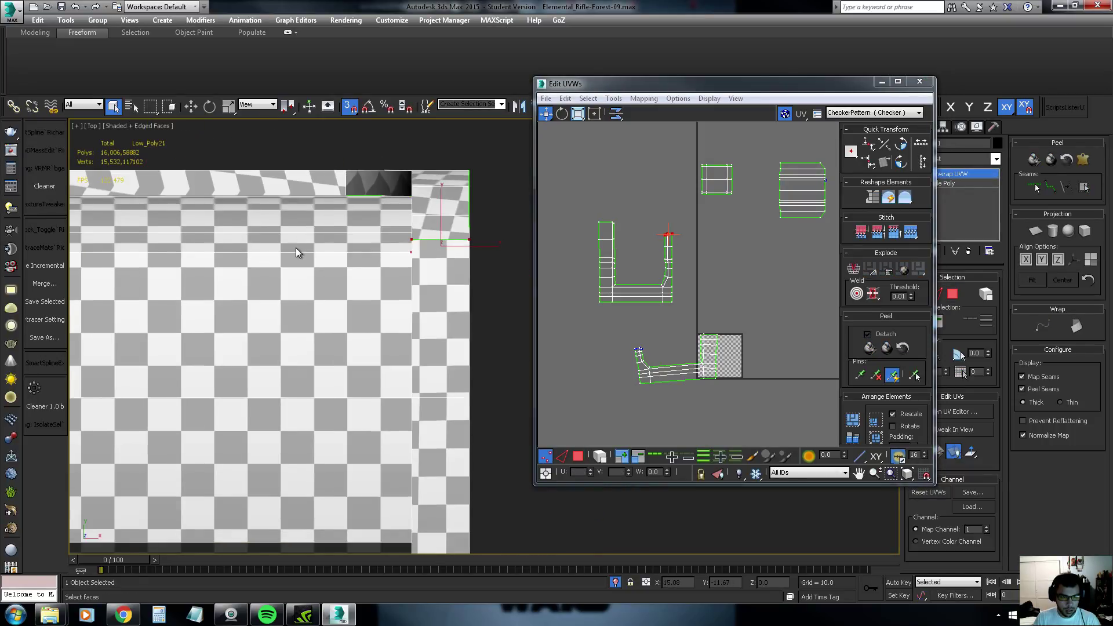
scroll(296, 252, down, 5)
scroll(296, 252, down, 2)
scroll(672, 243, up, 3)
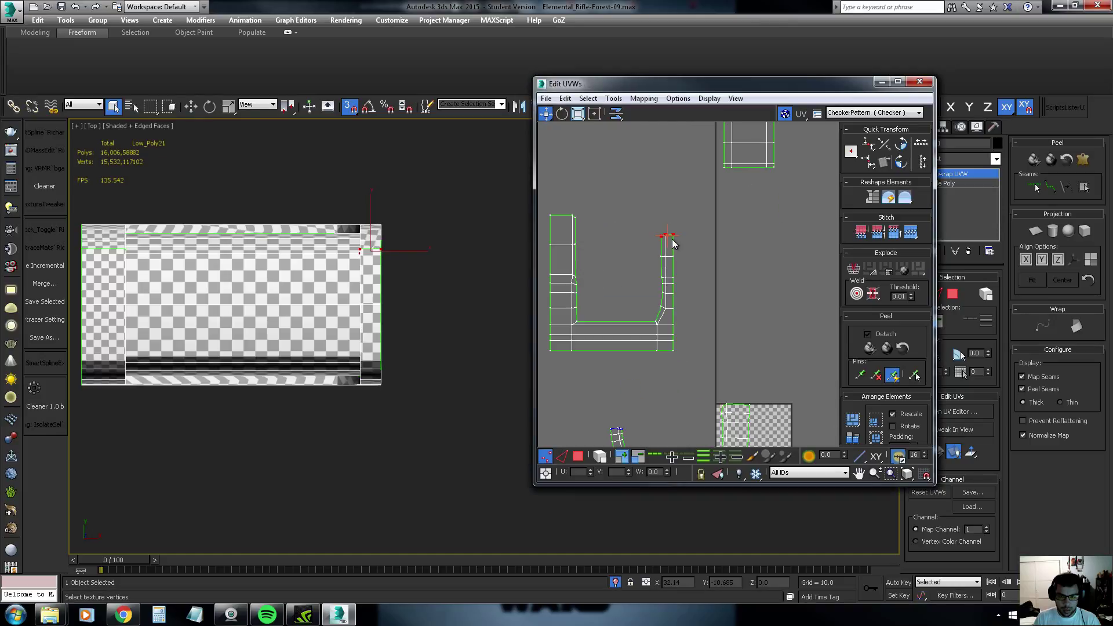
drag(671, 235, 672, 218)
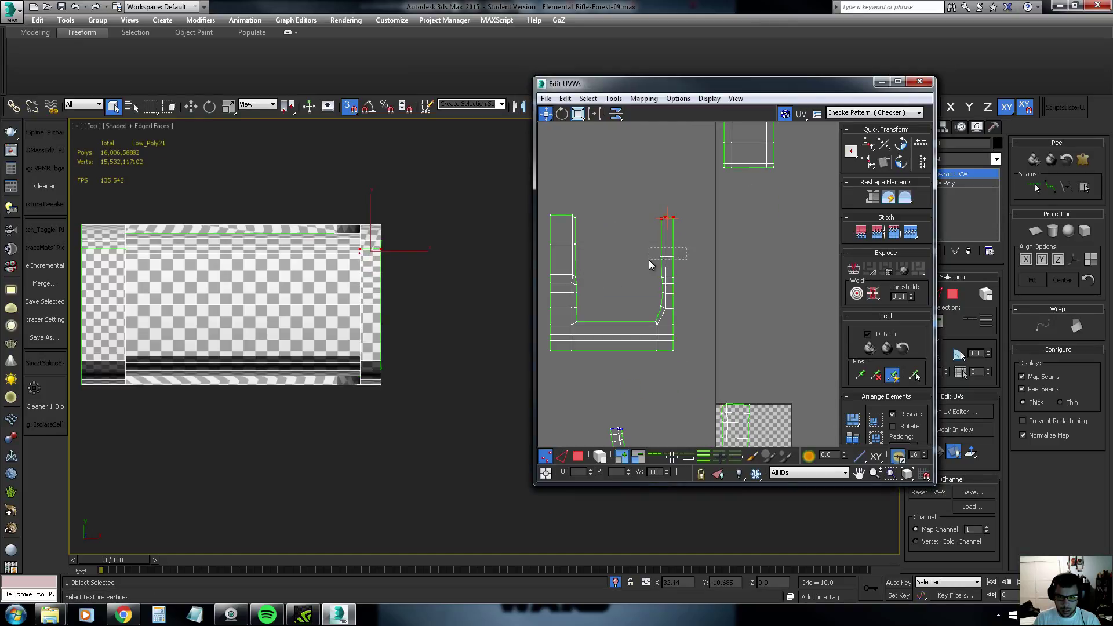
click(666, 247)
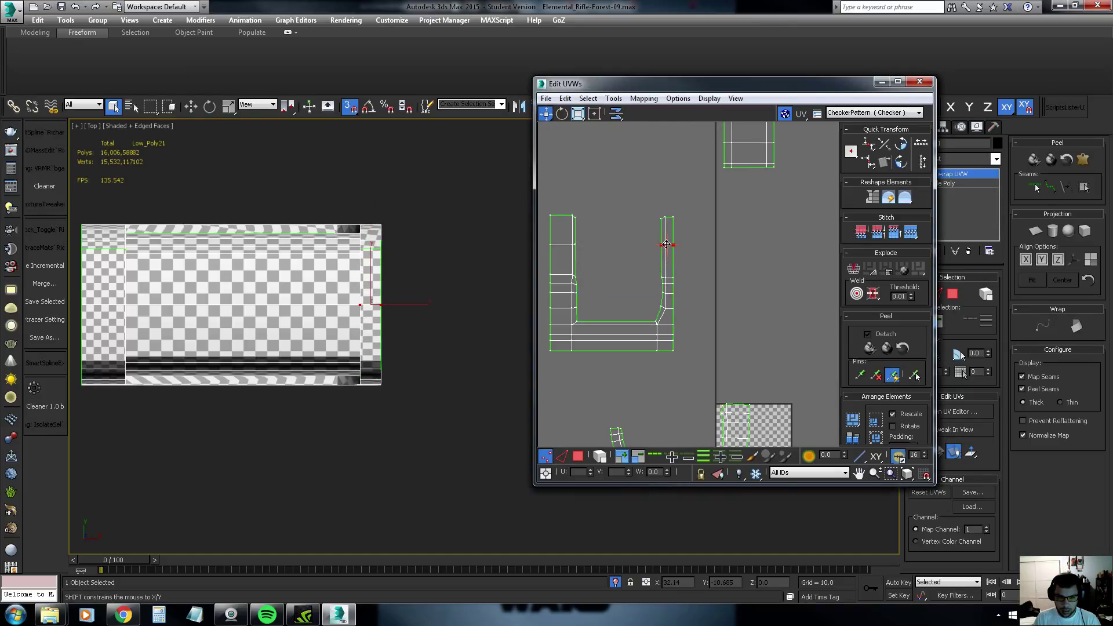
scroll(667, 246, up, 2)
scroll(762, 282, up, 1)
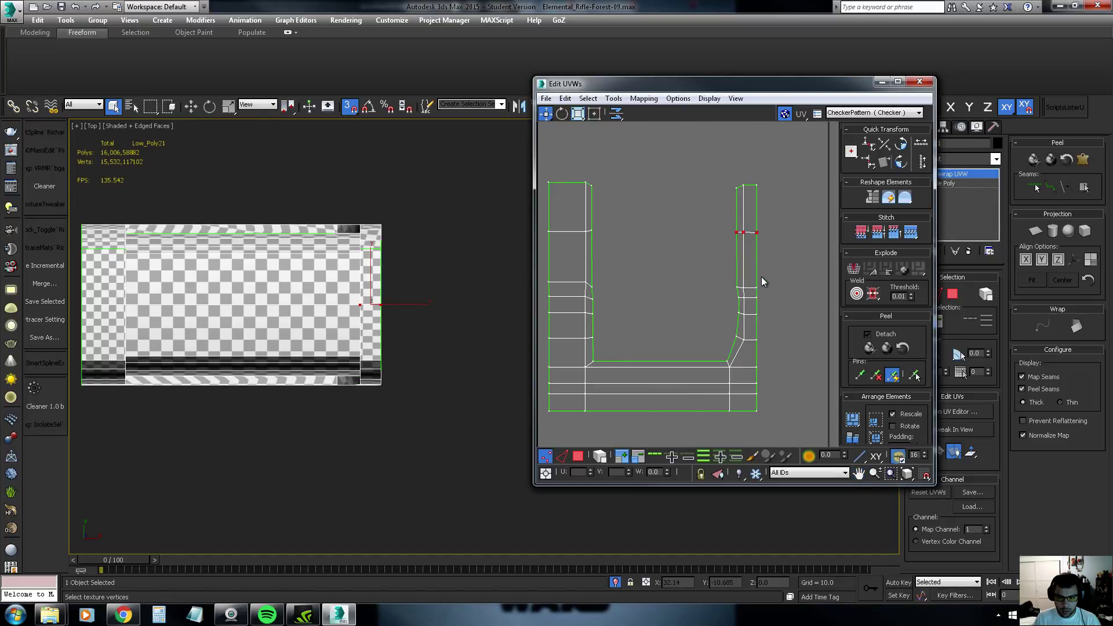
drag(724, 290, 741, 287)
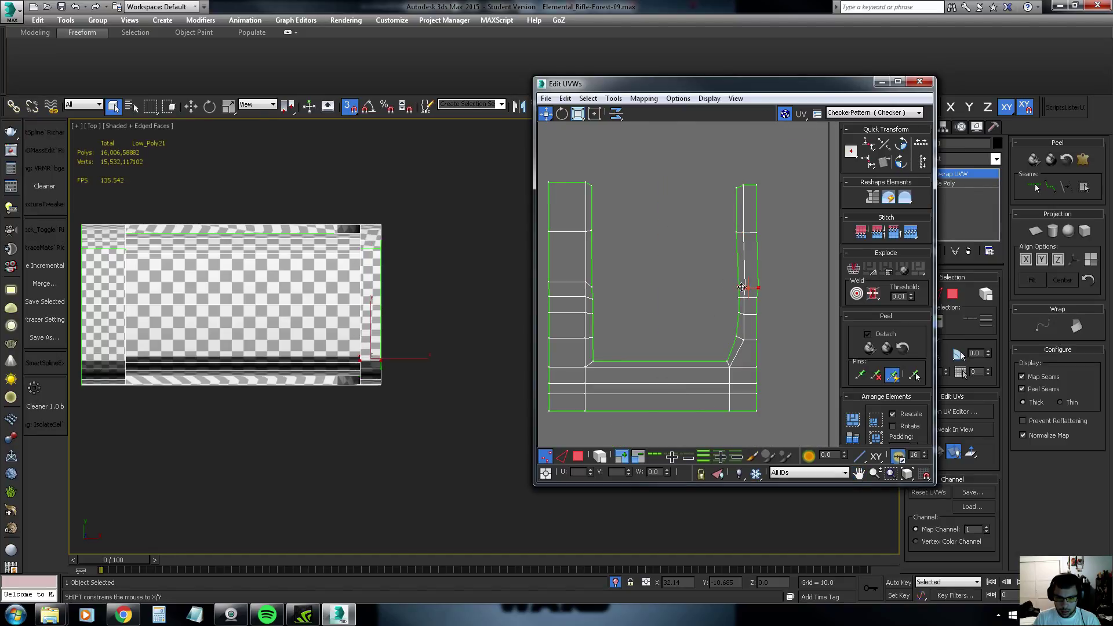
scroll(742, 287, down, 2)
Add more right-arm vertices, try Align Vertical, then undo it
mouse_move(385, 261)
alt+middle_down()
mouse_move(404, 261)
mouse_move(395, 339)
alt+middle_up()
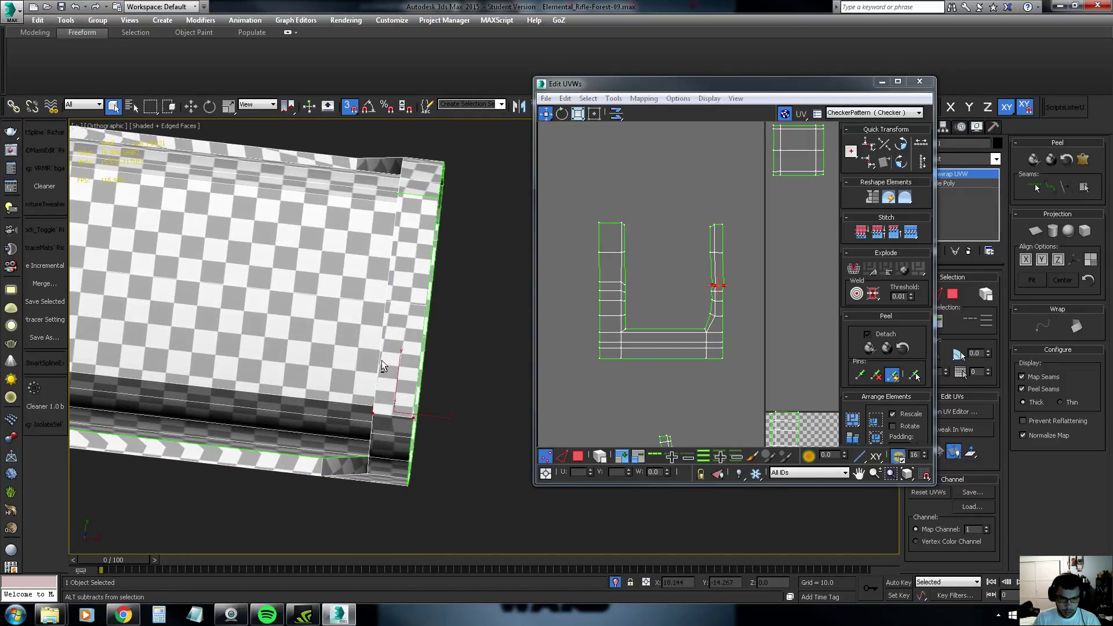
key(t)
key(z)
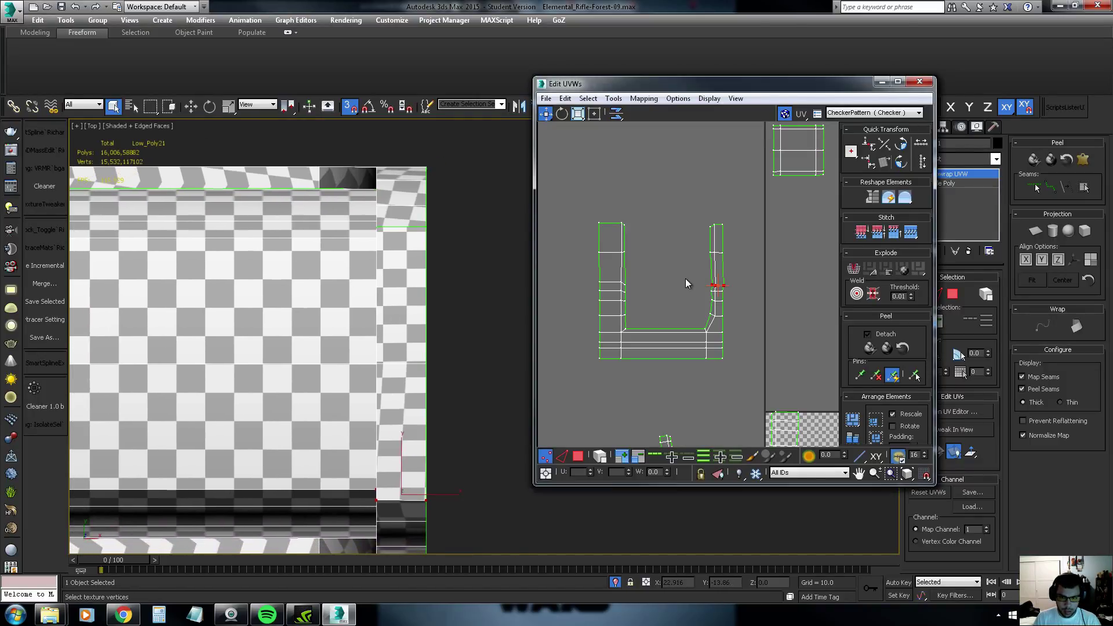
scroll(713, 290, up, 2)
scroll(710, 293, up, 1)
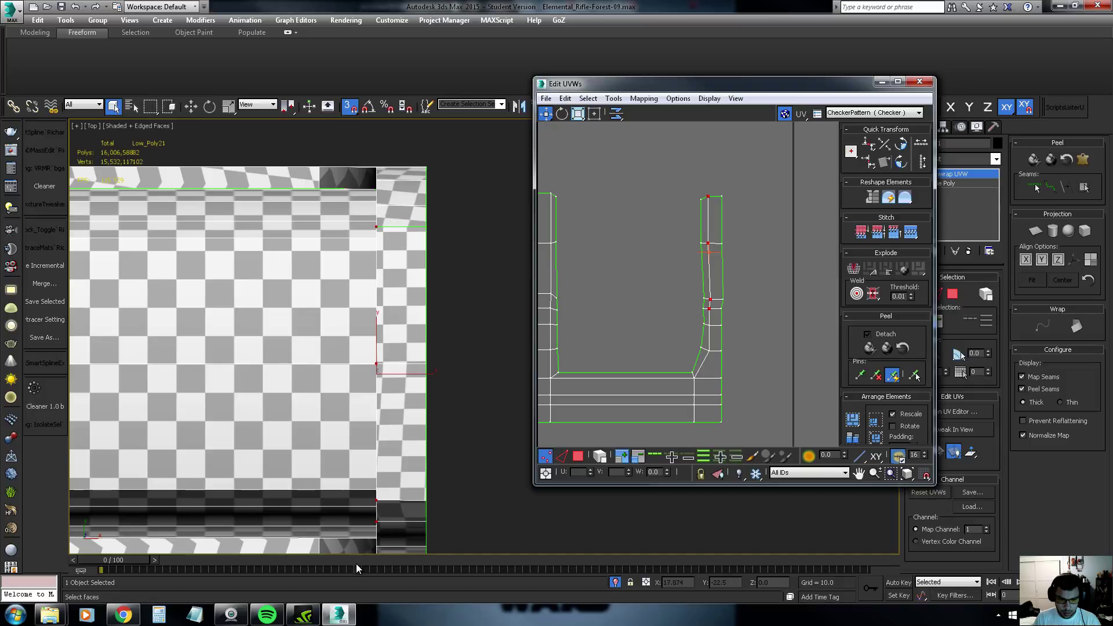
middle_drag(387, 506, 406, 433)
ctrl+click(709, 326)
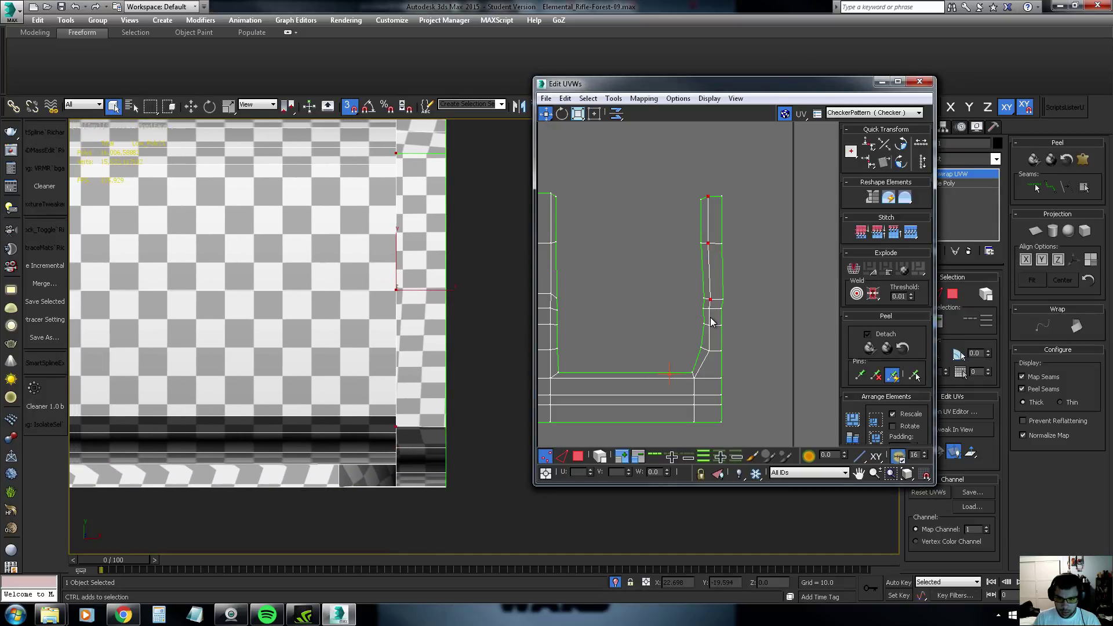
ctrl+click(709, 350)
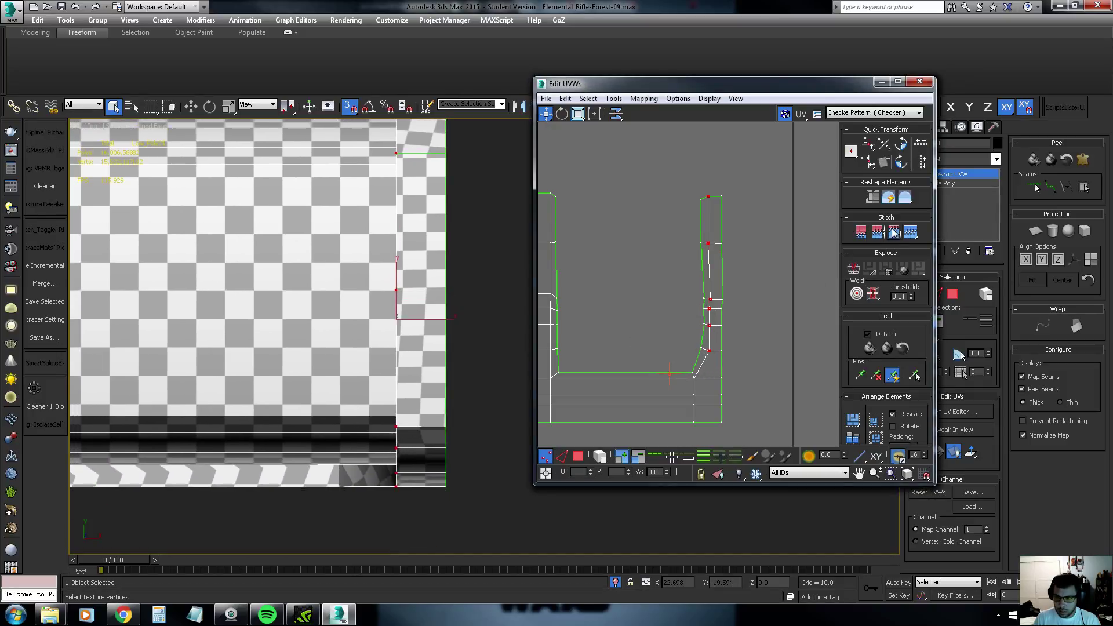
click(873, 166)
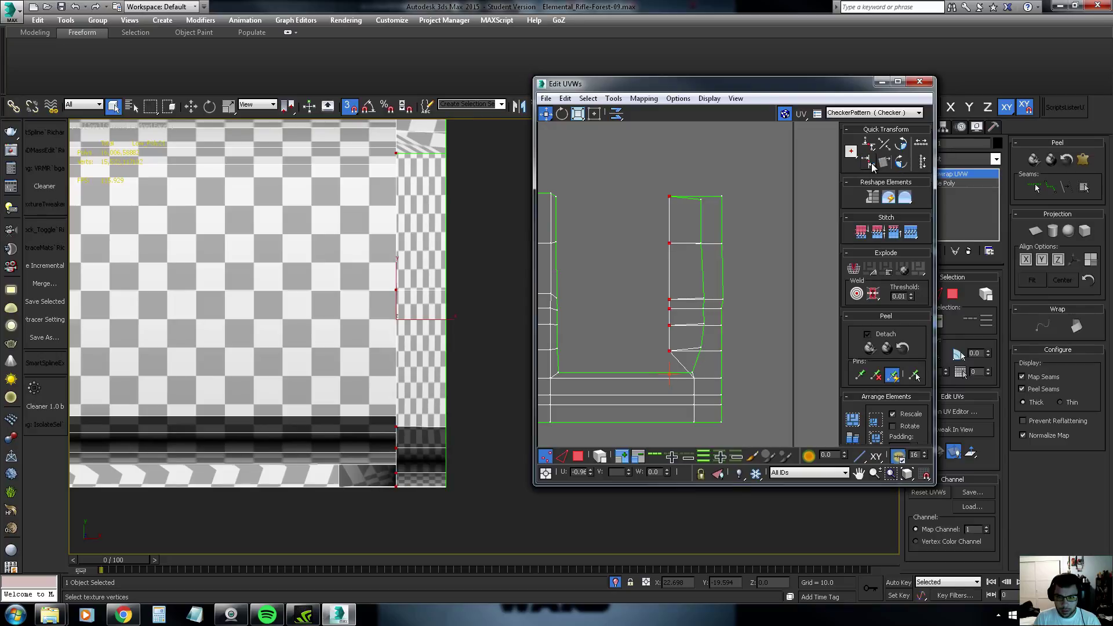
key(ctrl+z)
Align the selected right-arm UV vertices vertically
scroll(705, 282, down, 2)
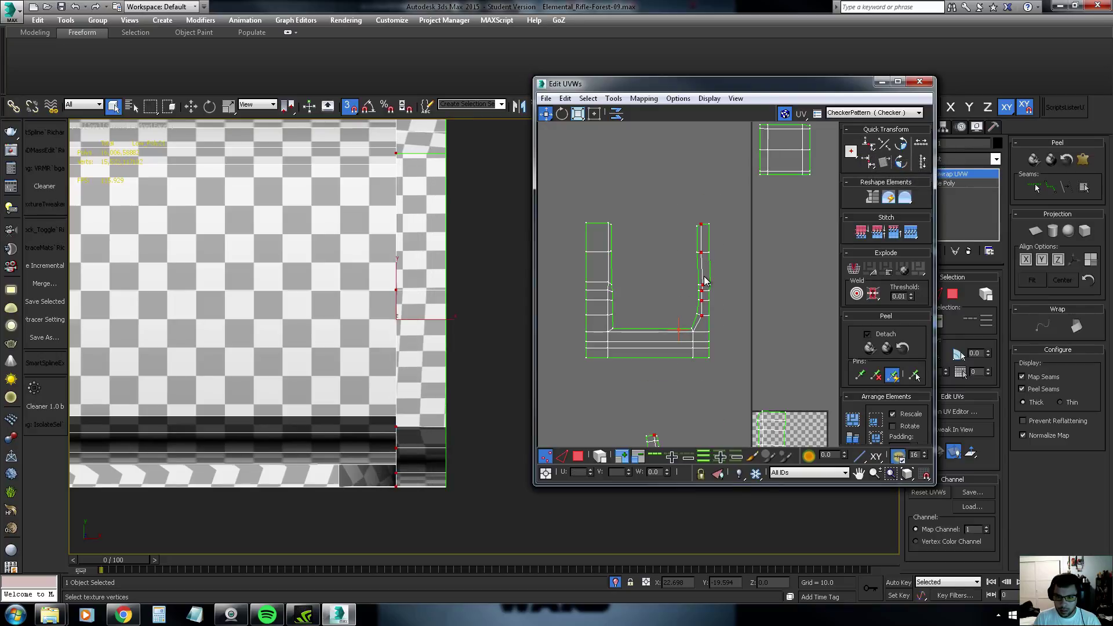
scroll(704, 290, up, 2)
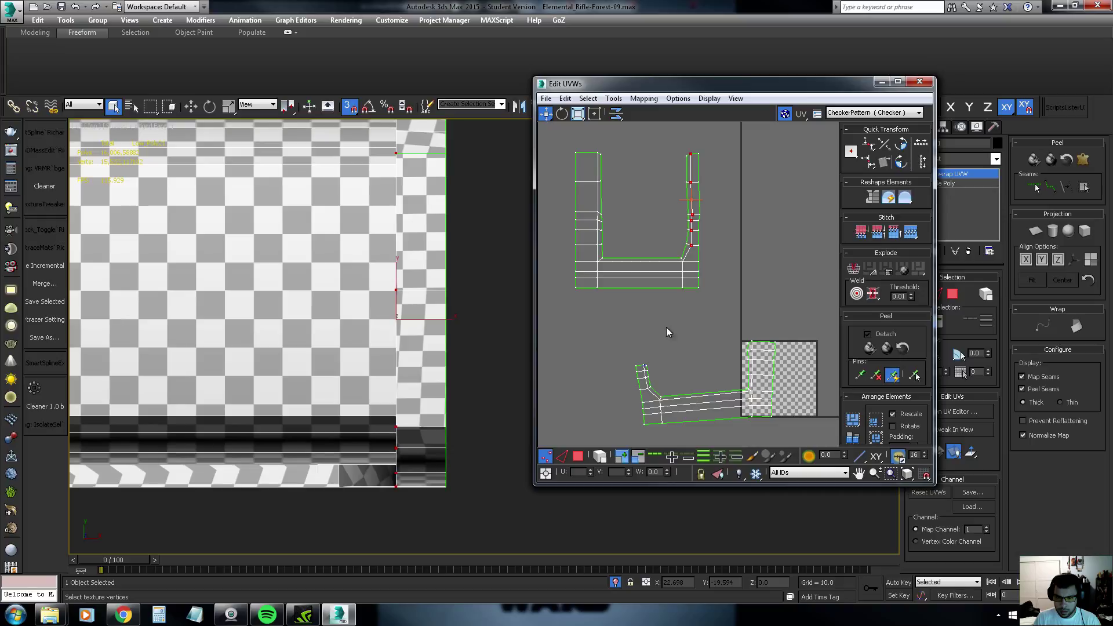
scroll(666, 327, down, 1)
click(866, 162)
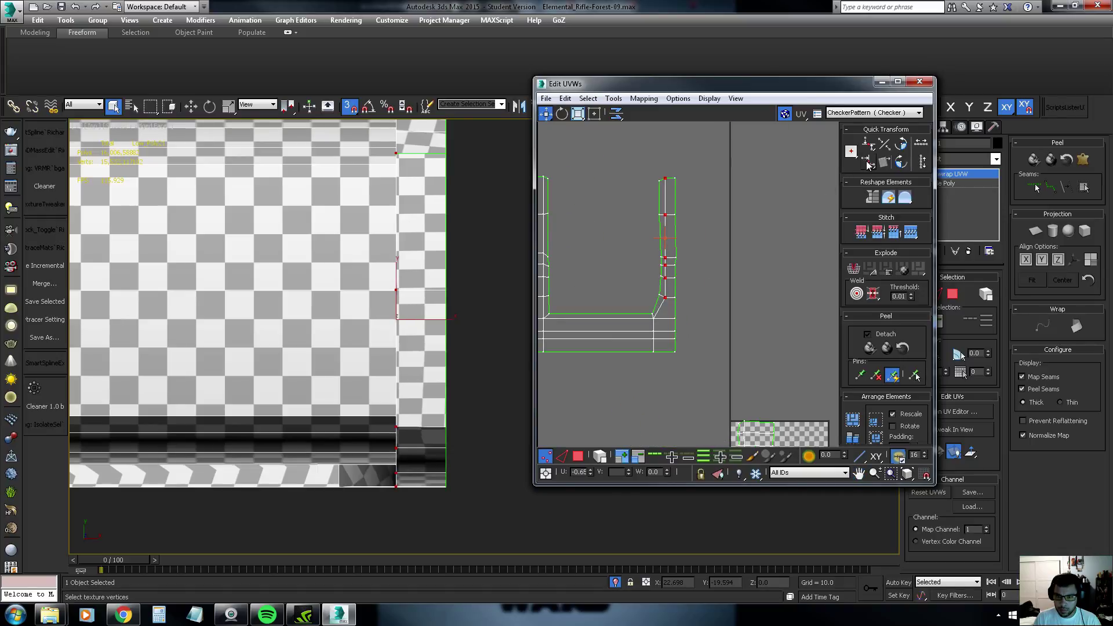
middle_drag(682, 263, 680, 274)
mouse_move(525, 253)
middle_down()
mouse_move(436, 309)
mouse_move(443, 261)
middle_up()
Box-select the entire right UV column, straighten it with Align Vertical, then deselect
drag(690, 167, 691, 334)
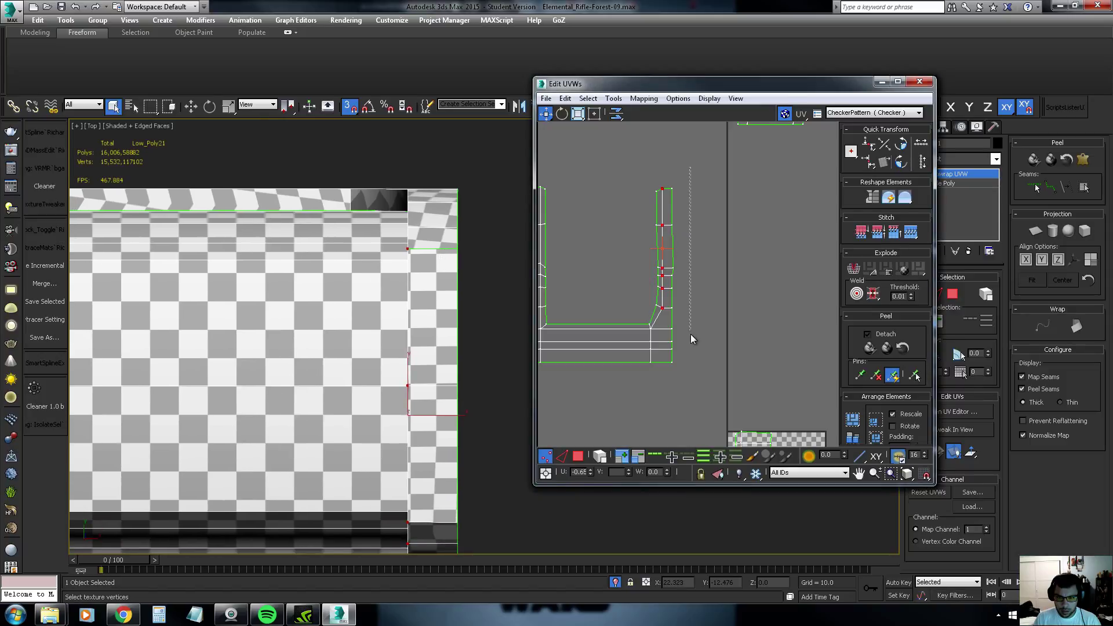
drag(672, 379, 671, 377)
click(866, 166)
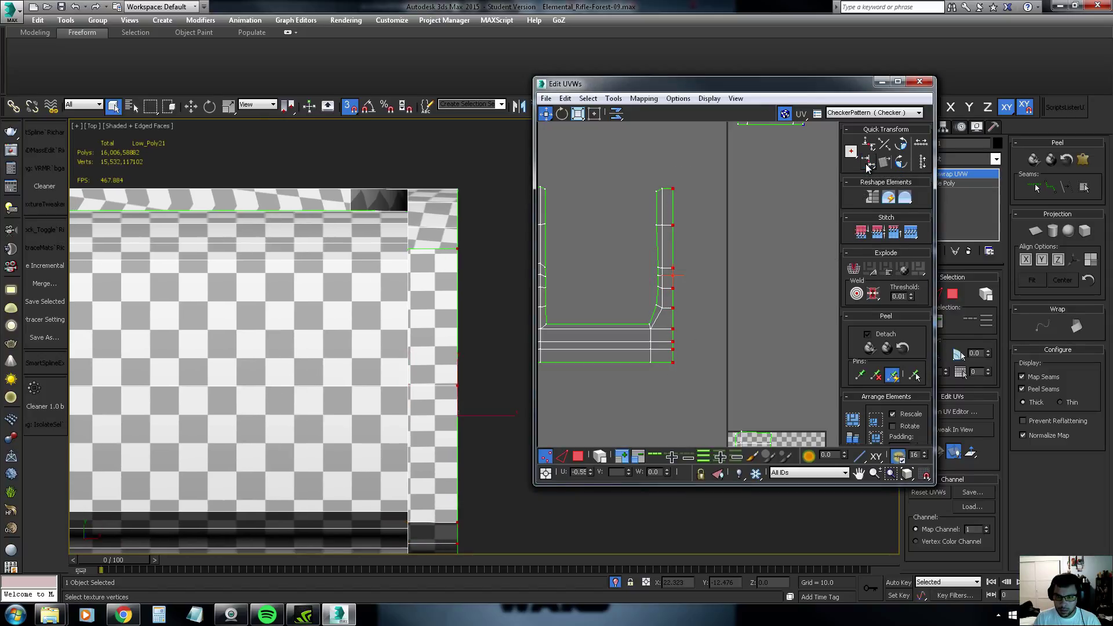
click(691, 336)
scroll(389, 344, down, 2)
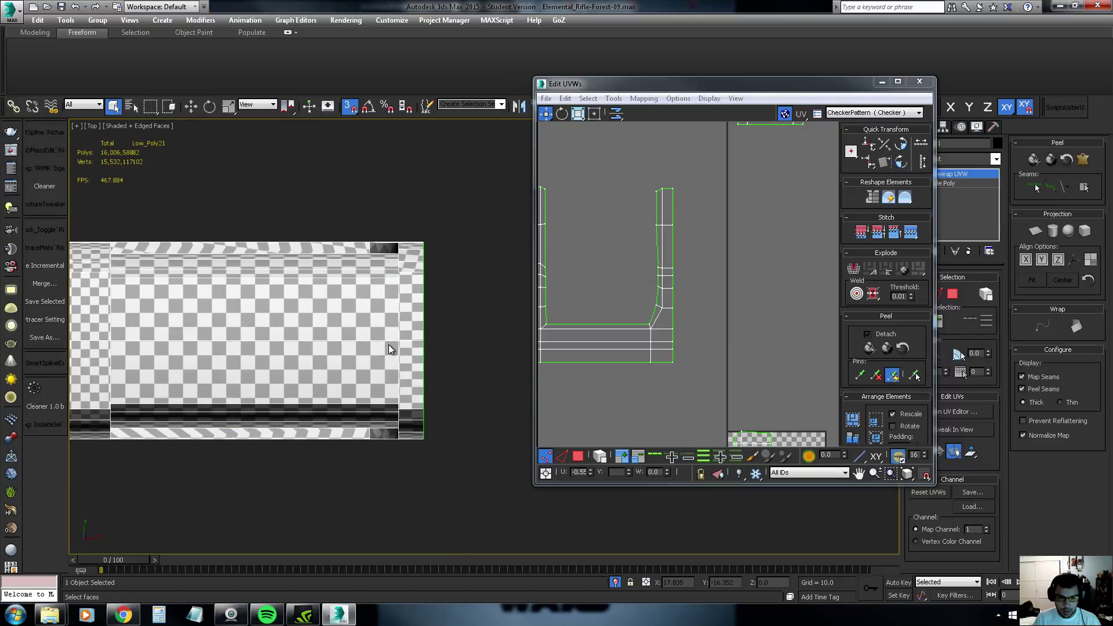
scroll(407, 398, up, 2)
scroll(407, 398, down, 3)
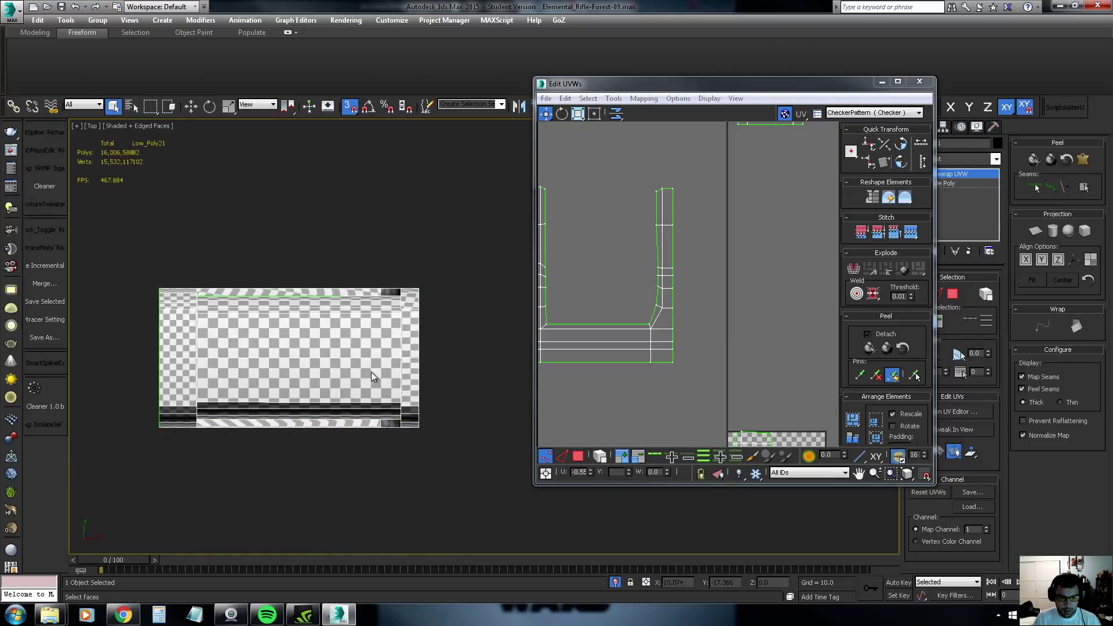
scroll(372, 371, up, 3)
scroll(636, 294, up, 1)
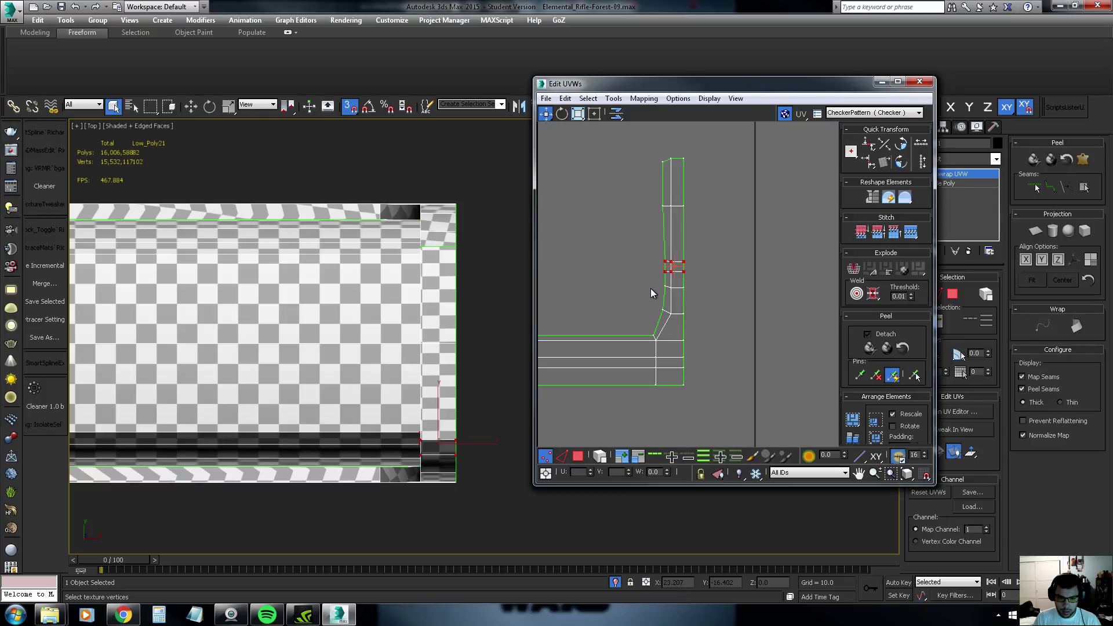
Select faces on the vertical strip, then nudge the selected vertex row slightly upward
key(3)
click(672, 181)
click(672, 235)
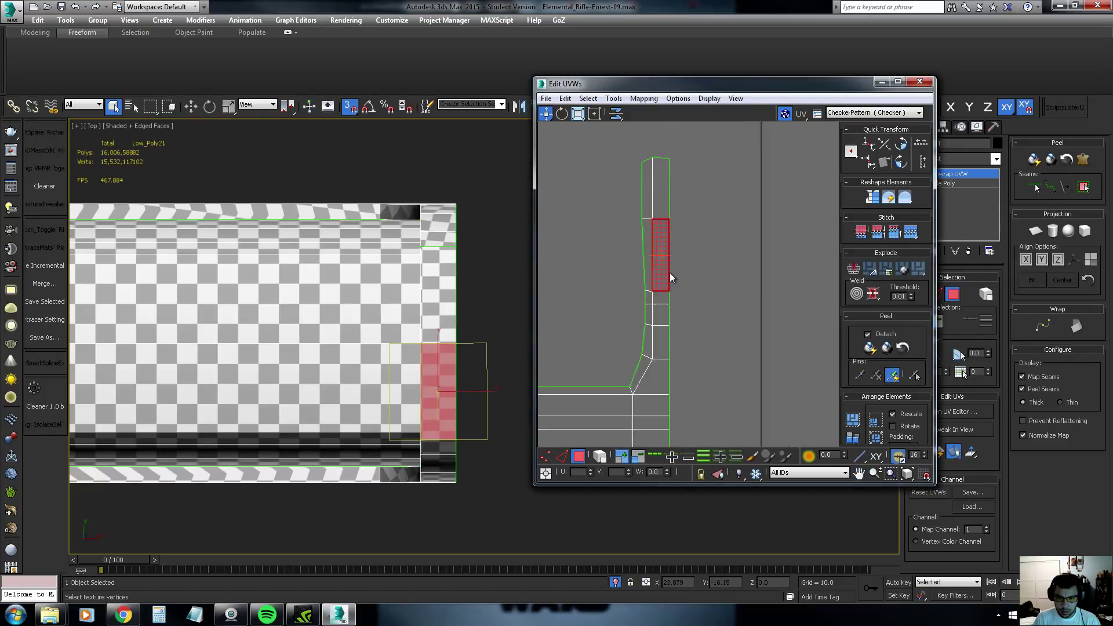
key(1)
scroll(669, 278, up, 1)
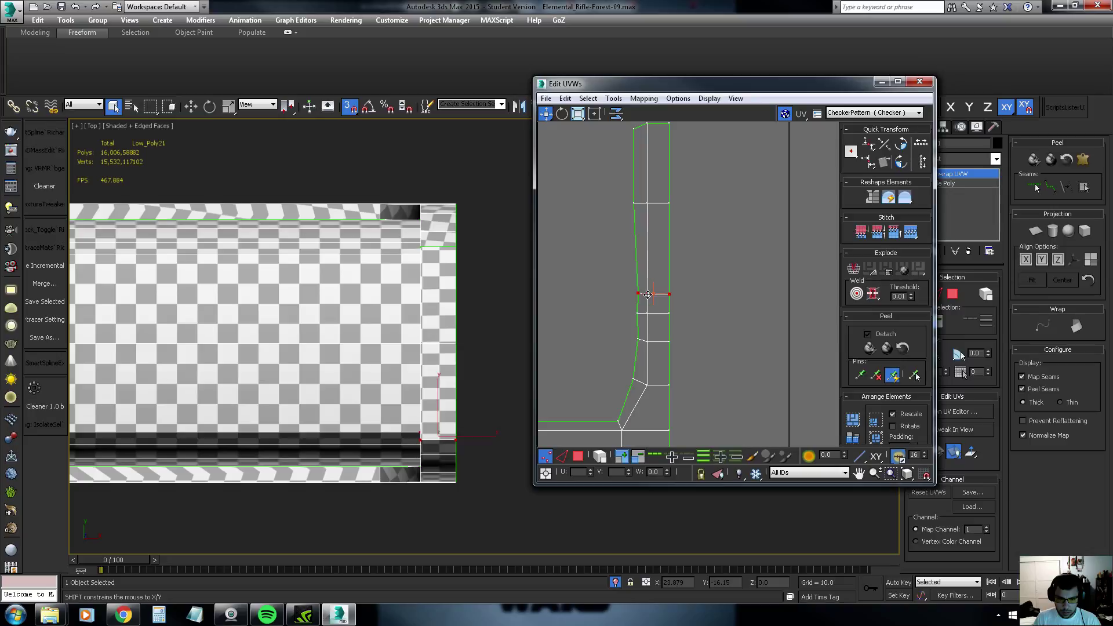
drag(648, 294, 651, 284)
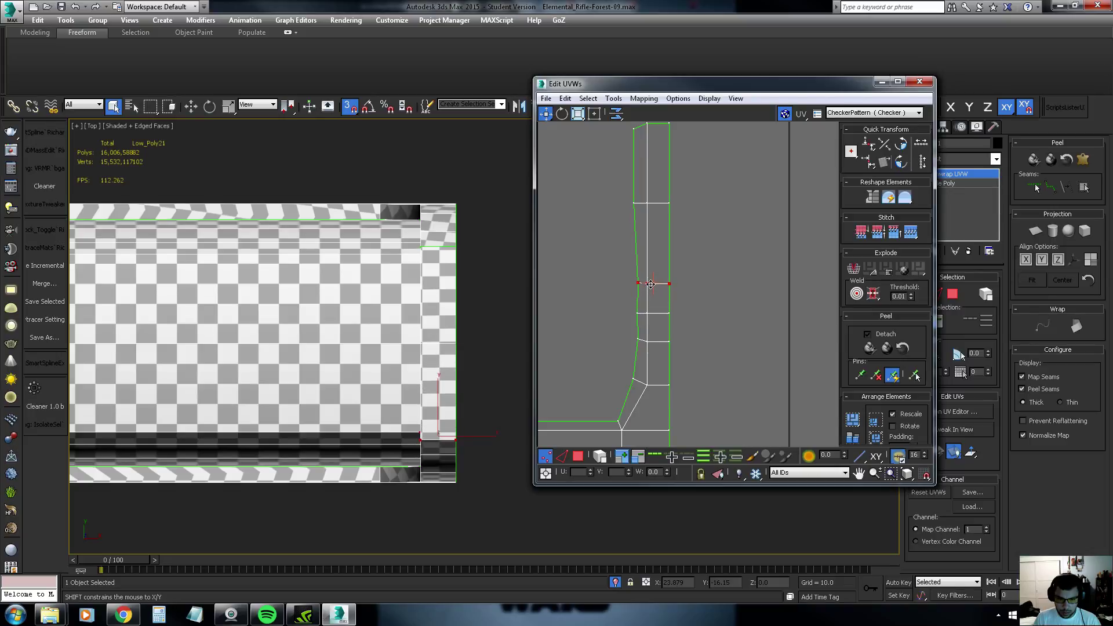
middle_drag(650, 284, 673, 297)
mouse_move(673, 297)
mouse_down()
mouse_move(683, 262)
mouse_move(641, 287)
mouse_up()
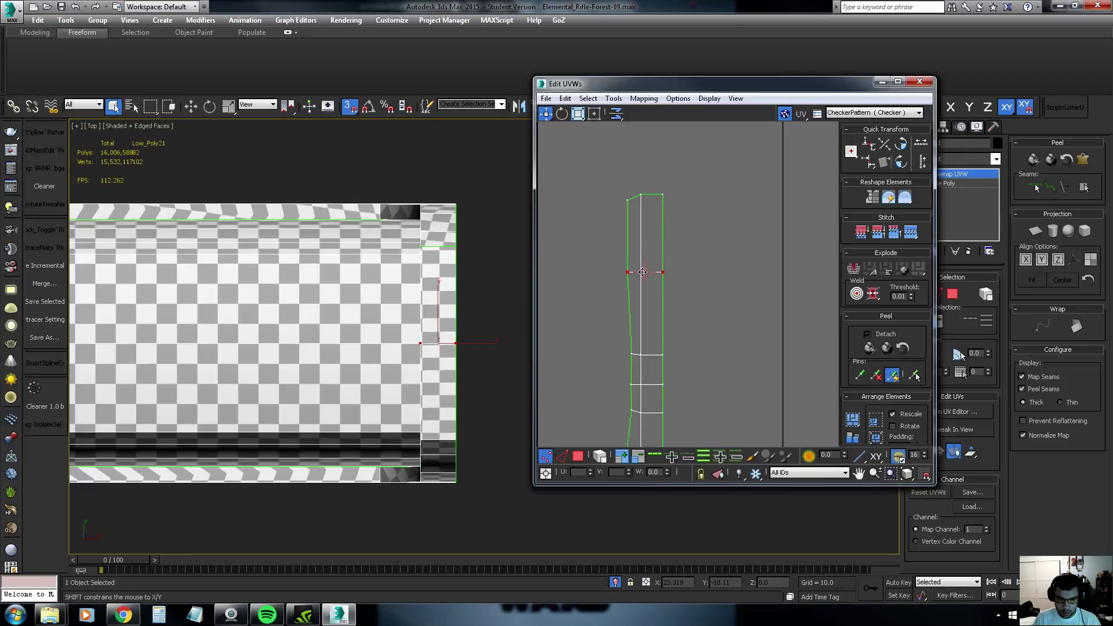
Box-select the right column of the UV strip and move one of its vertices down slightly
mouse_move(619, 184)
mouse_down()
mouse_move(673, 206)
mouse_move(641, 213)
mouse_up()
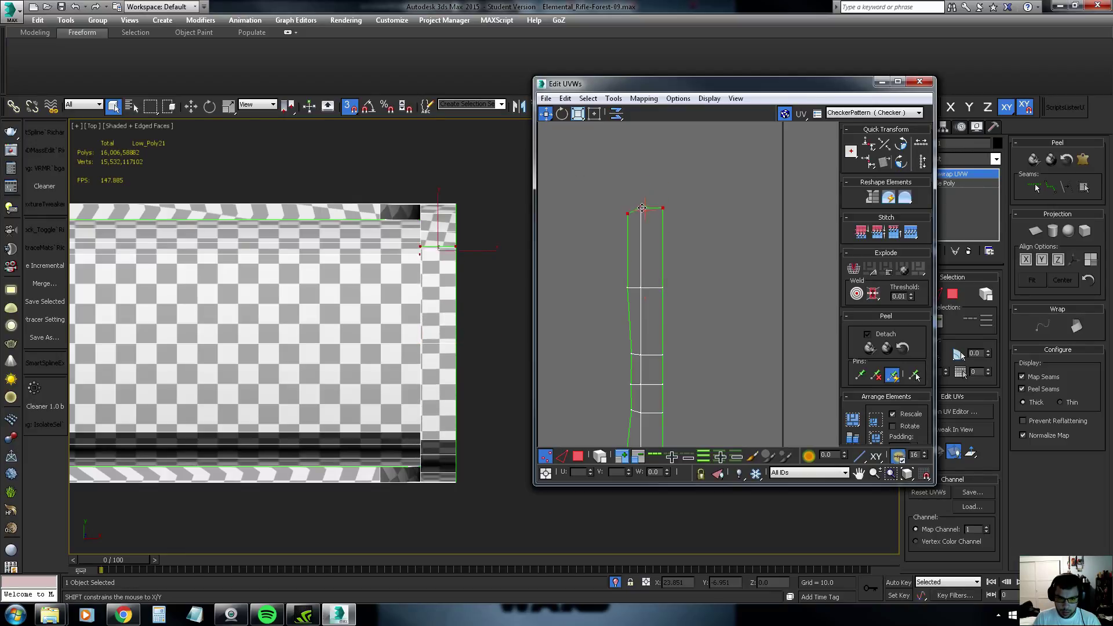
scroll(642, 213, down, 2)
scroll(613, 220, down, 2)
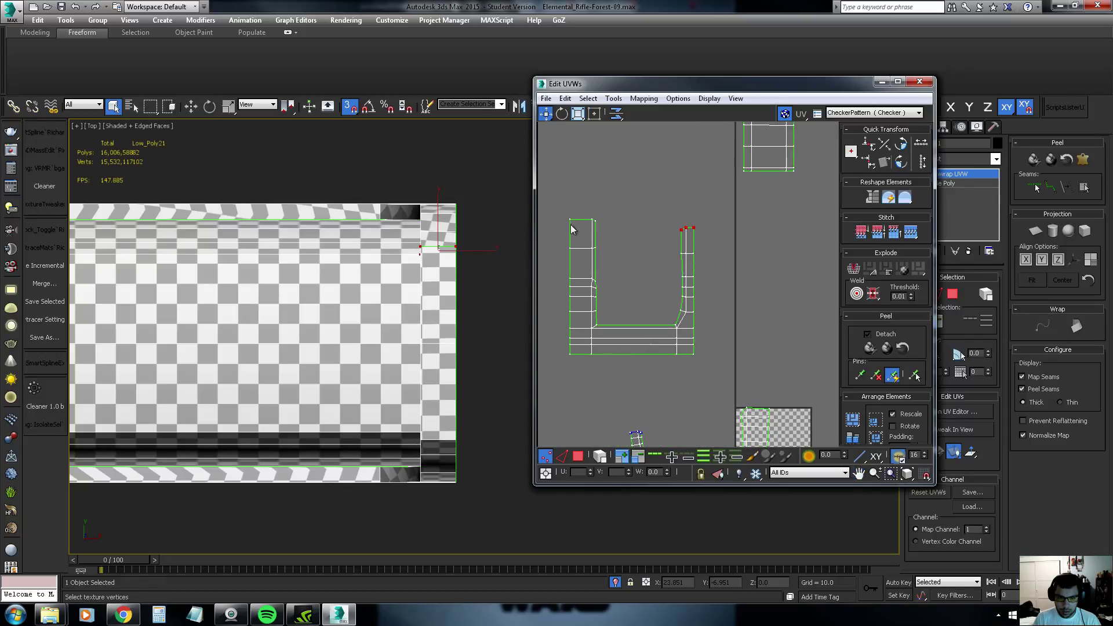
key(z)
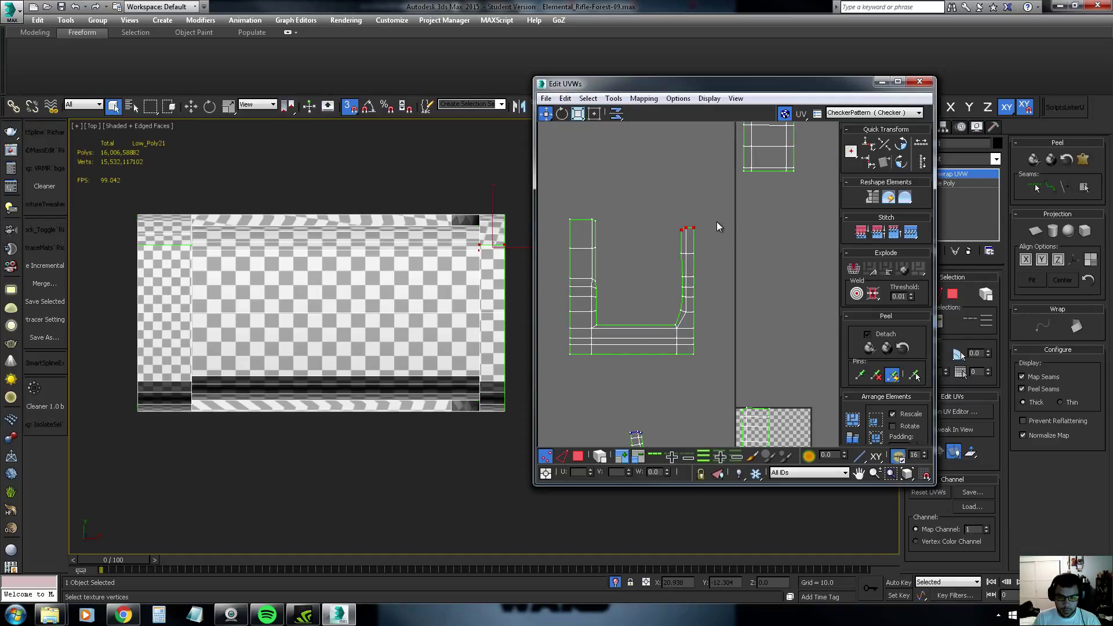
drag(722, 210, 677, 305)
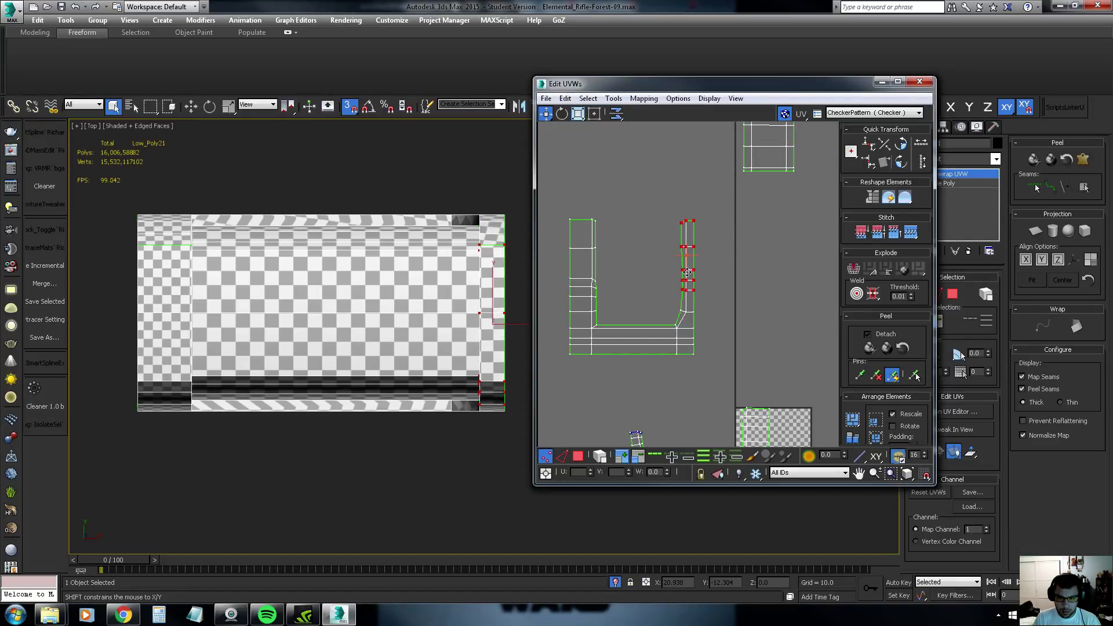
mouse_move(386, 388)
alt+middle_down()
mouse_move(402, 300)
mouse_move(414, 310)
alt+middle_up()
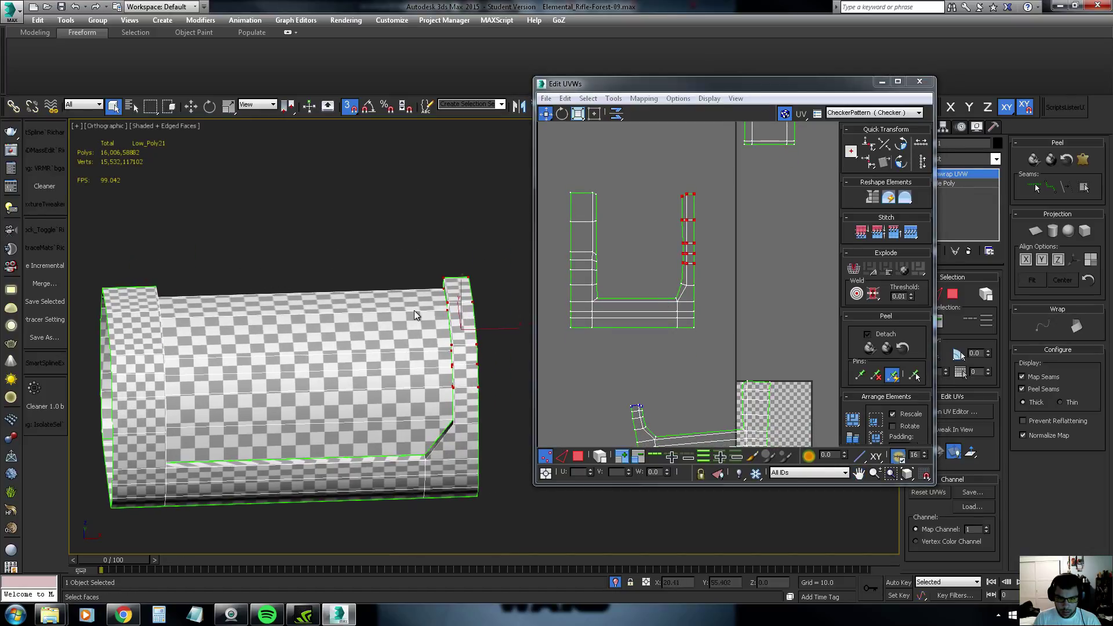
scroll(680, 283, up, 1)
click(670, 257)
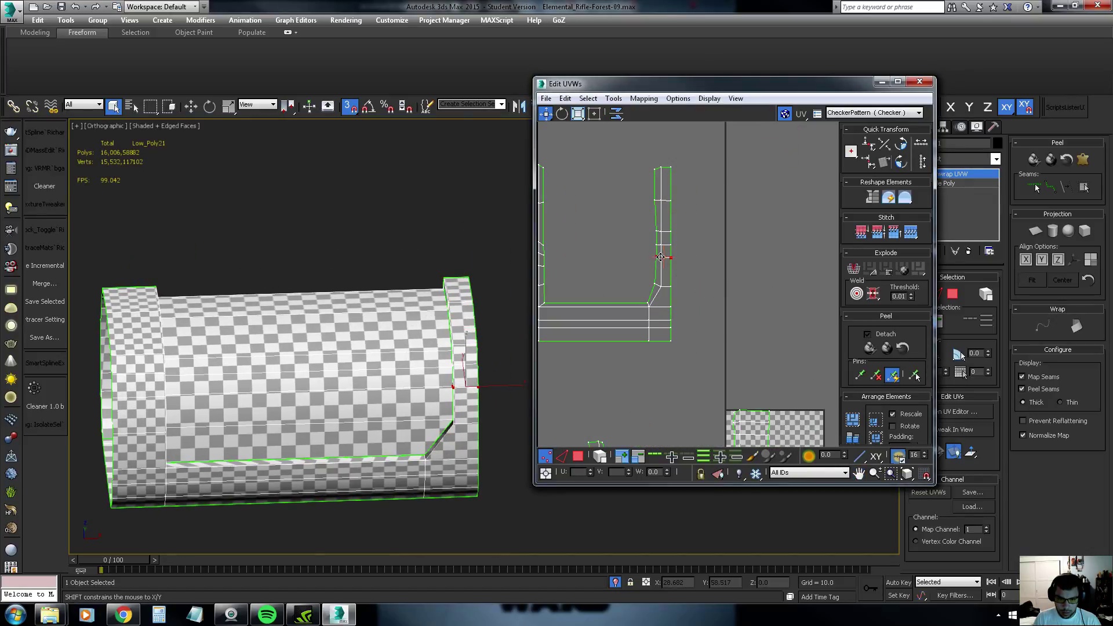
drag(661, 257, 661, 267)
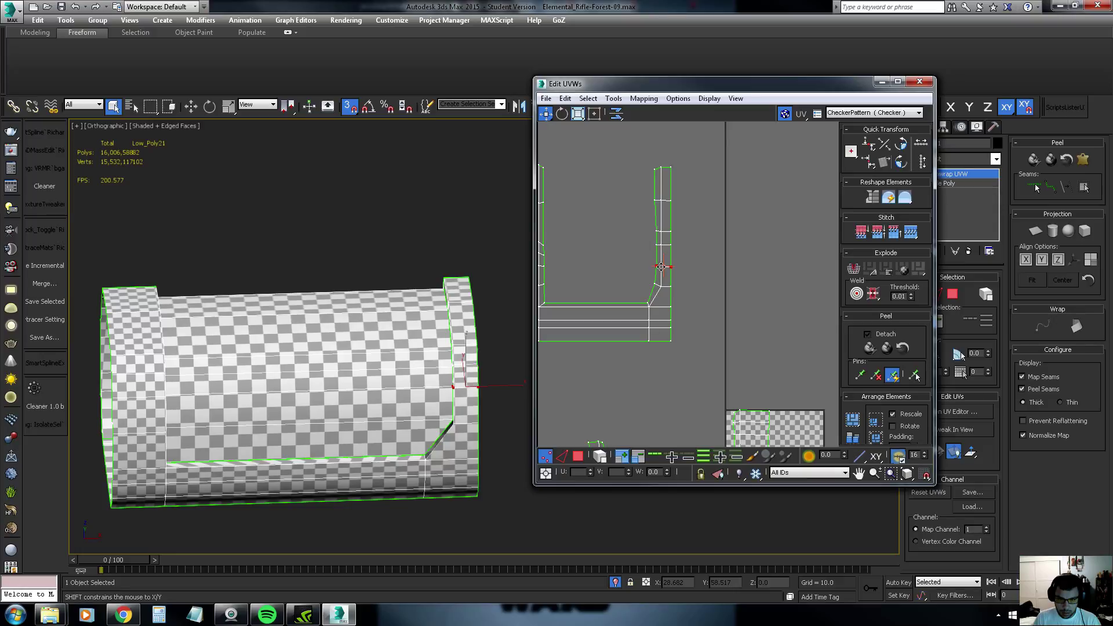
Raise that vertex again, then pull the right column's top vertex down into place
scroll(464, 371, up, 3)
scroll(456, 394, up, 2)
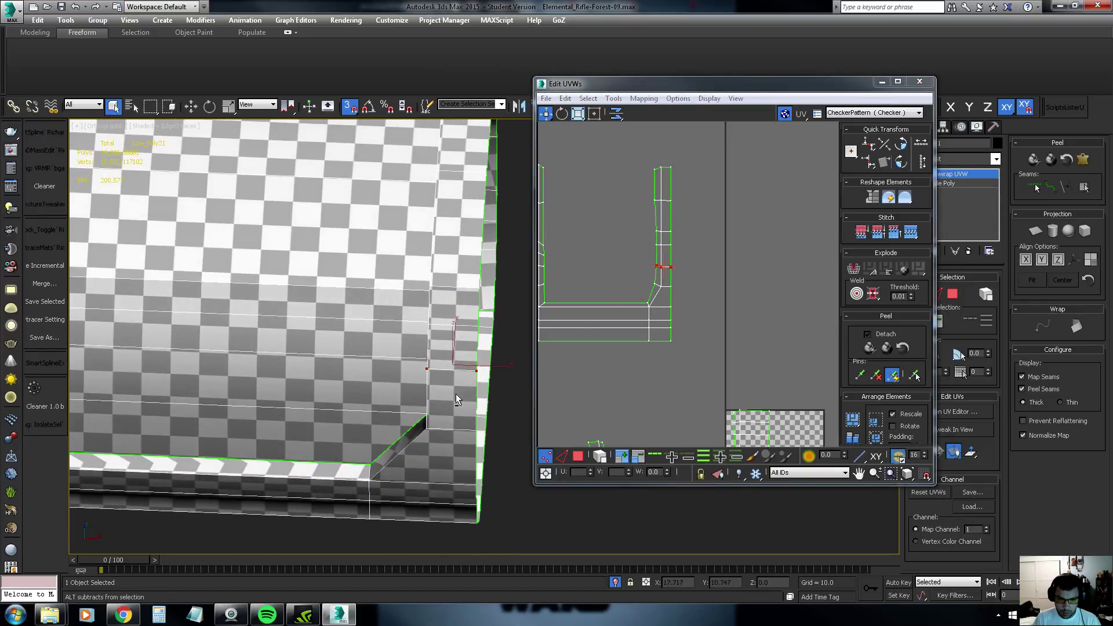
scroll(456, 394, up, 1)
drag(661, 267, 662, 248)
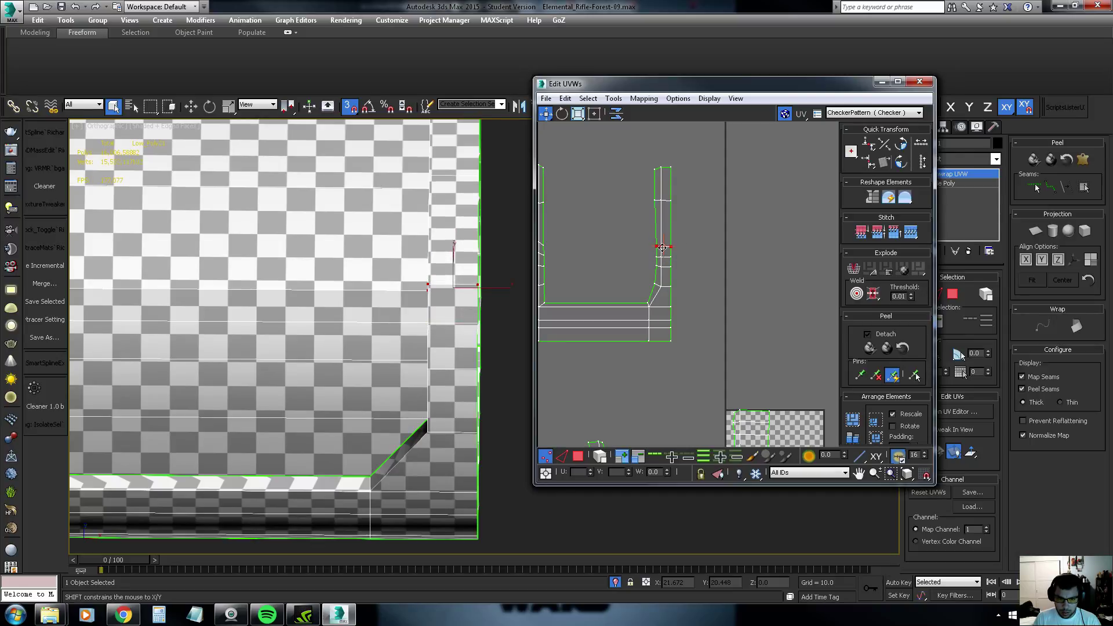
click(662, 201)
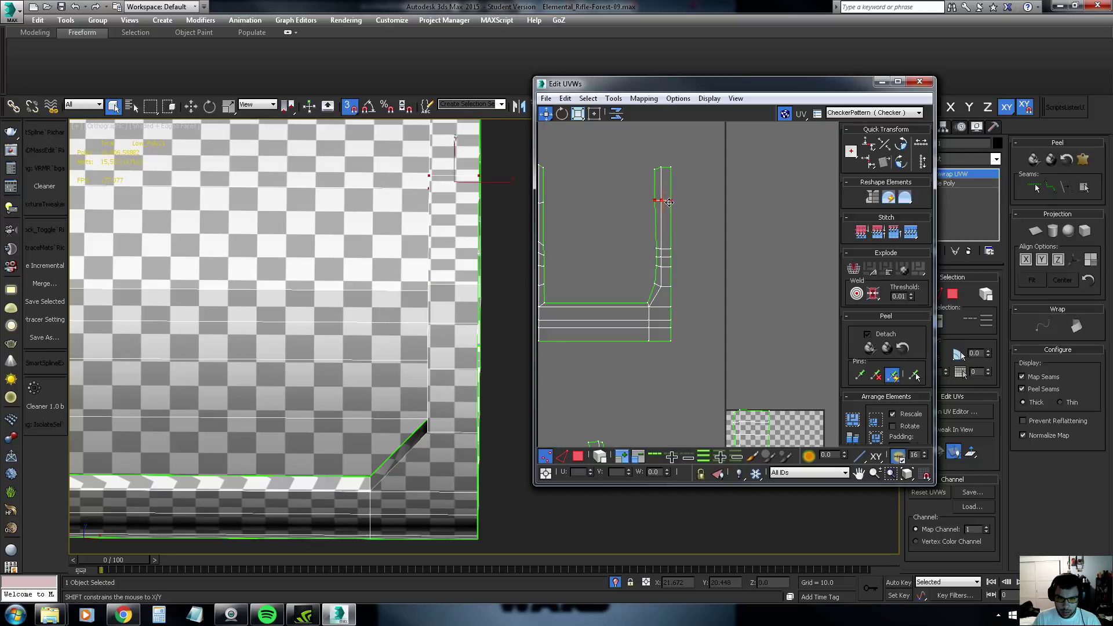
middle_drag(669, 202, 654, 304)
scroll(421, 284, down, 3)
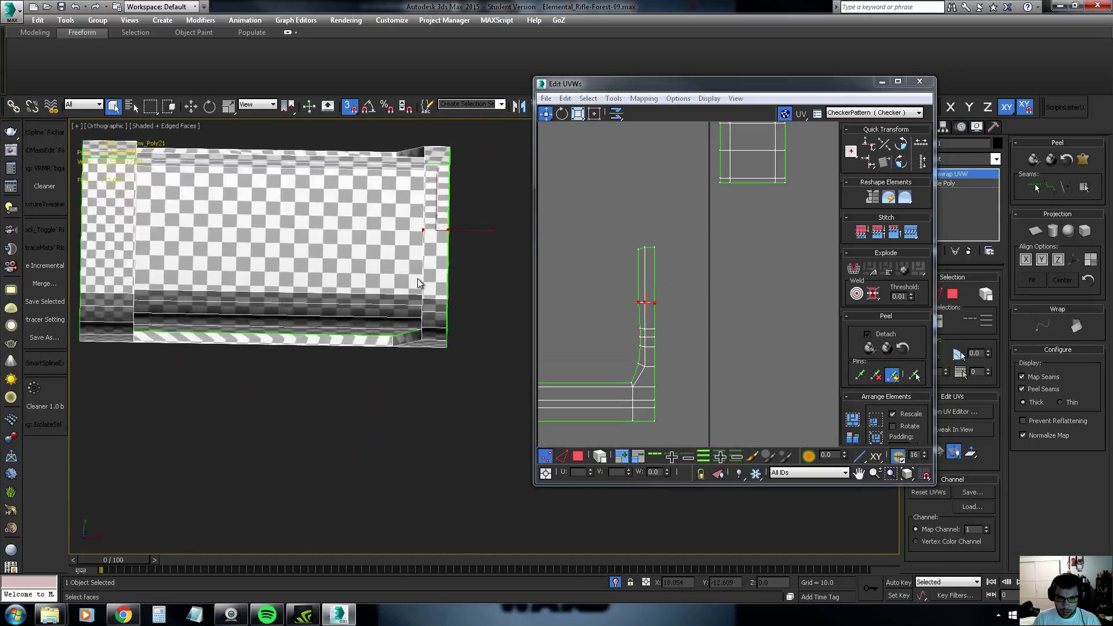
drag(644, 249, 644, 268)
mouse_move(423, 340)
middle_down()
mouse_move(360, 307)
mouse_move(336, 265)
mouse_move(378, 204)
mouse_move(391, 272)
mouse_move(385, 258)
mouse_move(370, 274)
middle_up()
middle_drag(695, 345, 744, 353)
mouse_move(781, 349)
mouse_down()
mouse_move(637, 355)
mouse_move(672, 351)
mouse_up()
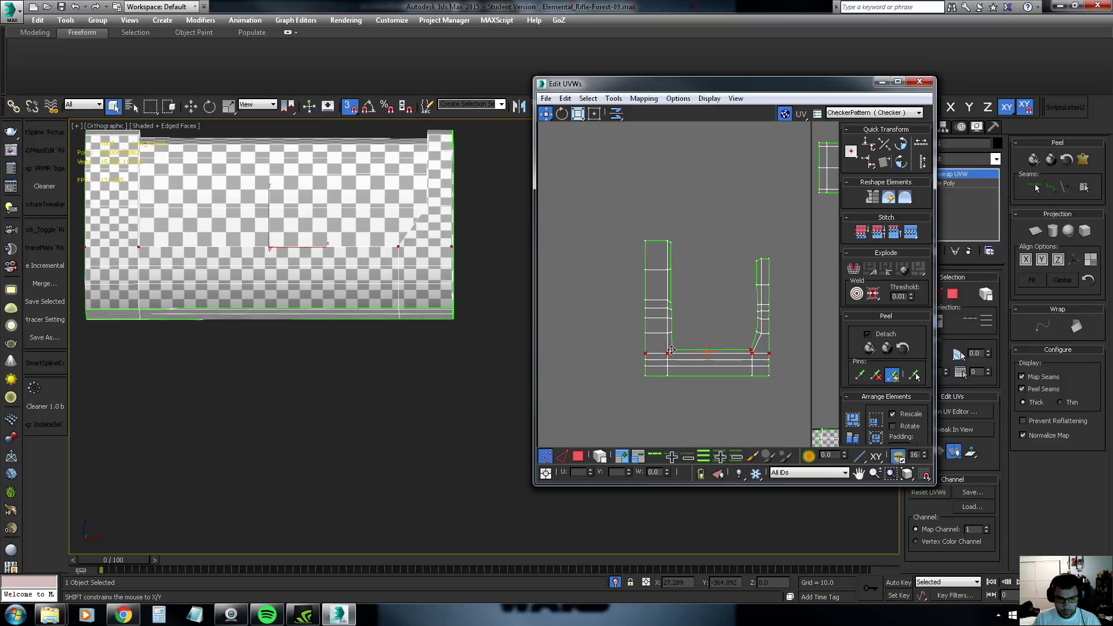
Select matching left- and right-arm edges and raise the right-arm vertices in several small Move drags
scroll(671, 349, up, 2)
middle_drag(724, 348, 697, 346)
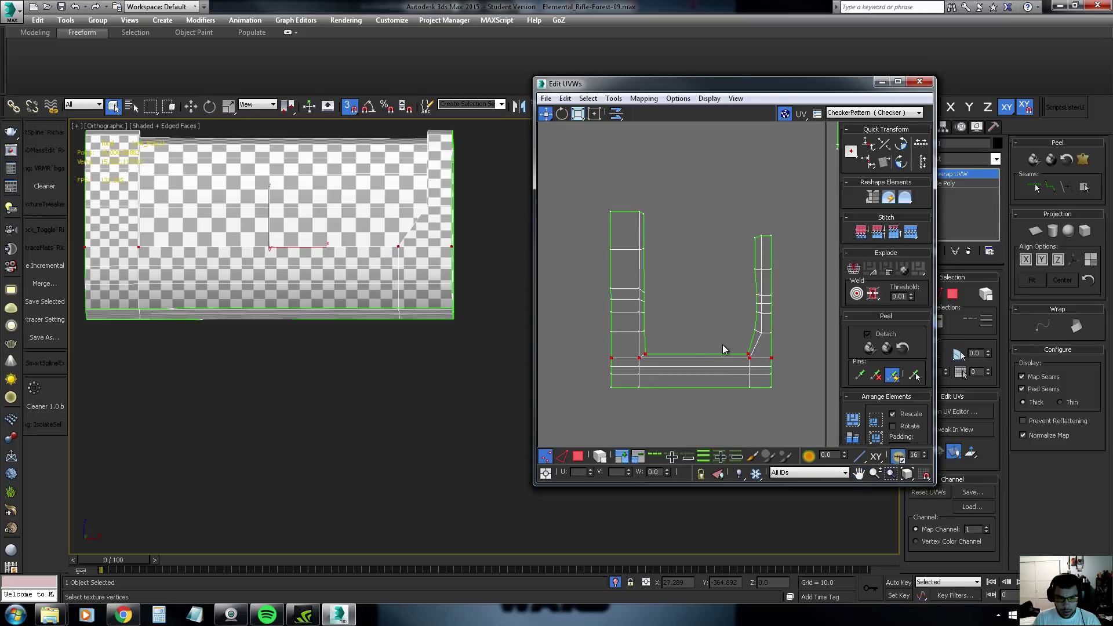
drag(743, 333, 757, 327)
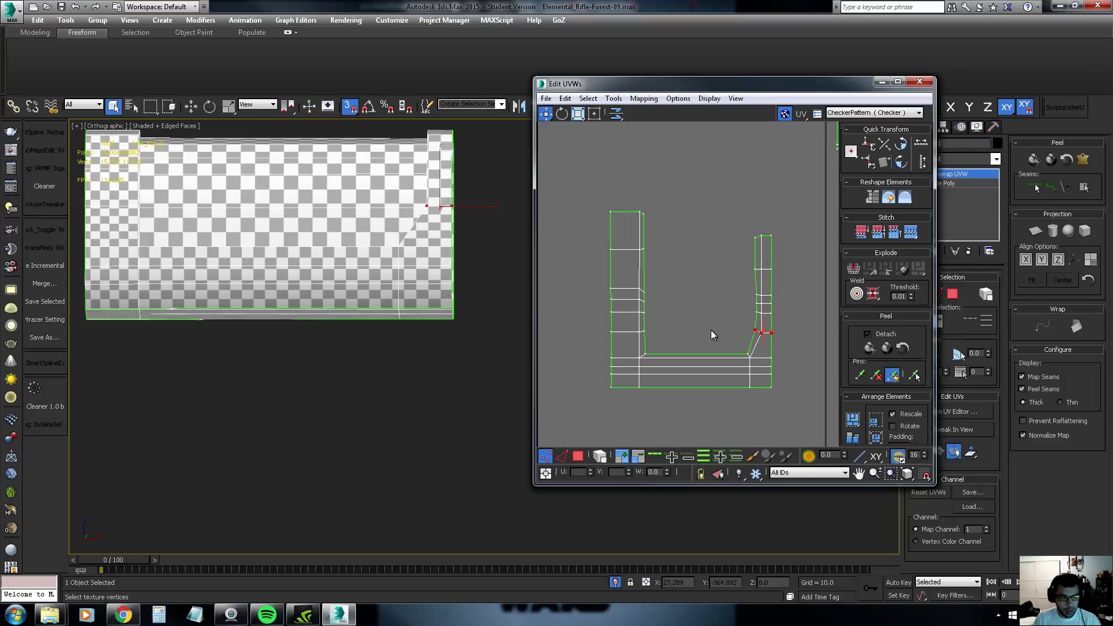
mouse_move(608, 335)
mouse_down()
mouse_move(647, 328)
mouse_move(638, 337)
mouse_up()
click(763, 336)
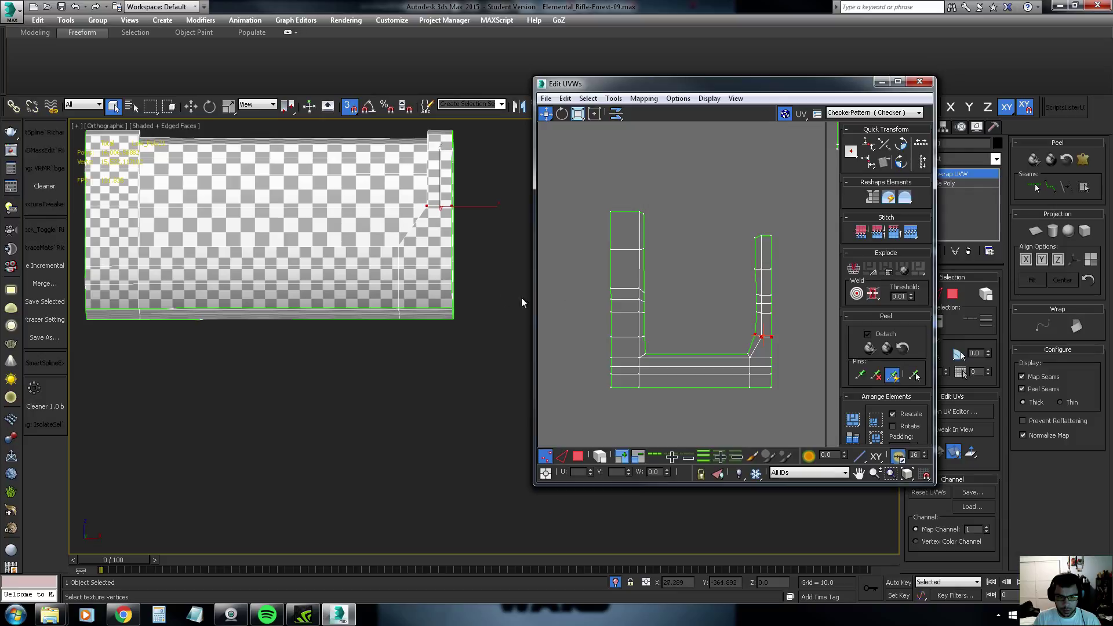
mouse_move(458, 266)
alt+middle_down()
mouse_move(442, 276)
mouse_move(461, 297)
alt+middle_up()
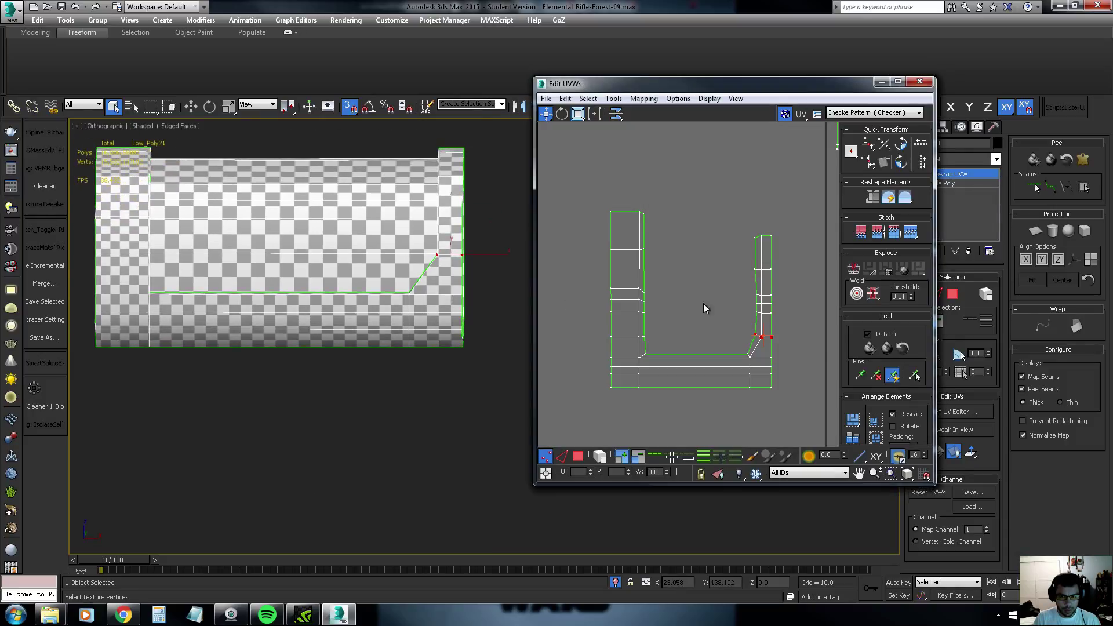
drag(763, 336, 761, 318)
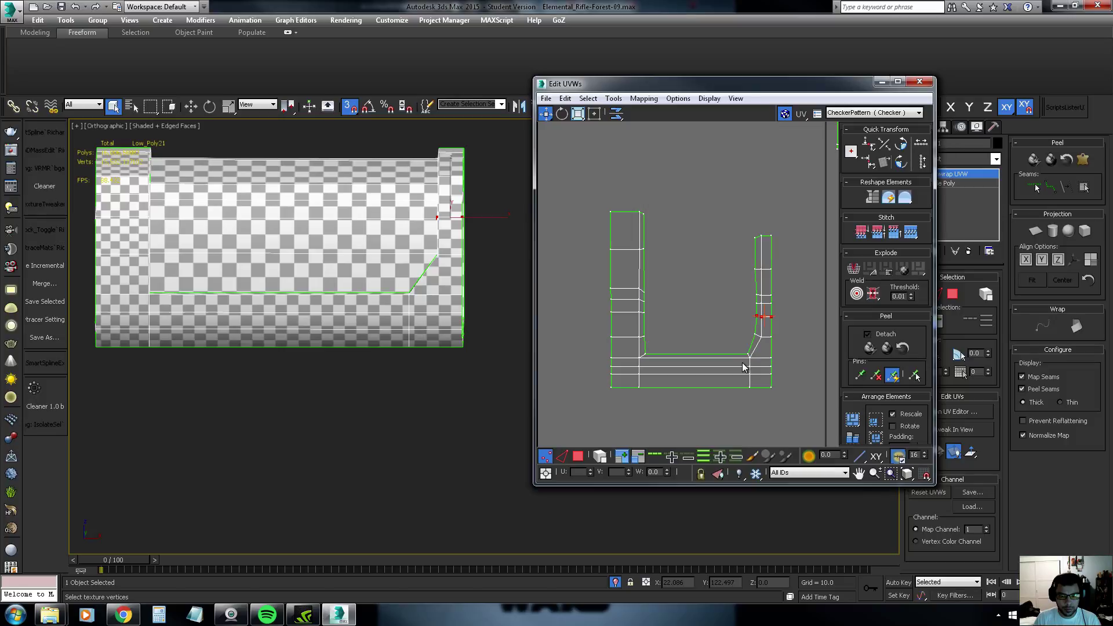
drag(763, 317, 761, 299)
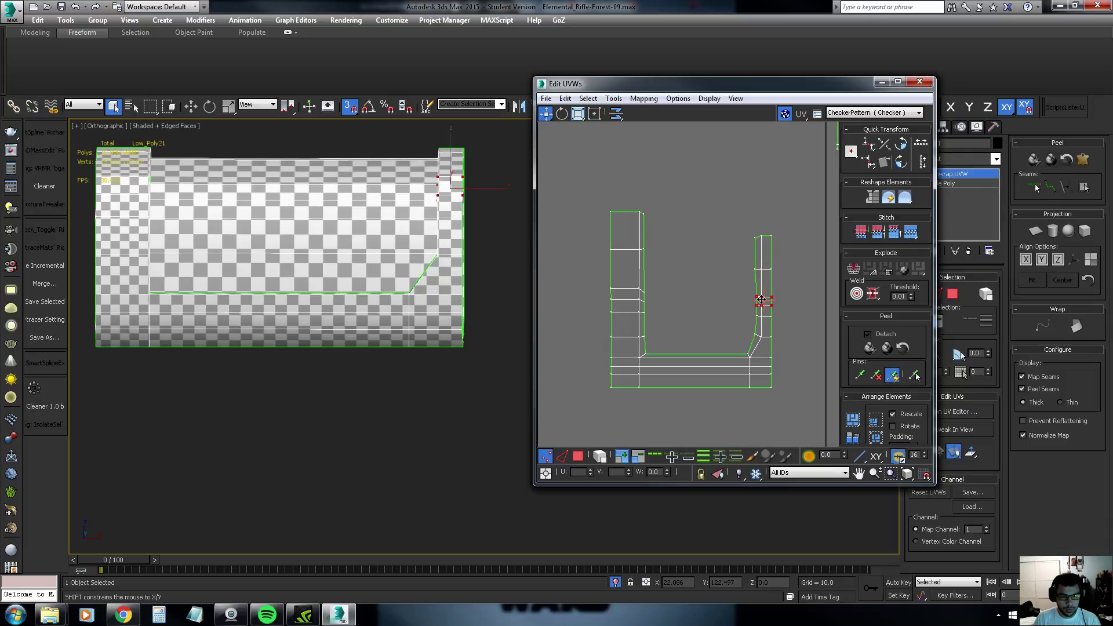
drag(762, 299, 762, 300)
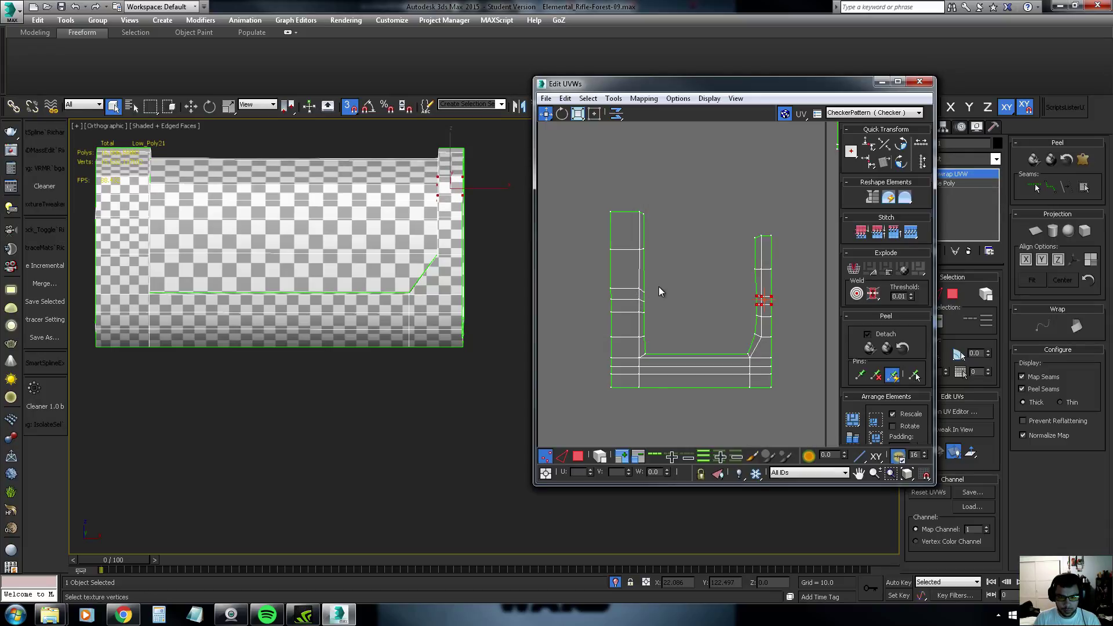
mouse_move(591, 294)
mouse_down()
mouse_move(655, 283)
mouse_move(612, 320)
mouse_up()
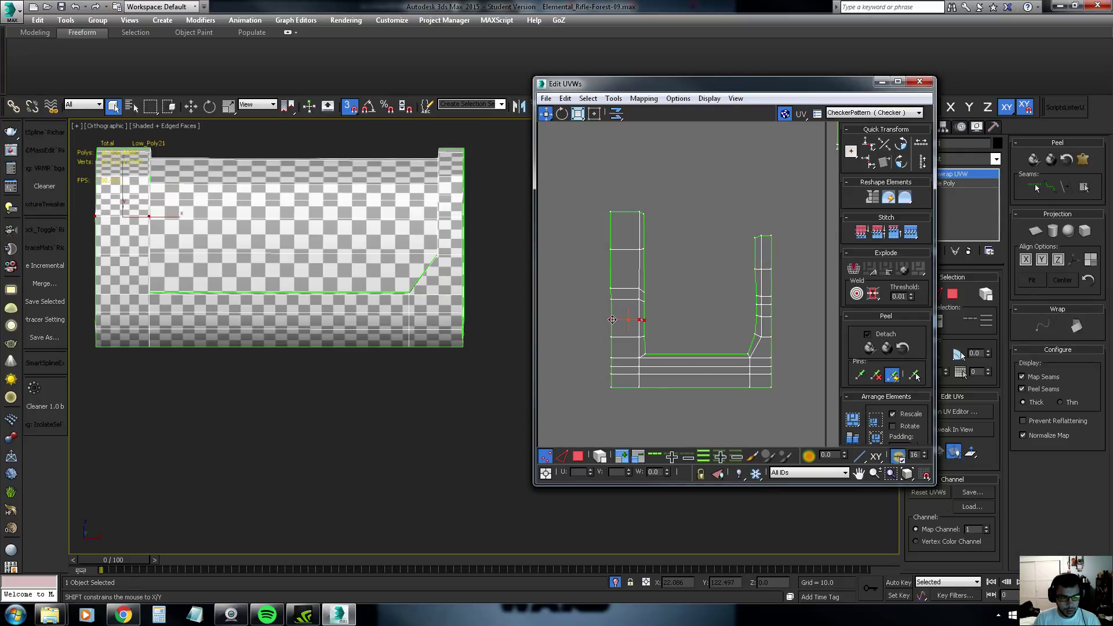
Raise the left arm's edge in three Move drags until the barrel band's checker squares look even
scroll(634, 311, up, 1)
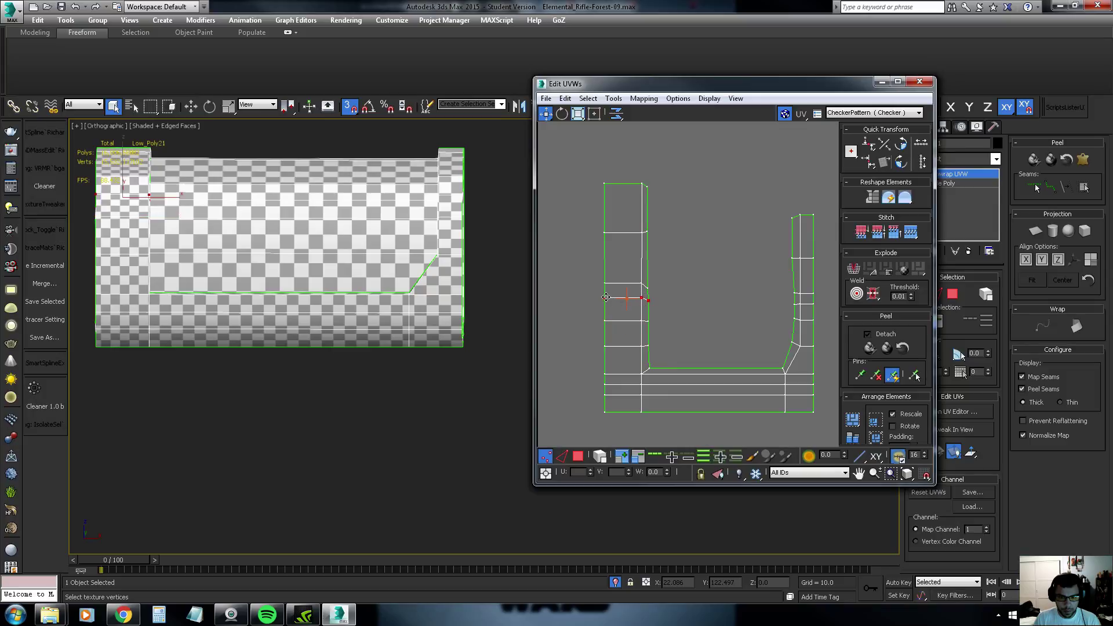
drag(604, 321, 606, 306)
scroll(266, 256, up, 2)
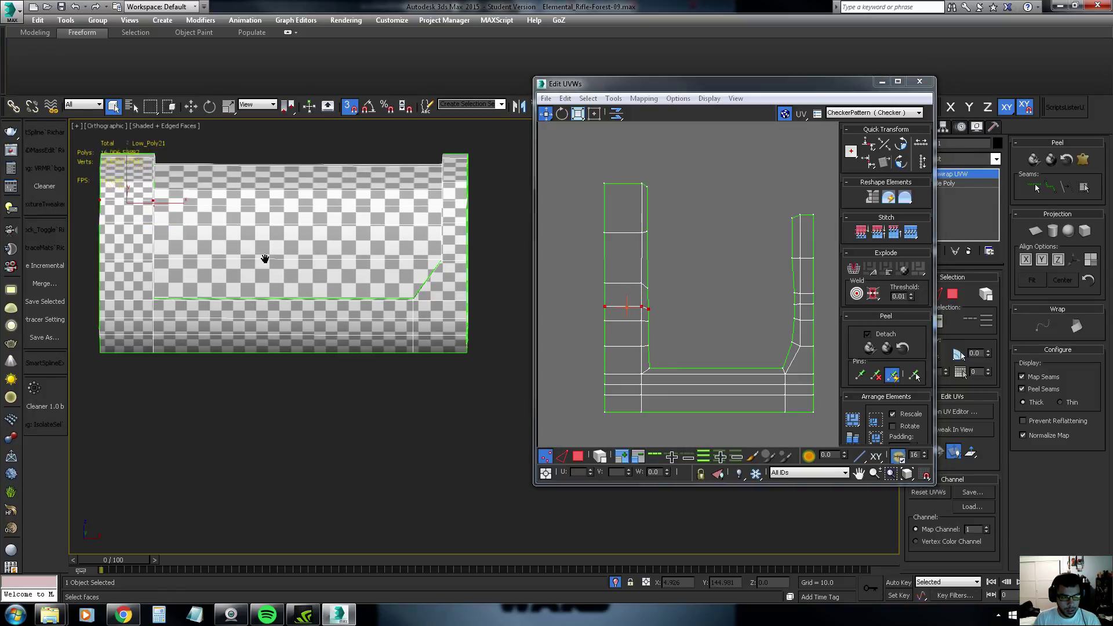
scroll(313, 313, up, 1)
scroll(269, 281, up, 1)
scroll(268, 306, up, 1)
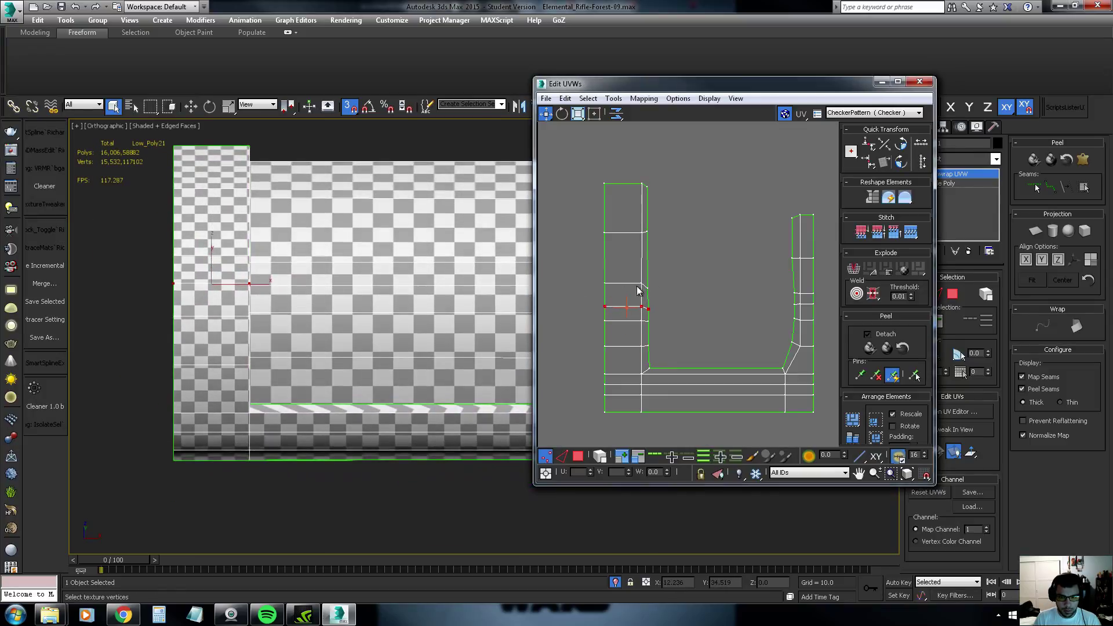
mouse_move(632, 306)
mouse_down()
mouse_move(606, 292)
mouse_move(605, 235)
mouse_move(606, 260)
mouse_up()
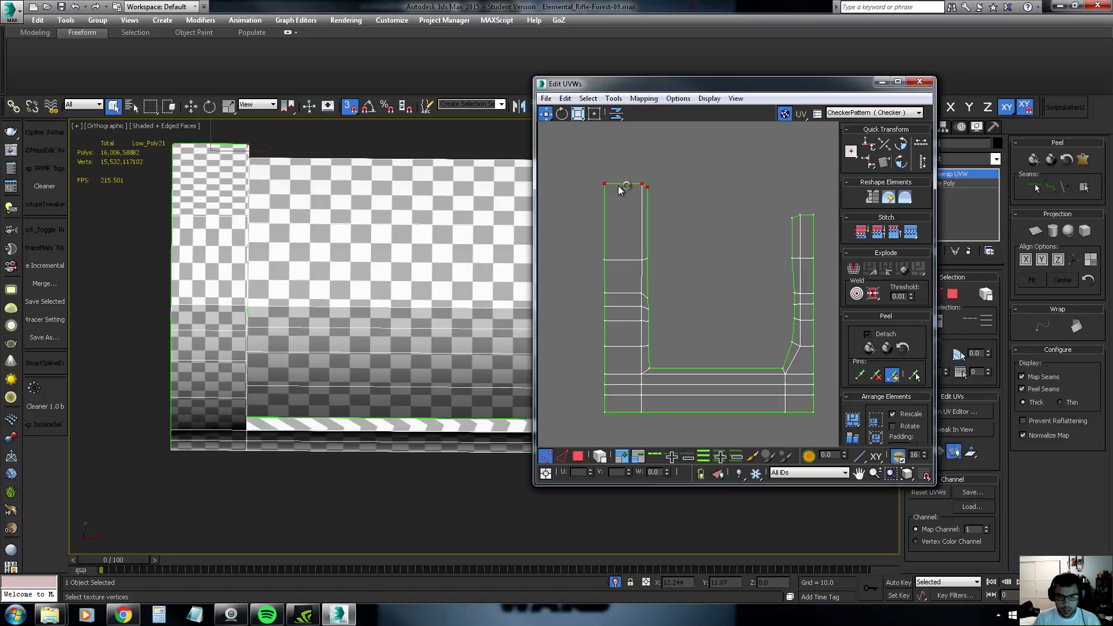
mouse_move(642, 260)
mouse_down()
mouse_move(642, 209)
mouse_move(606, 258)
mouse_up()
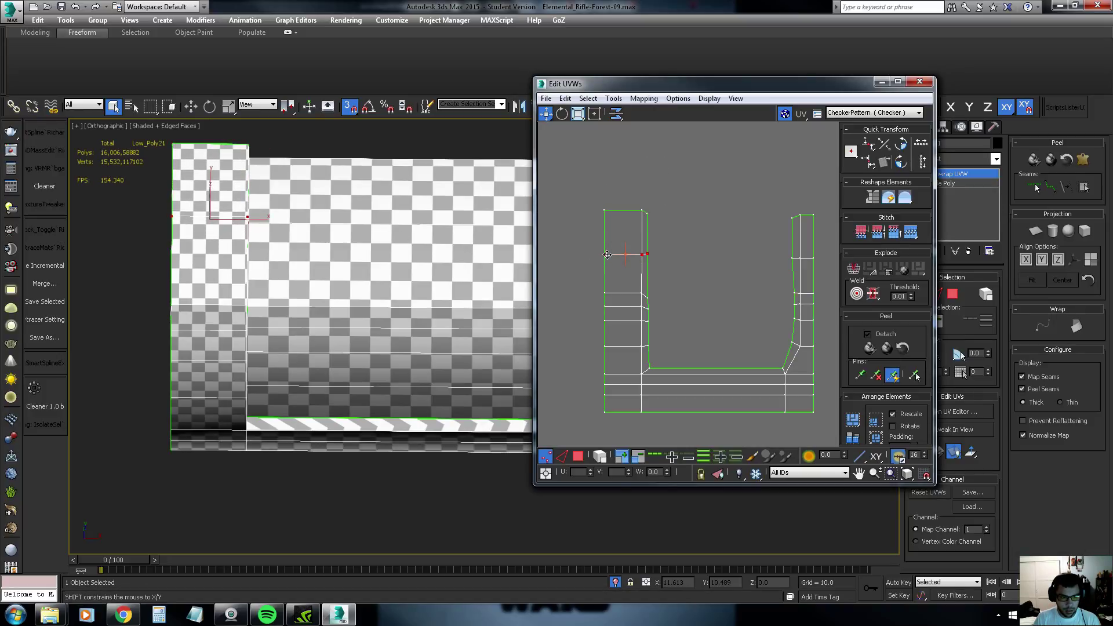
scroll(297, 232, up, 2)
scroll(243, 236, down, 3)
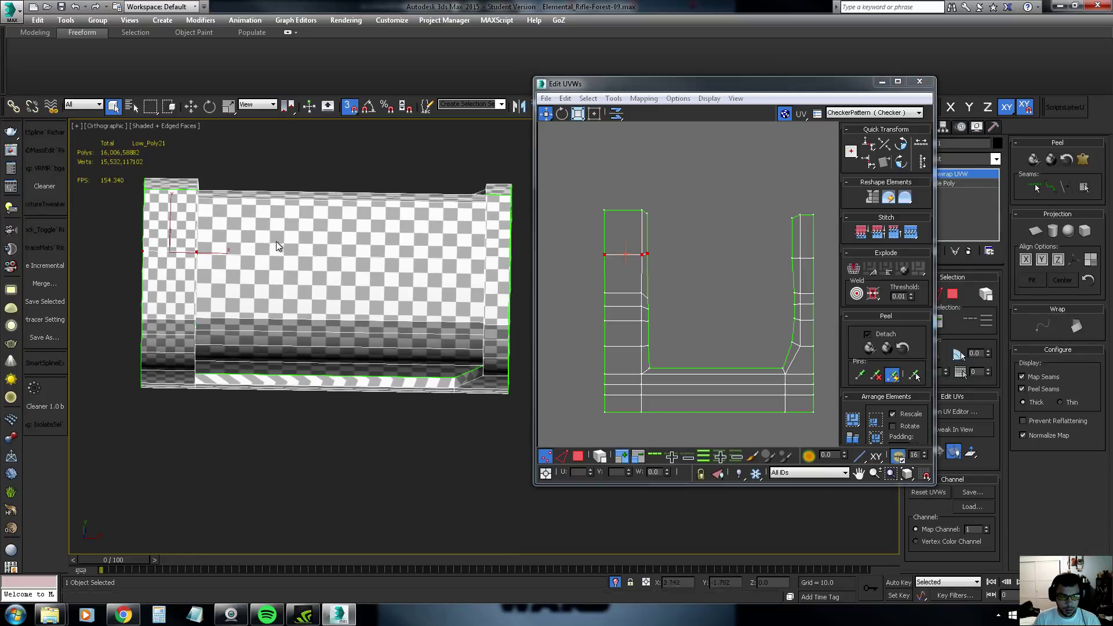
mouse_move(302, 250)
alt+middle_down()
mouse_move(371, 256)
mouse_move(376, 220)
mouse_move(394, 210)
alt+middle_up()
Save the scene with Ctrl+S
key(ctrl+s)
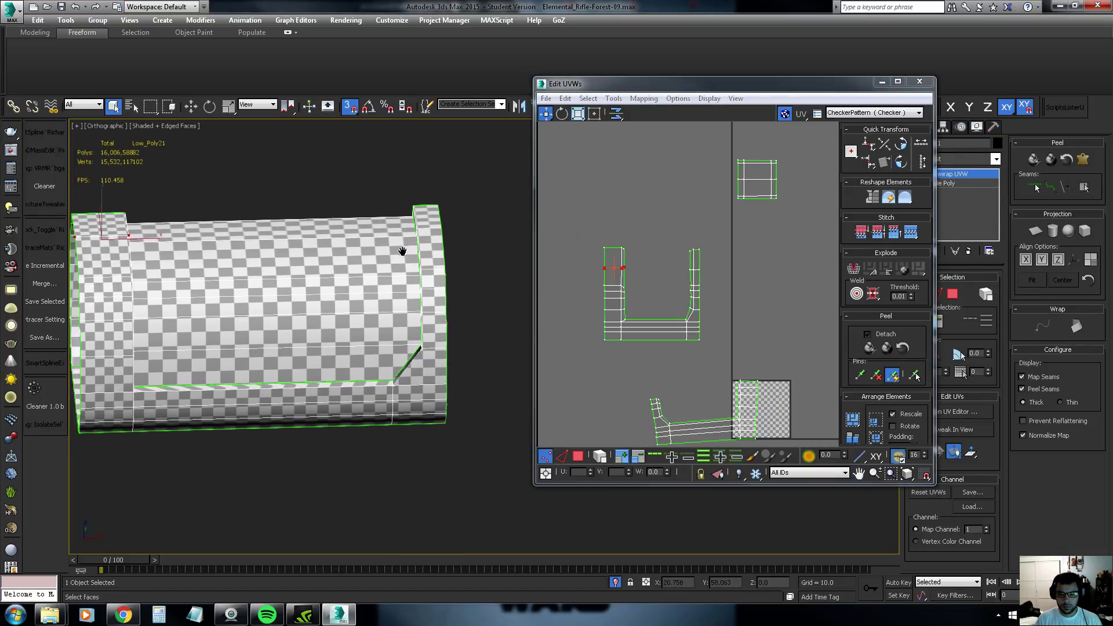
Select the L-shaped strip's vertices and set the 3D viewport to the Back view
drag(750, 339, 616, 426)
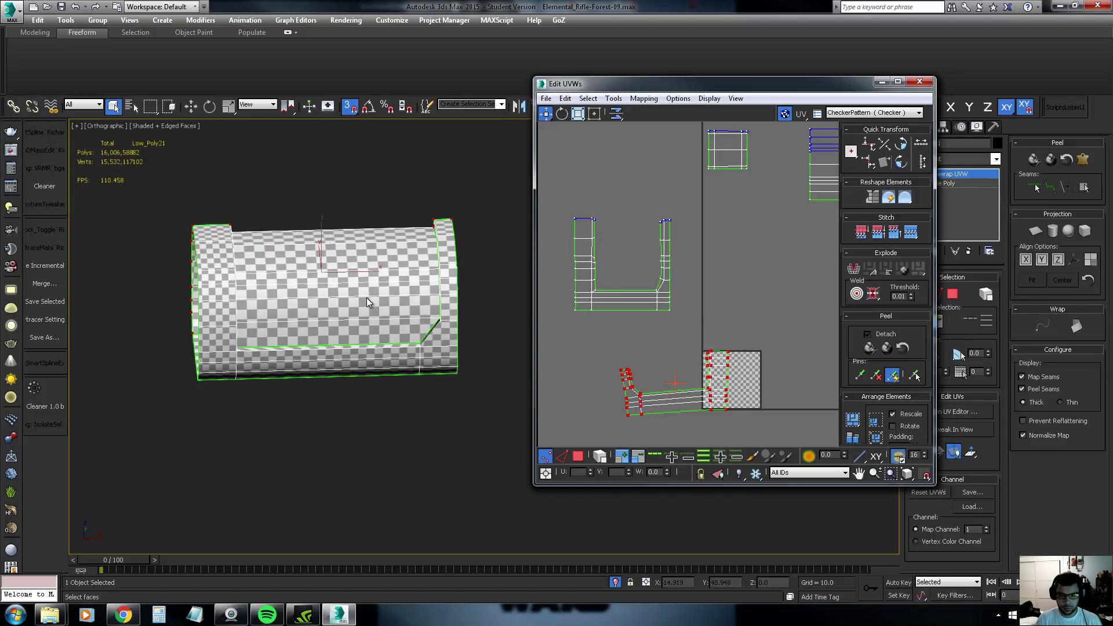
middle_drag(697, 269, 671, 276)
mouse_move(385, 248)
alt+middle_down()
mouse_move(351, 271)
mouse_move(267, 263)
alt+middle_up()
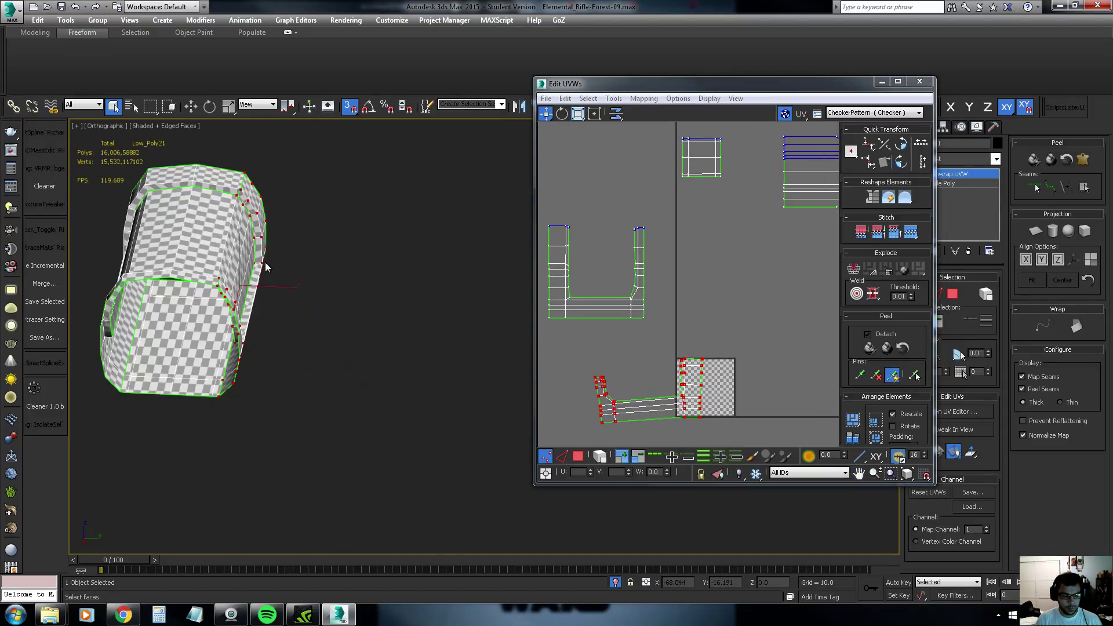
key(v)
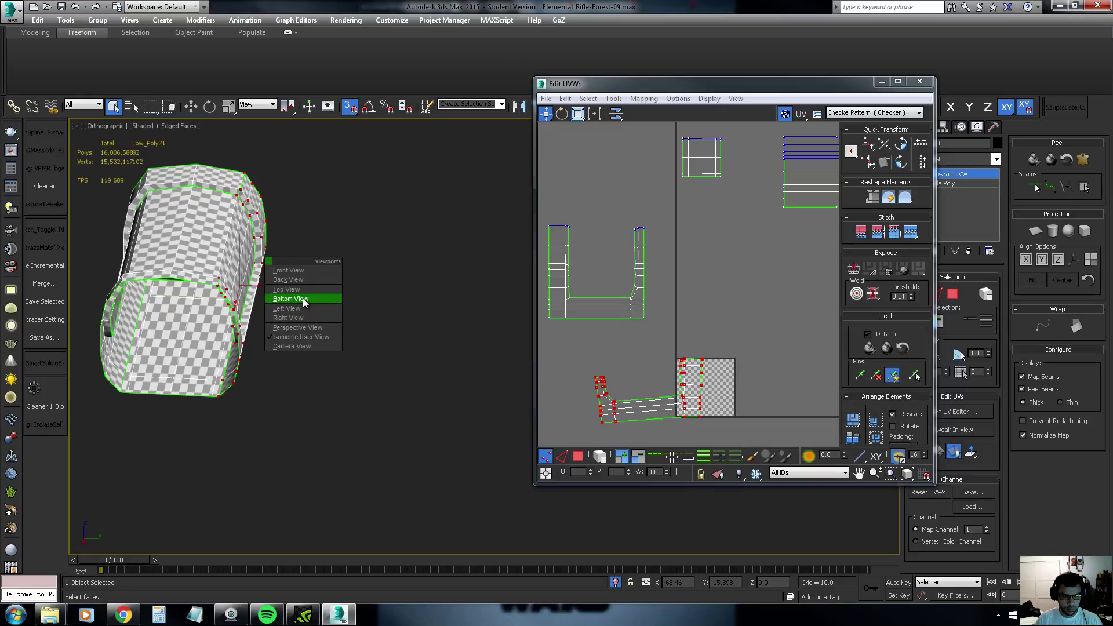
click(288, 280)
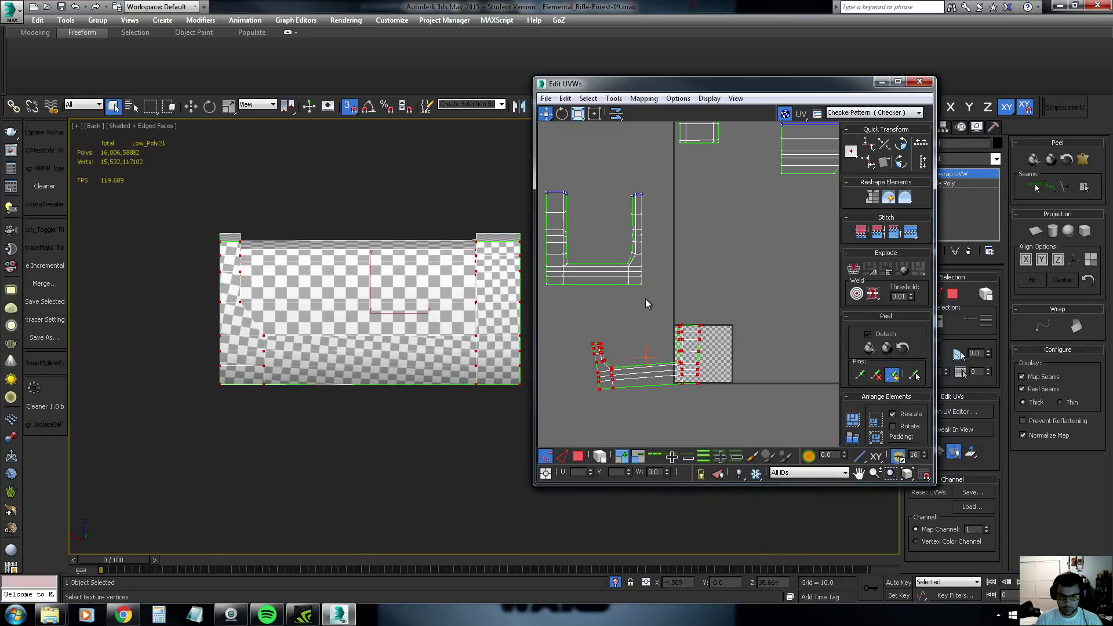
scroll(645, 298, up, 3)
middle_drag(724, 361, 714, 337)
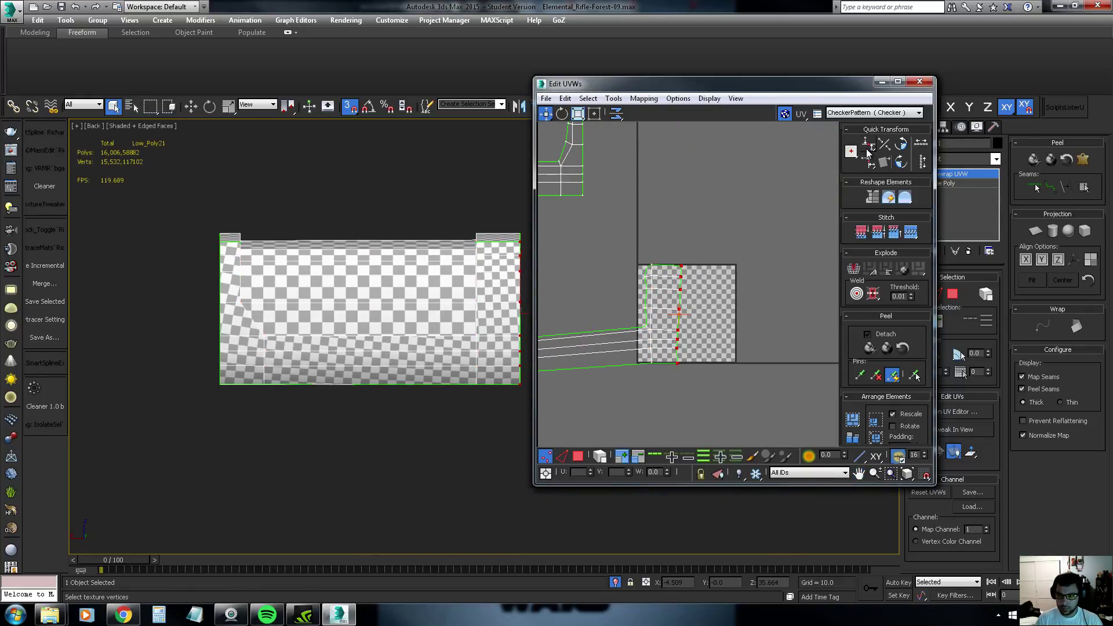
middle_drag(656, 281, 662, 259)
scroll(662, 259, up, 2)
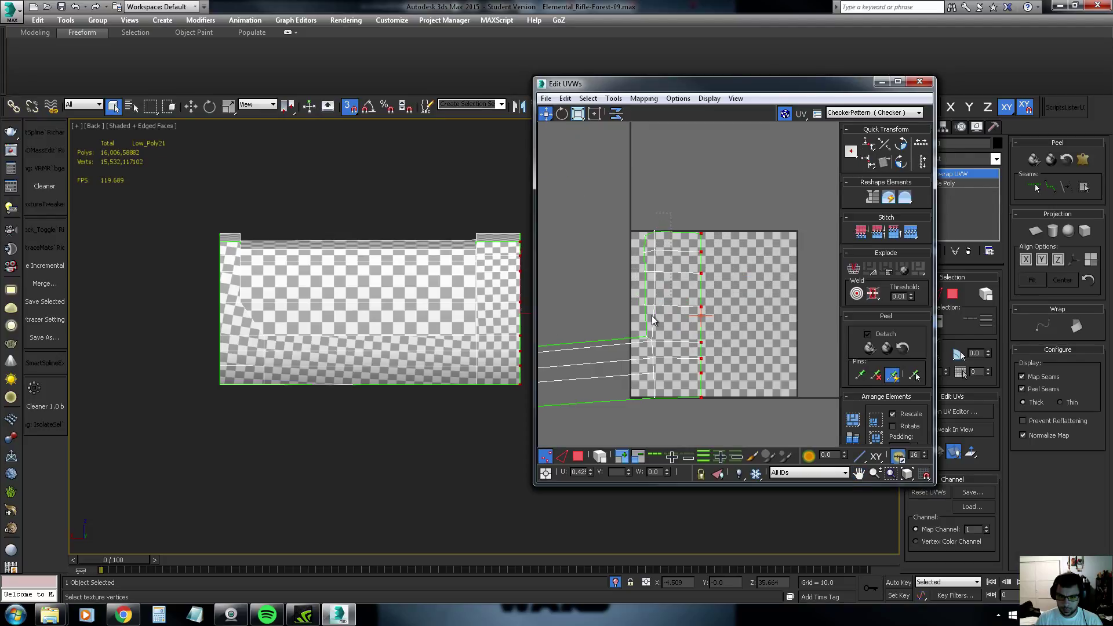
Align the L-shaped strip's left vertex column into a vertical line
drag(668, 221, 653, 407)
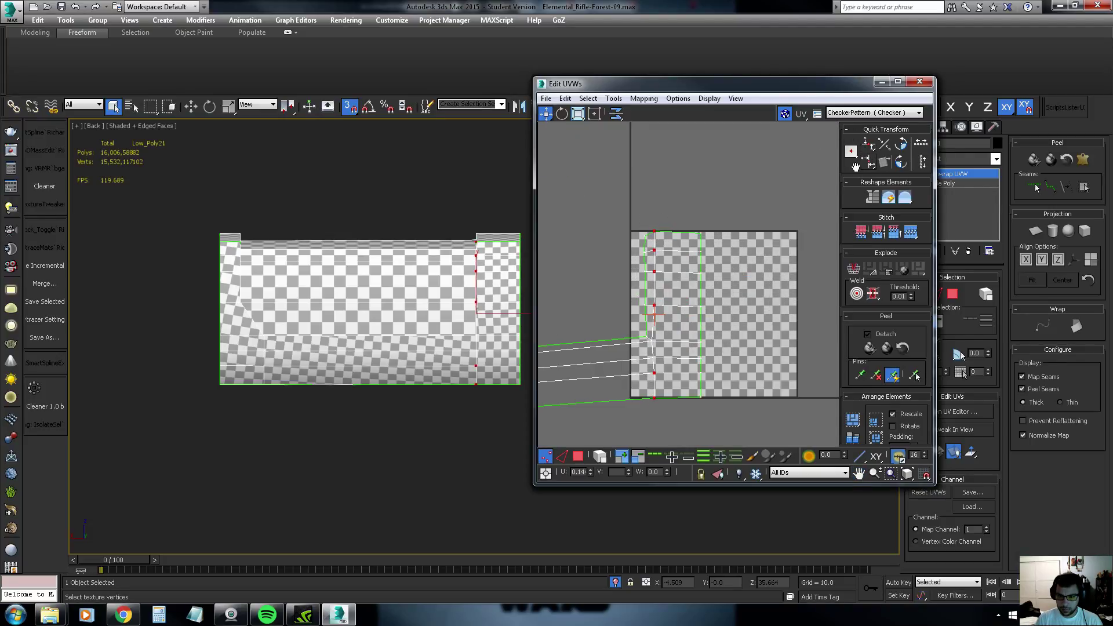
mouse_move(654, 314)
middle_down()
mouse_move(677, 267)
mouse_move(661, 270)
mouse_move(730, 260)
middle_up()
scroll(678, 266, up, 1)
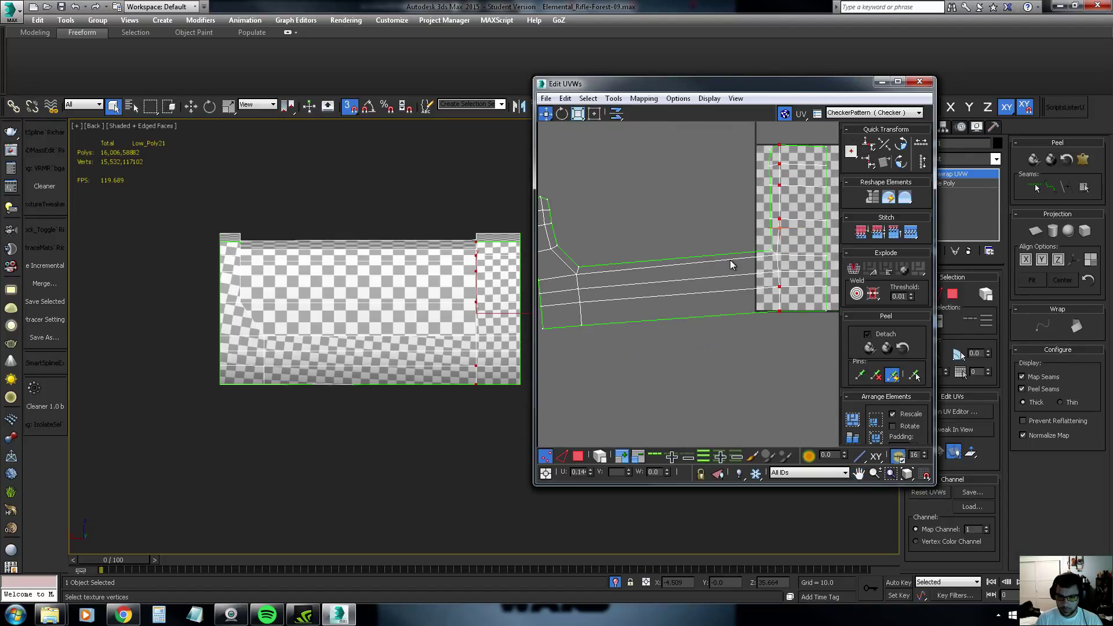
scroll(605, 255, down, 1)
middle_drag(604, 255, 580, 204)
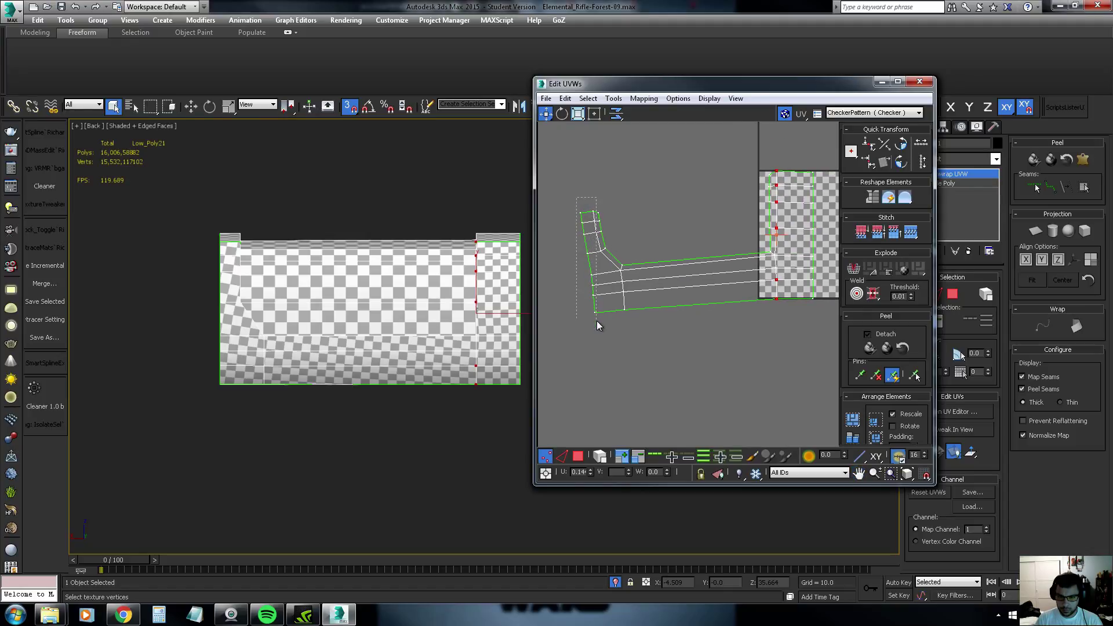
drag(595, 308, 596, 319)
scroll(597, 207, up, 2)
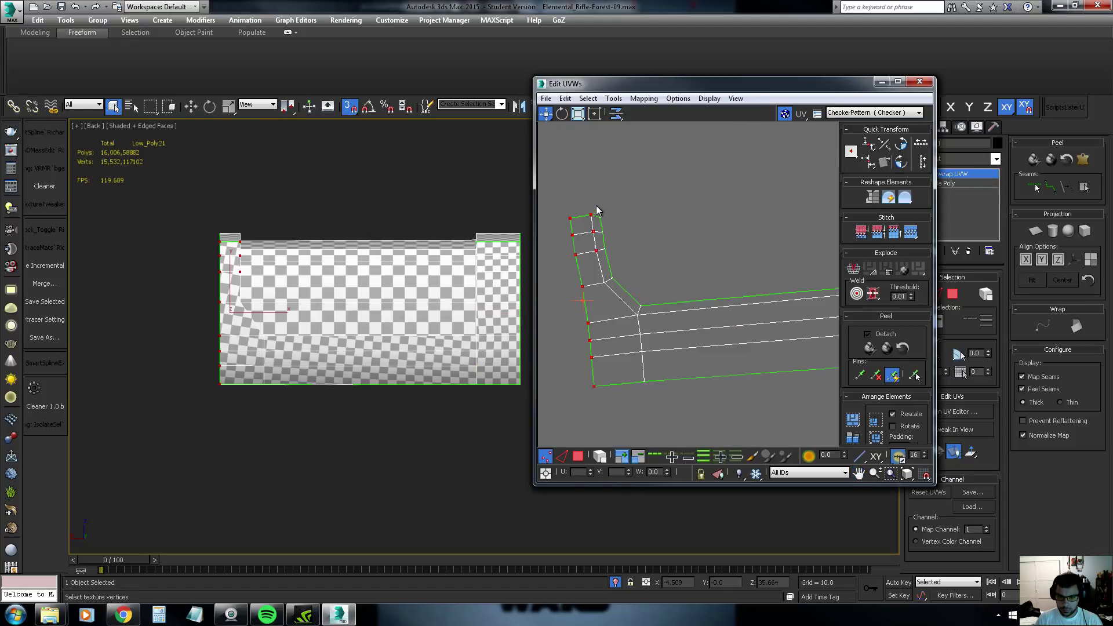
click(871, 163)
Straighten the strip's inner upper vertex column vertically, reapplying it after an undo
middle_drag(572, 300, 568, 253)
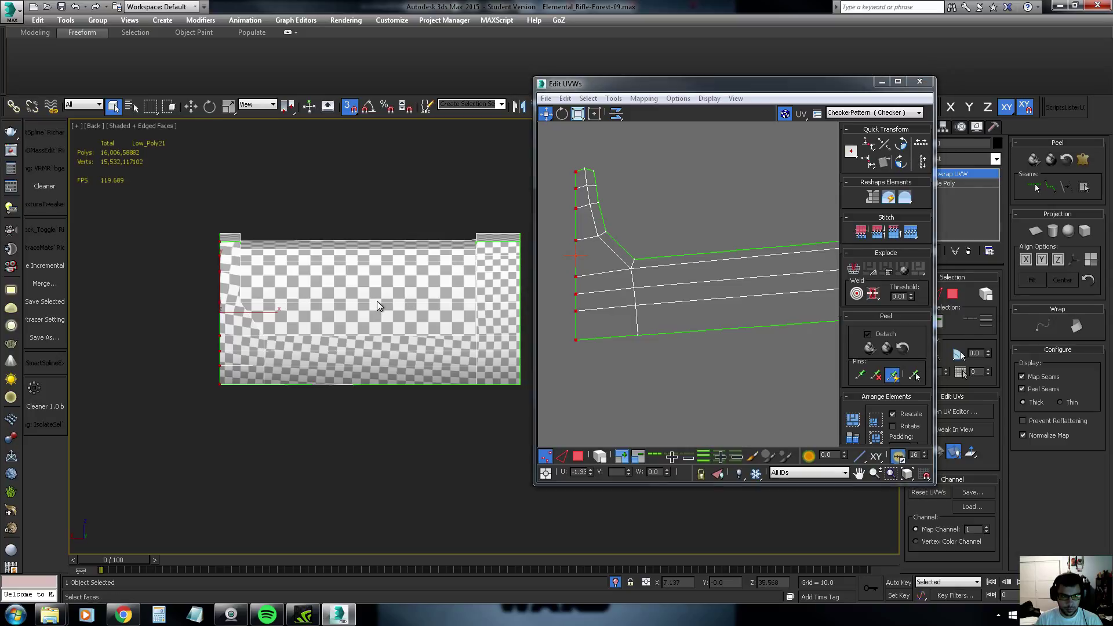
scroll(610, 207, up, 1)
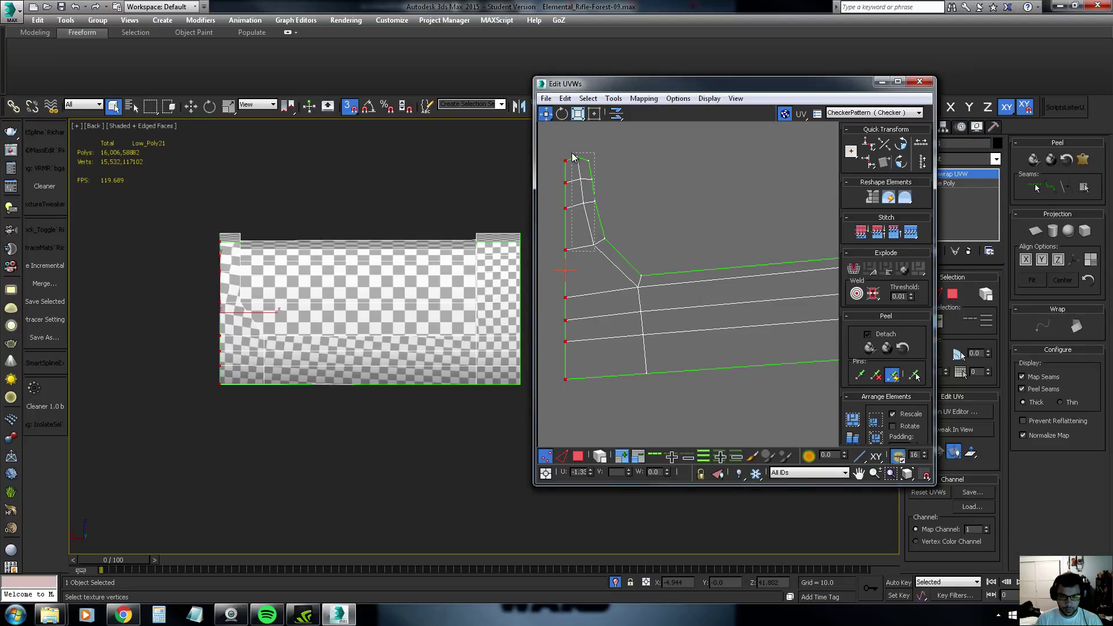
drag(595, 250, 573, 149)
click(878, 163)
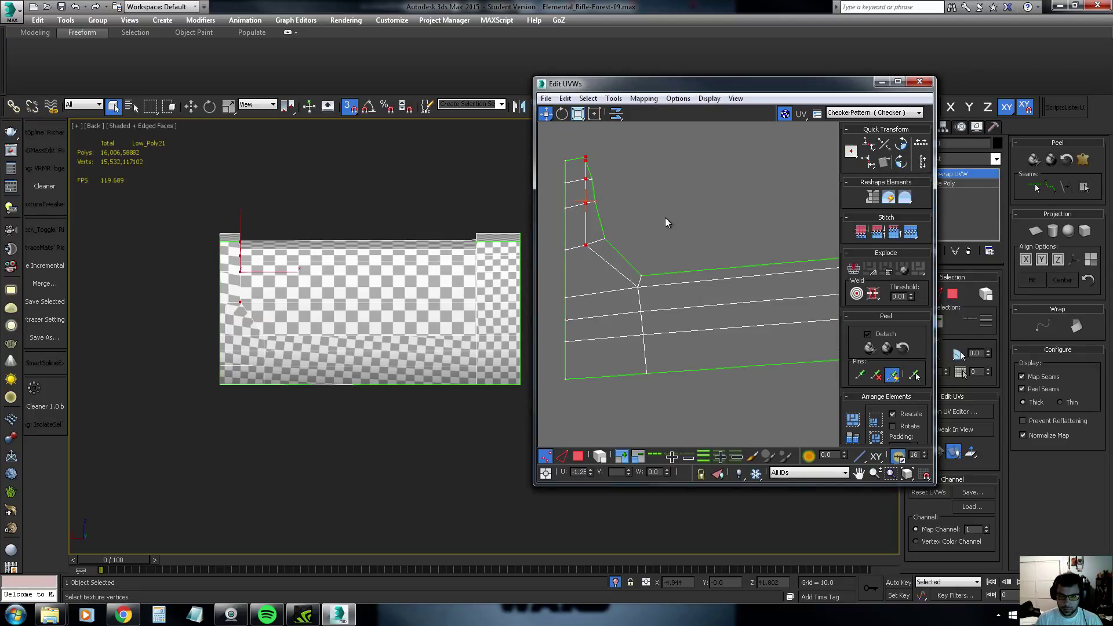
scroll(600, 179, up, 1)
key(ctrl+z)
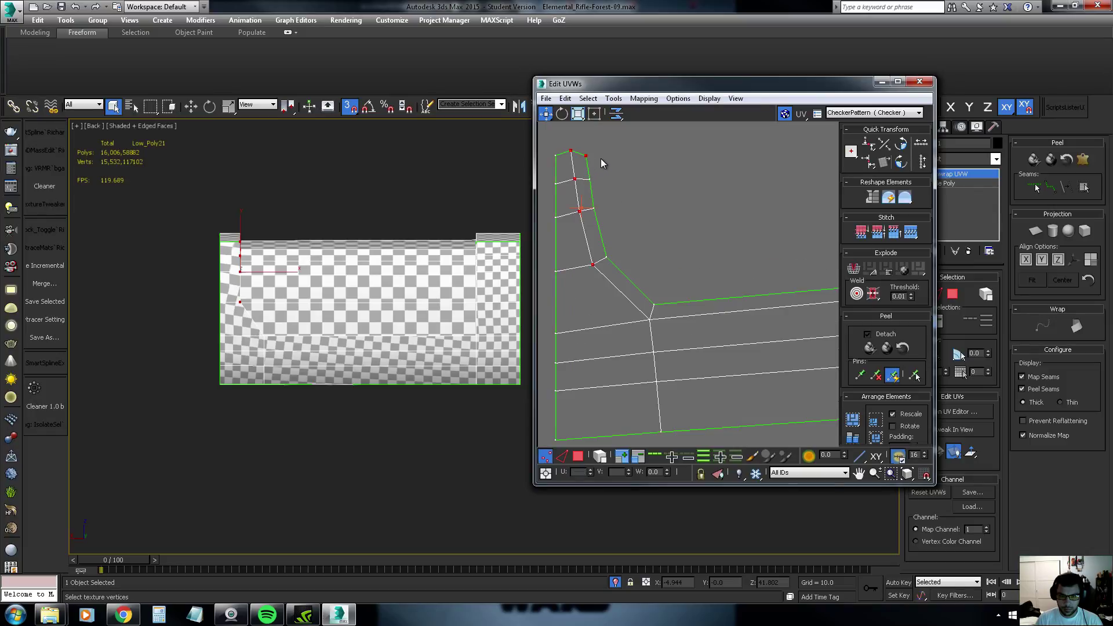
click(874, 166)
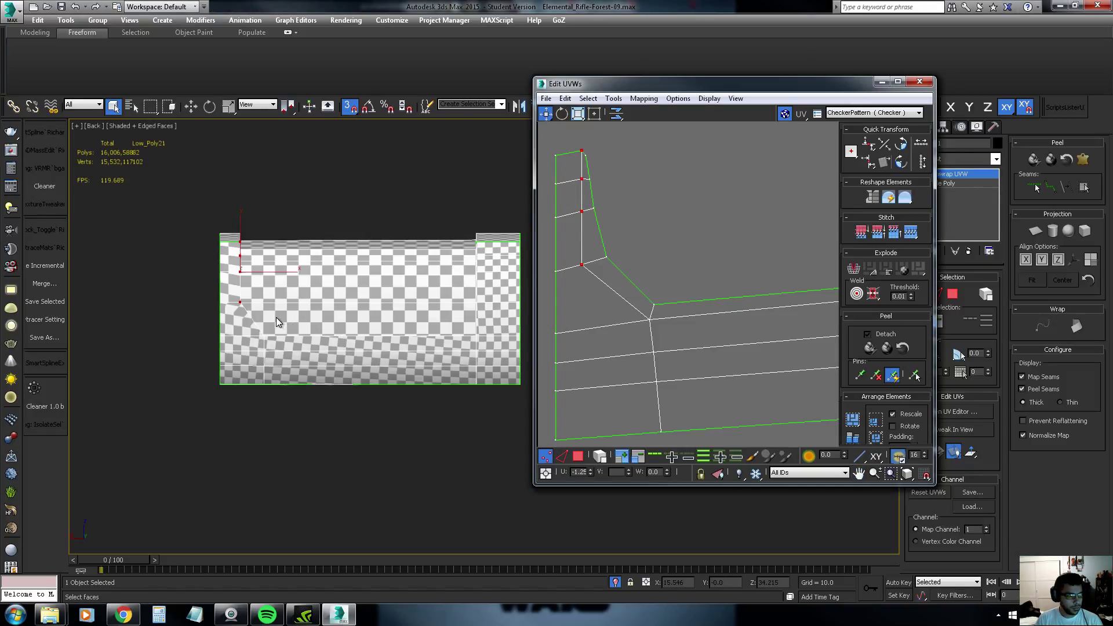
Align the strip's bottom-edge vertices into a horizontal line
mouse_move(680, 298)
middle_down()
mouse_move(655, 274)
mouse_move(708, 263)
middle_up()
scroll(671, 271, down, 2)
scroll(649, 265, down, 2)
scroll(628, 259, down, 2)
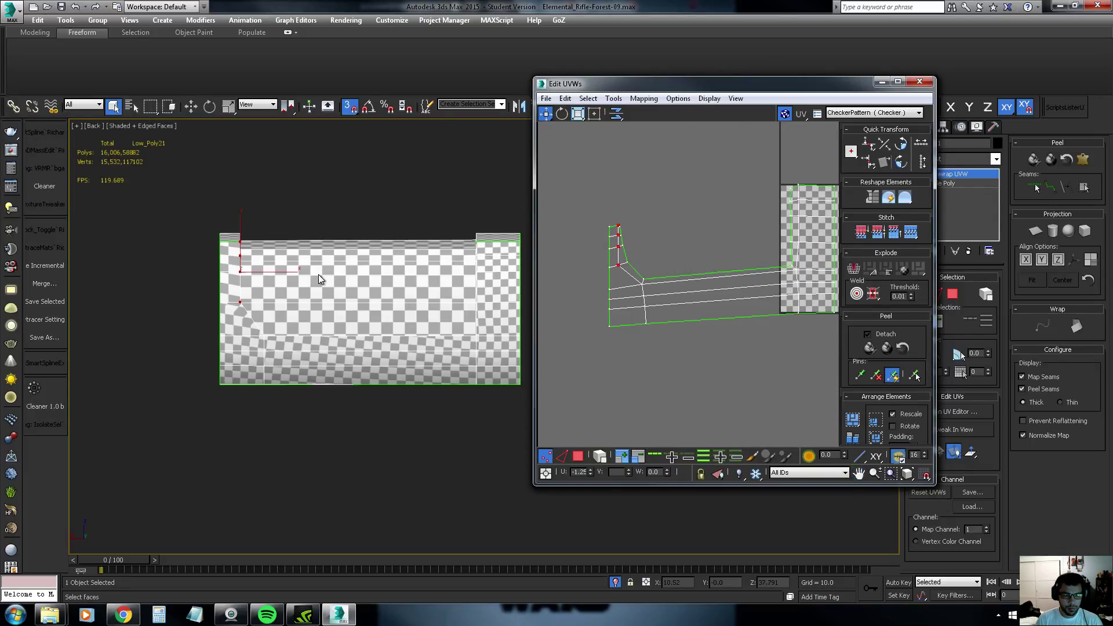
middle_drag(719, 264, 644, 264)
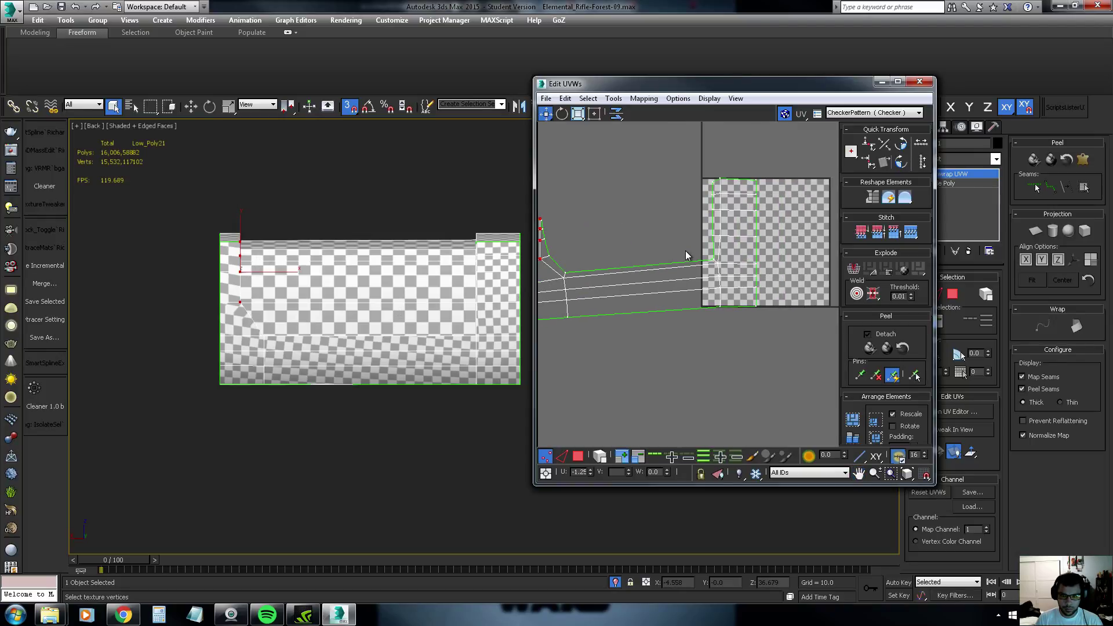
scroll(649, 266, down, 2)
scroll(592, 274, up, 2)
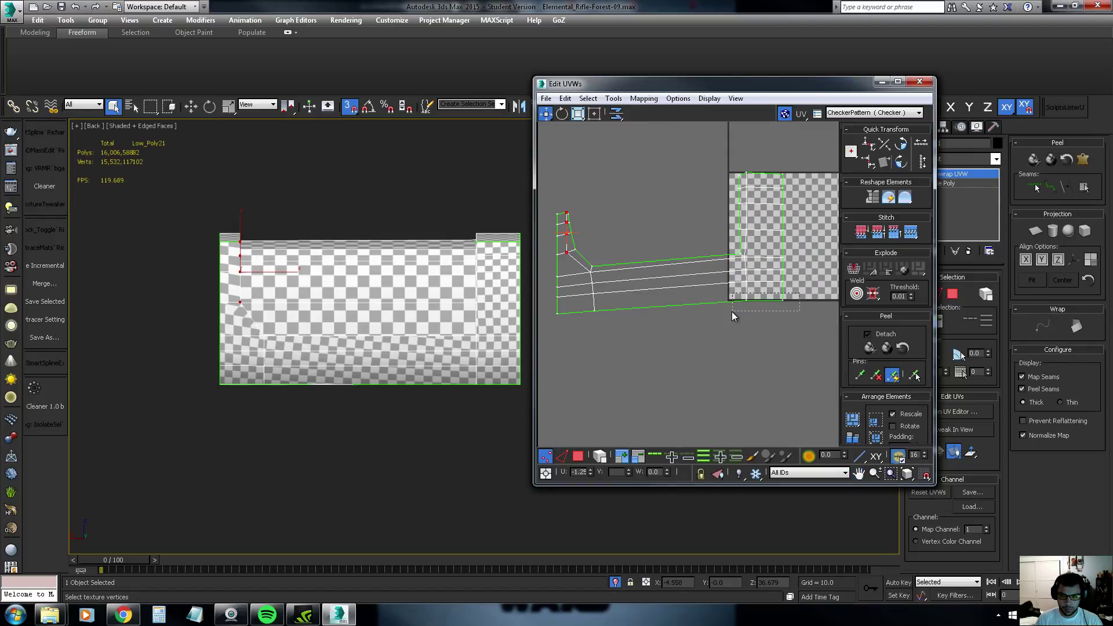
drag(732, 311, 541, 326)
click(867, 163)
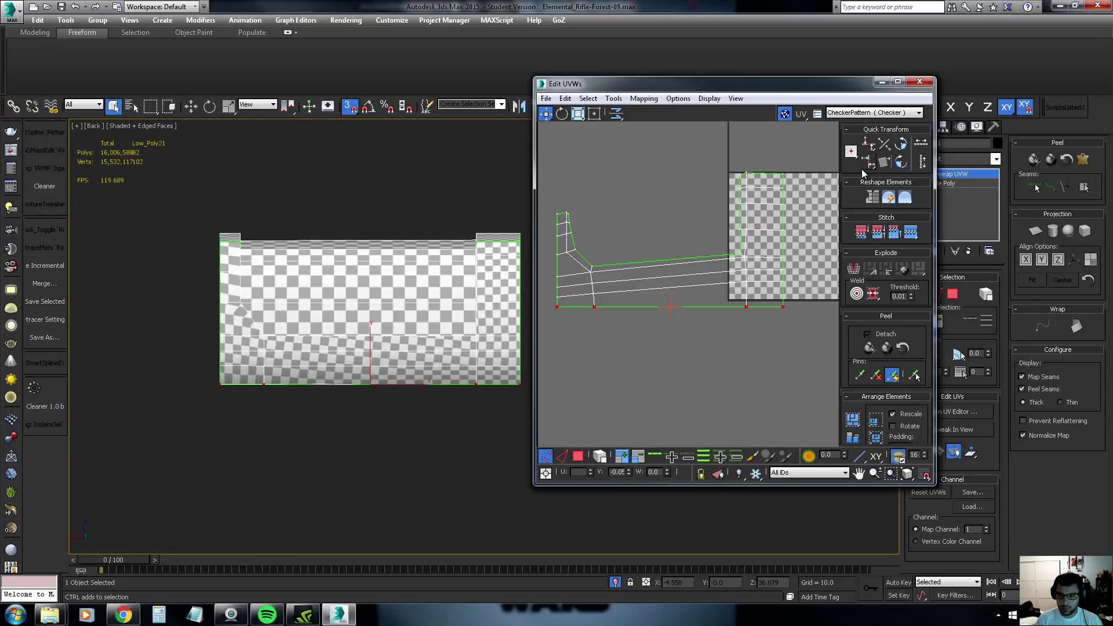
In edge mode, align the strip's sloping top edges horizontally and lower them slightly
key(2)
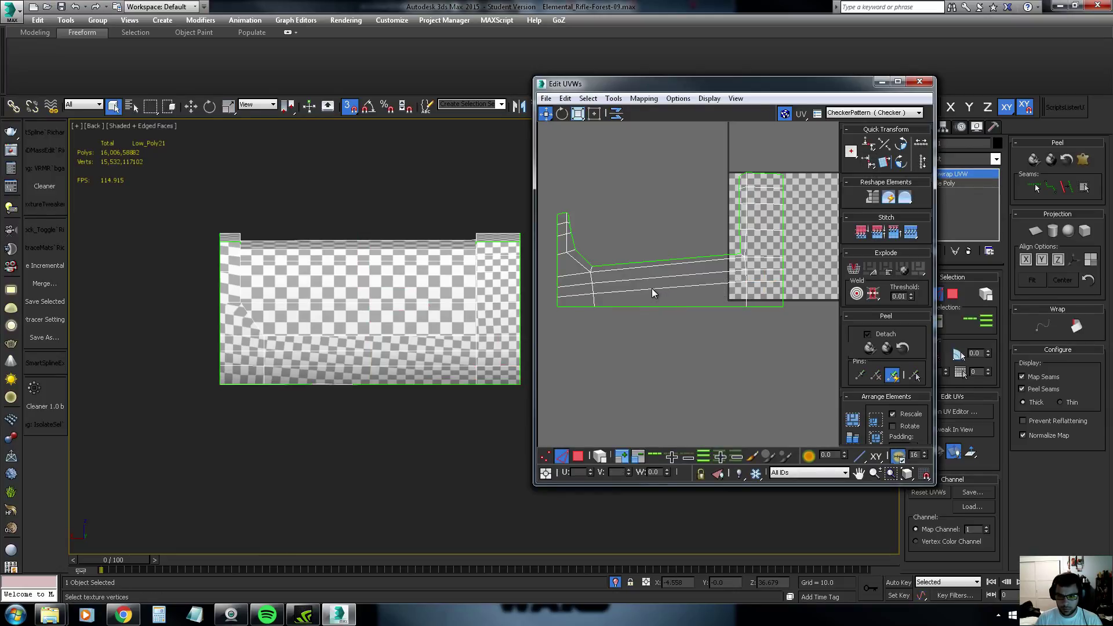
double_click(651, 287)
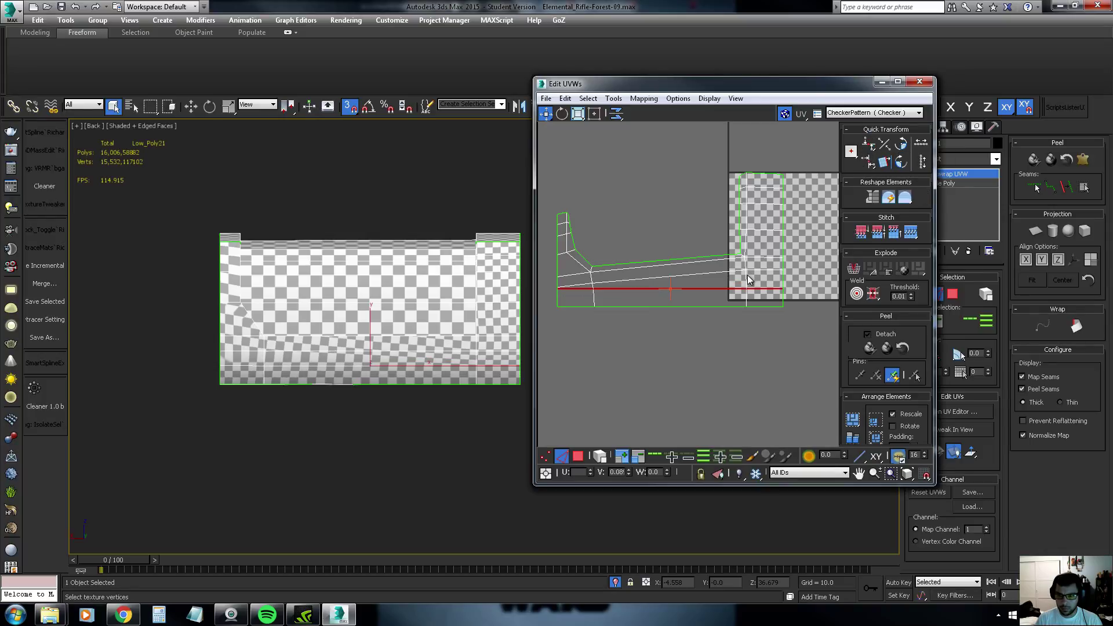
double_click(659, 279)
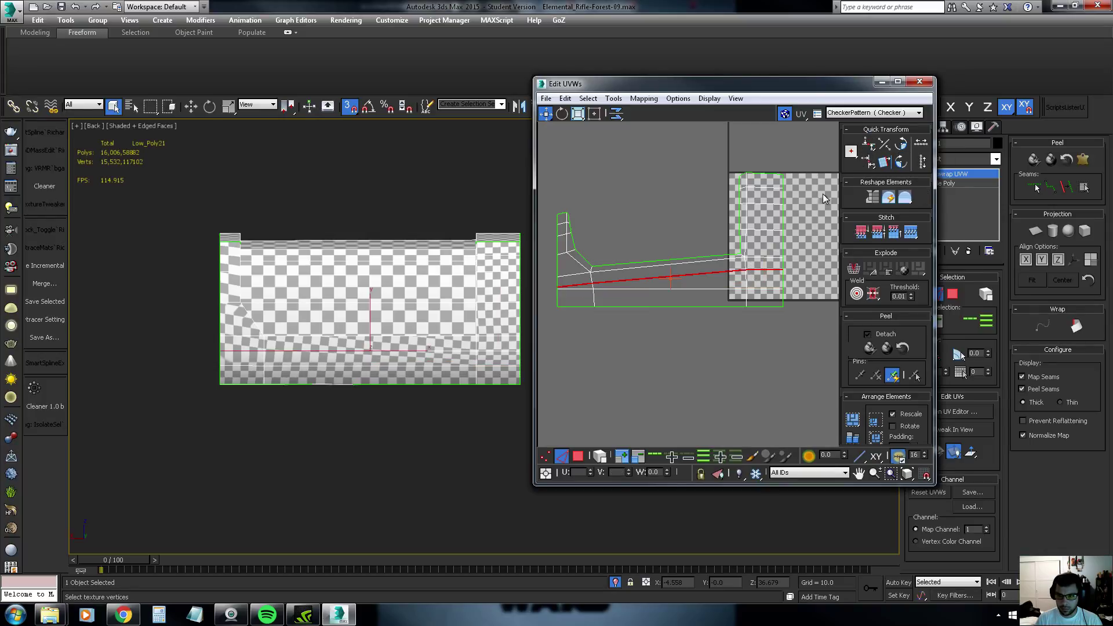
click(663, 265)
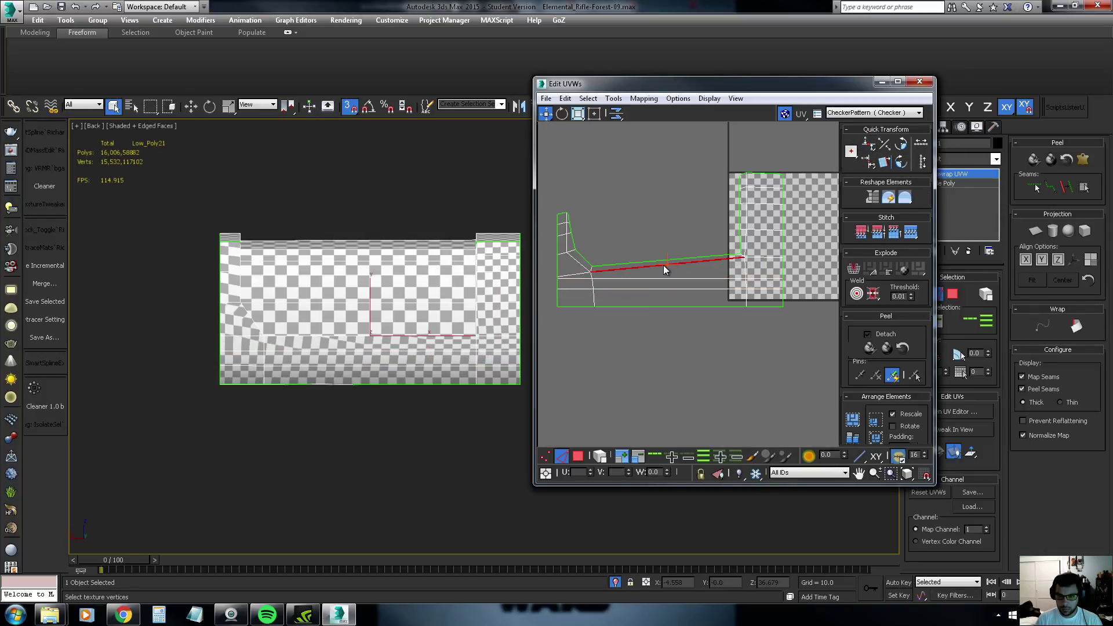
ctrl+click(576, 276)
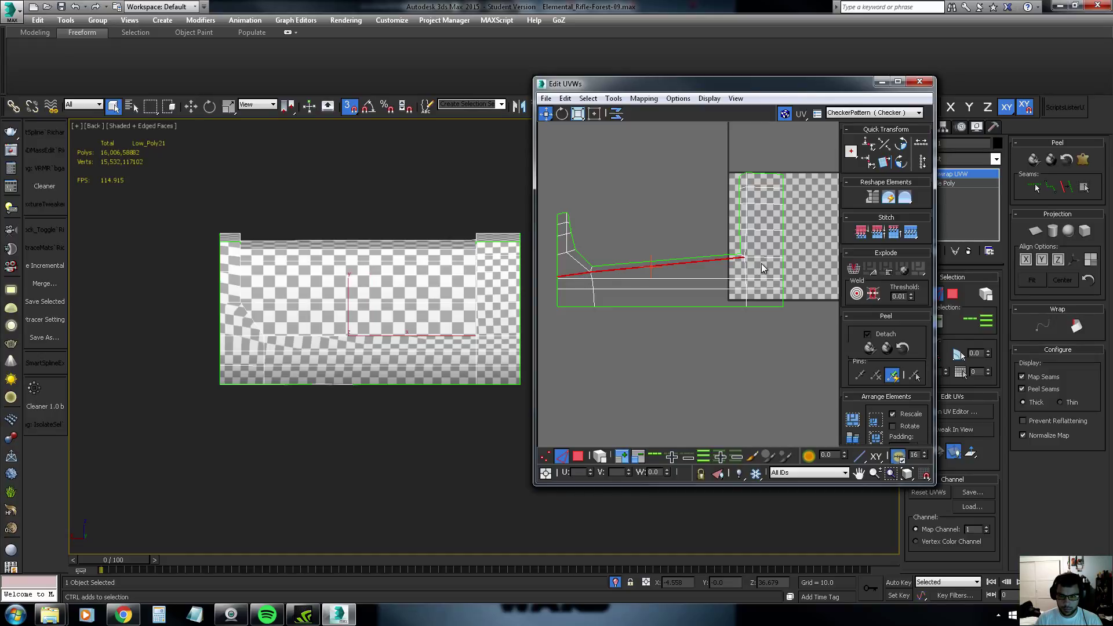
ctrl+click(763, 259)
alt+middle_drag(378, 318, 406, 308)
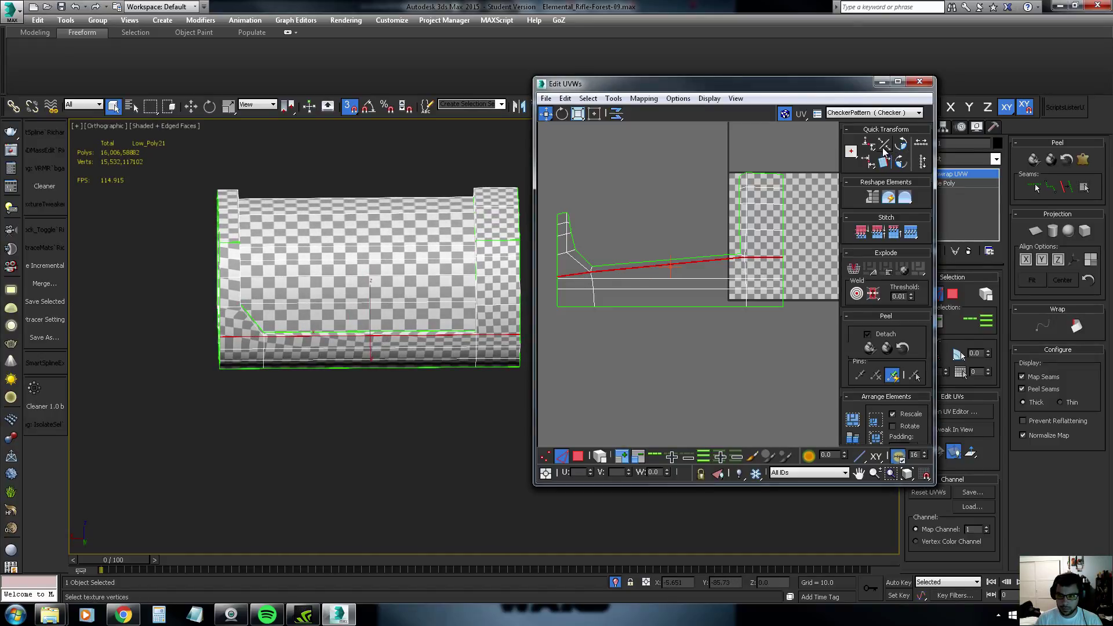
key(alt+shift+ctrl+h)
scroll(626, 242, up, 2)
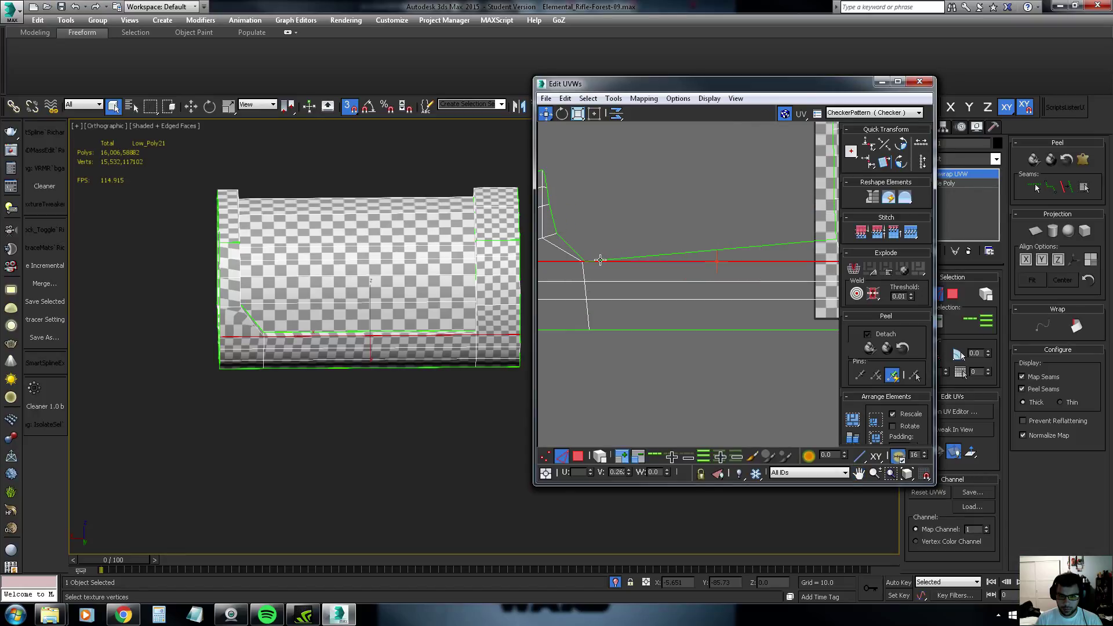
scroll(661, 266, up, 1)
drag(660, 266, 661, 268)
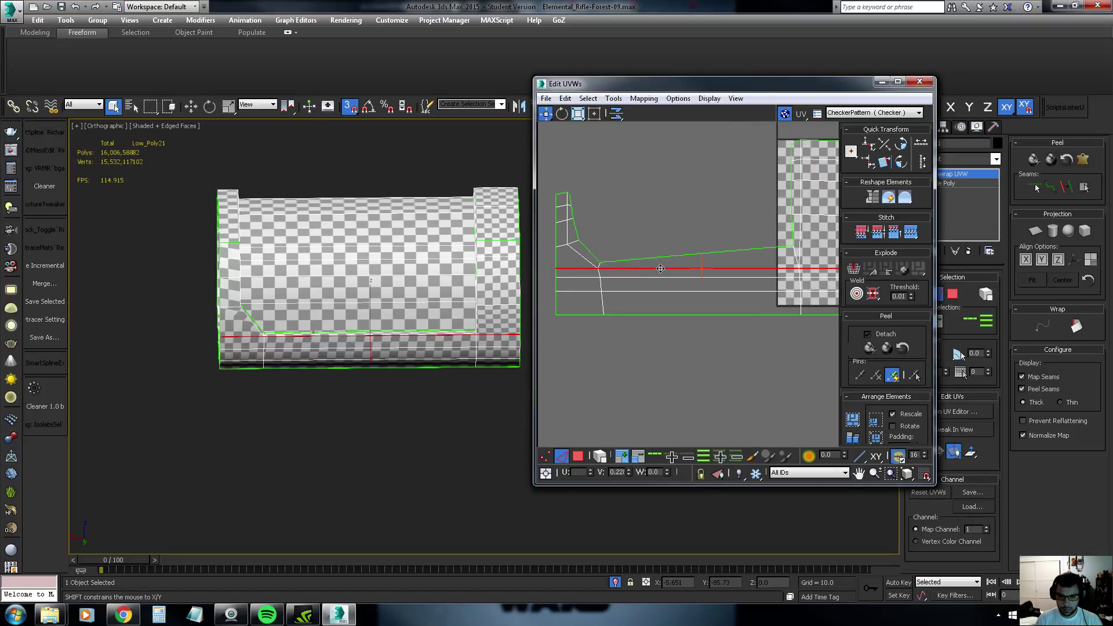
Straighten the sloping edge near the bend horizontally and move it down into line
middle_drag(604, 261, 543, 269)
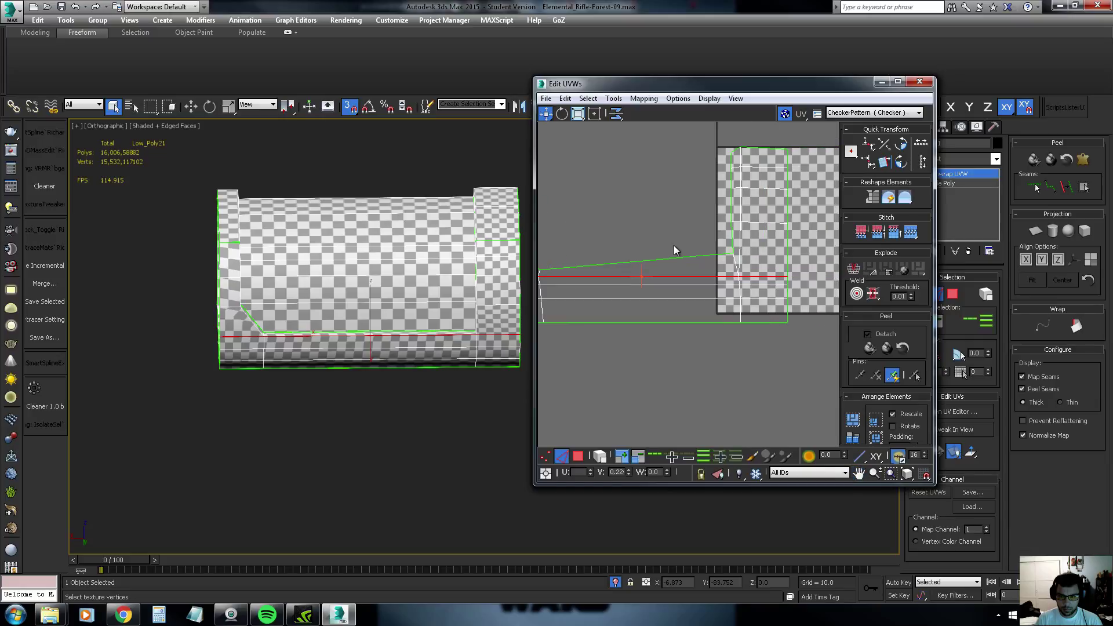
click(691, 256)
middle_drag(695, 248, 762, 219)
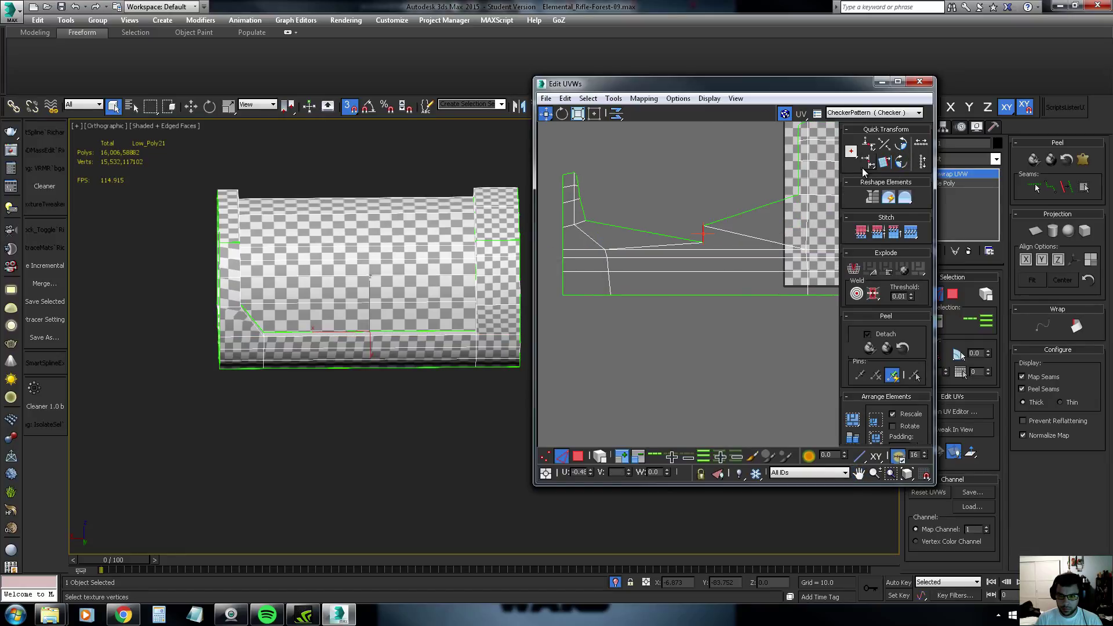
click(754, 223)
click(864, 154)
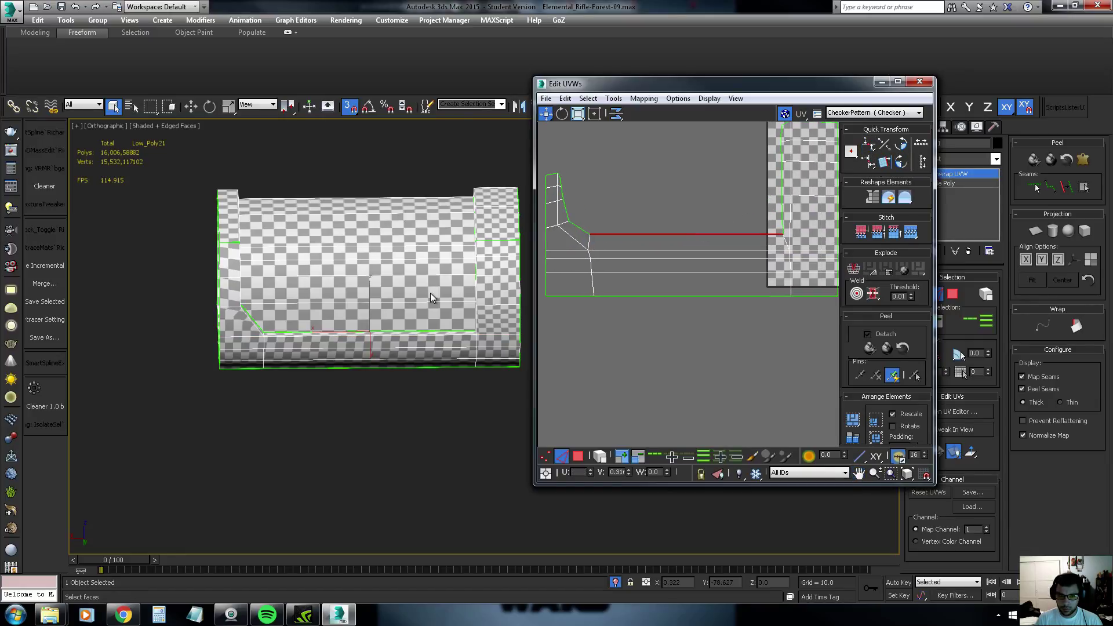
drag(639, 235, 638, 247)
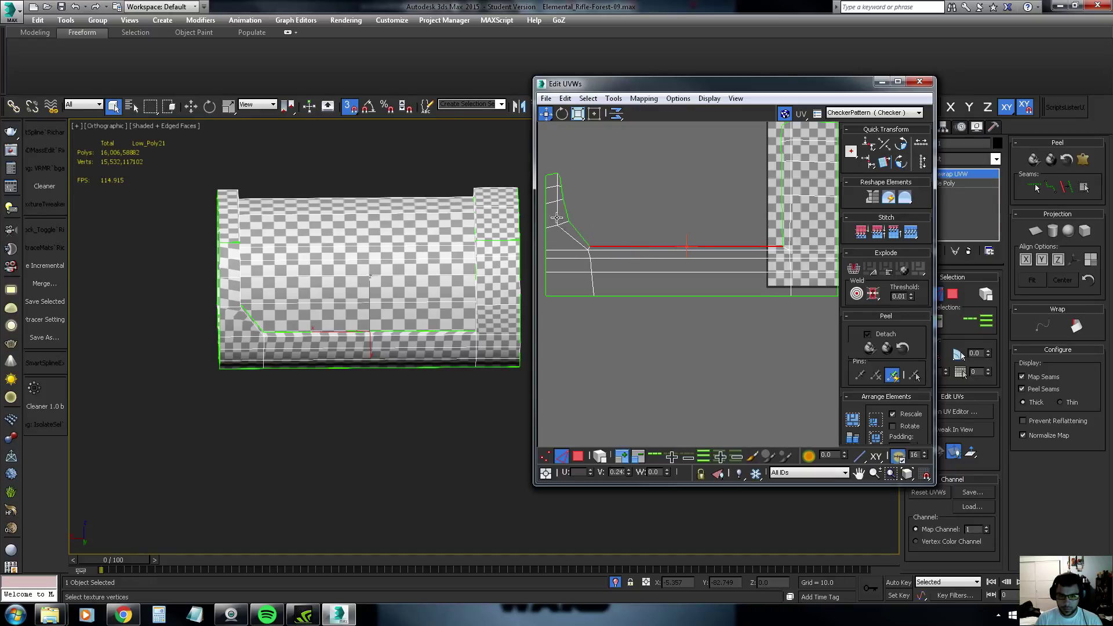
scroll(587, 227, up, 2)
scroll(570, 247, up, 2)
mouse_move(570, 248)
middle_down()
mouse_move(667, 228)
mouse_move(660, 239)
middle_up()
middle_drag(304, 266, 303, 256)
Flatten two vertex rows in the upright arm into horizontal lines with Align Horizontally
key(1)
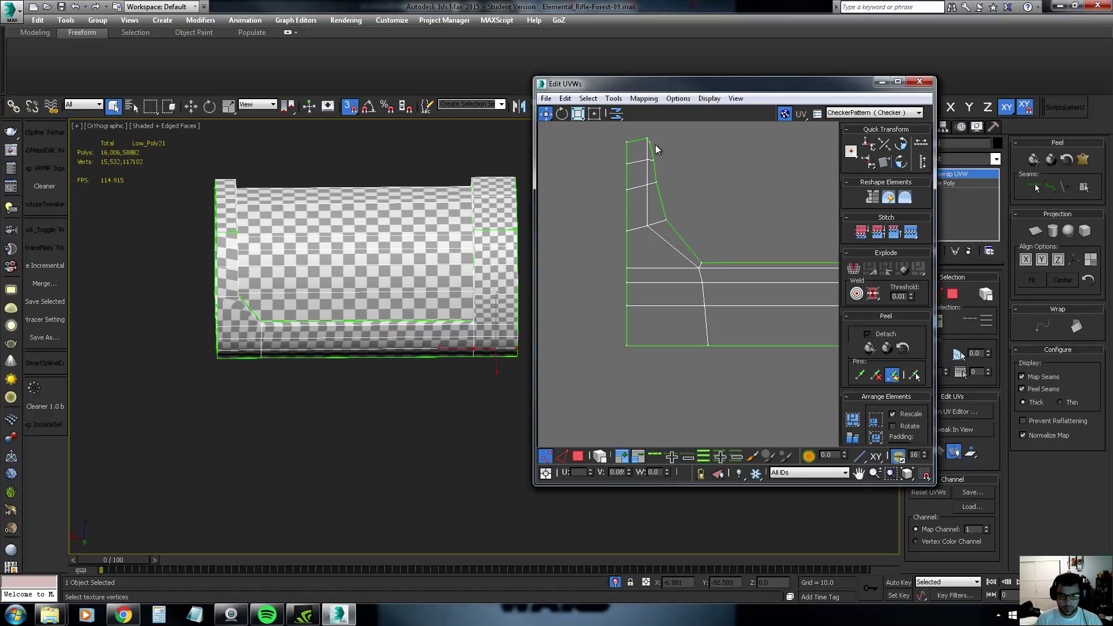
scroll(655, 144, up, 2)
drag(684, 168, 598, 181)
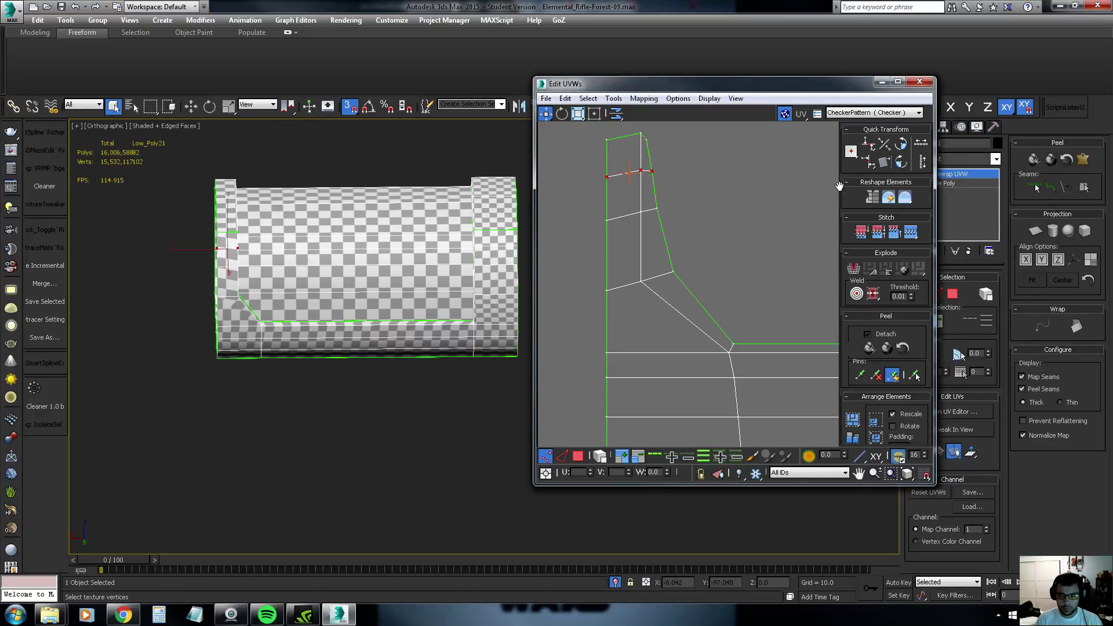
mouse_move(684, 203)
mouse_down()
mouse_move(597, 227)
mouse_move(681, 296)
mouse_up()
click(868, 145)
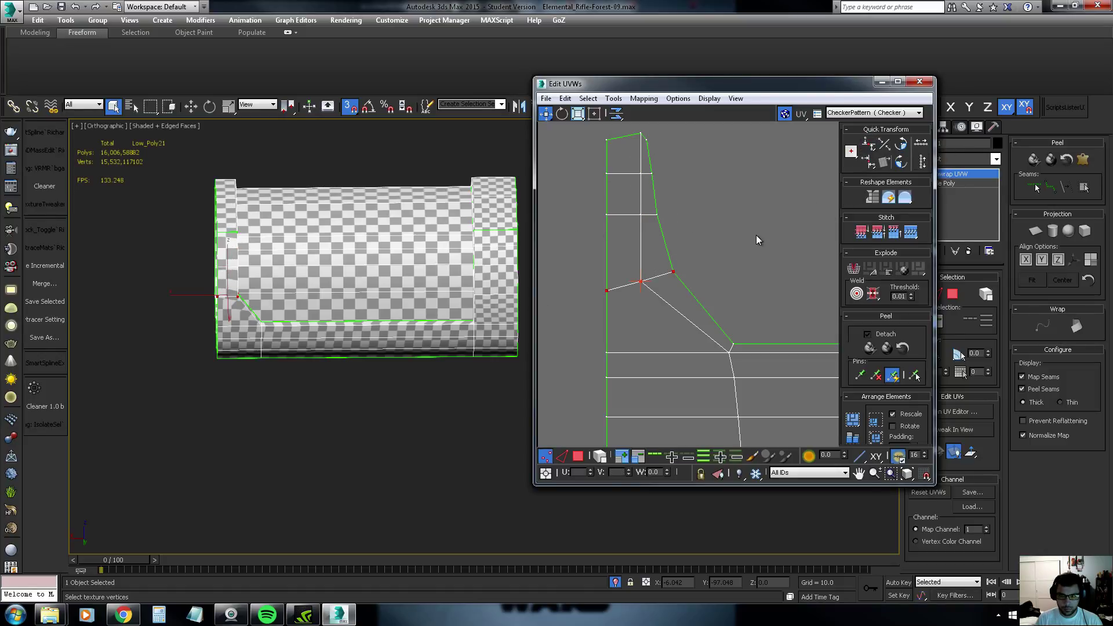
click(868, 145)
scroll(684, 218, down, 2)
scroll(726, 207, down, 2)
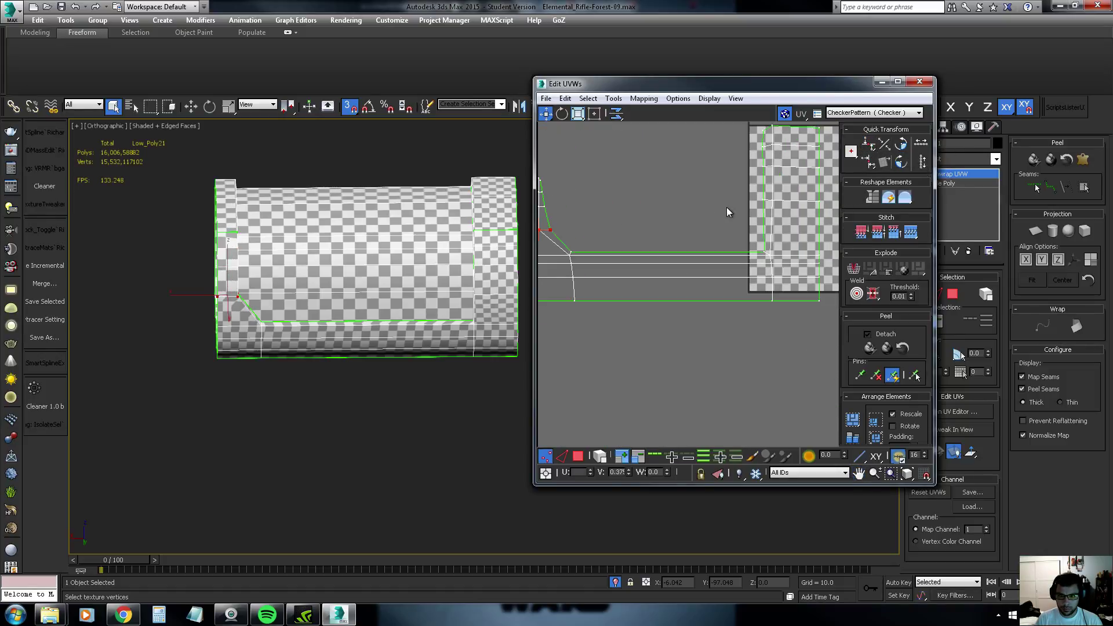
scroll(702, 208, up, 1)
In edge mode, select the top and lower edges of the right-hand island
middle_drag(719, 173, 667, 180)
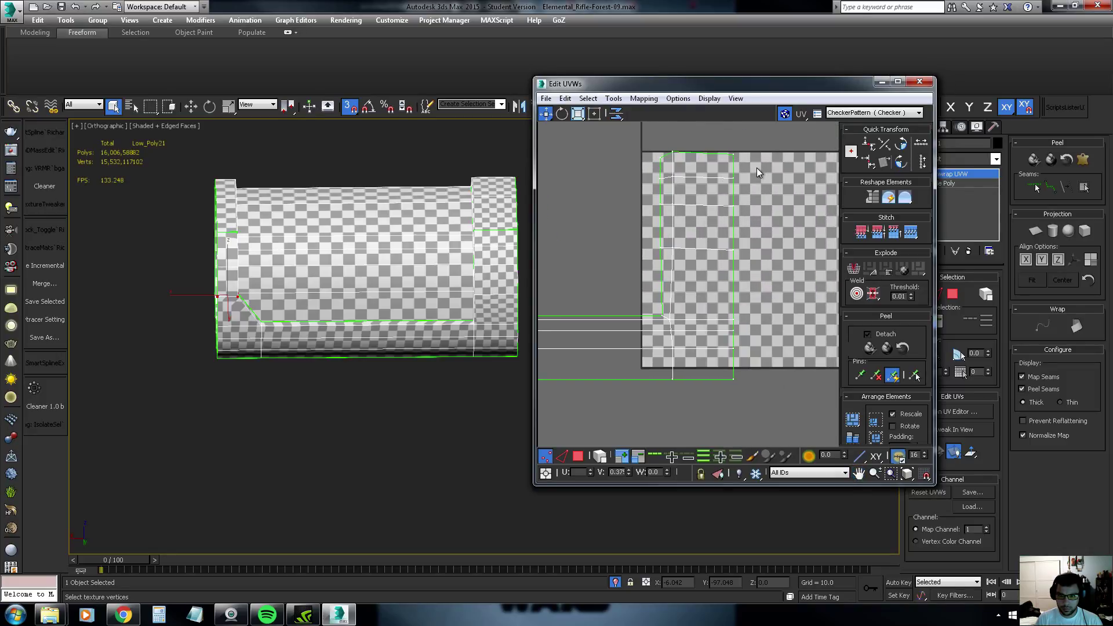
key(2)
click(704, 153)
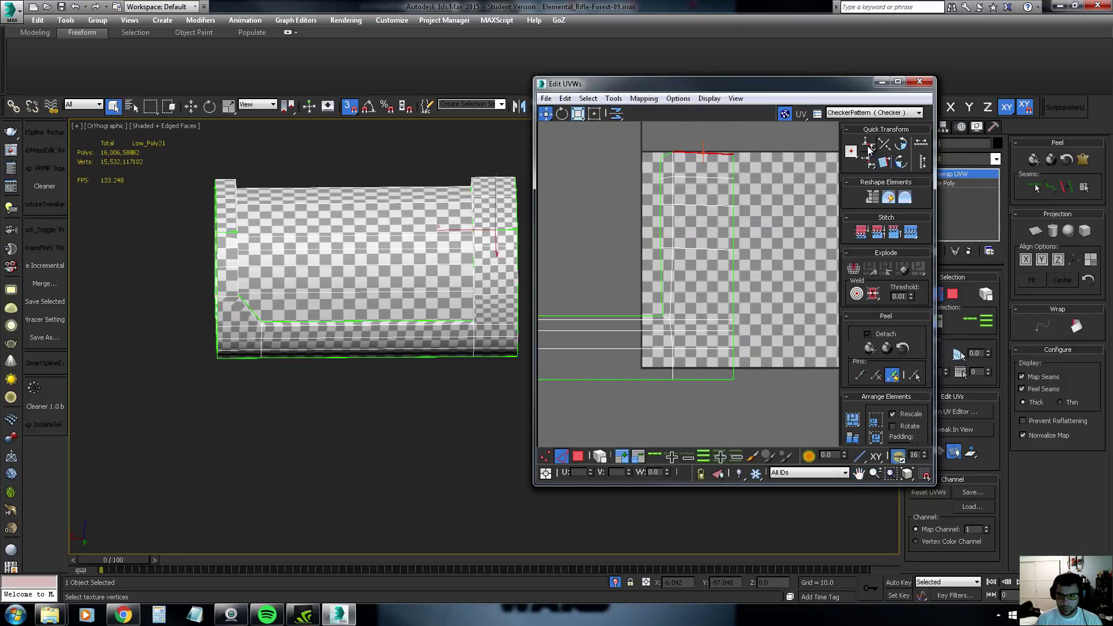
click(703, 177)
click(696, 204)
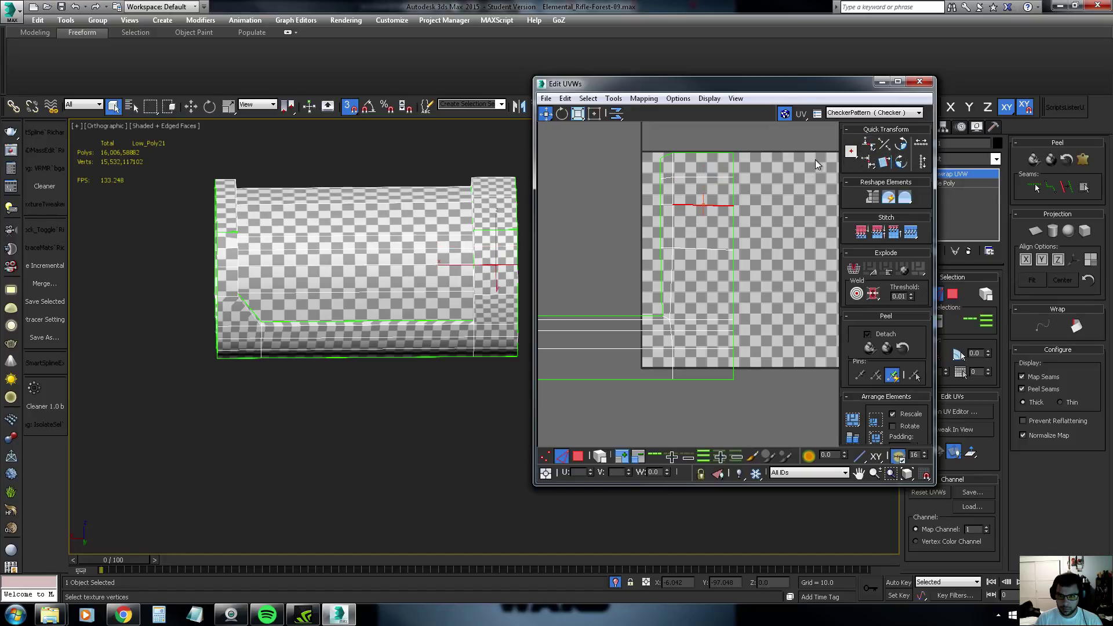
click(719, 249)
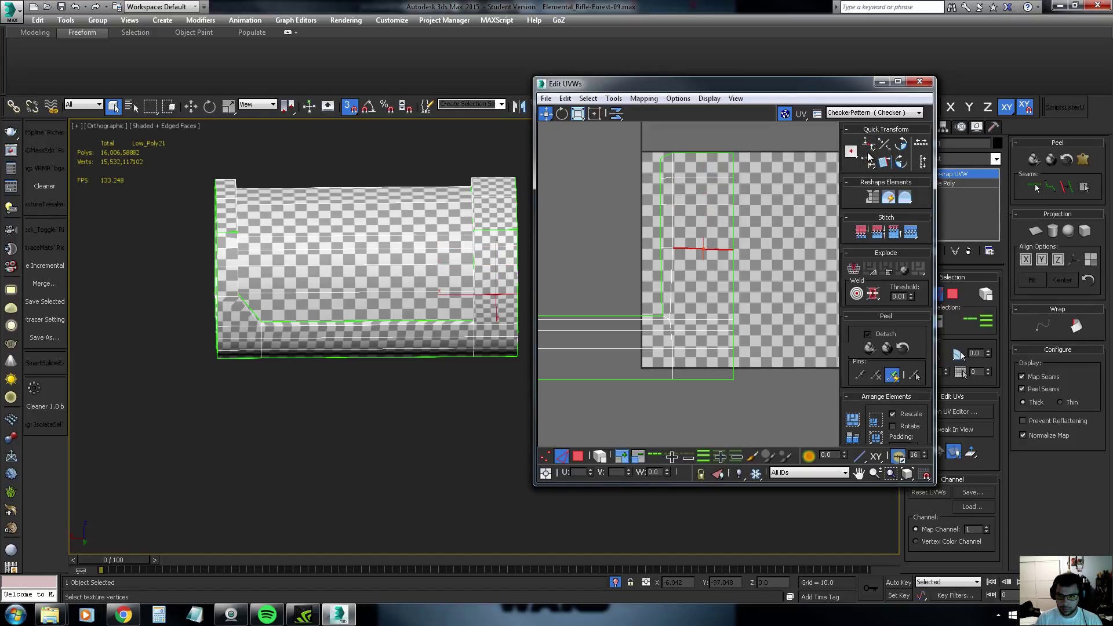
middle_drag(704, 306, 737, 270)
scroll(430, 272, up, 2)
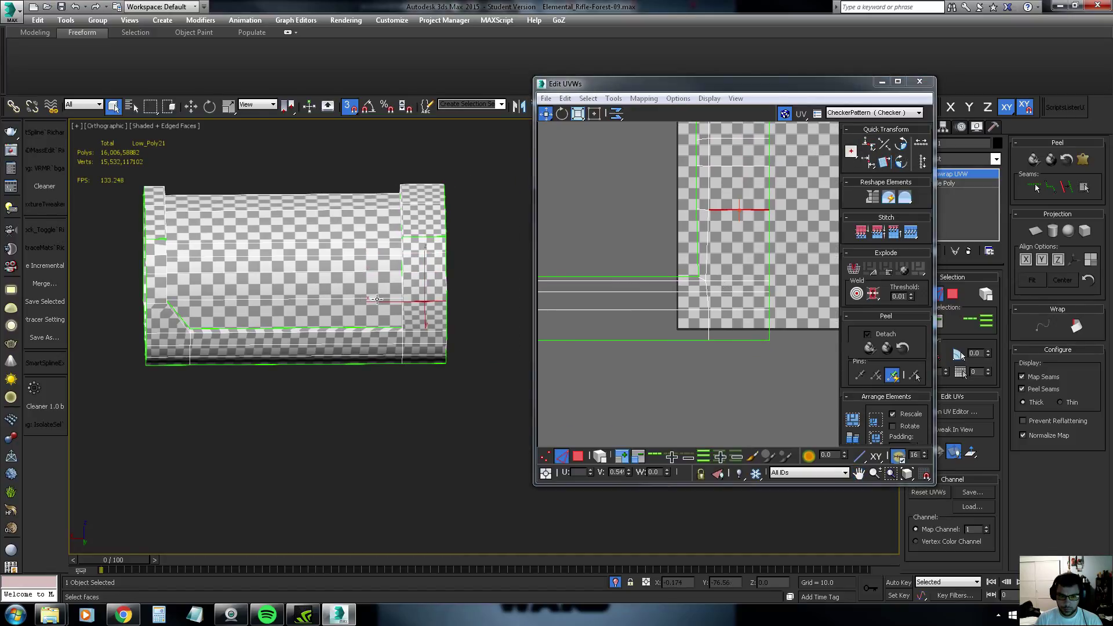
scroll(431, 272, down, 1)
mouse_move(431, 272)
alt+middle_down()
mouse_move(434, 241)
mouse_move(423, 249)
alt+middle_up()
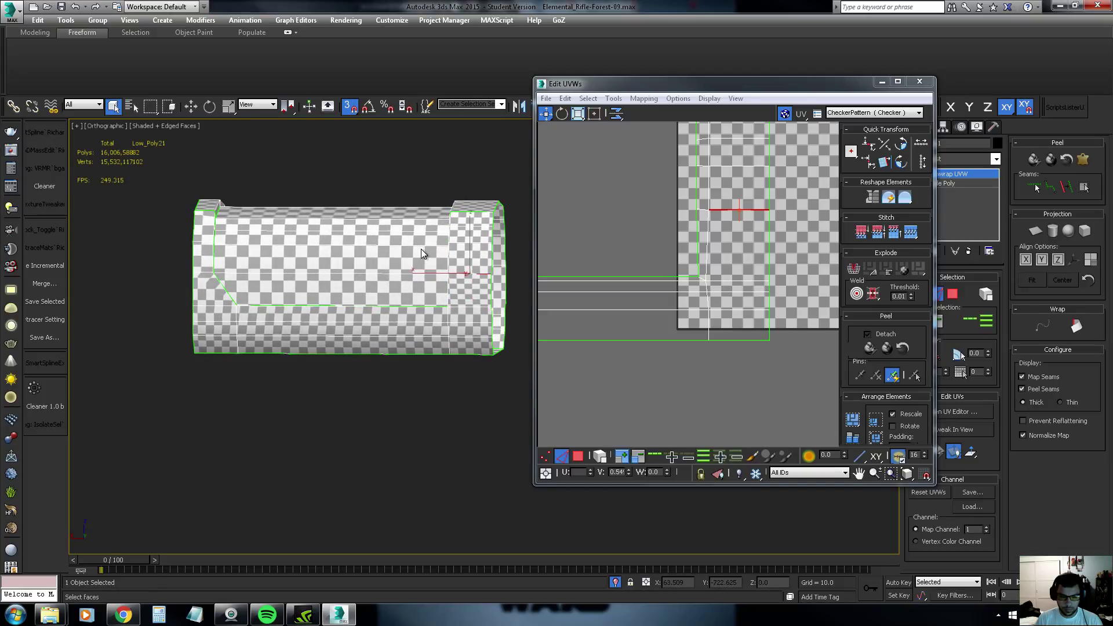
Return the 3D viewport to the Back view and recentre the UV shells in the editor
key(v)
click(441, 268)
scroll(325, 227, down, 3)
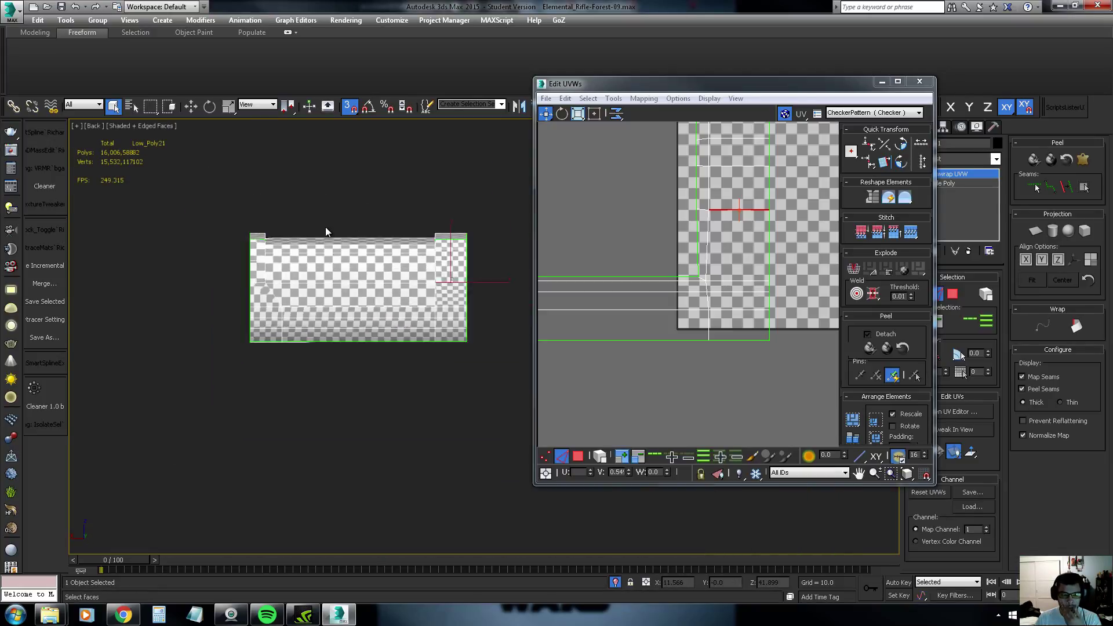
scroll(325, 227, up, 2)
middle_drag(706, 276, 724, 277)
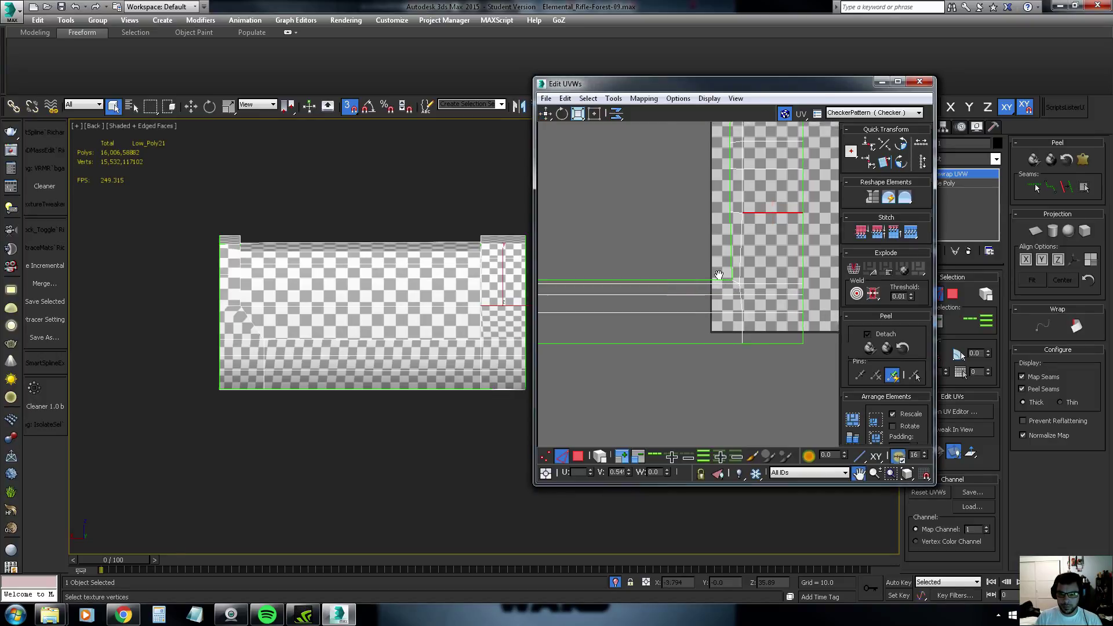
scroll(725, 277, down, 2)
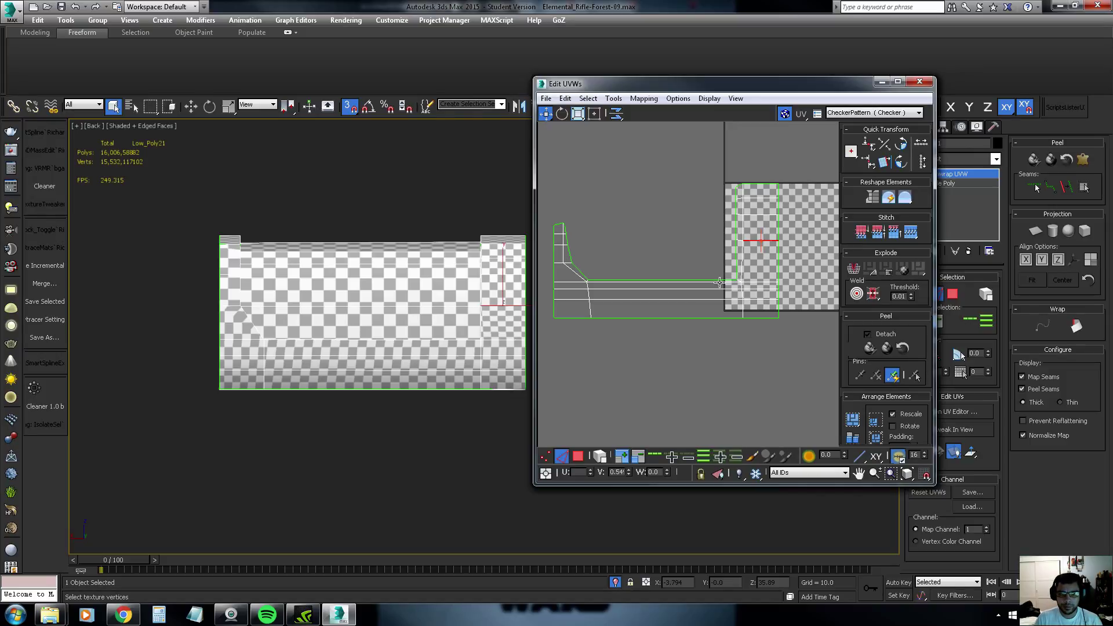
middle_drag(731, 266, 745, 244)
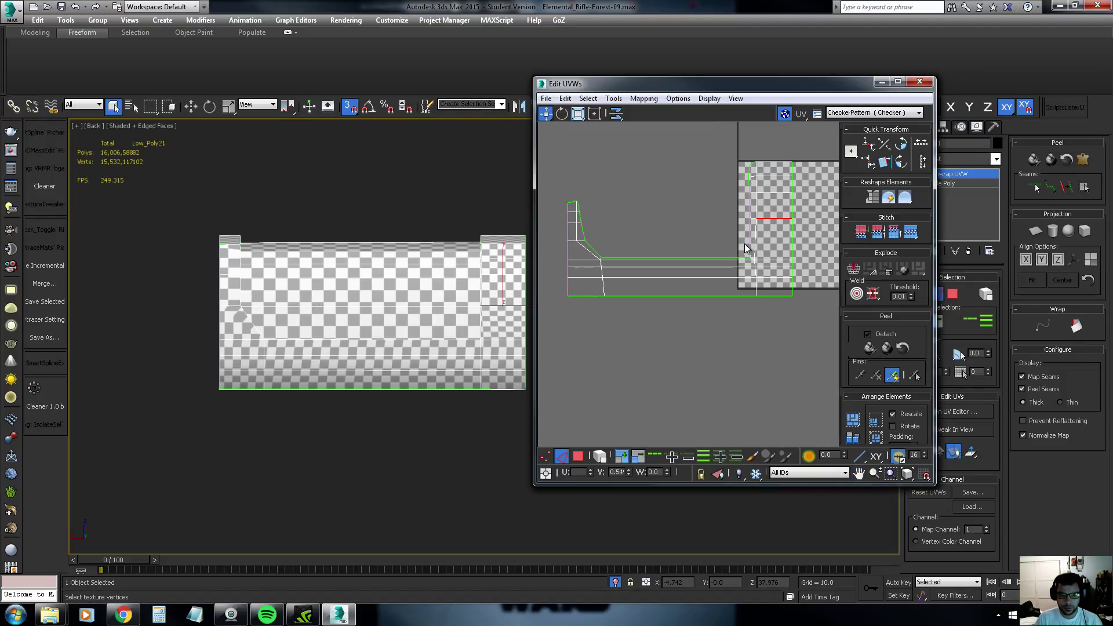
middle_drag(409, 249, 382, 252)
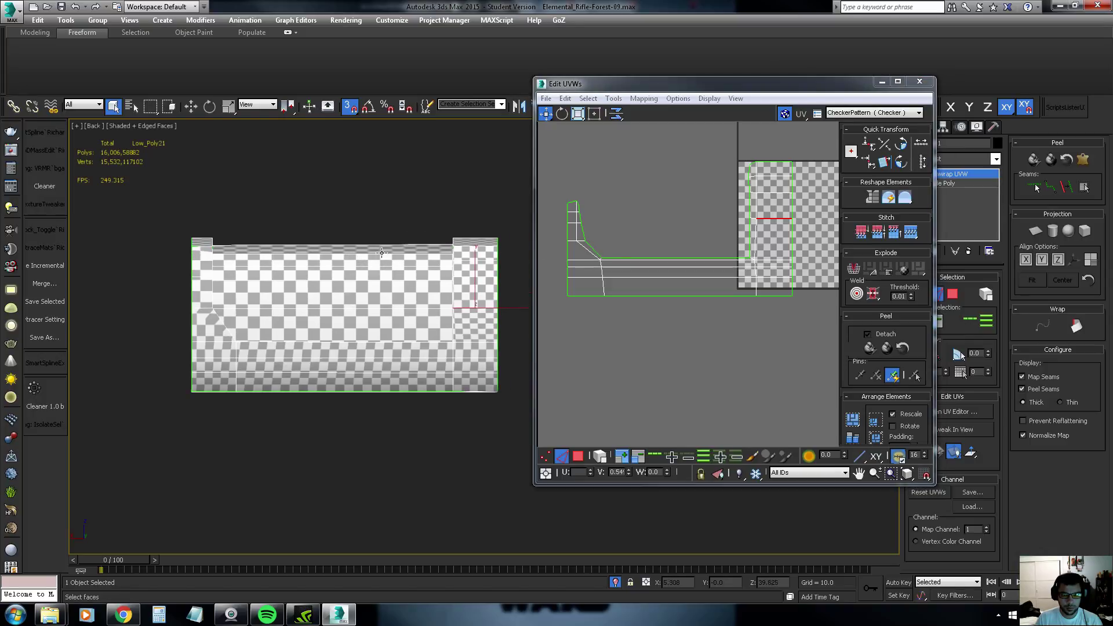
scroll(224, 338, up, 2)
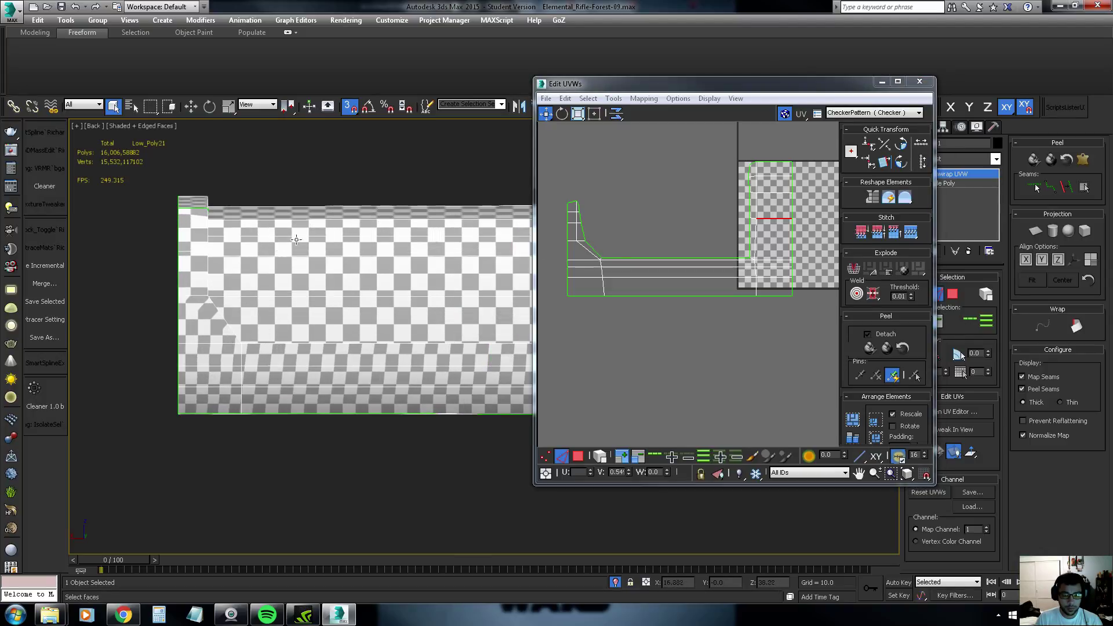
scroll(574, 201, up, 2)
scroll(581, 205, up, 2)
In UV vertex mode, align the L-strip's top-edge vertices horizontally
key(1)
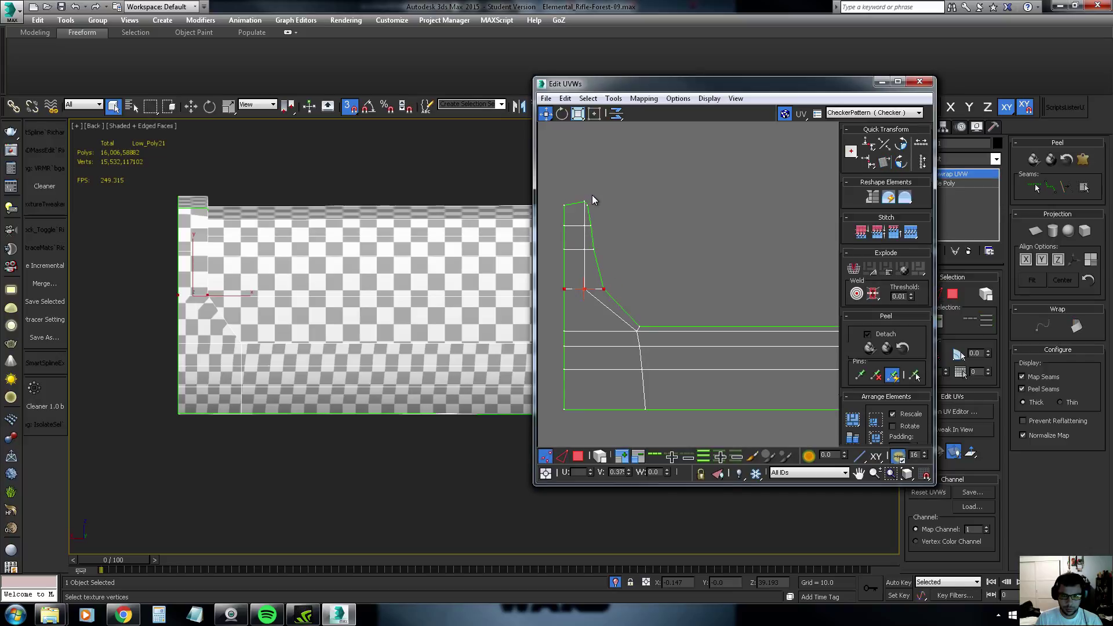
drag(553, 207, 590, 209)
scroll(590, 209, up, 1)
alt+click(597, 207)
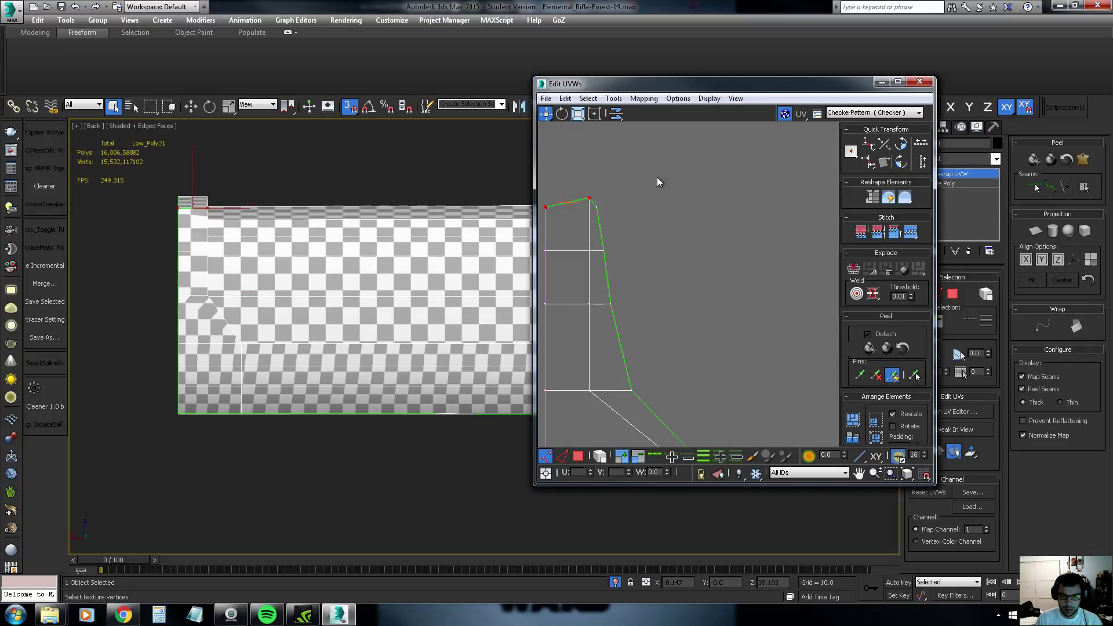
click(875, 148)
Move an inner-edge vertex of the strip's upright arm right to smooth the bend
middle_drag(607, 217, 621, 198)
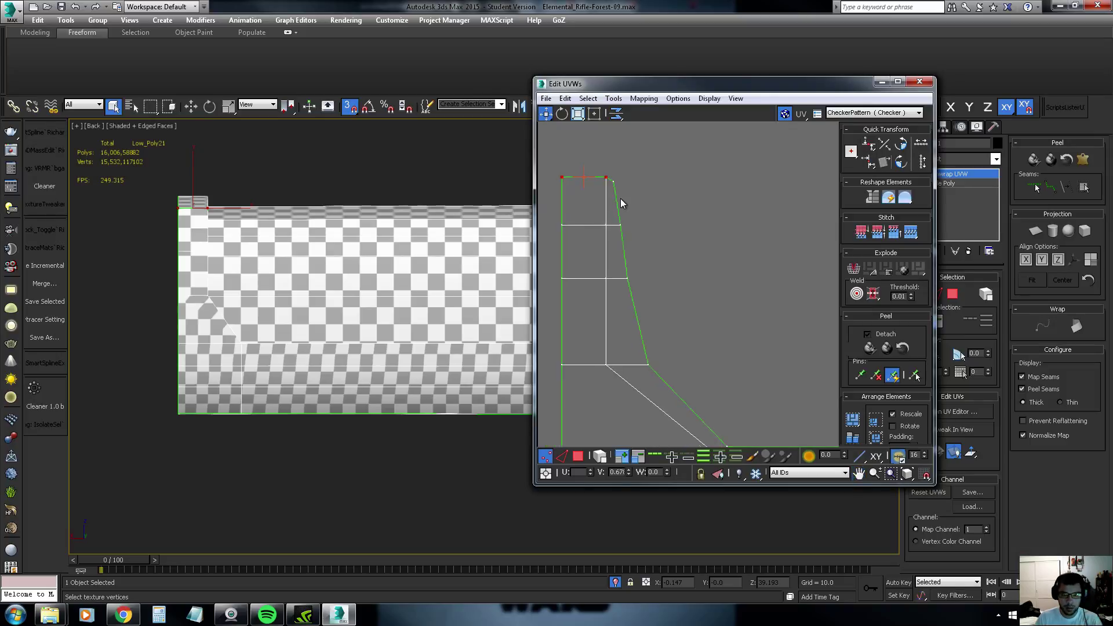
scroll(620, 198, down, 1)
middle_drag(338, 290, 340, 259)
scroll(569, 308, down, 1)
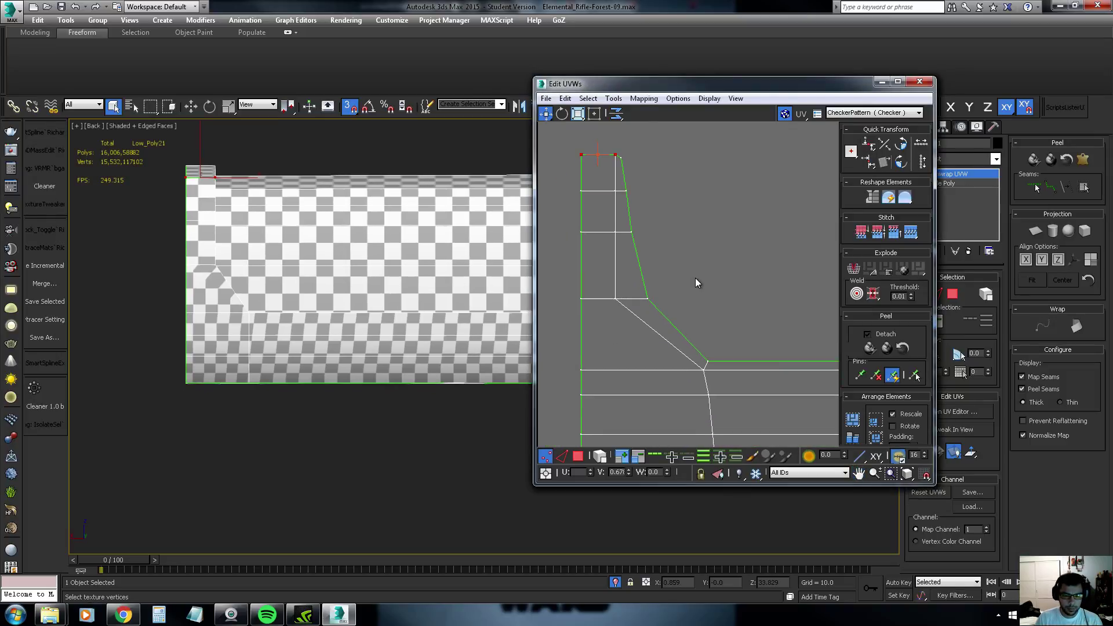
click(647, 296)
drag(613, 300, 633, 297)
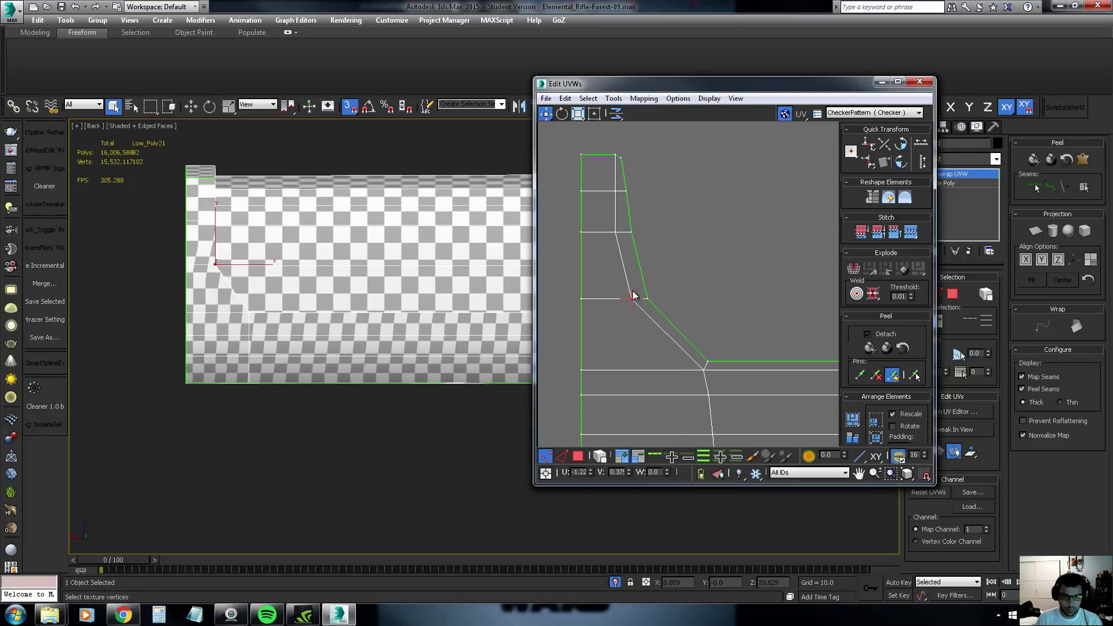
Select the upper outer-edge vertices and shift them to straighten the edge, undoing a misstep
click(617, 232)
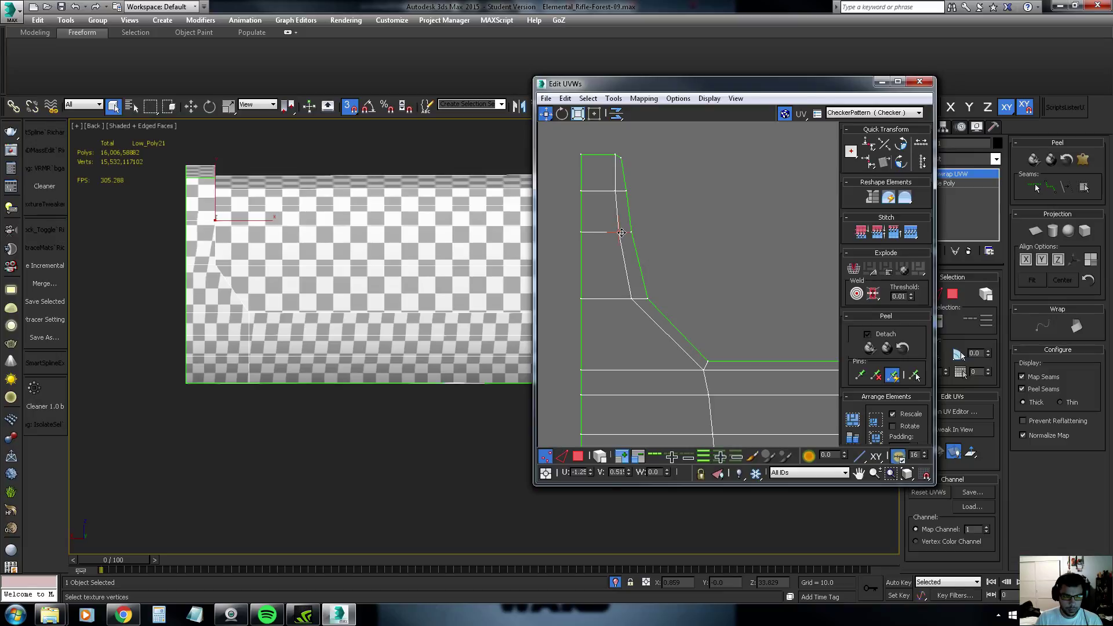
drag(621, 232, 626, 233)
key(ctrl+z)
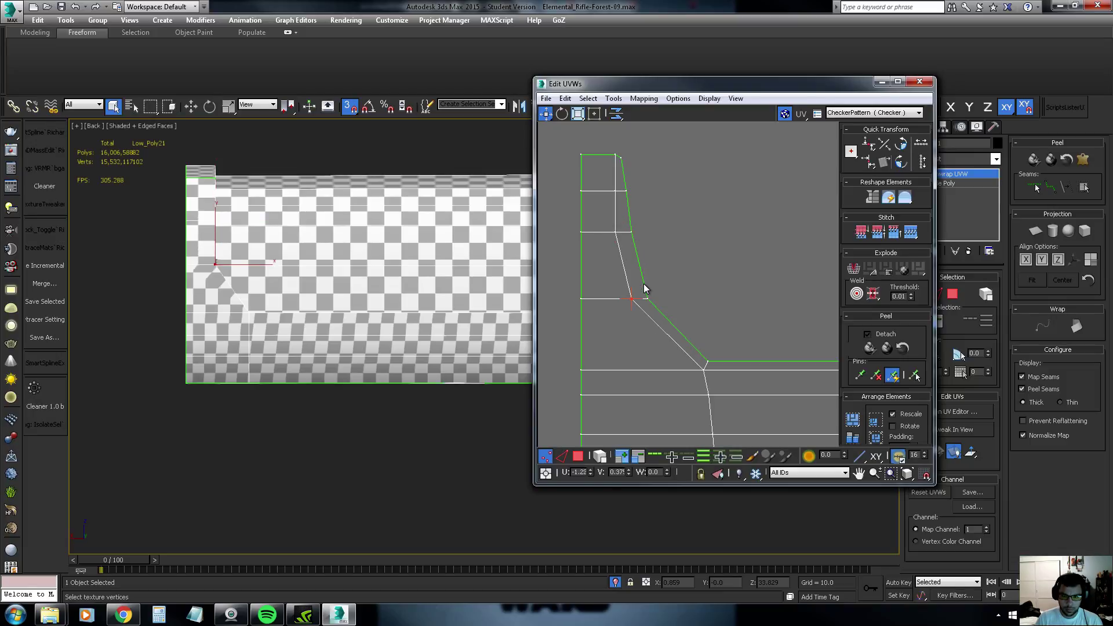
key(ctrl+z)
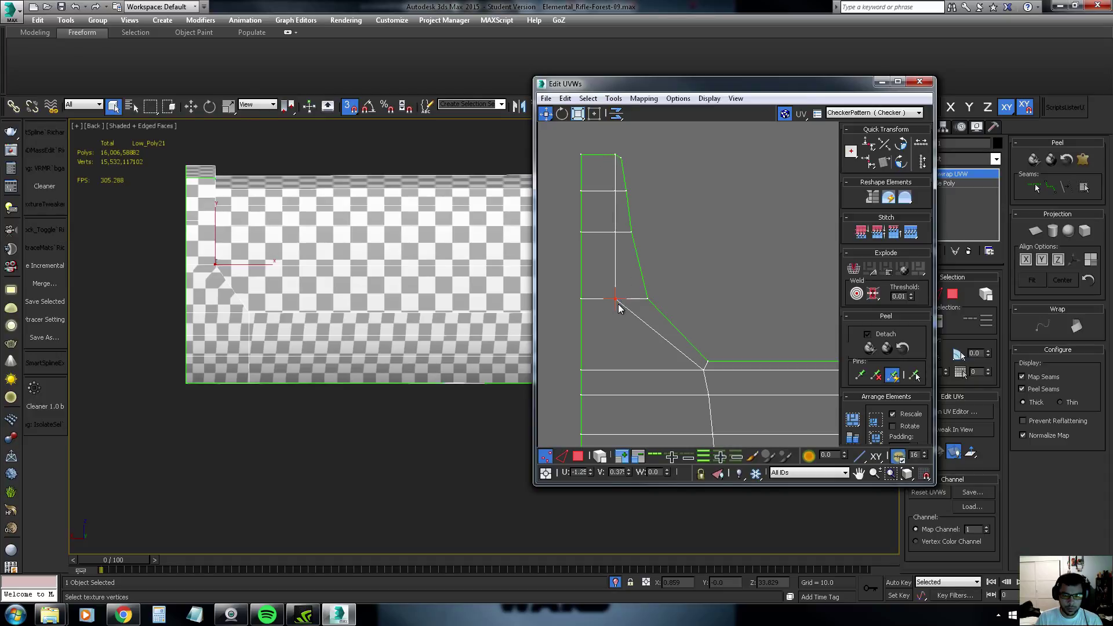
ctrl+click(615, 232)
ctrl+click(615, 155)
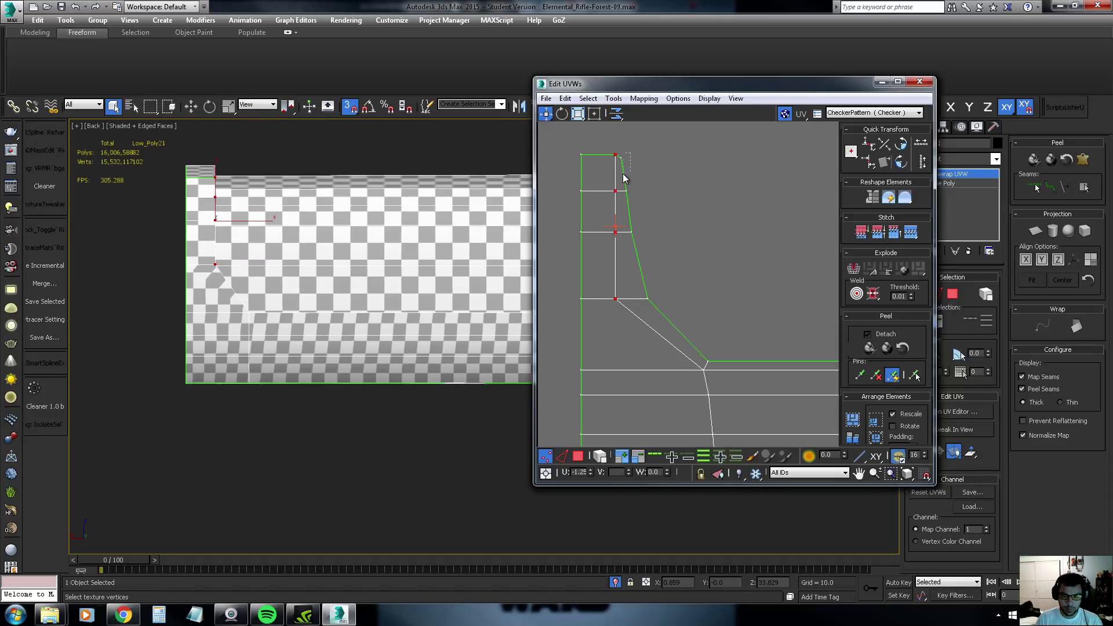
click(621, 193)
drag(635, 228, 633, 230)
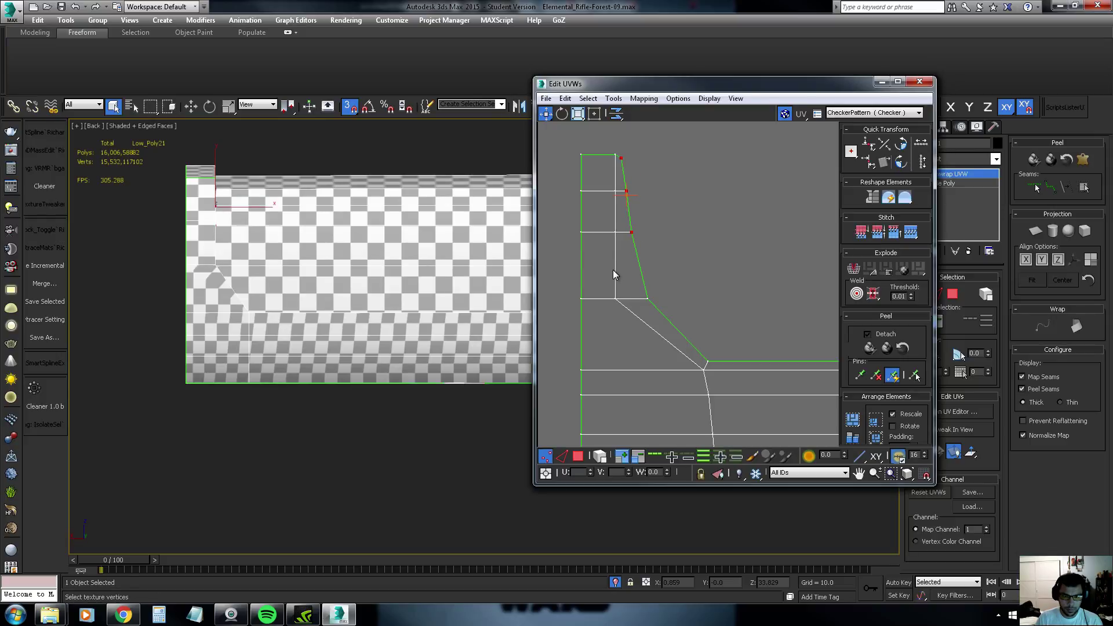
Move the lower outer-edge vertices left so they line up with the edge
click(648, 299)
drag(648, 299, 623, 299)
key(ctrl+z)
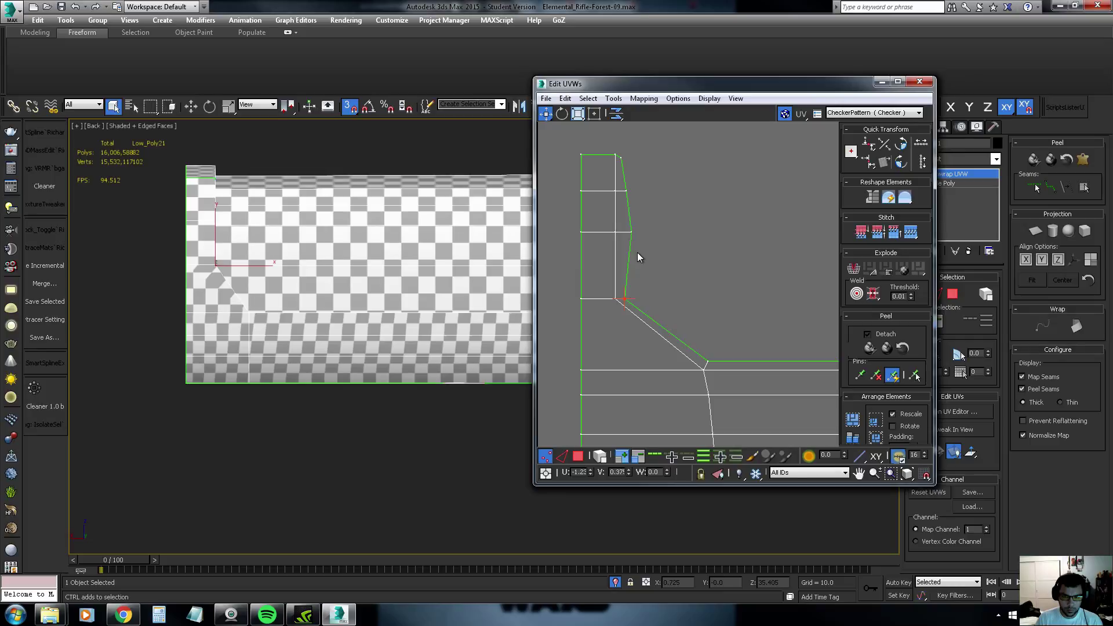
drag(630, 232, 624, 232)
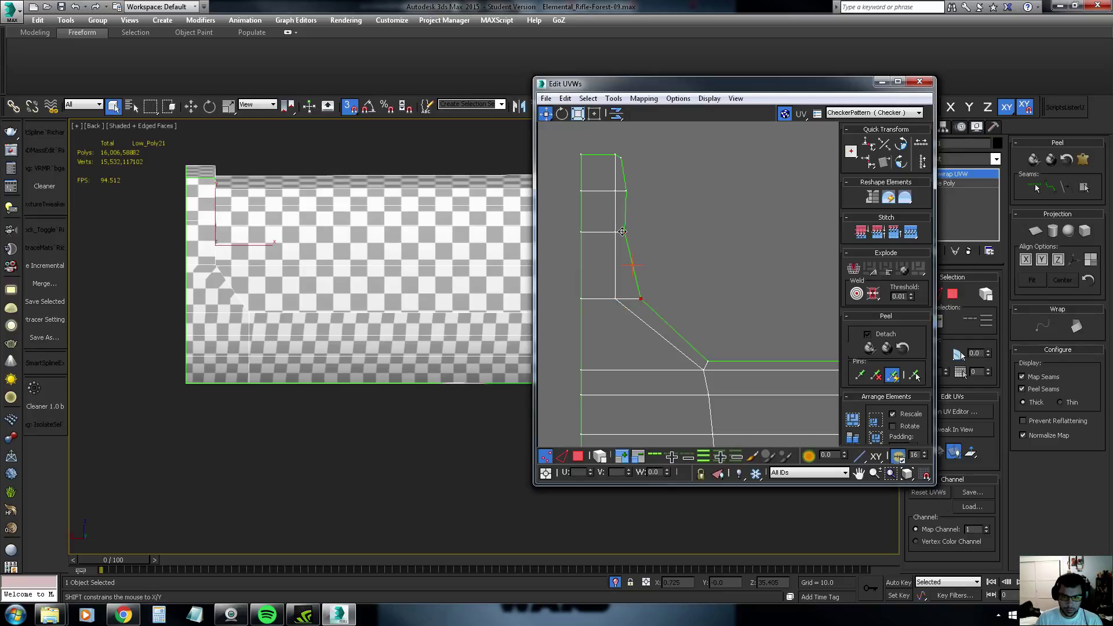
click(624, 189)
click(640, 299)
drag(642, 300, 627, 300)
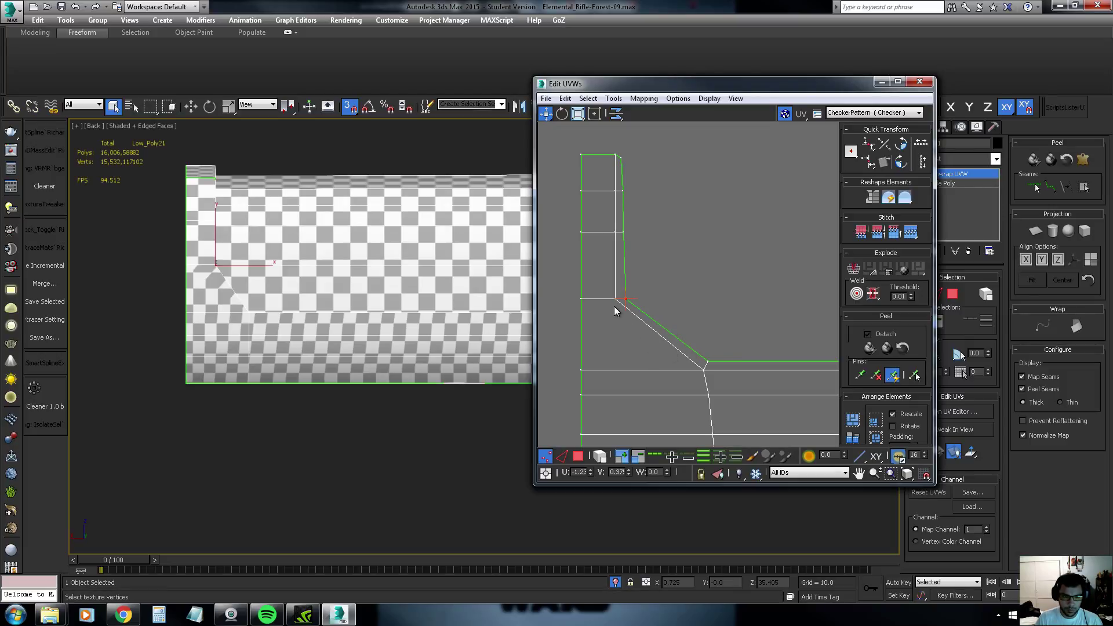
Nudge the upper vertex column down slightly and select the inner corner vertex
scroll(664, 316, down, 3)
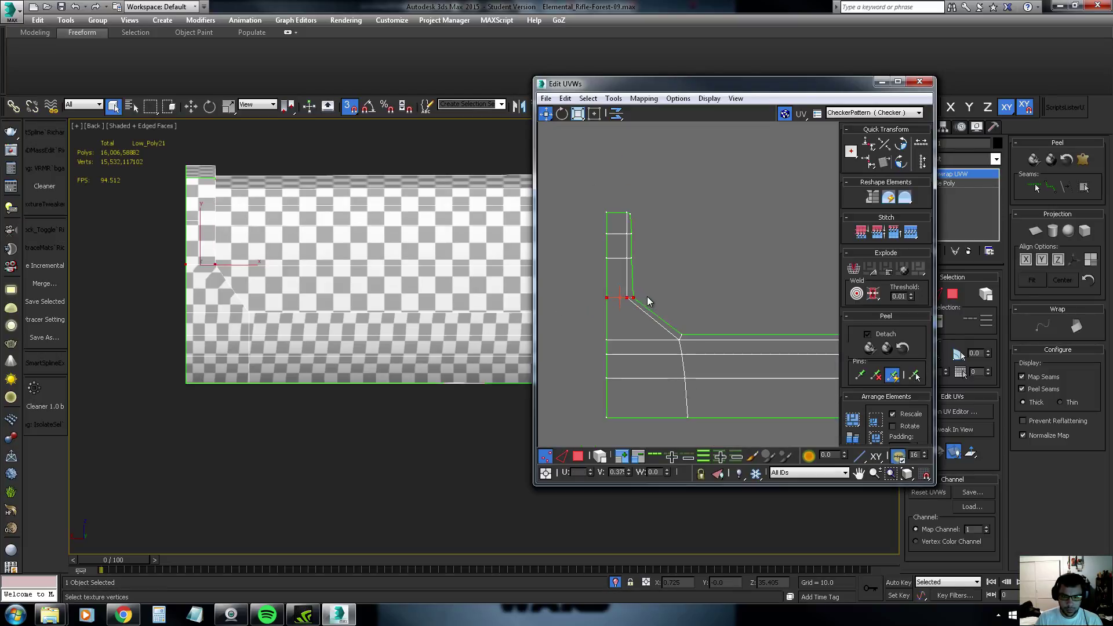
drag(598, 200, 641, 304)
drag(626, 214, 630, 210)
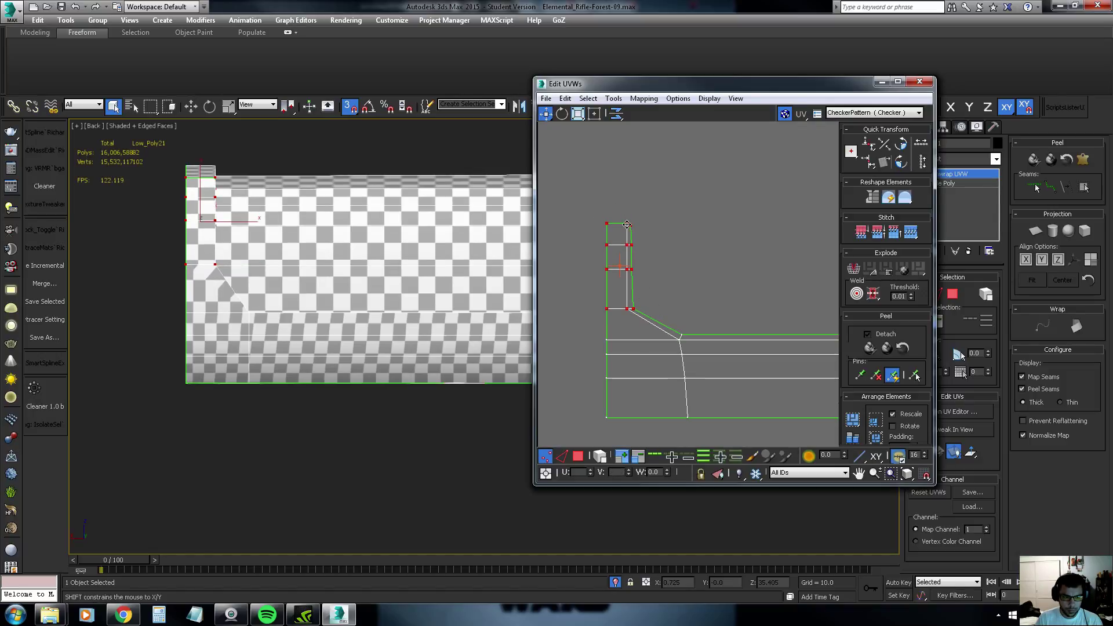
scroll(638, 296, up, 2)
click(625, 290)
Lower the corner vertex slightly and set the bend vertex back at the corner
drag(625, 290, 625, 295)
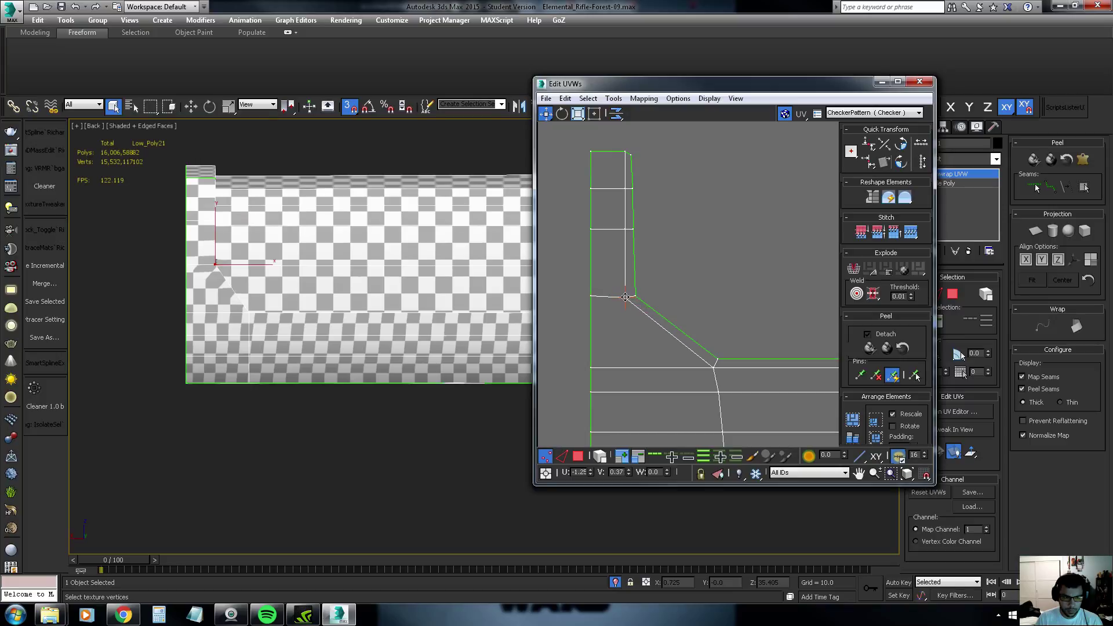
mouse_move(302, 265)
middle_down()
mouse_move(341, 265)
mouse_move(280, 285)
mouse_move(255, 266)
mouse_move(295, 263)
middle_up()
scroll(269, 265, up, 2)
scroll(266, 254, up, 2)
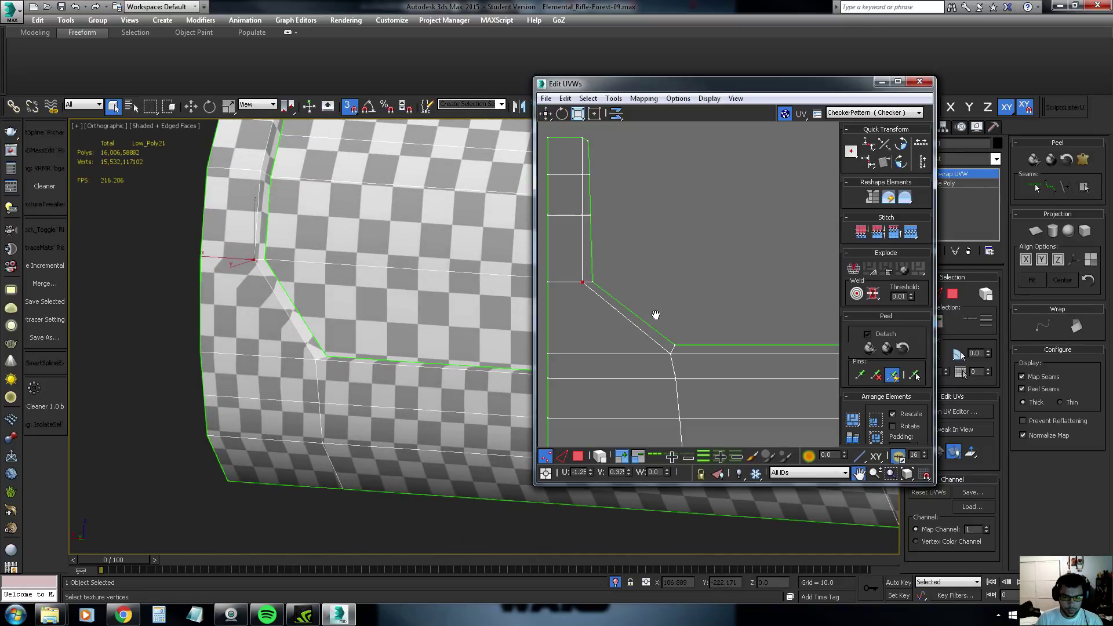
scroll(652, 312, down, 3)
scroll(649, 310, down, 2)
scroll(643, 309, up, 1)
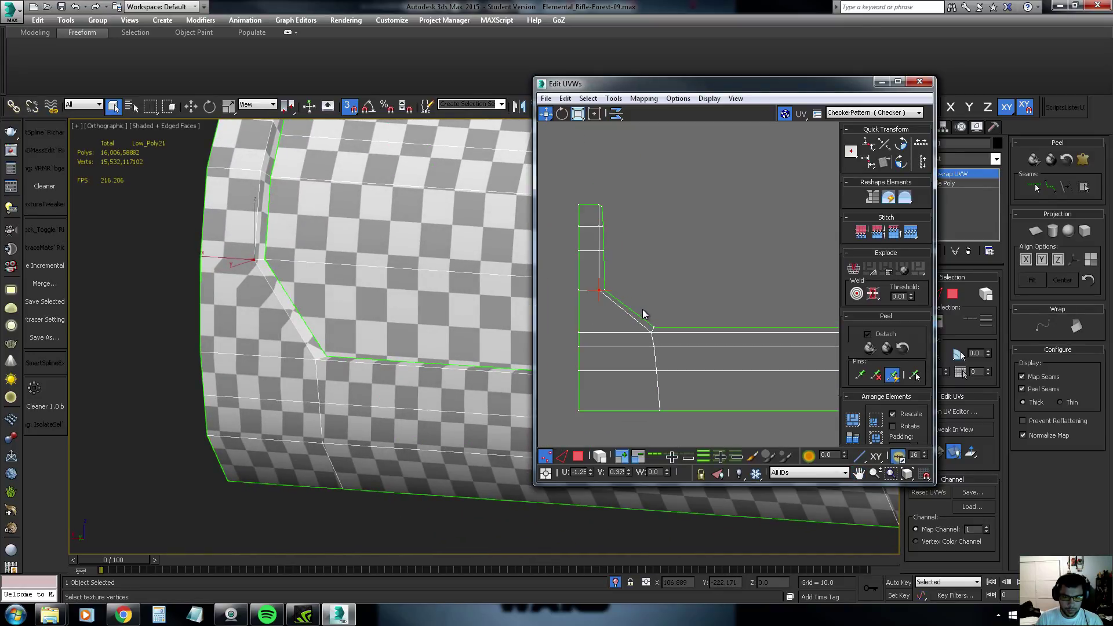
scroll(652, 312, up, 4)
click(656, 335)
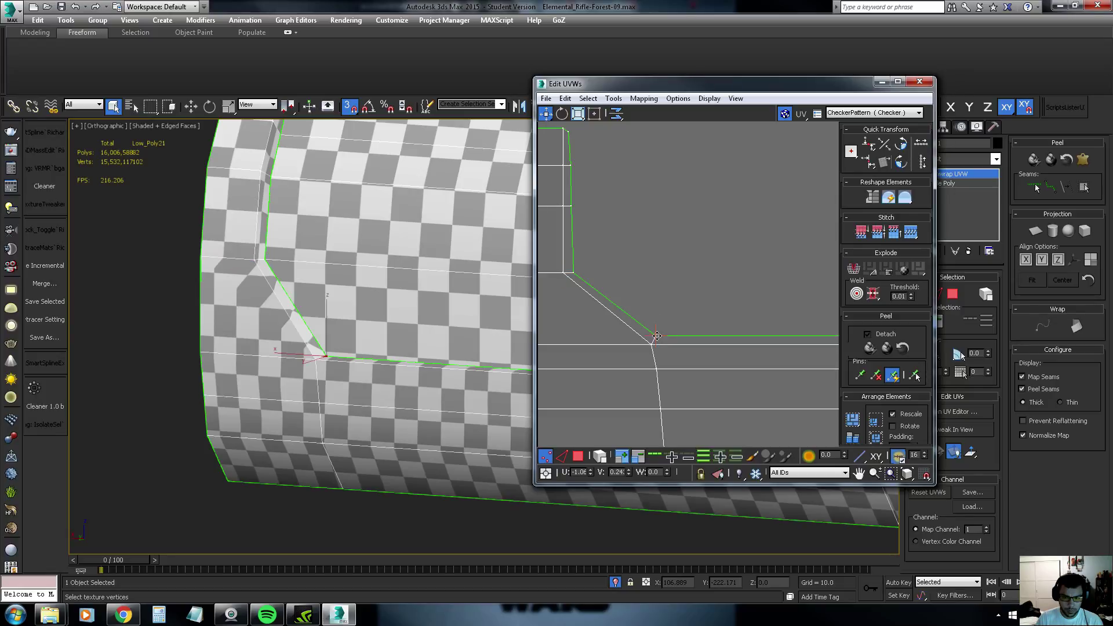
drag(659, 337, 670, 342)
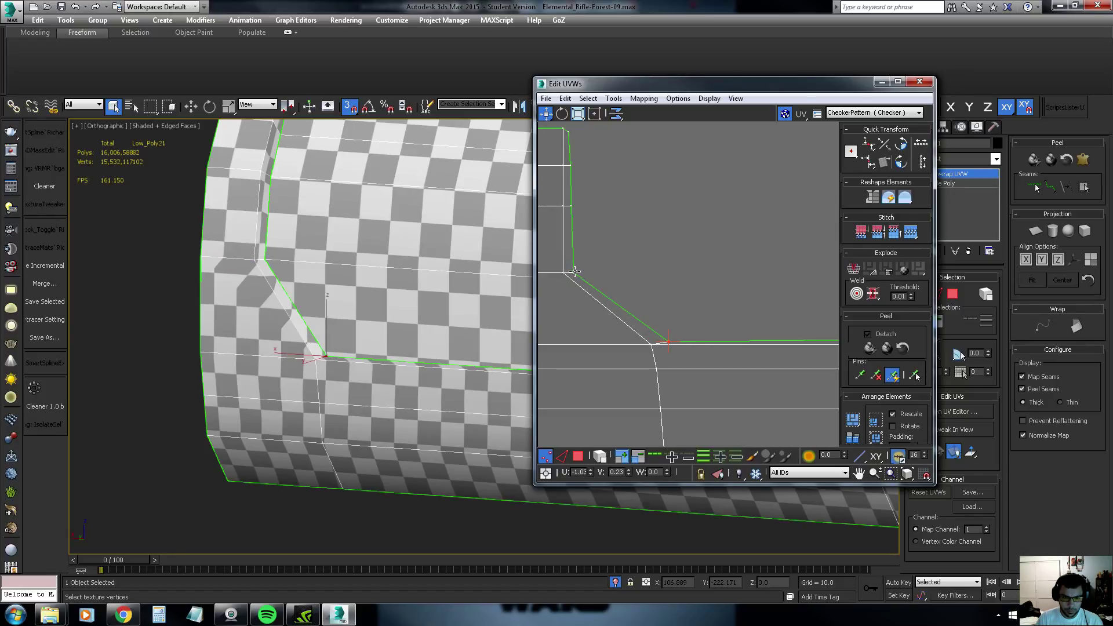
drag(669, 342, 653, 338)
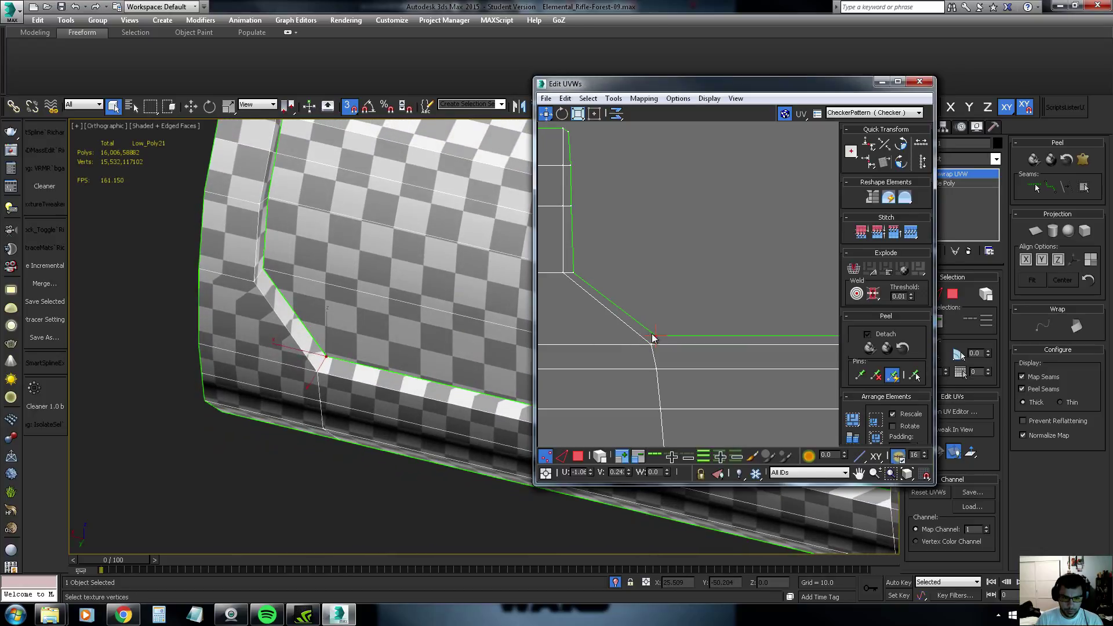
Move the strip's left vertex column further left to widen the upright arm
scroll(653, 338, down, 2)
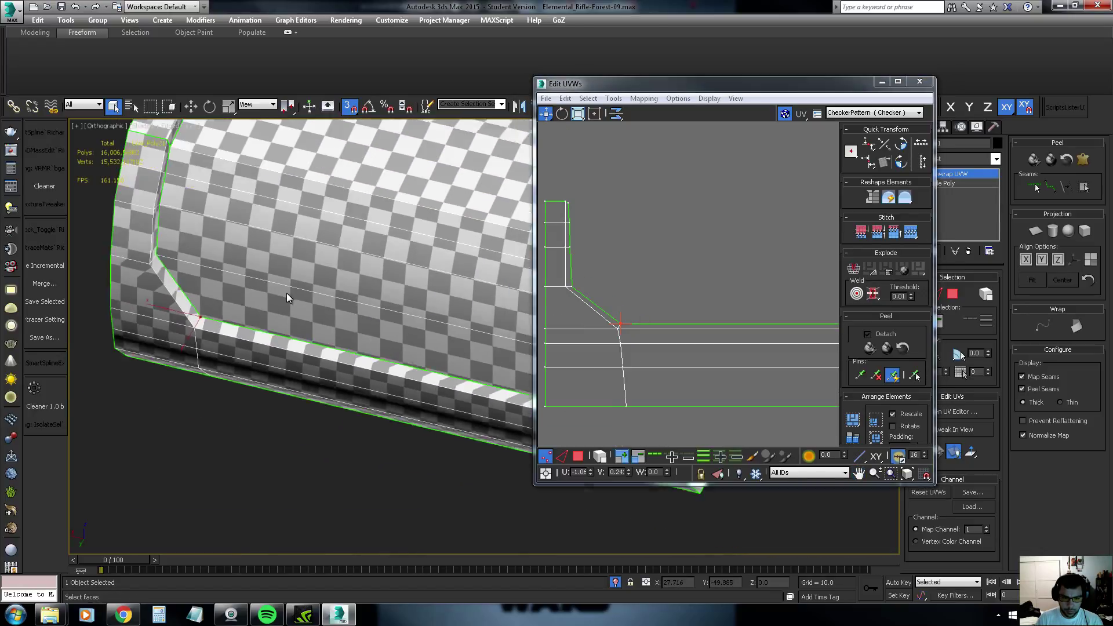
scroll(287, 293, down, 2)
mouse_move(241, 304)
alt+middle_down()
mouse_move(219, 246)
mouse_move(194, 259)
alt+middle_up()
scroll(195, 260, up, 5)
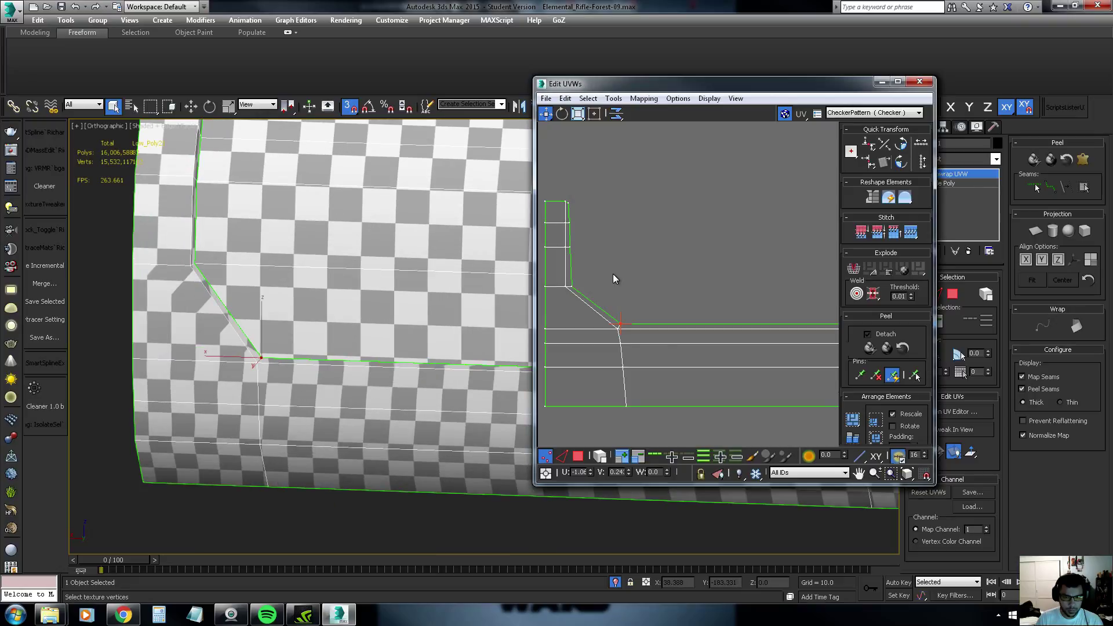
scroll(615, 279, up, 2)
scroll(582, 179, down, 1)
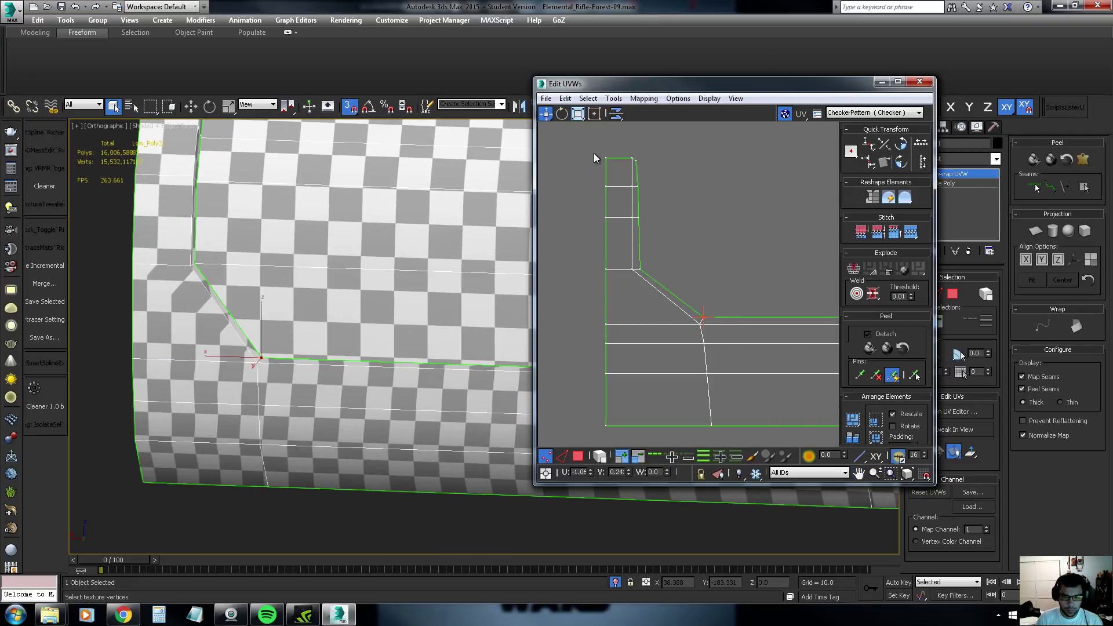
drag(593, 153, 617, 434)
drag(607, 219, 569, 218)
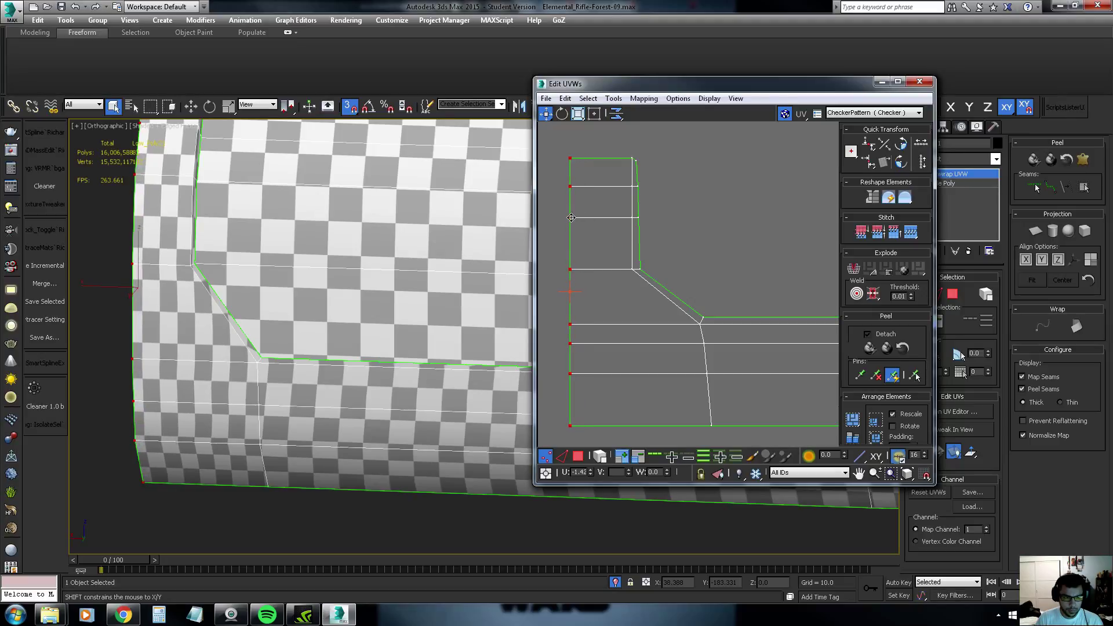
middle_drag(362, 262, 320, 269)
Switch the viewport to Back view and move the inner UV vertex column left
key(v)
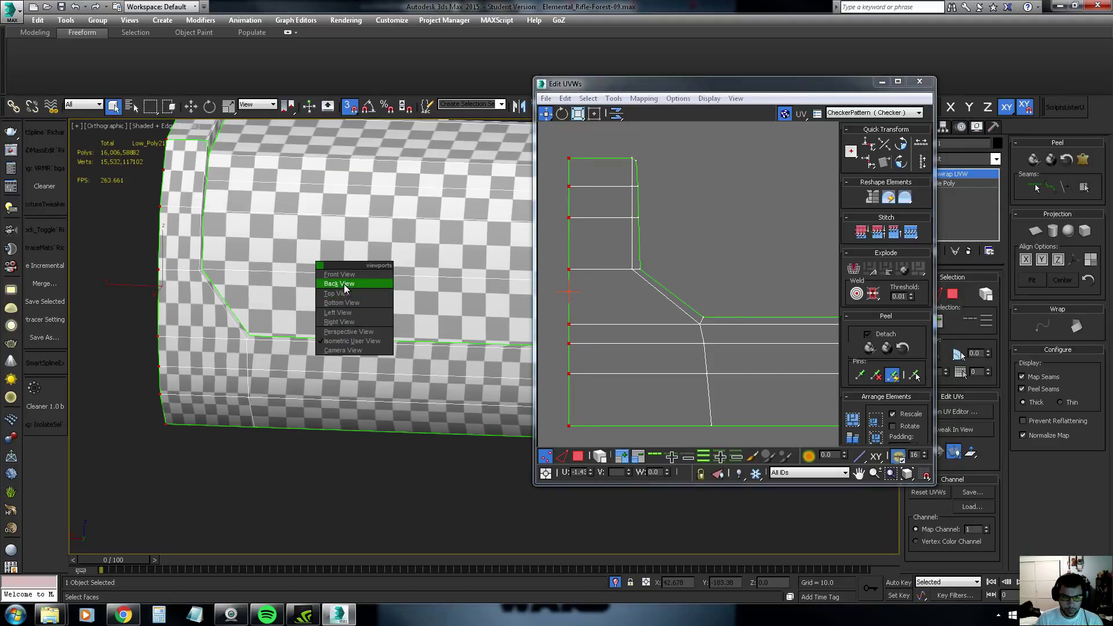
click(344, 284)
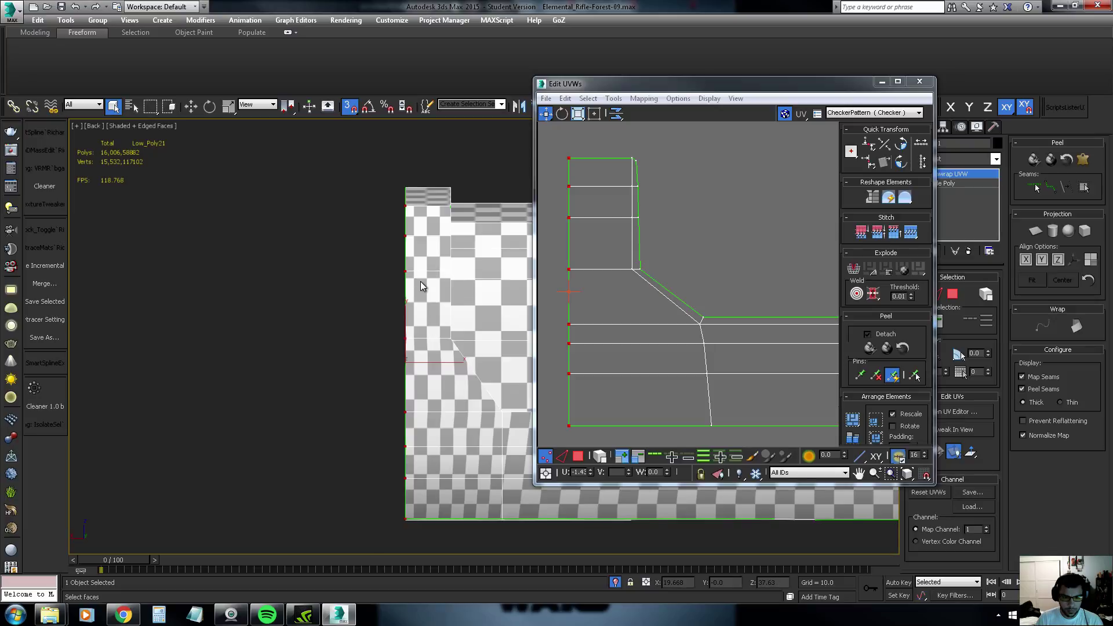
middle_drag(424, 287, 381, 269)
middle_drag(625, 218, 612, 234)
scroll(613, 234, down, 3)
middle_drag(388, 262, 348, 256)
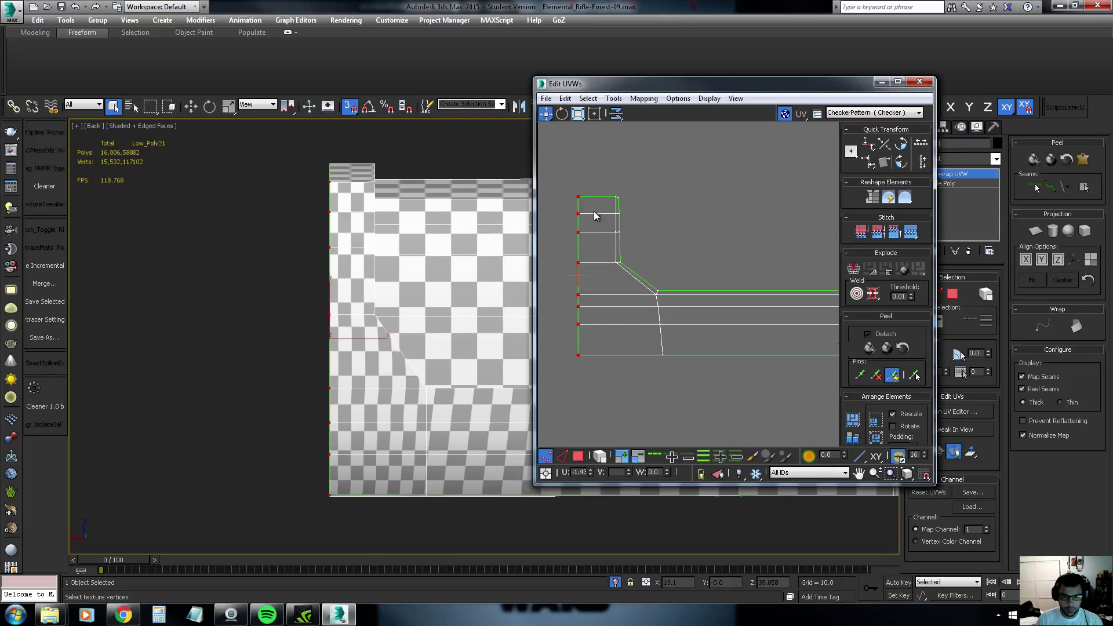
drag(592, 185, 669, 345)
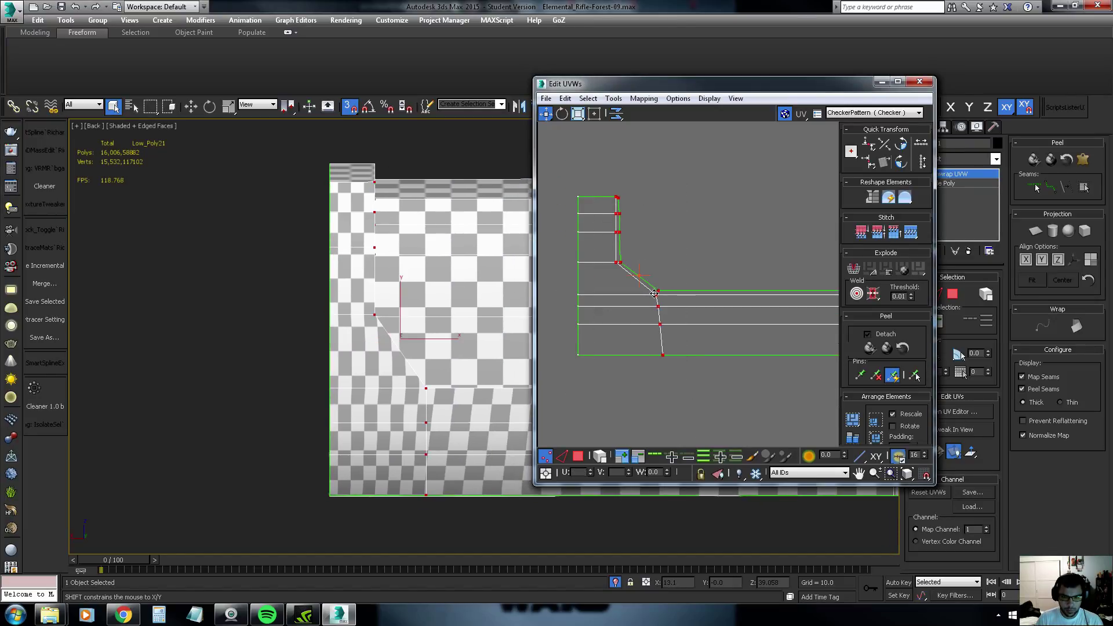
mouse_move(657, 293)
mouse_down()
mouse_move(632, 294)
mouse_move(649, 292)
mouse_up()
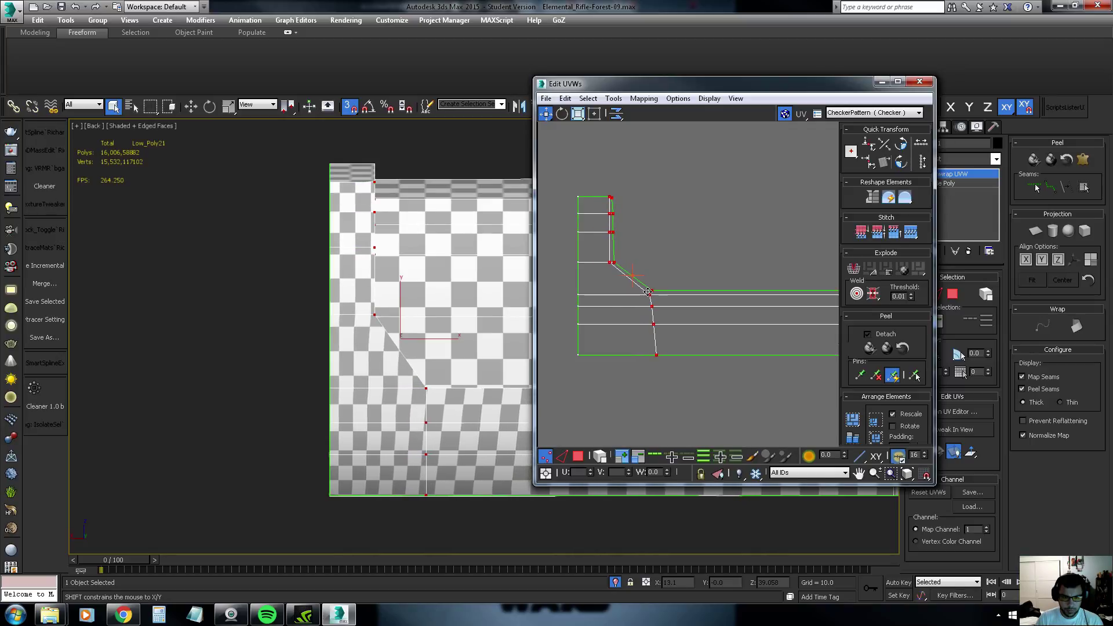
Select the middle row of strip vertices and move it down
middle_drag(228, 291, 214, 234)
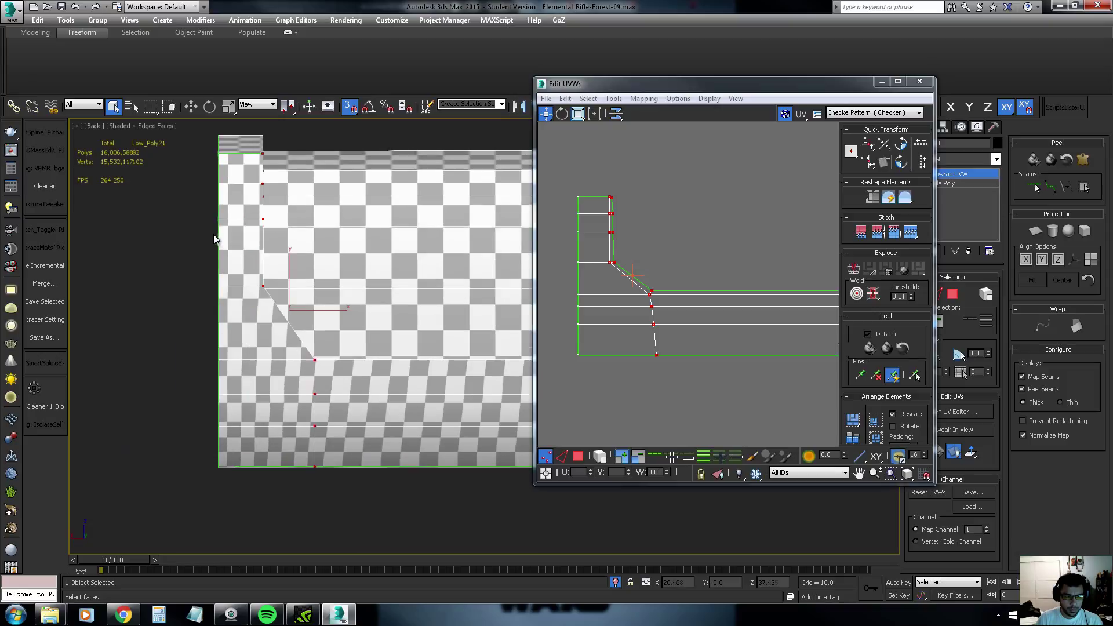
drag(560, 207, 625, 190)
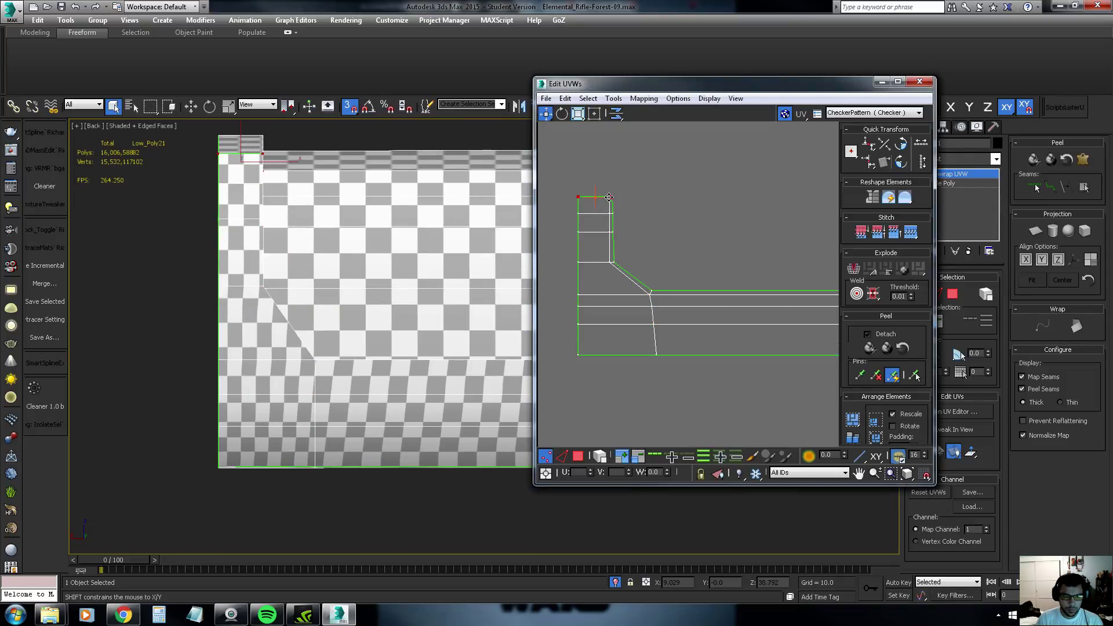
mouse_move(621, 219)
mouse_down()
mouse_move(574, 210)
mouse_move(579, 189)
mouse_up()
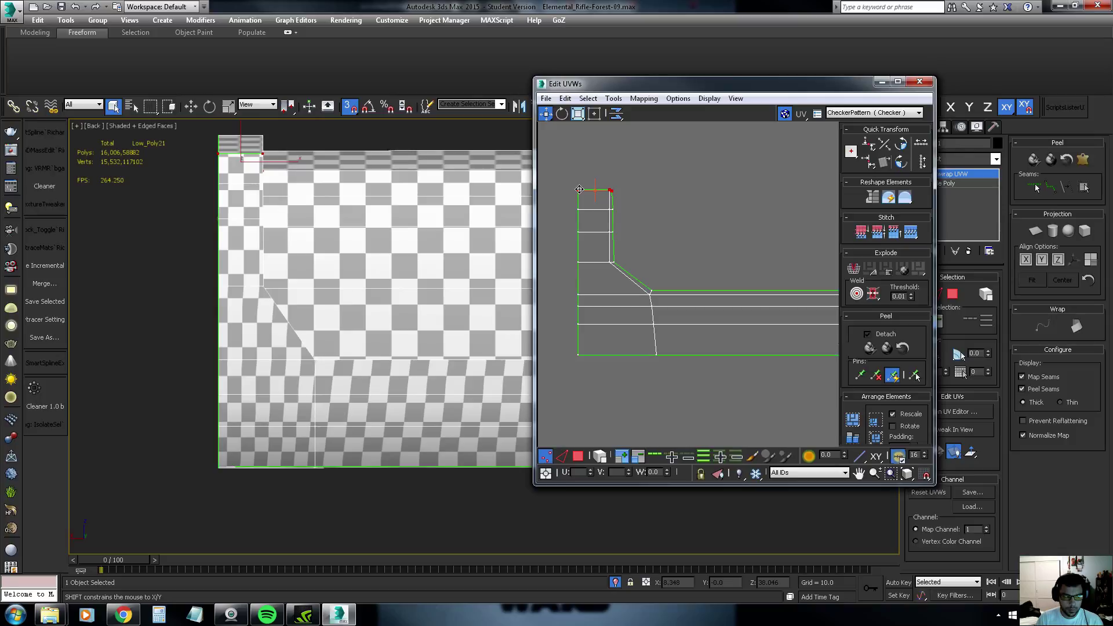
drag(528, 247, 533, 246)
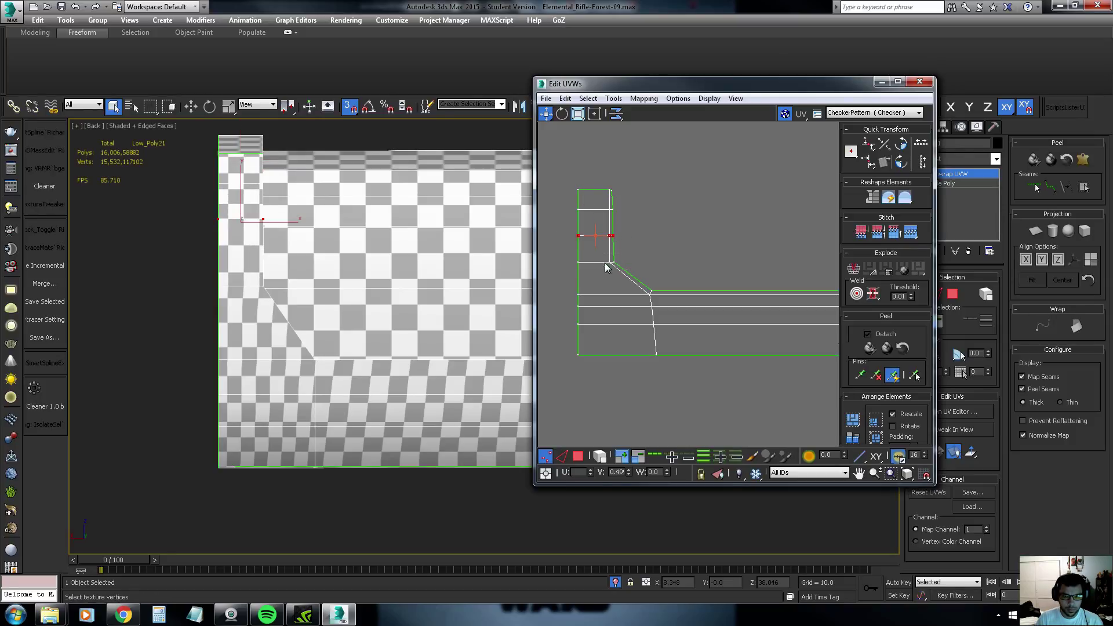
drag(580, 236, 580, 275)
Move the strip's top-edge vertices down slightly
scroll(631, 278, down, 2)
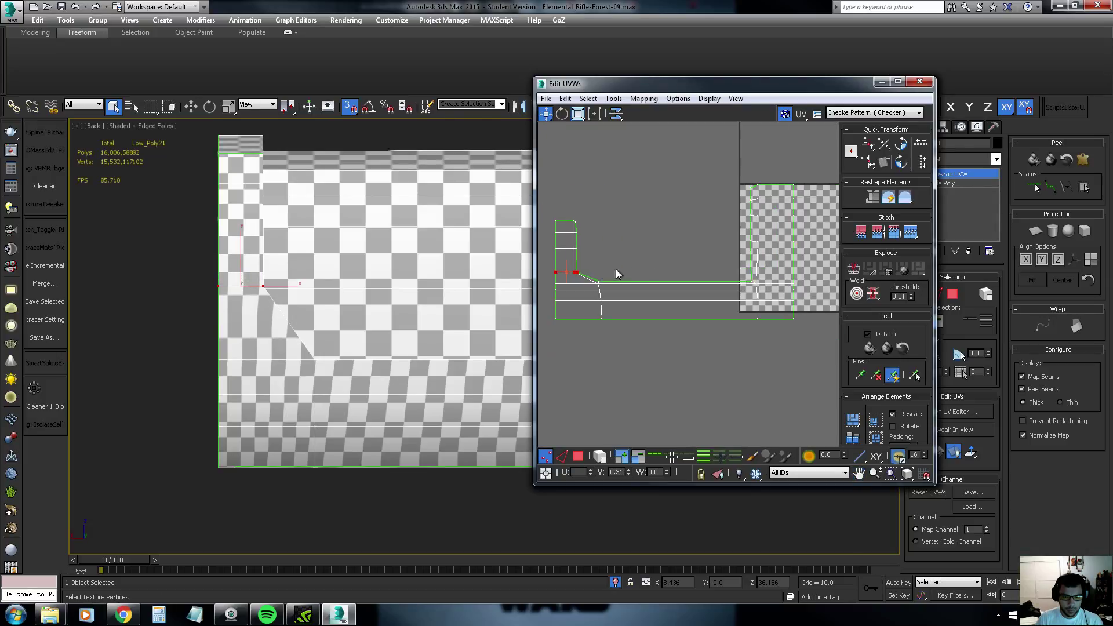
mouse_move(587, 292)
mouse_down()
mouse_move(548, 289)
mouse_move(599, 282)
mouse_up()
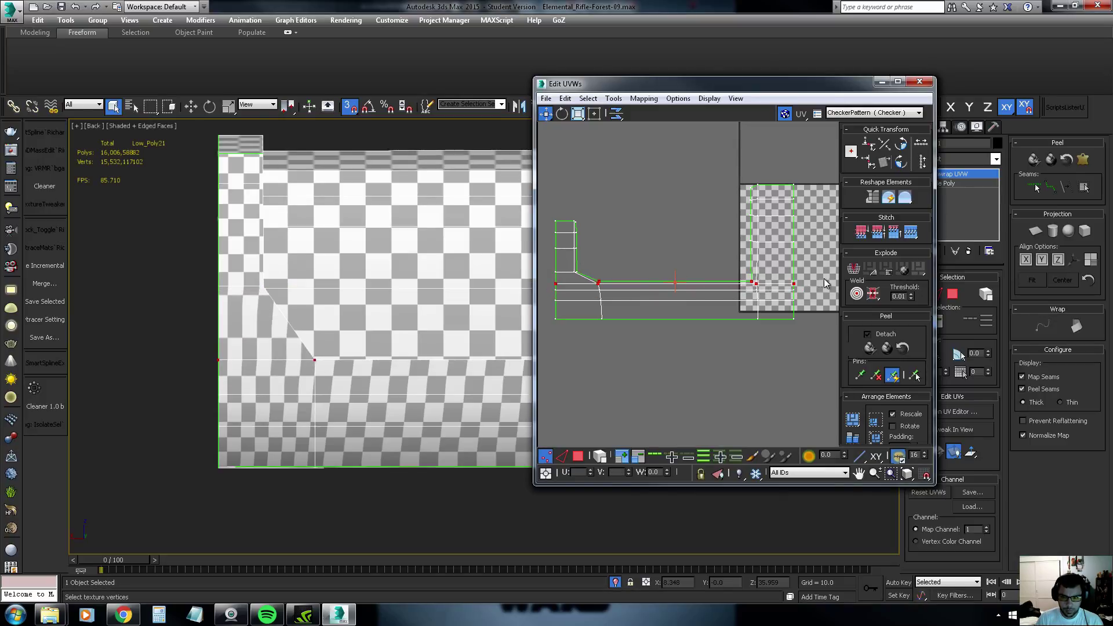
drag(599, 284, 599, 303)
middle_drag(619, 303, 615, 288)
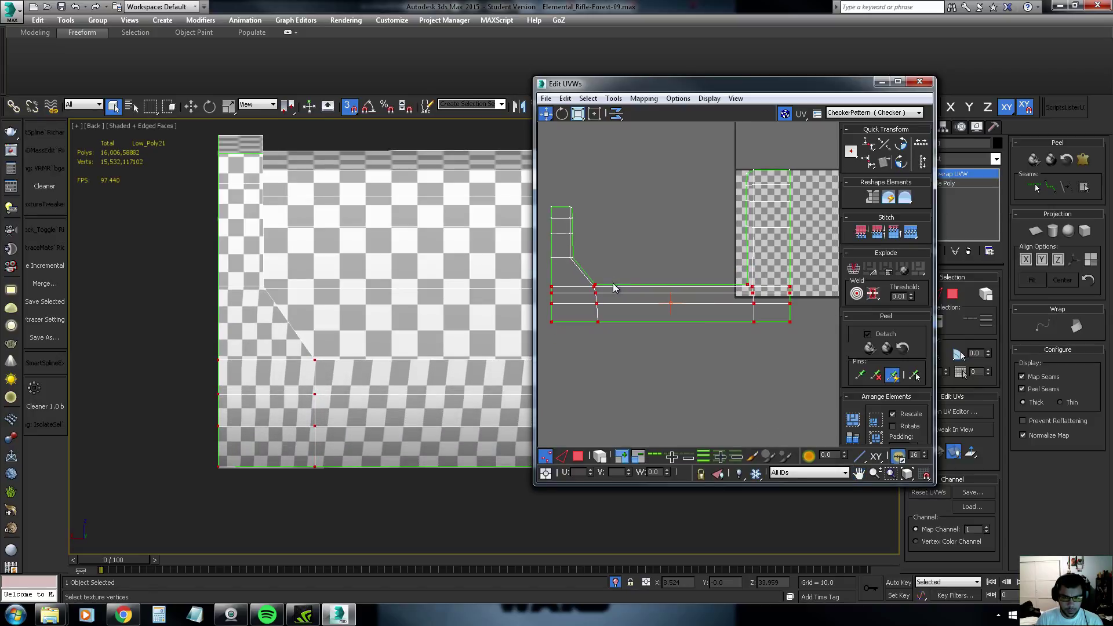
Refine the row selection with Alt until only the bottom row of strip vertices is selected
mouse_move(806, 279)
alt+mouse_down()
mouse_move(542, 290)
mouse_move(599, 302)
alt+mouse_up()
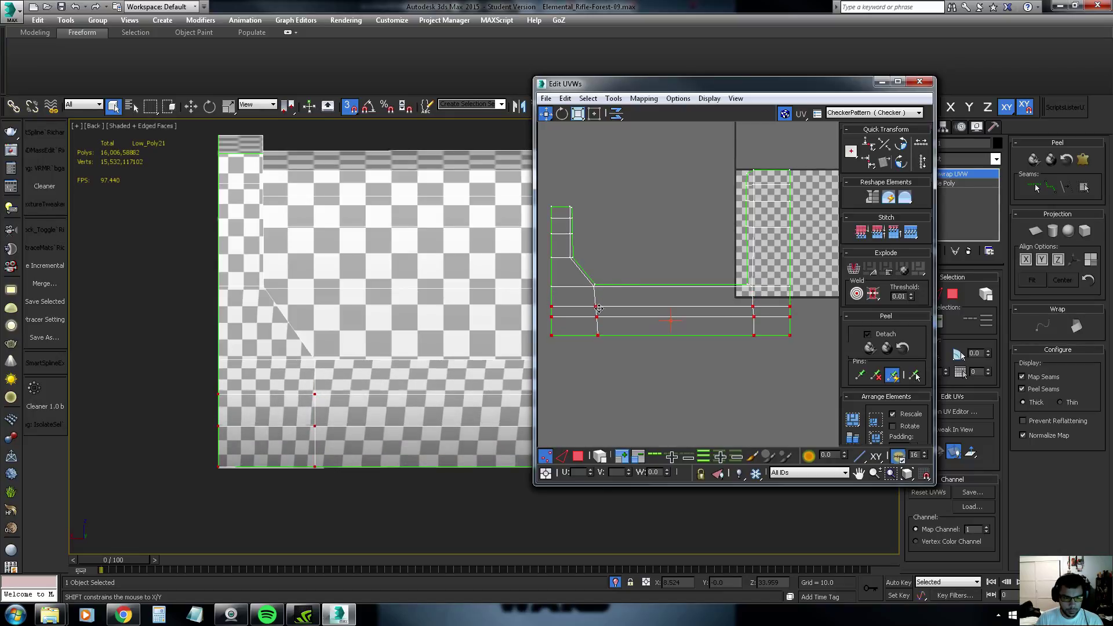
drag(599, 302, 636, 308)
middle_drag(636, 307, 633, 296)
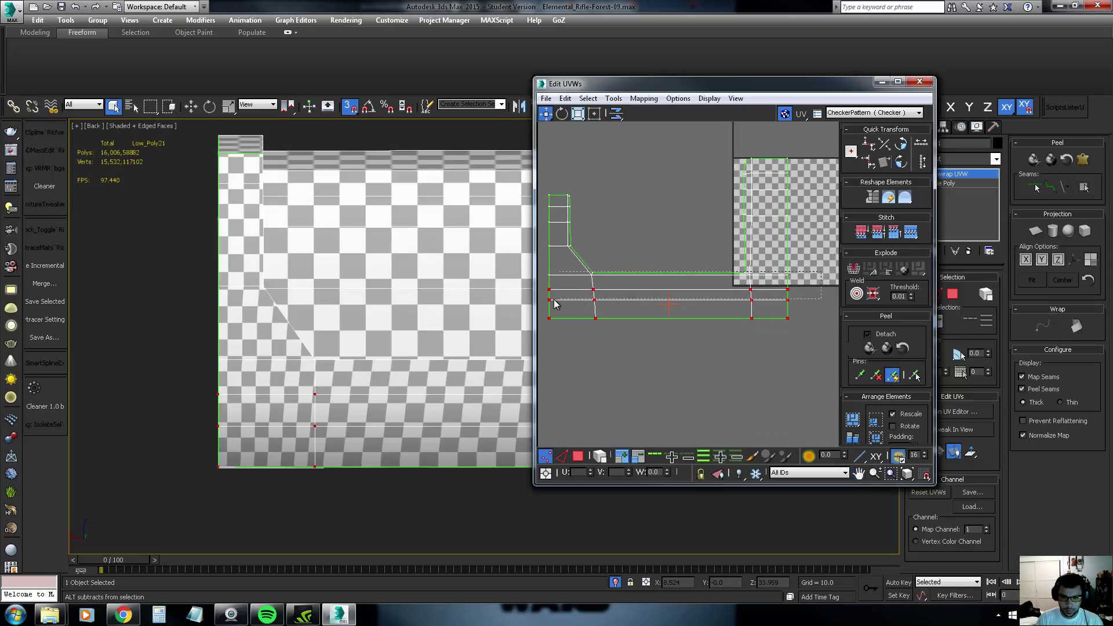
mouse_move(838, 278)
alt+mouse_down()
mouse_move(545, 299)
mouse_move(595, 305)
alt+mouse_up()
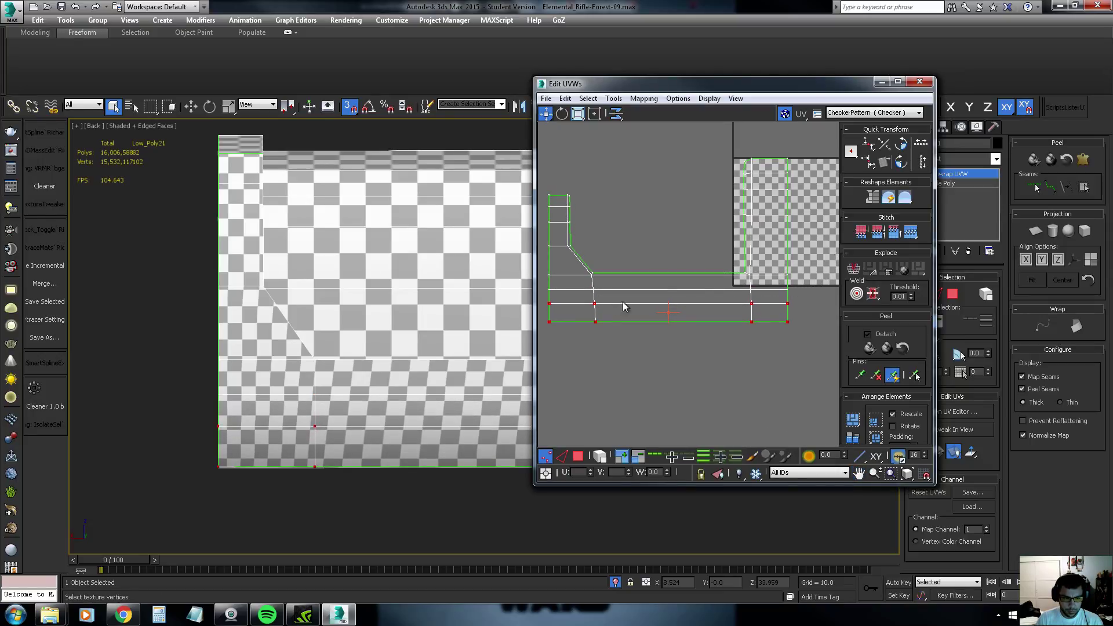
scroll(624, 306, down, 2)
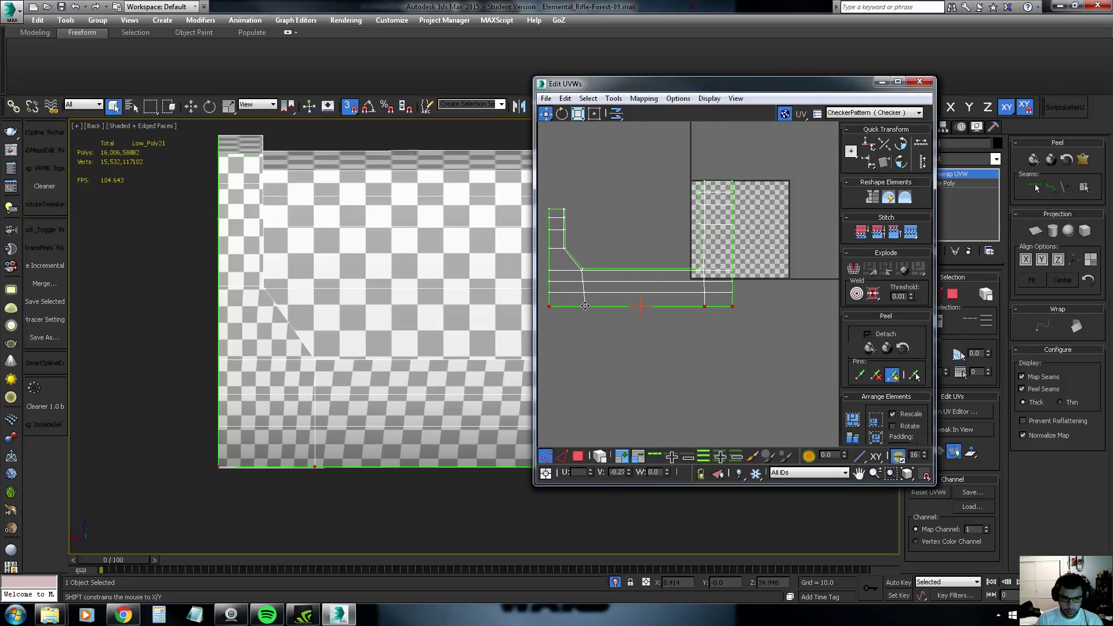
drag(541, 313, 745, 299)
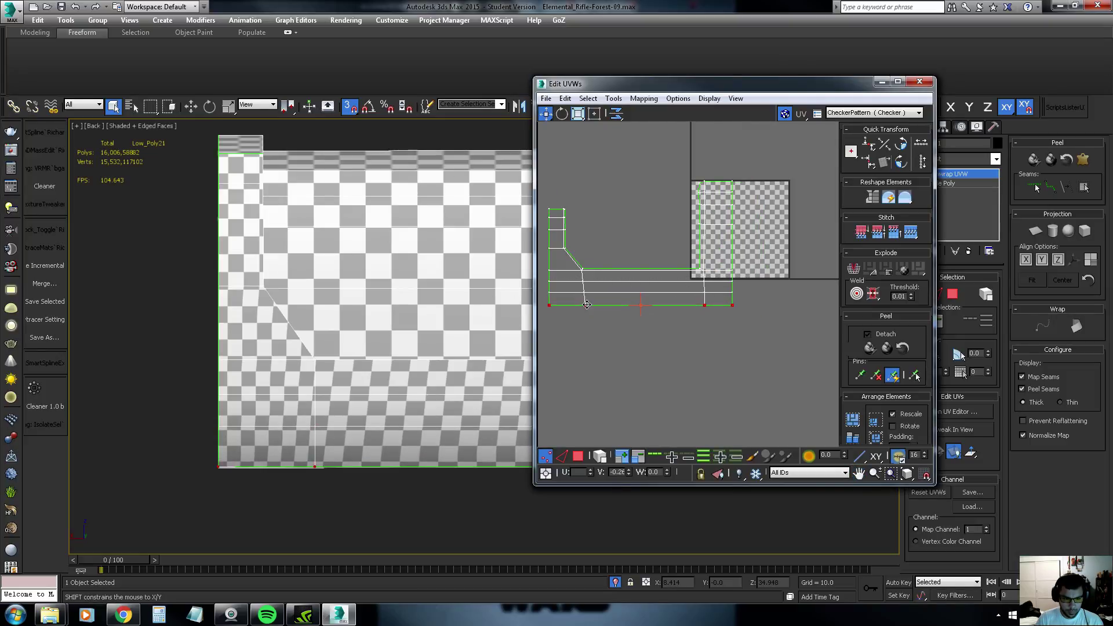
Select the top-left vertices of the adjoining square island
mouse_move(371, 312)
middle_down()
mouse_move(334, 315)
mouse_move(314, 301)
mouse_move(331, 301)
middle_up()
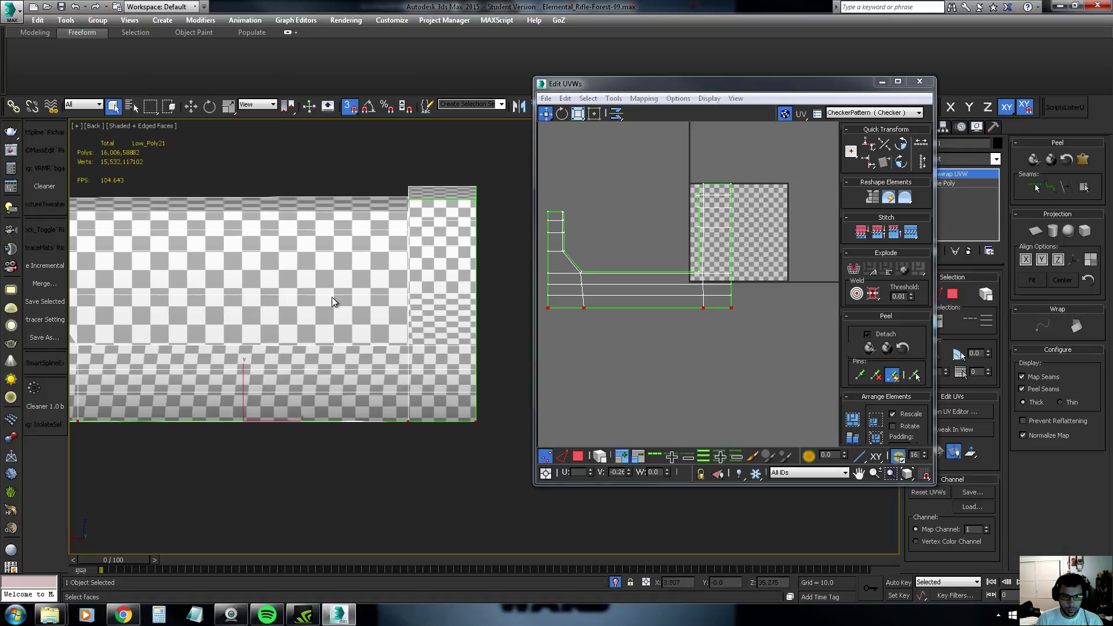
middle_drag(720, 271, 717, 273)
scroll(721, 259, up, 2)
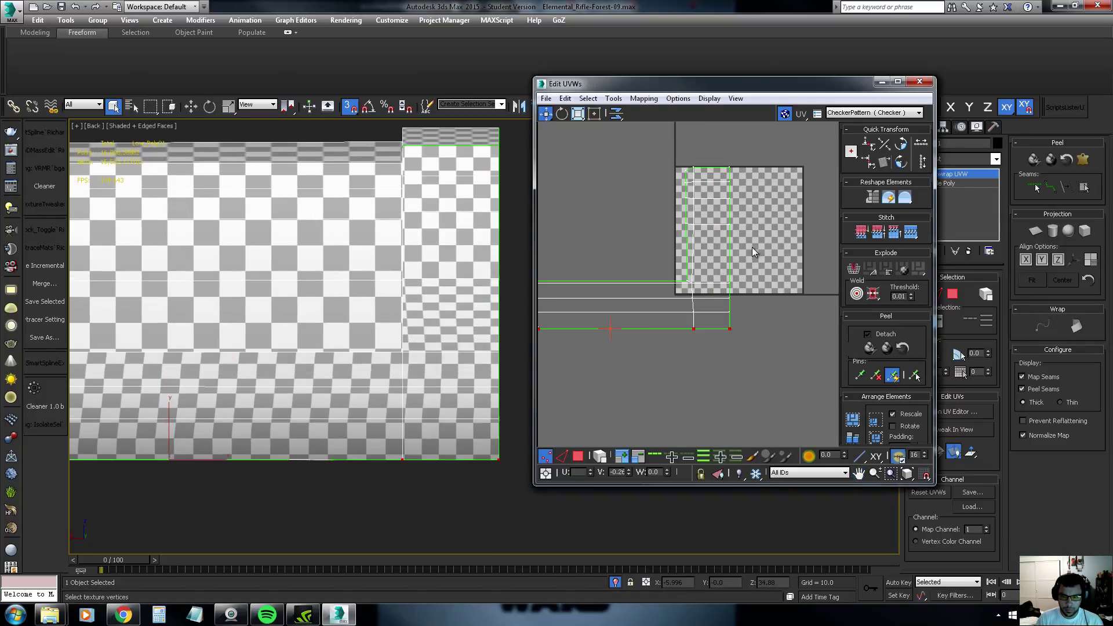
mouse_move(740, 159)
mouse_down()
mouse_move(681, 231)
mouse_move(693, 256)
mouse_up()
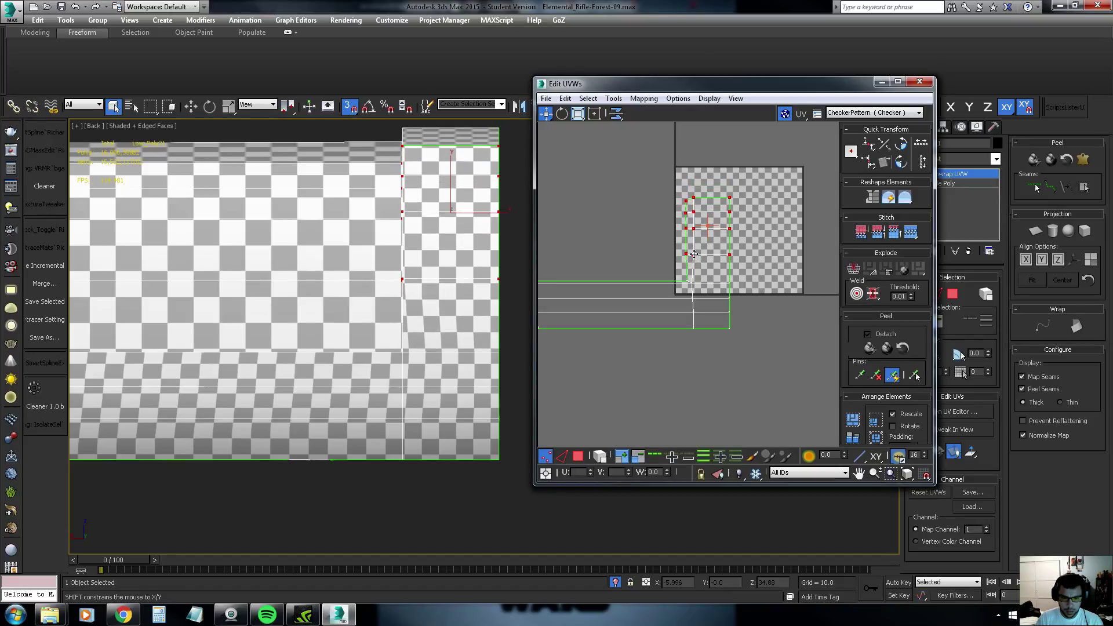
Orbit the 3D view to inspect the cylinder and its open end
scroll(738, 235, up, 2)
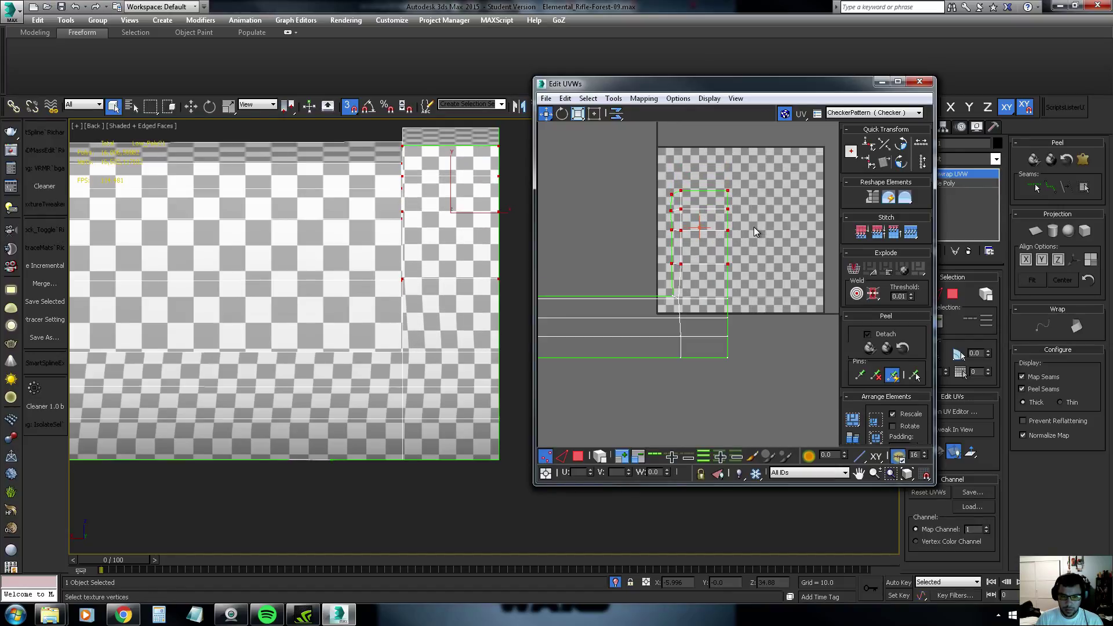
scroll(463, 252, down, 4)
mouse_move(458, 255)
alt+middle_down()
mouse_move(443, 263)
mouse_move(480, 194)
alt+middle_up()
mouse_move(745, 238)
middle_down()
mouse_move(821, 238)
mouse_move(741, 238)
mouse_move(752, 223)
mouse_move(732, 228)
middle_up()
scroll(820, 238, down, 2)
mouse_move(487, 290)
alt+middle_down()
mouse_move(420, 262)
mouse_move(351, 266)
alt+middle_up()
scroll(421, 267, up, 2)
Lower the island's corner UV vertex to V 0.61
scroll(424, 254, up, 3)
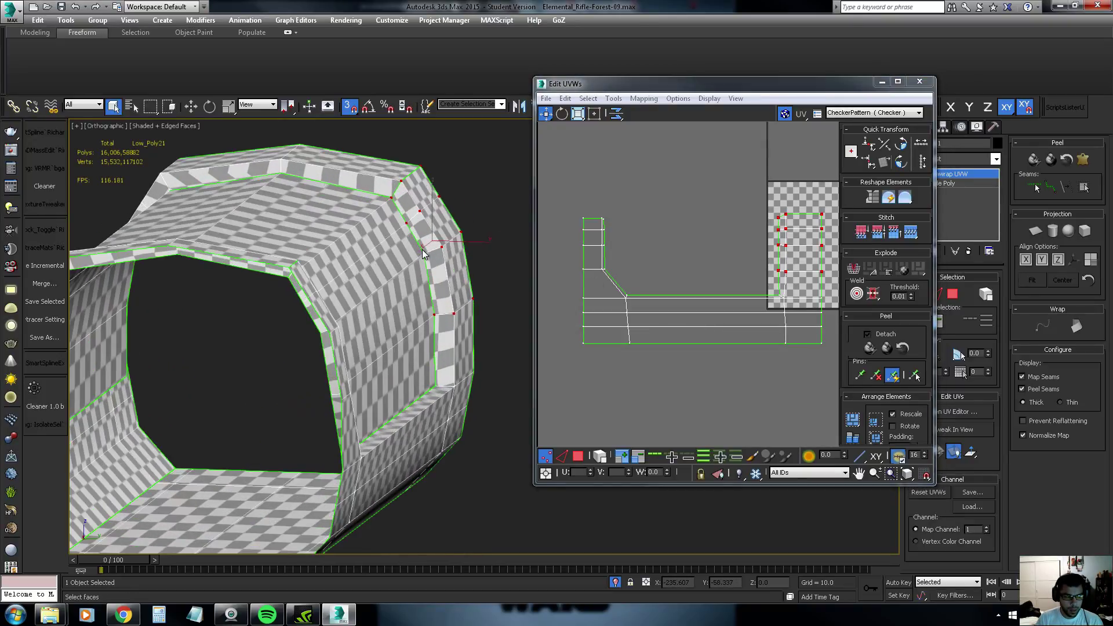
scroll(759, 225, up, 1)
scroll(759, 226, up, 1)
scroll(760, 226, up, 2)
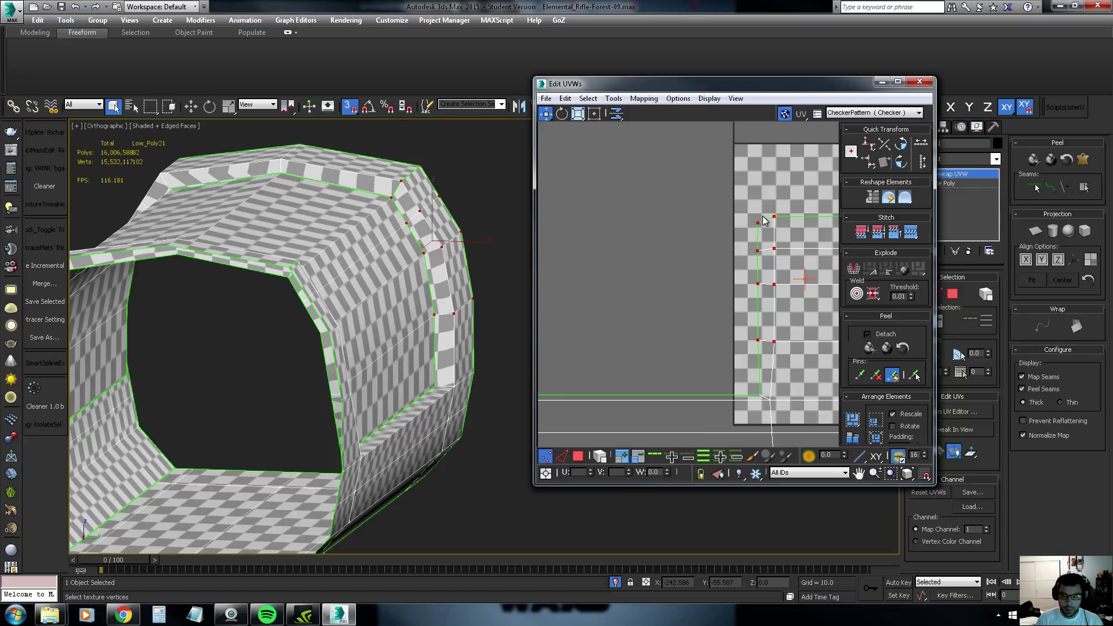
click(757, 224)
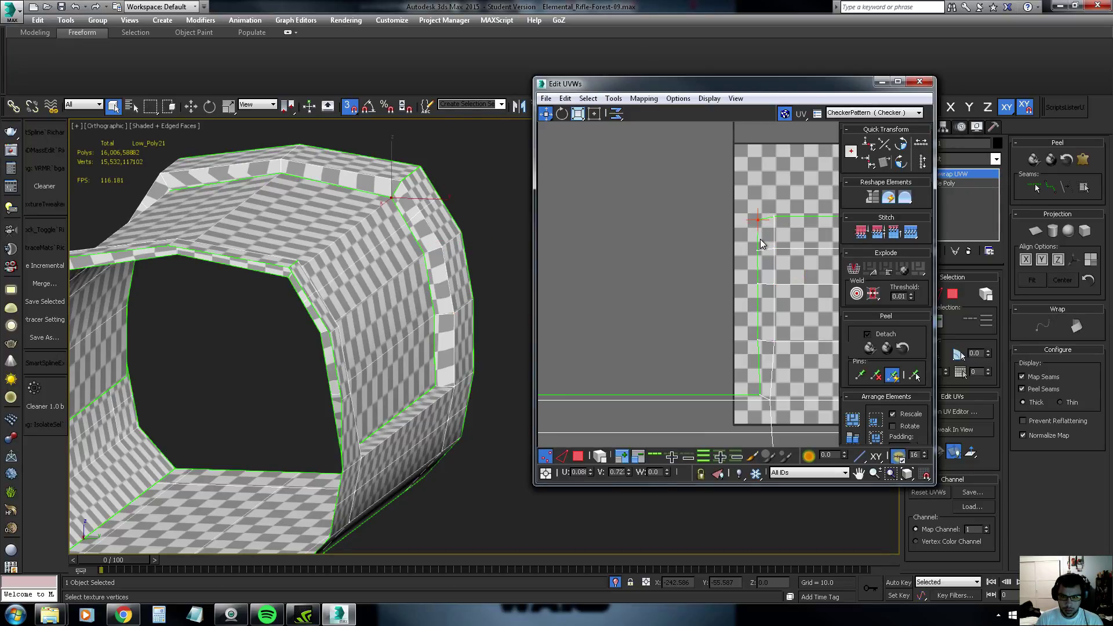
drag(759, 223, 757, 342)
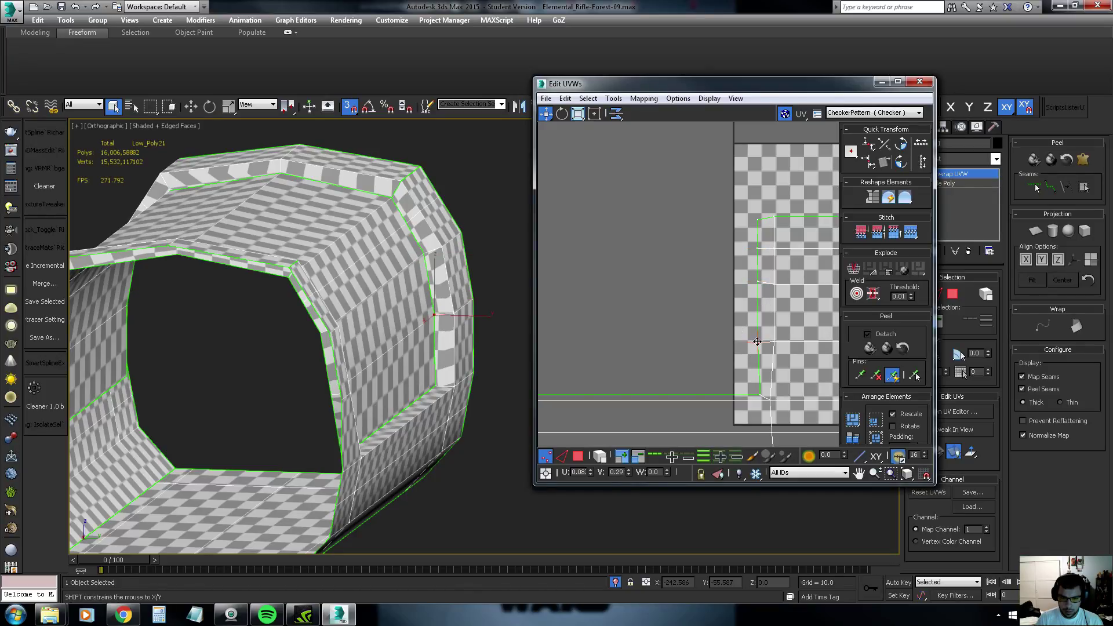
Align the island's left vertex column vertically and nudge it slightly left
scroll(766, 364, down, 1)
scroll(762, 362, down, 1)
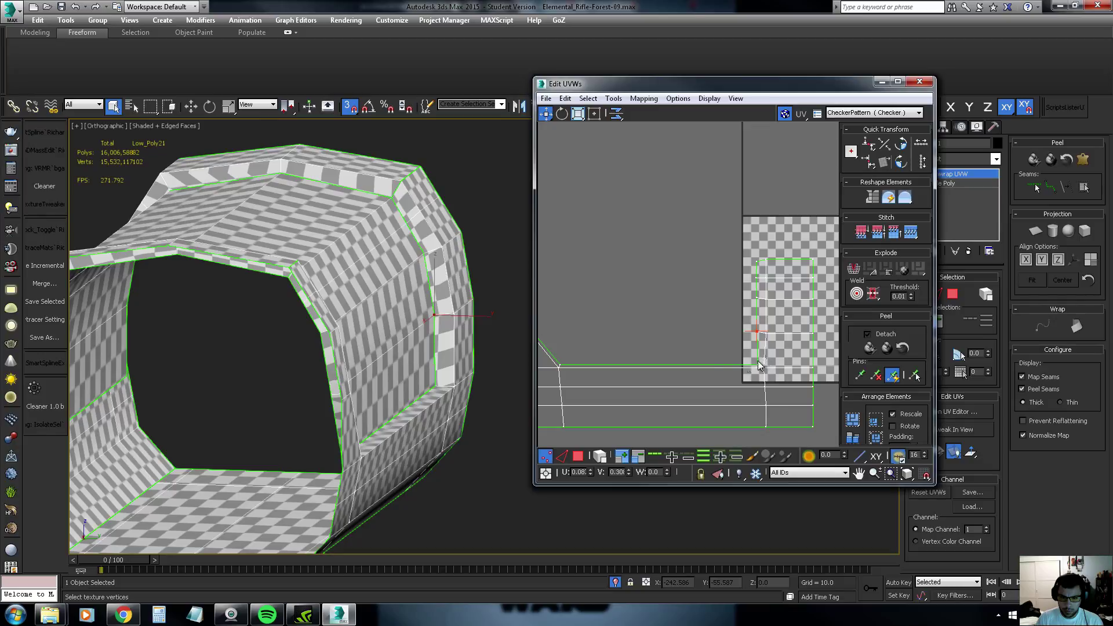
scroll(748, 364, up, 2)
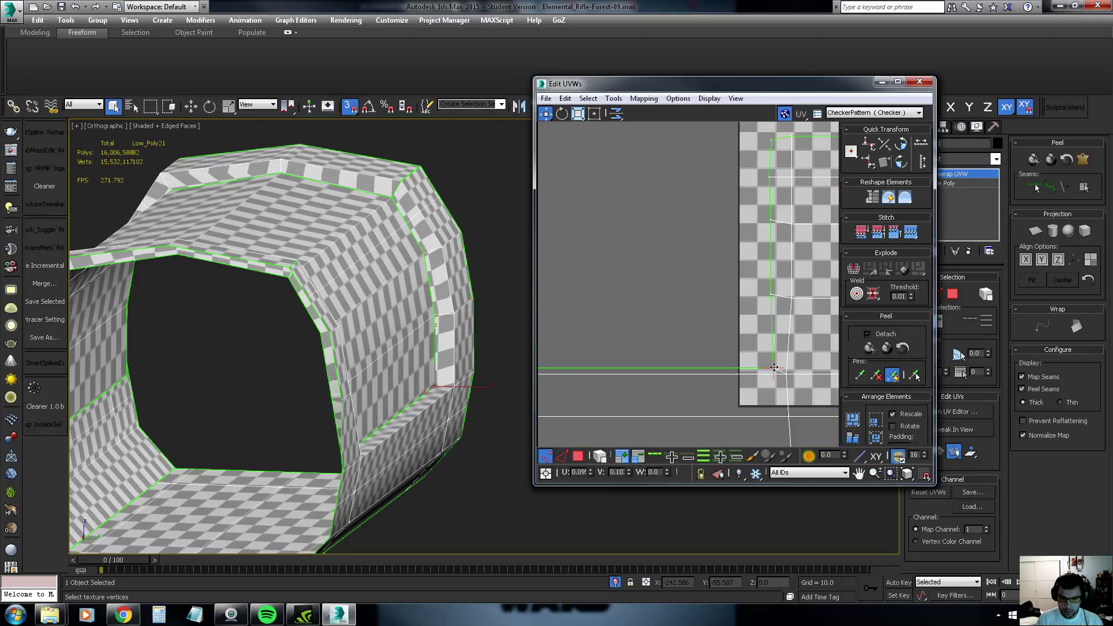
scroll(447, 334, down, 3)
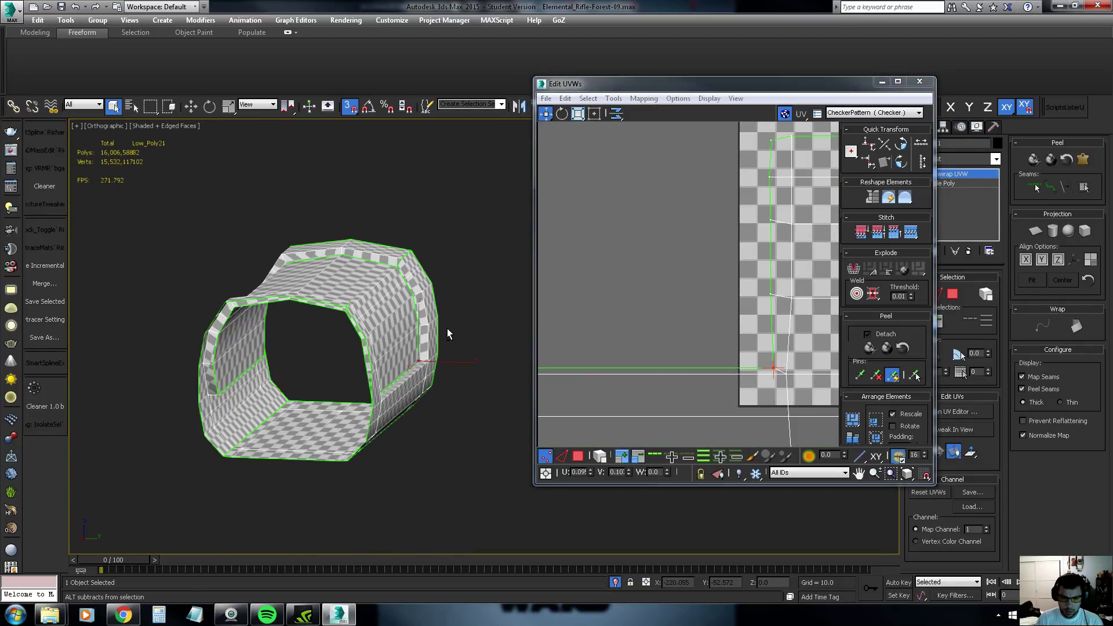
alt+middle_drag(447, 333, 446, 339)
middle_drag(728, 289, 682, 310)
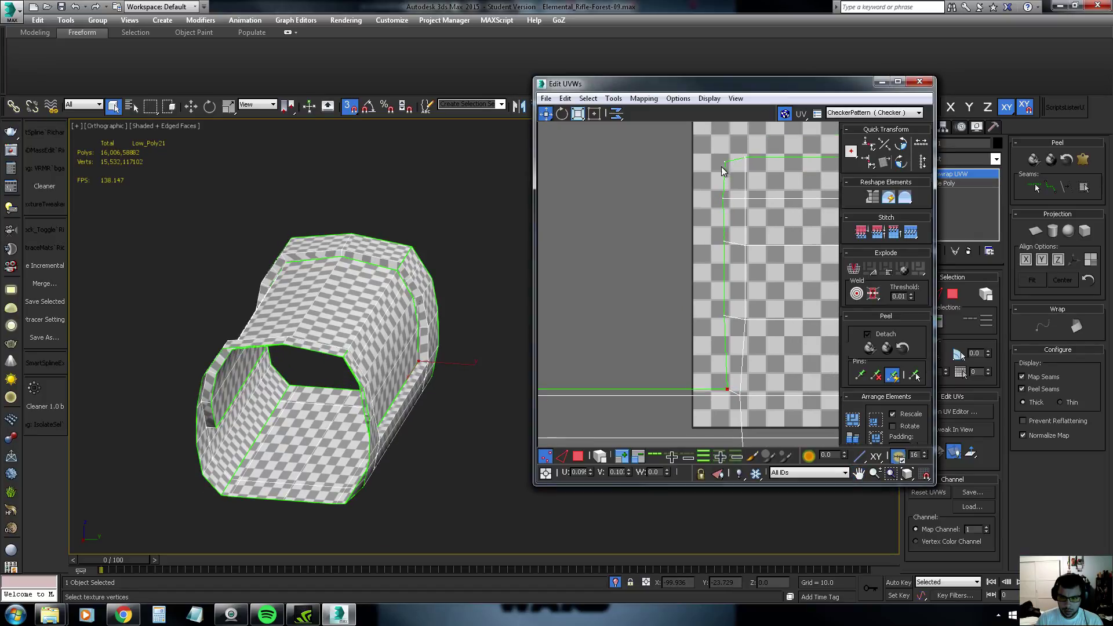
drag(716, 150, 735, 400)
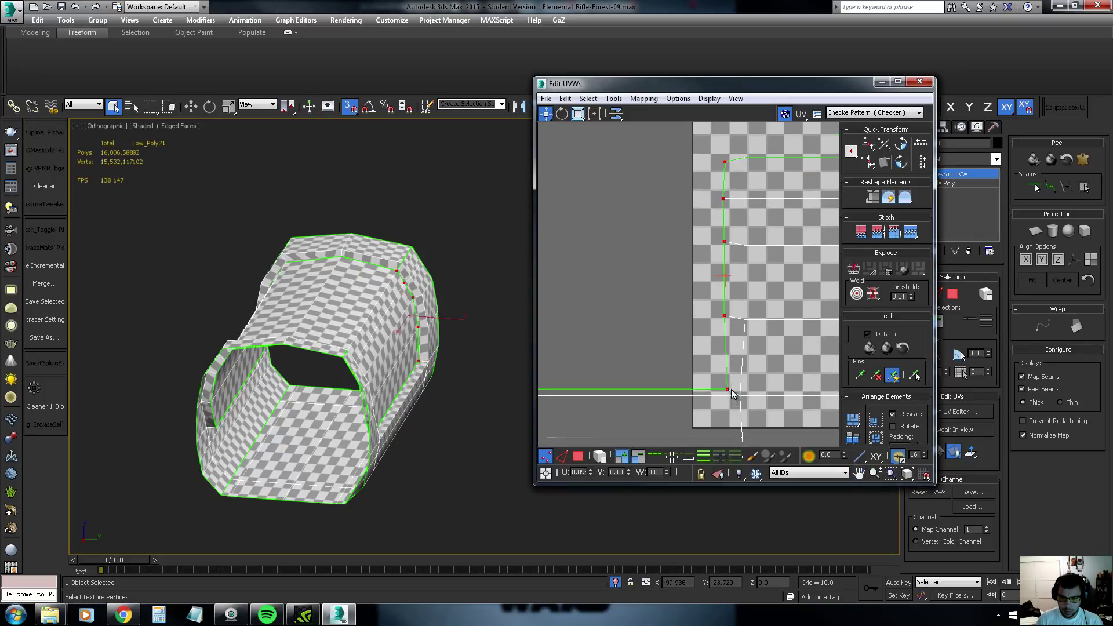
click(873, 164)
middle_drag(757, 236, 750, 223)
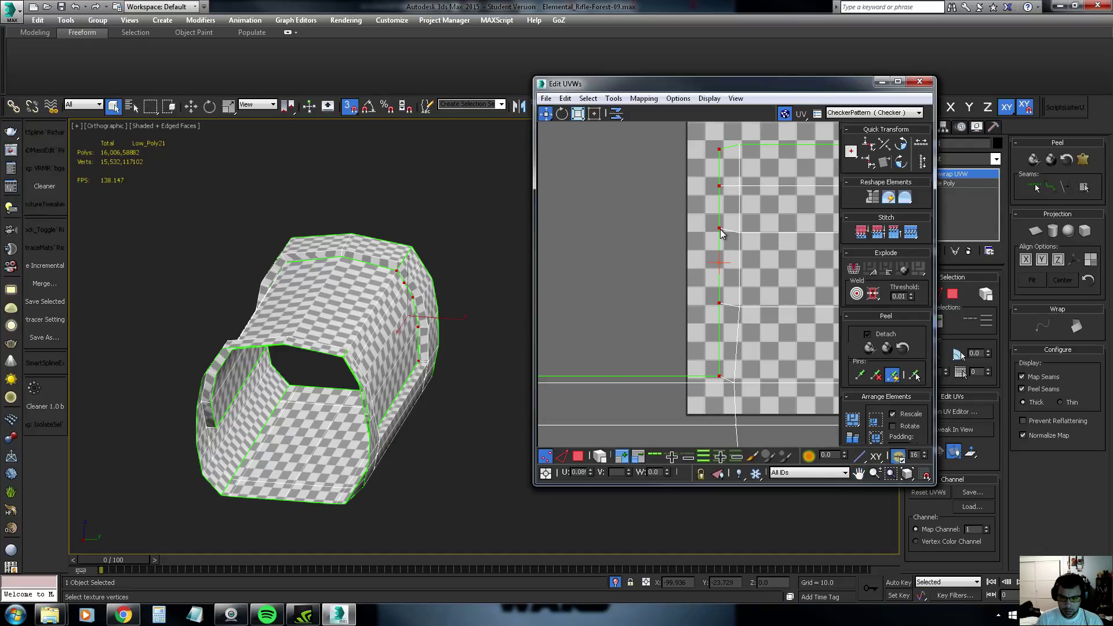
drag(721, 232, 717, 230)
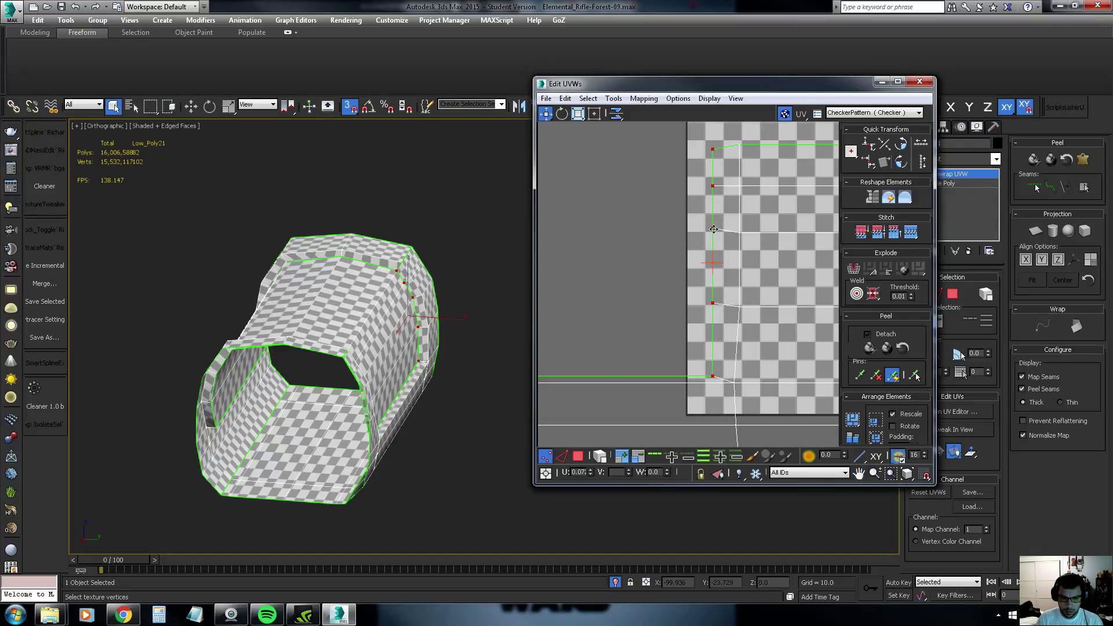
Check the model from a side view and save the scene
alt+middle_drag(406, 249, 317, 269)
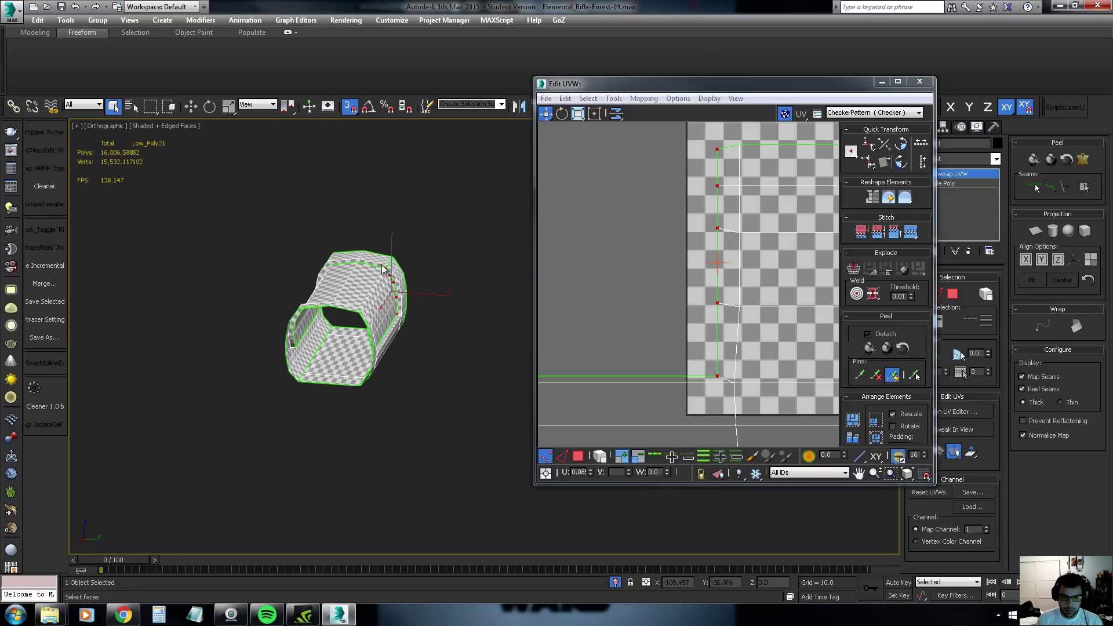
scroll(416, 244, down, 4)
scroll(416, 239, down, 2)
key(ctrl+s)
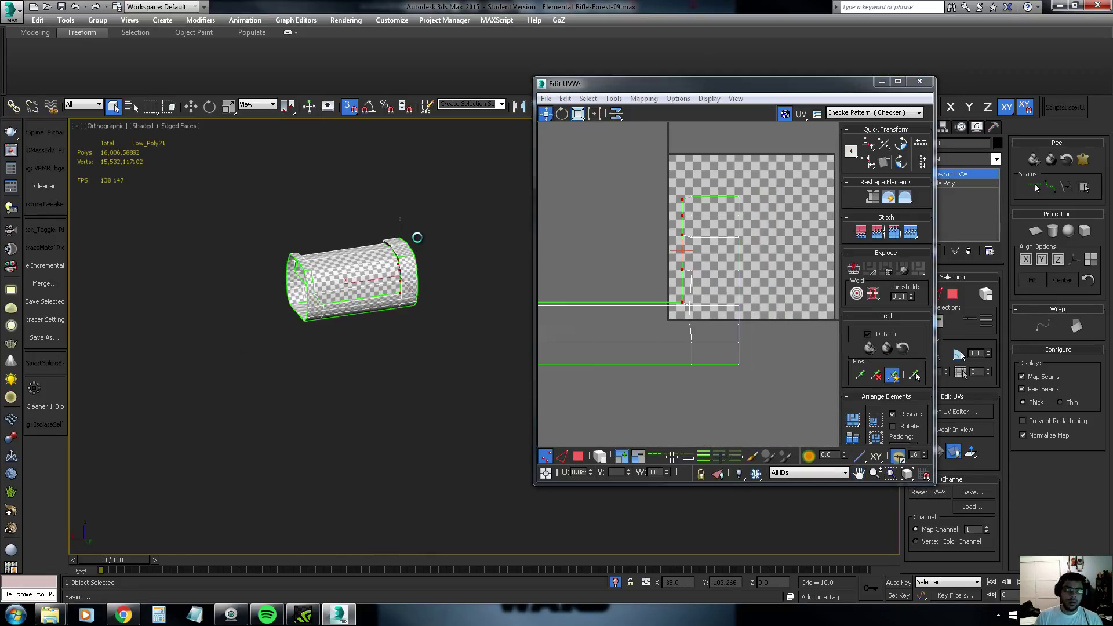
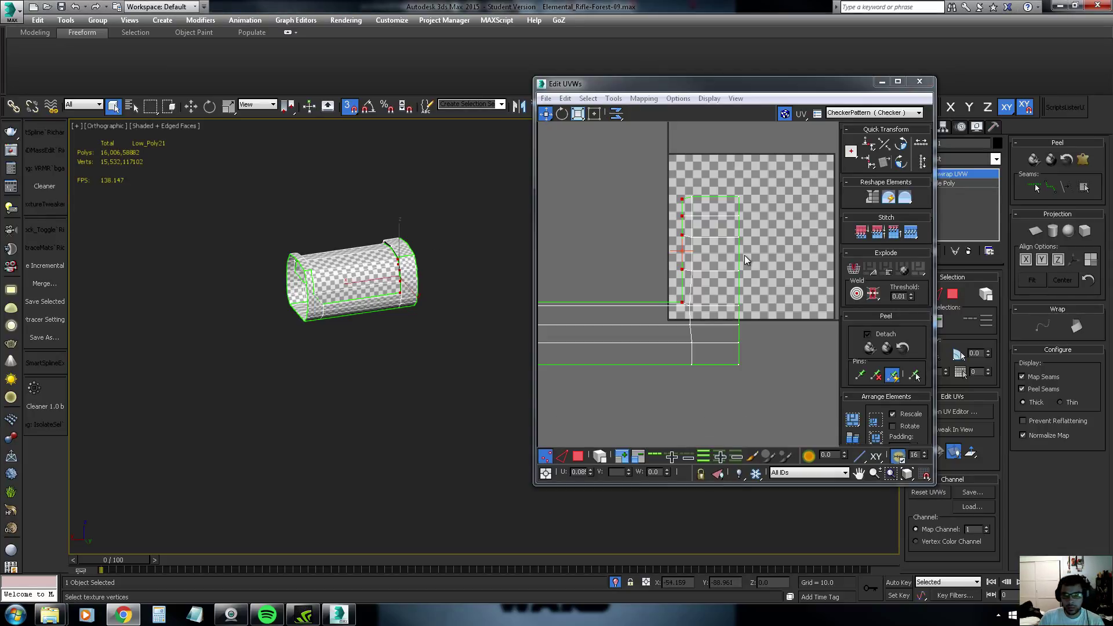
Align the first slanted column of UV vertices into a straight vertical line
middle_drag(686, 350, 686, 346)
click(687, 371)
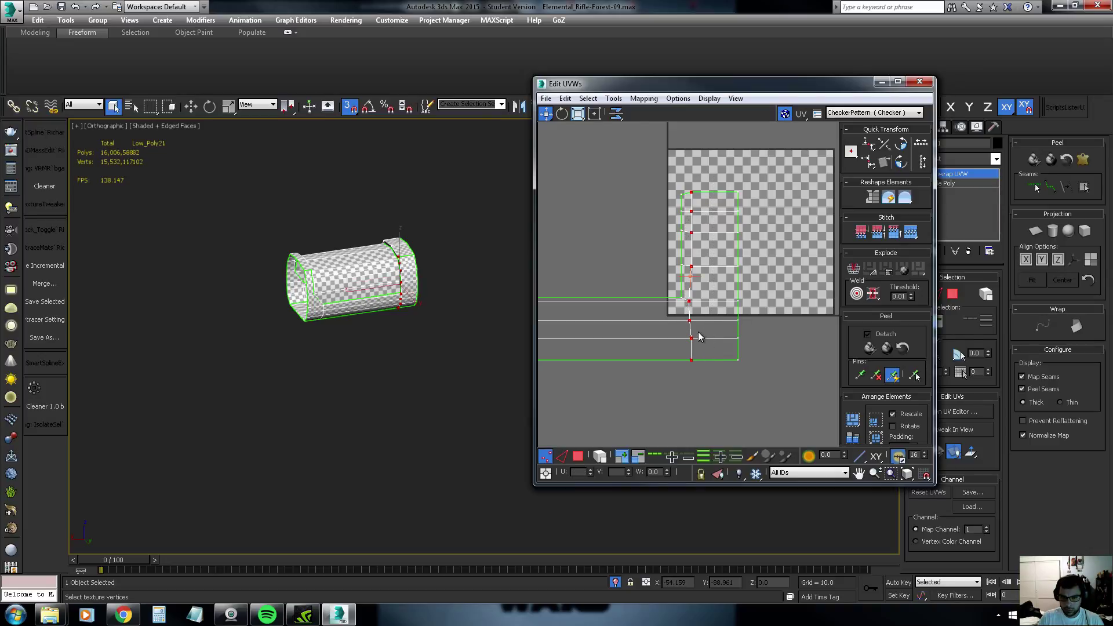
click(868, 162)
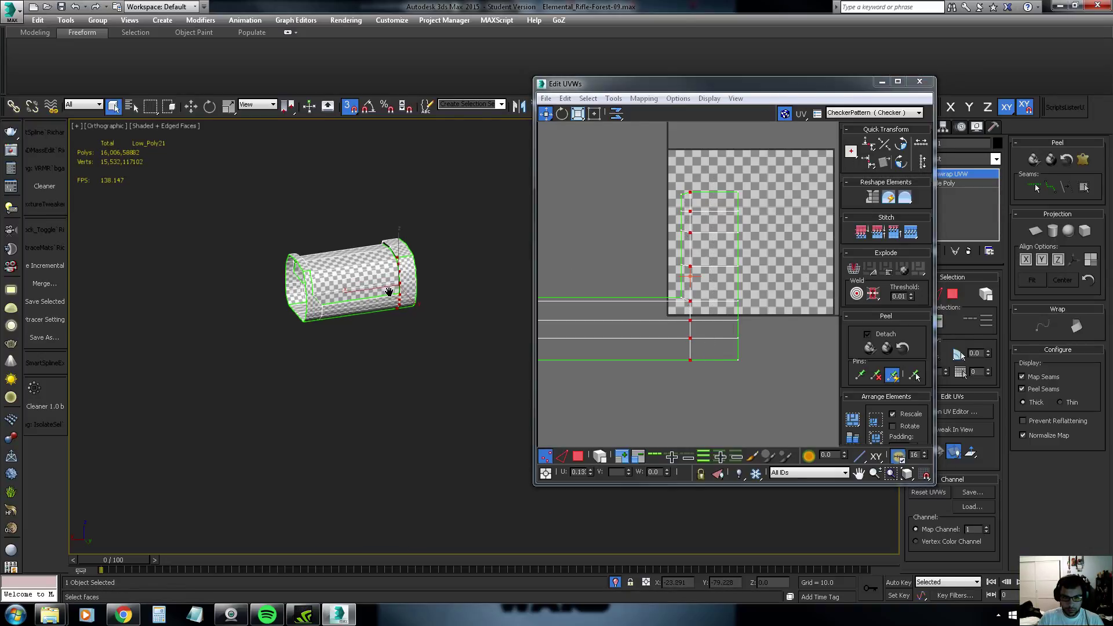
scroll(400, 273, up, 5)
scroll(384, 265, up, 5)
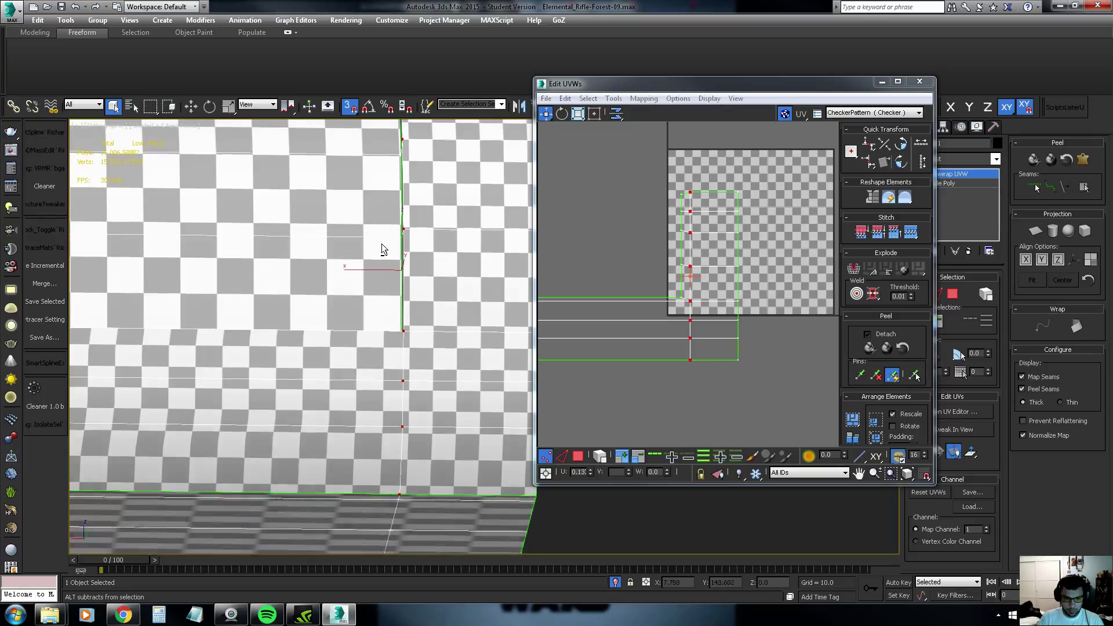
scroll(381, 243, down, 3)
scroll(374, 253, down, 3)
Switch the viewport to Back view and frame the cylinder end
key(v)
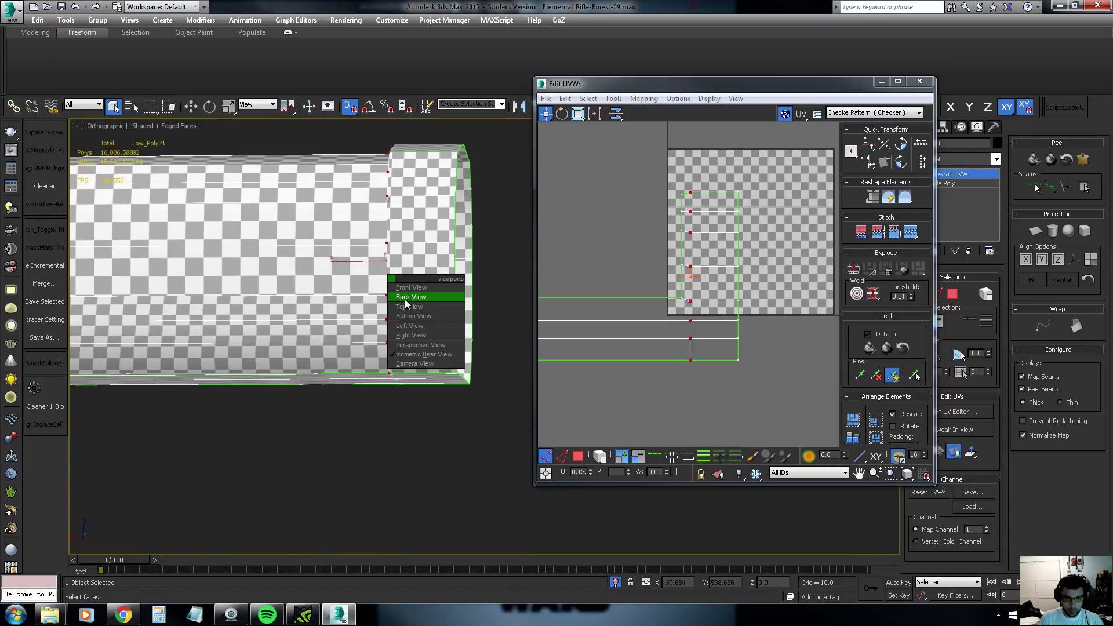
click(427, 297)
scroll(713, 345, down, 2)
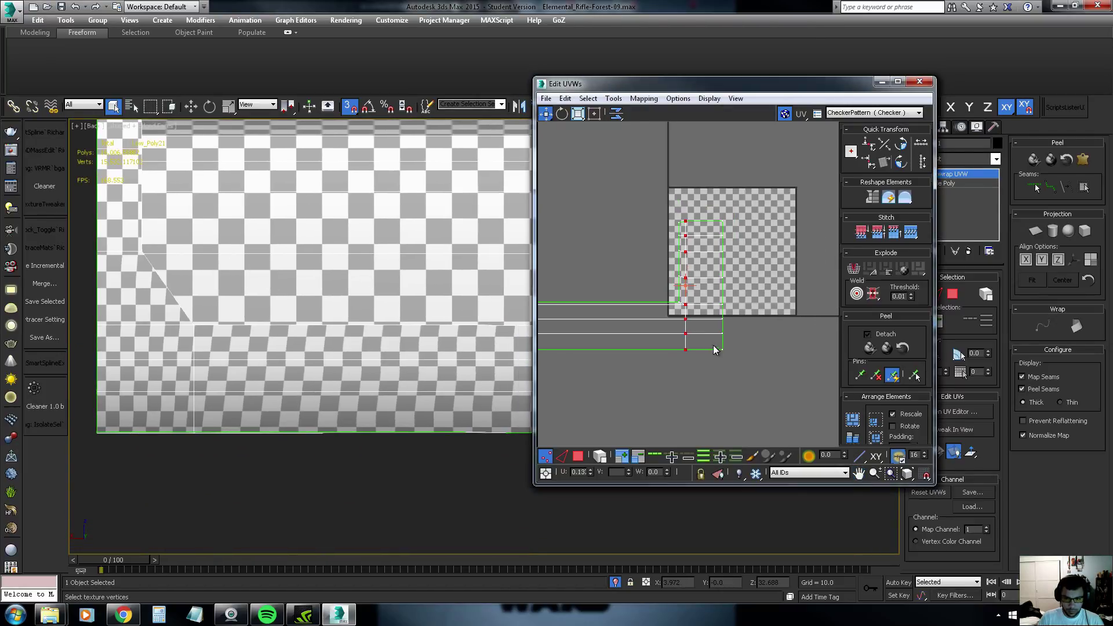
middle_drag(375, 361, 259, 300)
scroll(249, 295, down, 2)
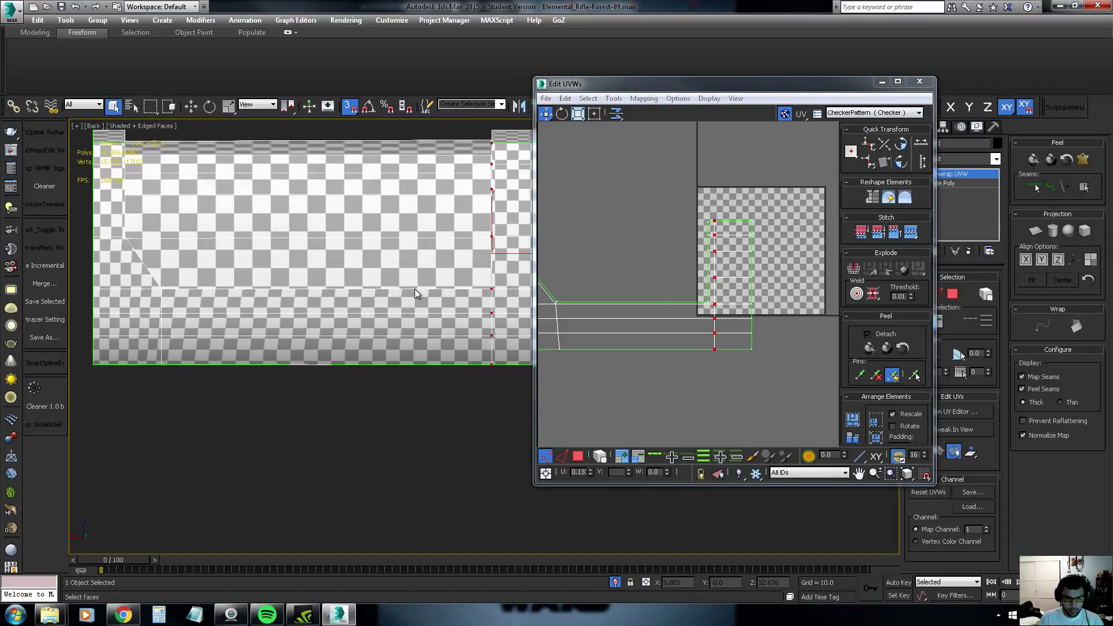
Align the second slanted vertex column vertically, then inspect the checker pattern
middle_drag(641, 310, 703, 315)
drag(606, 299, 632, 360)
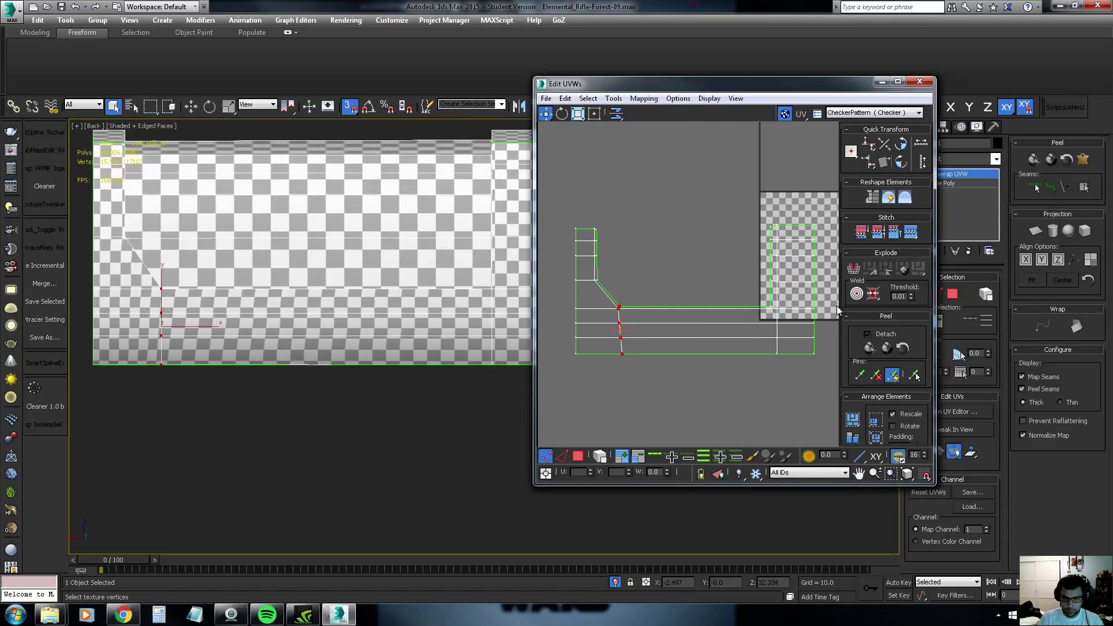
click(868, 164)
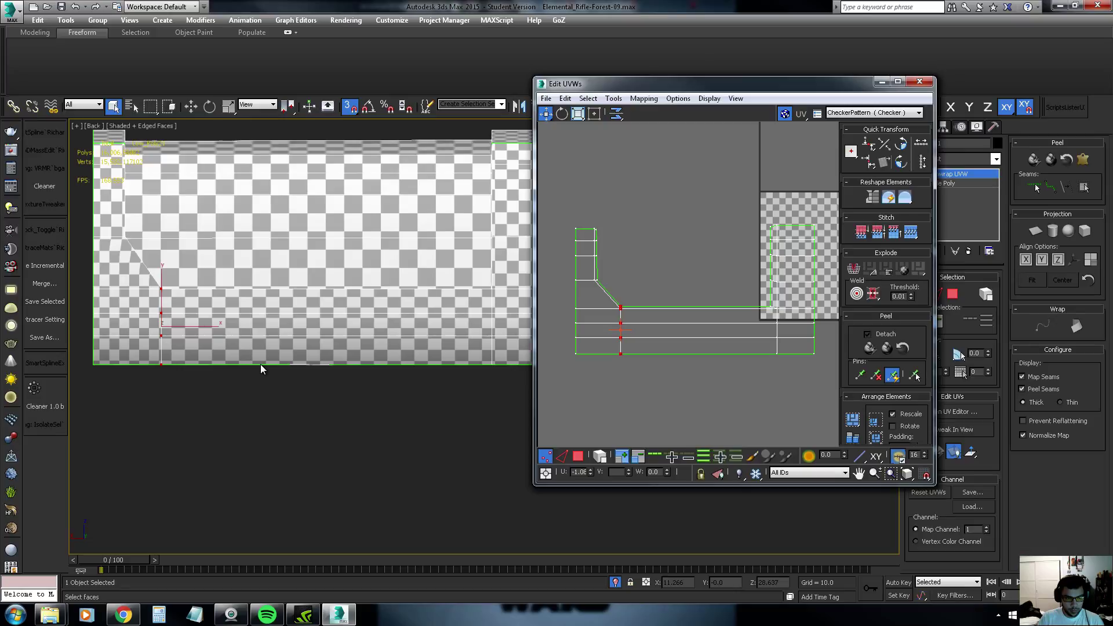
click(648, 324)
mouse_move(252, 294)
alt+middle_down()
mouse_move(227, 338)
mouse_move(297, 286)
mouse_move(314, 304)
alt+middle_up()
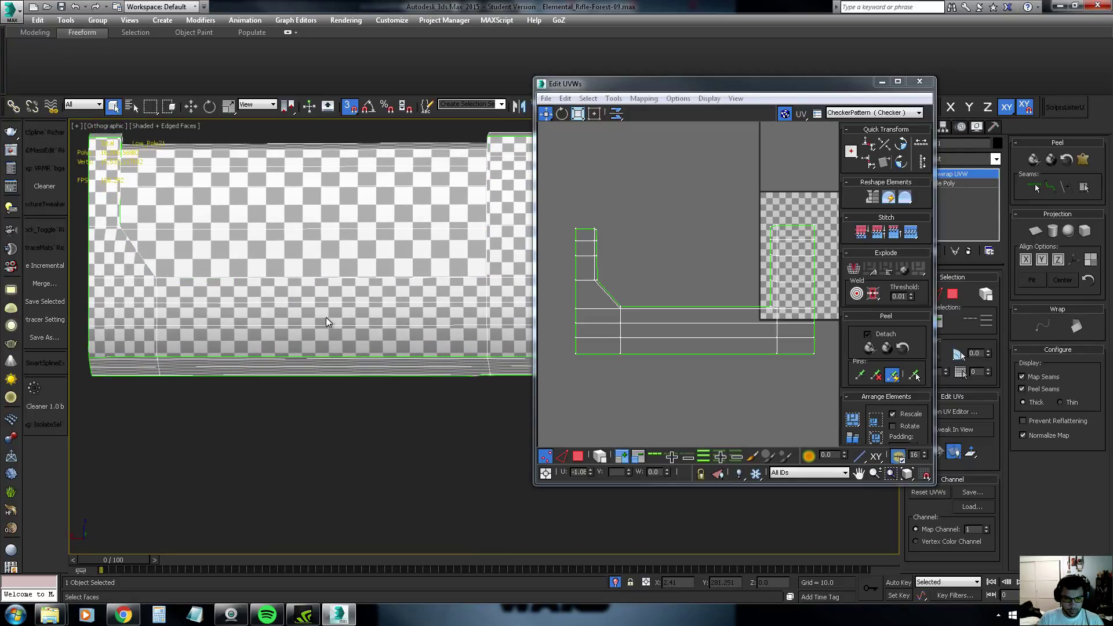
Return the viewport to Back view and frame the whole UV island
right_click(445, 323)
click(458, 356)
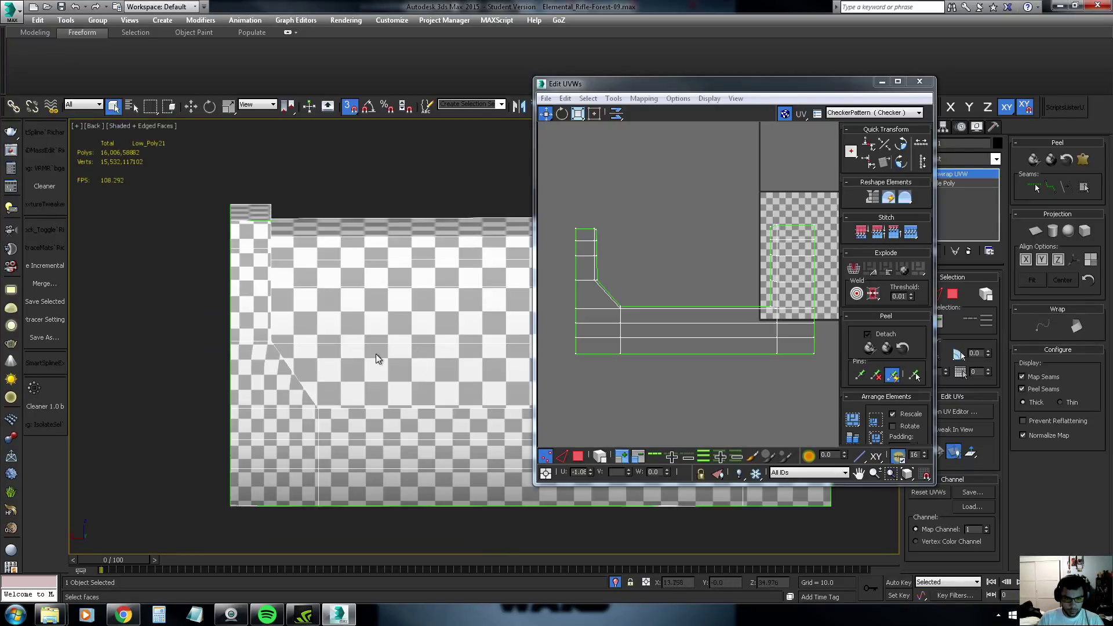
scroll(413, 333, down, 2)
scroll(373, 316, down, 1)
middle_drag(765, 350, 743, 349)
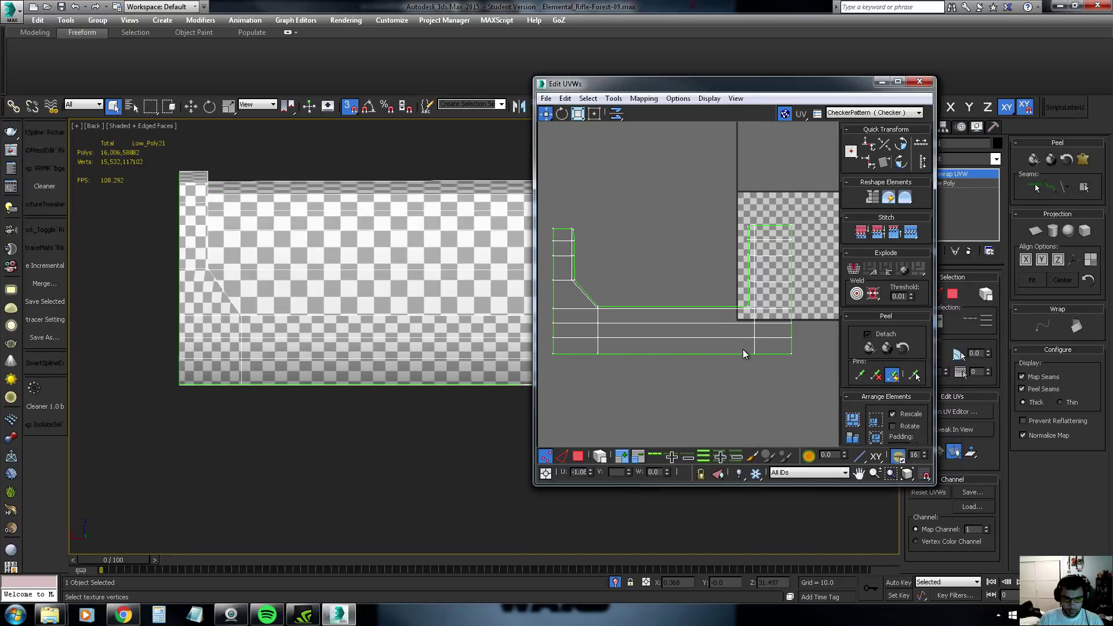
Move the horizontal row of UV vertices up to even the cylinder's checkers
drag(799, 316, 520, 325)
drag(598, 324, 600, 327)
mouse_move(600, 327)
middle_down()
mouse_move(584, 325)
mouse_move(646, 299)
middle_up()
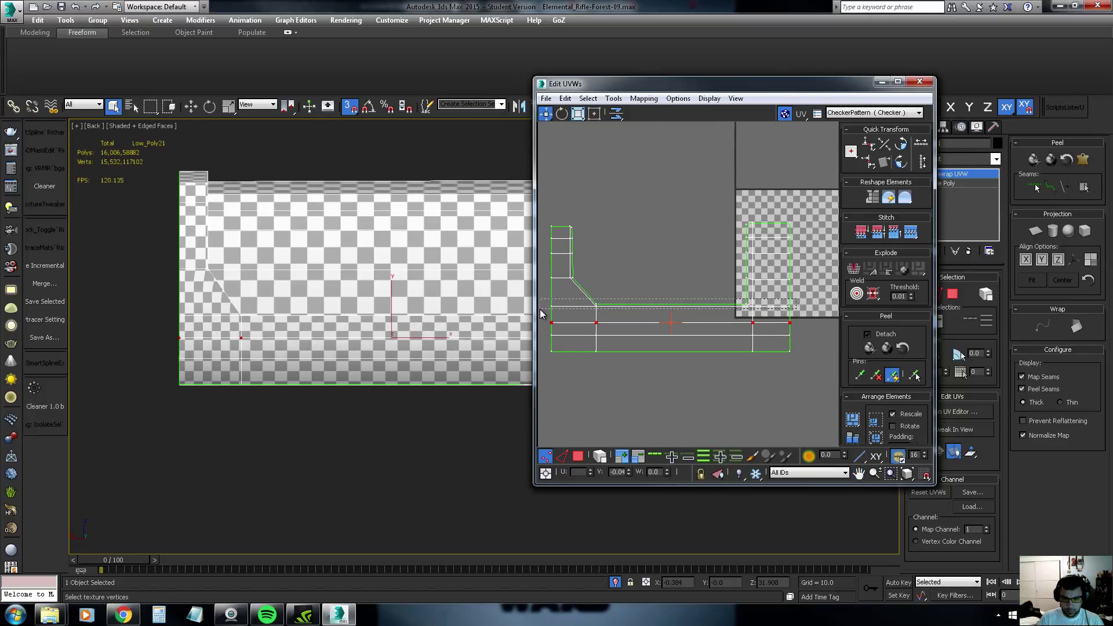
drag(596, 323, 597, 309)
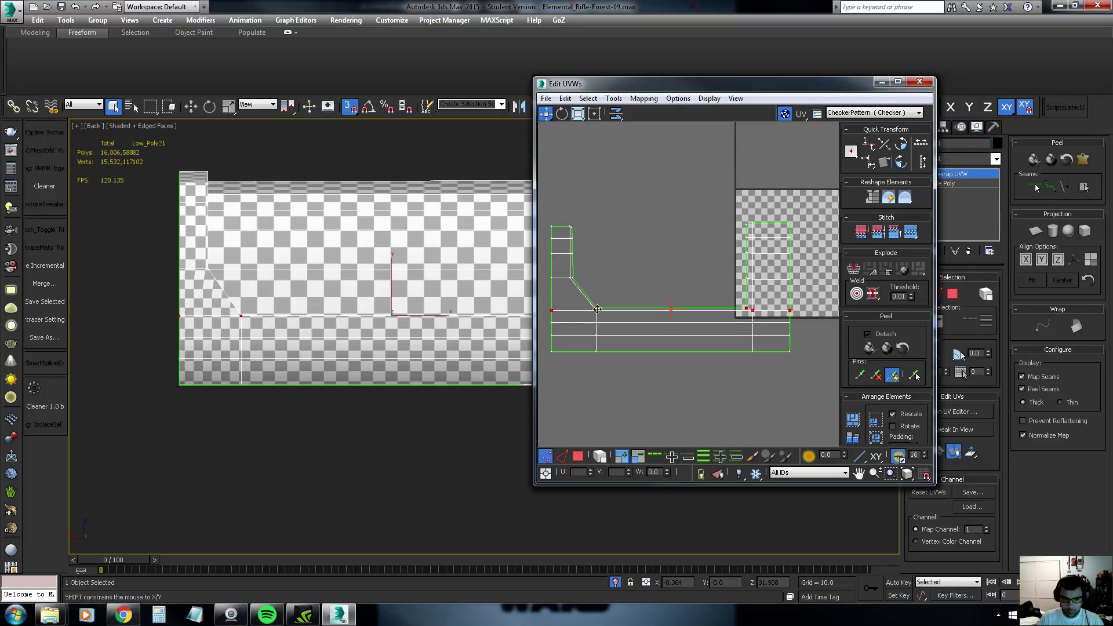
middle_drag(614, 299, 605, 306)
scroll(750, 286, down, 2)
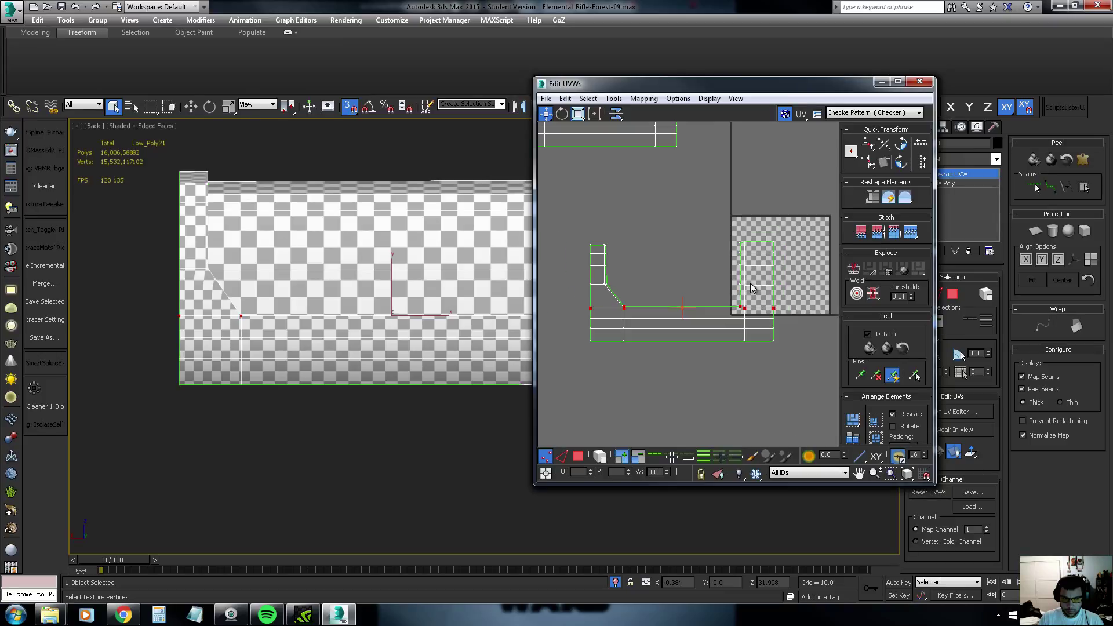
middle_drag(273, 289, 195, 309)
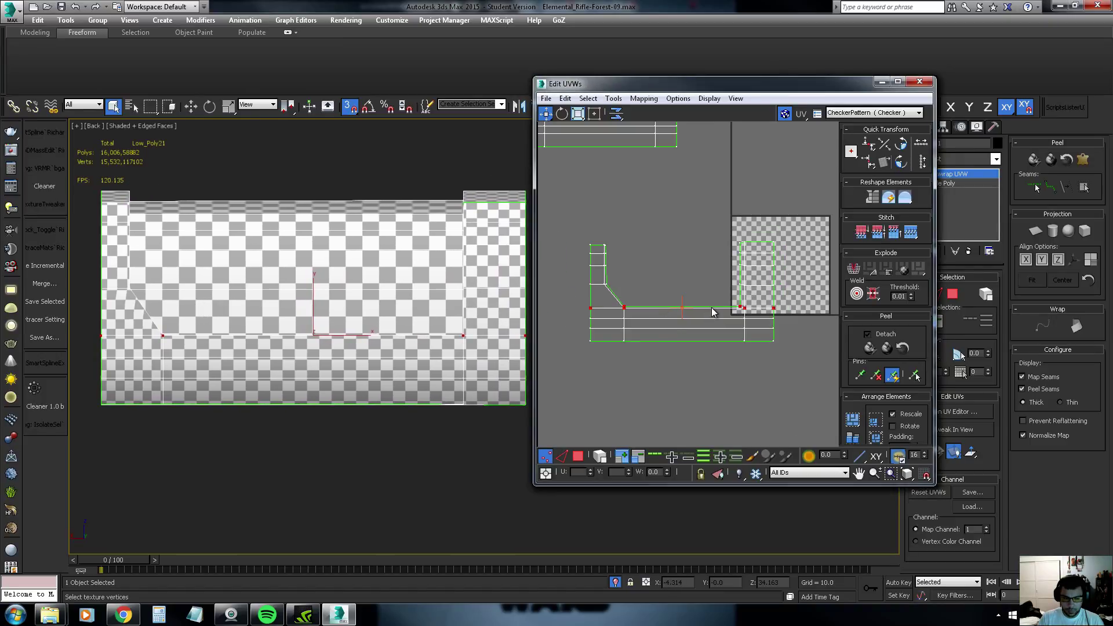
Lower the row with the left corner and nudge the left vertex column left
drag(780, 280, 745, 284)
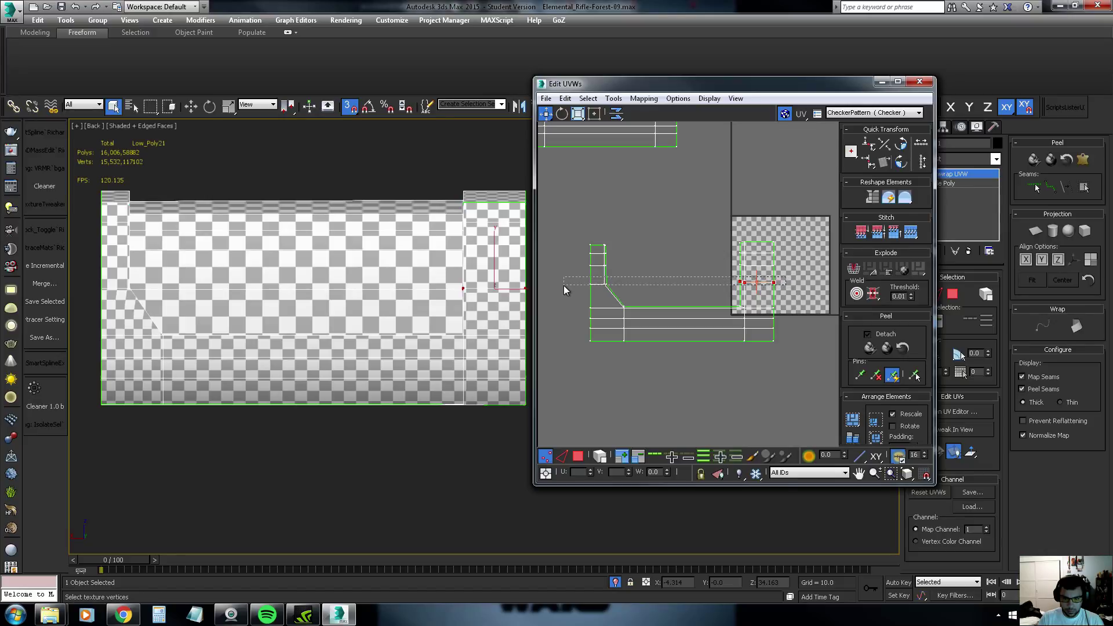
drag(565, 288, 610, 286)
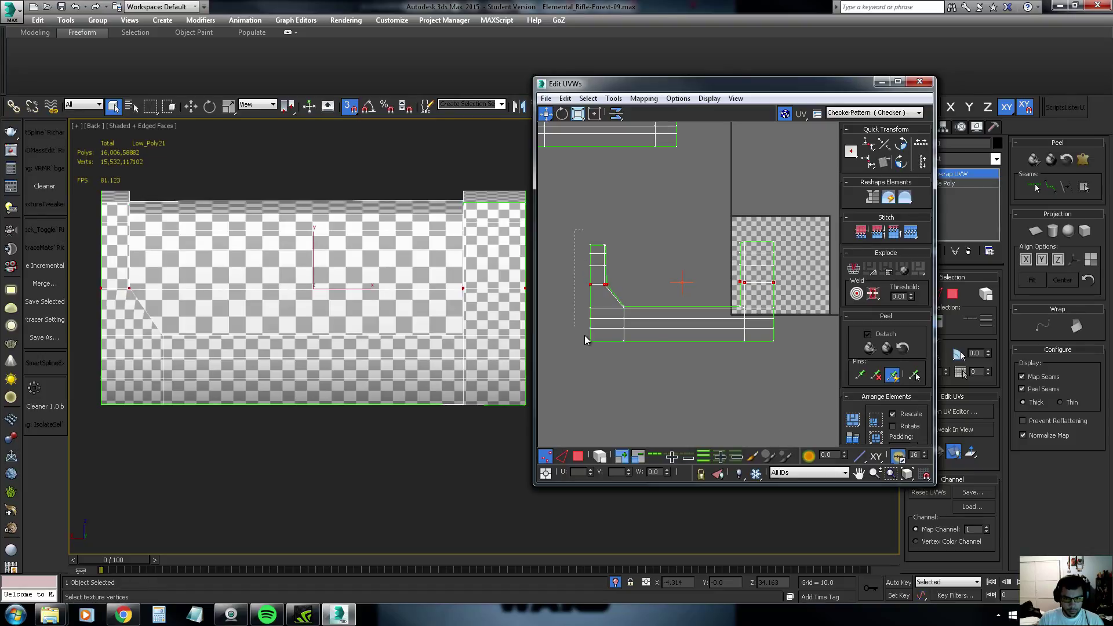
mouse_move(585, 340)
mouse_down()
mouse_move(595, 354)
mouse_move(590, 316)
mouse_up()
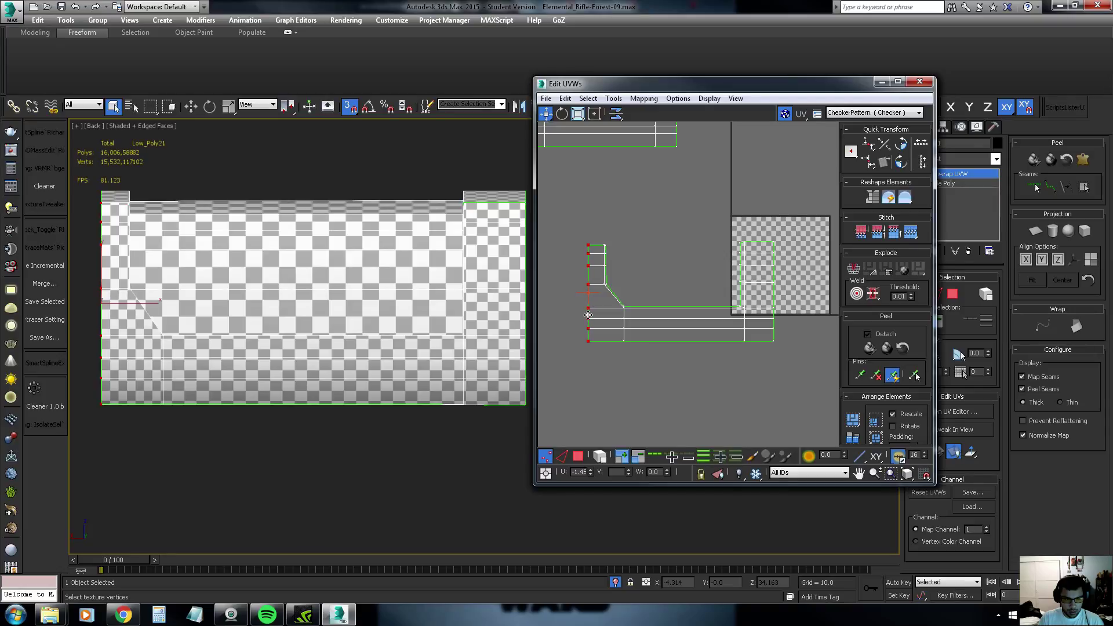
drag(591, 316, 590, 316)
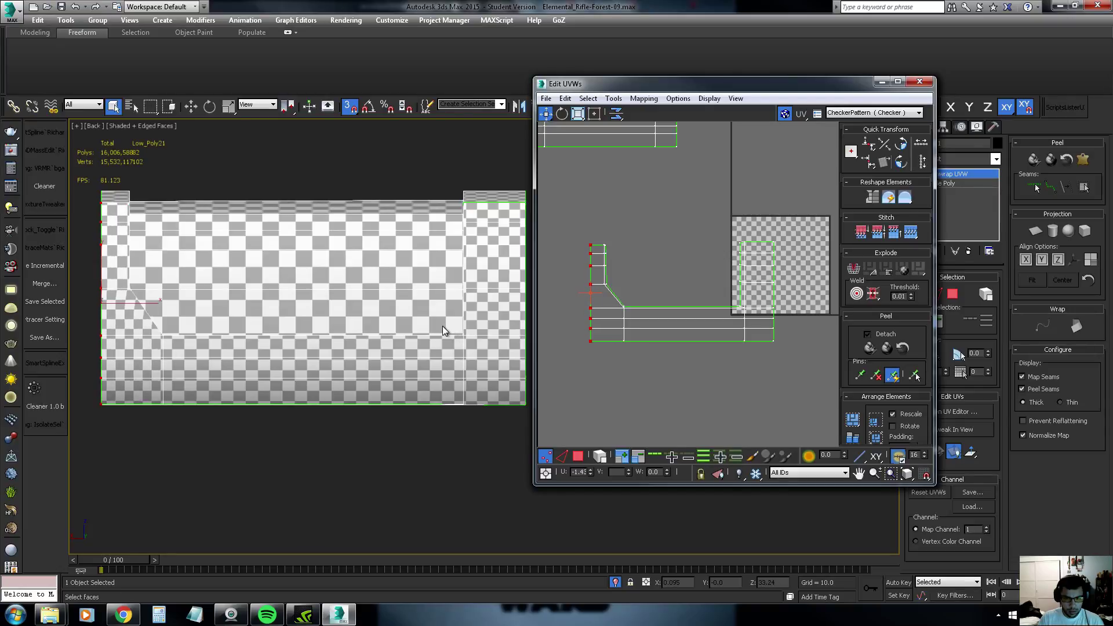
middle_drag(399, 294, 398, 311)
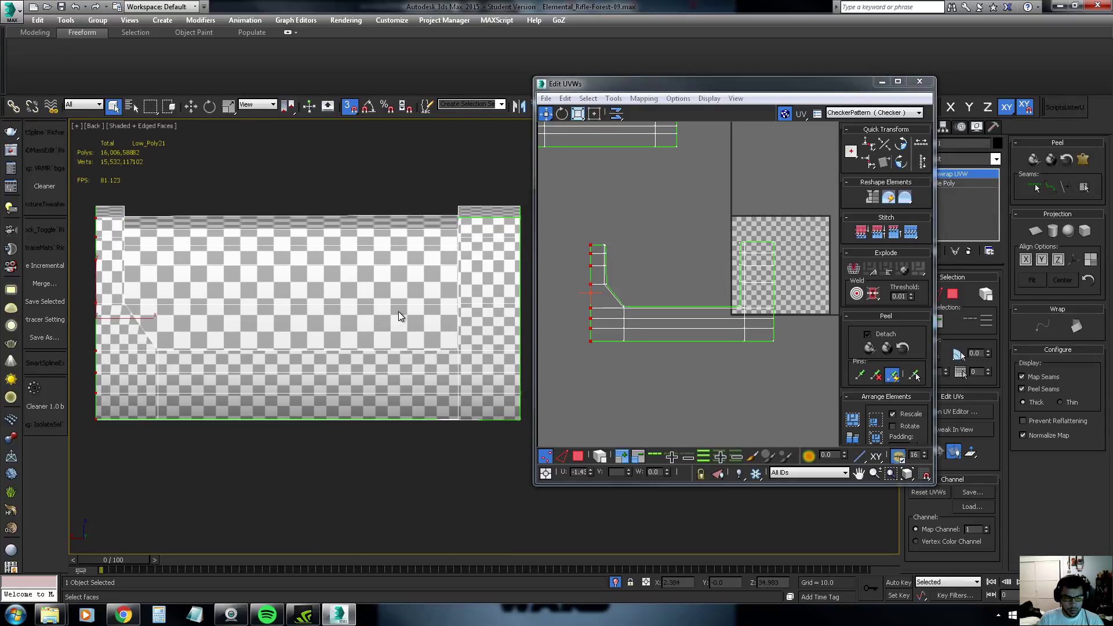
Raise the two top vertices of the small end-piece island
drag(781, 278, 744, 288)
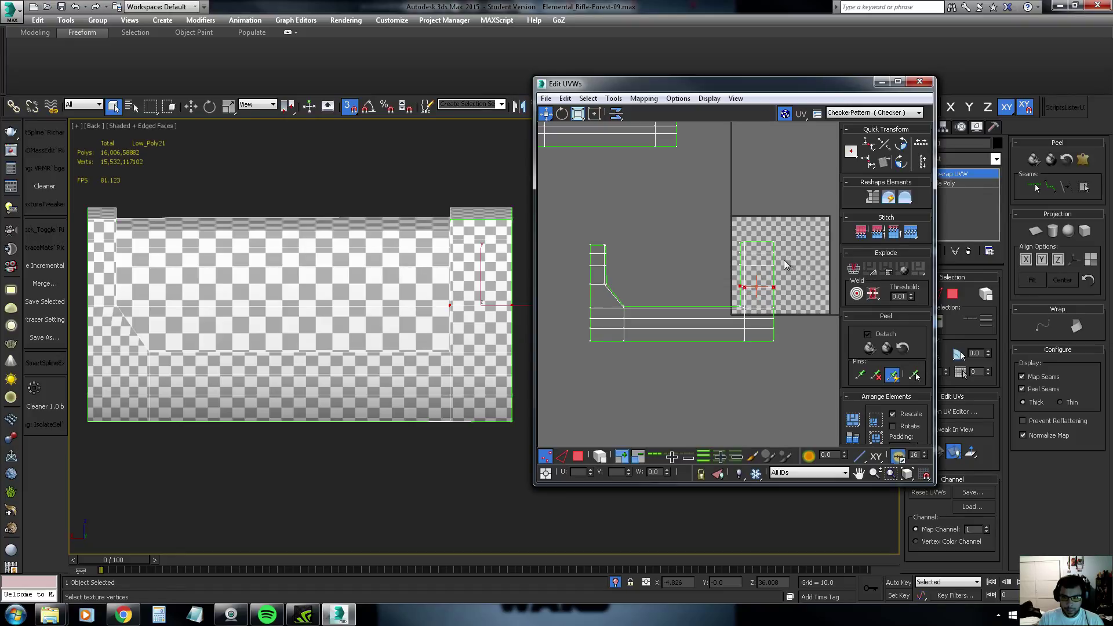
drag(744, 288, 744, 268)
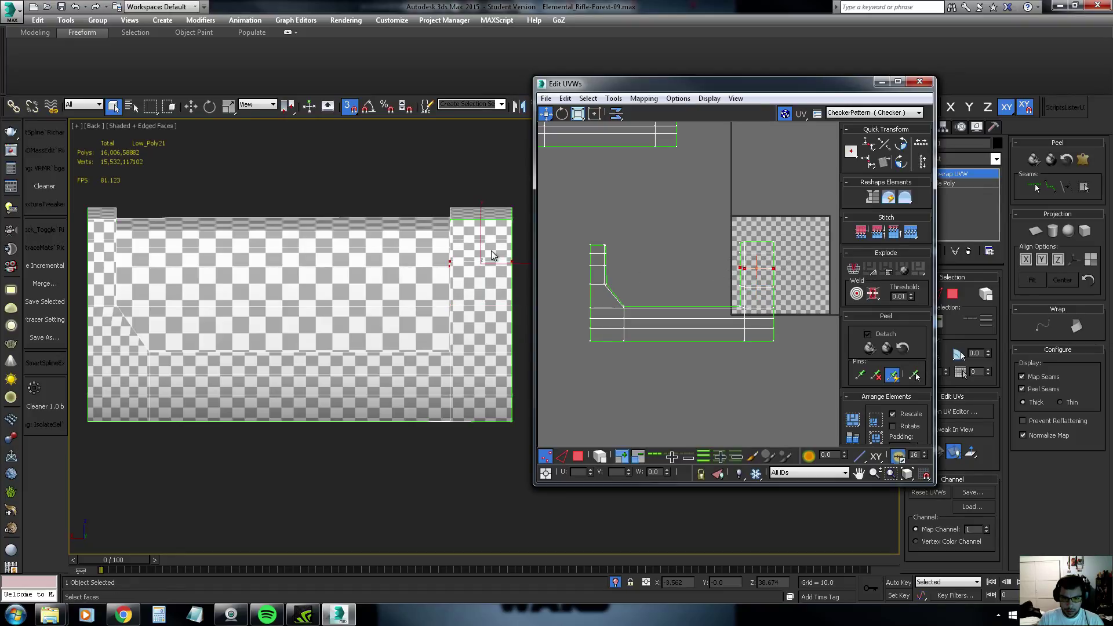
mouse_move(496, 256)
alt+middle_down()
mouse_move(469, 282)
mouse_move(467, 304)
alt+middle_up()
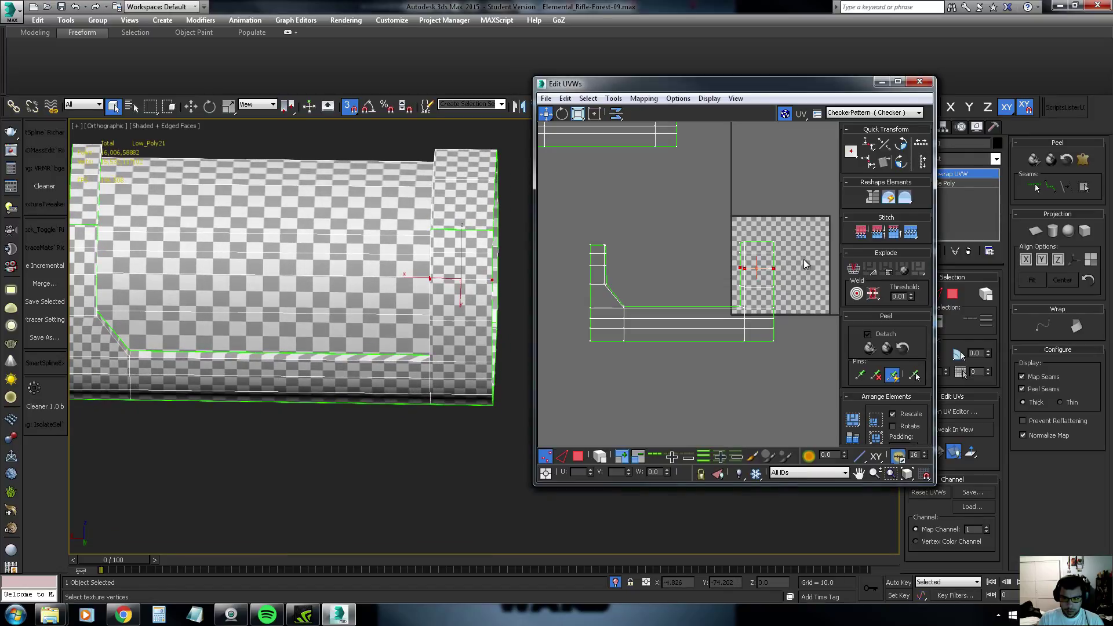
drag(743, 268, 747, 248)
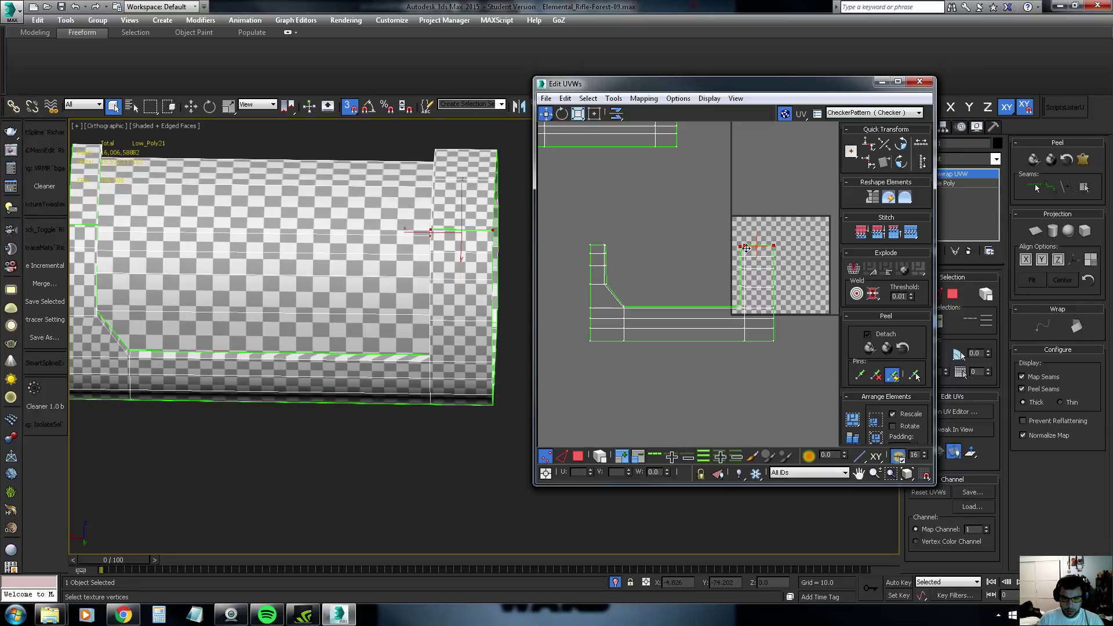
drag(746, 249, 745, 250)
Select the receiver's lower UV shell as faces and move it above the green shell
scroll(488, 235, down, 3)
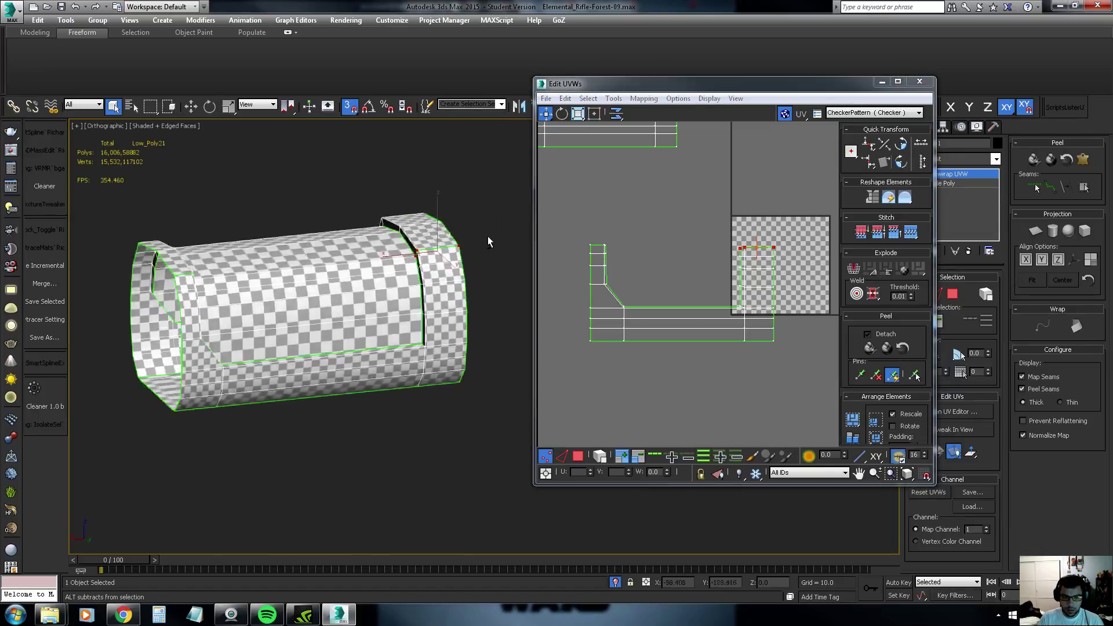
mouse_move(489, 235)
alt+middle_down()
mouse_move(539, 224)
mouse_move(446, 250)
mouse_move(452, 286)
alt+middle_up()
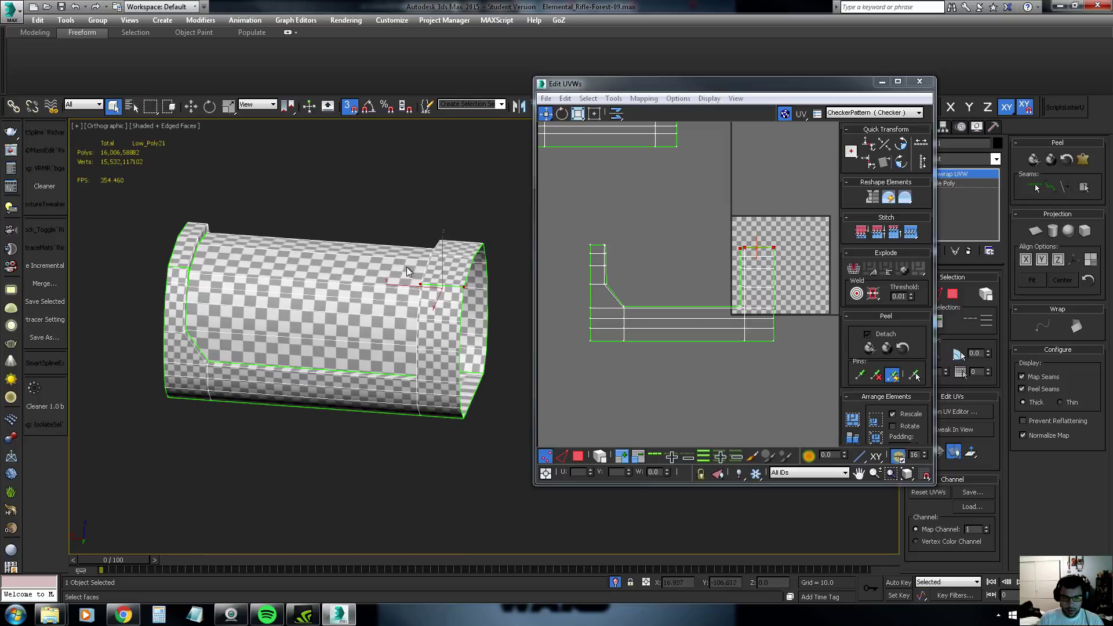
middle_drag(696, 290, 677, 296)
scroll(619, 276, down, 2)
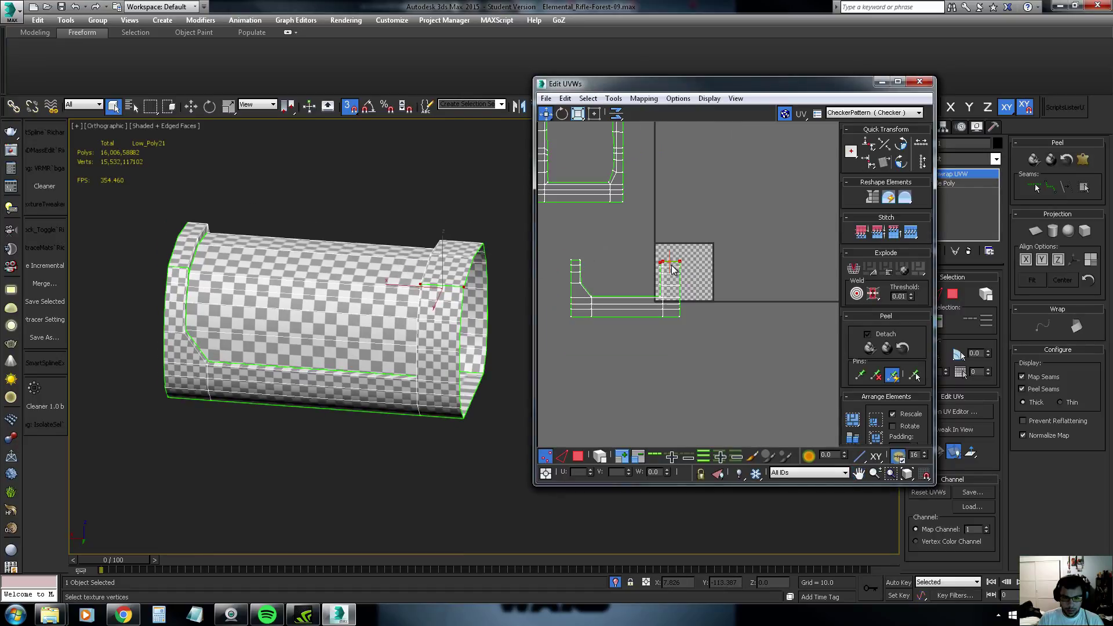
click(578, 456)
click(619, 303)
middle_drag(619, 303, 619, 313)
key(w)
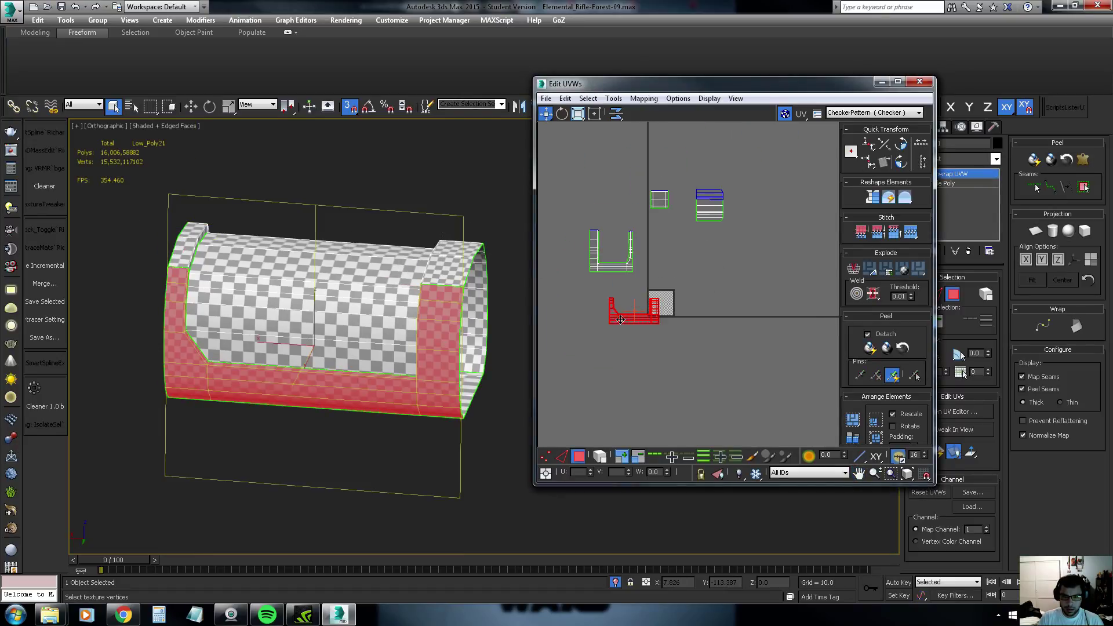
drag(619, 313, 607, 213)
Mirror the shell vertically and move it down beside the other shells
scroll(598, 226, up, 3)
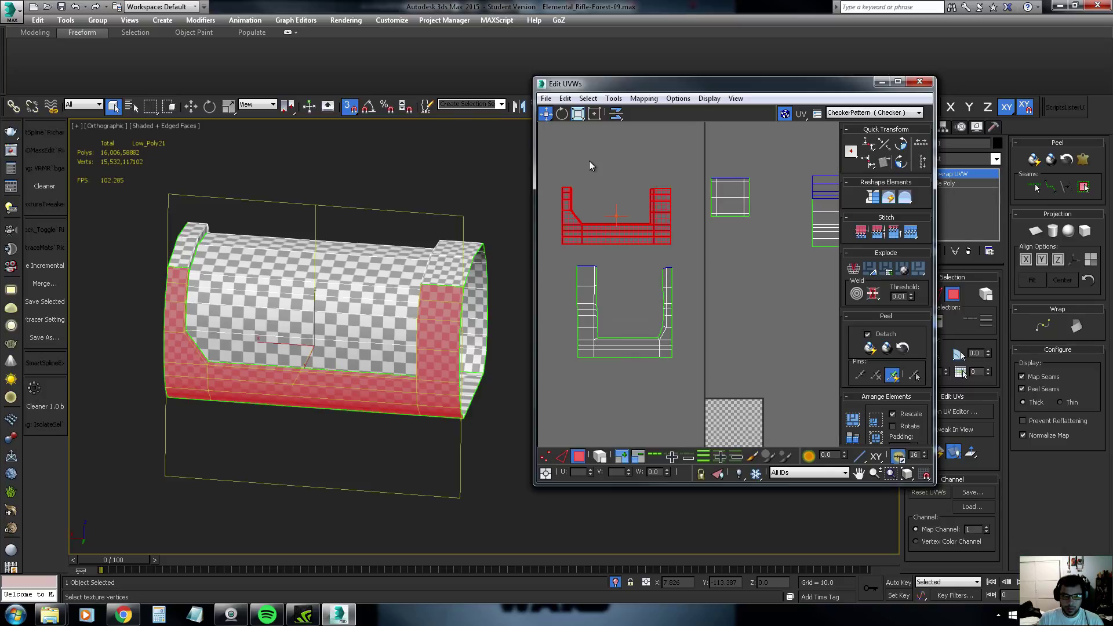
click(616, 113)
drag(610, 199, 620, 210)
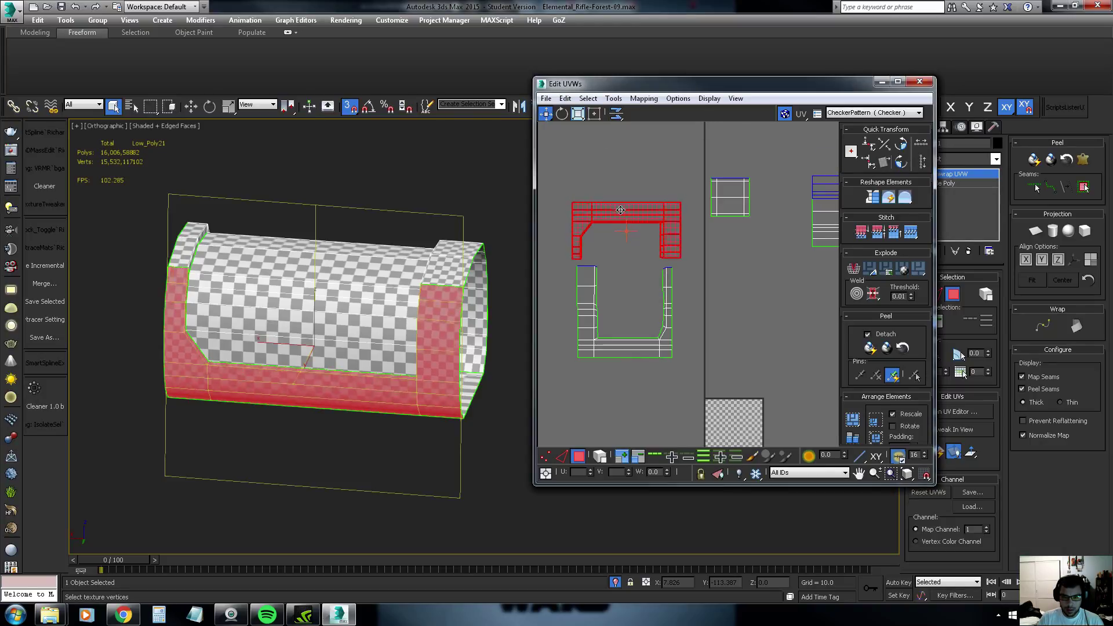
scroll(656, 227, up, 2)
key(1)
drag(661, 255, 701, 265)
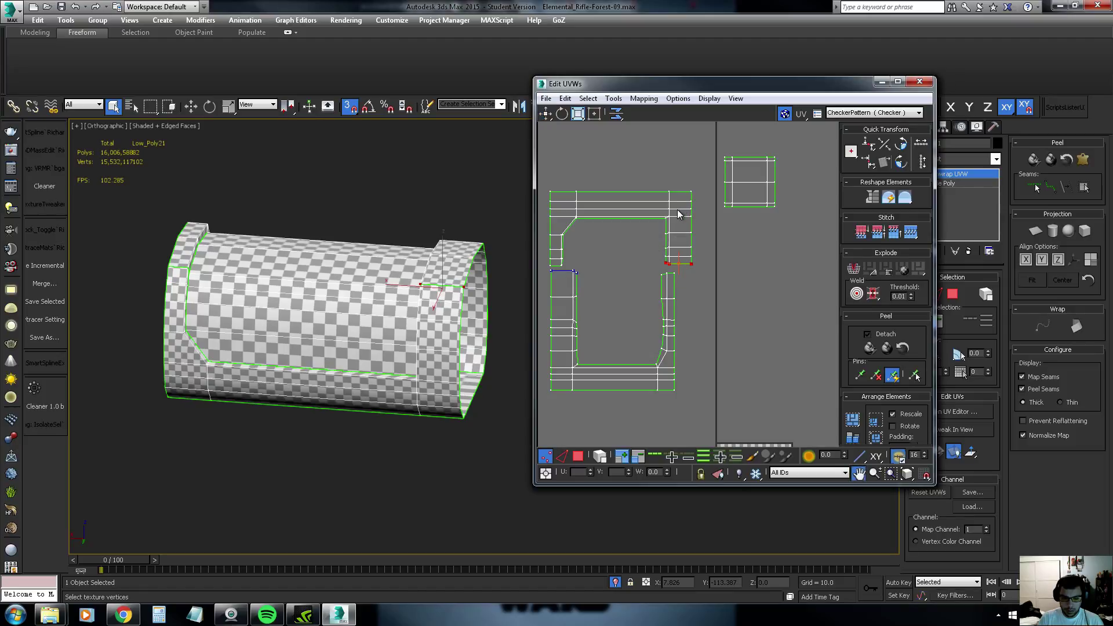
Mirror the upper UV shell horizontally to line up its bevelled corner
key(3)
mouse_move(616, 113)
mouse_down()
mouse_move(617, 144)
mouse_move(621, 87)
mouse_up()
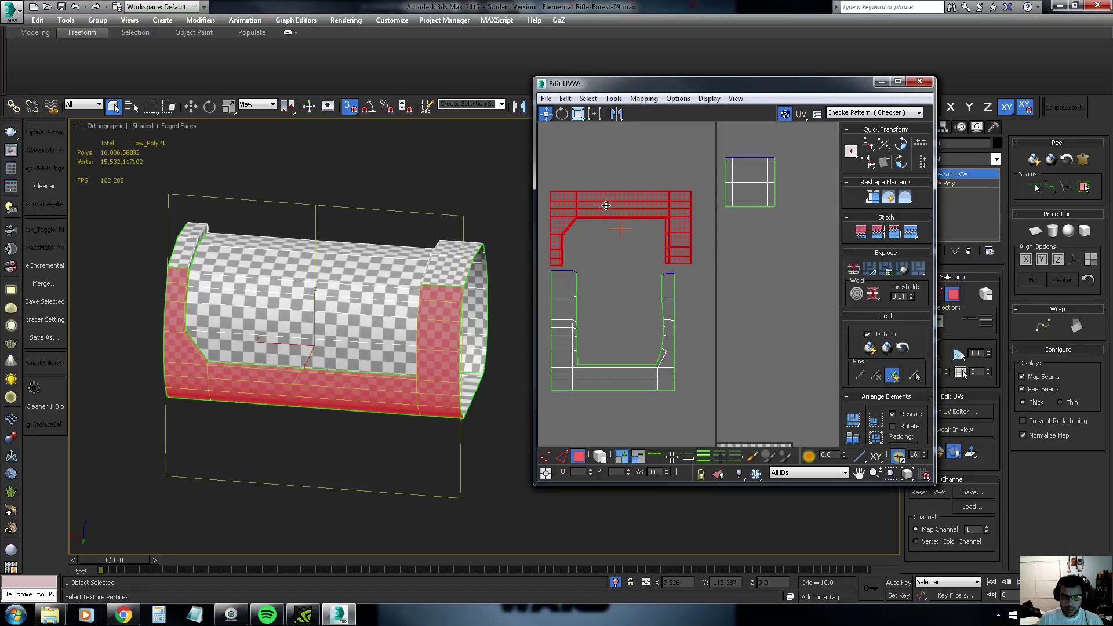
key(1)
drag(551, 273, 552, 271)
scroll(581, 270, up, 1)
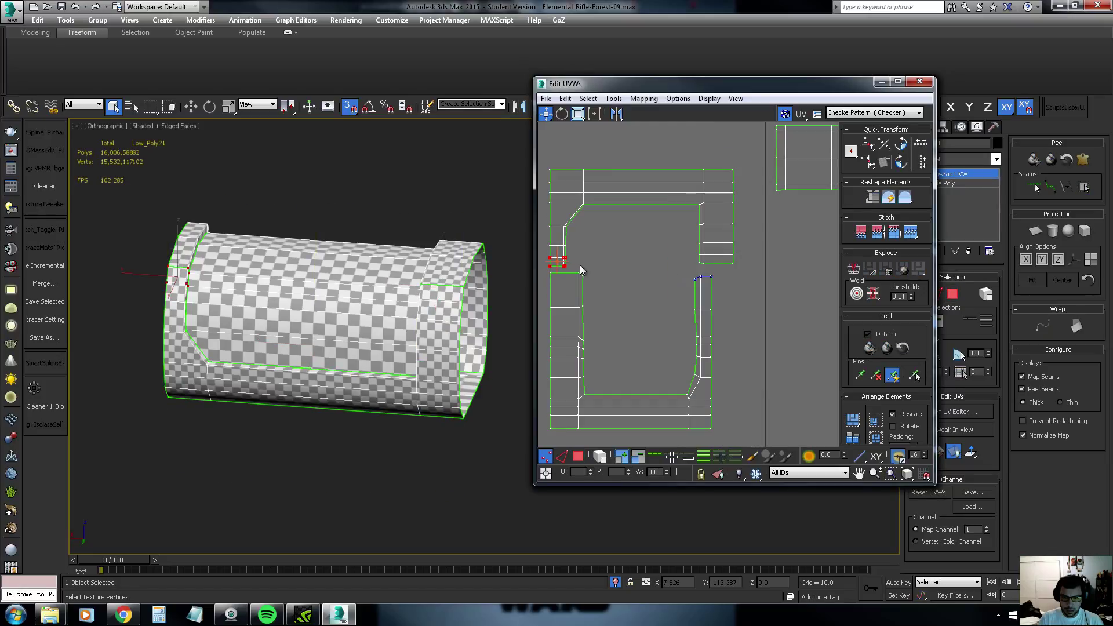
scroll(615, 242, down, 1)
key(3)
click(636, 193)
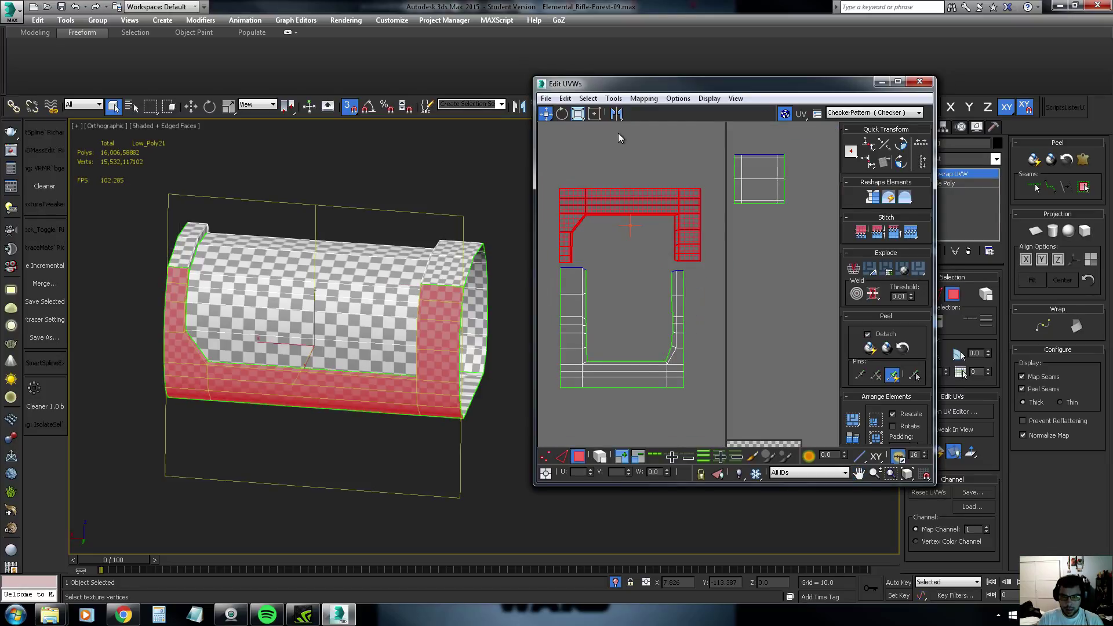
click(616, 113)
key(1)
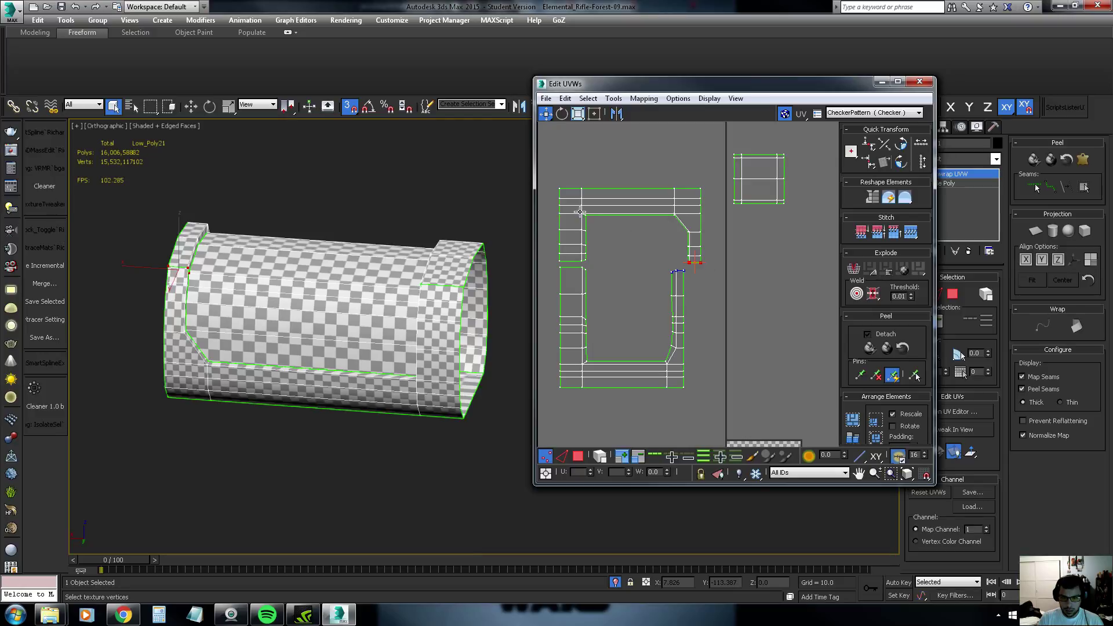
Nudge the upper UV shell down slightly toward the right-hand strip
drag(693, 248, 703, 265)
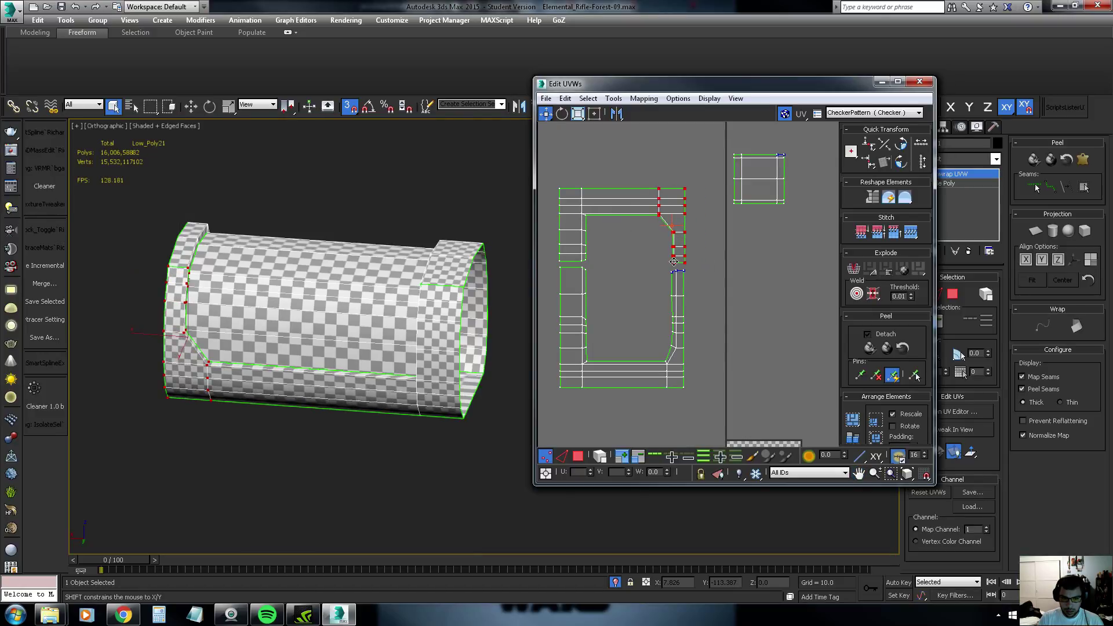
alt+middle_drag(325, 261, 353, 262)
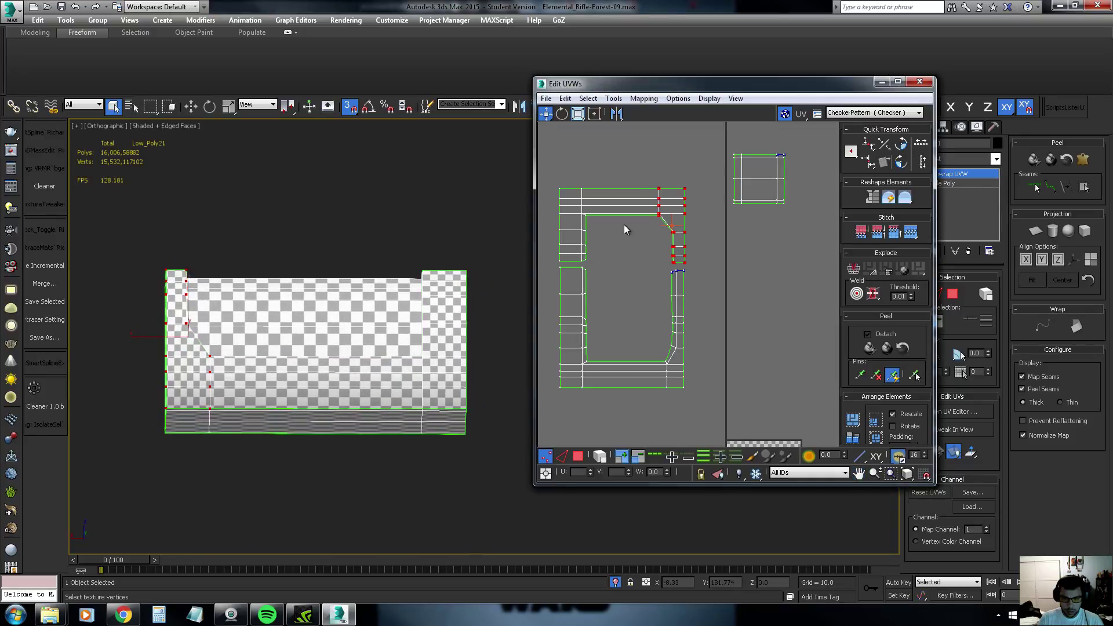
scroll(654, 262, up, 2)
click(578, 457)
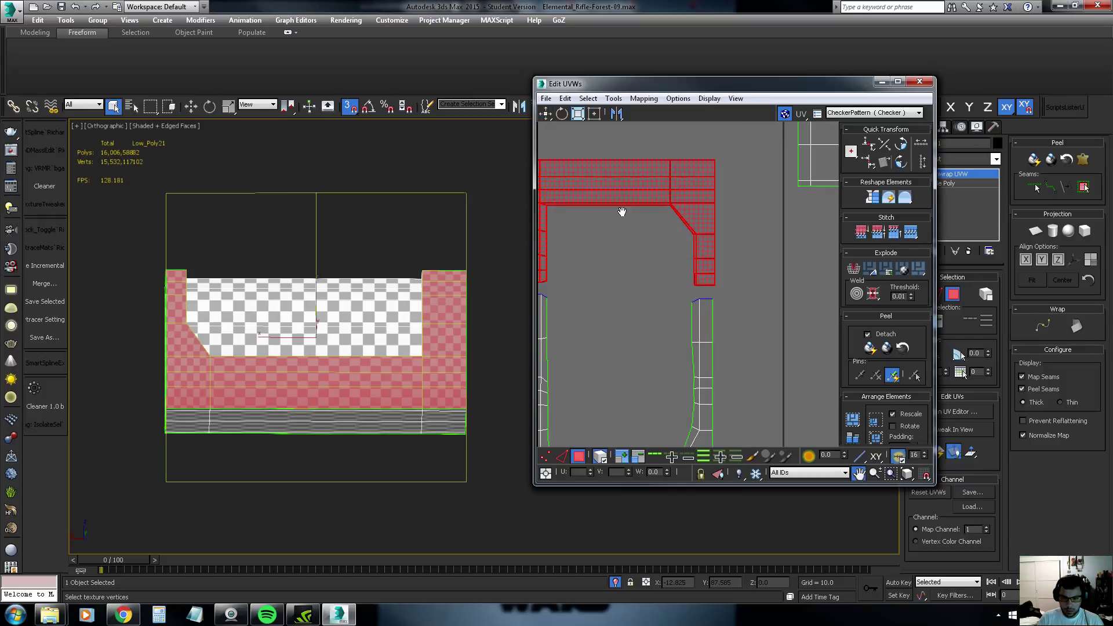
middle_drag(621, 211, 720, 222)
drag(684, 212, 685, 223)
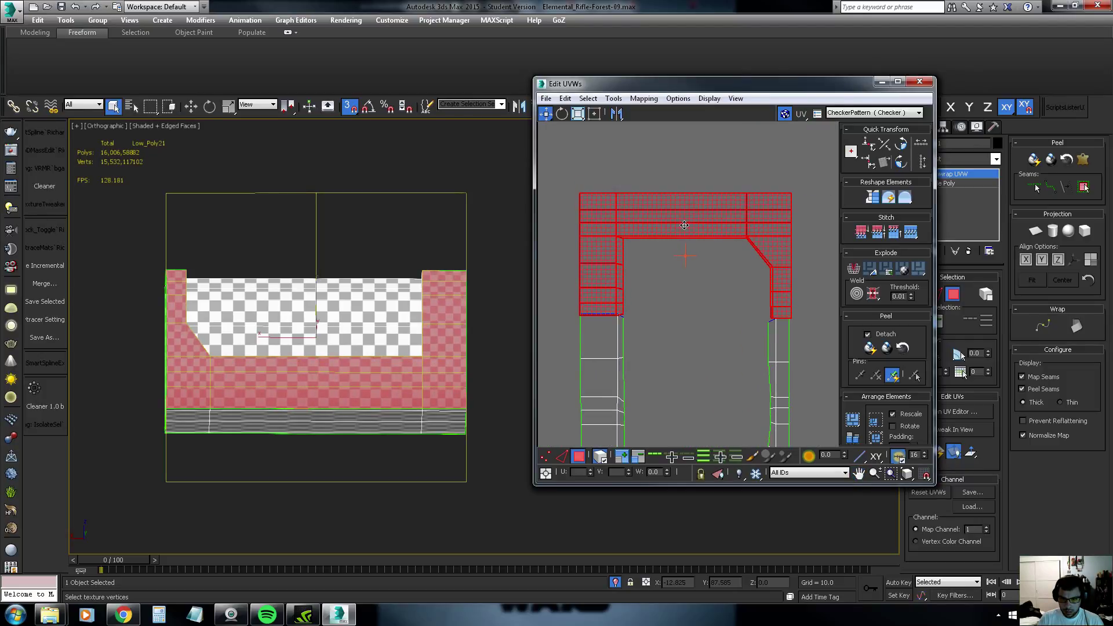
scroll(699, 241, up, 3)
Stitch the separated vertex pair at the gap between the upper and lower shells
key(1)
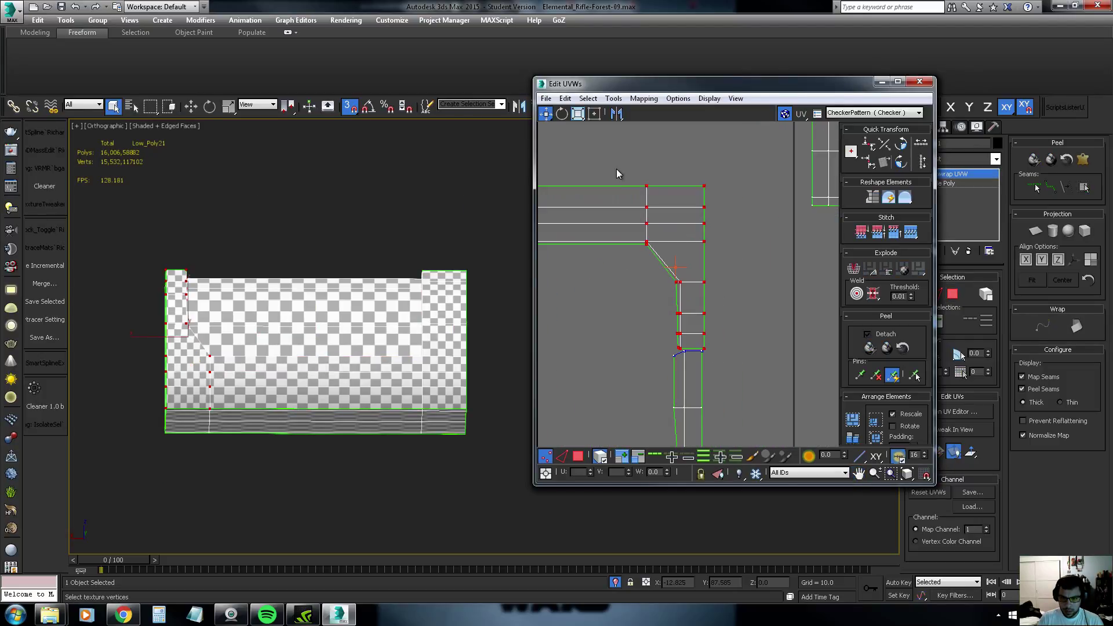
scroll(640, 373, down, 3)
middle_drag(625, 272, 622, 337)
scroll(622, 322, down, 2)
scroll(720, 344, up, 4)
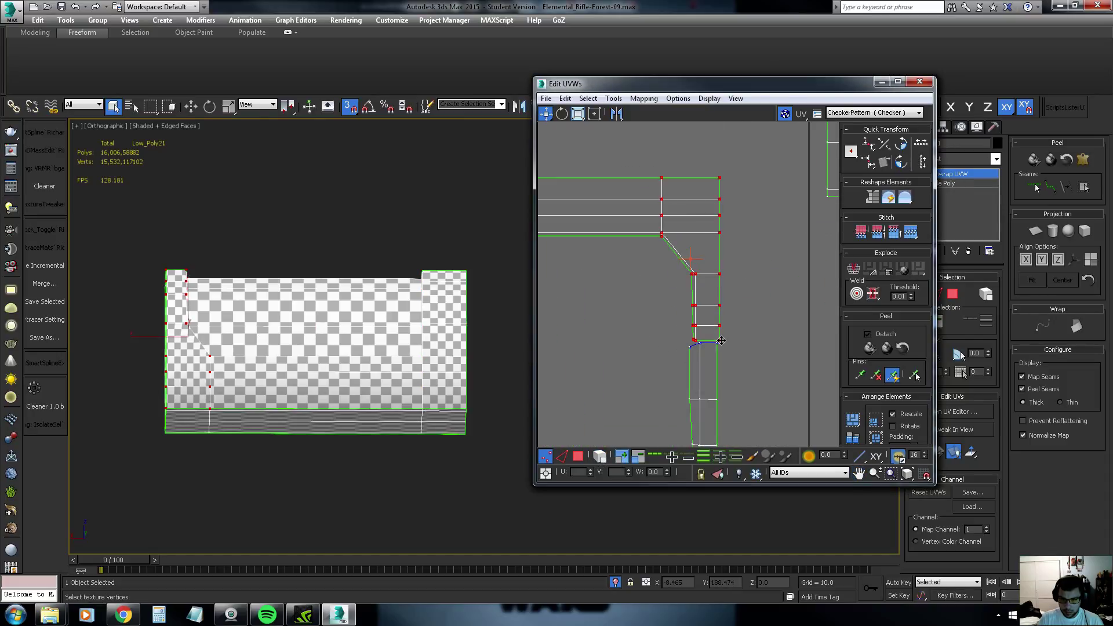
drag(719, 343, 720, 343)
scroll(722, 344, up, 2)
click(722, 345)
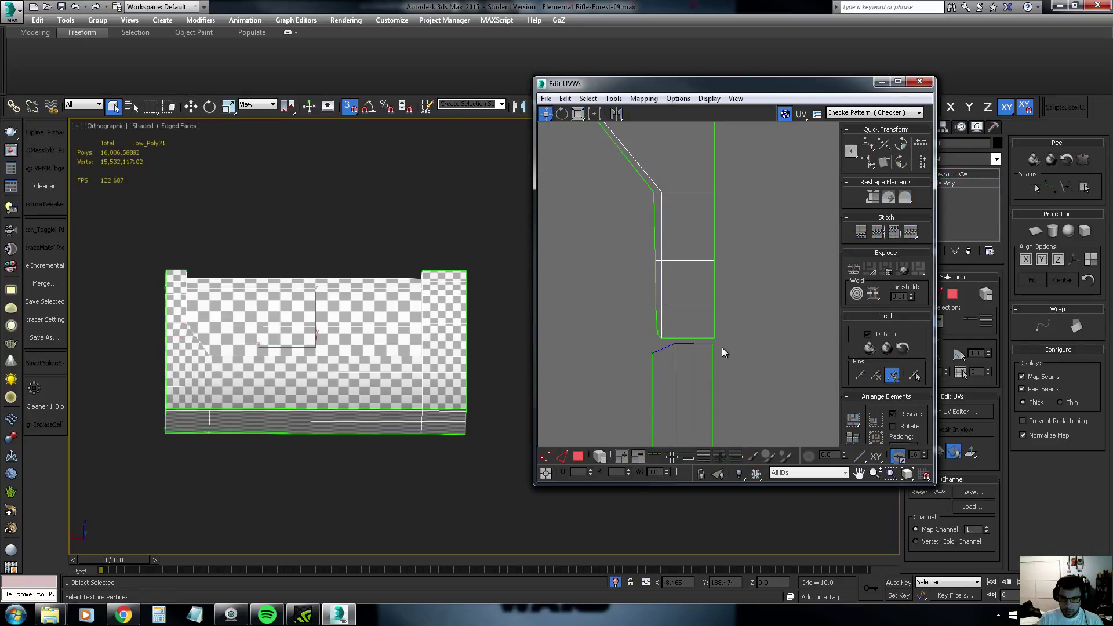
click(720, 335)
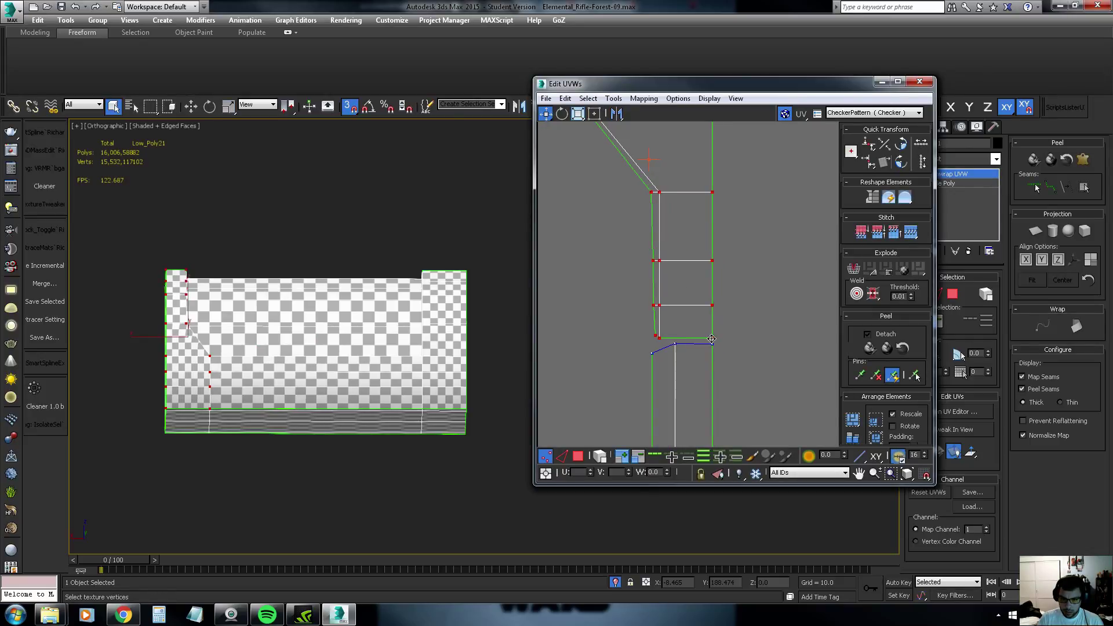
click(712, 343)
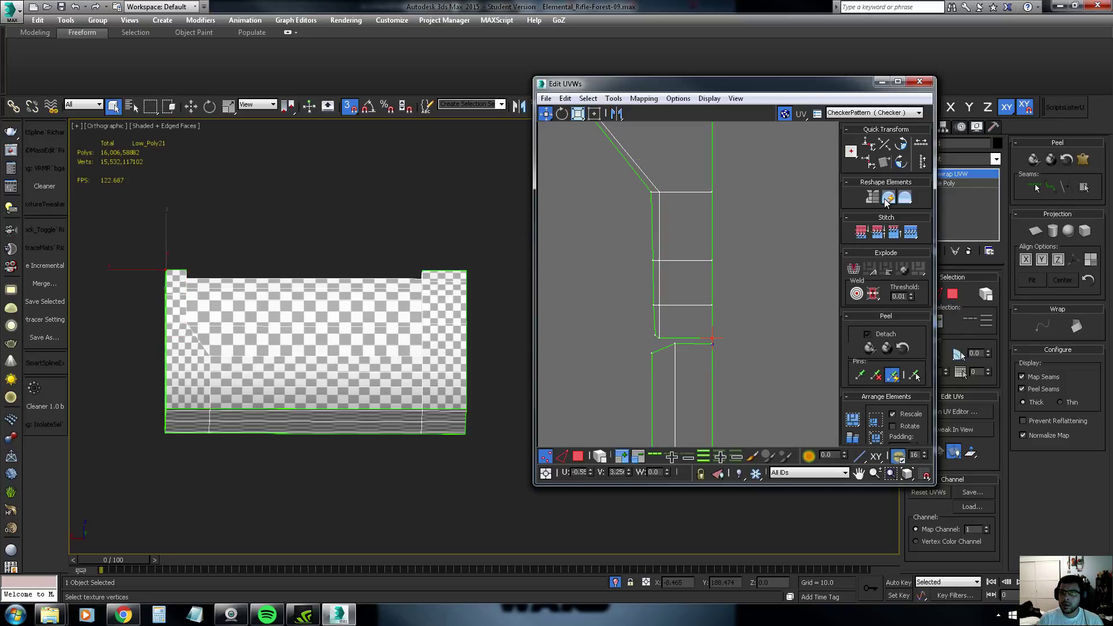
click(866, 237)
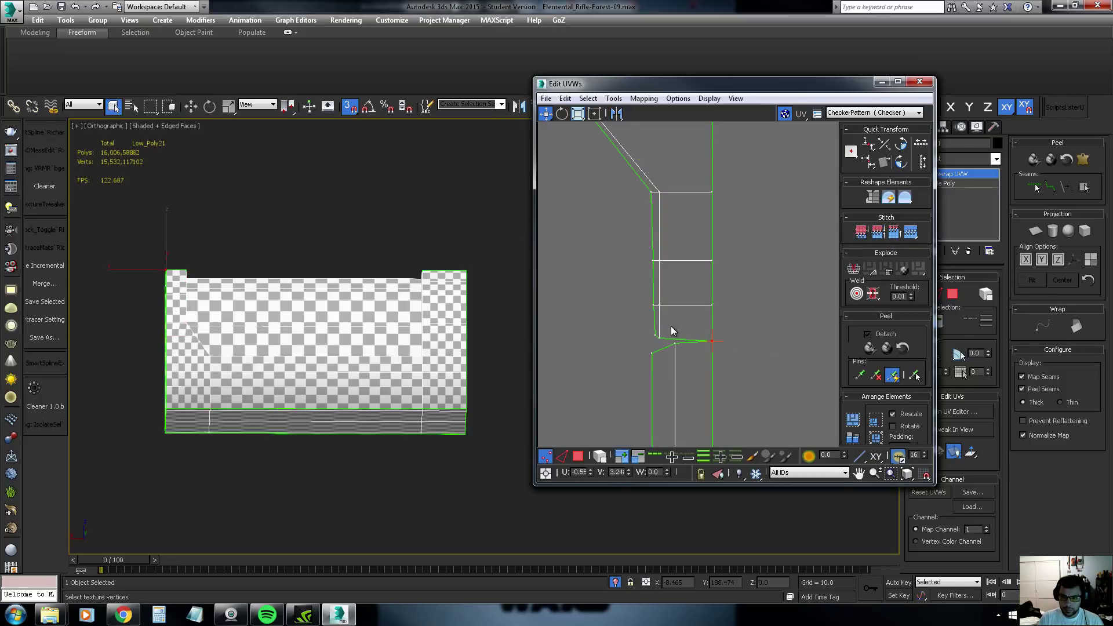
Shift the strip's left column of vertices left and line up the corner vertex
middle_drag(644, 192, 653, 229)
mouse_move(651, 222)
mouse_down()
mouse_move(665, 314)
mouse_move(670, 199)
mouse_up()
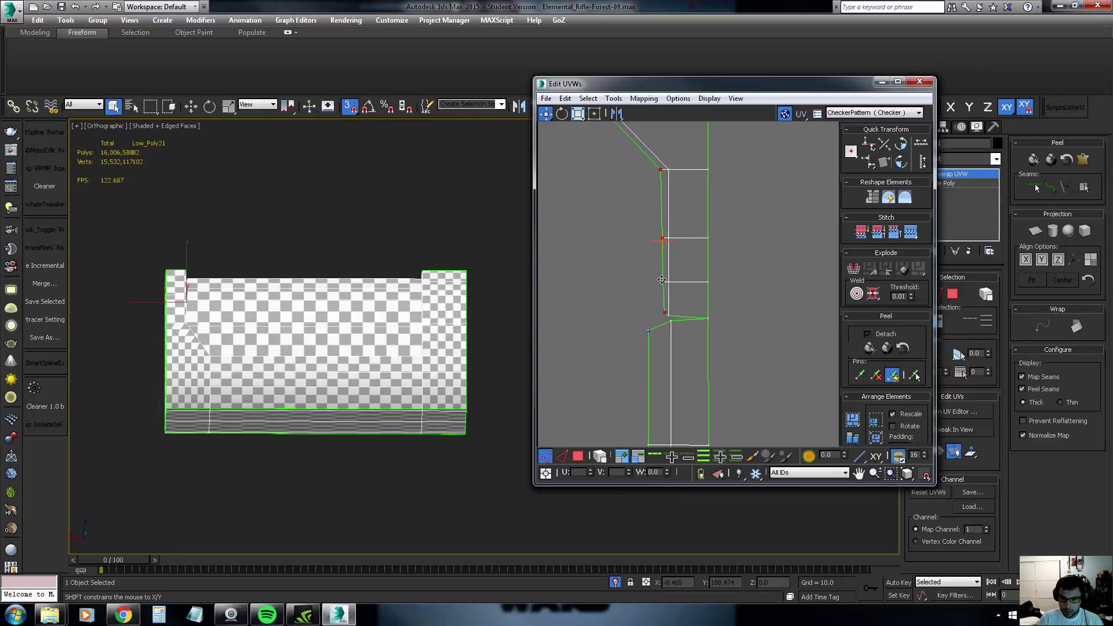
drag(665, 282, 644, 281)
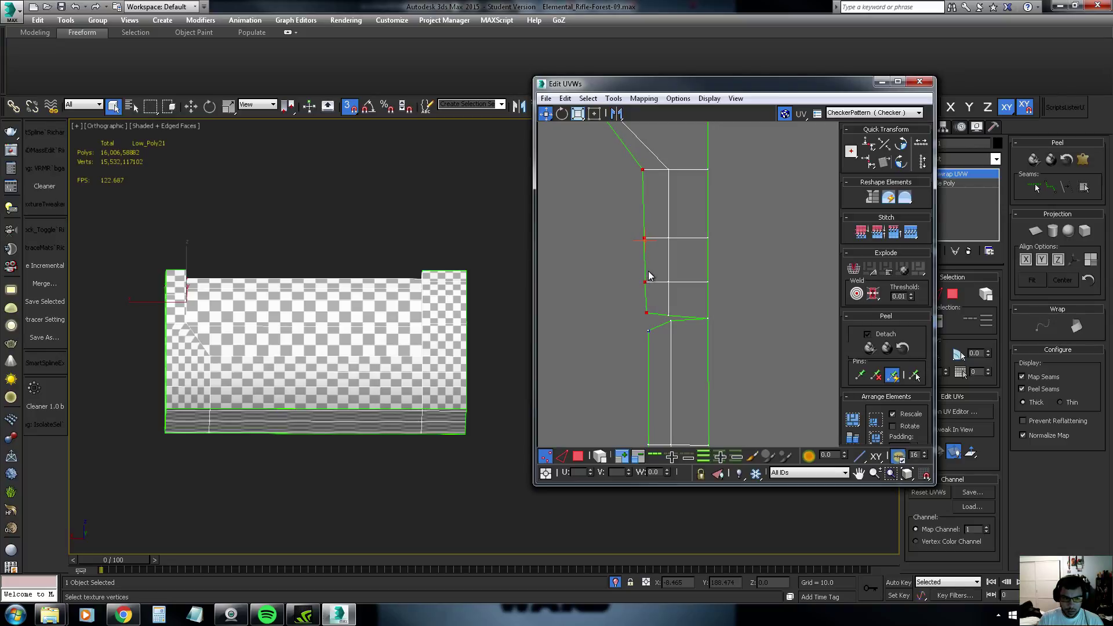
scroll(651, 214, down, 2)
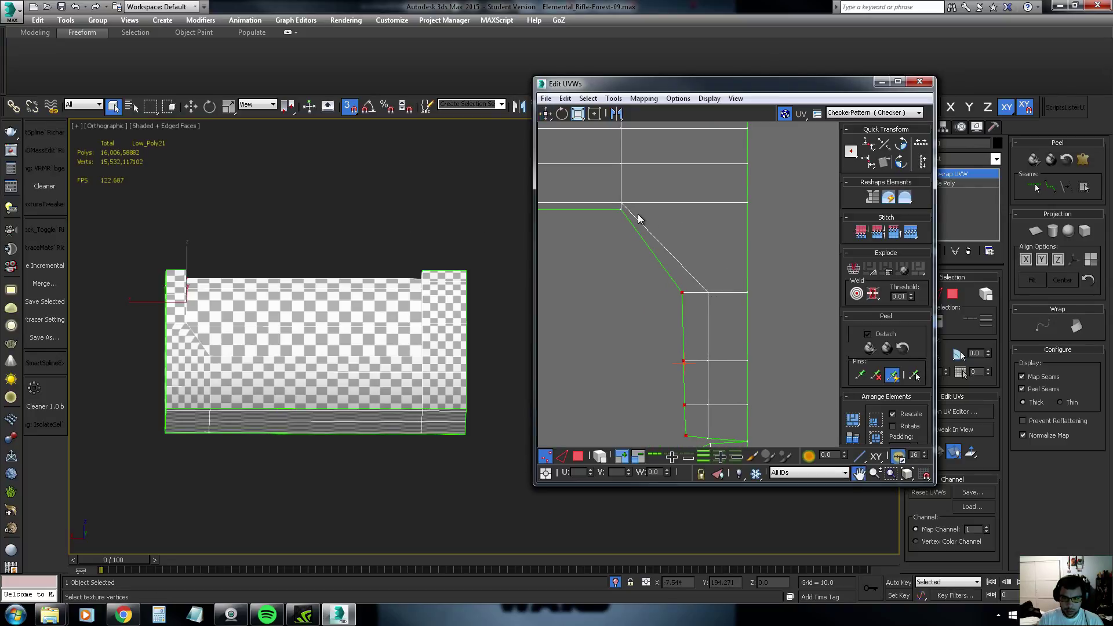
middle_drag(638, 214, 733, 237)
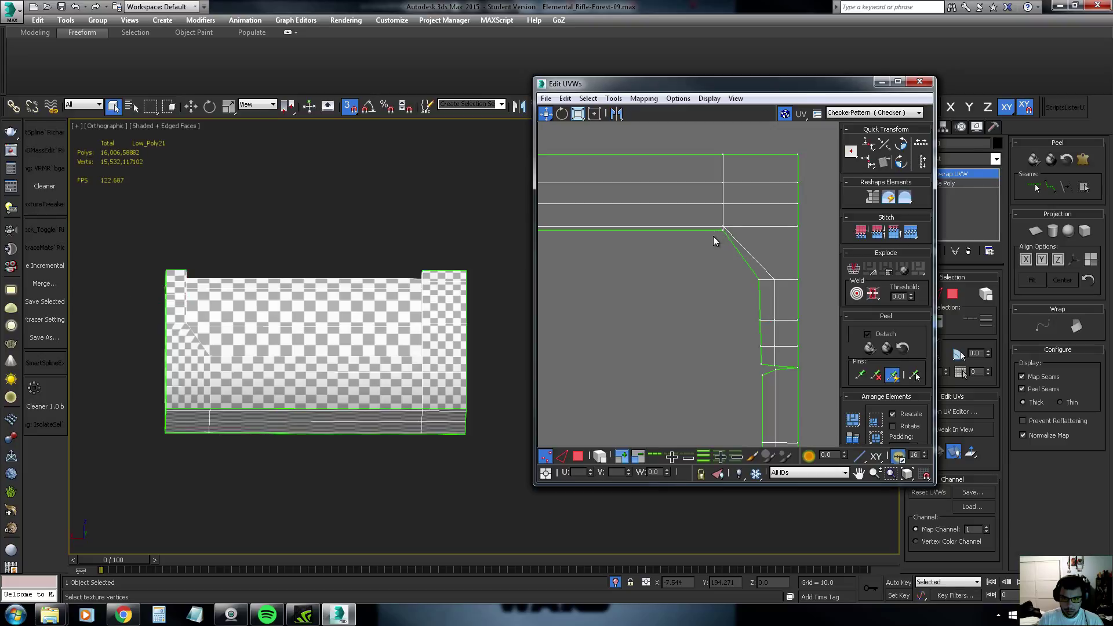
click(724, 229)
scroll(728, 232, up, 3)
drag(712, 223, 720, 224)
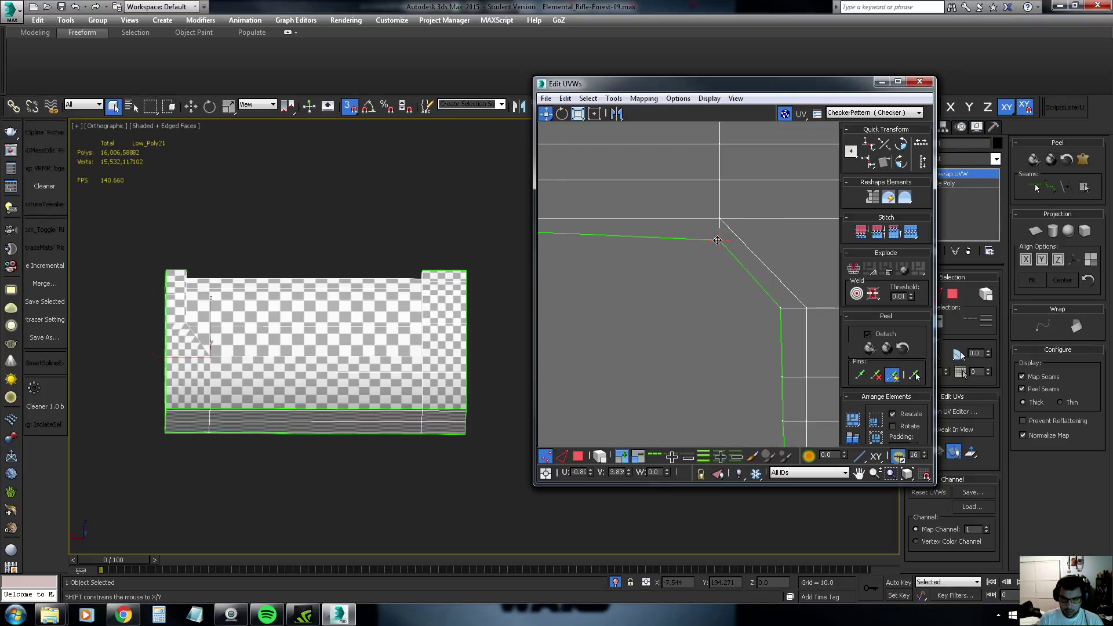
Pull the stray spike vertex back, close the edge gap, and stitch the seam corner
mouse_move(740, 242)
middle_down()
mouse_move(666, 190)
mouse_move(644, 122)
middle_up()
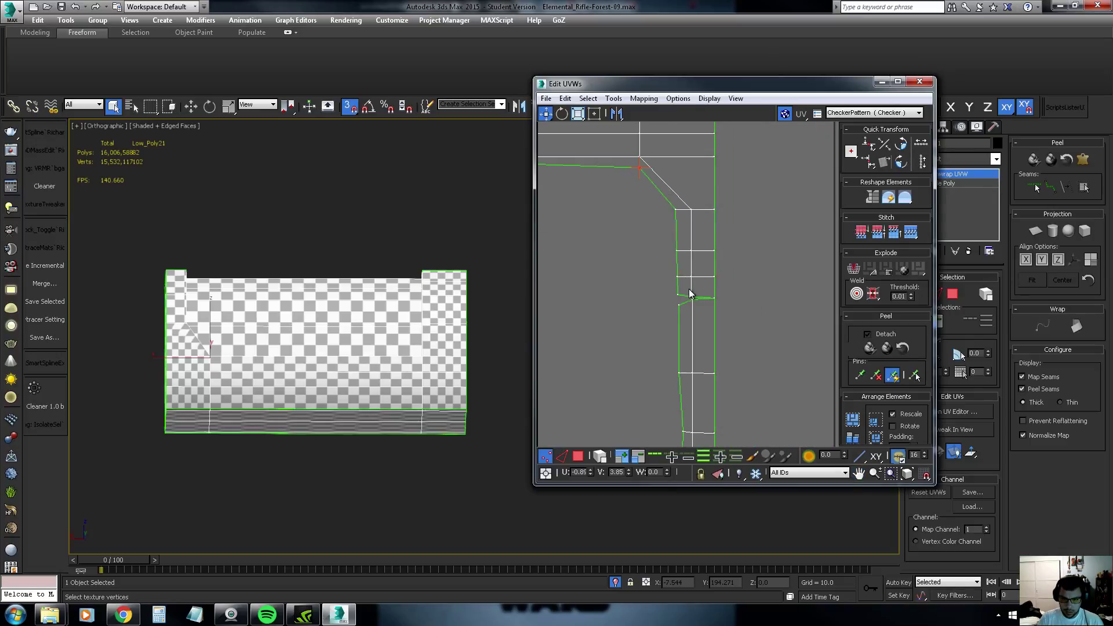
middle_drag(702, 324, 698, 300)
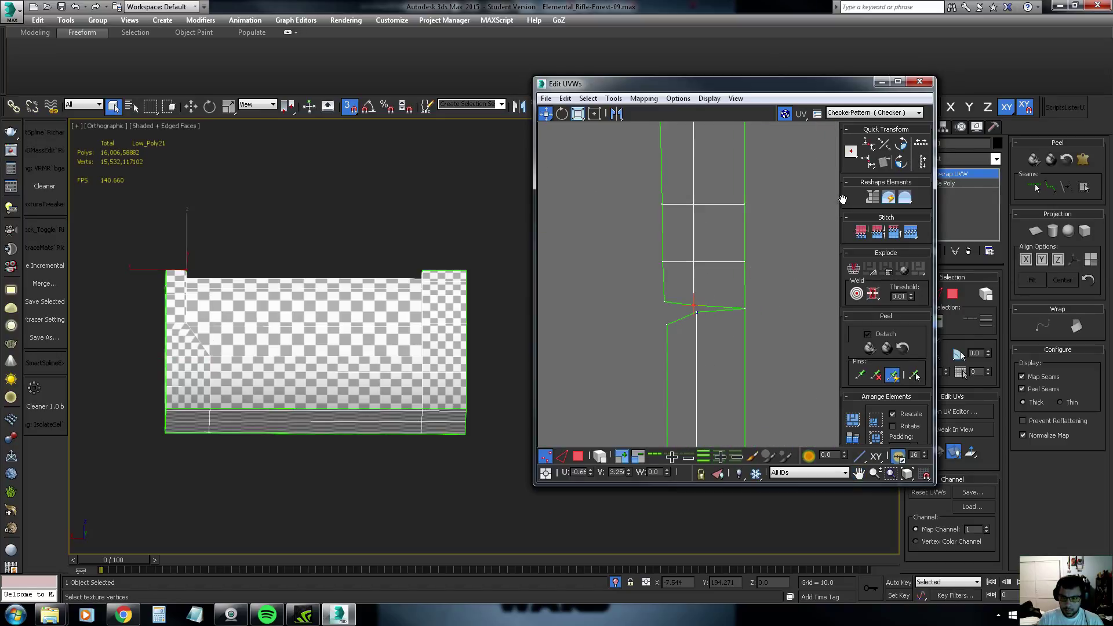
click(878, 232)
click(665, 305)
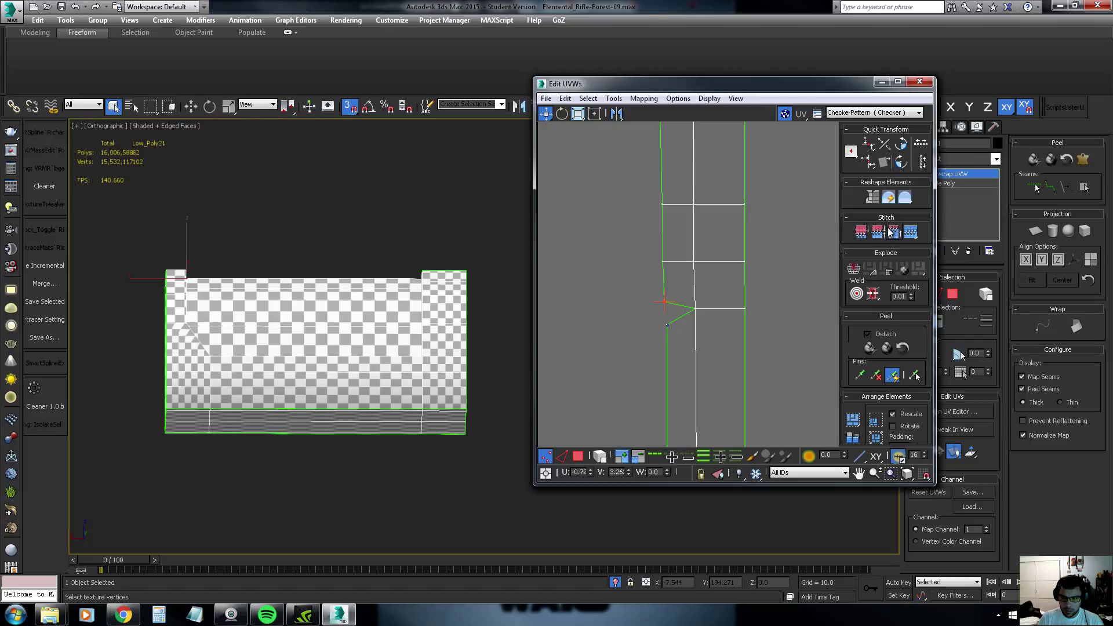
drag(665, 304, 666, 313)
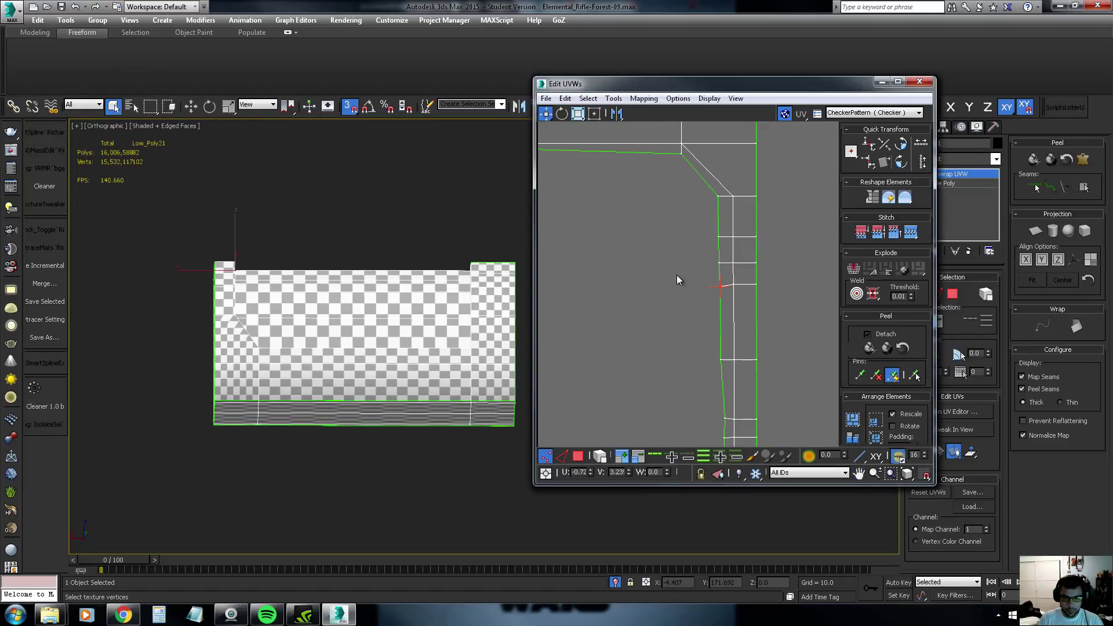
mouse_move(639, 276)
middle_down()
mouse_move(738, 273)
mouse_move(681, 276)
middle_up()
click(792, 279)
ctrl+click(712, 269)
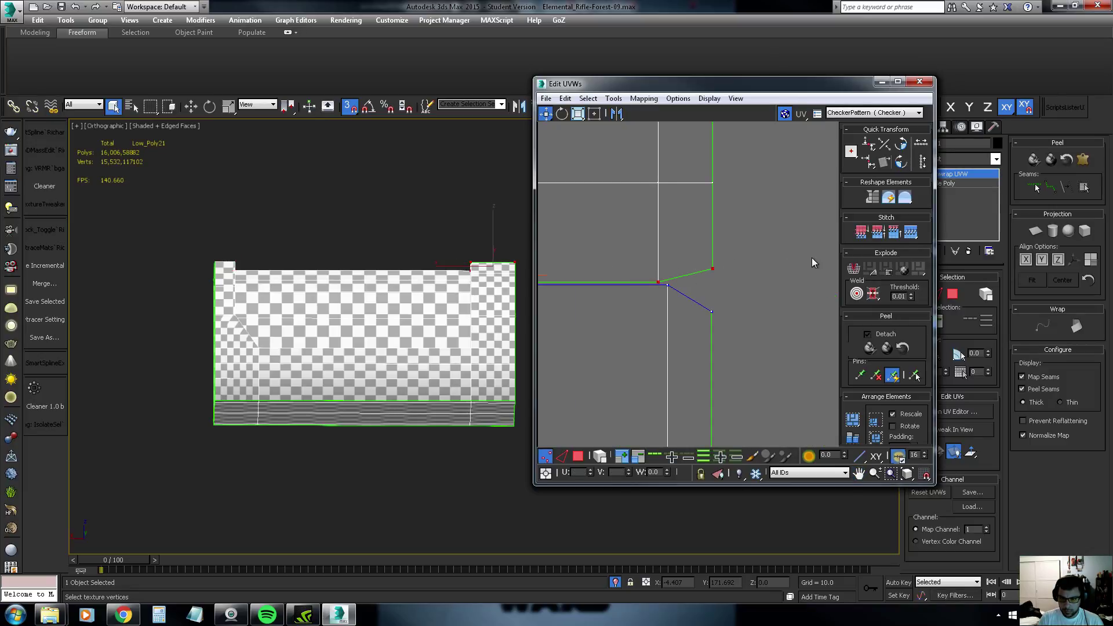
click(874, 231)
Move the inner corner vertex down into line and orbit to check the model
scroll(686, 252, down, 2)
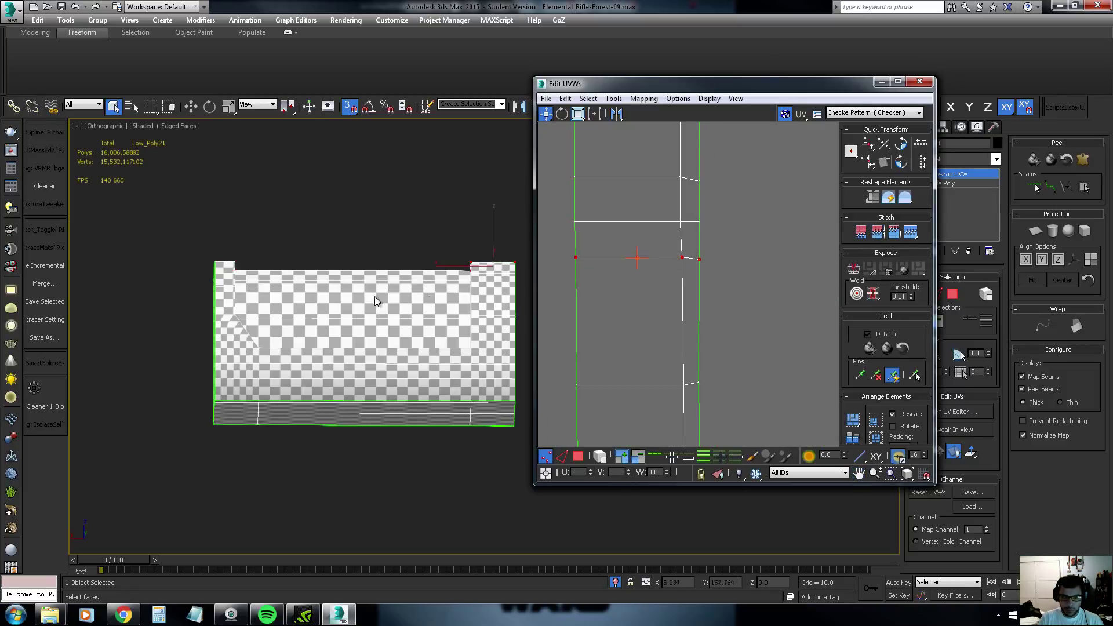
middle_drag(741, 269, 621, 263)
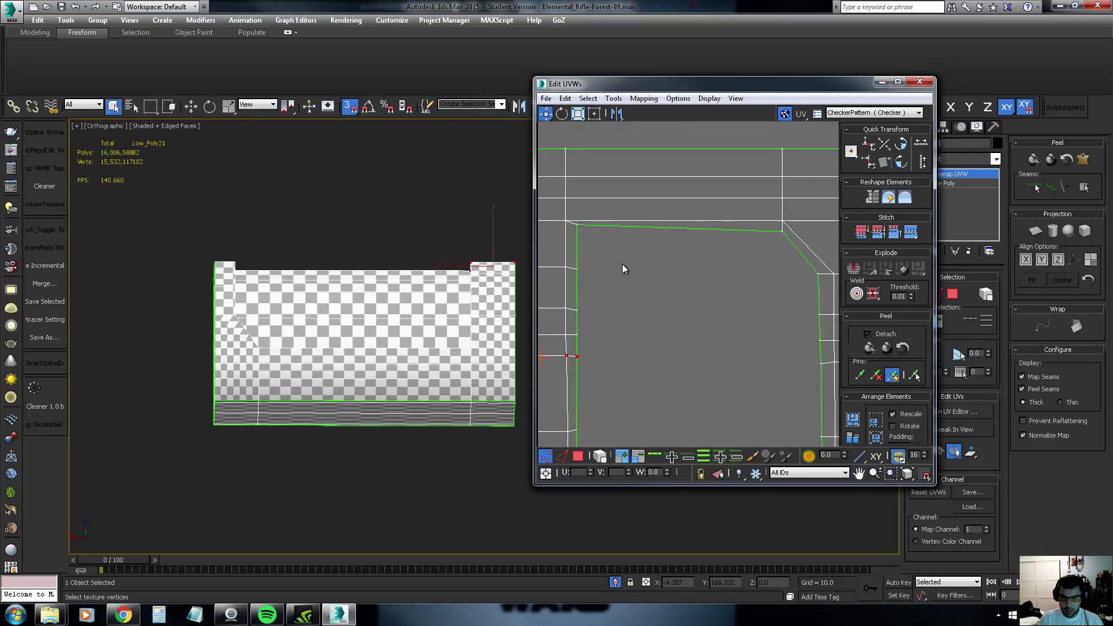
click(578, 226)
drag(578, 226, 579, 231)
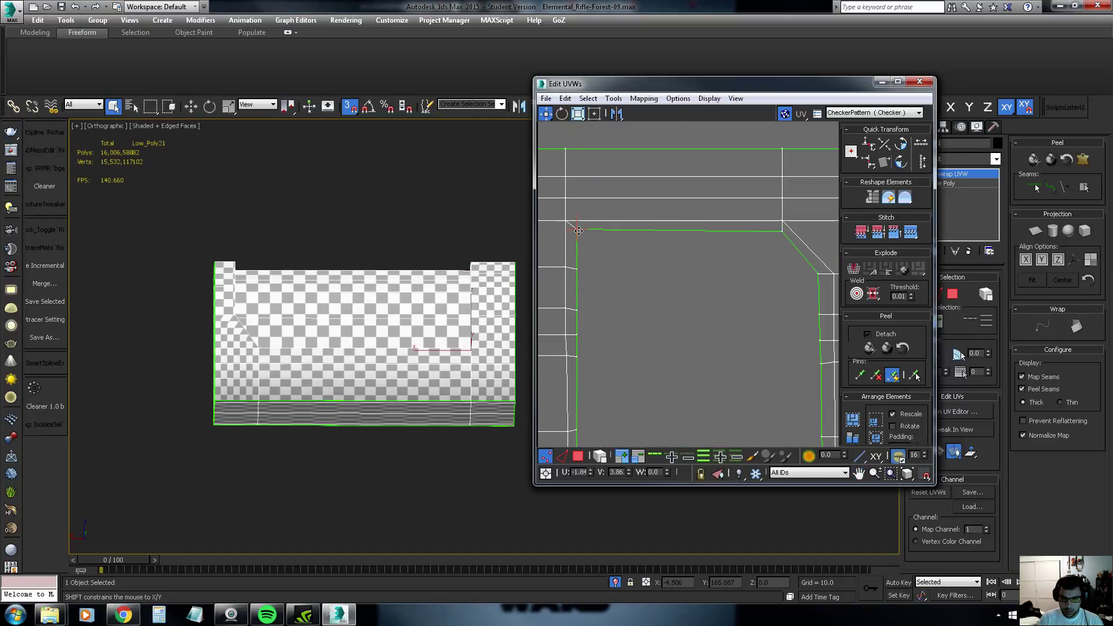
alt+middle_drag(369, 290, 272, 295)
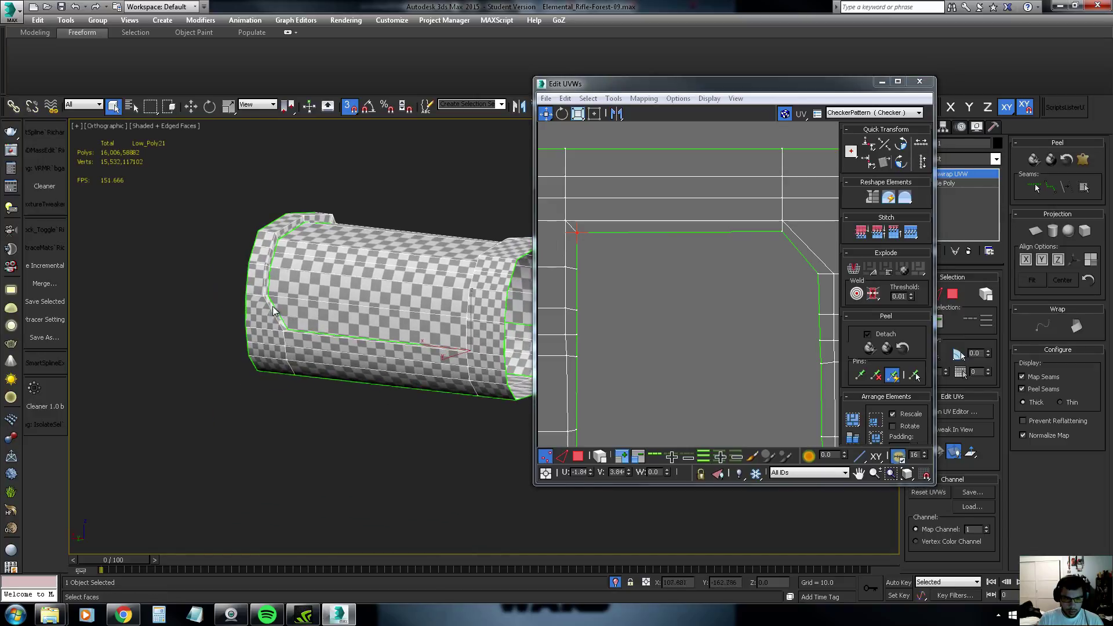
Shift the bend vertex and the next strip vertex left to straighten the checkers
scroll(264, 295, up, 4)
middle_drag(731, 298, 672, 307)
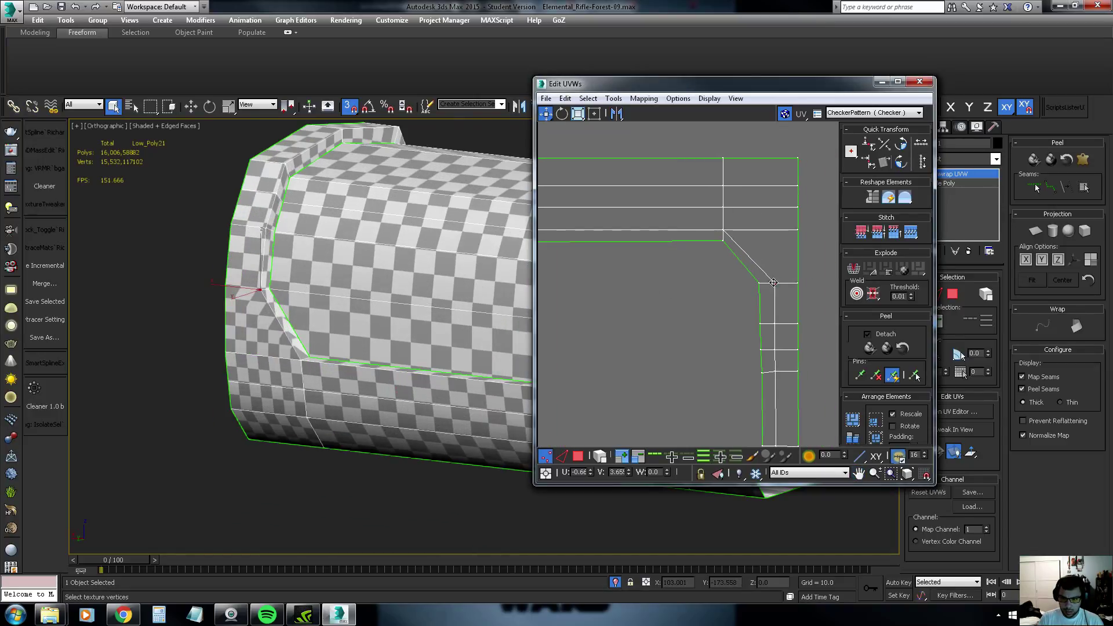
drag(776, 282, 769, 283)
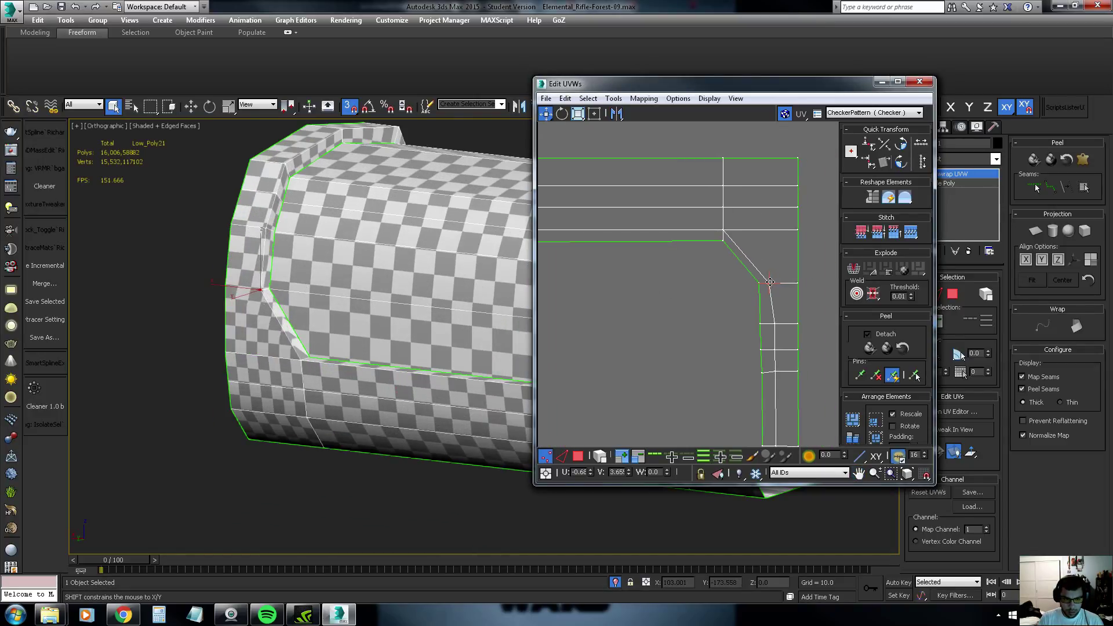
alt+middle_drag(311, 300, 327, 317)
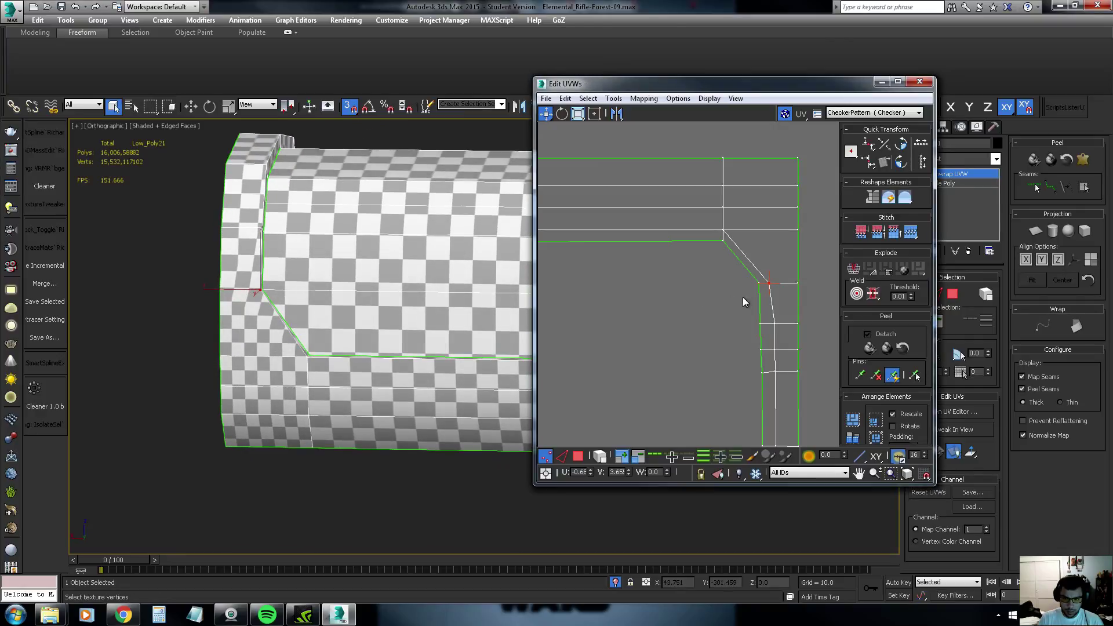
drag(767, 283, 757, 284)
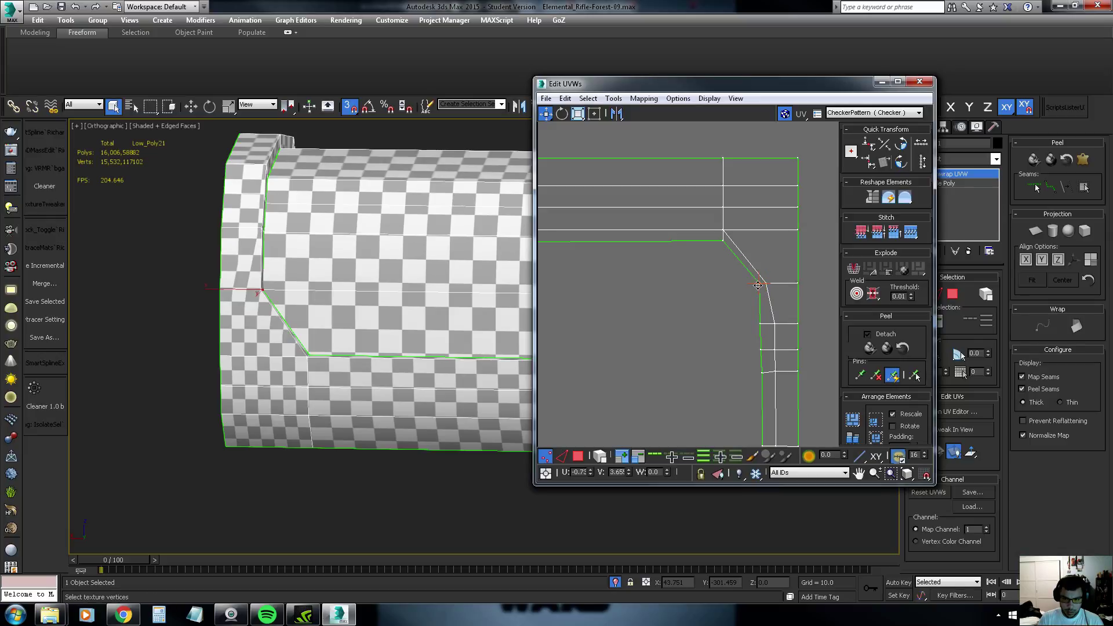
click(775, 325)
drag(775, 325, 769, 324)
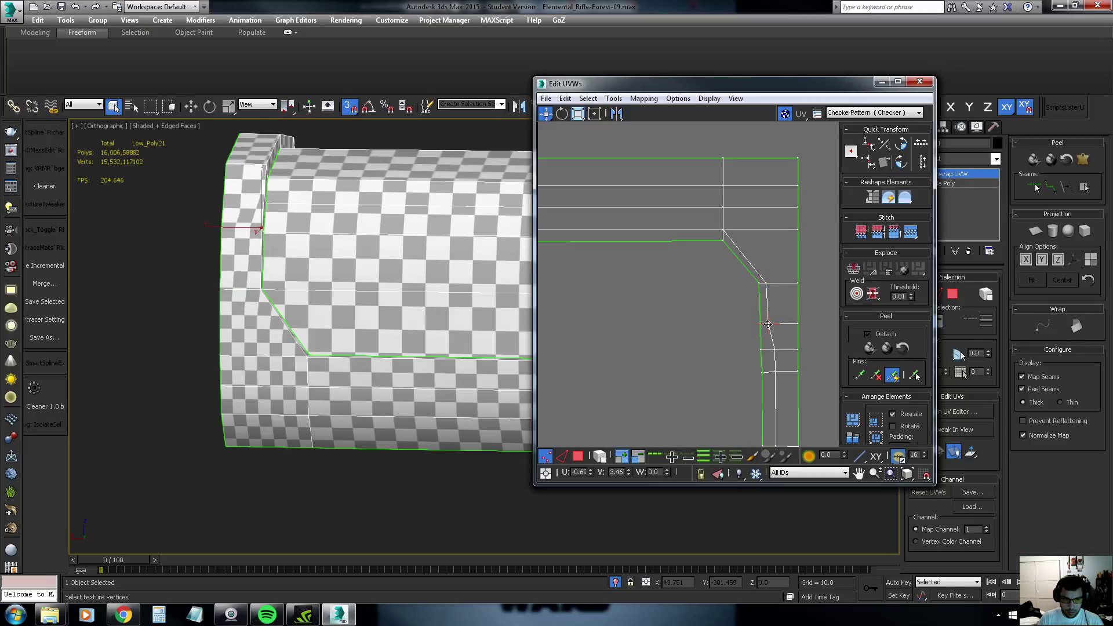
Nudge the next two vertices down the strip slightly right
click(762, 350)
drag(762, 350, 767, 350)
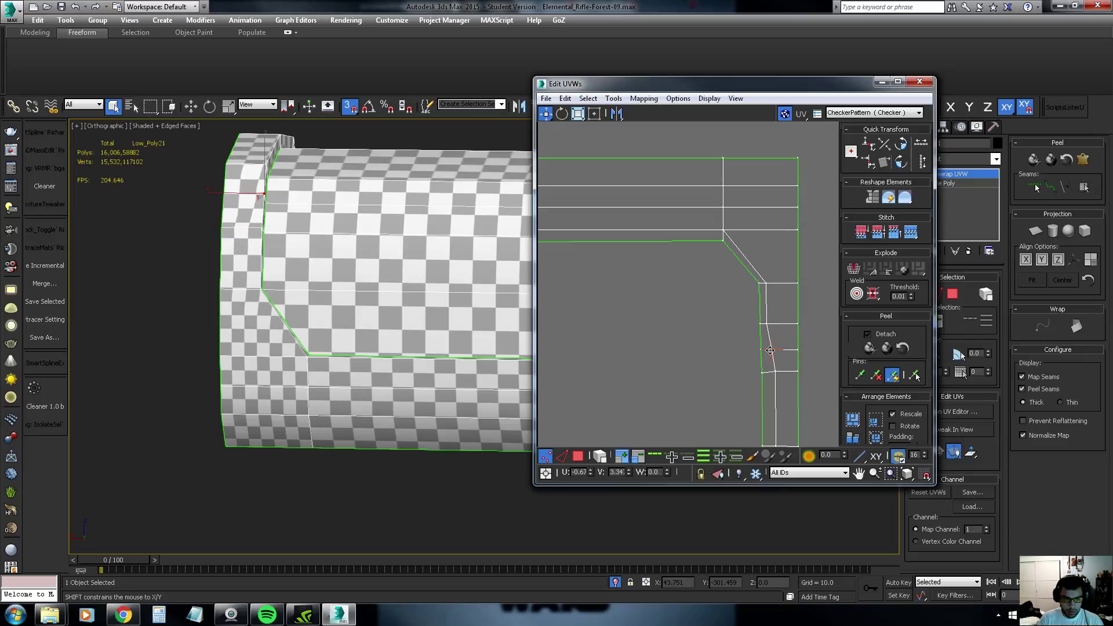
scroll(360, 219, up, 2)
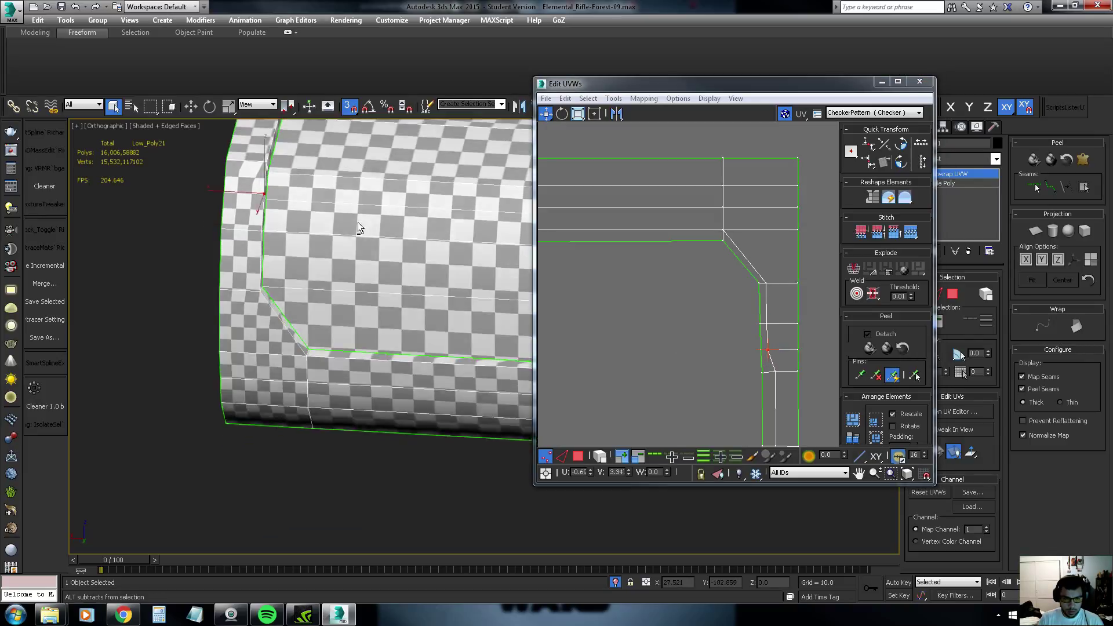
scroll(360, 219, up, 3)
click(764, 372)
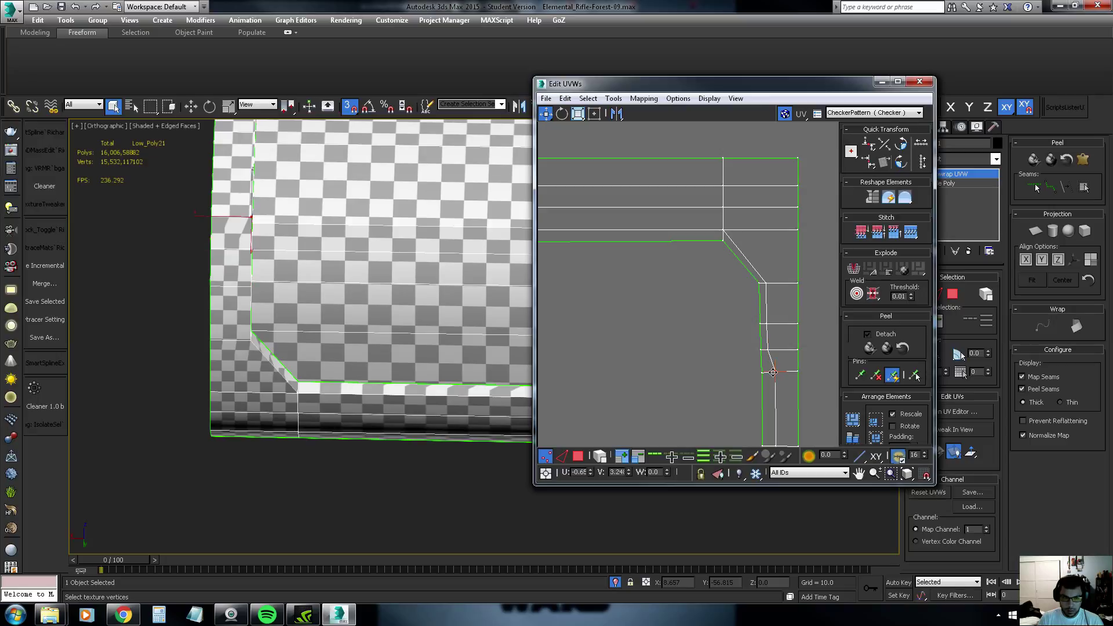
drag(763, 372, 768, 372)
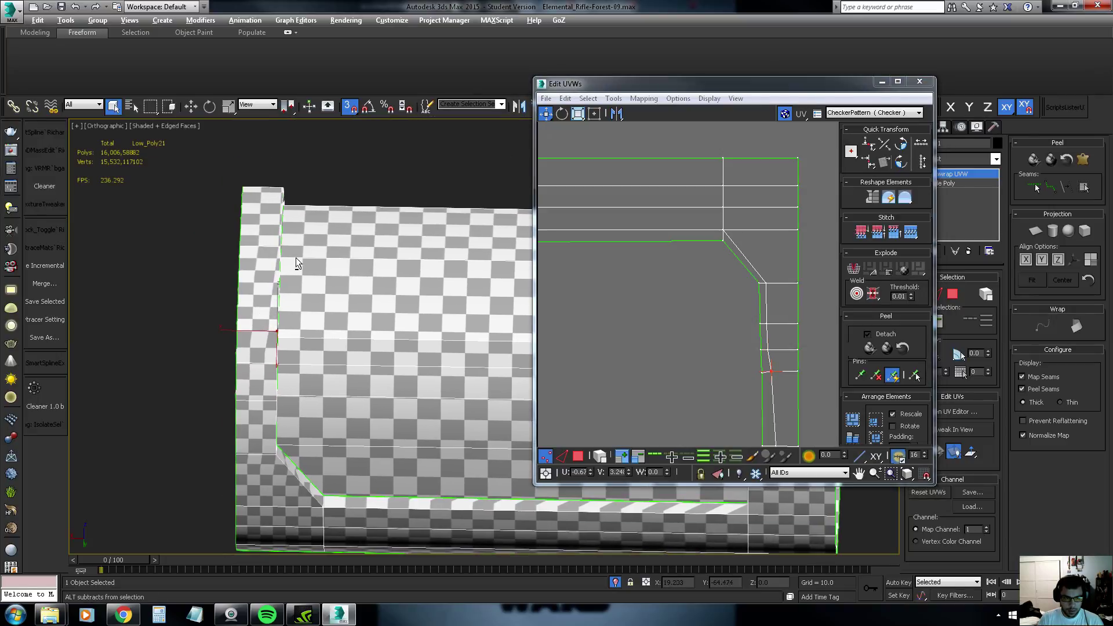
Nudge another strip vertex right and orbit to check the seam's checker pattern
alt+middle_drag(348, 290, 314, 249)
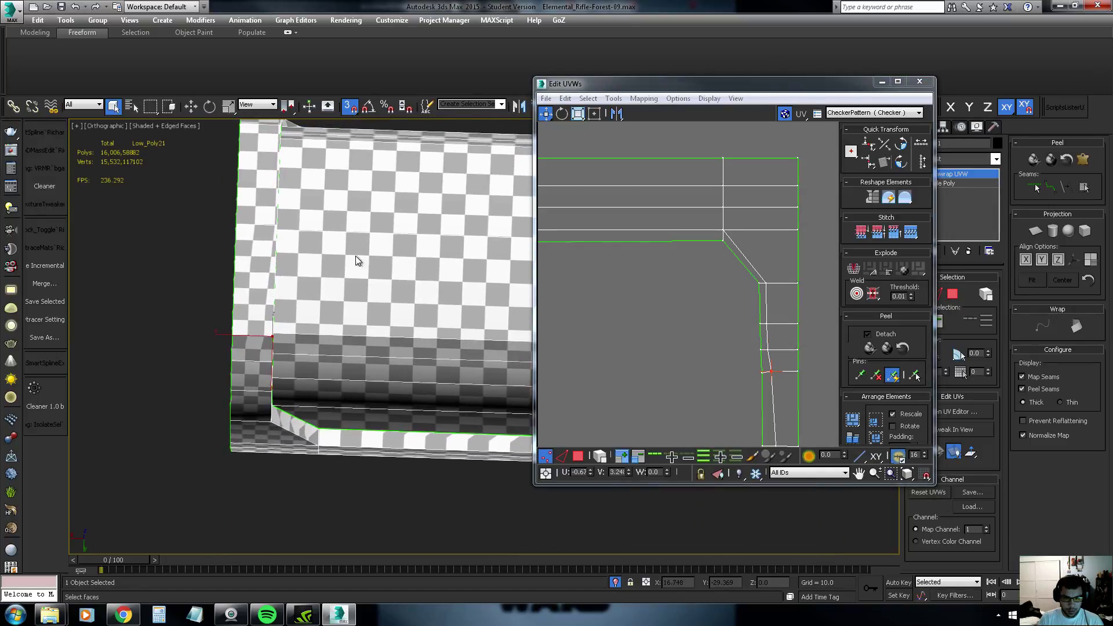
middle_drag(745, 372, 671, 241)
drag(690, 318, 693, 317)
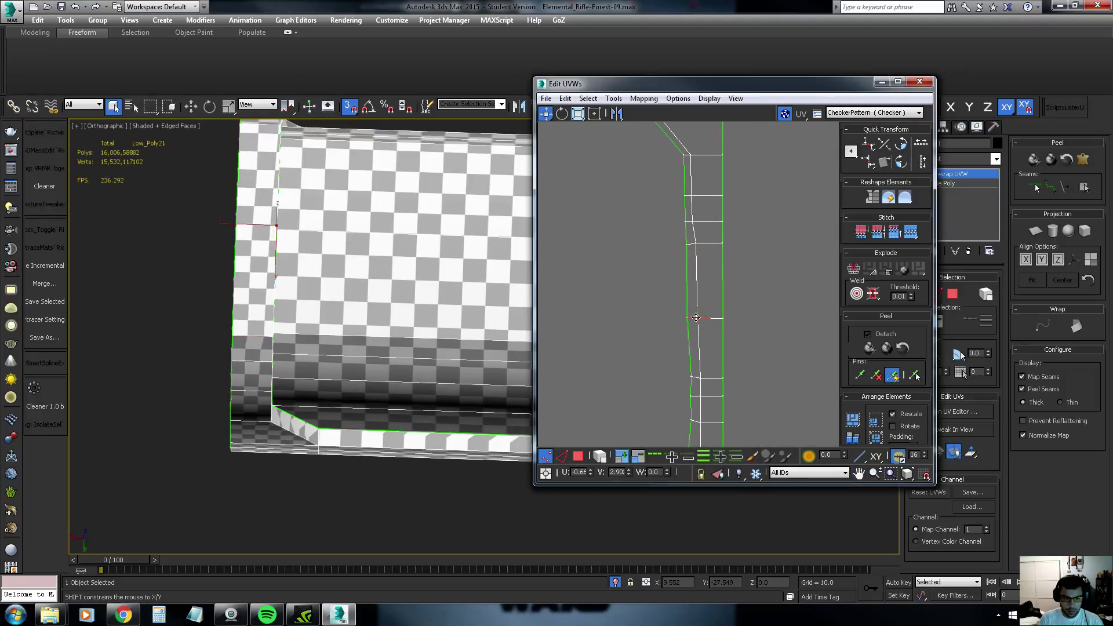
middle_drag(708, 341, 696, 287)
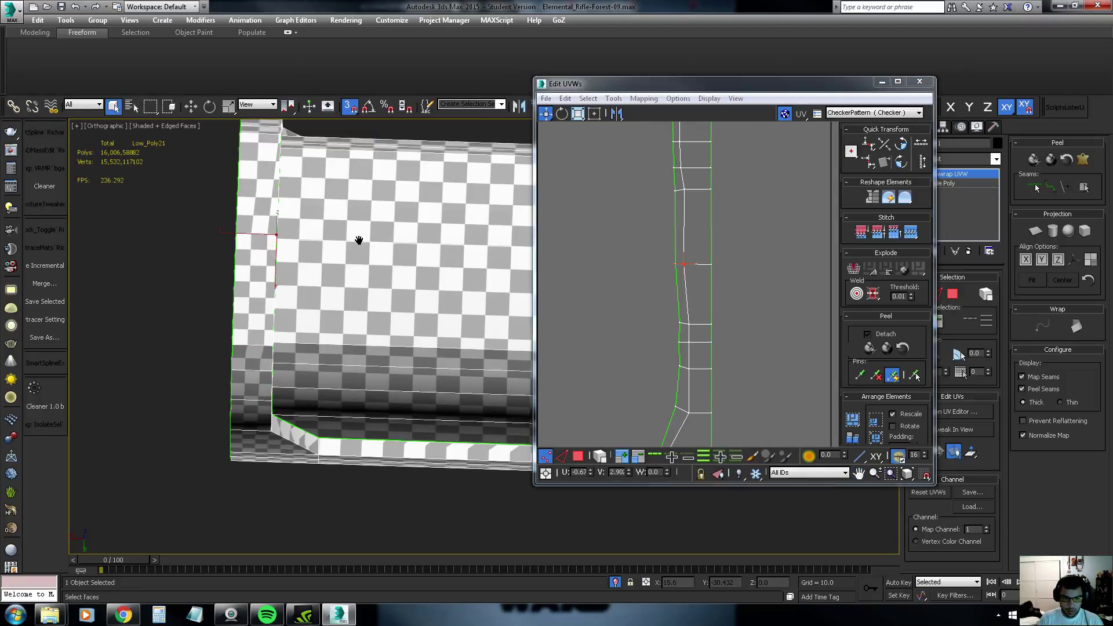
mouse_move(360, 241)
alt+middle_down()
mouse_move(386, 284)
mouse_move(496, 266)
mouse_move(454, 242)
mouse_move(465, 207)
mouse_move(430, 212)
mouse_move(376, 293)
alt+middle_up()
scroll(376, 292, down, 2)
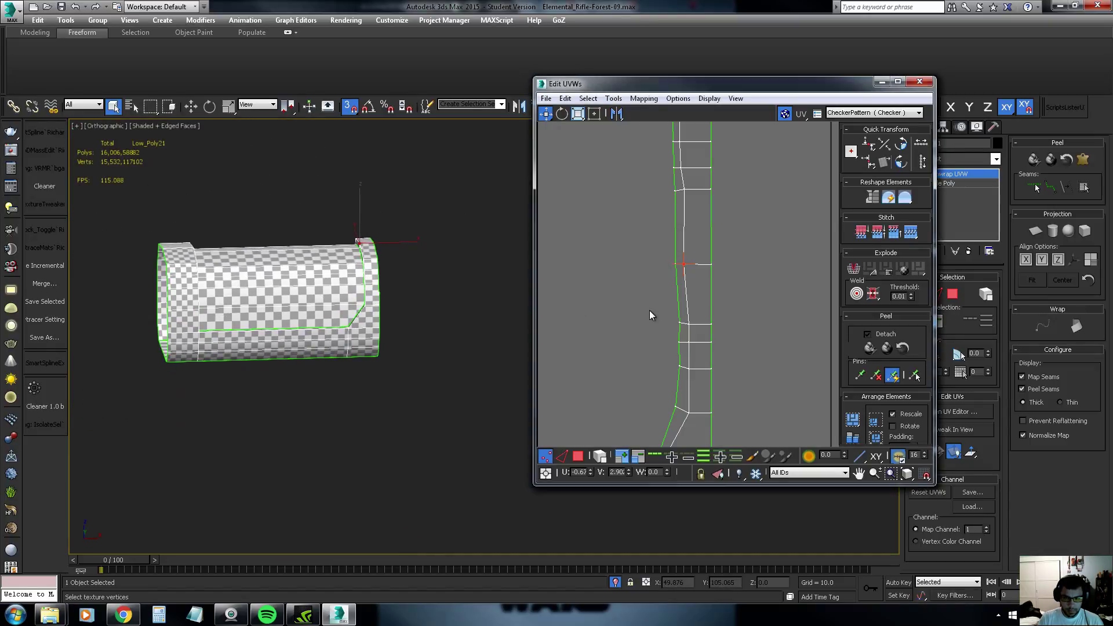
scroll(651, 311, down, 4)
key(3)
drag(566, 282, 679, 214)
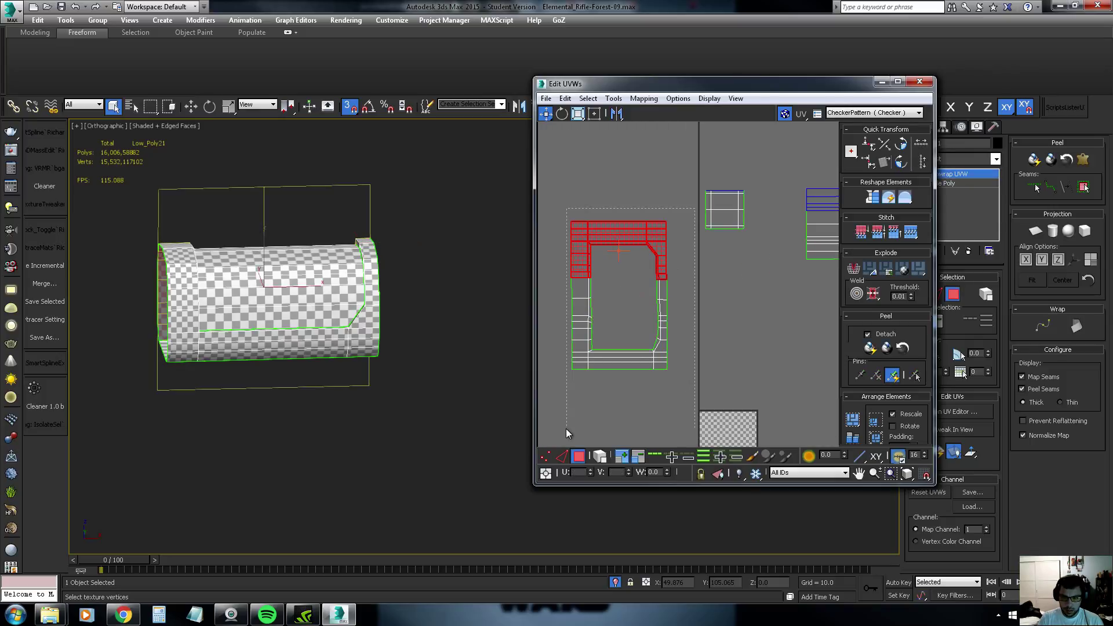
drag(566, 429, 566, 431)
click(614, 99)
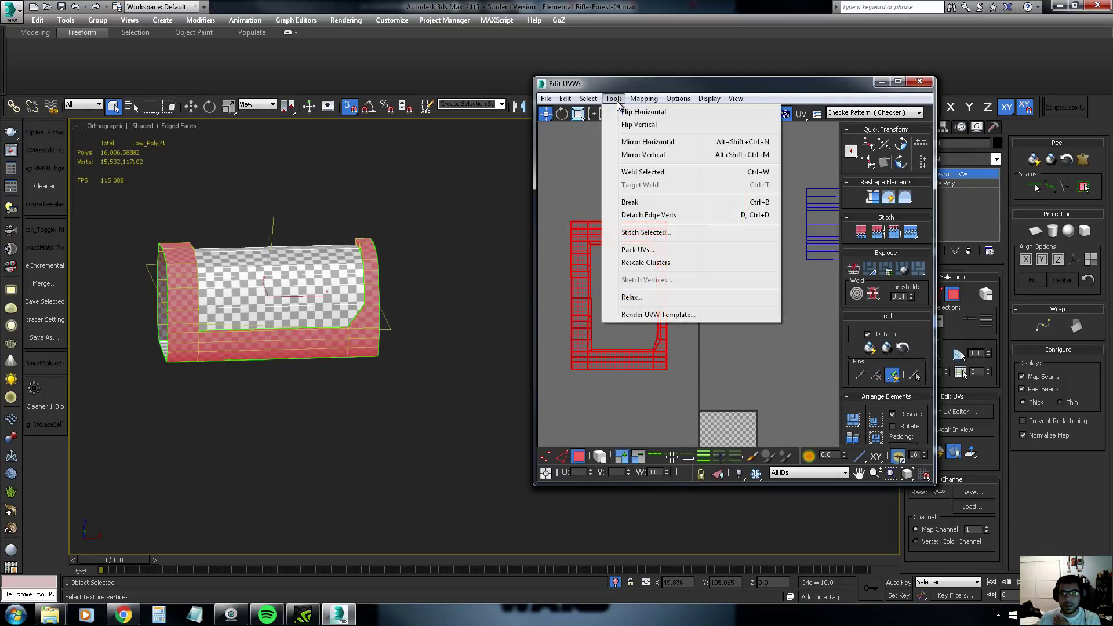
click(638, 297)
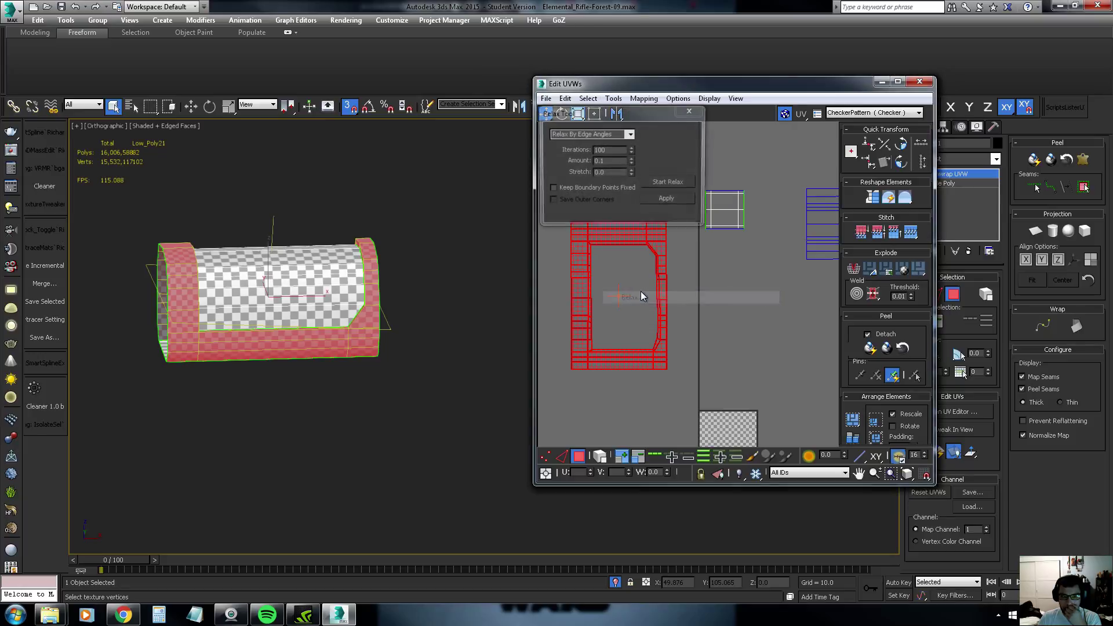
click(667, 199)
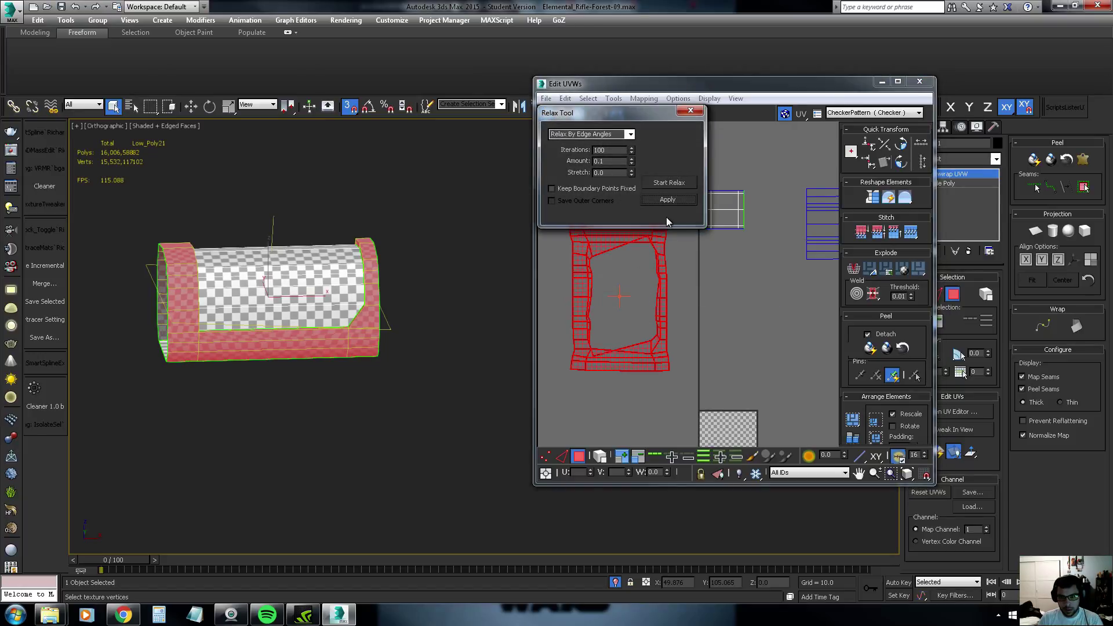
click(702, 110)
key(ctrl+z)
mouse_move(698, 265)
middle_down()
mouse_move(712, 256)
mouse_move(683, 261)
middle_up()
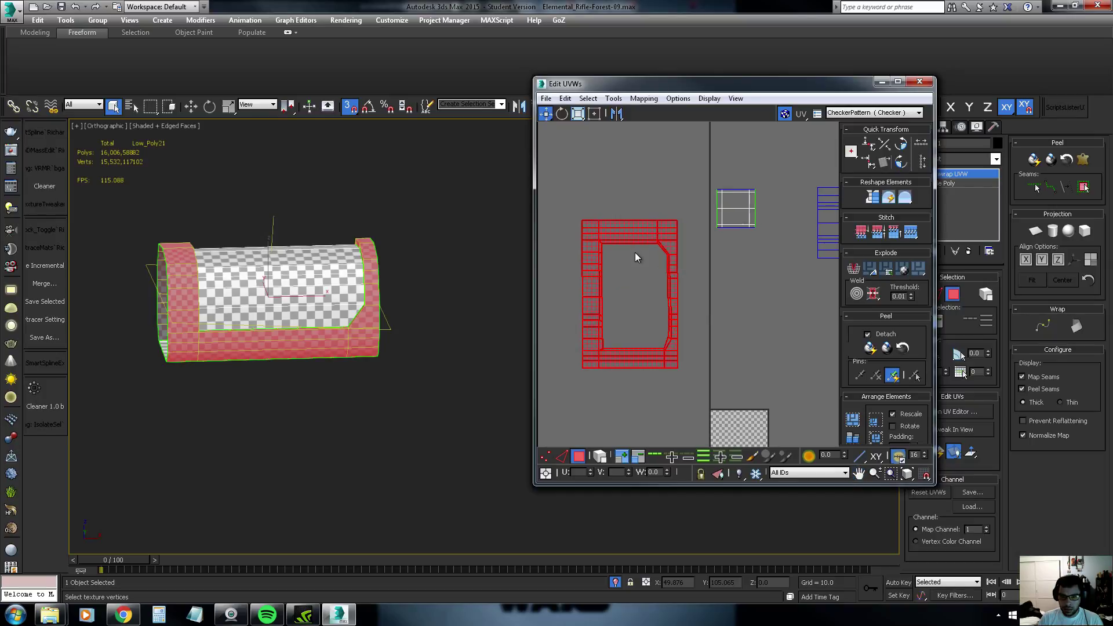
mouse_move(376, 263)
alt+middle_down()
mouse_move(378, 276)
mouse_move(395, 258)
mouse_move(318, 251)
mouse_move(413, 308)
alt+middle_up()
scroll(378, 276, up, 5)
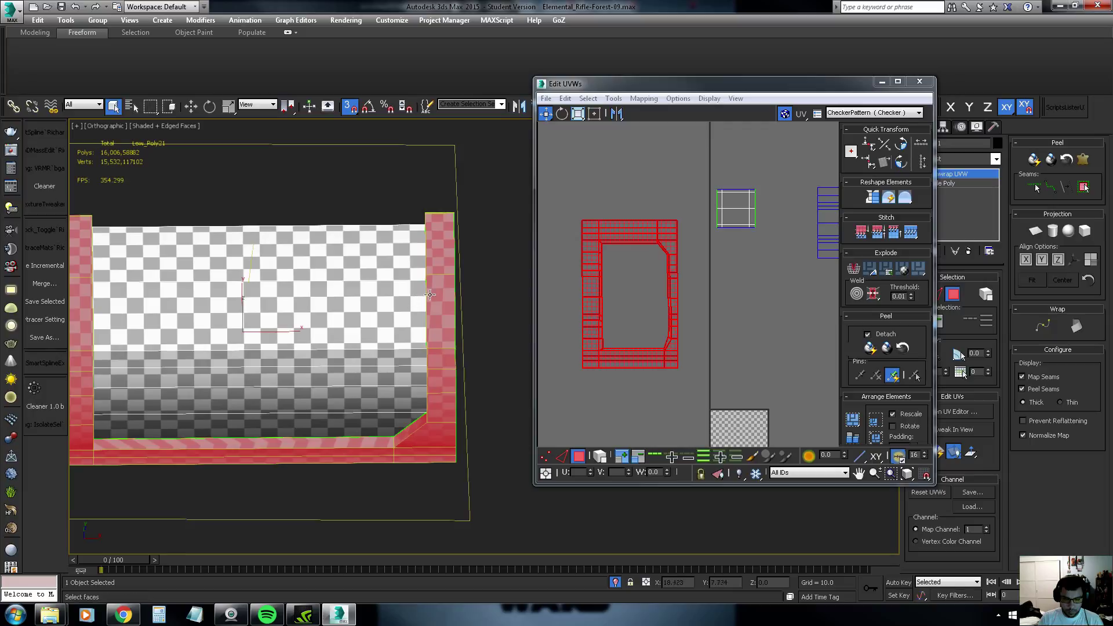
key(1)
Nudge a vertex on the strip's edge slightly right
click(439, 276)
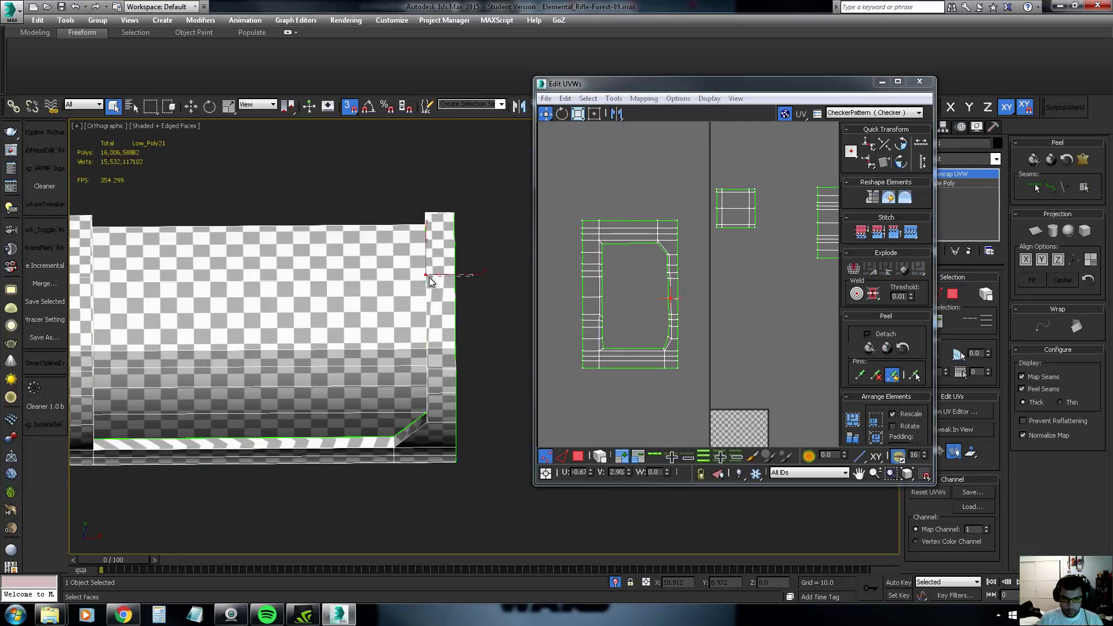
scroll(679, 302, up, 2)
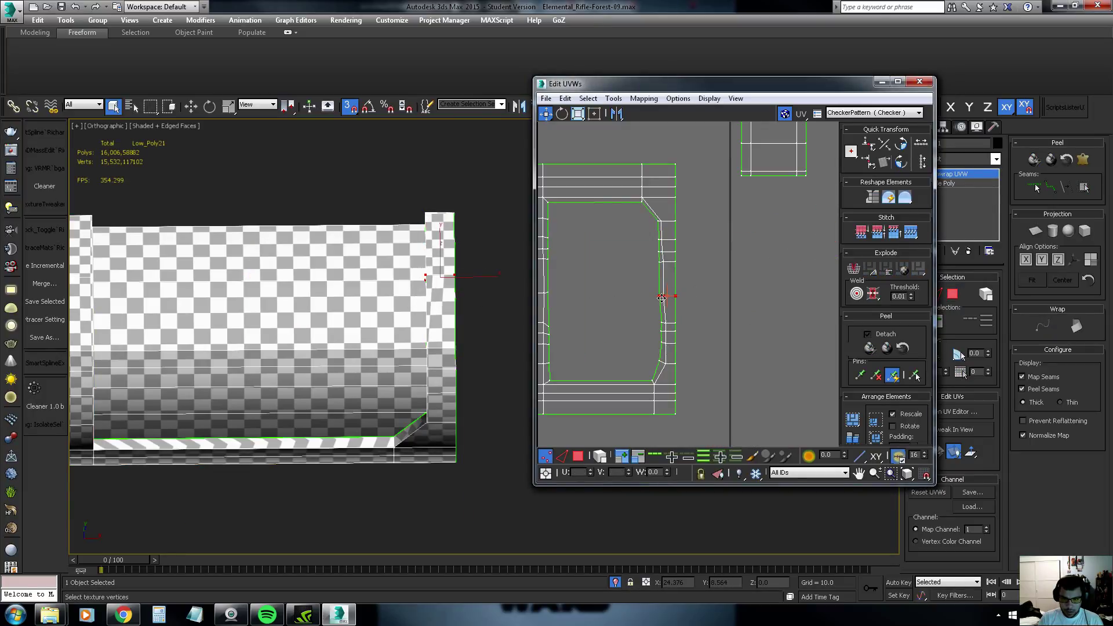
drag(661, 298, 666, 298)
alt+middle_drag(493, 301, 502, 296)
scroll(667, 299, up, 2)
middle_drag(668, 312, 674, 306)
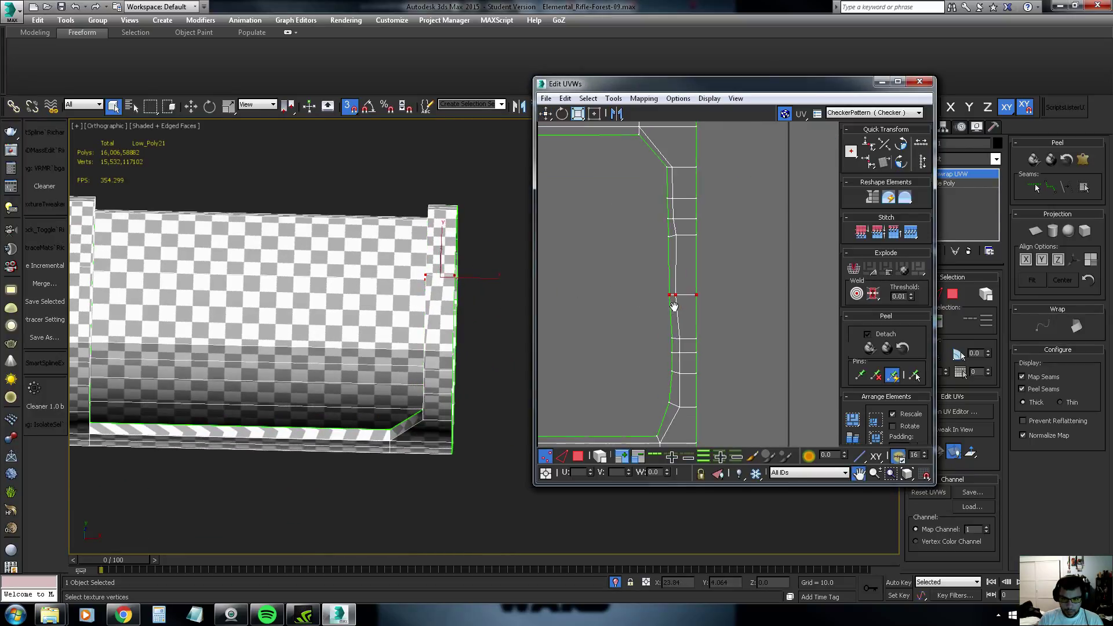
scroll(682, 315, down, 2)
Pull the next strip vertices left to straighten the UV strip
click(677, 329)
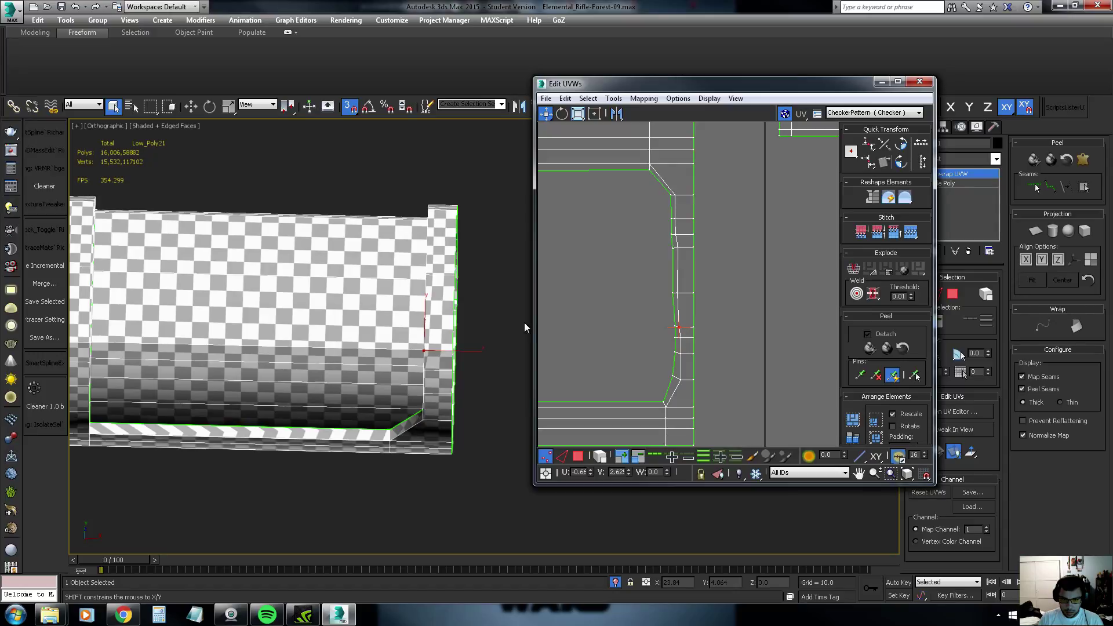
scroll(499, 313, up, 2)
scroll(672, 348, up, 2)
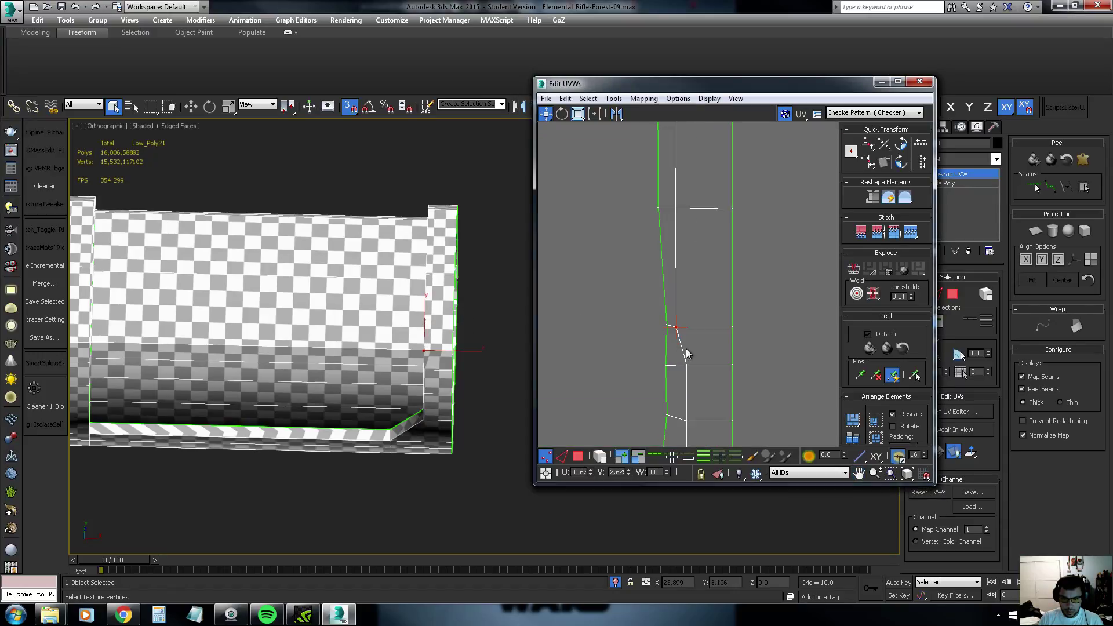
click(686, 364)
drag(686, 366, 677, 369)
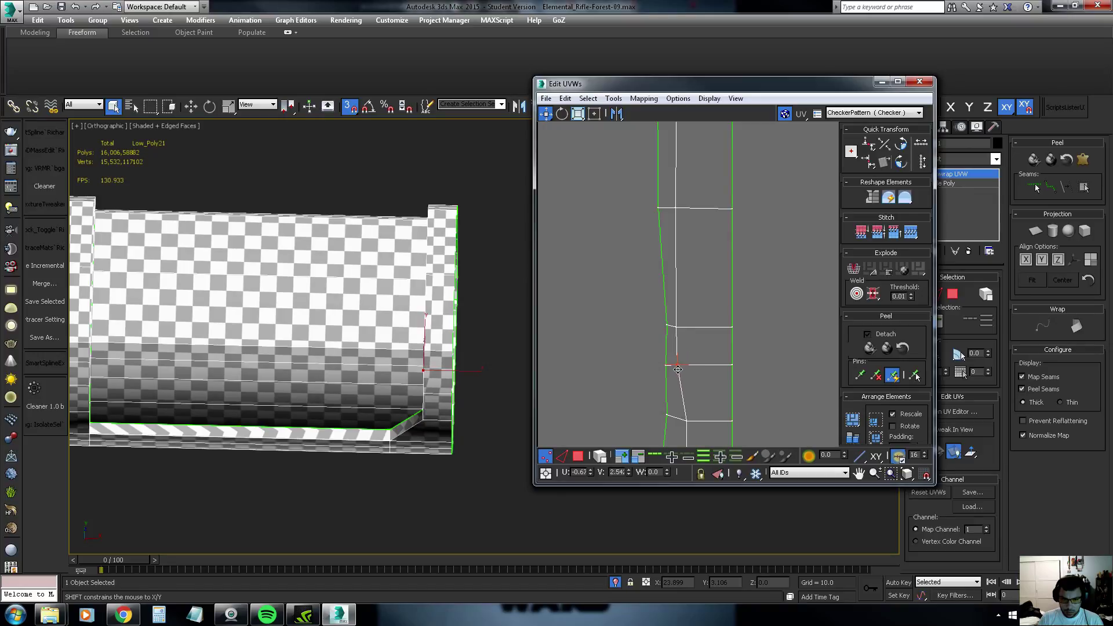
alt+middle_drag(475, 298, 482, 341)
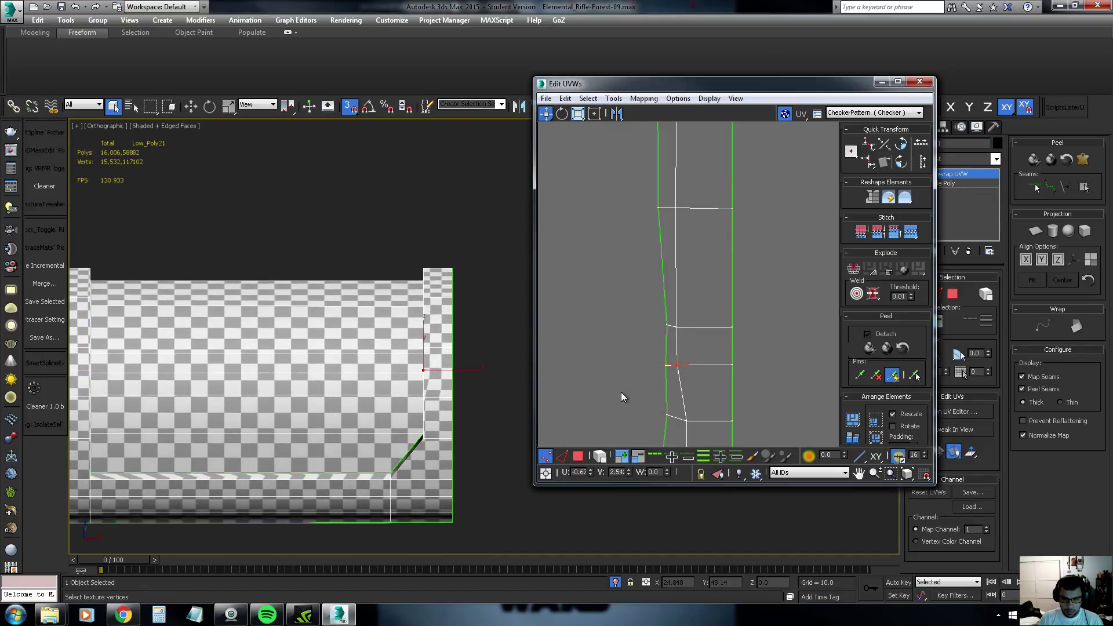
middle_drag(621, 392, 735, 371)
Shift the bottom vertex left, nudge the lower corner right, and move the three corner vertices down
click(698, 373)
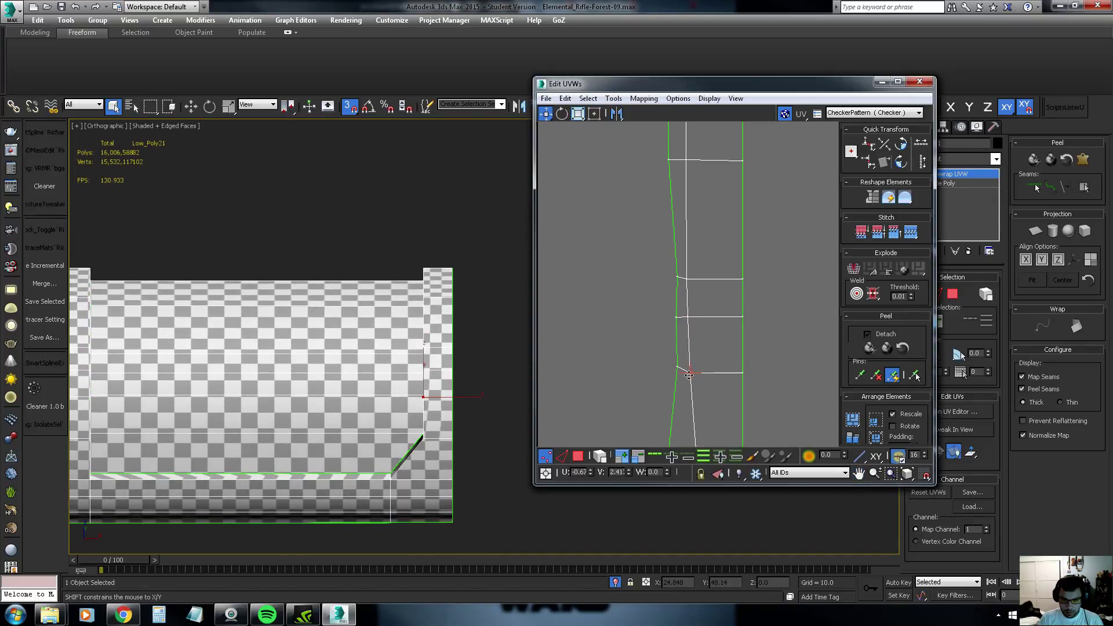
drag(698, 373, 688, 374)
middle_drag(698, 410, 690, 329)
scroll(690, 328, down, 2)
click(681, 361)
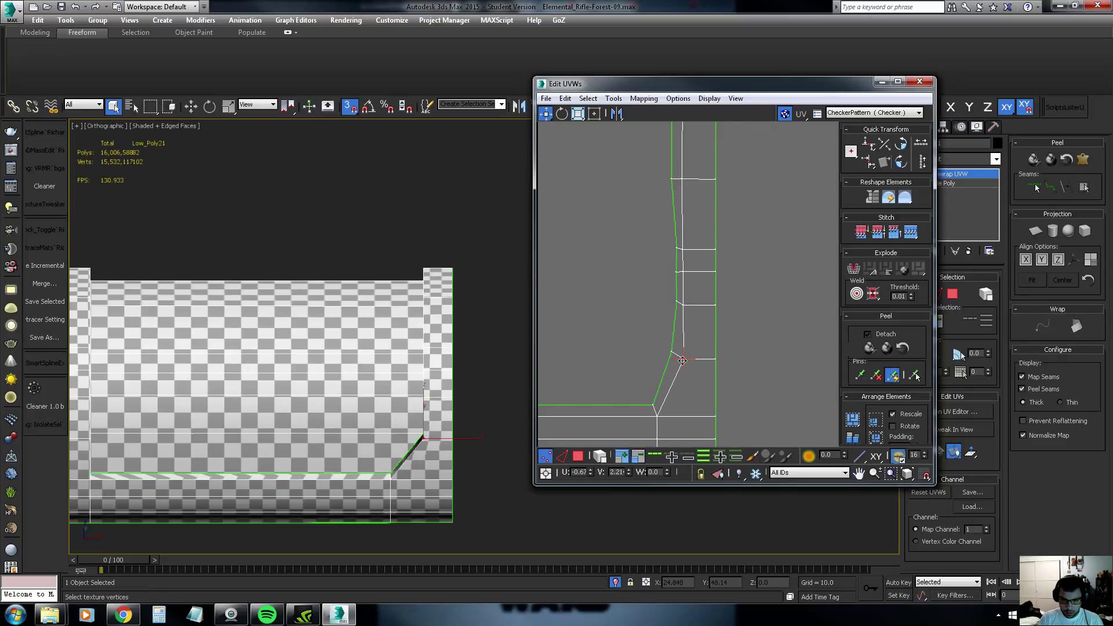
drag(680, 361, 684, 360)
alt+middle_drag(441, 348, 475, 325)
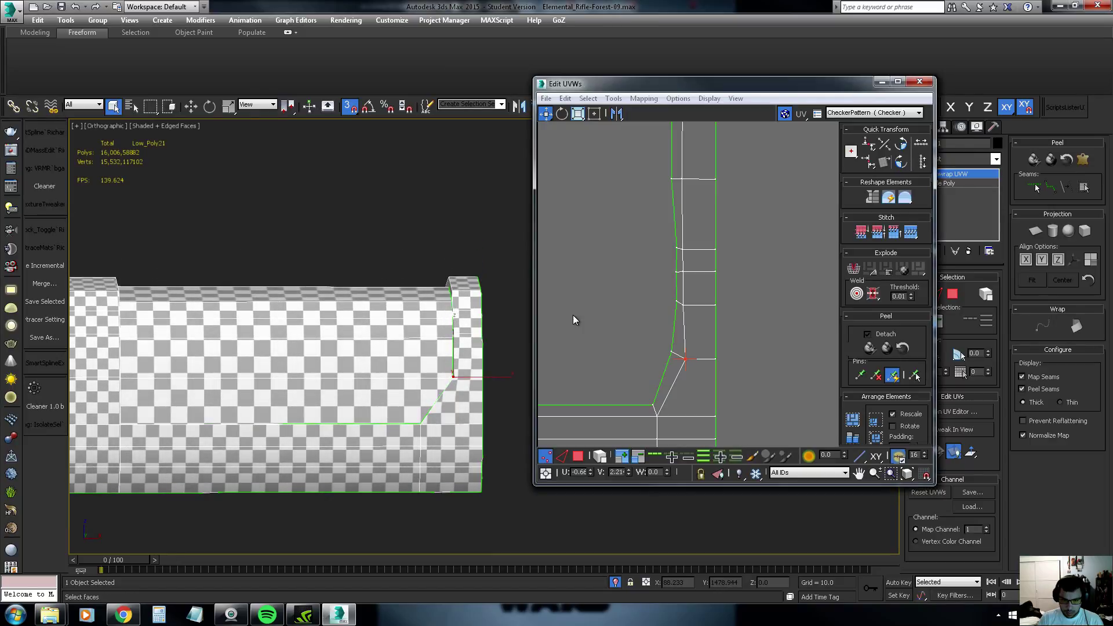
mouse_move(655, 371)
mouse_down()
mouse_move(719, 348)
mouse_move(685, 368)
mouse_up()
Lower the next two vertex rows of the strip slightly
middle_drag(685, 368, 672, 398)
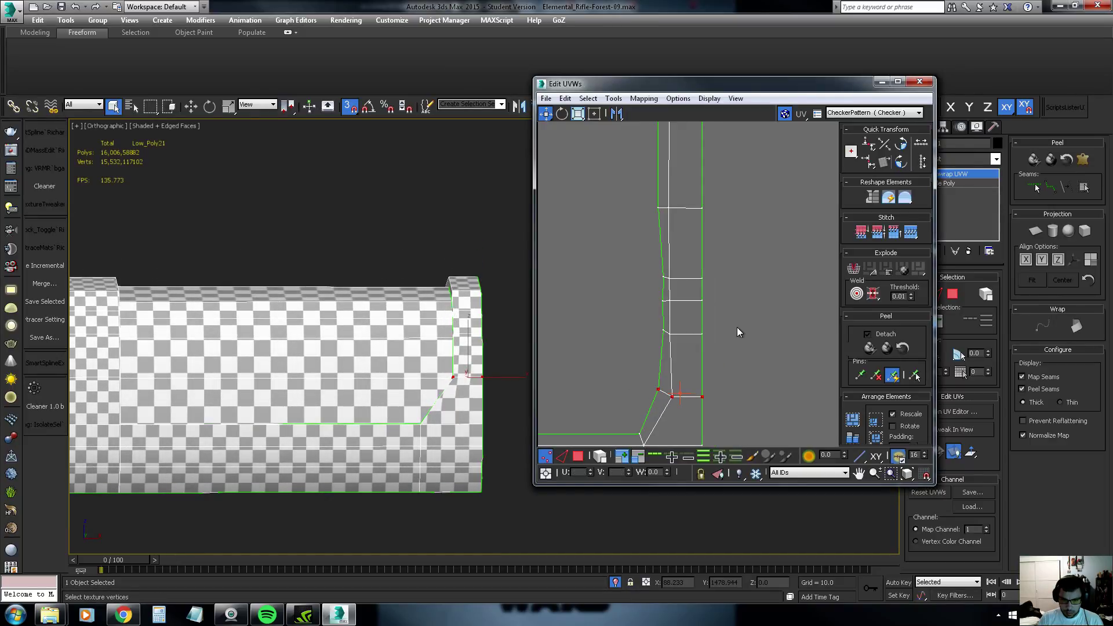
mouse_move(739, 335)
mouse_down()
mouse_move(633, 320)
mouse_move(665, 352)
mouse_up()
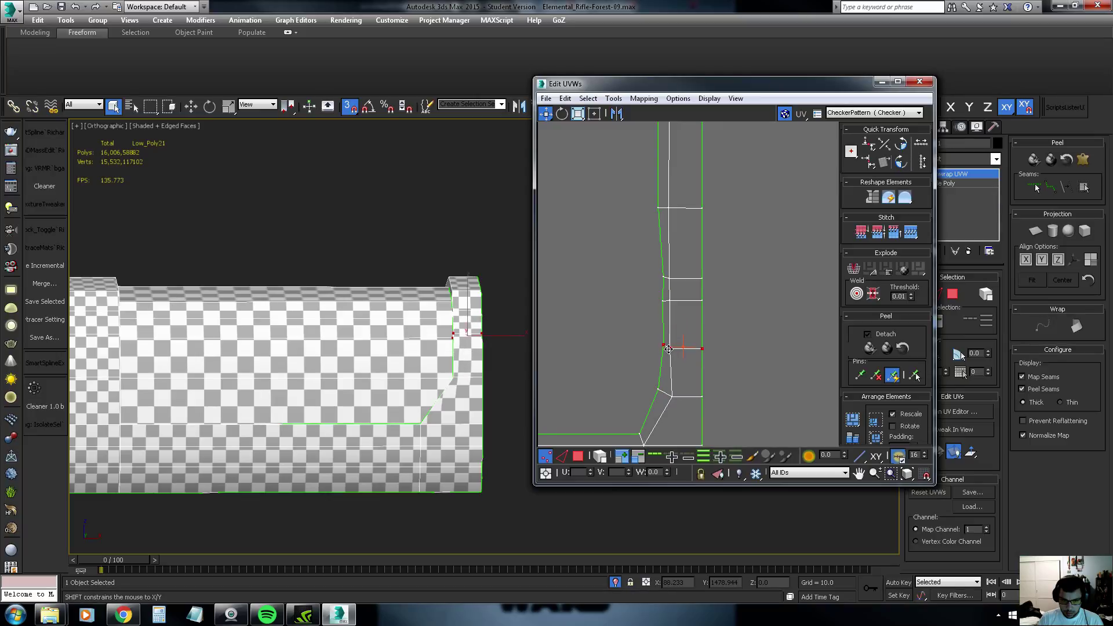
alt+middle_drag(504, 376, 508, 364)
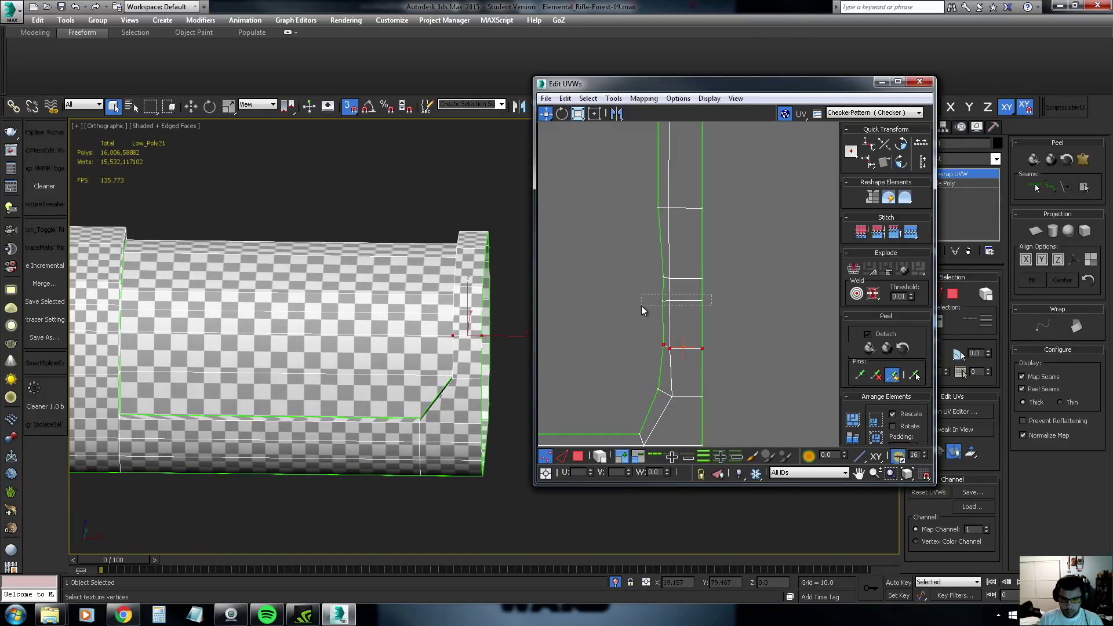
drag(710, 292, 655, 310)
middle_drag(655, 310, 655, 325)
alt+middle_drag(505, 359, 502, 348)
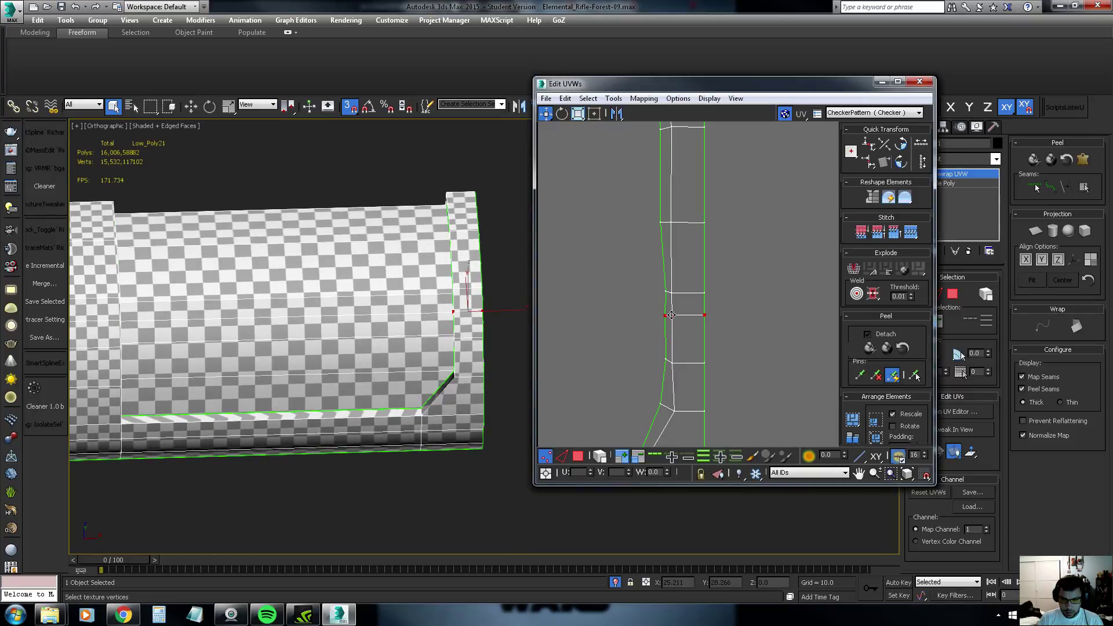
drag(671, 315, 672, 329)
Raise a higher rung of the UV strip slightly, checking the checker on the cylinder
mouse_move(712, 285)
mouse_down()
mouse_move(665, 294)
mouse_move(669, 302)
mouse_up()
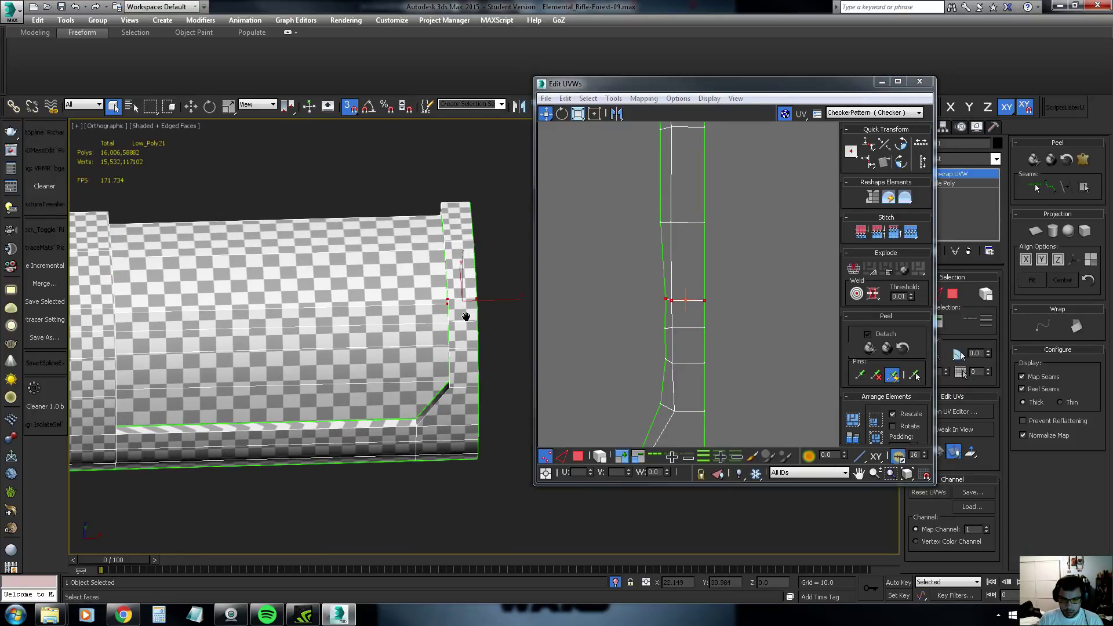
alt+middle_drag(347, 302, 325, 337)
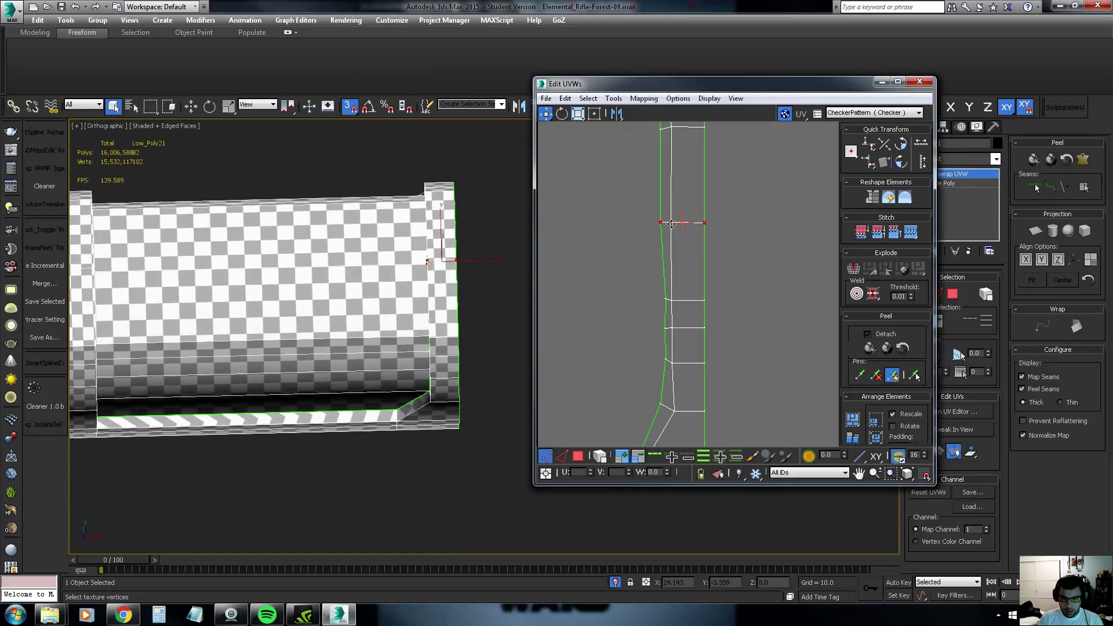
click(671, 222)
drag(673, 224, 673, 212)
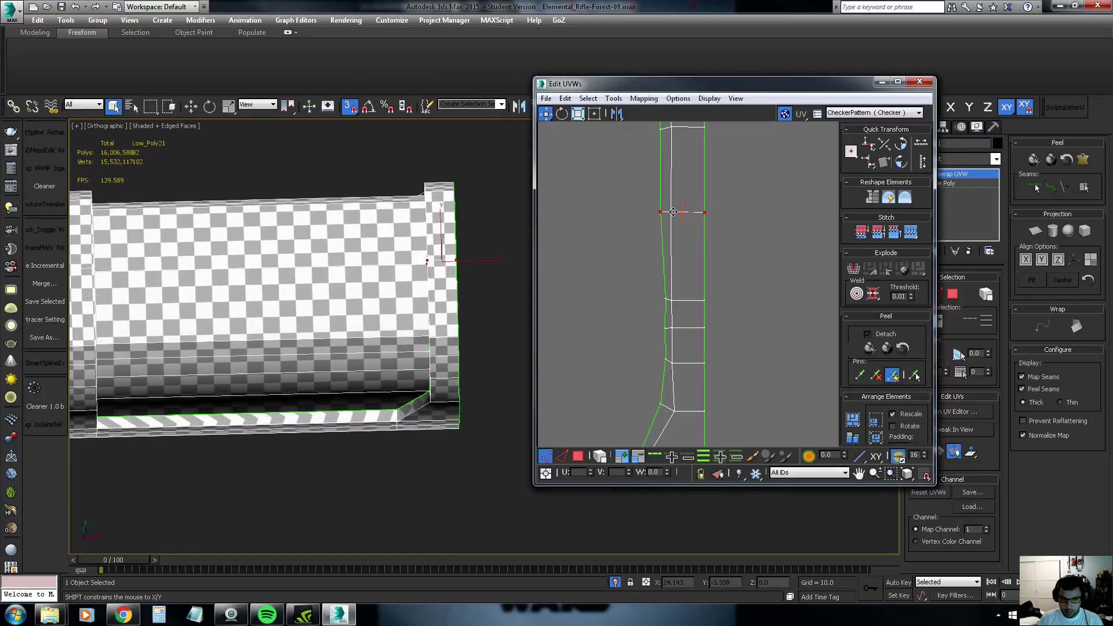
alt+middle_drag(406, 278, 447, 313)
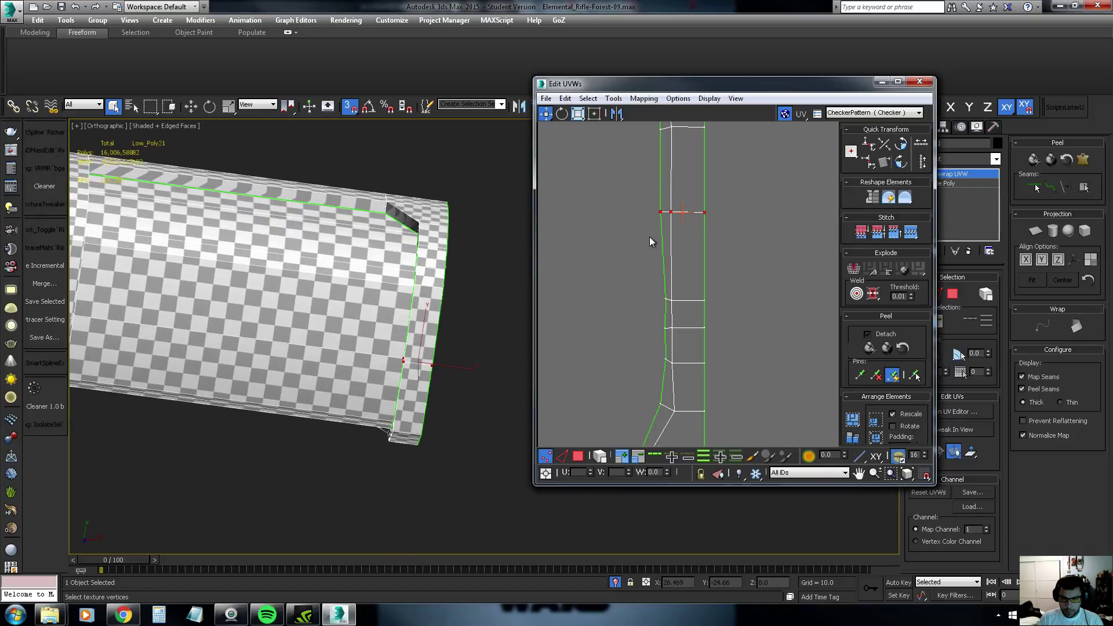
middle_drag(649, 236, 718, 200)
Move the next rung up the strip to even the checker squares
drag(664, 215, 666, 206)
middle_drag(667, 207, 667, 267)
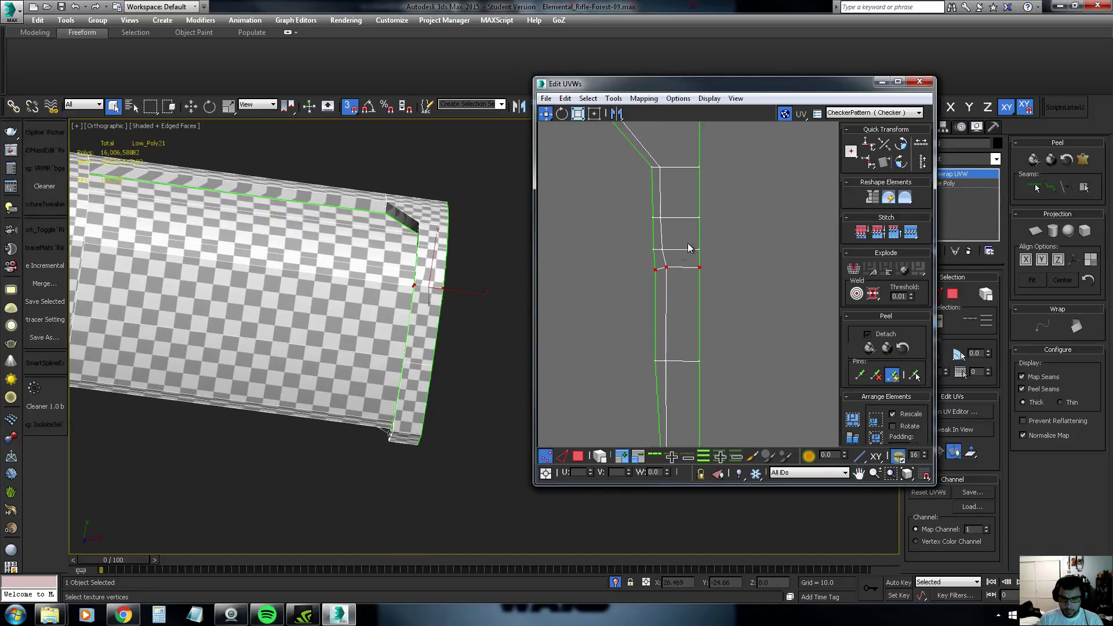
drag(709, 234, 640, 255)
alt+middle_drag(319, 266, 402, 302)
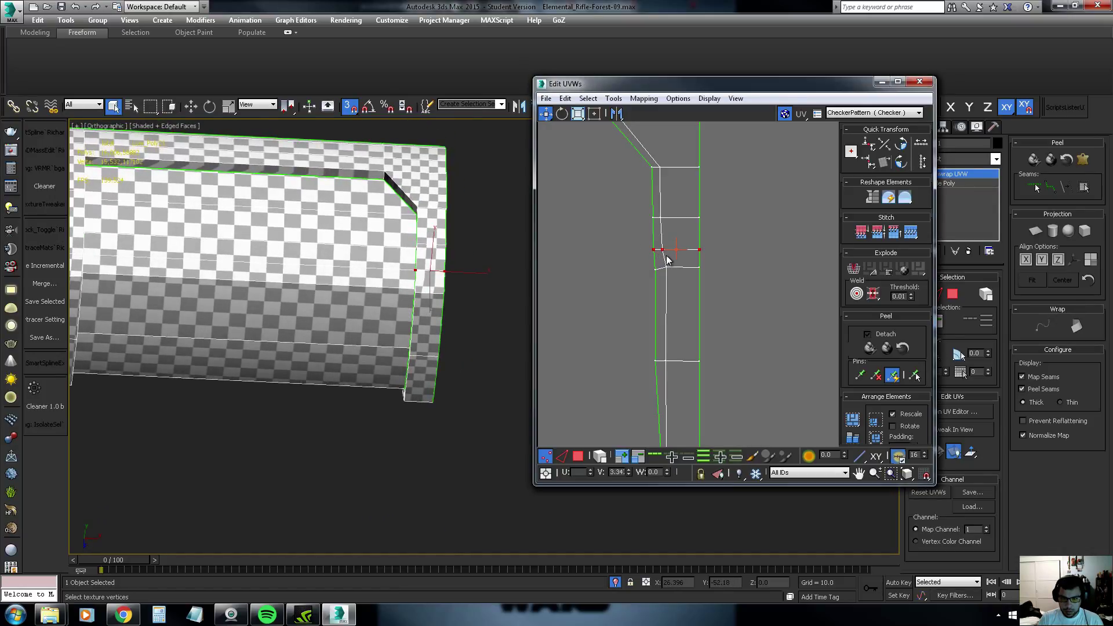
drag(661, 251, 660, 205)
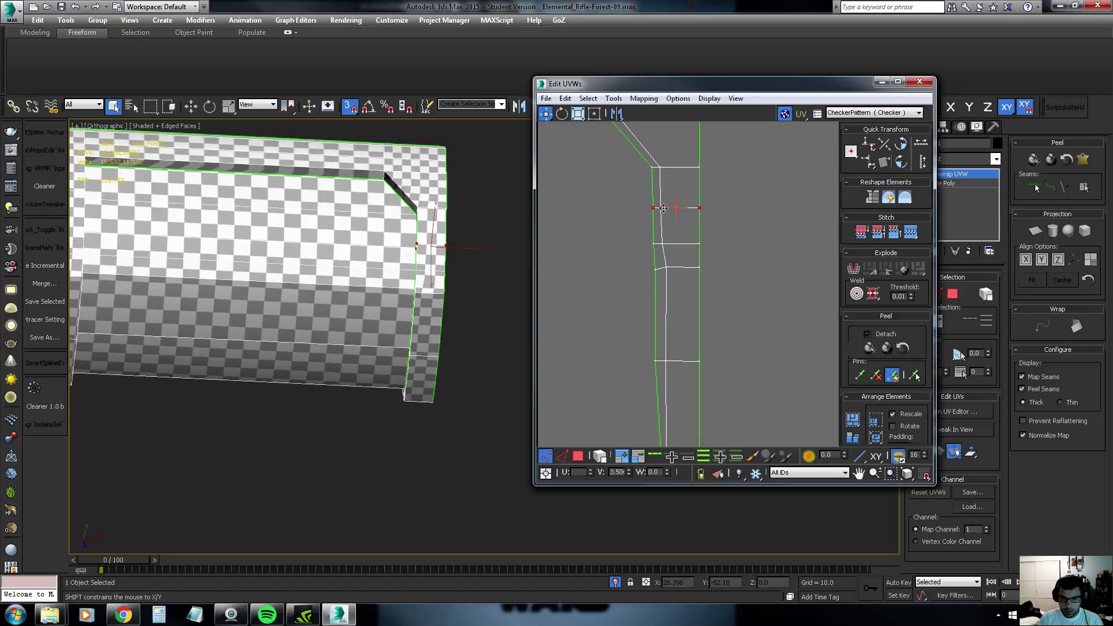
Raise the strip's top vertex row slightly
mouse_move(446, 226)
alt+middle_down()
mouse_move(448, 281)
mouse_move(481, 289)
alt+middle_up()
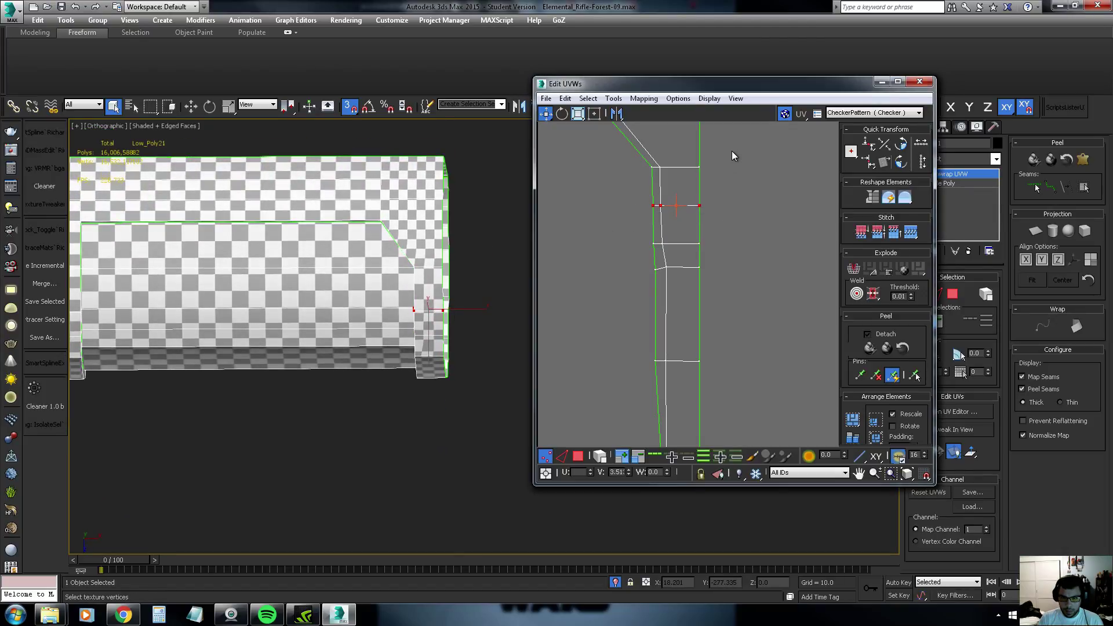
mouse_move(732, 152)
mouse_down()
mouse_move(648, 168)
mouse_move(660, 153)
mouse_up()
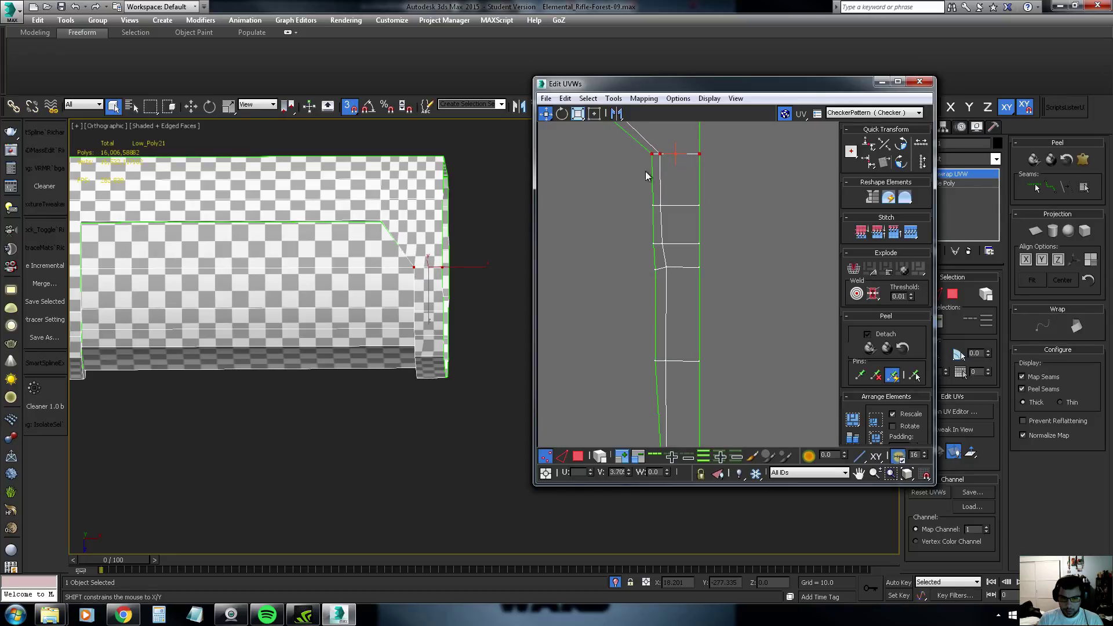
alt+middle_drag(367, 235, 383, 346)
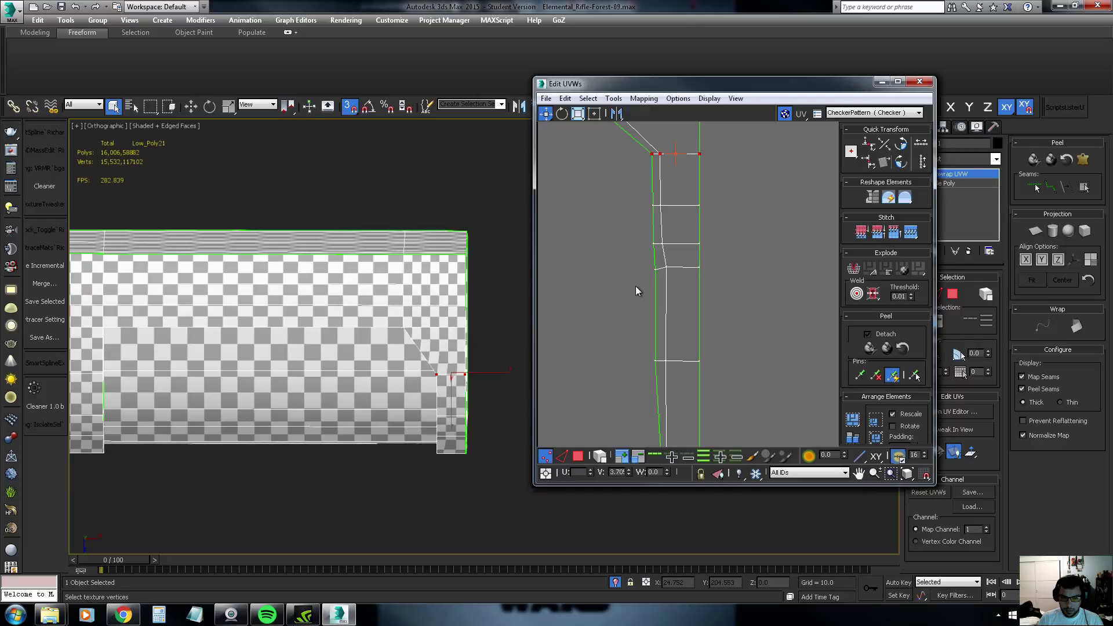
middle_drag(635, 287, 672, 303)
Zoom to the larger receiver shell and marquee-select its top horizontal vertex row
scroll(791, 355, down, 3)
scroll(768, 319, up, 2)
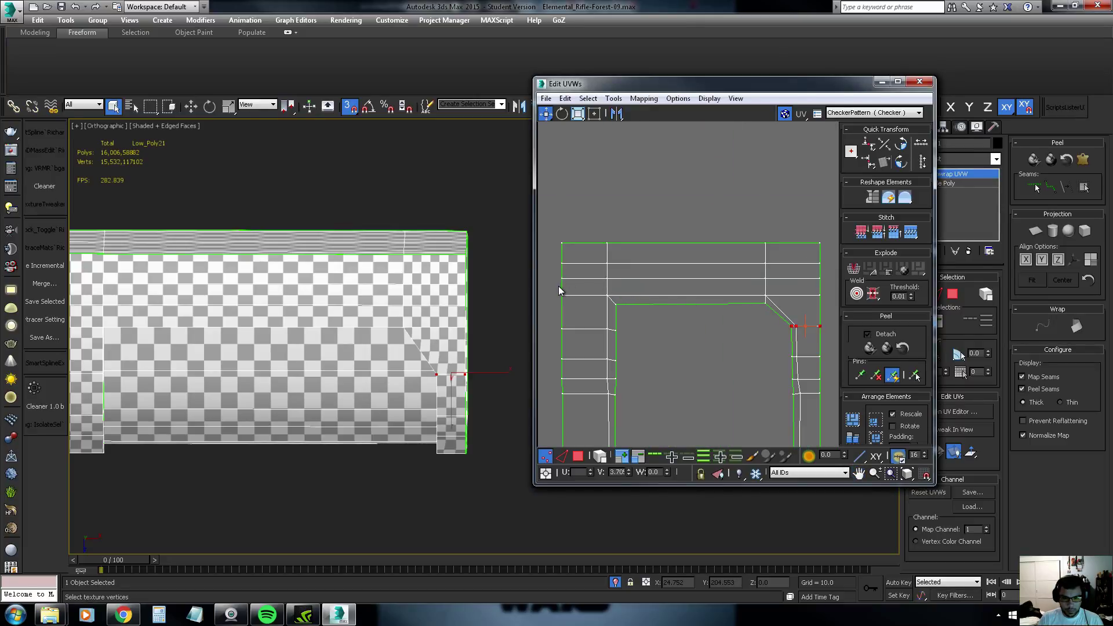
click(866, 334)
mouse_move(835, 290)
mouse_down()
mouse_move(554, 308)
mouse_move(614, 302)
mouse_up()
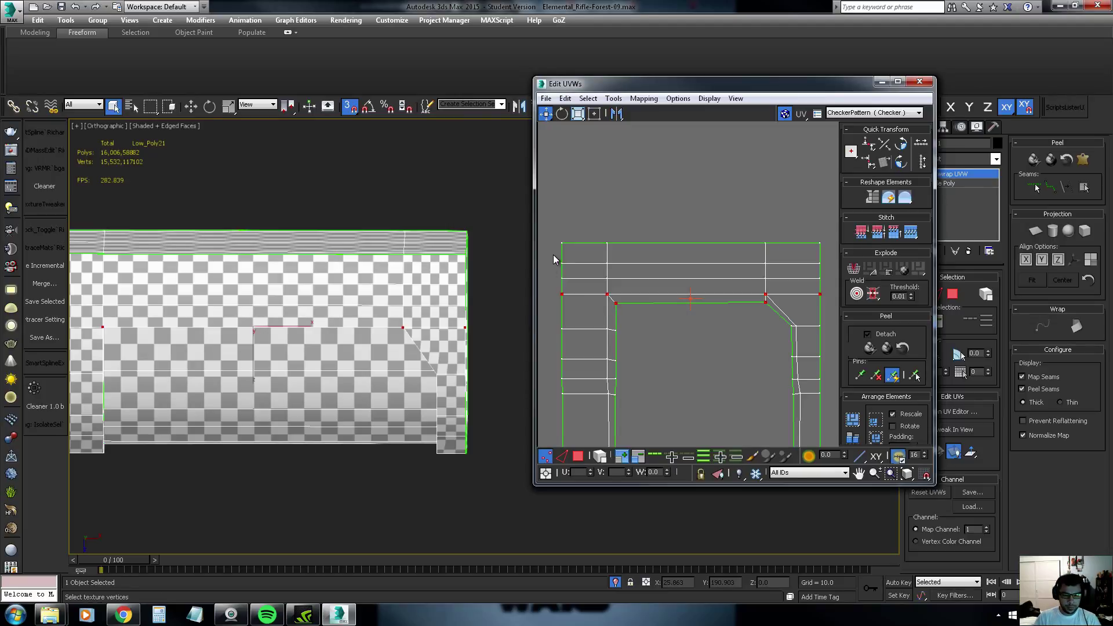
Undo the last UV change, then add the right-end vertex to the row selection
middle_drag(660, 293, 657, 301)
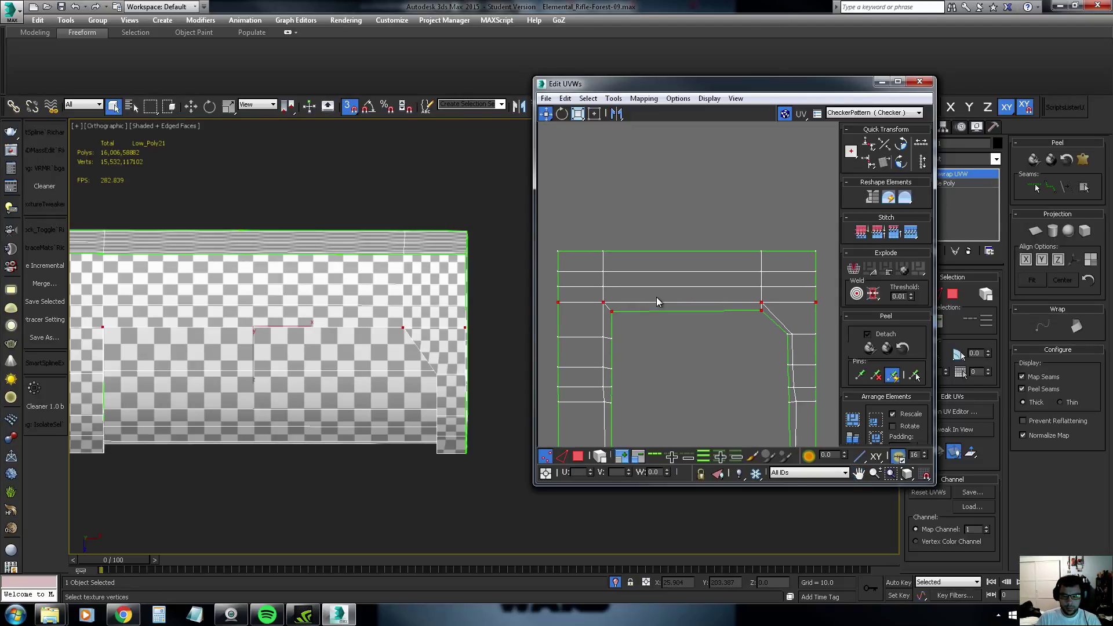
key(ctrl+z)
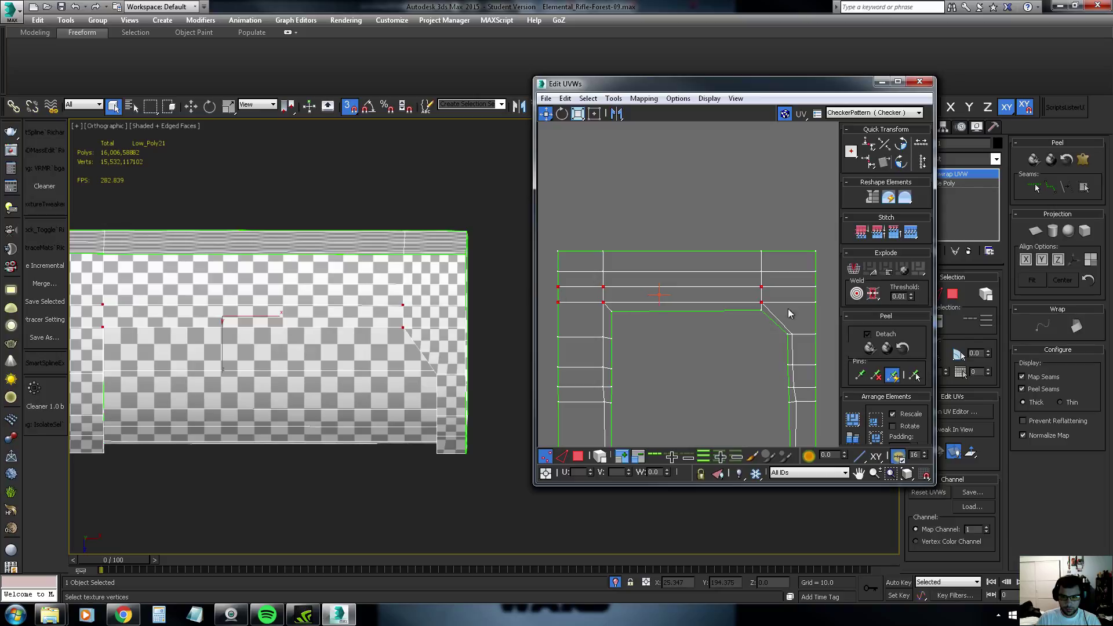
drag(772, 305, 776, 301)
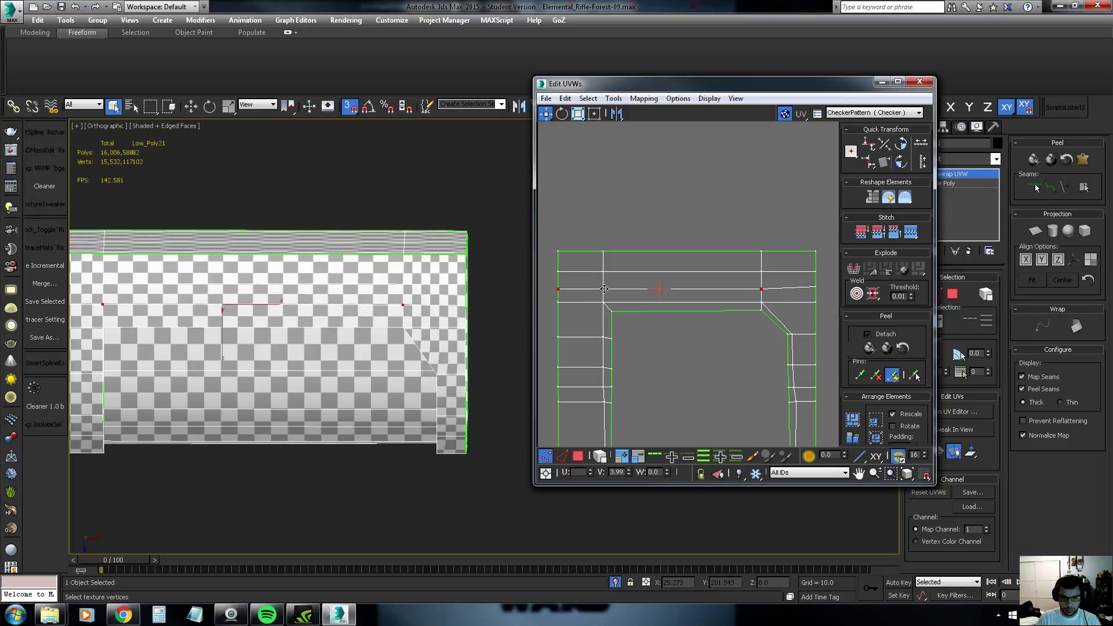
ctrl+click(815, 286)
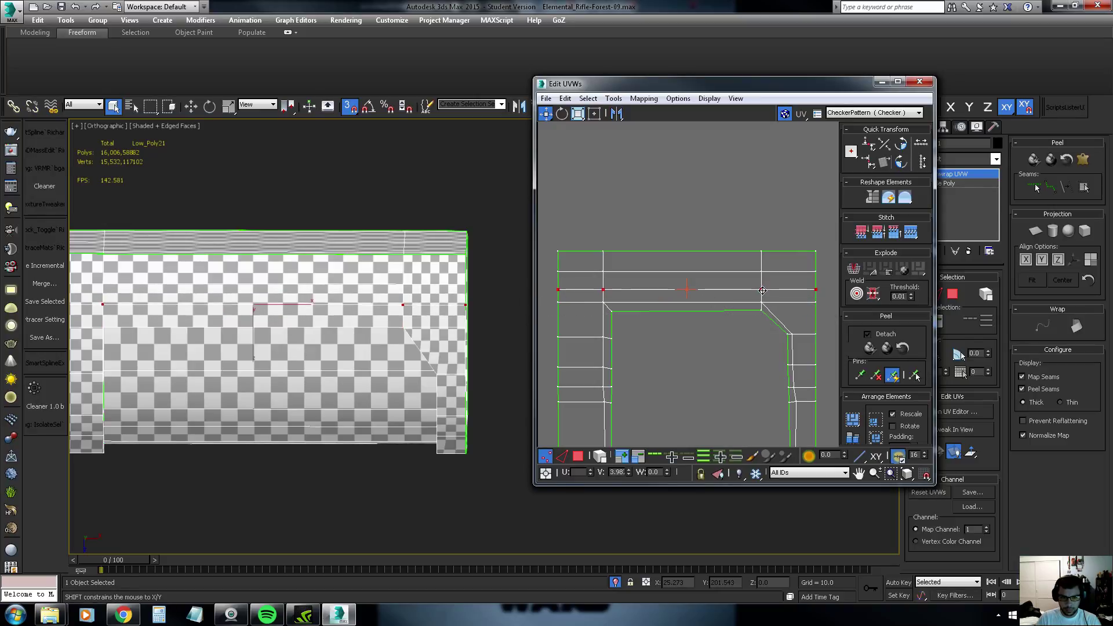
drag(762, 292, 762, 289)
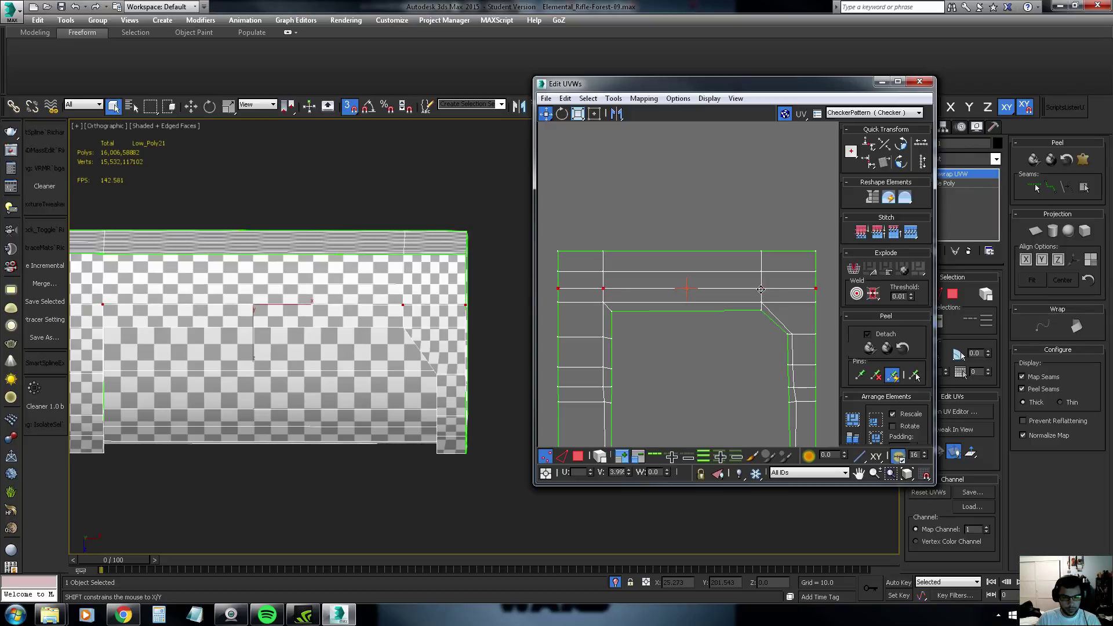
Raise the selected row to V 4.00, then to about V 4.11
key(z)
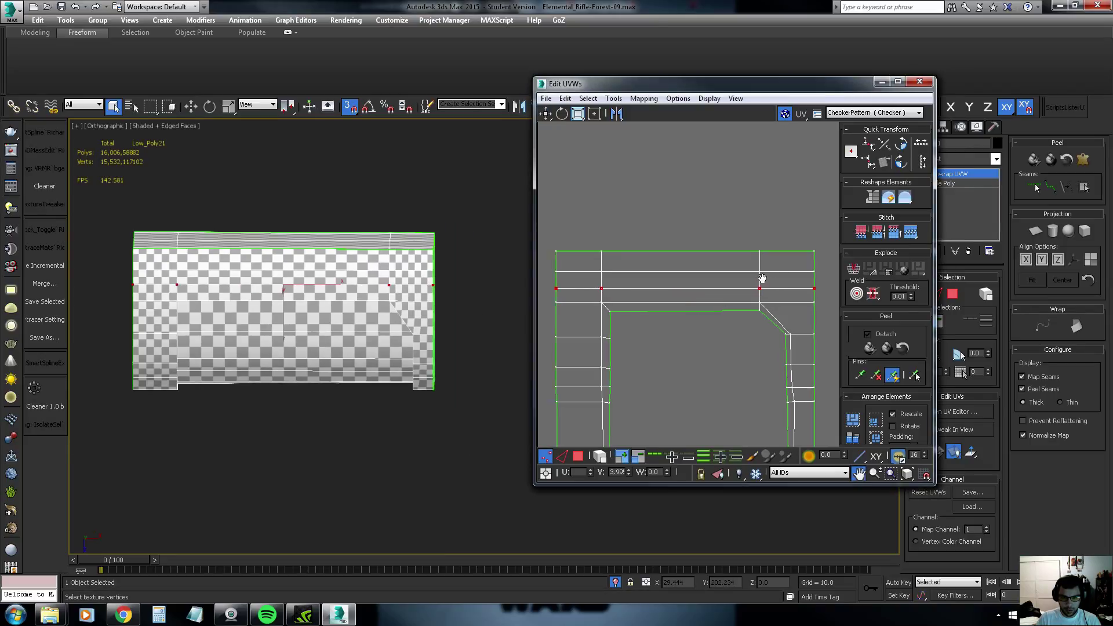
middle_drag(763, 287, 720, 278)
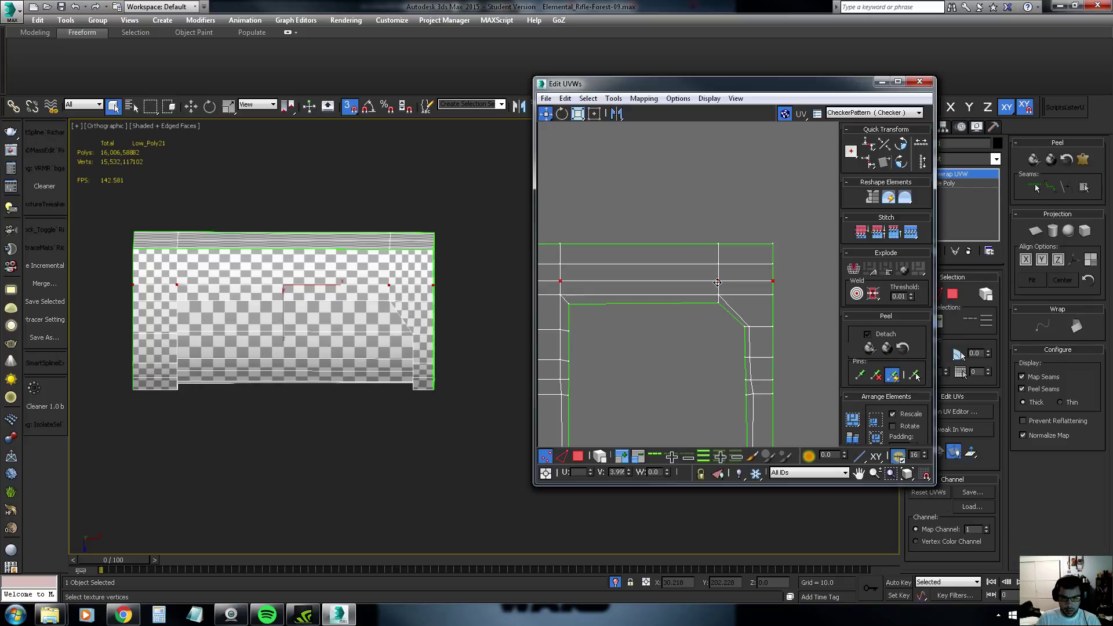
drag(717, 282, 719, 280)
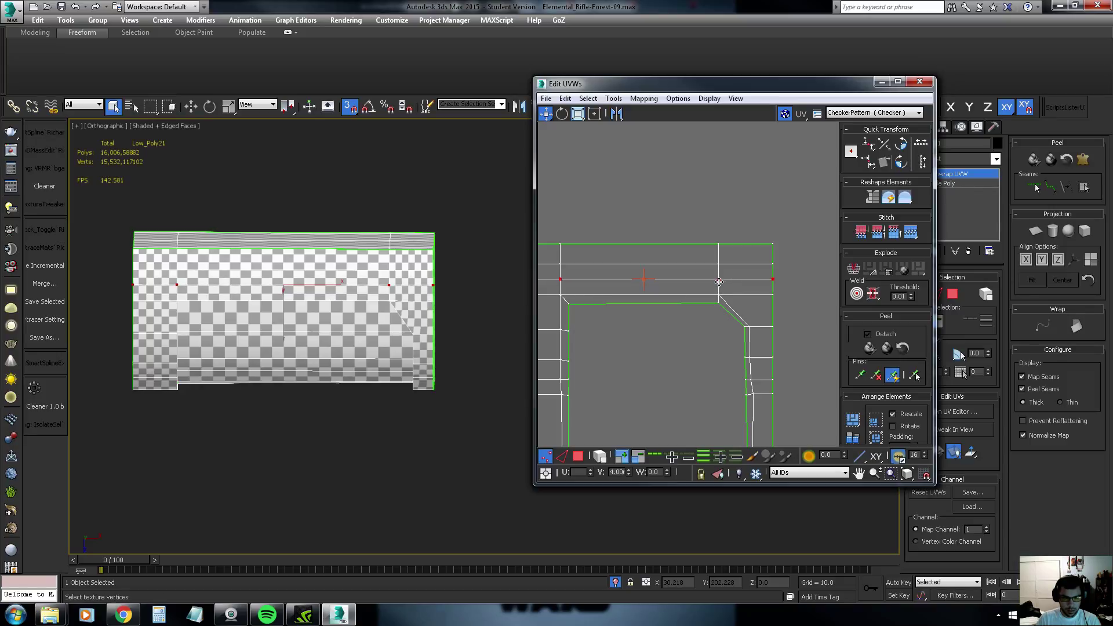
middle_drag(378, 344, 385, 331)
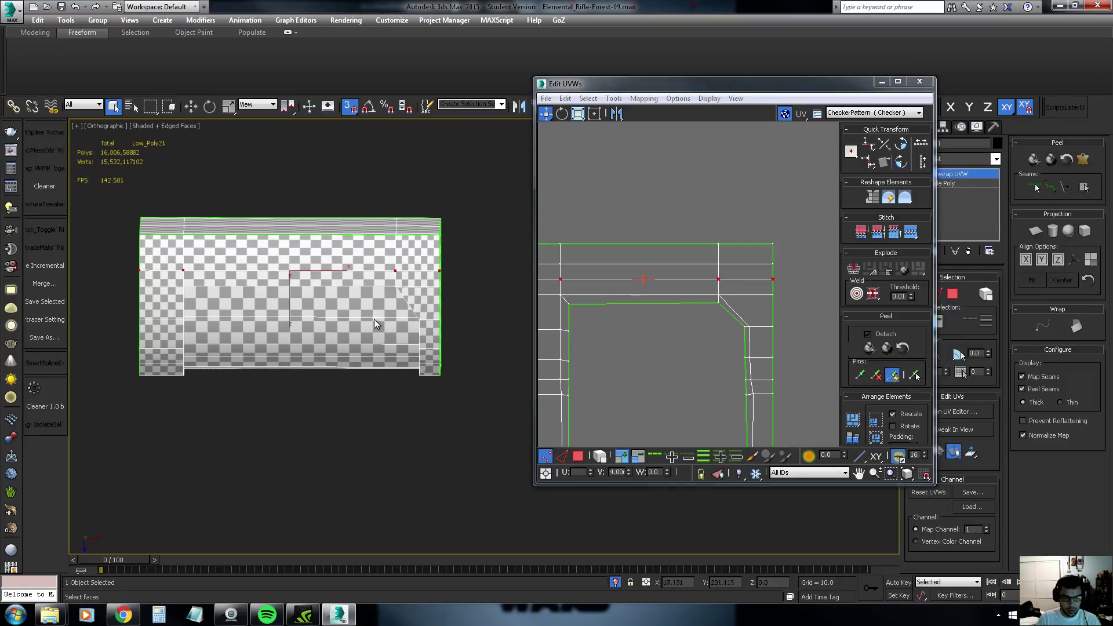
scroll(780, 302, down, 2)
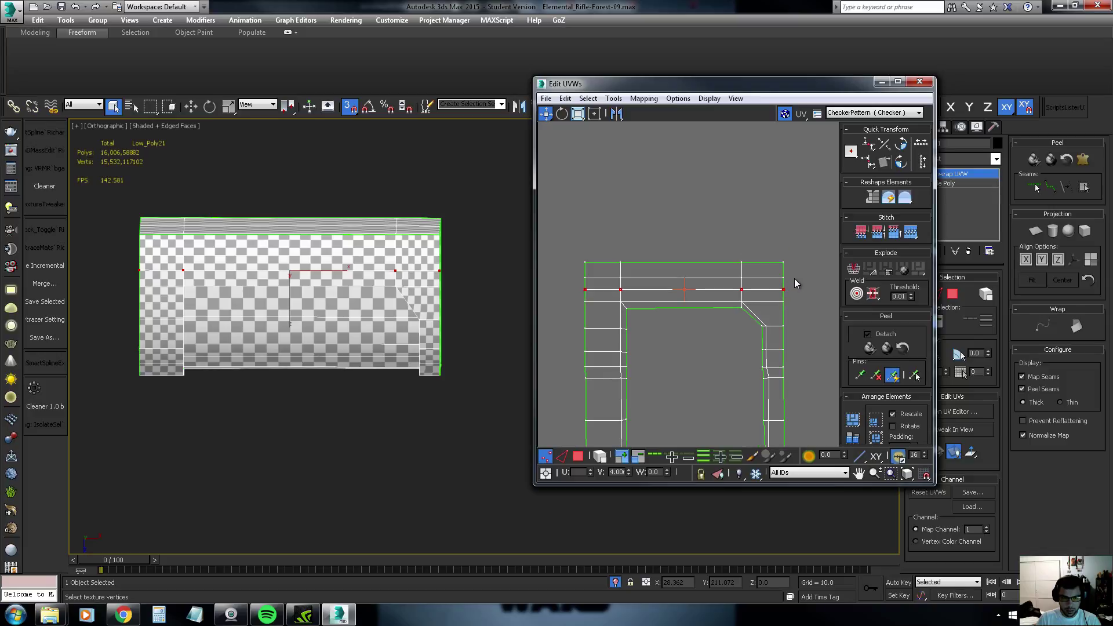
drag(621, 290, 619, 281)
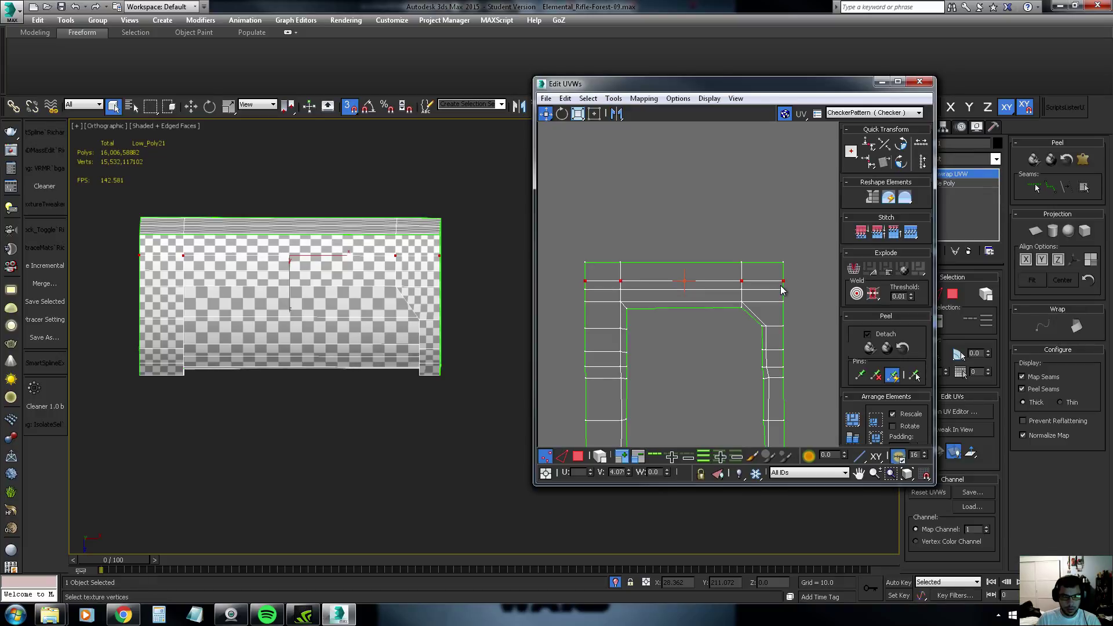
scroll(765, 275, down, 1)
Select the shell's right-edge vertex column and shift it slightly left
scroll(770, 256, down, 1)
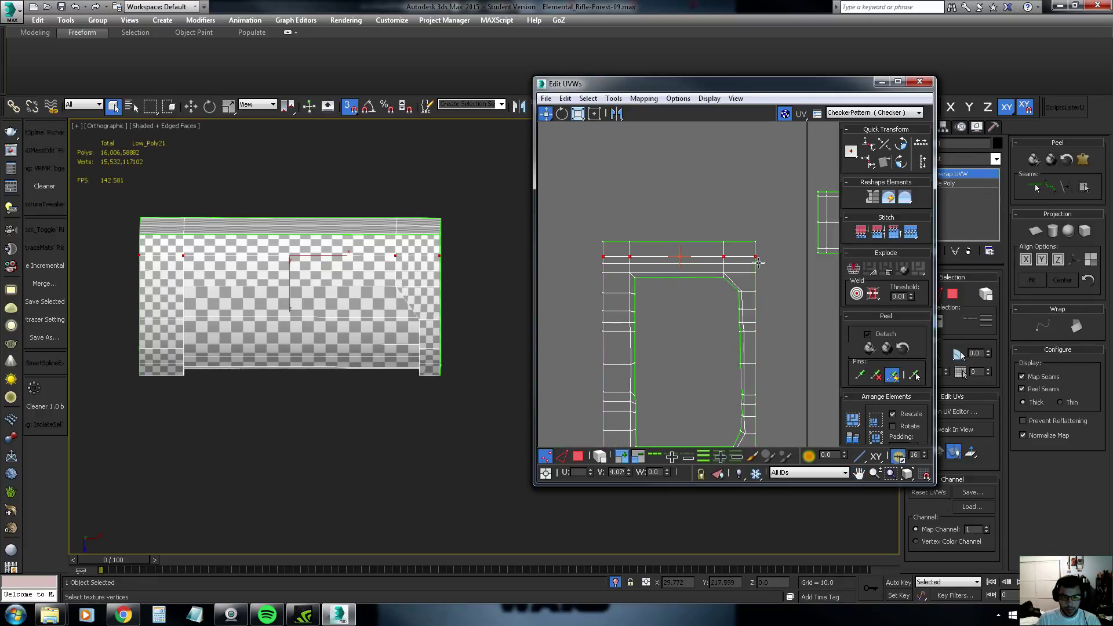
middle_drag(770, 255, 746, 257)
drag(731, 427, 731, 429)
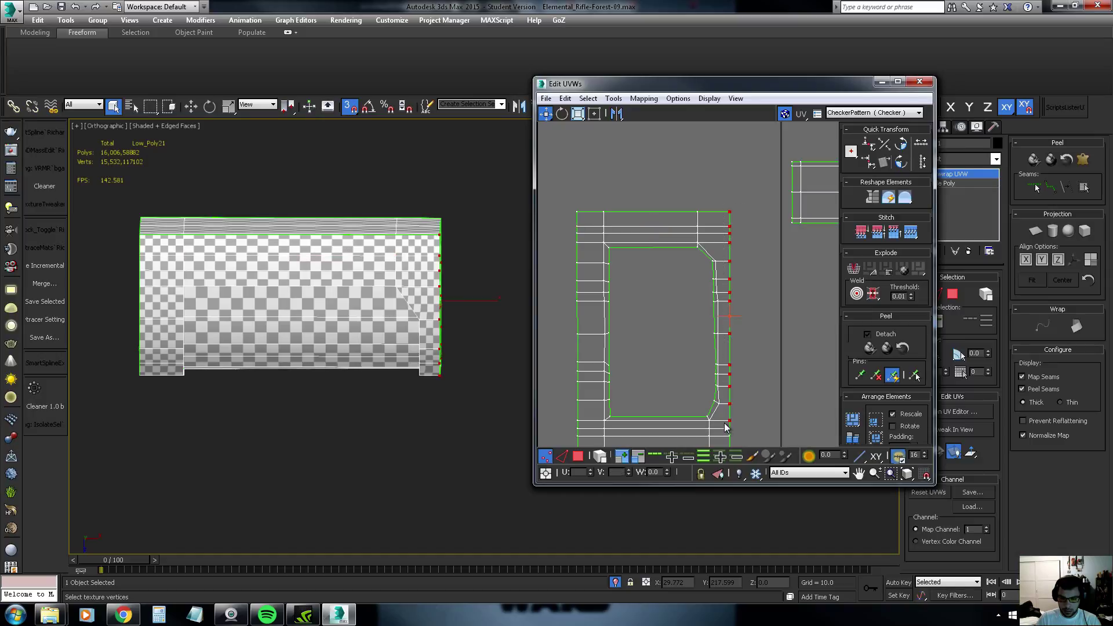
middle_drag(732, 428, 746, 375)
scroll(730, 364, up, 1)
drag(731, 364, 726, 353)
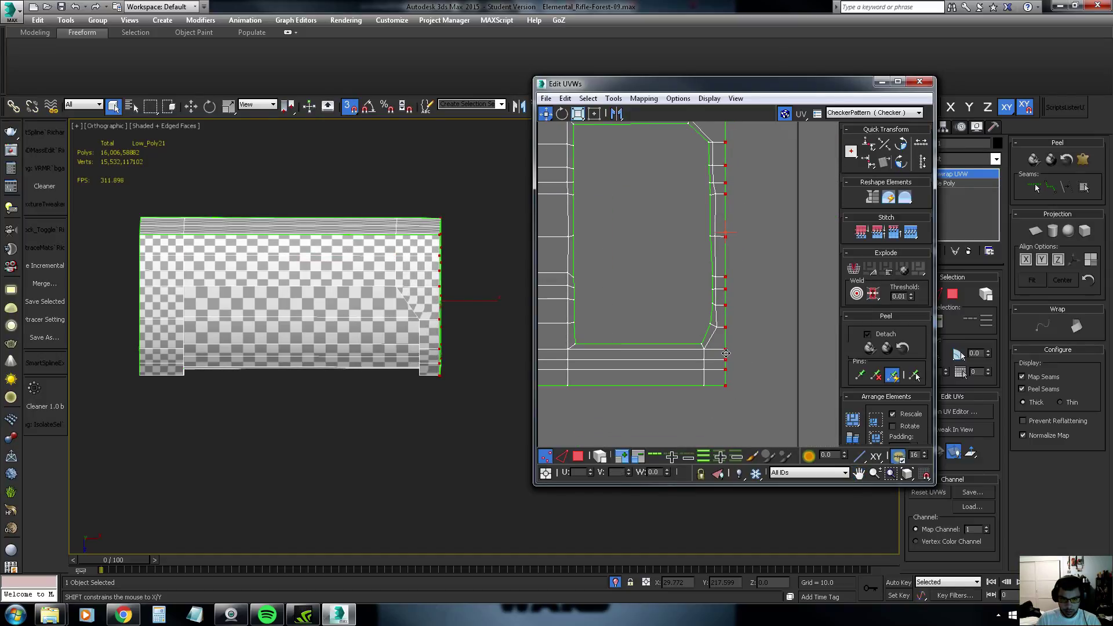
middle_drag(726, 354, 716, 406)
scroll(410, 323, up, 2)
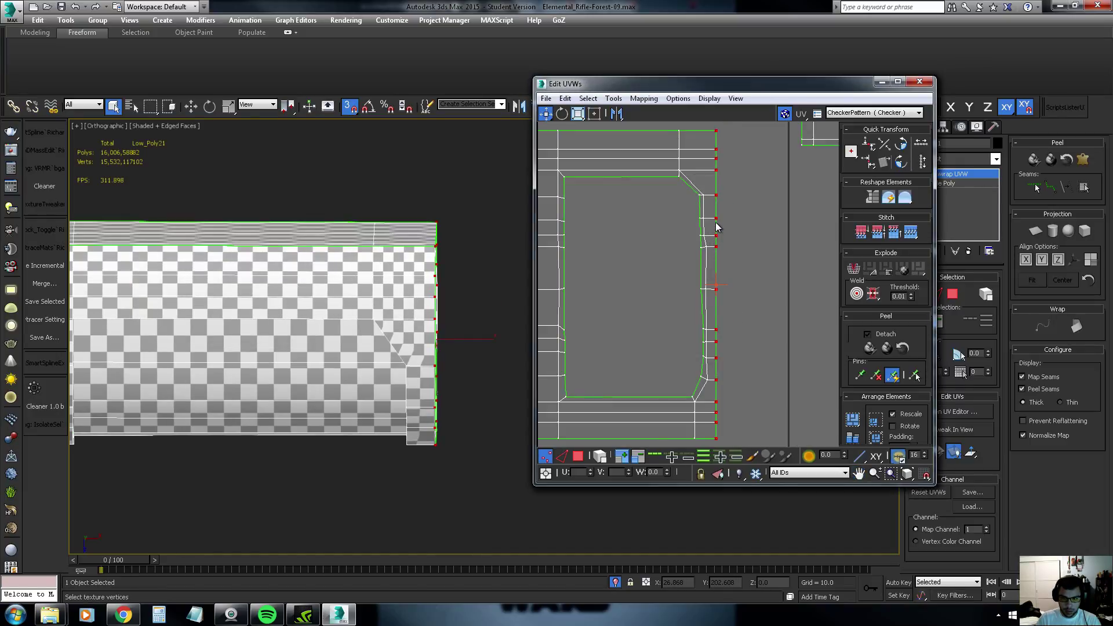
drag(717, 227, 710, 220)
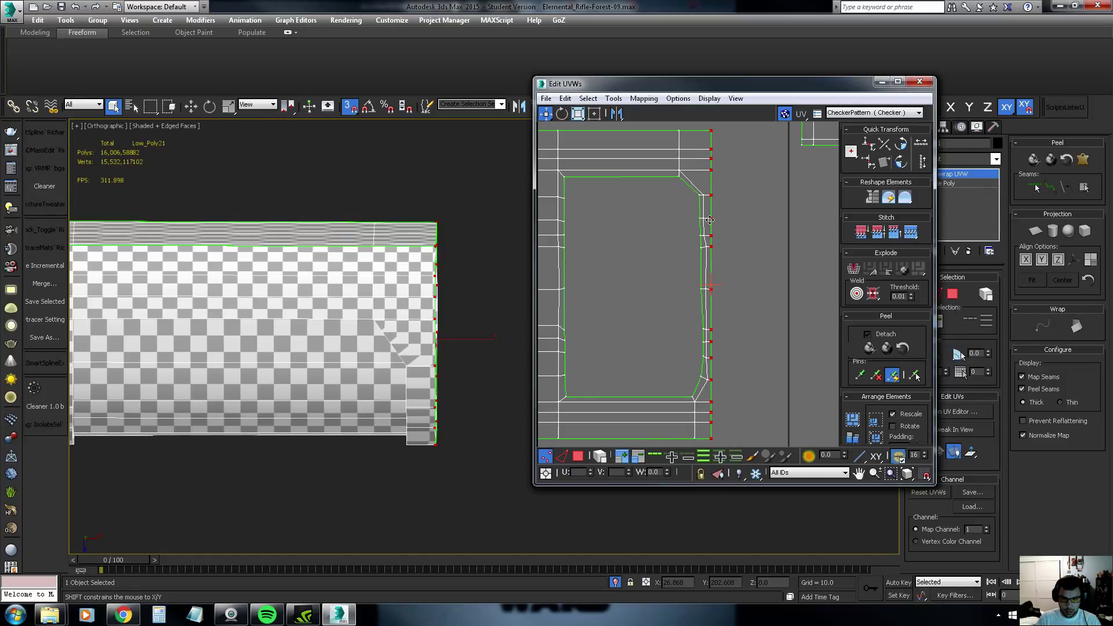
Move the right-edge column back rightward, checking the checker in Top view
drag(710, 219, 715, 220)
alt+middle_drag(371, 279, 450, 303)
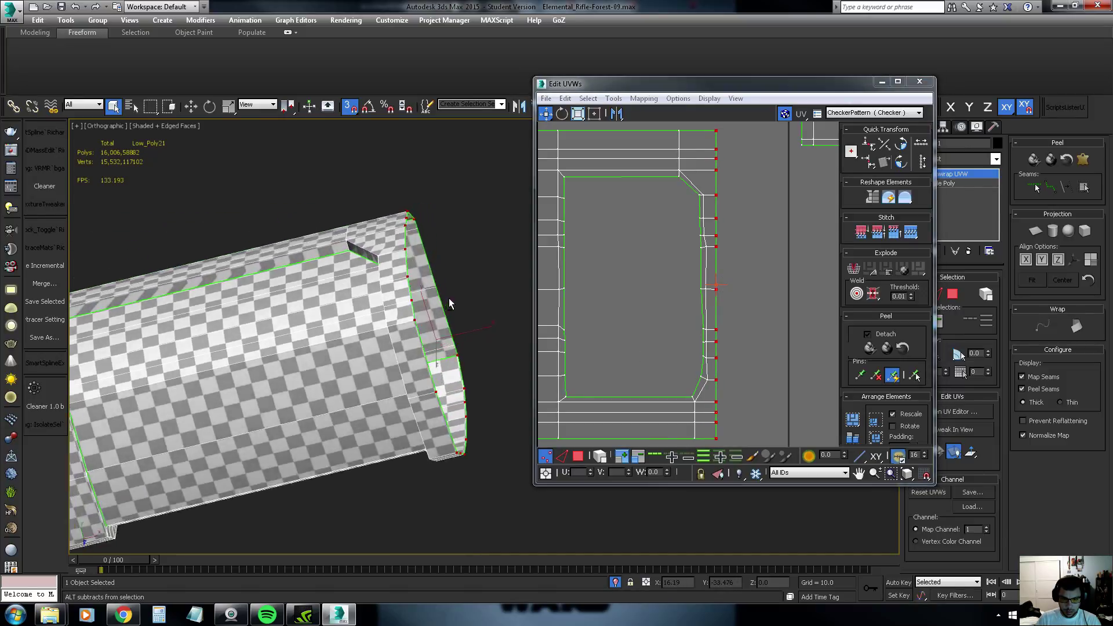
key(t)
key(z)
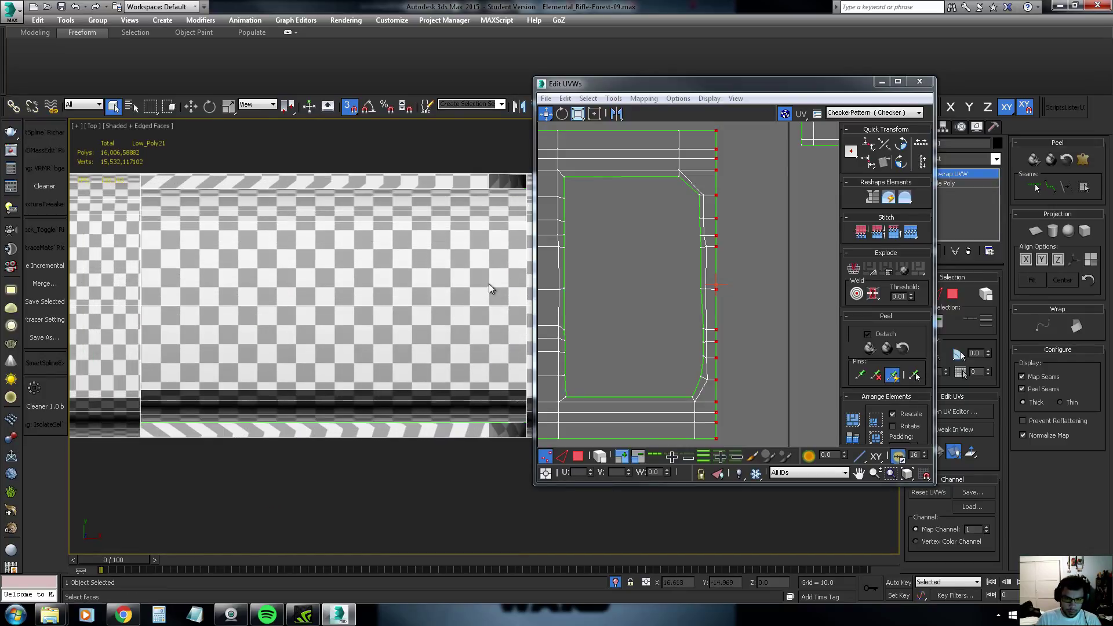
middle_drag(489, 288, 398, 293)
drag(716, 290, 720, 289)
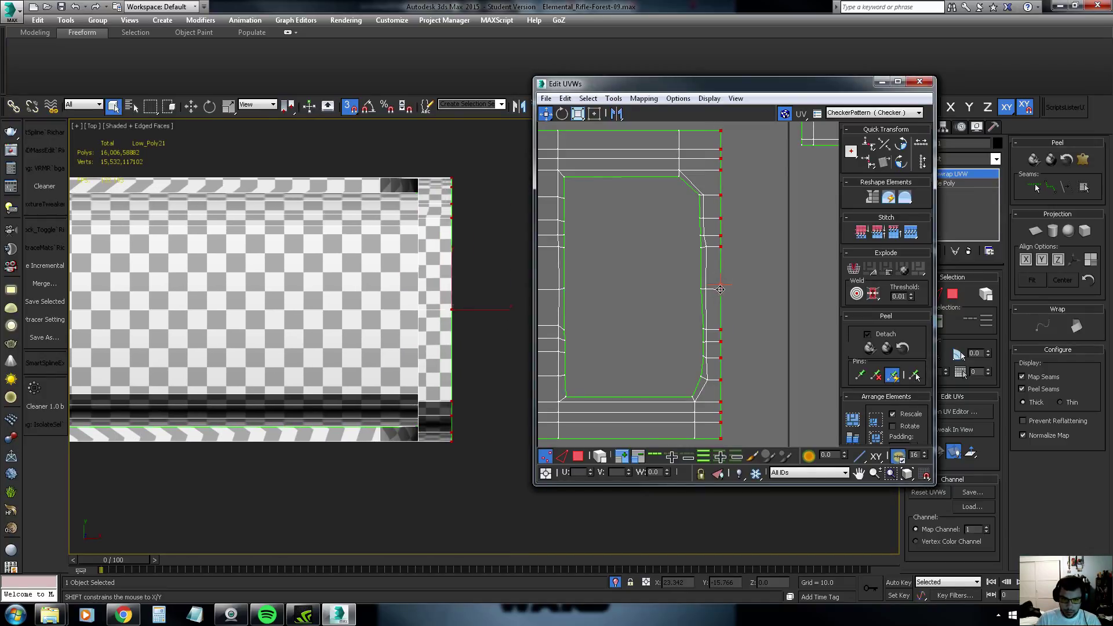
scroll(389, 290, down, 5)
mouse_move(394, 294)
alt+middle_down()
mouse_move(353, 333)
mouse_move(294, 244)
mouse_move(349, 251)
mouse_move(323, 249)
alt+middle_up()
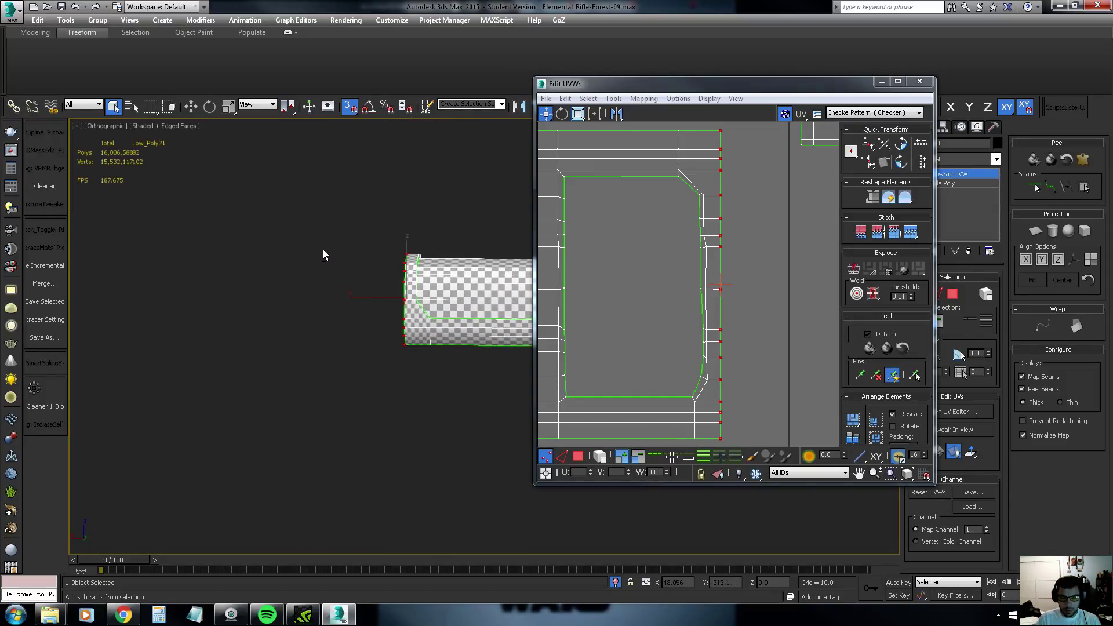
Select the top UV vertex row and lower it to V 4.19
scroll(473, 297, up, 3)
mouse_move(408, 295)
alt+middle_down()
mouse_move(413, 317)
mouse_move(420, 275)
alt+middle_up()
scroll(359, 396, down, 2)
scroll(400, 336, down, 2)
scroll(669, 305, down, 2)
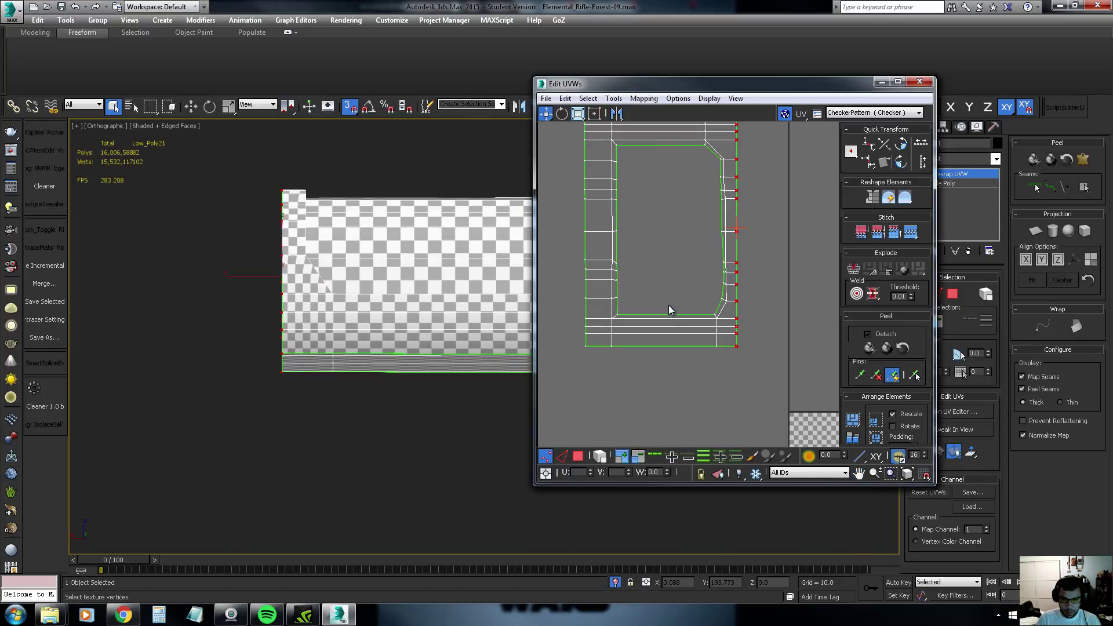
scroll(688, 350, up, 2)
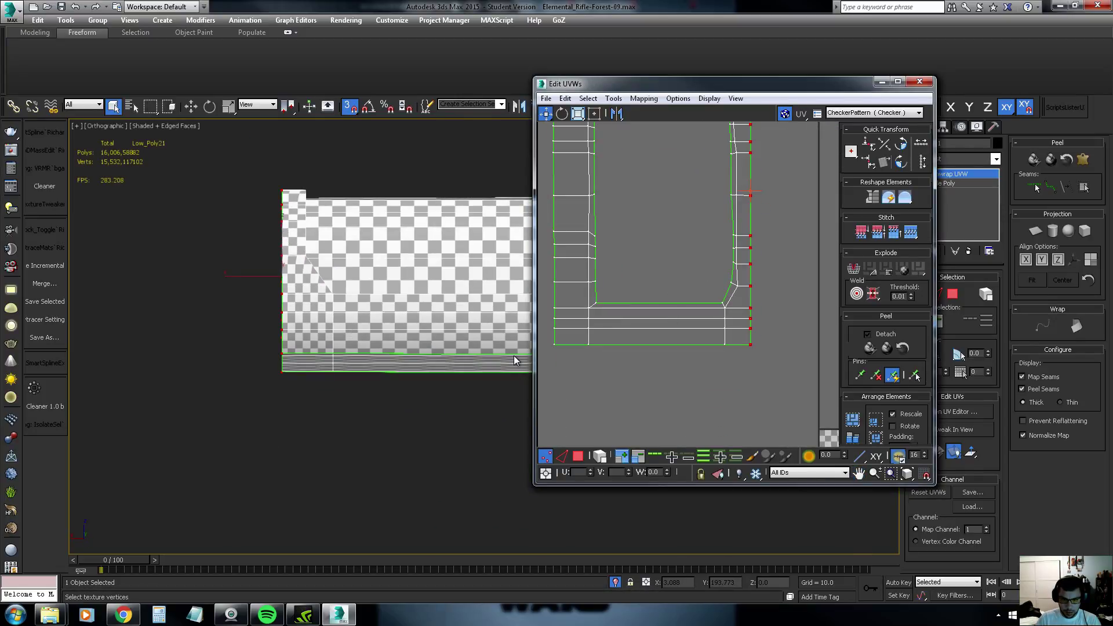
double_click(589, 346)
scroll(650, 262, down, 2)
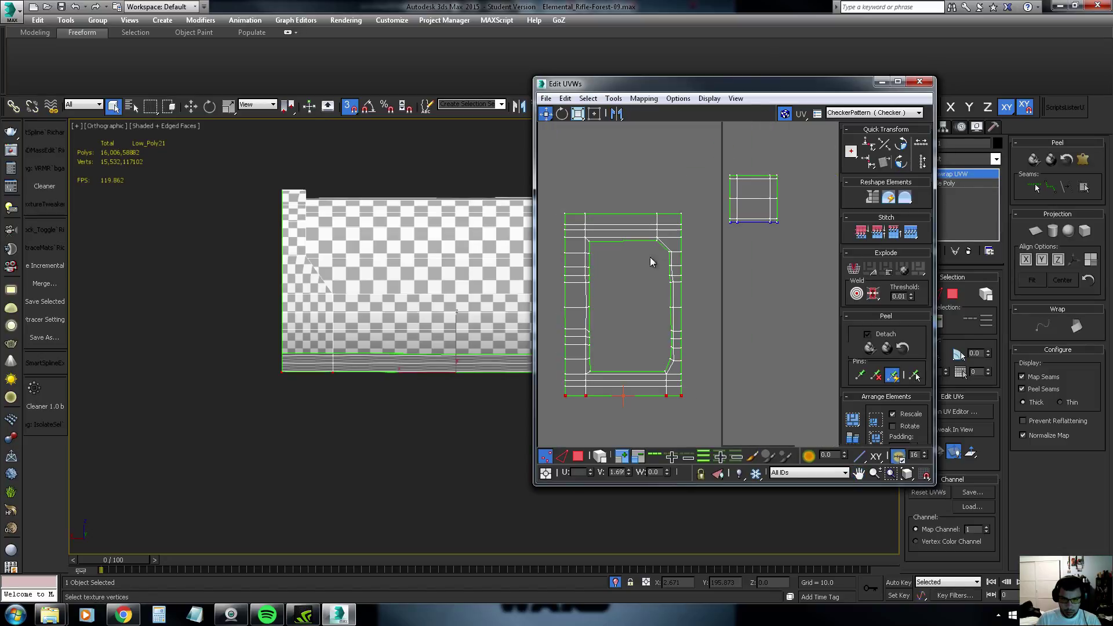
scroll(577, 214, up, 2)
drag(546, 221, 561, 220)
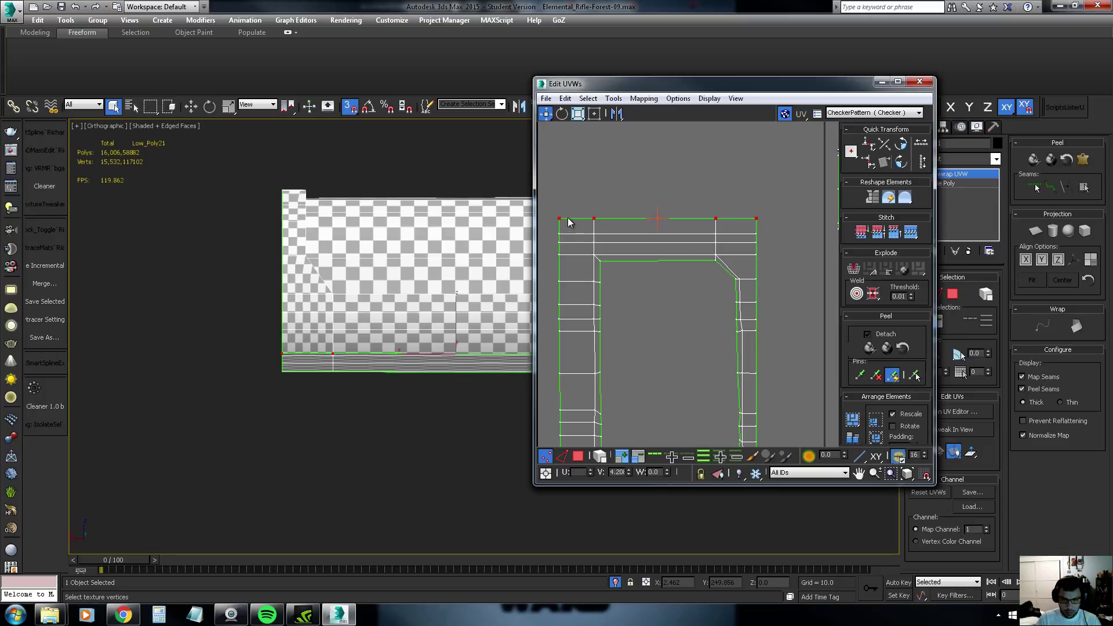
drag(562, 219, 562, 220)
Orbit to a straight-on side view of the cylinder to inspect the checker
scroll(298, 241, down, 1)
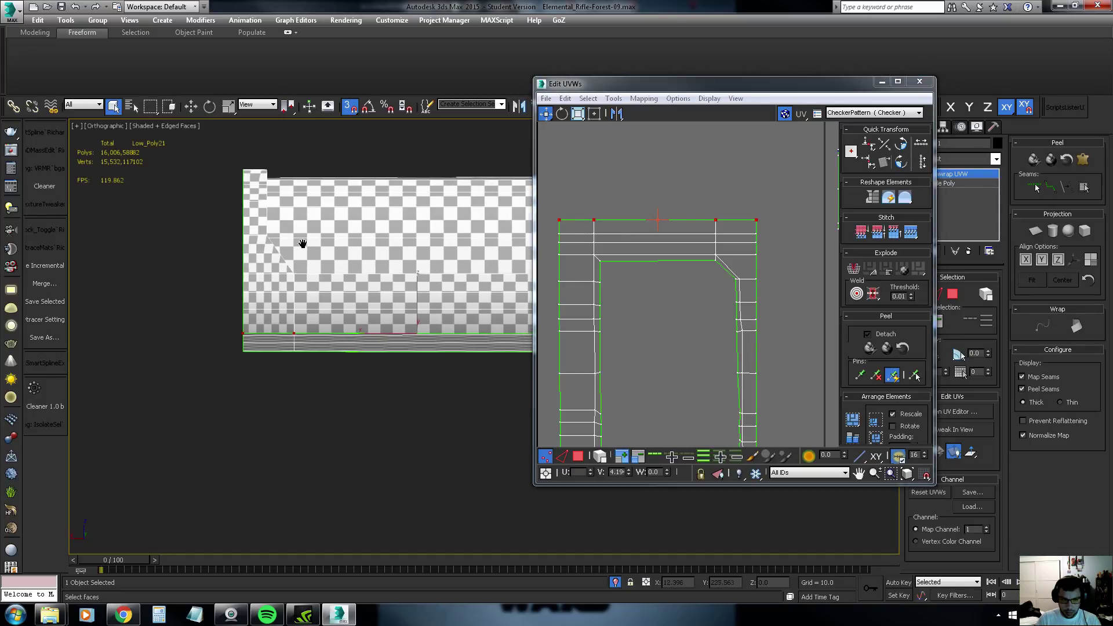
scroll(303, 268, down, 2)
mouse_move(304, 269)
alt+middle_down()
mouse_move(306, 256)
mouse_move(288, 281)
mouse_move(322, 248)
alt+middle_up()
scroll(600, 290, down, 2)
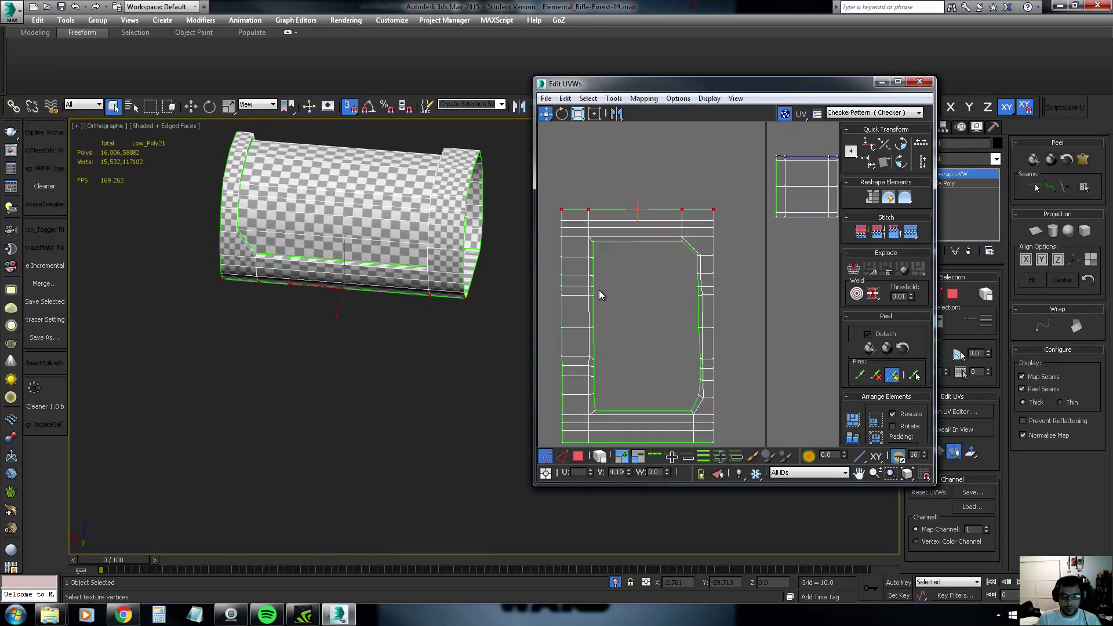
middle_drag(599, 290, 639, 300)
scroll(647, 321, up, 2)
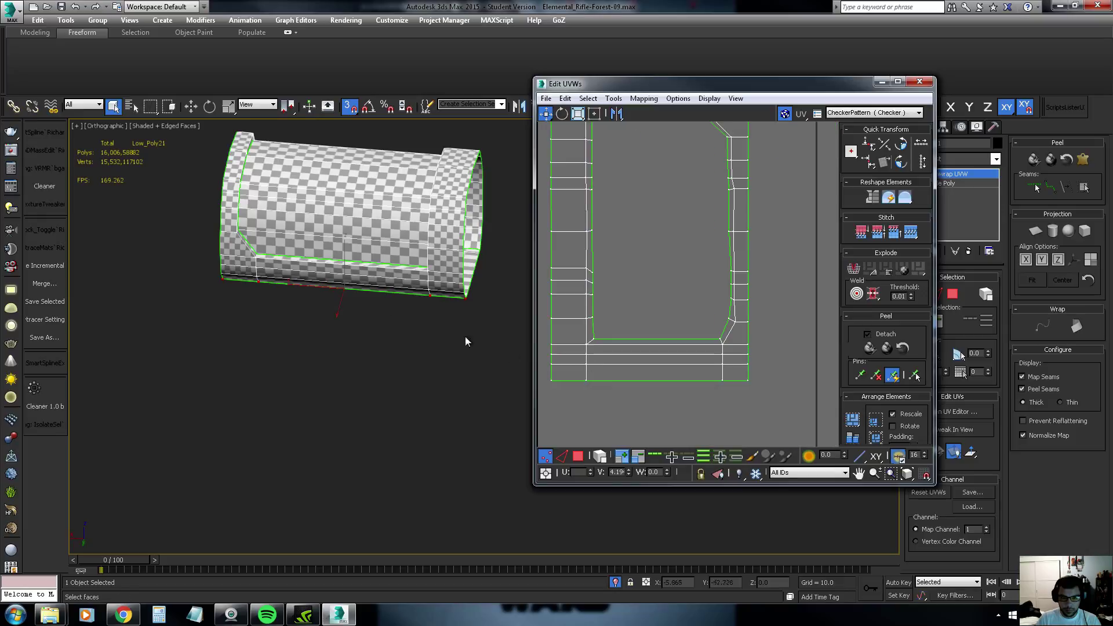
middle_drag(465, 336, 450, 371)
alt+middle_drag(390, 263, 361, 273)
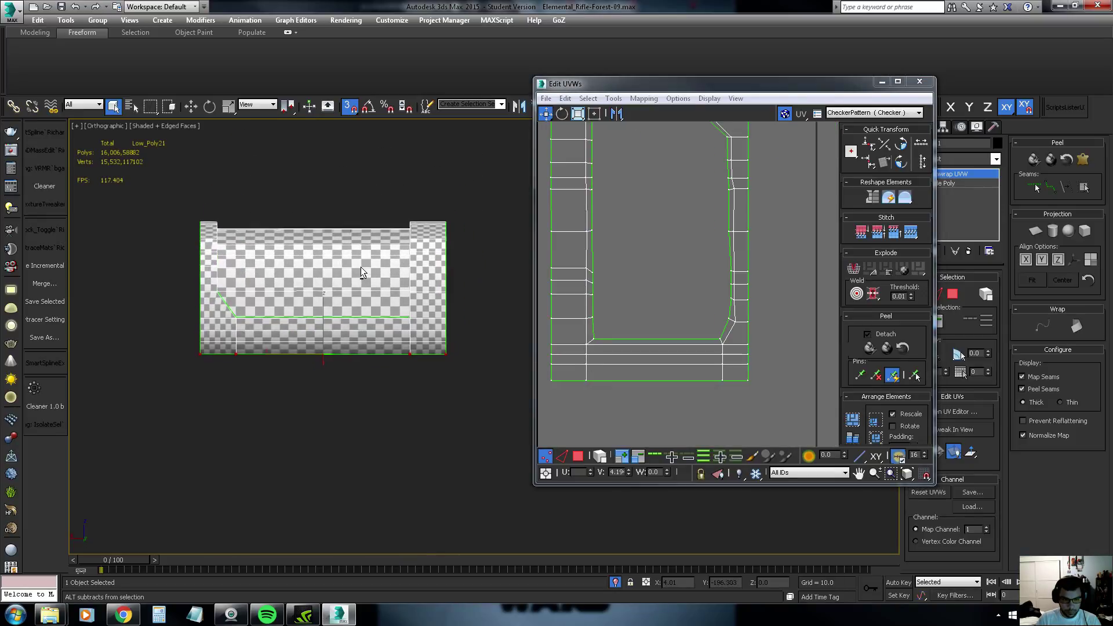
Select a lower vertex row and raise it to V 4.01
middle_drag(587, 124, 585, 199)
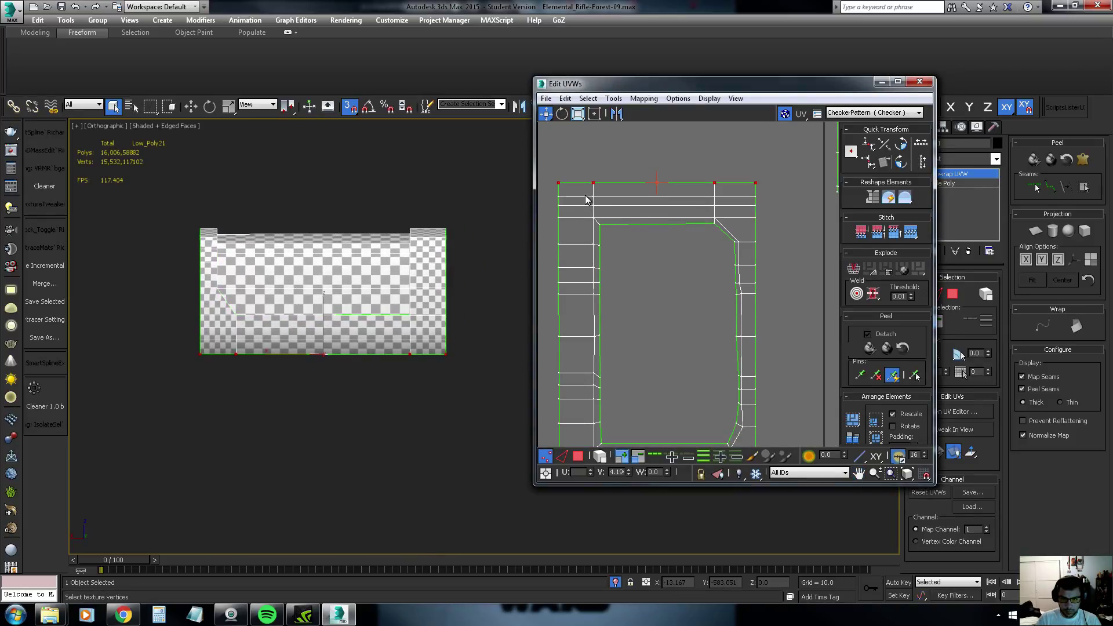
drag(553, 201, 777, 224)
scroll(777, 213, up, 1)
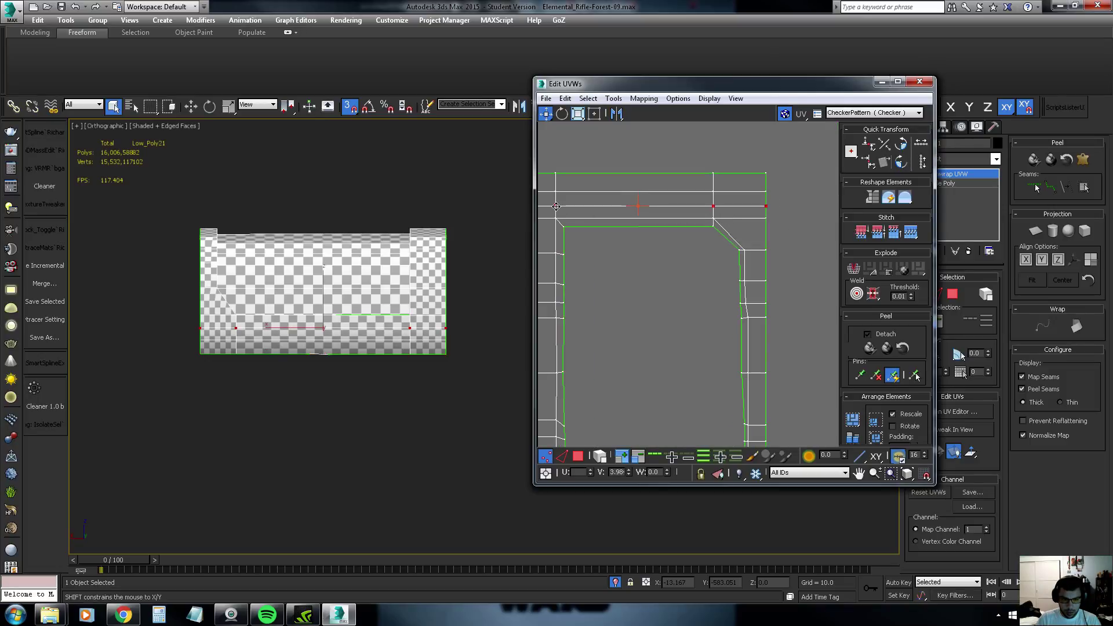
drag(557, 203, 557, 201)
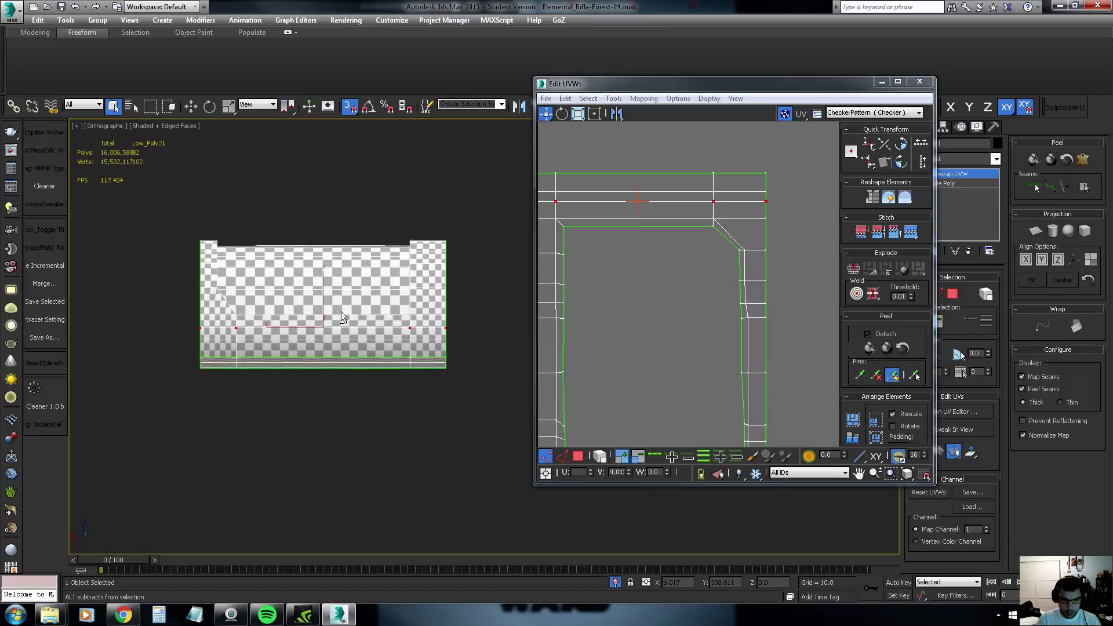
mouse_move(341, 312)
alt+middle_down()
mouse_move(342, 293)
mouse_move(339, 311)
mouse_move(255, 324)
mouse_move(317, 293)
alt+middle_up()
Try selecting face strips on the shell in face mode, then return to vertex mode
key(3)
click(215, 344)
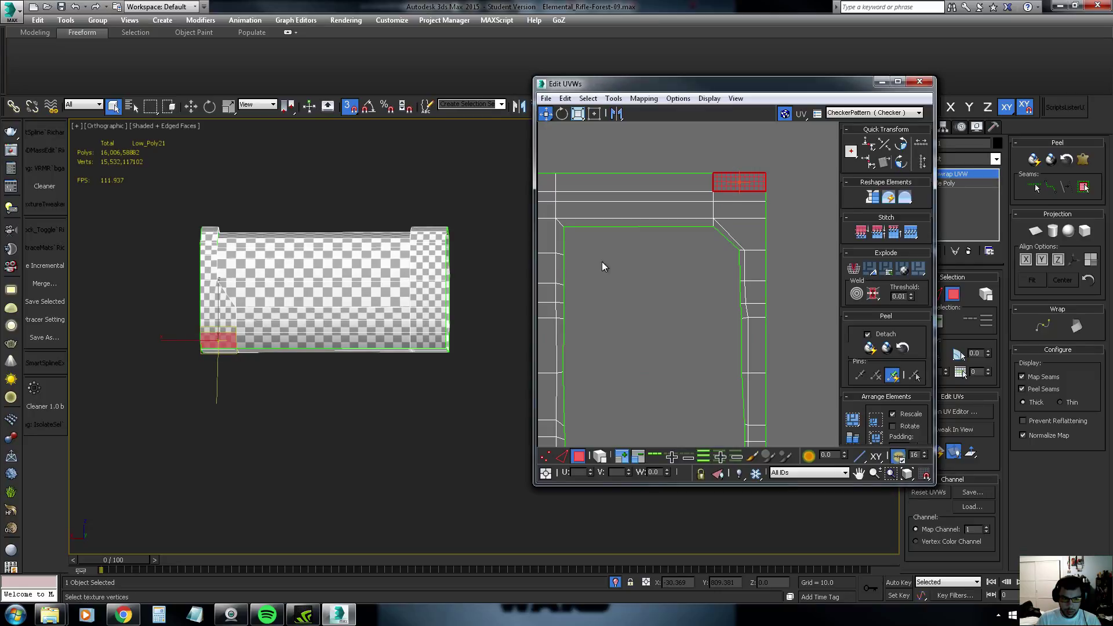
click(328, 221)
click(325, 332)
key(1)
Marquee-select the top vertex row and move it back up to V 4.20
middle_drag(716, 185, 719, 188)
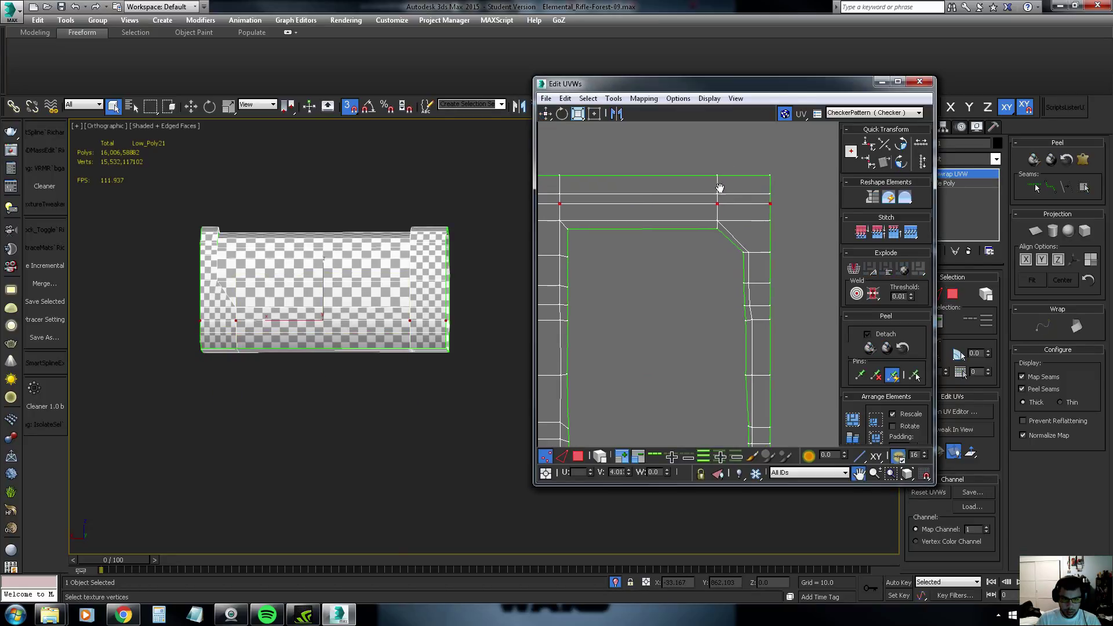
scroll(720, 187, down, 1)
drag(756, 168, 554, 187)
key(w)
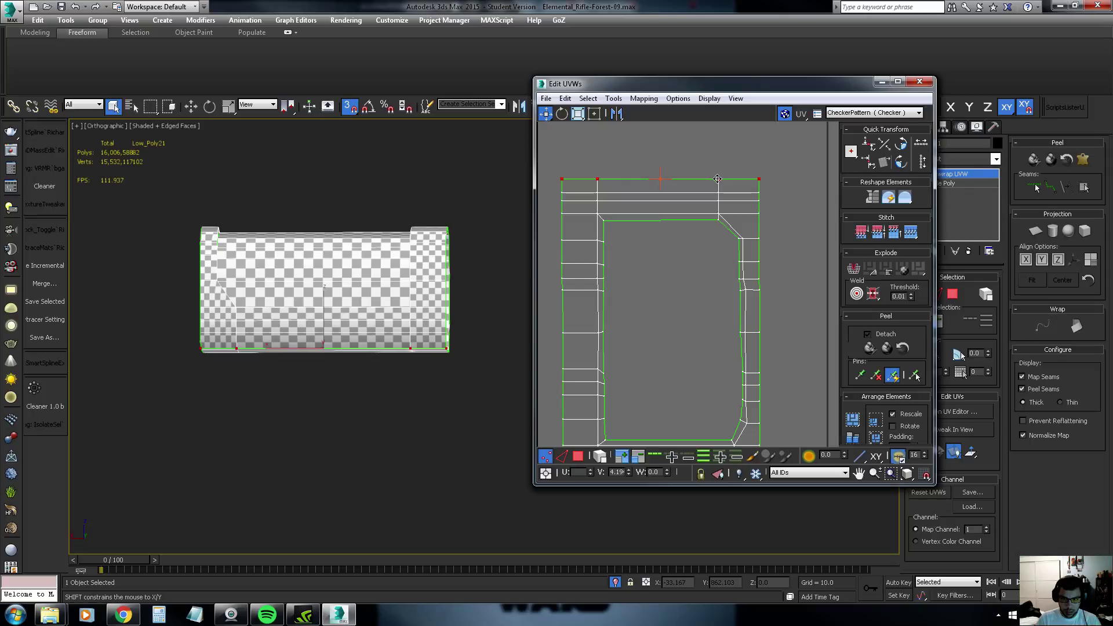
drag(717, 178, 718, 179)
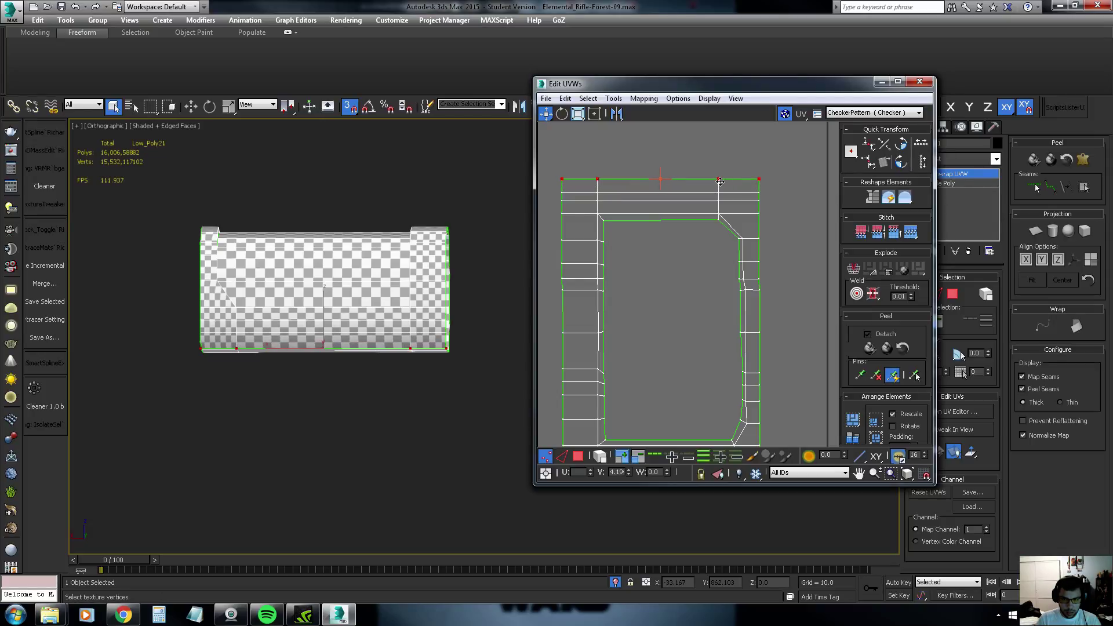
Select the shell's right-hand vertex column
middle_drag(719, 181, 718, 176)
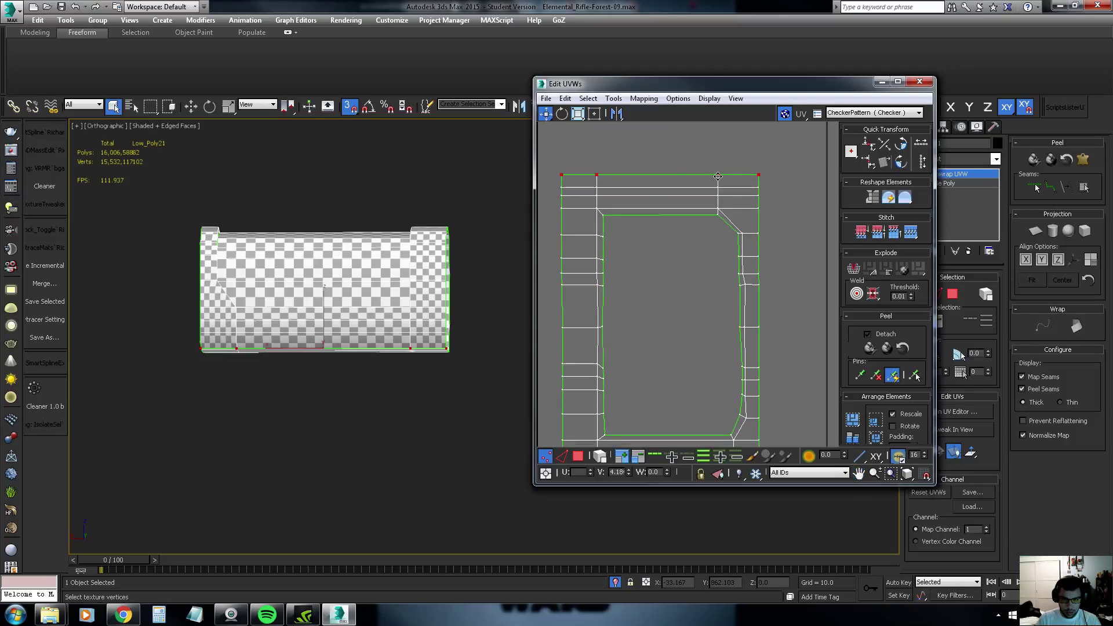
scroll(713, 192, down, 1)
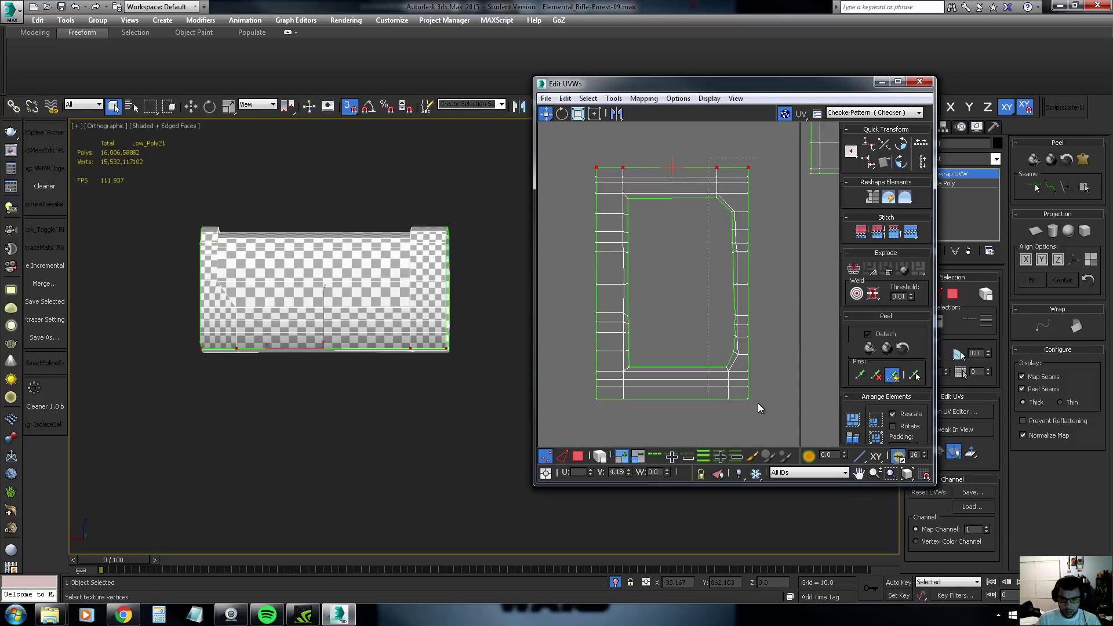
drag(713, 161, 752, 390)
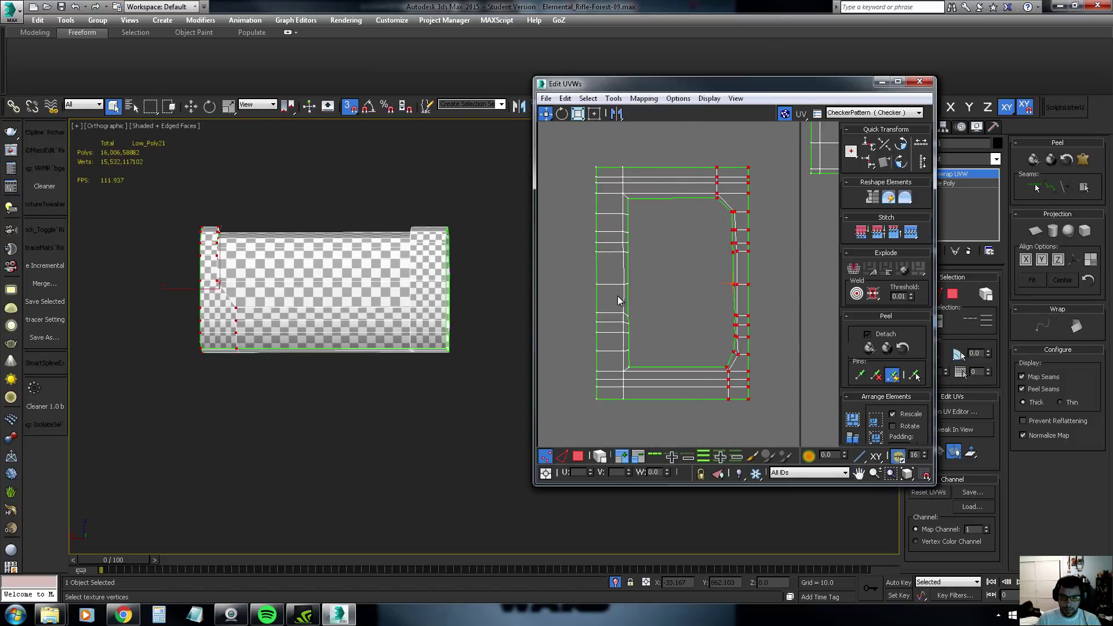
Move the receiver UV shell's left vertex column further left
drag(574, 163, 644, 406)
drag(638, 200, 568, 199)
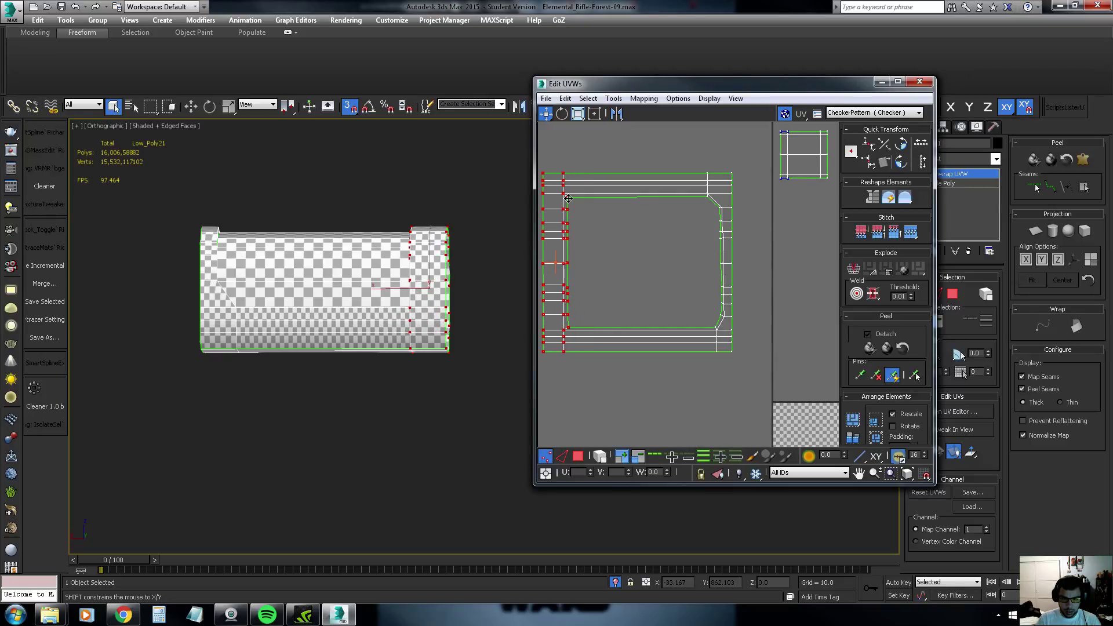
scroll(597, 208, down, 2)
middle_drag(605, 209, 618, 211)
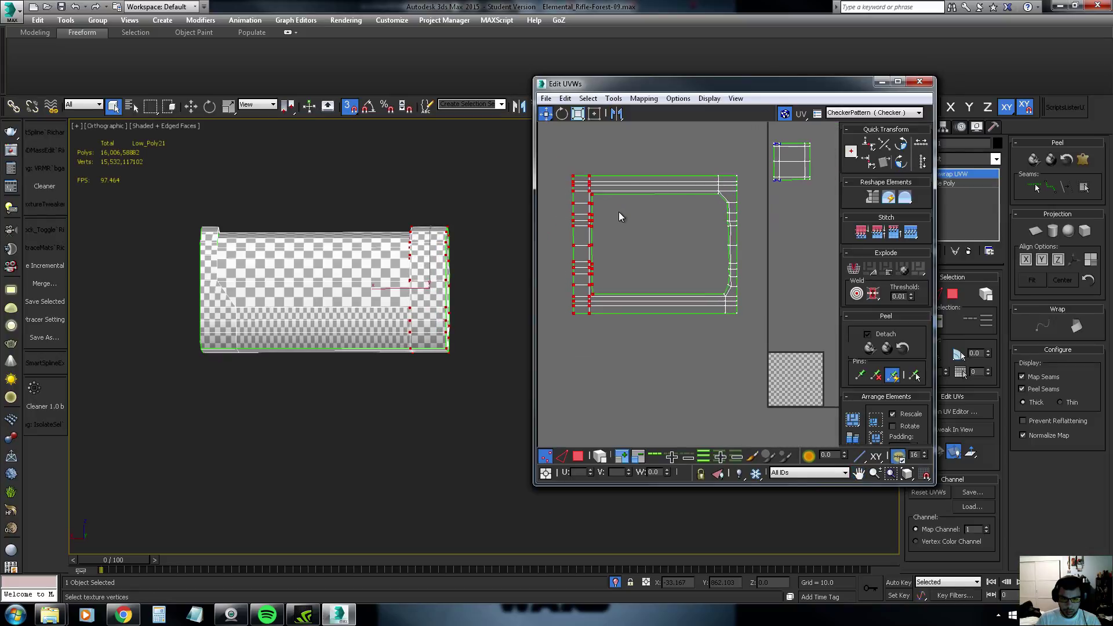
drag(589, 195, 586, 195)
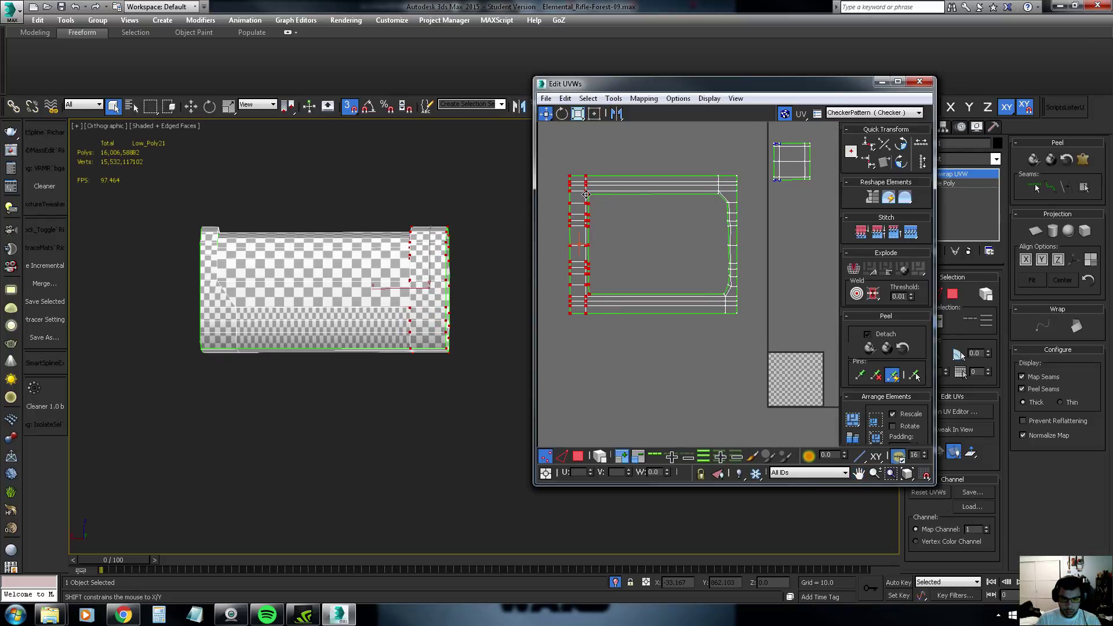
scroll(732, 319, up, 1)
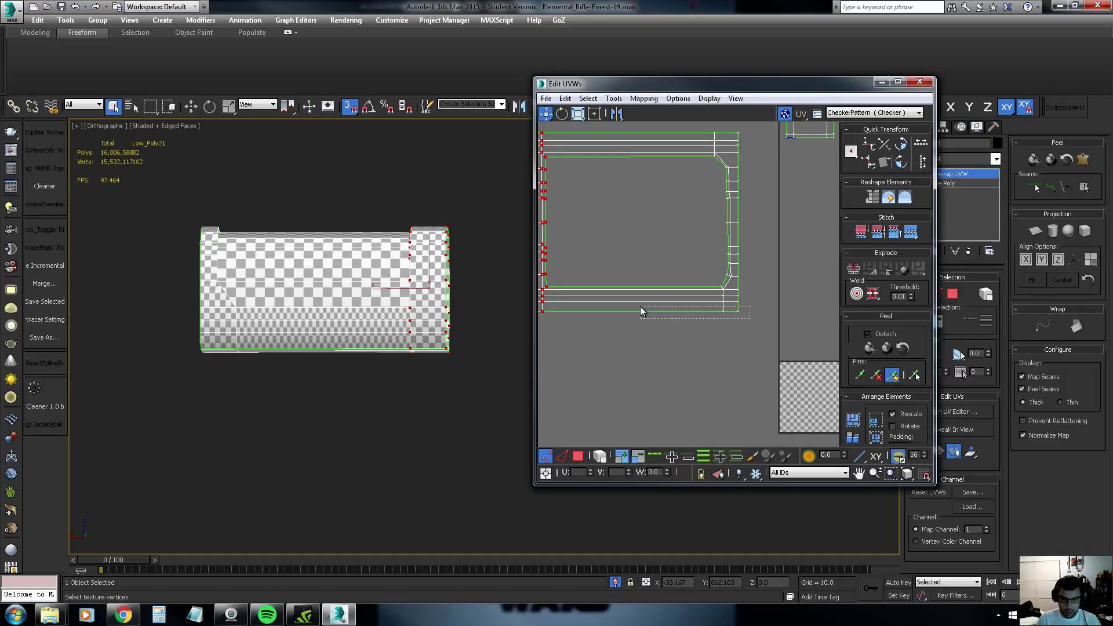
Lower the UV shell's bottom edge slightly
key(2)
scroll(670, 305, up, 1)
click(662, 308)
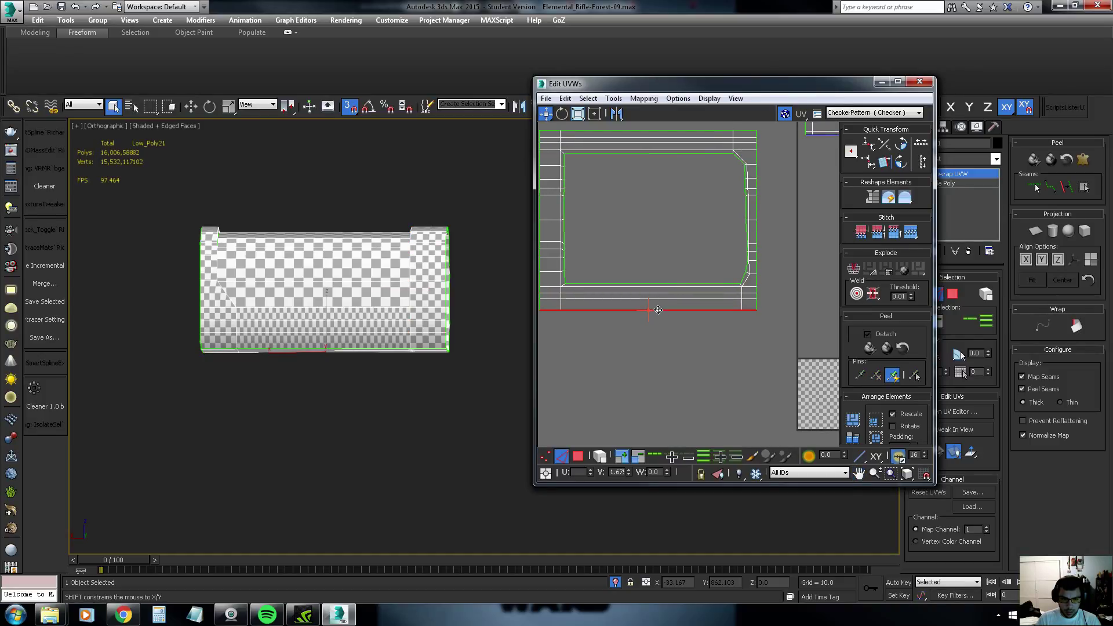
alt+middle_drag(385, 310, 526, 301)
key(f)
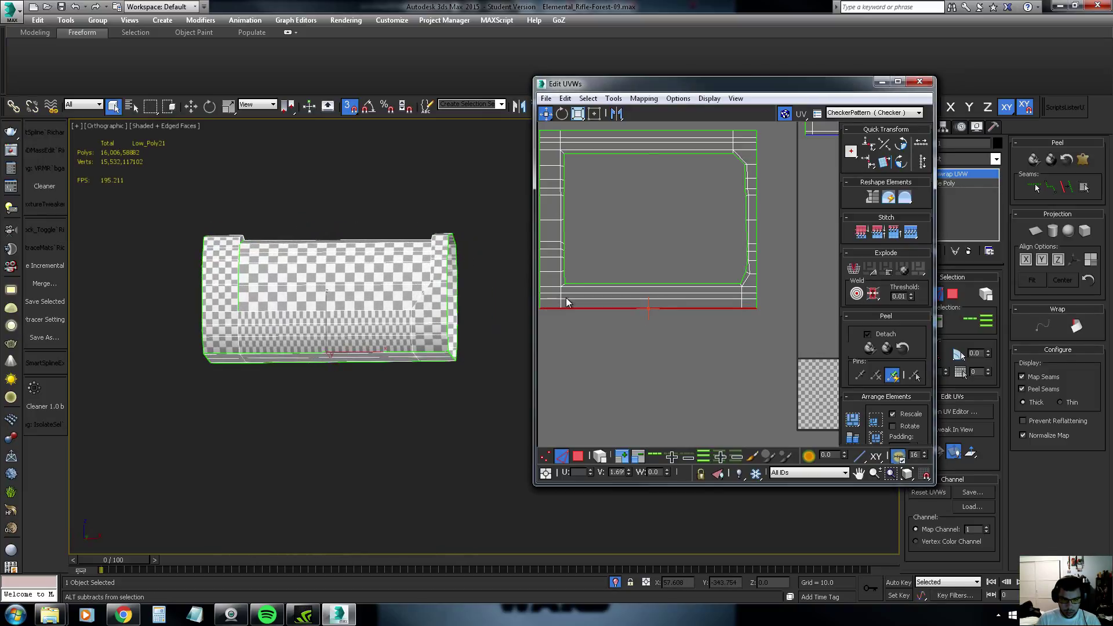
scroll(465, 294, up, 3)
scroll(464, 294, up, 1)
drag(653, 308, 654, 313)
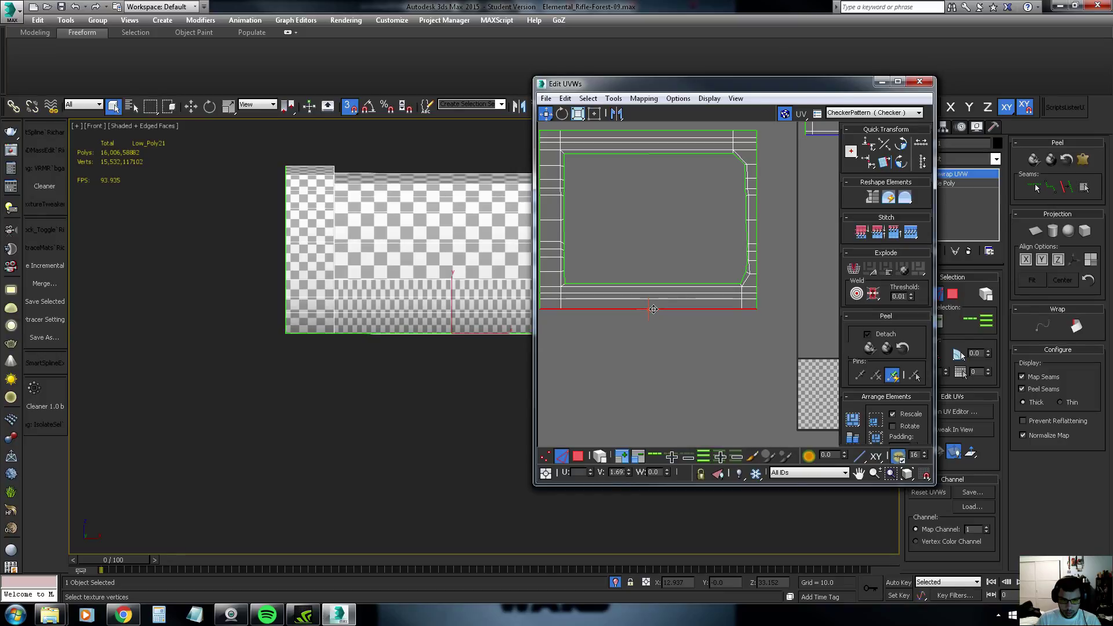
Push the left vertex column outward and move the right vertex column further right
key(1)
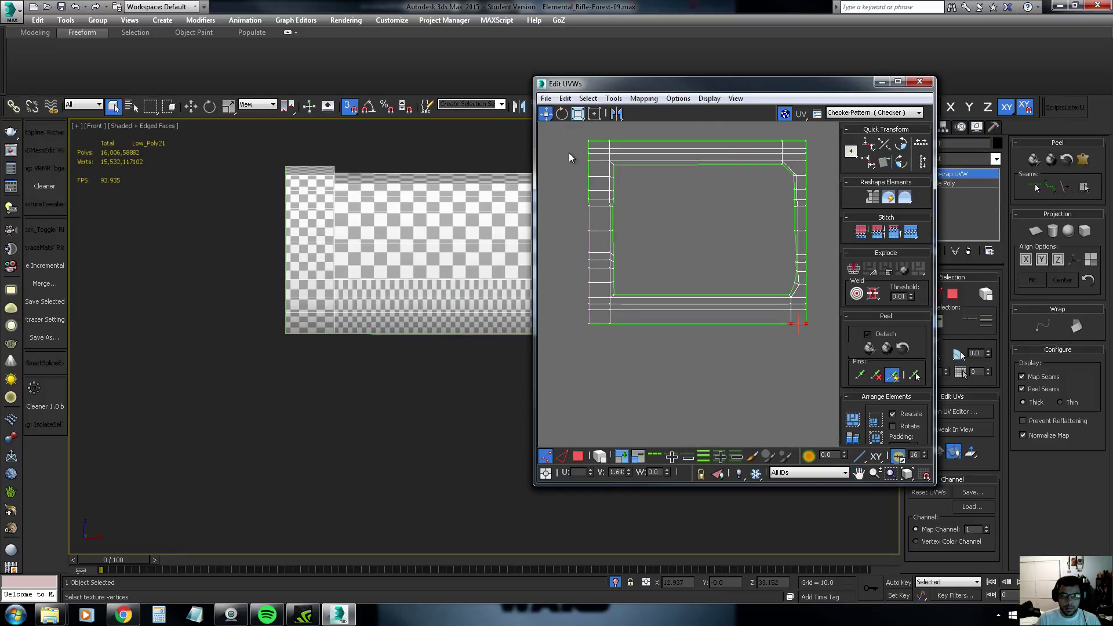
drag(601, 344, 583, 135)
drag(589, 310, 579, 310)
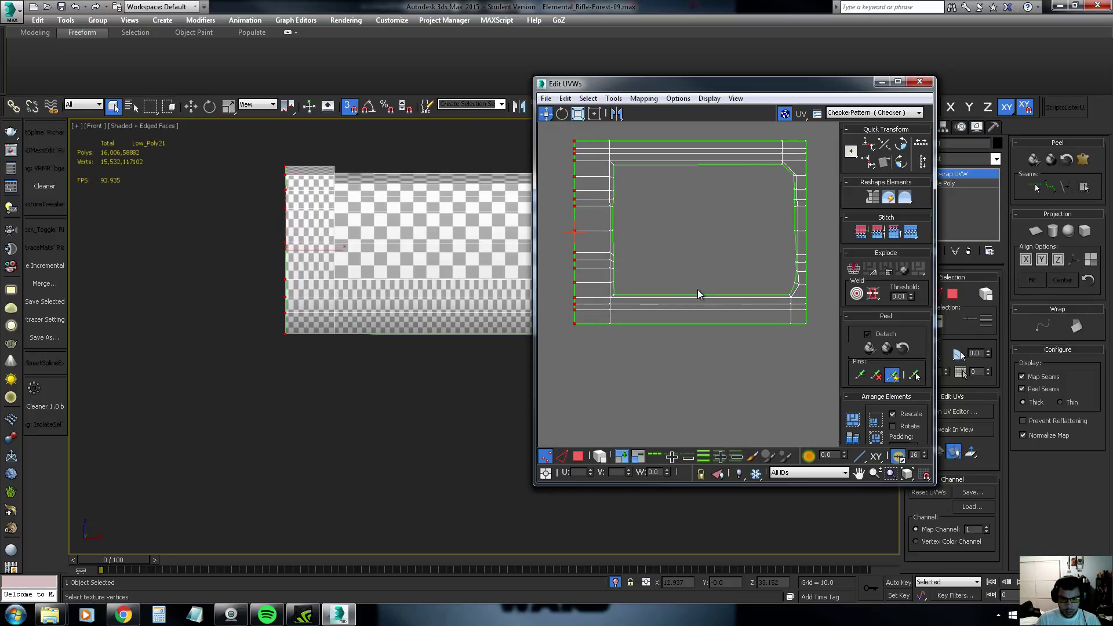
middle_drag(697, 290, 615, 300)
mouse_move(361, 308)
middle_down()
mouse_move(227, 307)
mouse_move(203, 339)
middle_up()
middle_drag(754, 339, 713, 378)
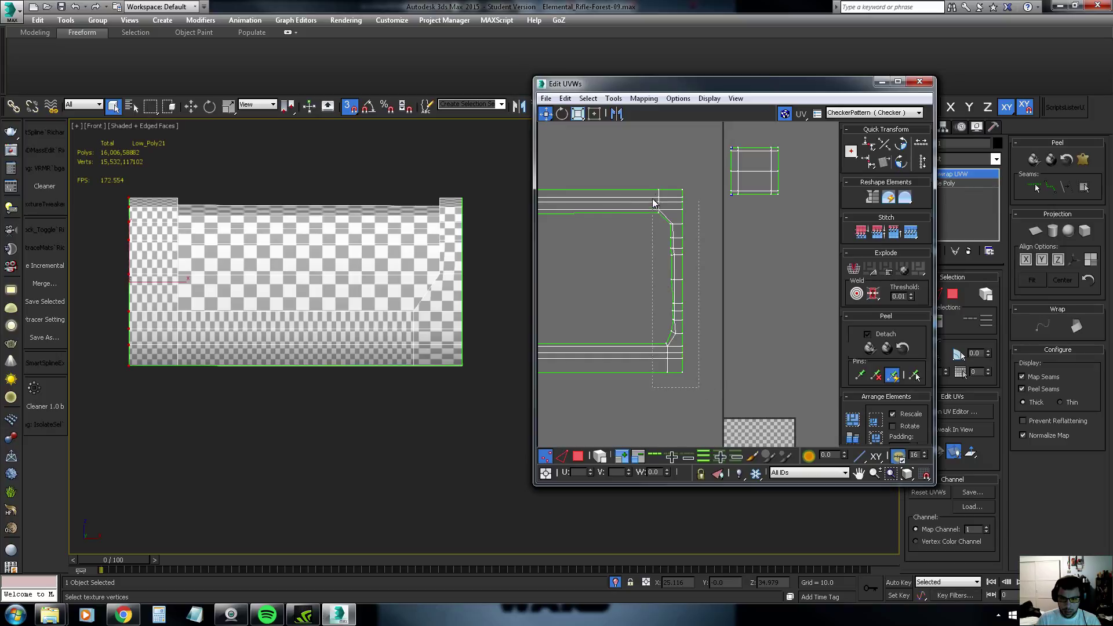
drag(677, 176, 696, 204)
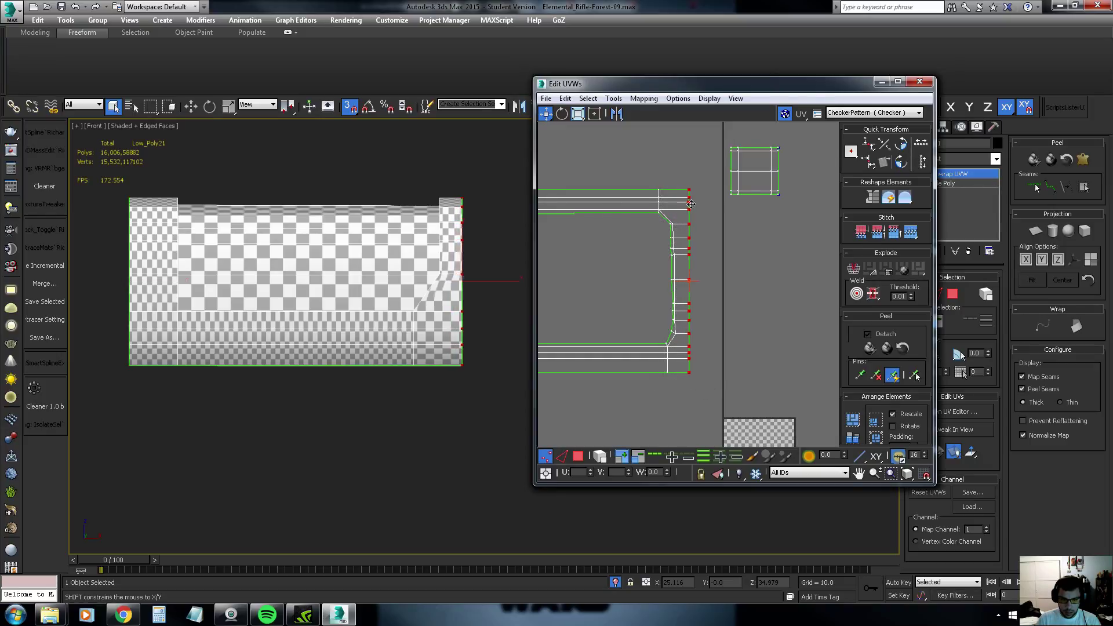
scroll(734, 249, down, 2)
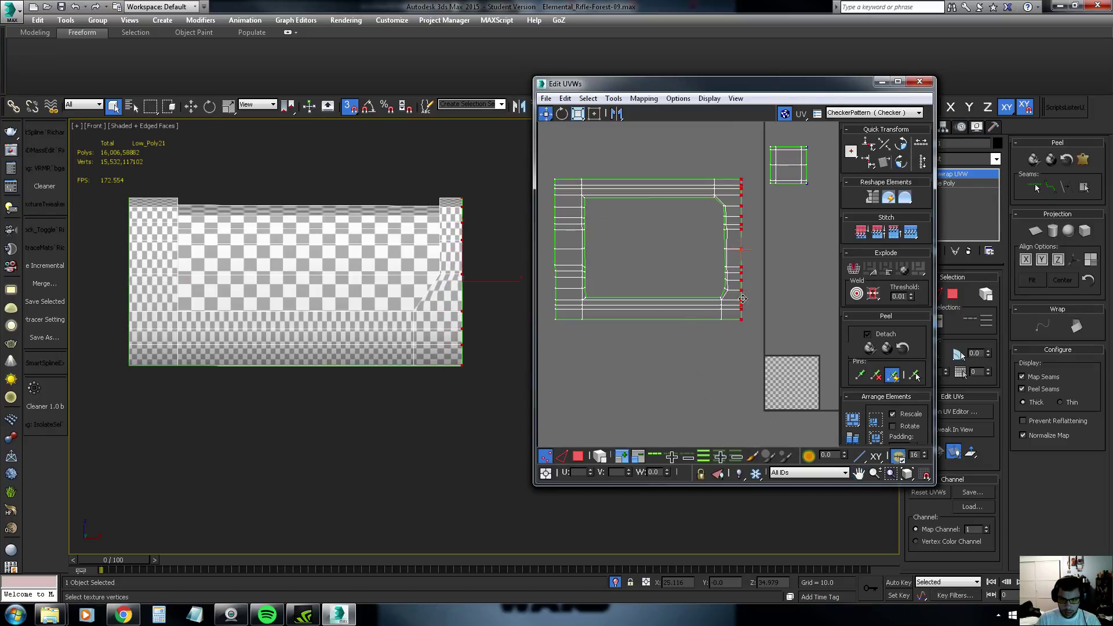
Select two horizontal edge loops, then select the shell's right-hand vertex column
key(2)
double_click(622, 311)
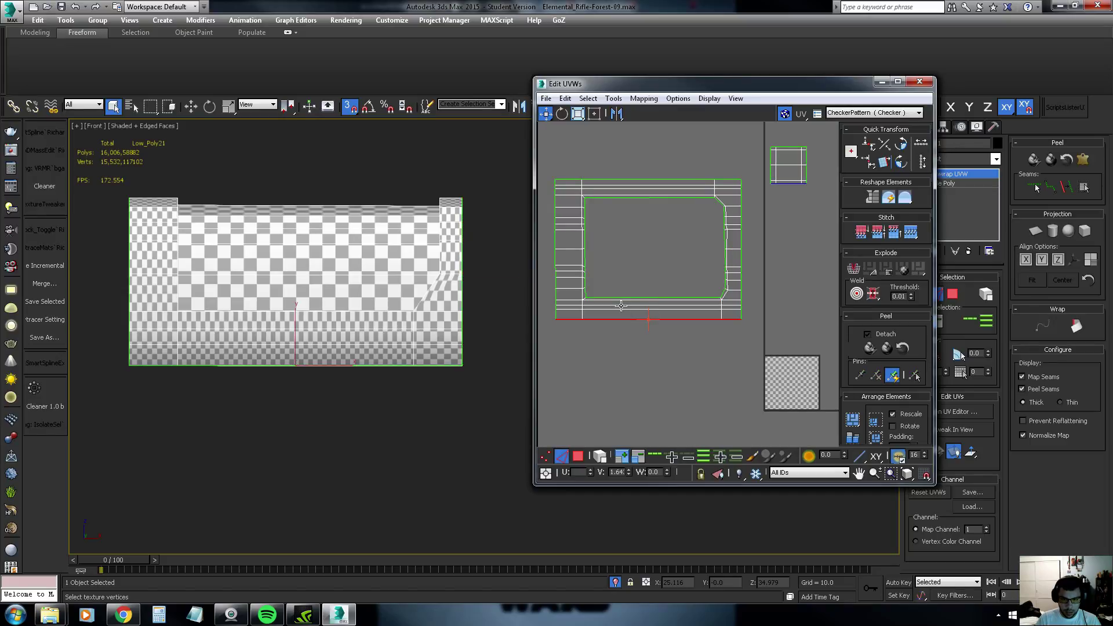
double_click(621, 305)
scroll(621, 305, up, 2)
scroll(621, 305, down, 2)
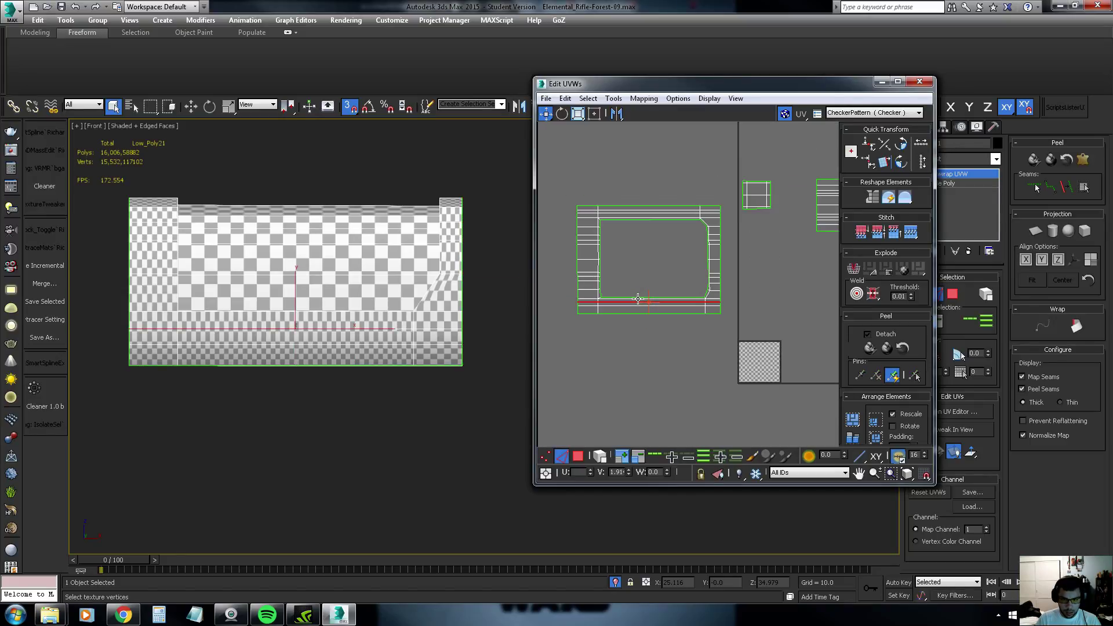
key(1)
drag(729, 199, 705, 305)
Select the shell's upper and side vertices, excluding the bottom row, and raise them
scroll(565, 206, up, 1)
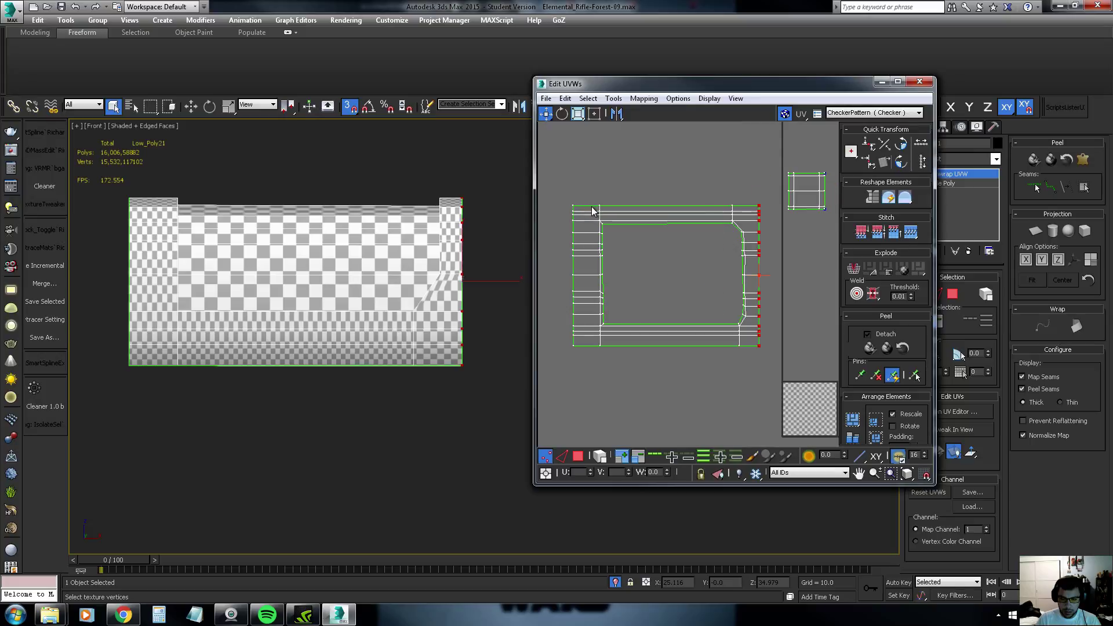
drag(561, 179, 795, 335)
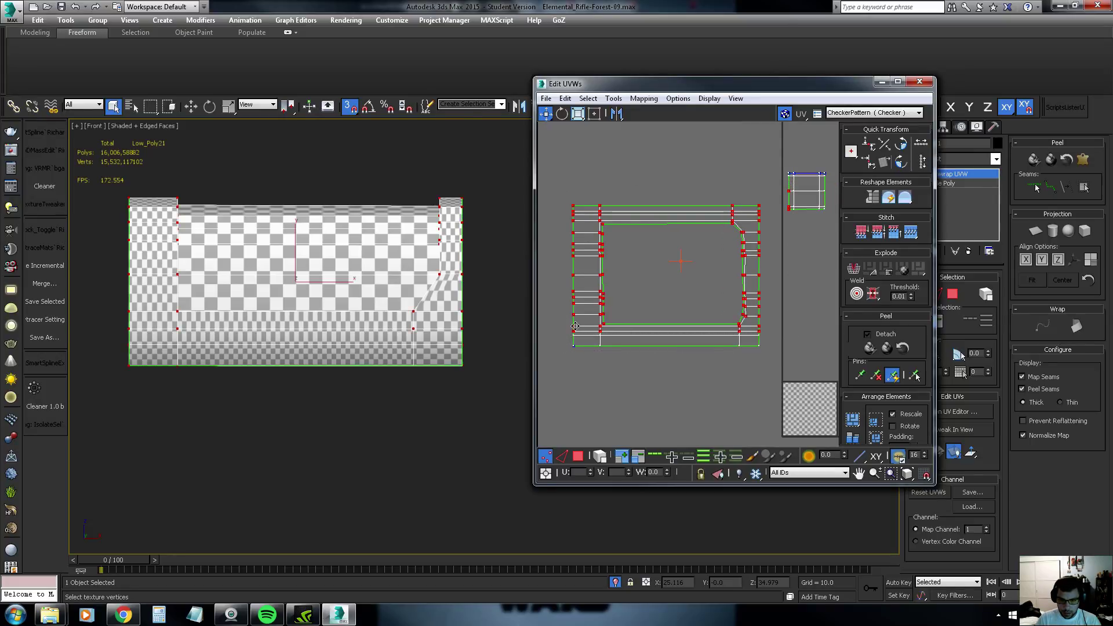
drag(600, 327, 603, 323)
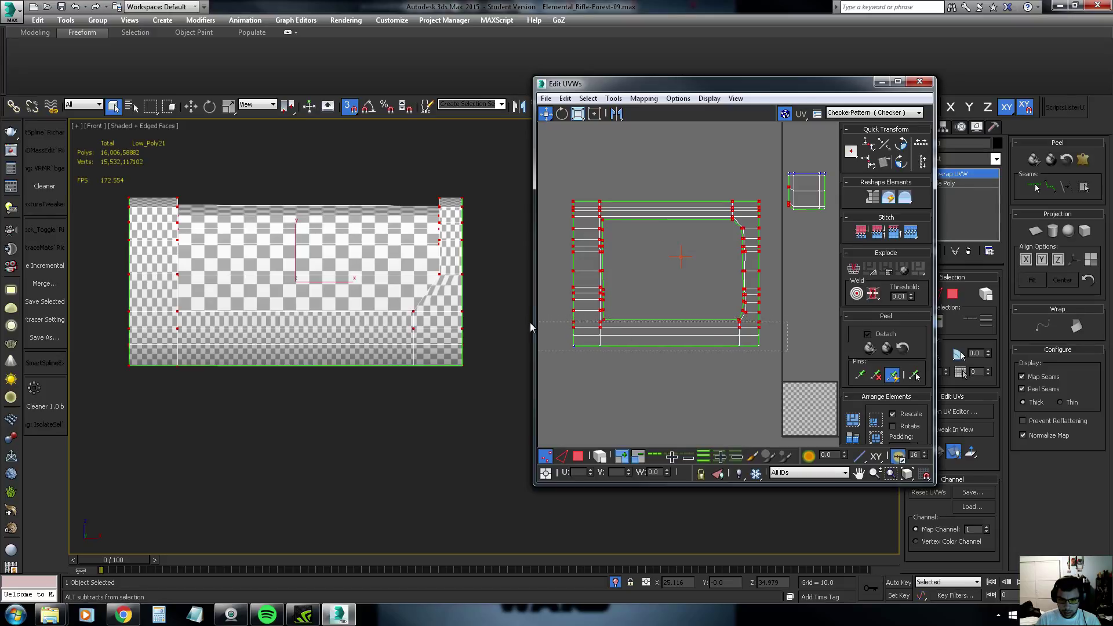
alt+drag(530, 327, 530, 327)
drag(601, 322, 601, 318)
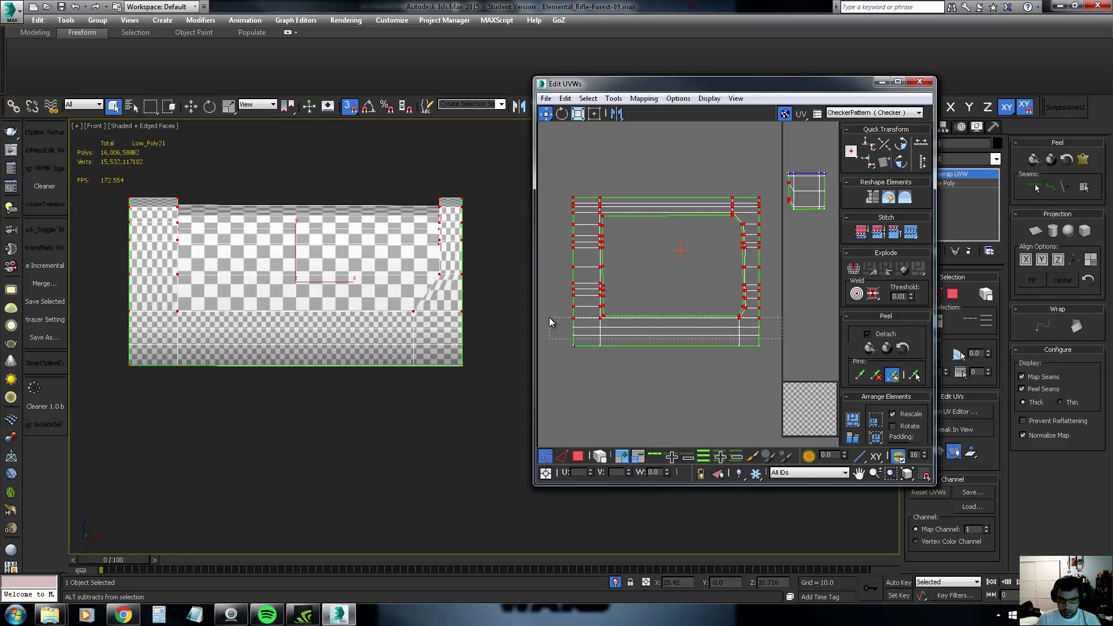
Deselect the lower inner vertices, lift the upper rows, and check the viewport's checker
mouse_move(556, 324)
alt+mouse_down()
mouse_move(548, 318)
mouse_move(603, 300)
alt+mouse_up()
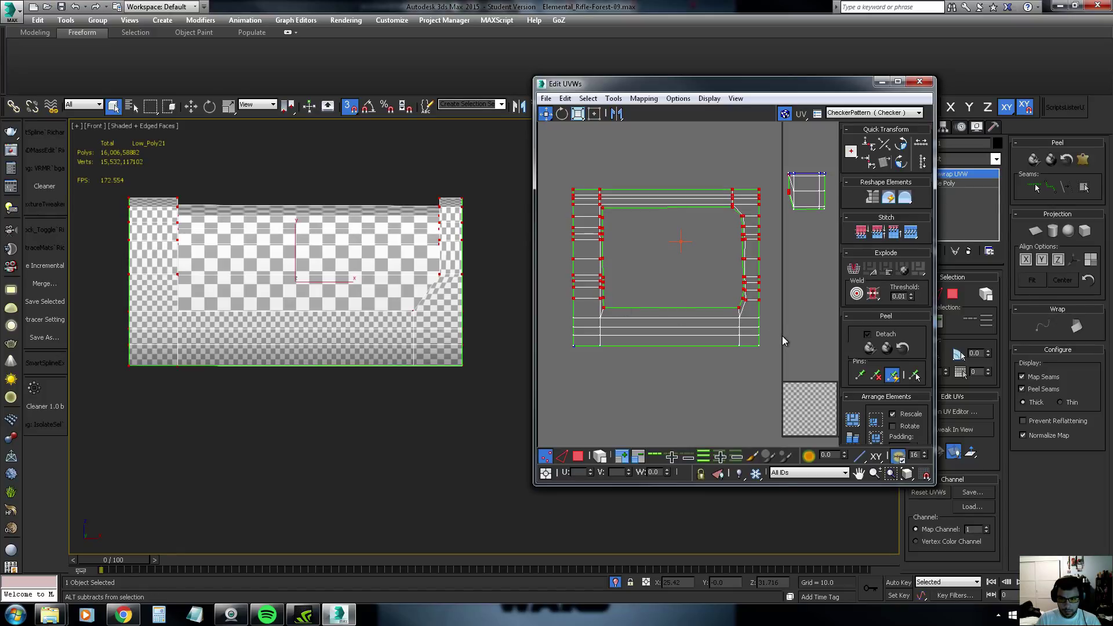
mouse_move(781, 336)
alt+mouse_down()
mouse_move(571, 293)
mouse_move(603, 274)
alt+mouse_up()
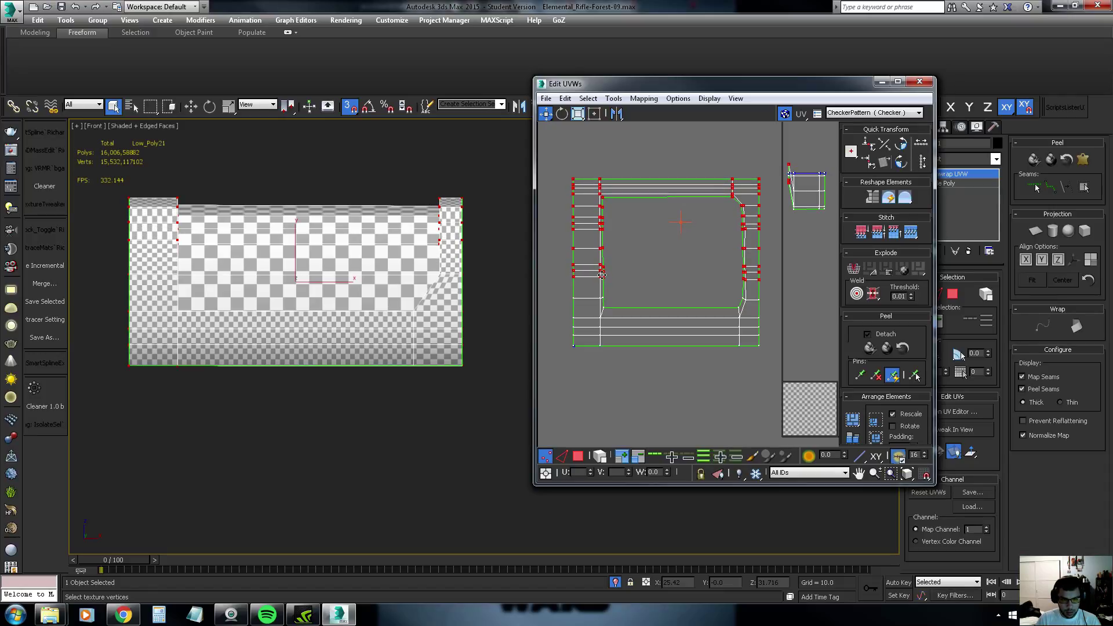
middle_drag(604, 274, 595, 308)
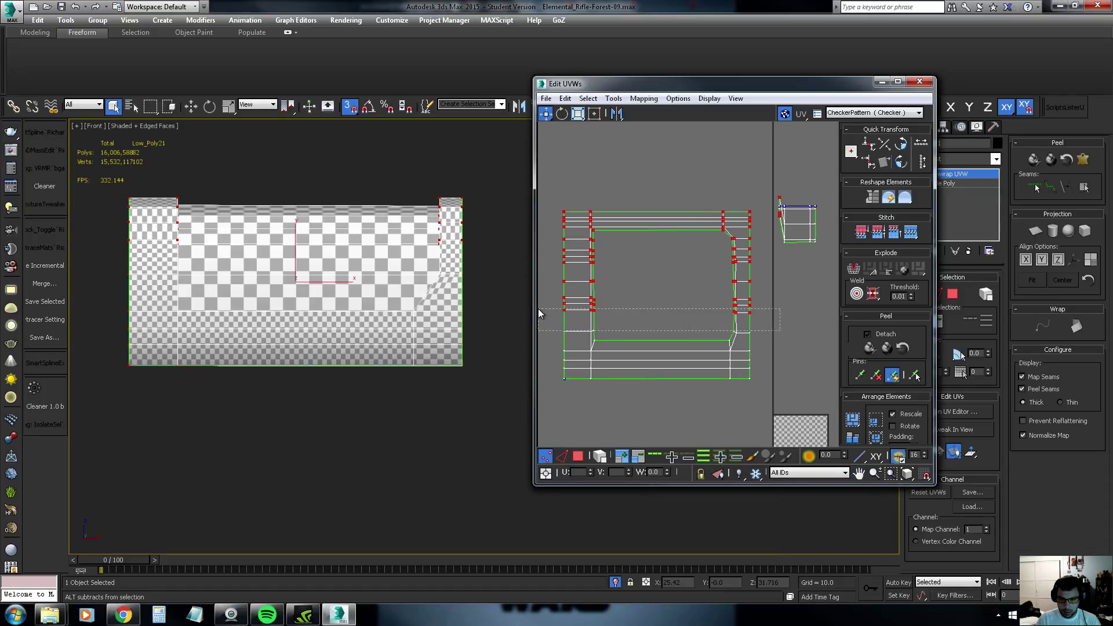
drag(592, 302, 592, 298)
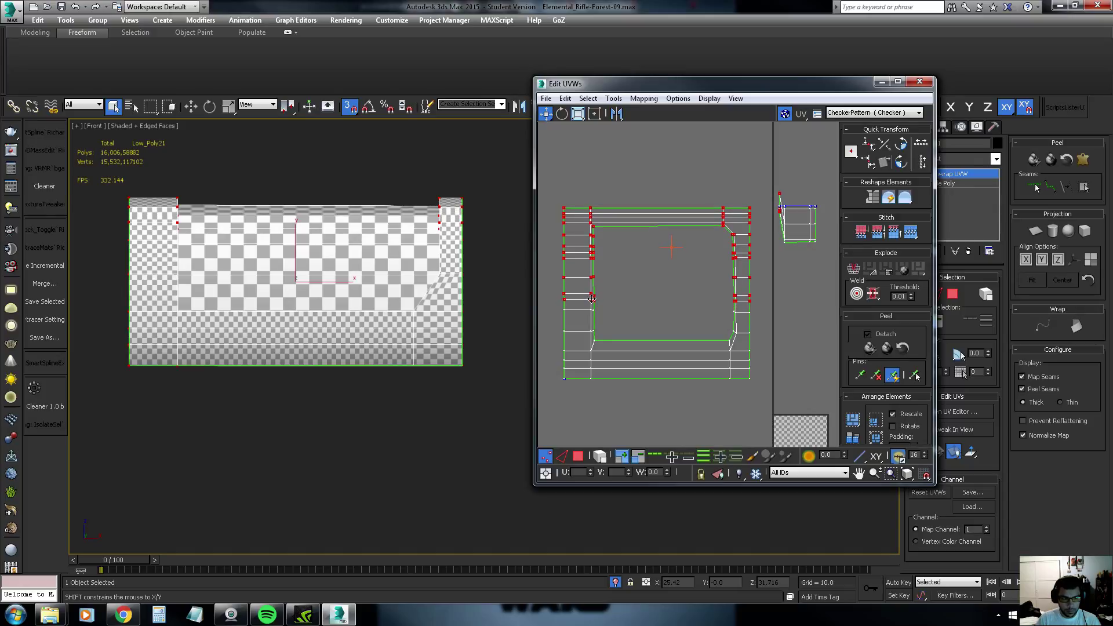
middle_drag(685, 313, 698, 333)
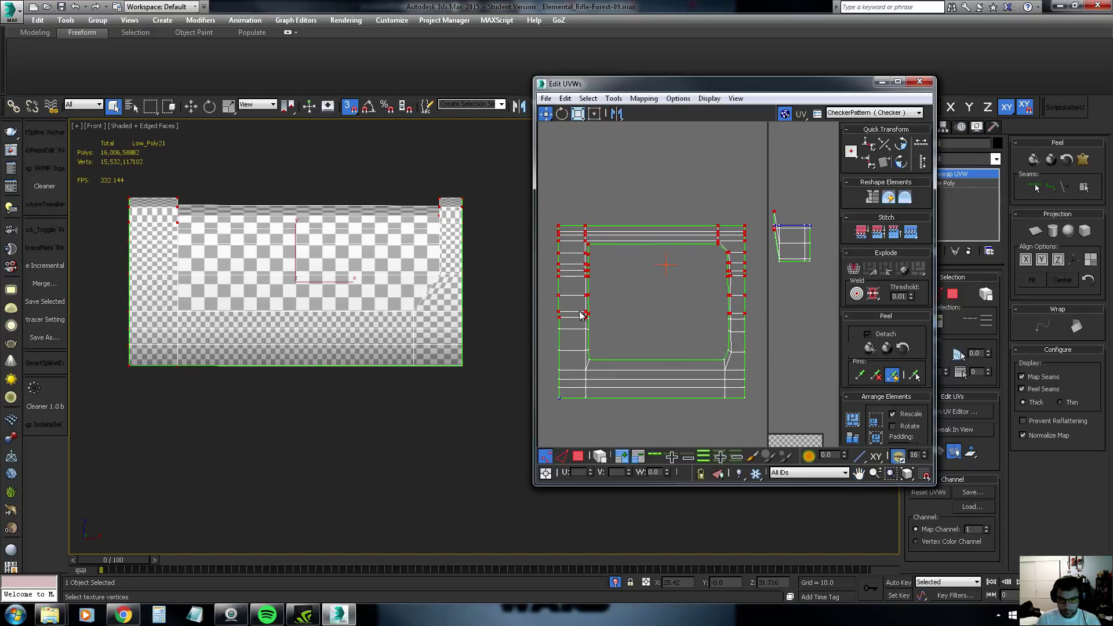
mouse_move(657, 336)
alt+mouse_down()
mouse_move(547, 319)
mouse_move(588, 305)
alt+mouse_up()
drag(588, 308, 588, 311)
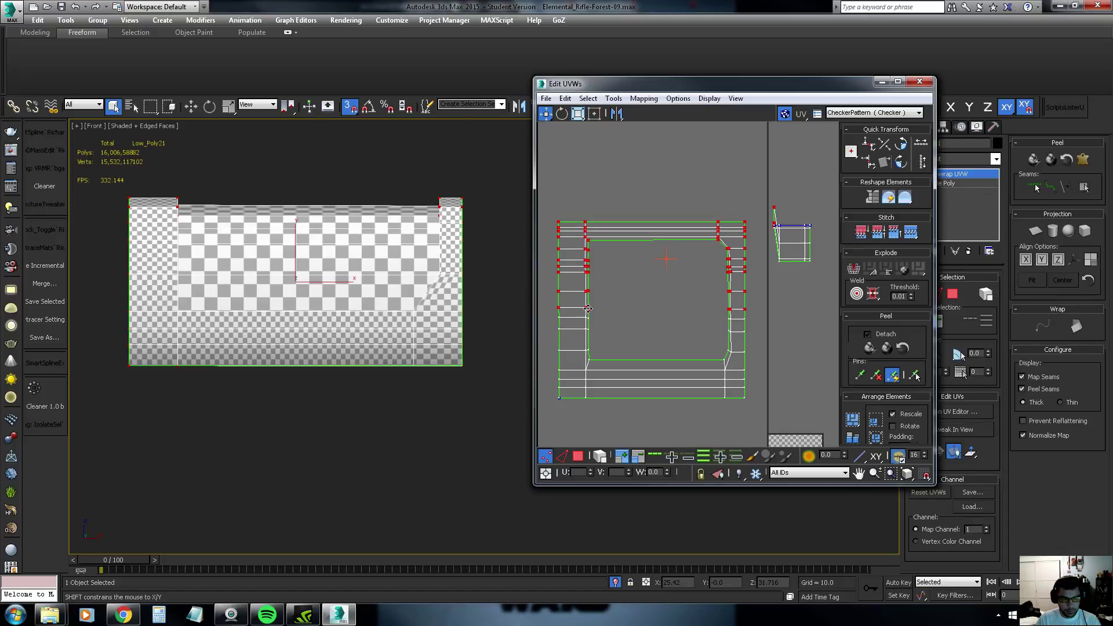
mouse_move(247, 304)
alt+middle_down()
mouse_move(279, 322)
mouse_move(278, 340)
alt+middle_up()
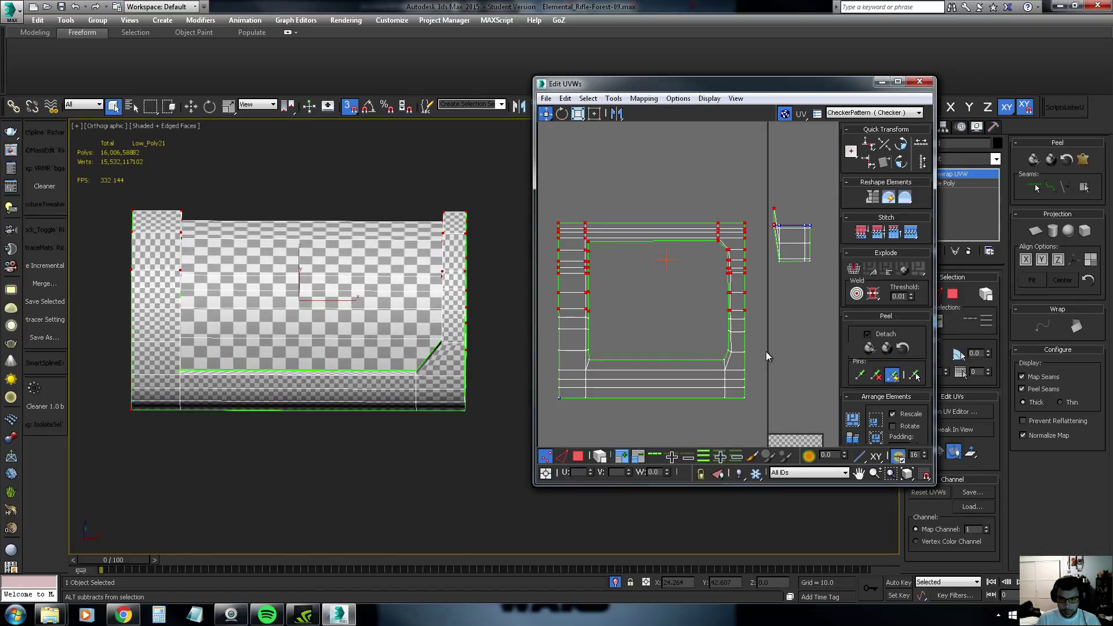
Deselect the lower vertices and raise the remaining ones stepwise while checking the receiver
alt+drag(766, 351, 557, 304)
alt+middle_drag(401, 295, 406, 299)
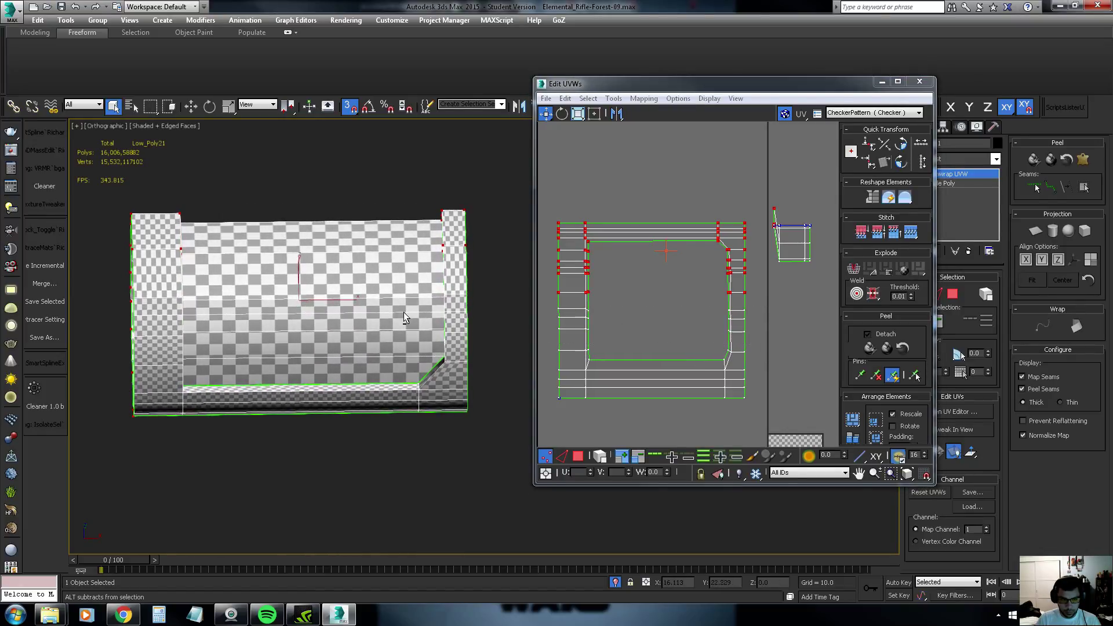
drag(586, 290, 588, 282)
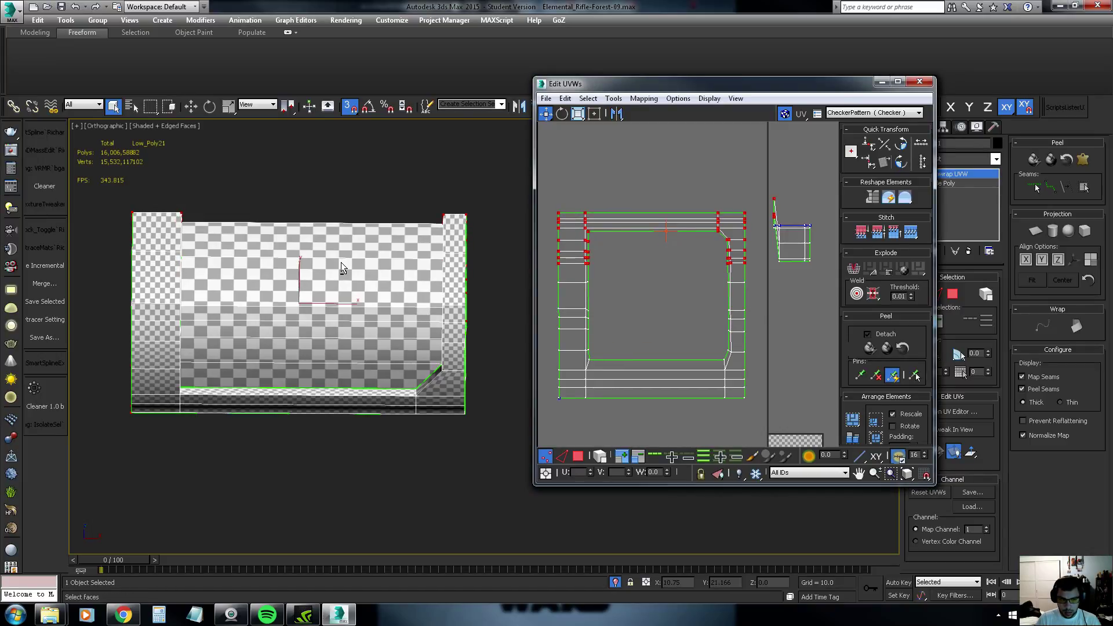
alt+middle_drag(341, 264, 343, 291)
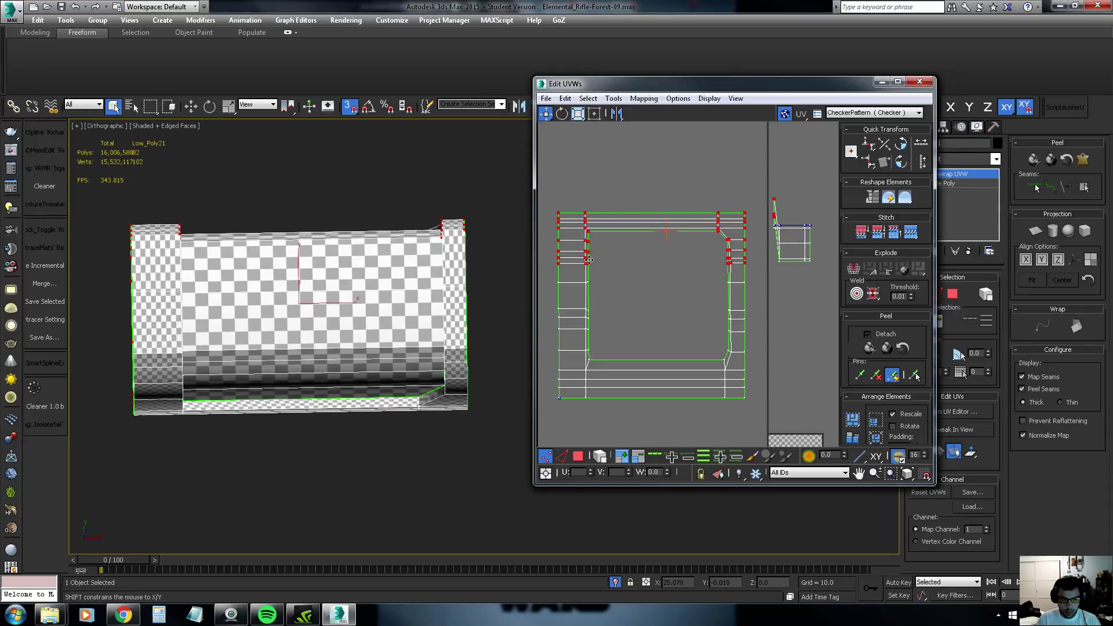
drag(589, 259, 590, 242)
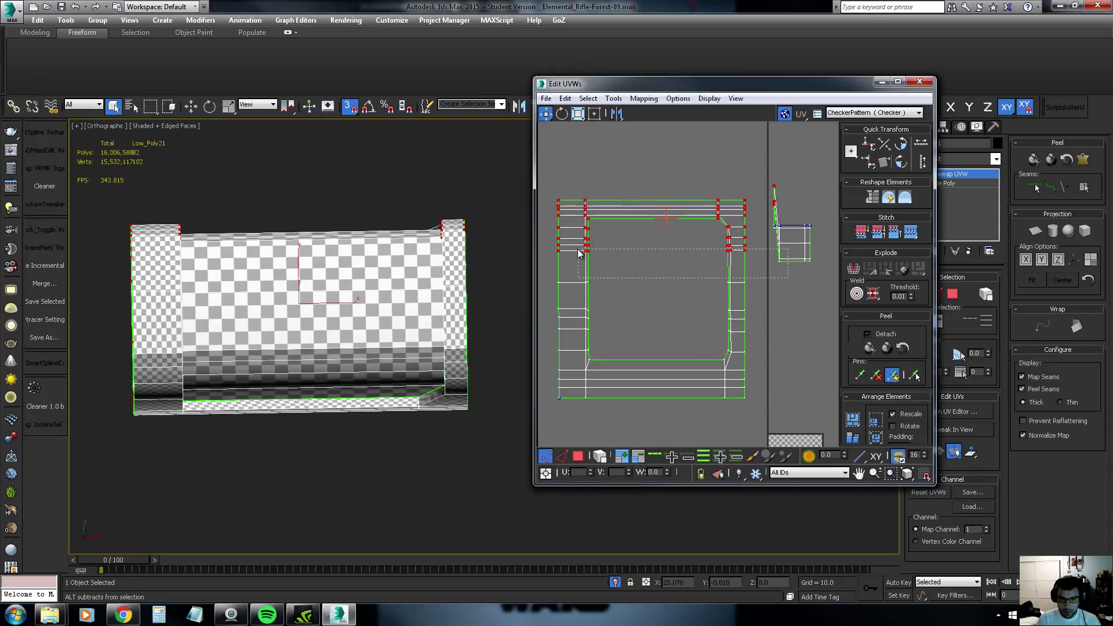
alt+middle_drag(348, 272, 307, 272)
drag(584, 243, 583, 236)
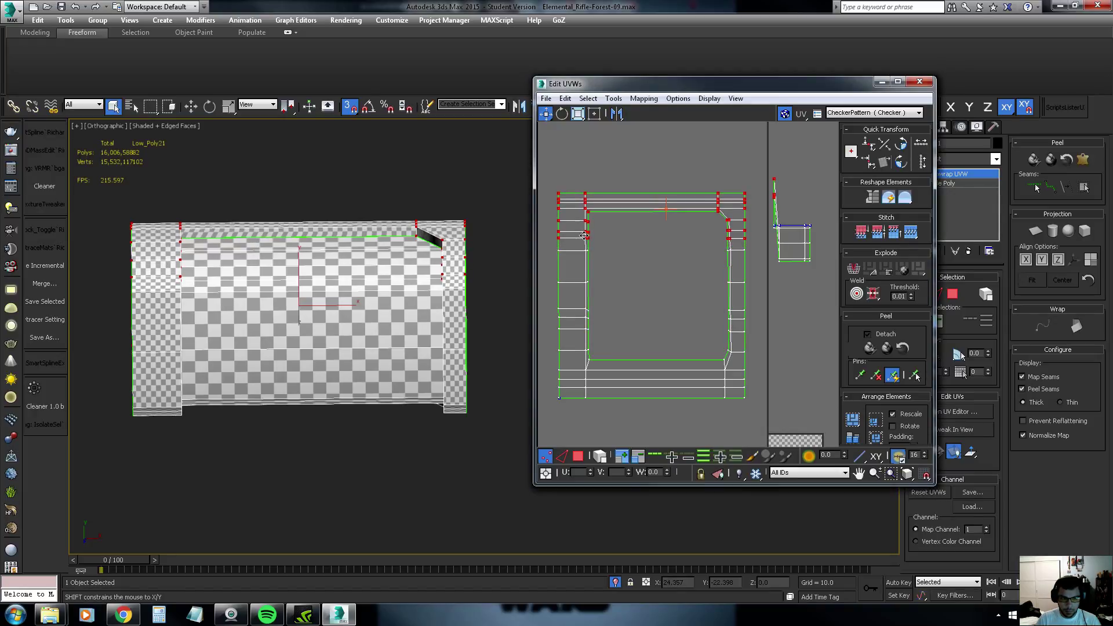
alt+middle_drag(302, 261, 270, 255)
drag(584, 235, 584, 237)
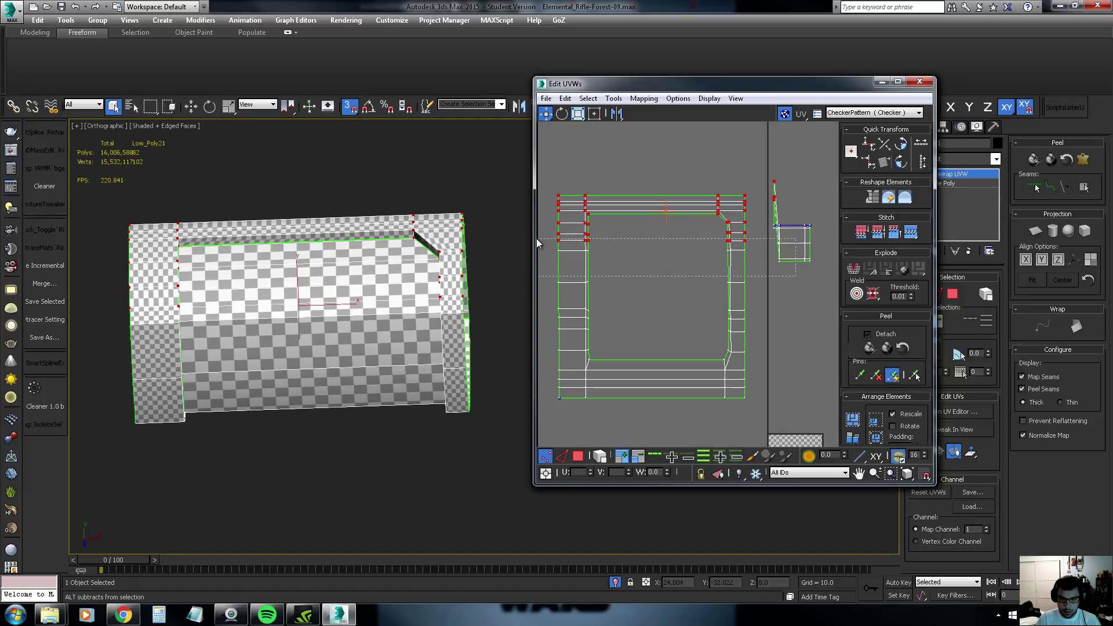
Raise the top vertex rows further while viewing the receiver from several angles
mouse_move(342, 252)
alt+middle_down()
mouse_move(332, 249)
mouse_move(340, 258)
alt+middle_up()
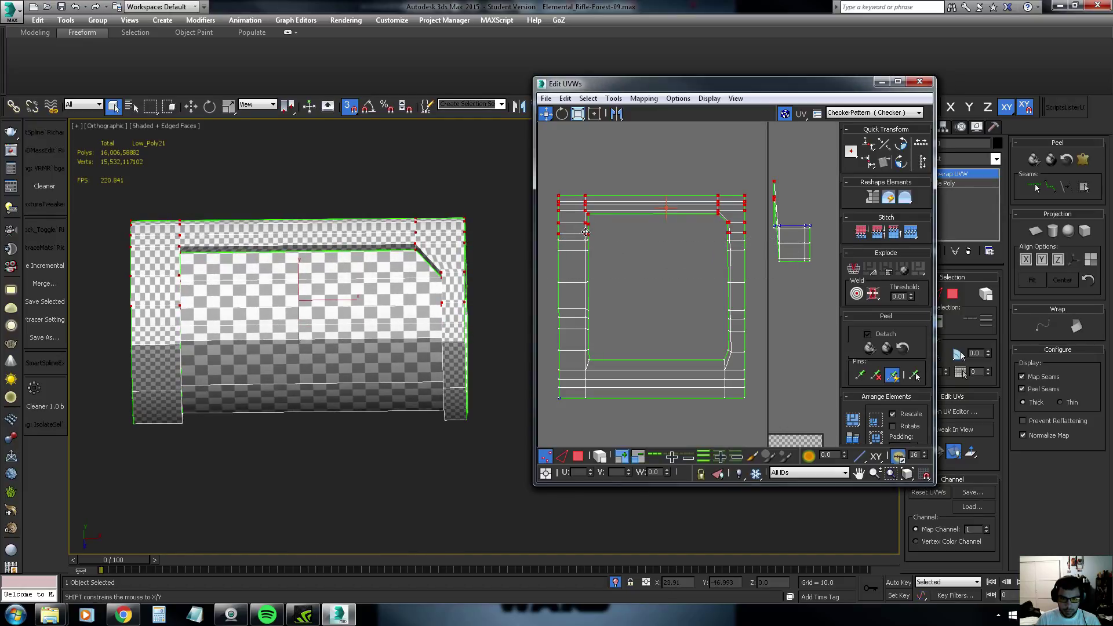
drag(585, 234, 587, 212)
alt+middle_drag(357, 240, 363, 259)
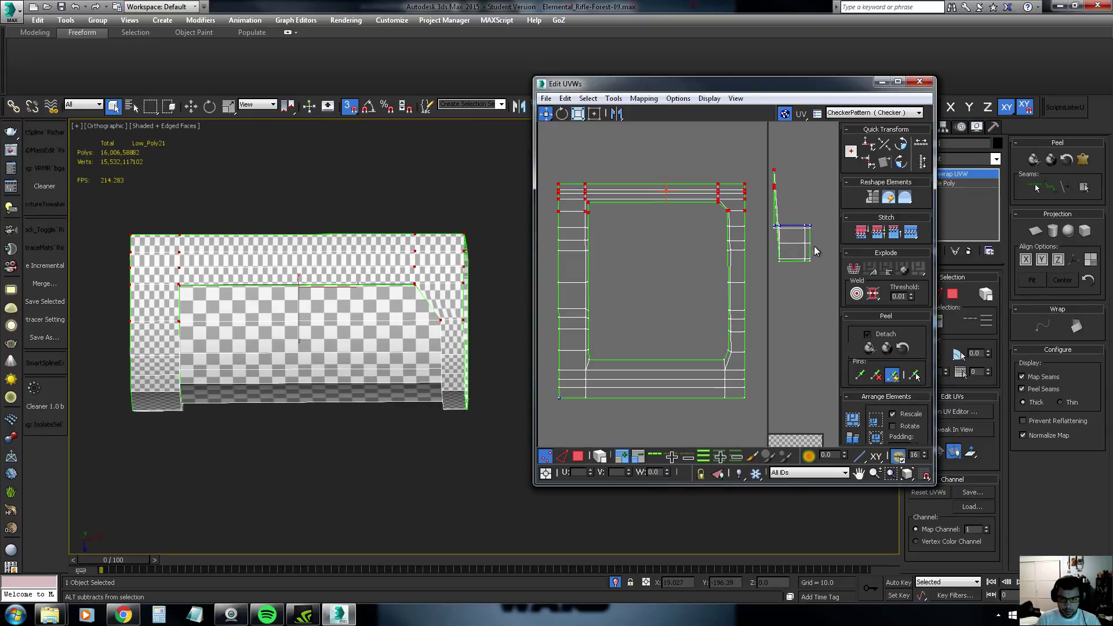
drag(584, 204, 583, 199)
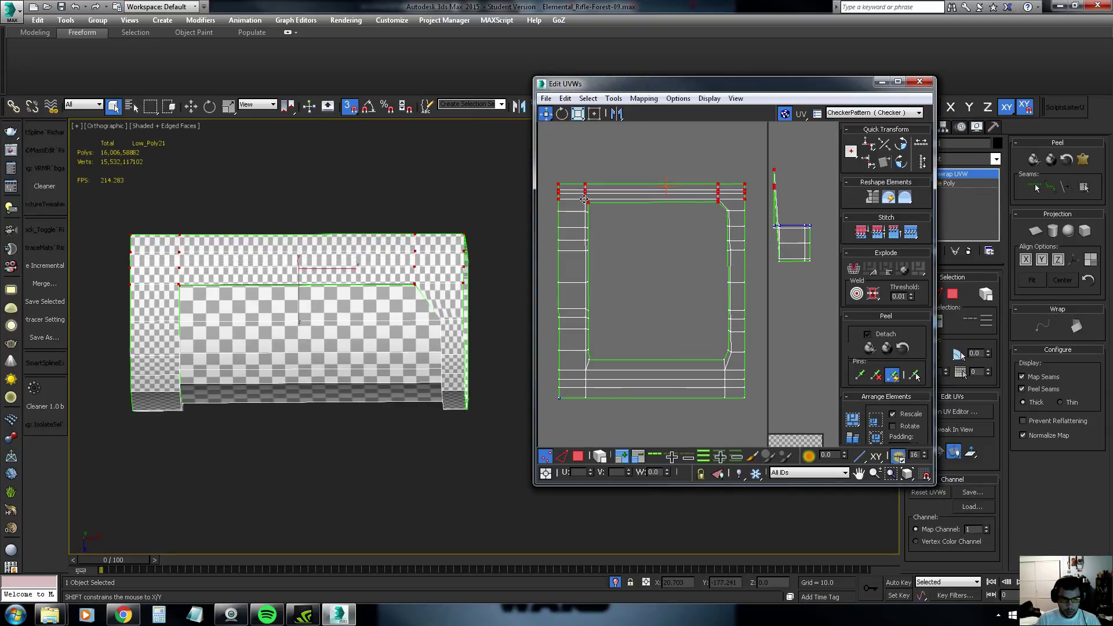
alt+middle_drag(357, 203, 469, 211)
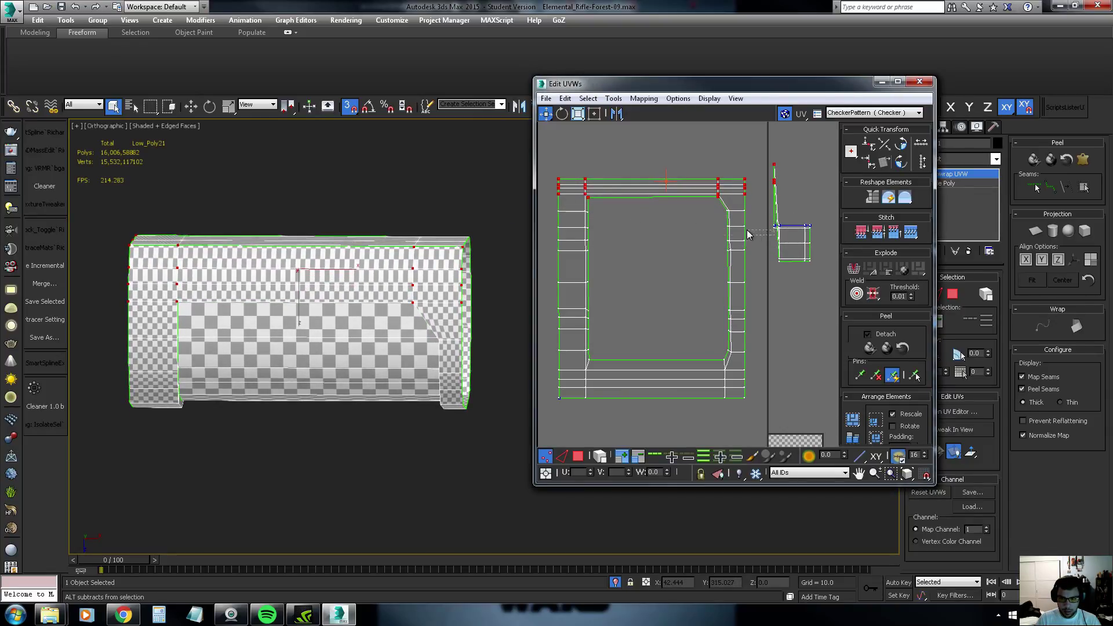
drag(584, 189, 584, 183)
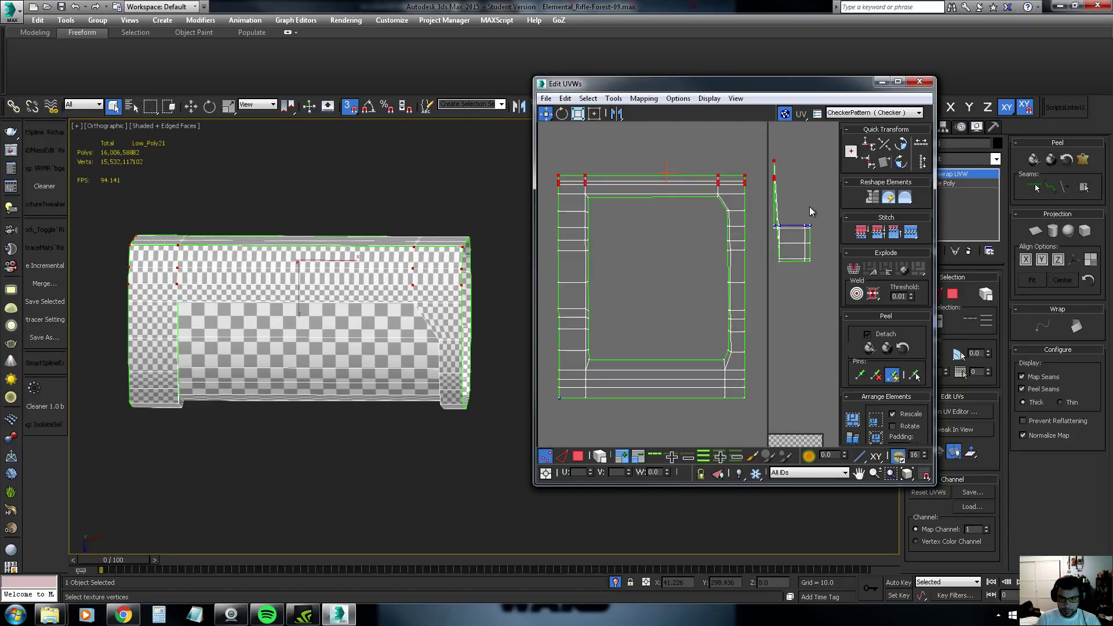
Narrow the selection to the top vertex row and view the receiver from above
mouse_move(749, 207)
alt+mouse_down()
mouse_move(545, 189)
mouse_move(584, 179)
alt+mouse_up()
scroll(585, 182, up, 2)
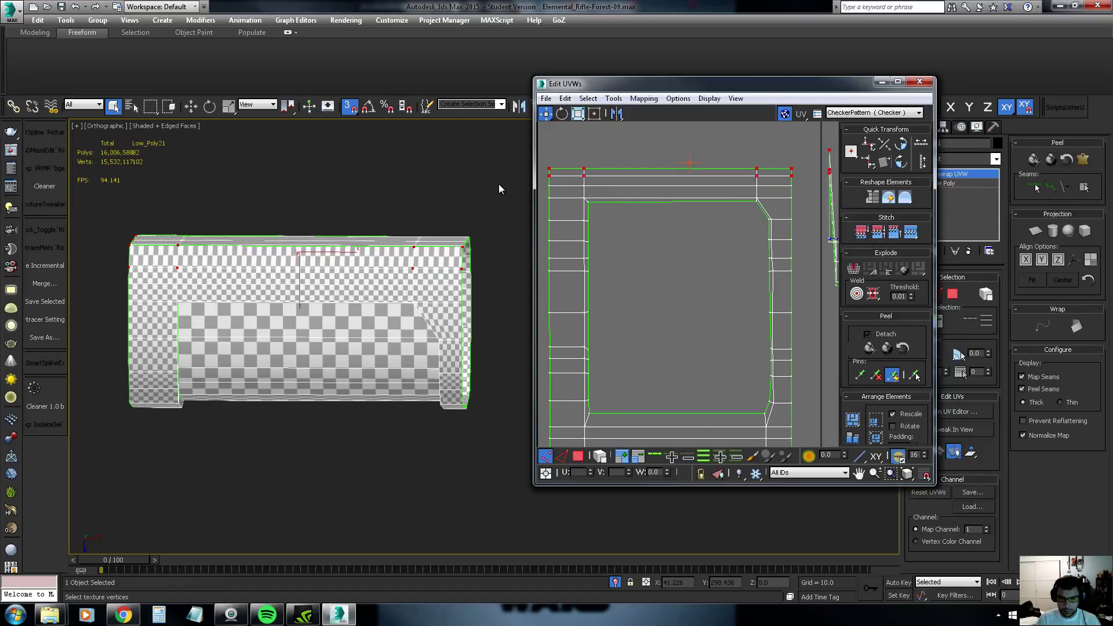
mouse_move(534, 178)
mouse_down()
mouse_move(569, 177)
mouse_move(582, 161)
mouse_up()
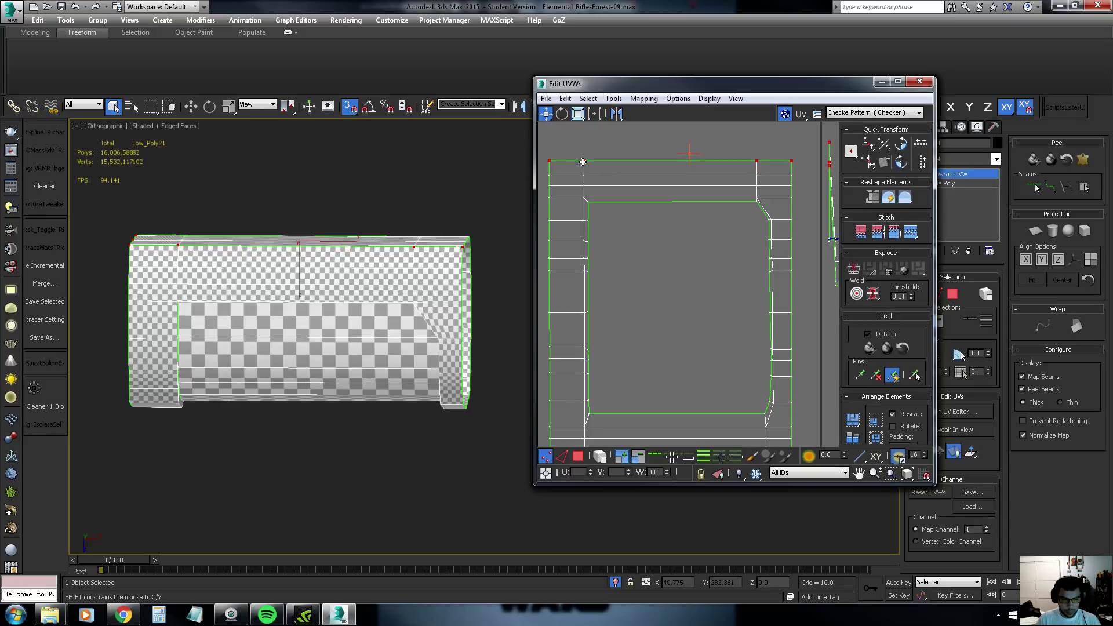
alt+middle_drag(307, 255, 323, 202)
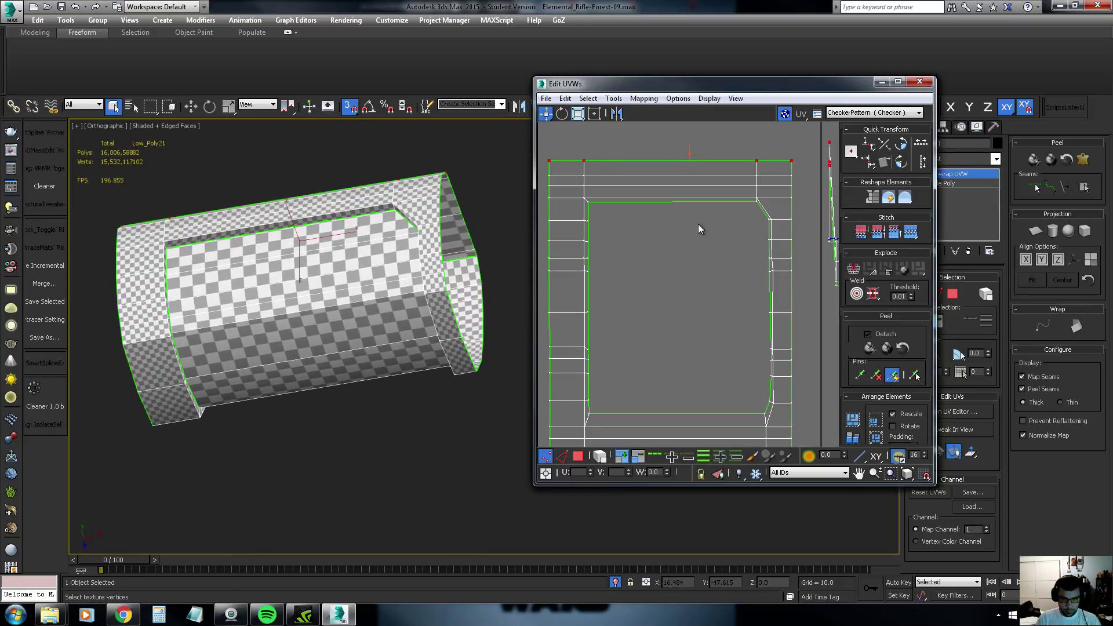
scroll(565, 203, down, 3)
scroll(565, 203, down, 2)
Save the rifle scene as Elemental_Rifle-Forest-09.max
alt+middle_drag(450, 251, 458, 259)
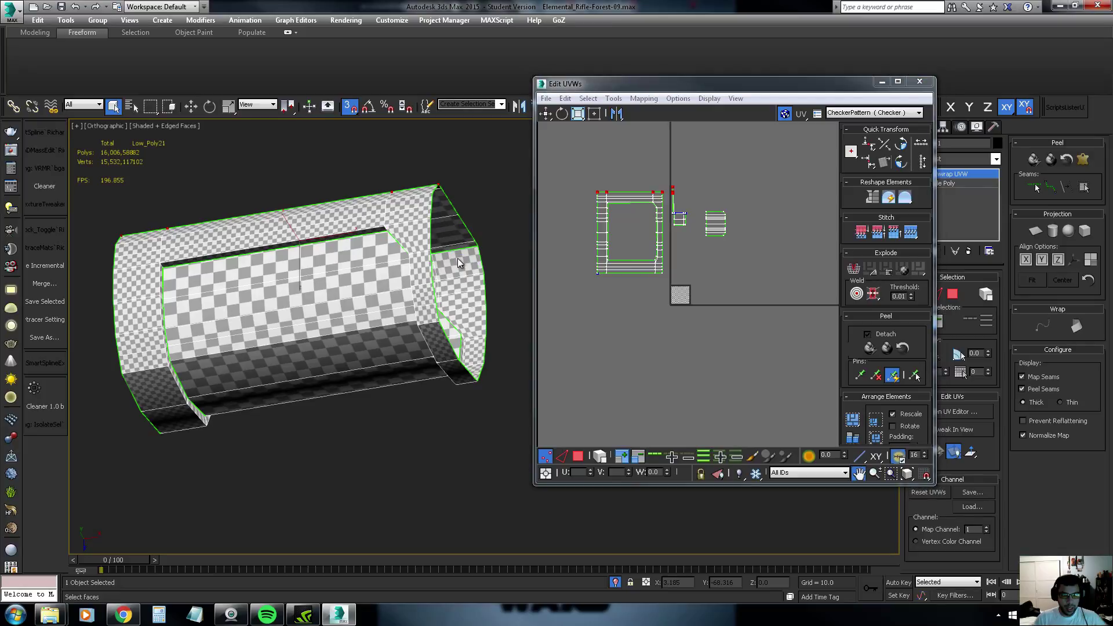
key(ctrl+s)
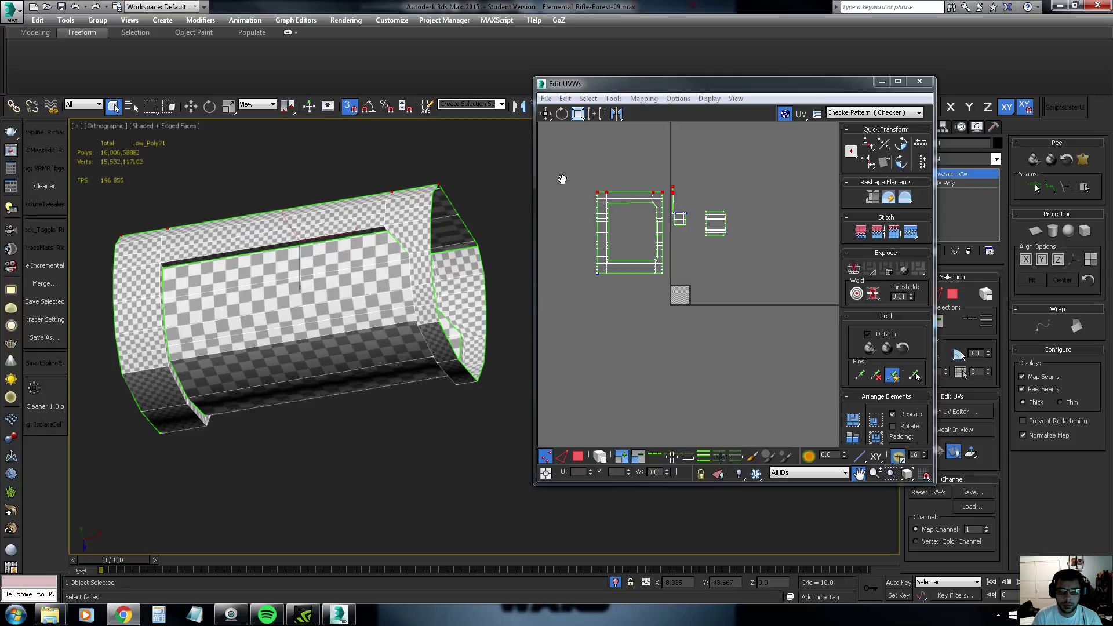
Select the receiver's top-strip faces and apply a Planar map to them
scroll(648, 239, up, 2)
scroll(672, 232, up, 2)
scroll(699, 229, up, 1)
key(3)
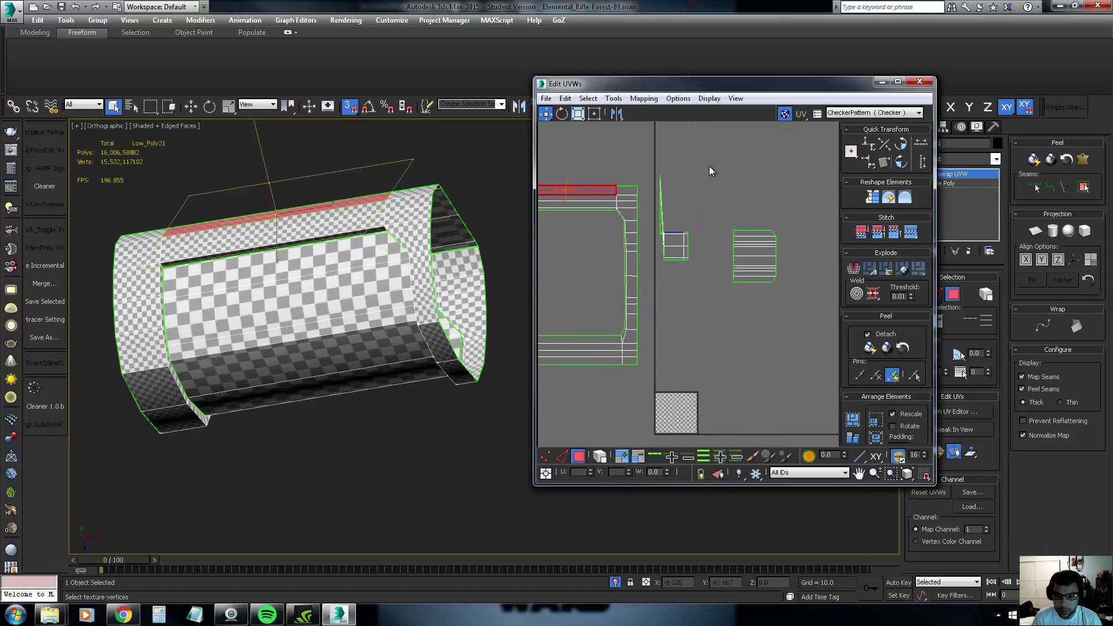
drag(710, 167, 654, 316)
alt+middle_drag(430, 252, 377, 328)
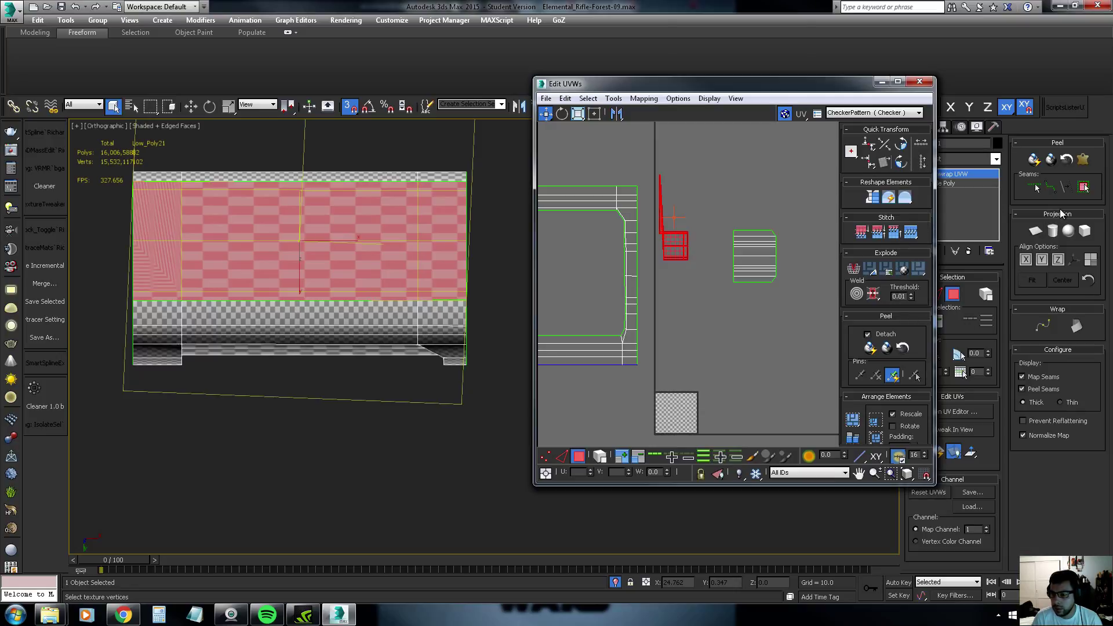
click(1036, 230)
Freeform-squash the thin strip shell and move it up and to the right
middle_drag(661, 369, 670, 324)
scroll(673, 337, up, 2)
scroll(672, 336, up, 1)
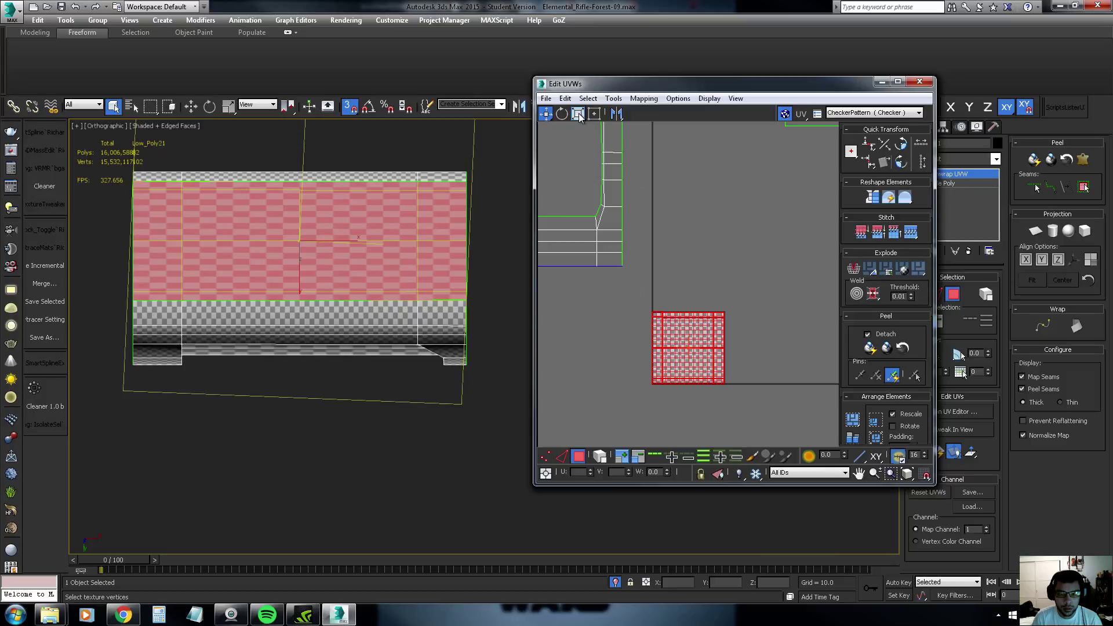
click(594, 114)
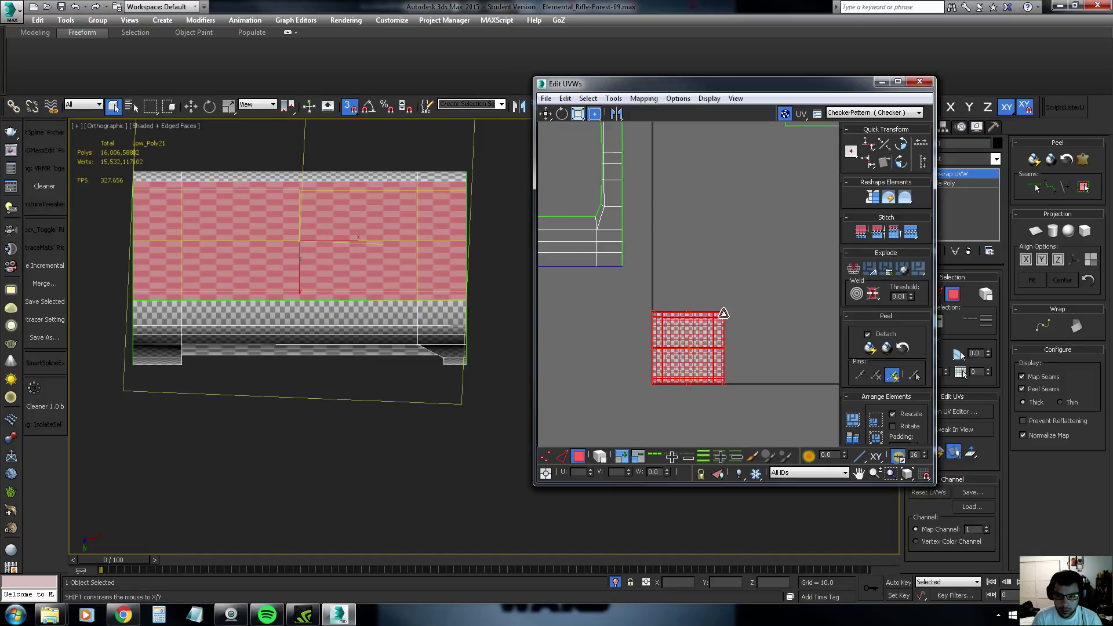
drag(724, 313, 720, 366)
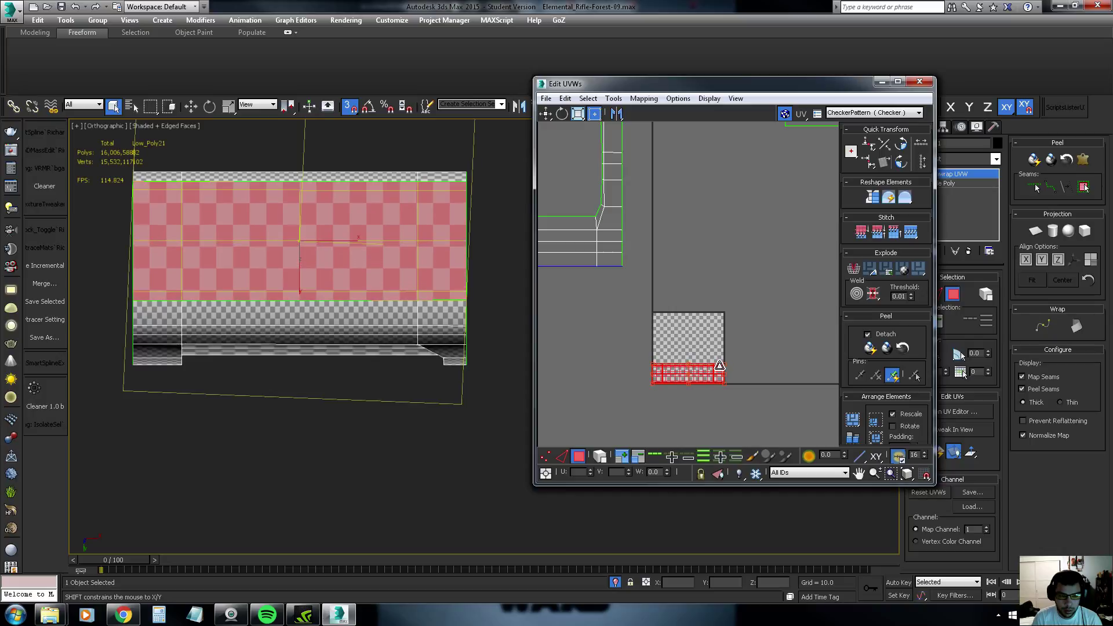
middle_drag(728, 269, 712, 289)
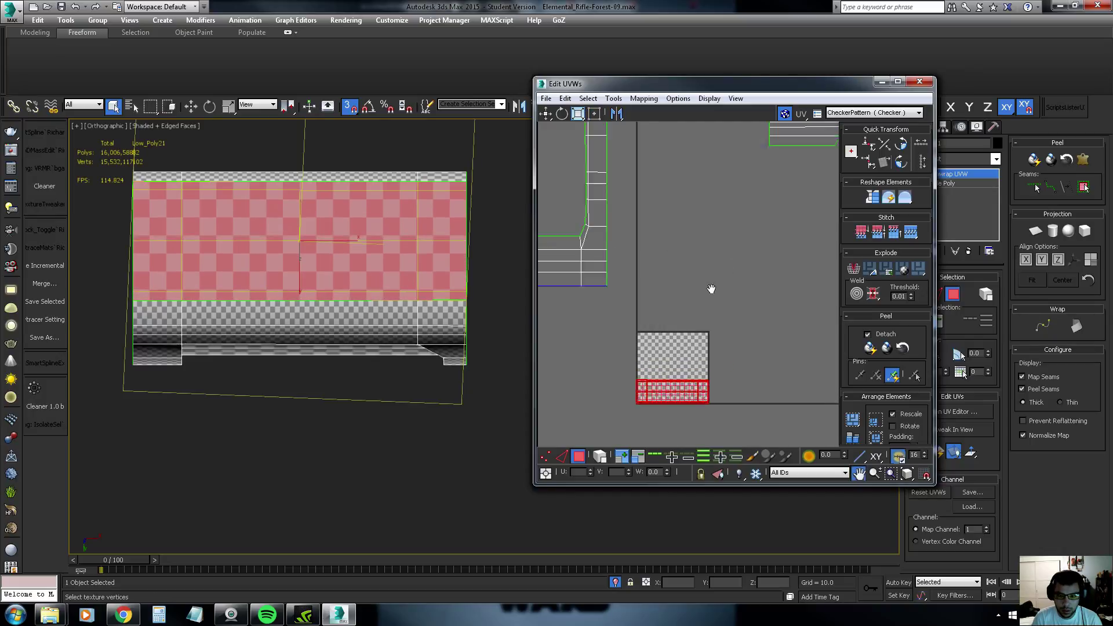
scroll(712, 288, down, 5)
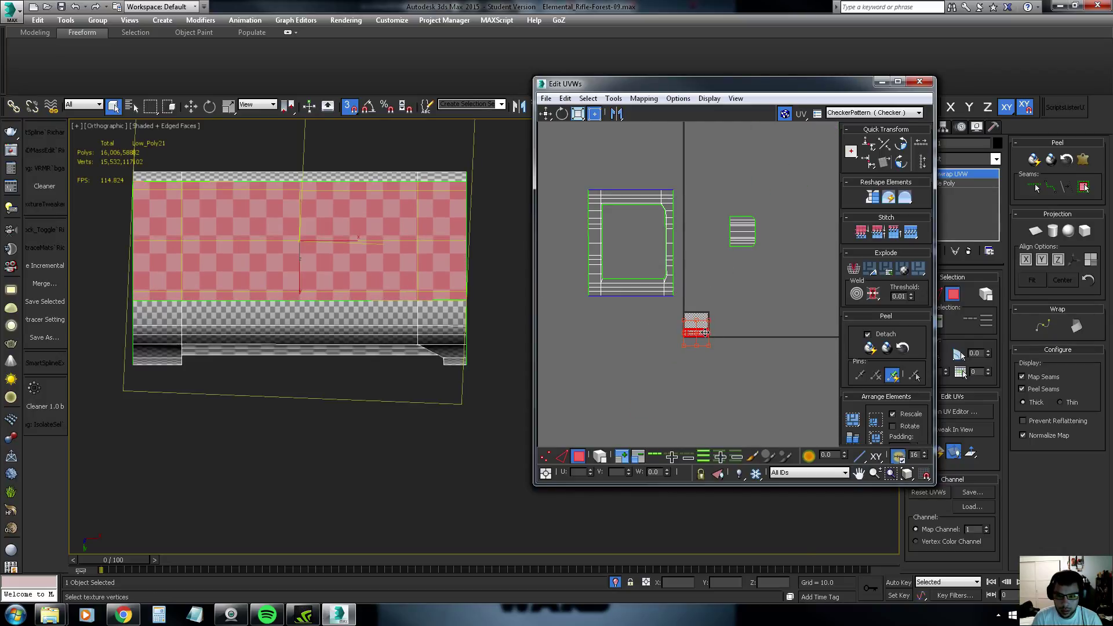
drag(705, 333, 807, 303)
Scale the frame-shaped shell down and move it onto the checker tile
drag(679, 302, 576, 152)
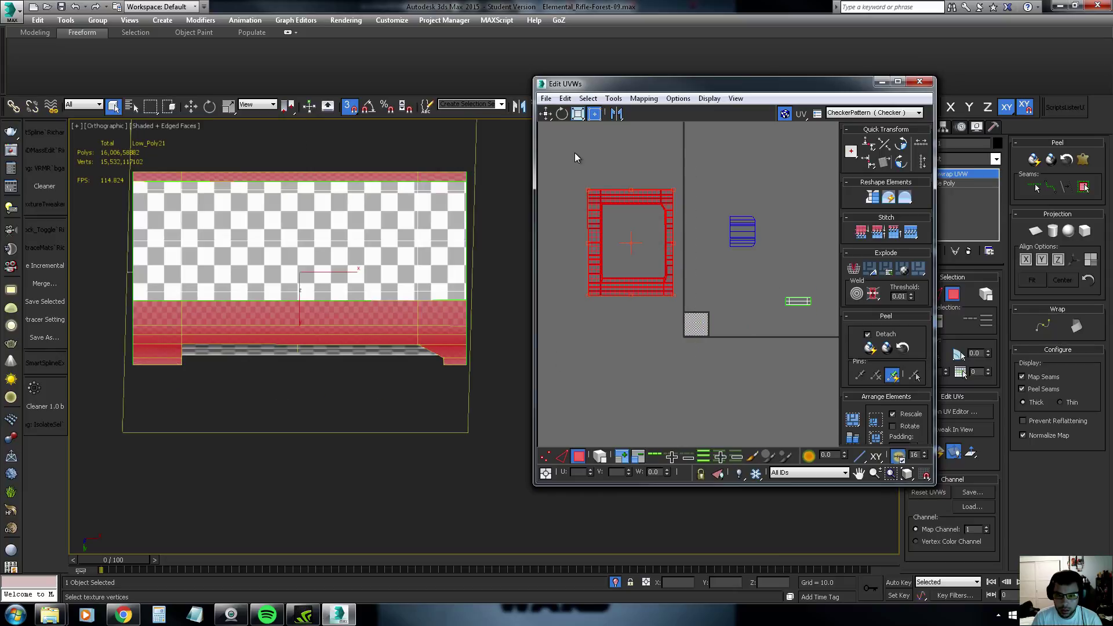
click(578, 114)
mouse_move(604, 223)
mouse_down()
mouse_move(593, 358)
mouse_move(596, 308)
mouse_up()
middle_drag(602, 296, 571, 285)
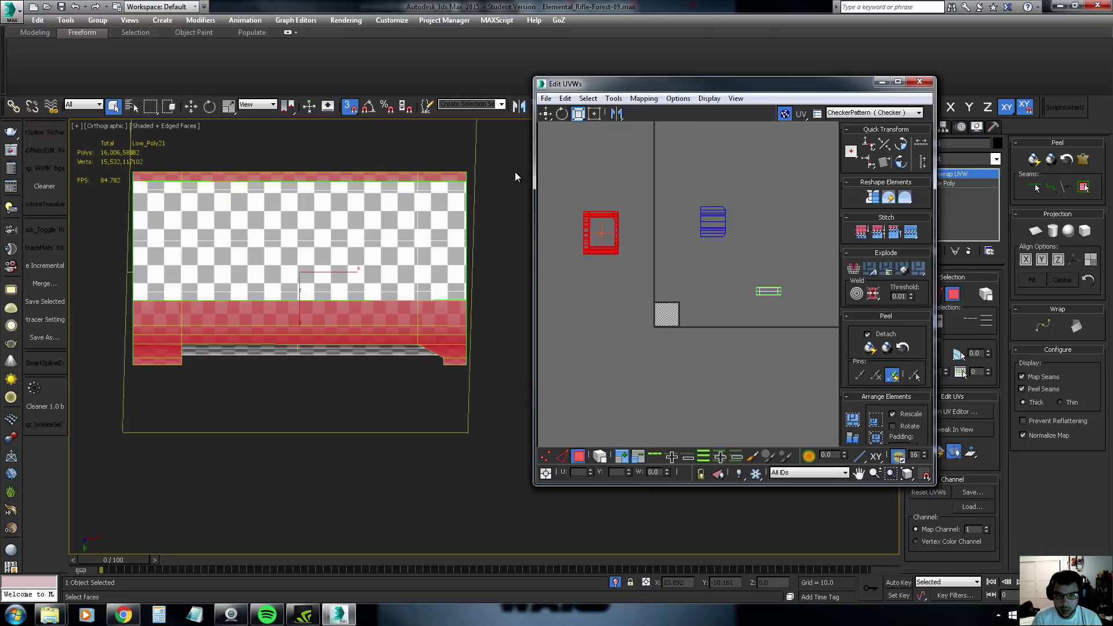
click(547, 114)
mouse_move(593, 237)
mouse_down()
mouse_move(682, 322)
mouse_move(650, 315)
mouse_up()
scroll(659, 330, up, 3)
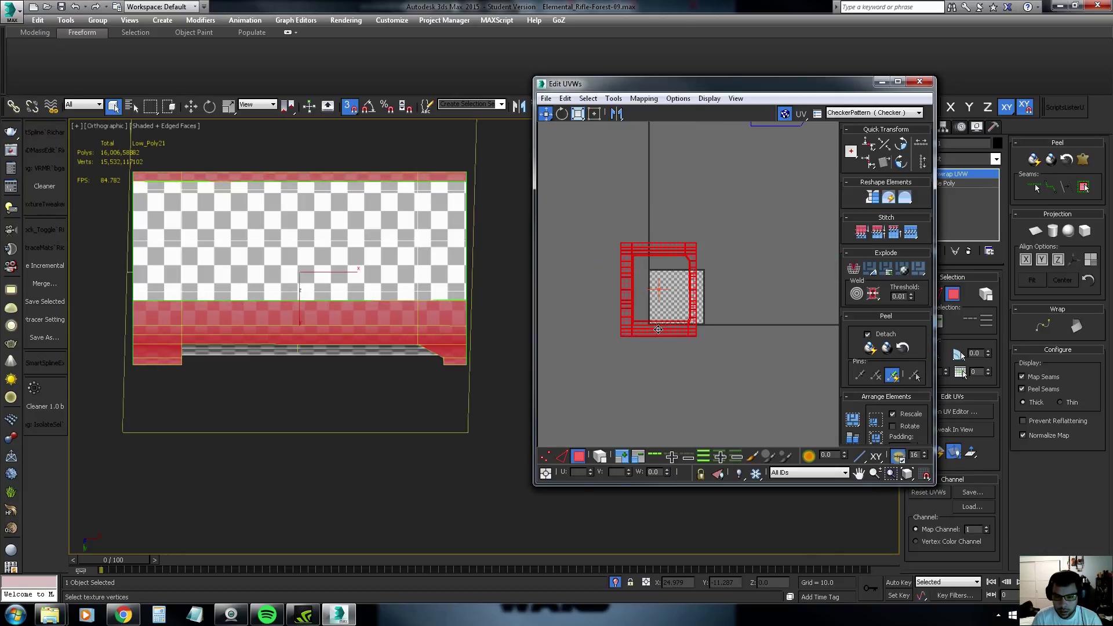
middle_drag(659, 330, 606, 290)
scroll(607, 290, up, 2)
Fine-tune the frame shell's size and position, aligning it to the tile's left edge
click(578, 114)
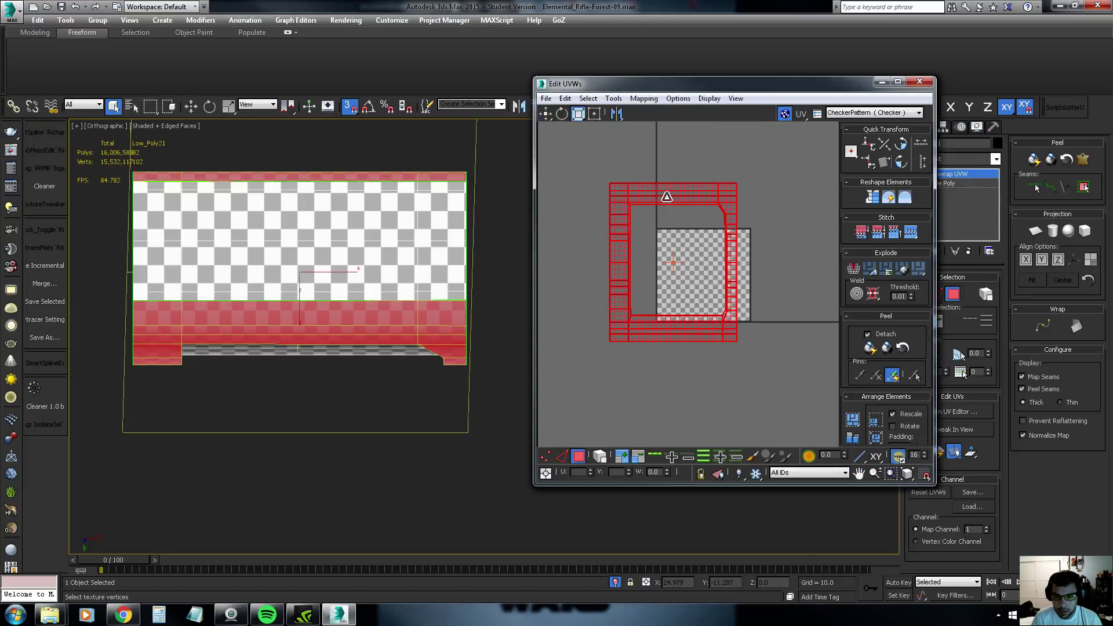
drag(666, 196, 659, 341)
key(q)
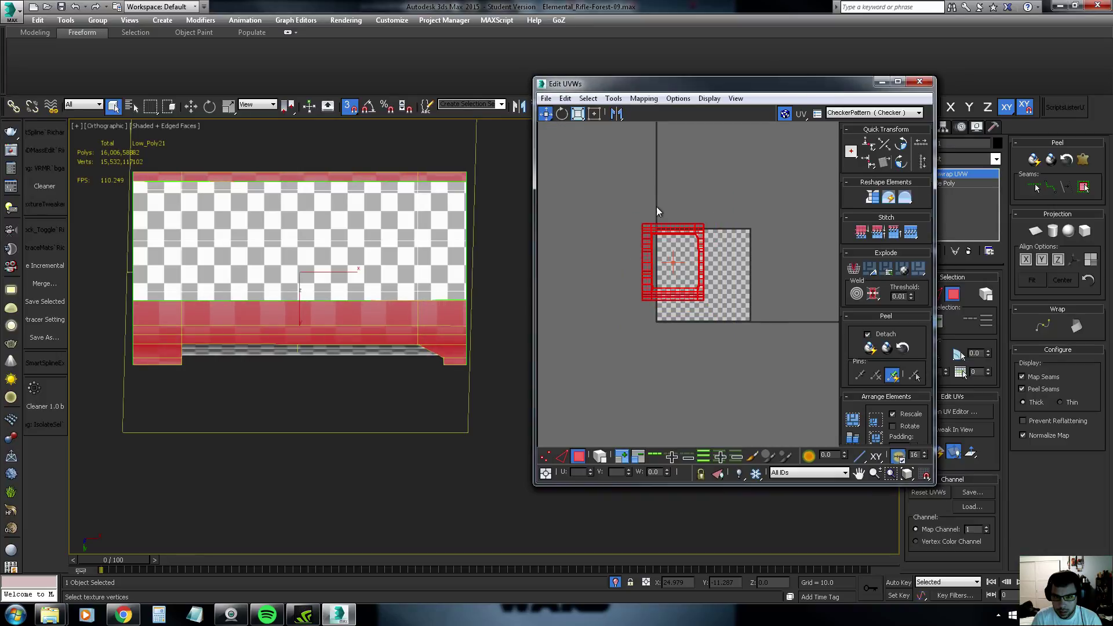
drag(672, 262, 701, 276)
scroll(680, 254, up, 2)
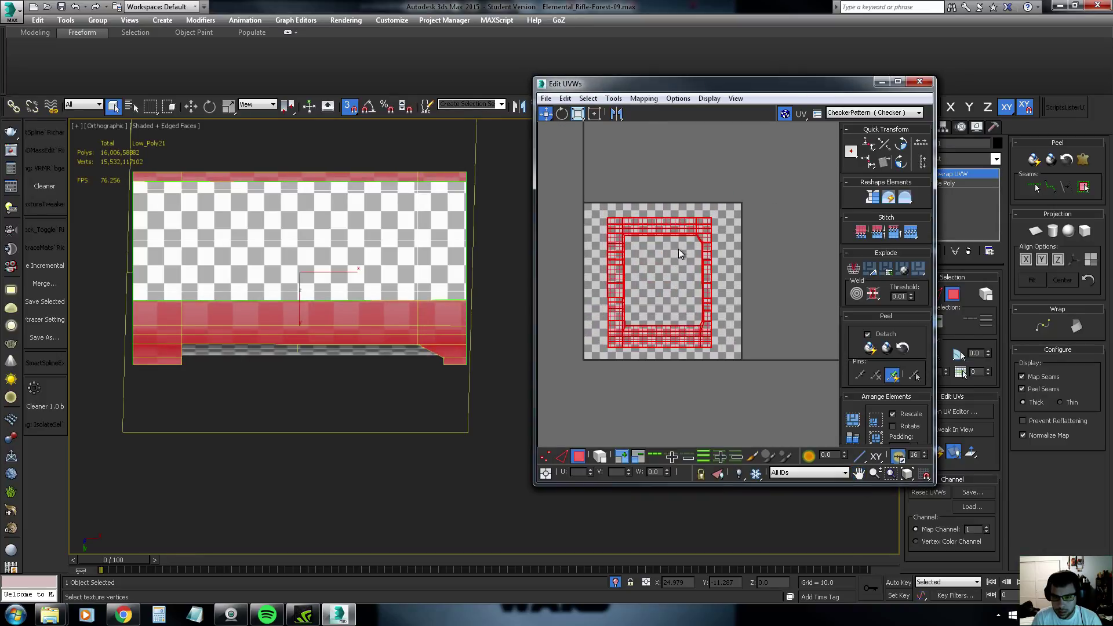
click(578, 114)
drag(701, 227, 703, 217)
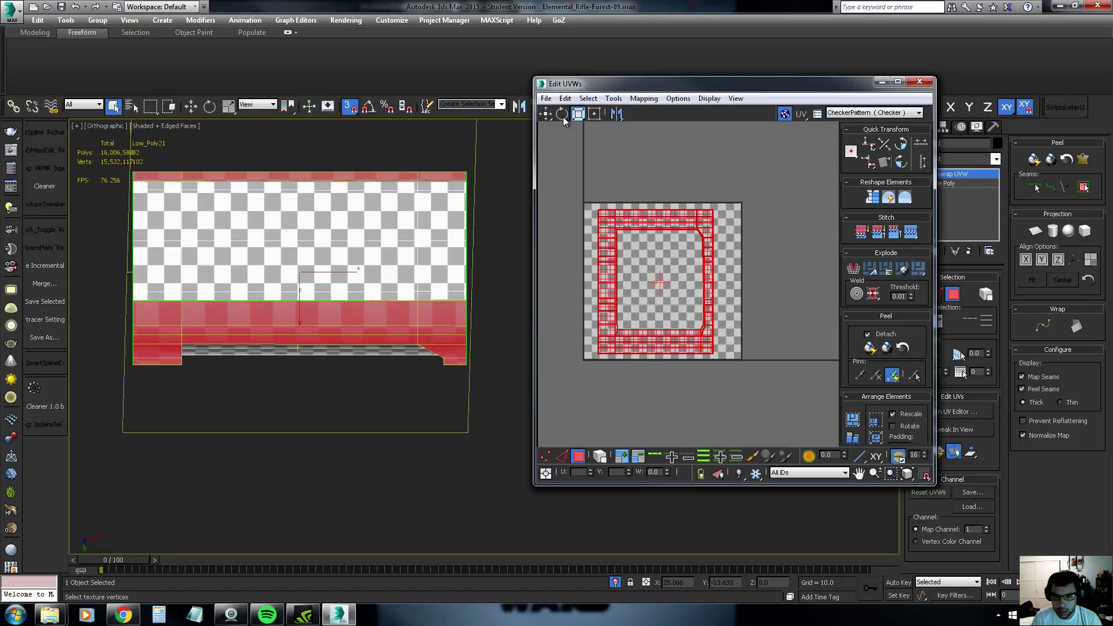
drag(661, 279, 646, 277)
scroll(621, 240, down, 1)
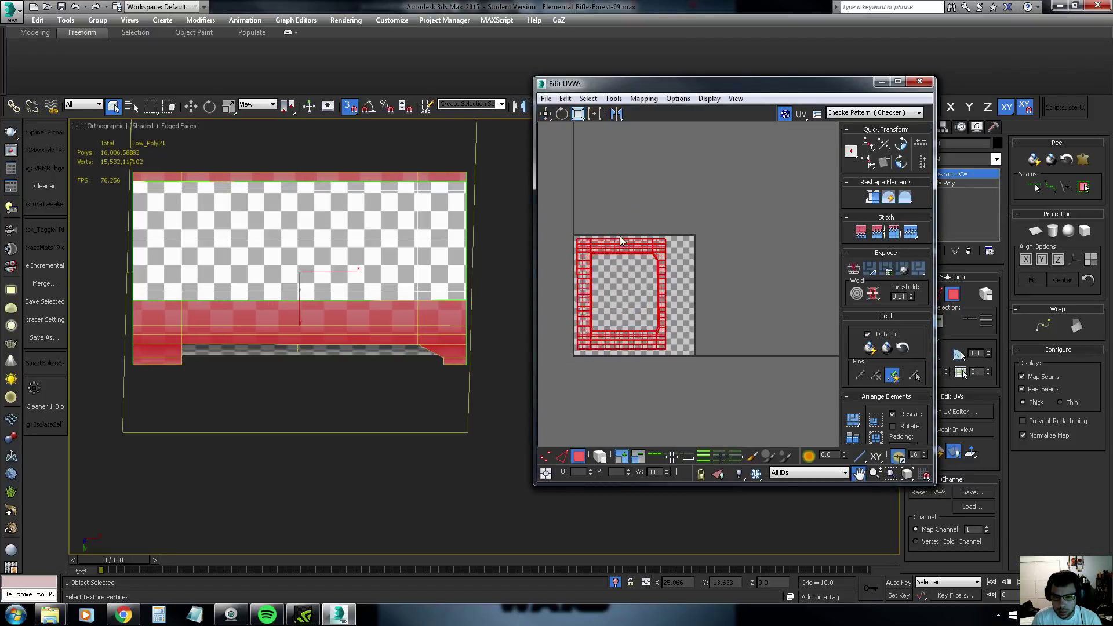
scroll(650, 220, down, 2)
scroll(678, 204, down, 2)
Move the top shell down beside the bottom-left shell and centre it in view
middle_drag(682, 197, 682, 214)
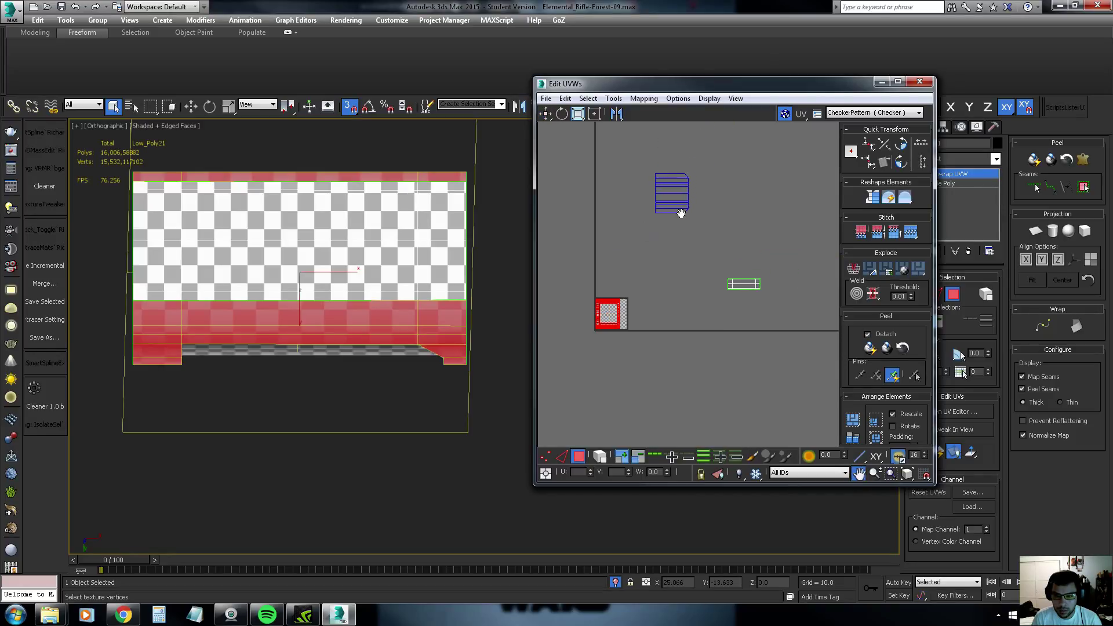
right_click(682, 213)
drag(675, 191, 616, 311)
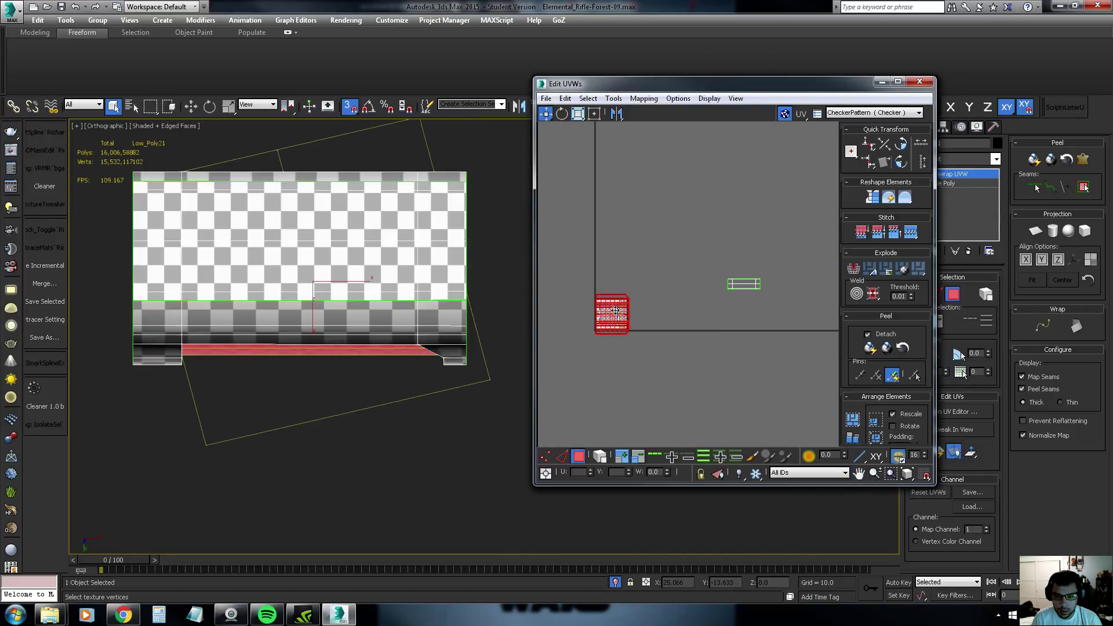
click(578, 113)
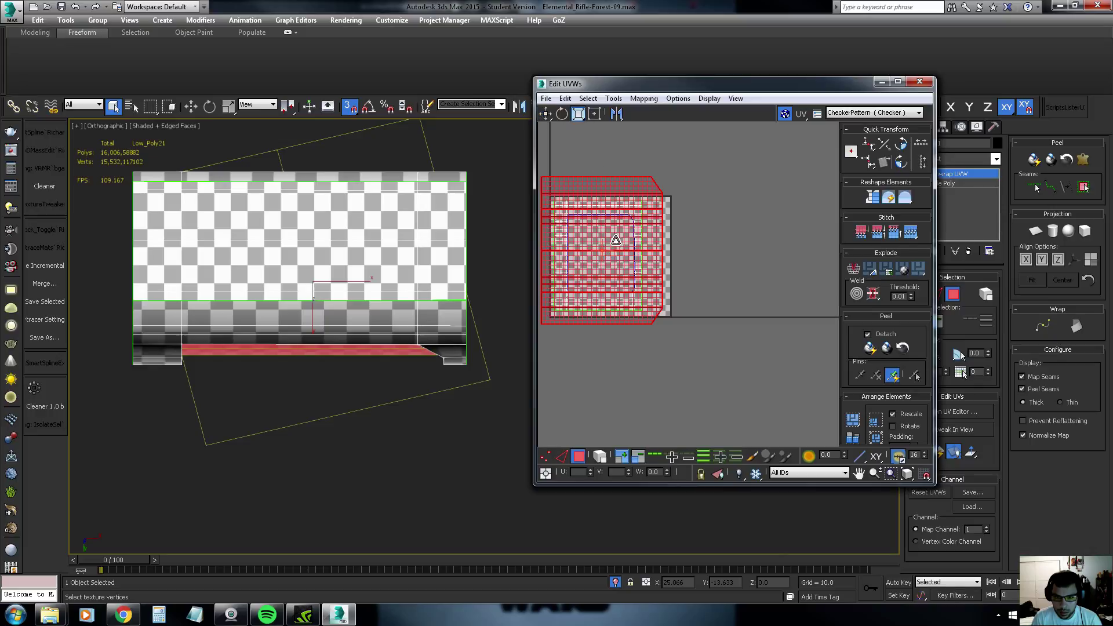
scroll(615, 240, up, 3)
middle_drag(626, 244, 665, 210)
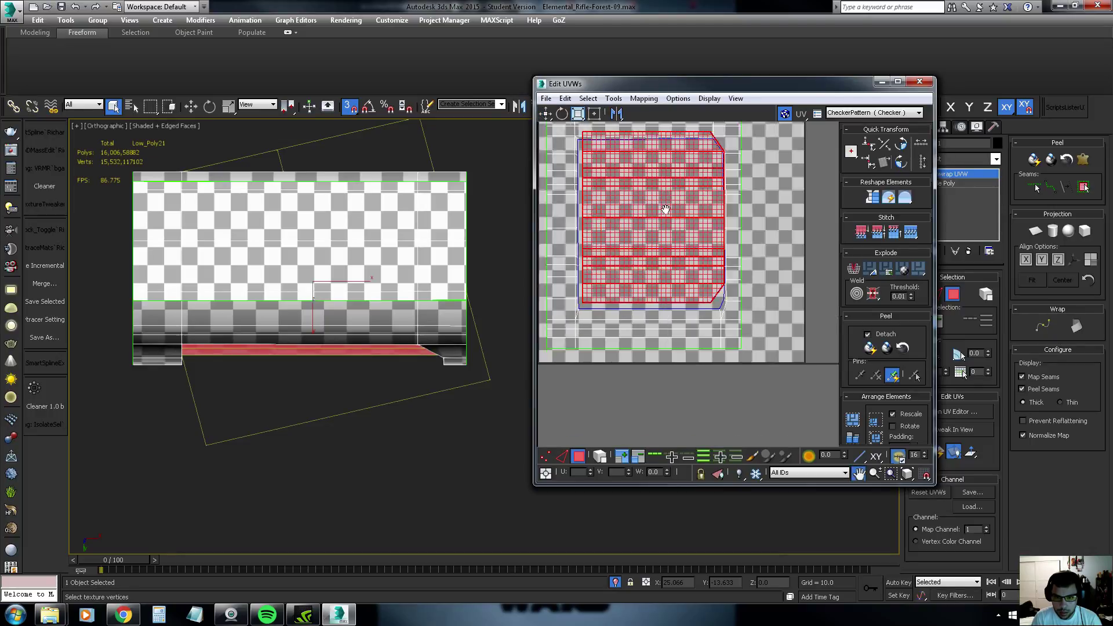
scroll(666, 210, down, 2)
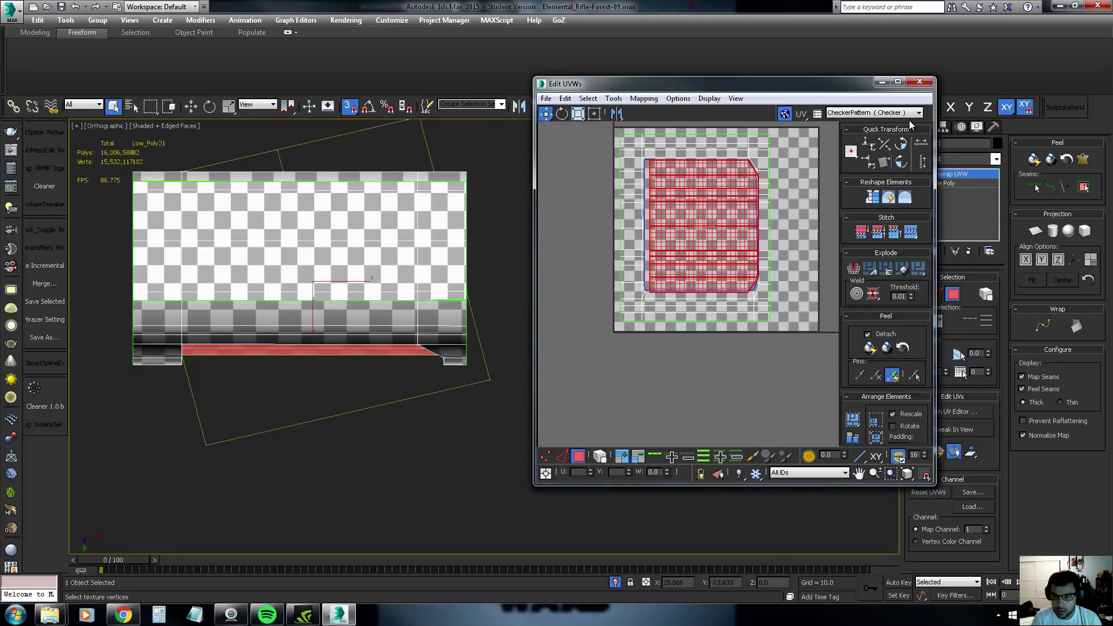
Hide the checker background in the UV editor and shrink the shell slightly
click(784, 114)
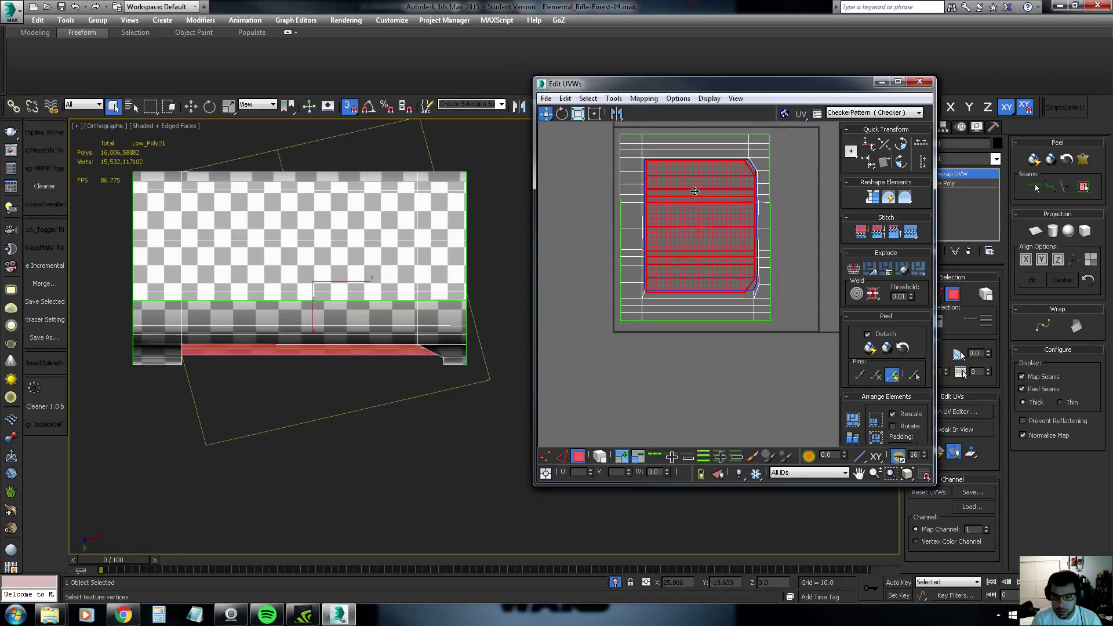
click(581, 118)
mouse_move(691, 208)
mouse_down()
mouse_move(692, 218)
mouse_move(699, 192)
mouse_up()
click(546, 113)
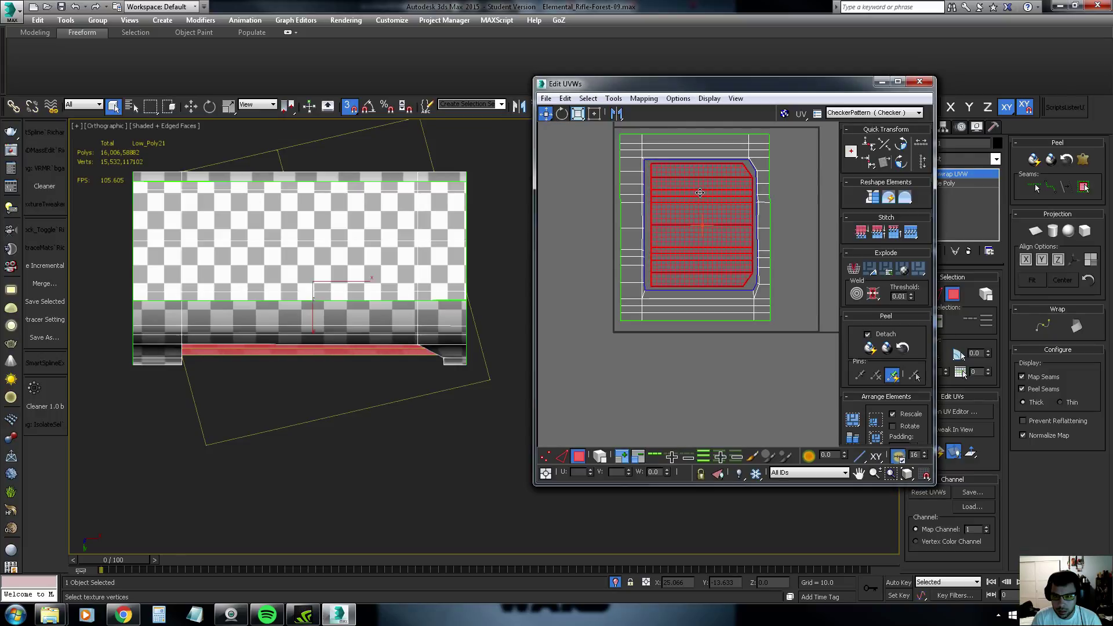
scroll(699, 192, down, 3)
scroll(708, 220, down, 3)
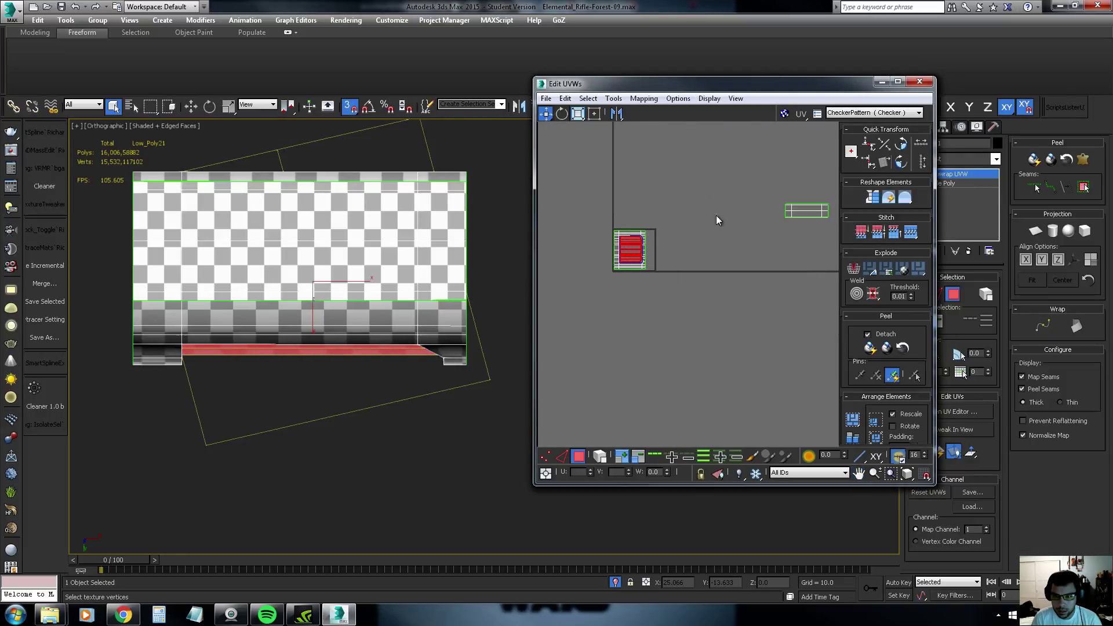
Rotate the long right-hand strip shell 90° upright and scale it down
mouse_move(779, 199)
mouse_down()
mouse_move(830, 217)
mouse_move(717, 271)
mouse_up()
scroll(676, 260, up, 2)
scroll(676, 259, up, 3)
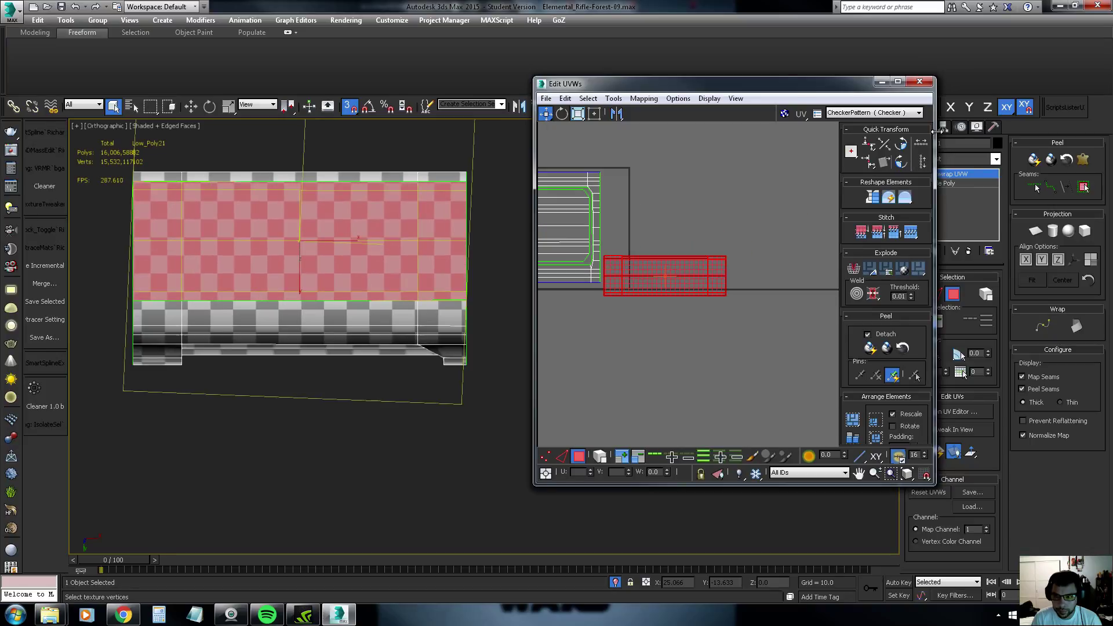
click(901, 162)
click(577, 114)
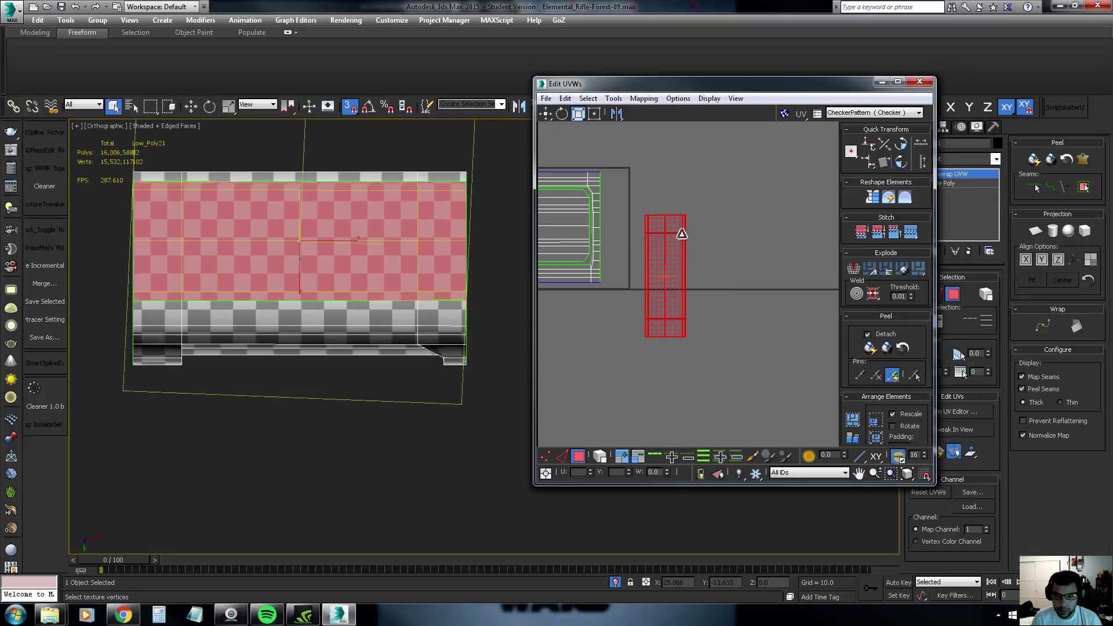
mouse_move(682, 231)
mouse_down()
mouse_move(676, 287)
mouse_move(632, 267)
mouse_up()
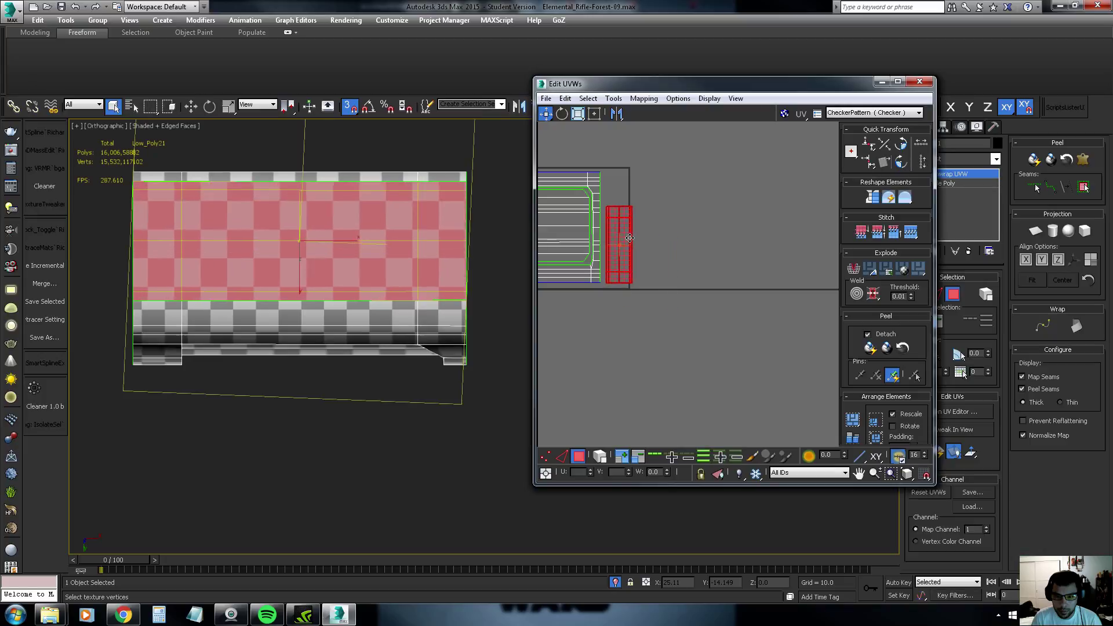
Position the strip shell beside the frame-shaped shell
scroll(623, 244, up, 3)
middle_drag(603, 232, 647, 232)
drag(655, 215, 641, 215)
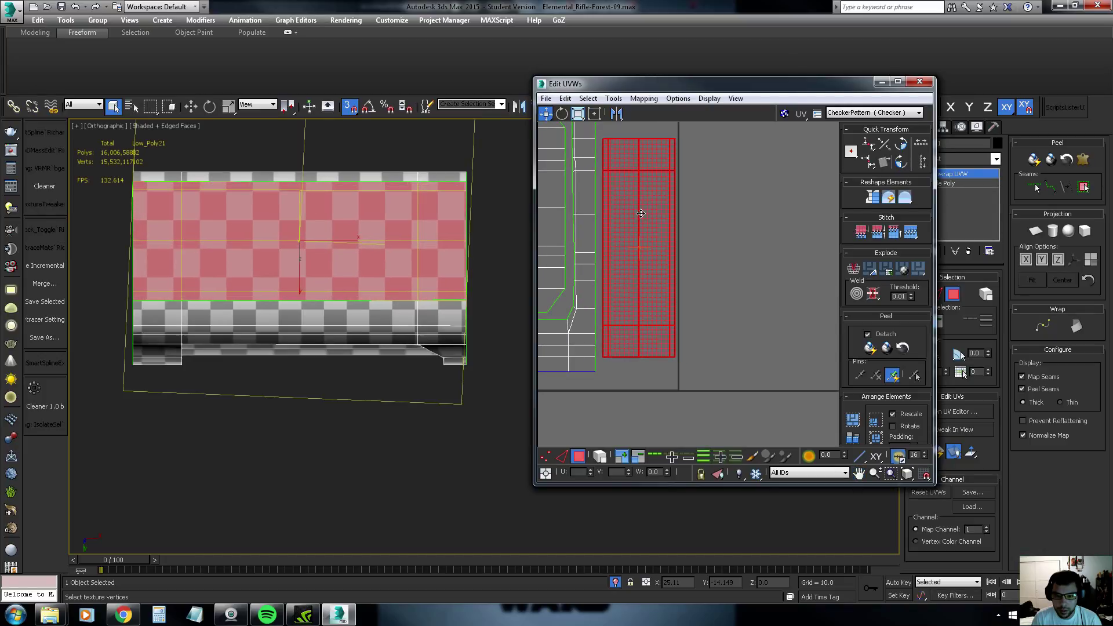
scroll(367, 226, down, 5)
scroll(367, 226, down, 2)
scroll(367, 226, down, 1)
Select the small octagonal receiver part, isolate it and open it in Edit UVWs
click(920, 81)
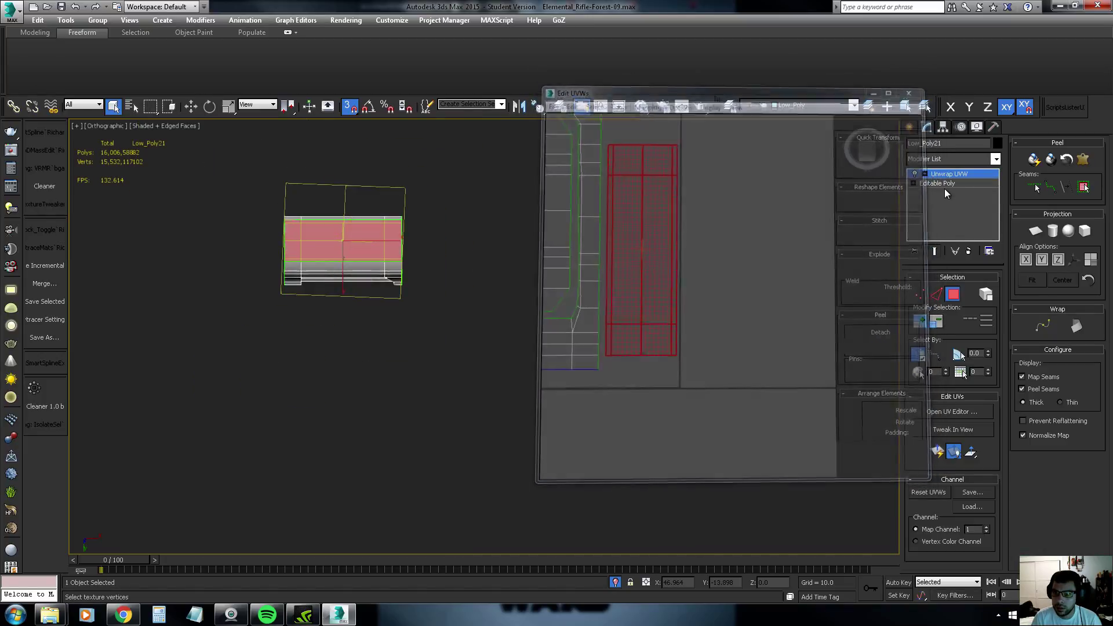
click(451, 227)
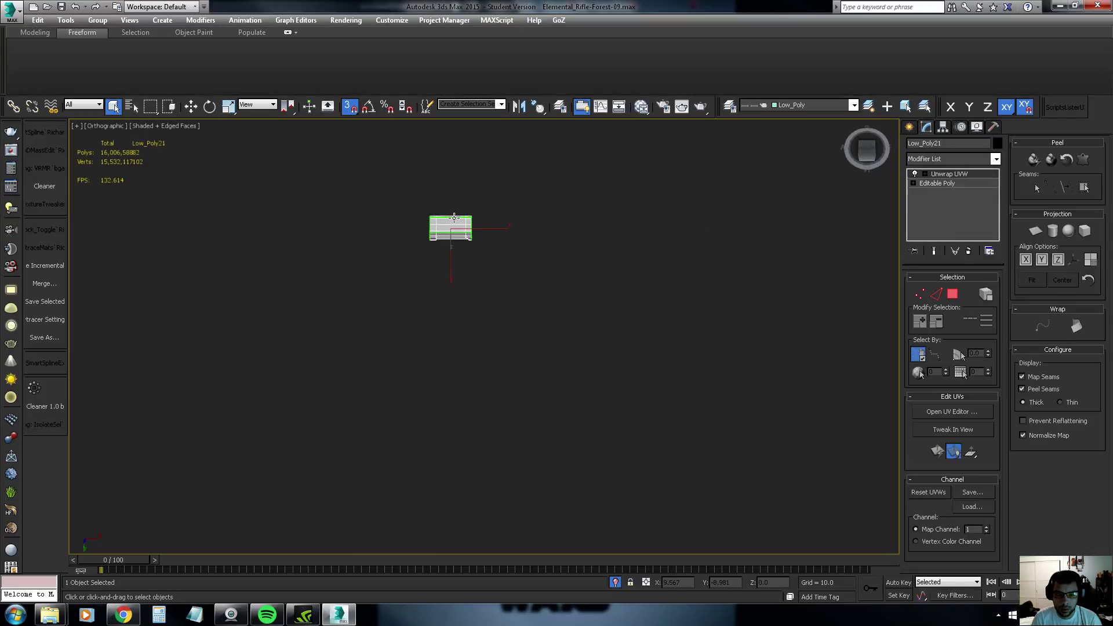
key(z)
mouse_move(506, 248)
alt+middle_down()
mouse_move(565, 206)
mouse_move(538, 236)
mouse_move(463, 229)
mouse_move(399, 239)
mouse_move(324, 208)
alt+middle_up()
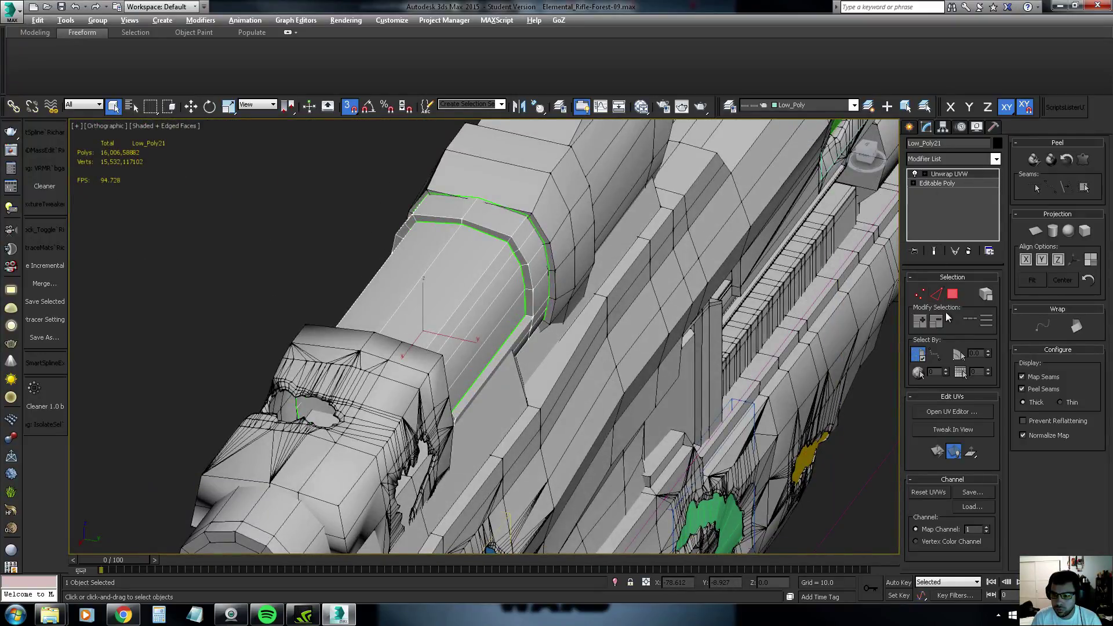
key(alt+q)
click(953, 411)
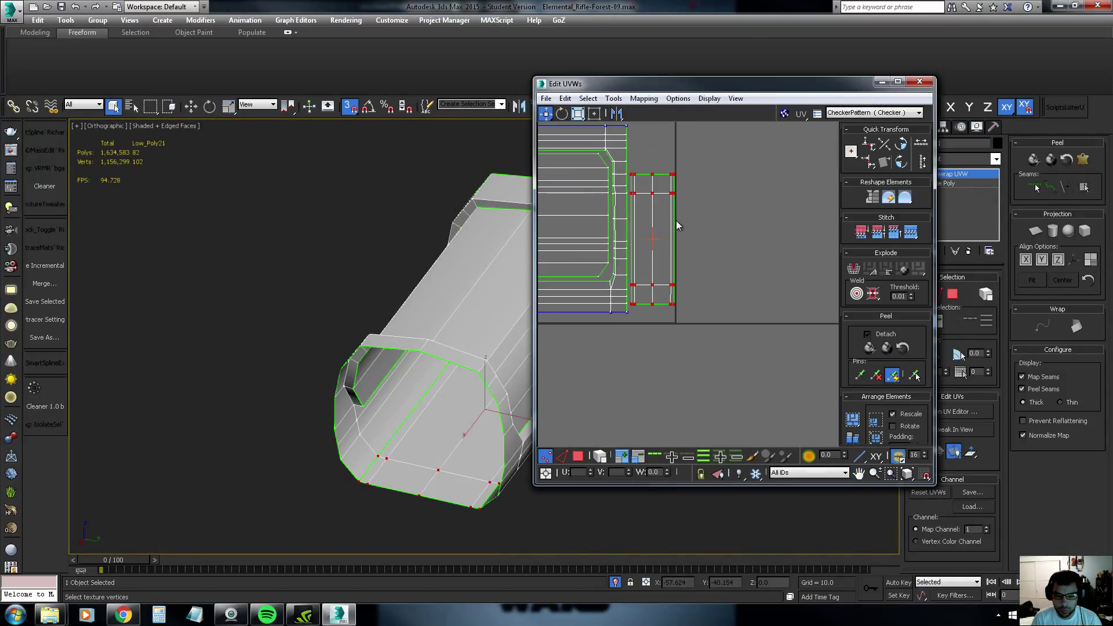
In face mode, shrink the strip's UV shell and nudge the large shell right
key(3)
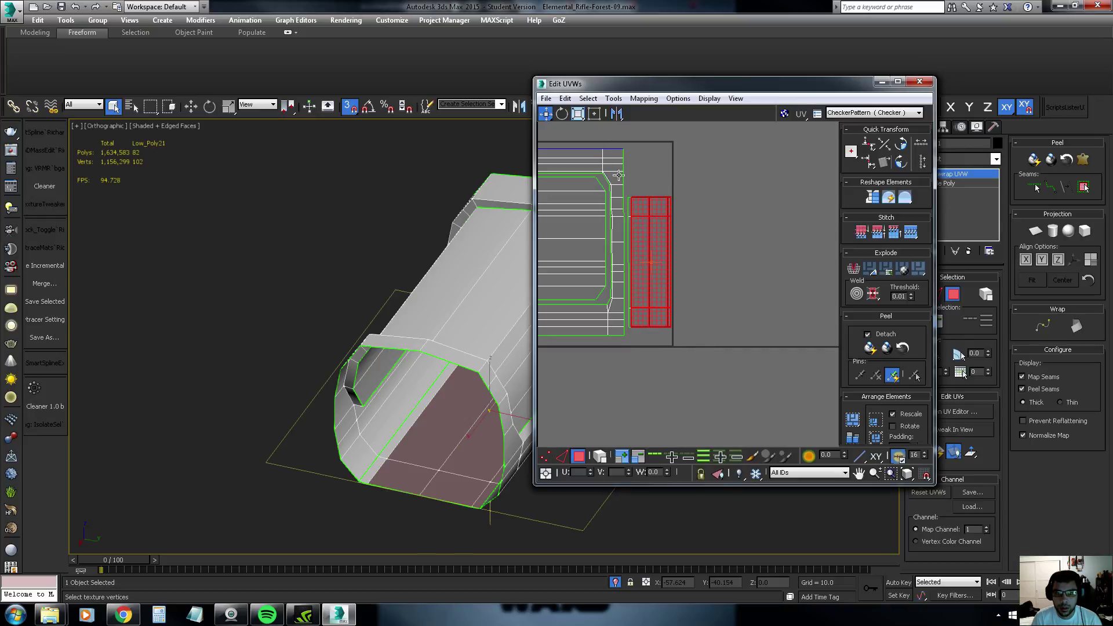
click(578, 113)
mouse_move(645, 239)
mouse_down()
mouse_move(643, 283)
mouse_move(683, 328)
mouse_up()
scroll(548, 168, up, 2)
click(545, 113)
scroll(557, 213, down, 2)
scroll(556, 213, down, 1)
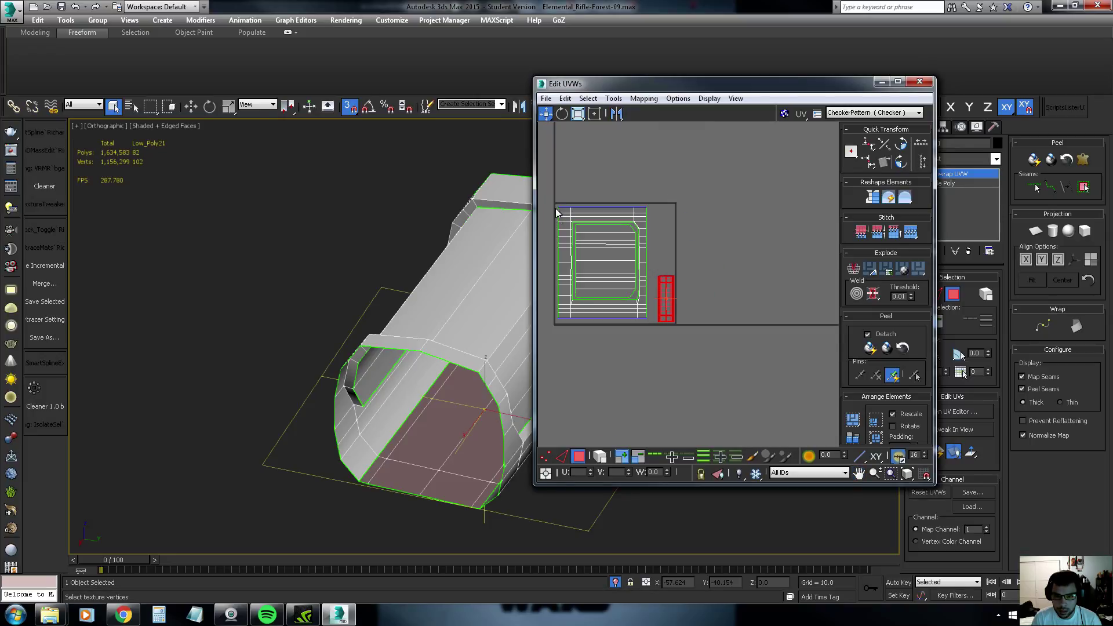
click(641, 313)
drag(638, 304, 641, 305)
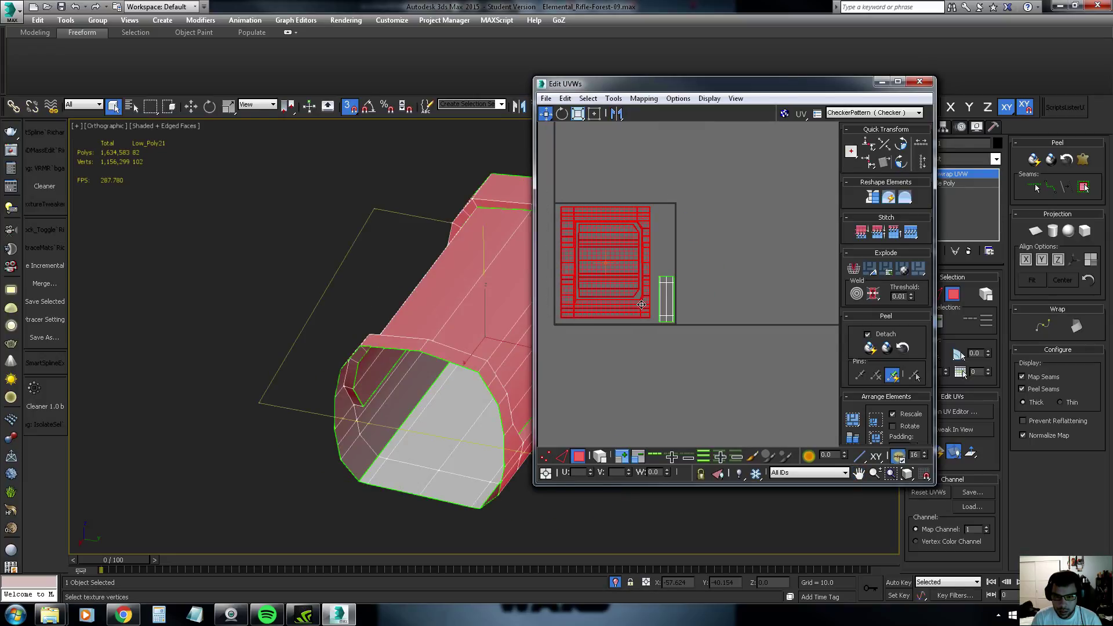
Enlarge the large shell slightly and resize and reposition the small strip shell
click(578, 113)
drag(607, 208, 632, 216)
click(546, 113)
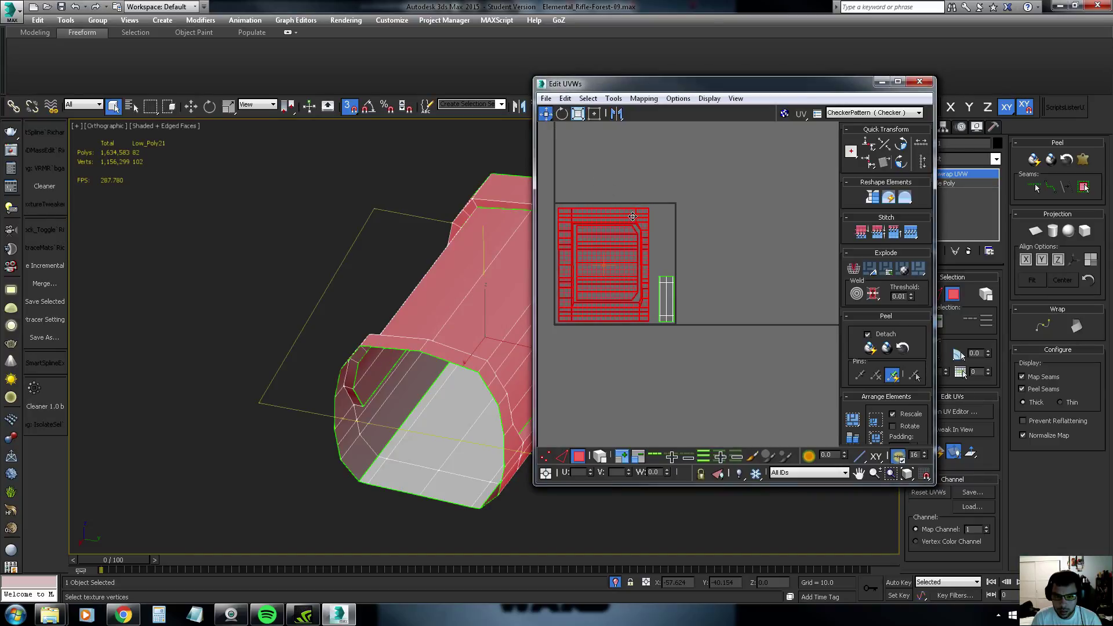
click(672, 310)
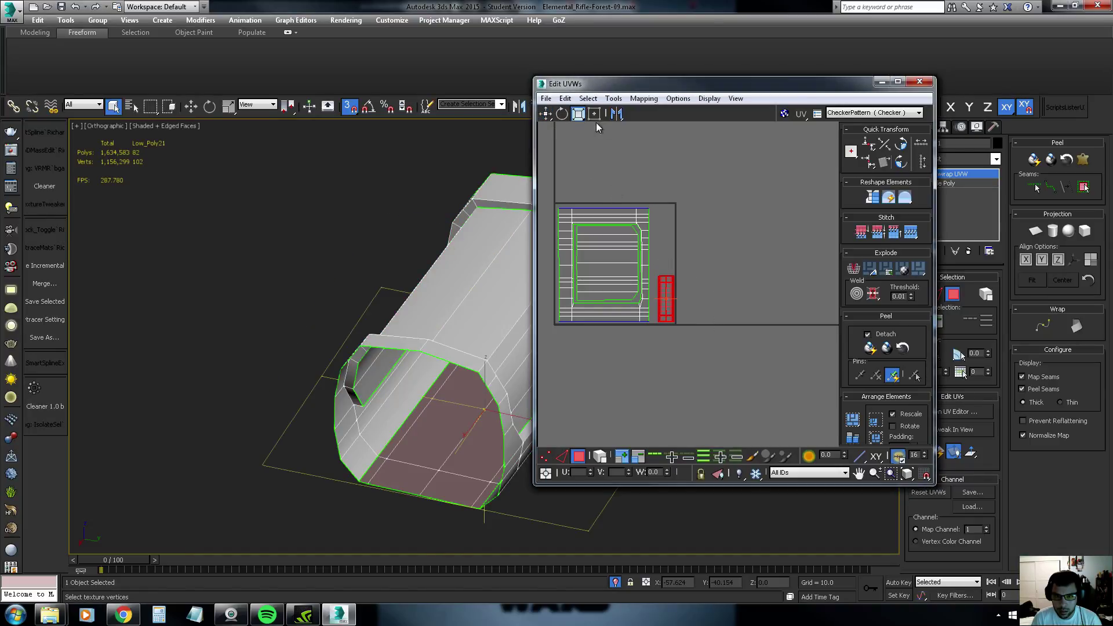
drag(667, 291, 634, 223)
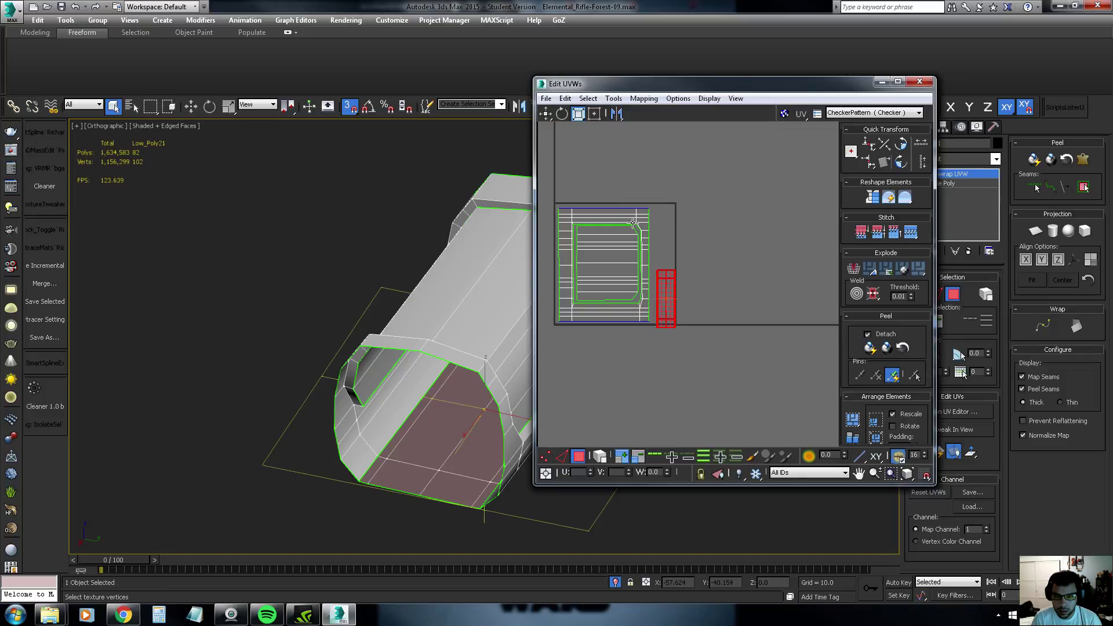
key(w)
drag(677, 292, 674, 278)
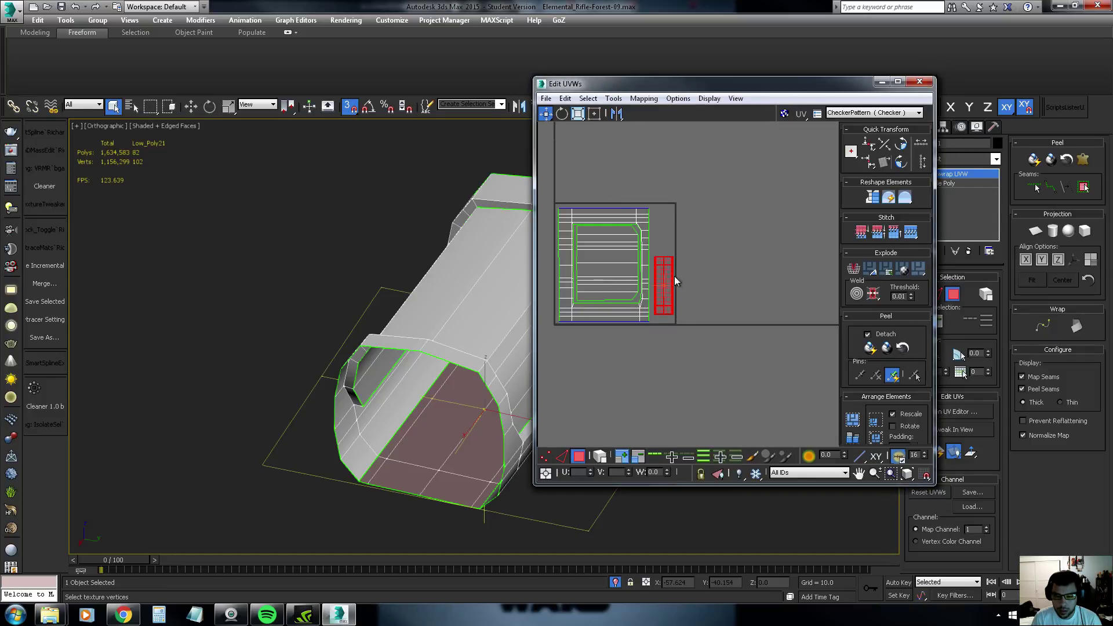
Move the part's whole UV layout down-left into the UV square and close Edit UVWs
scroll(674, 273, down, 1)
scroll(694, 193, down, 2)
key(ctrl+a)
mouse_move(659, 238)
mouse_down()
mouse_move(623, 310)
mouse_move(598, 331)
mouse_up()
click(656, 309)
click(920, 81)
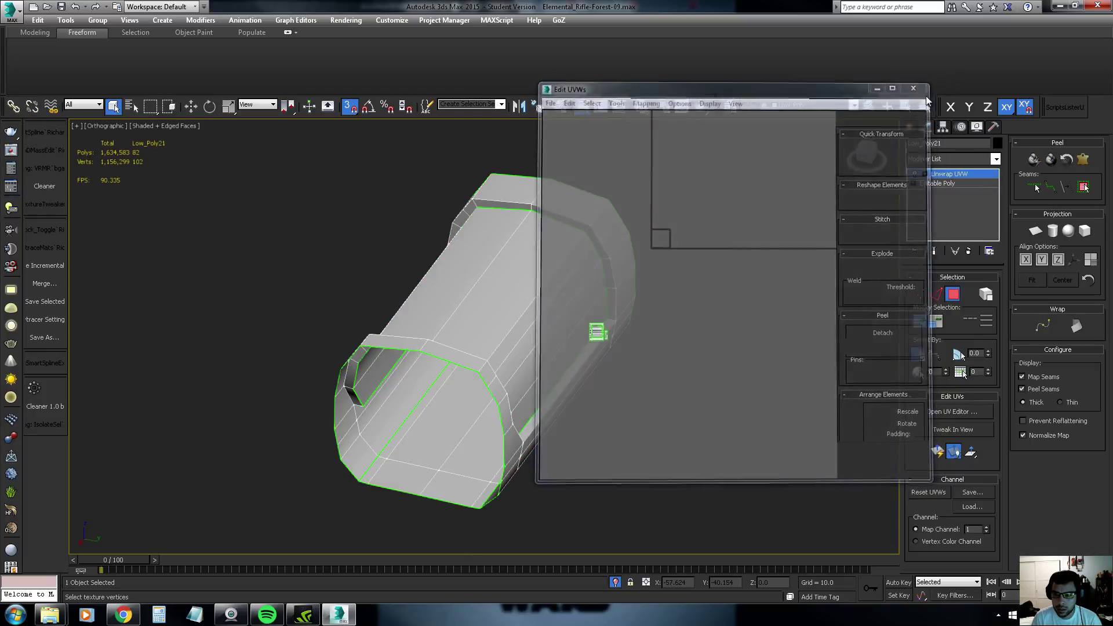
scroll(754, 243, down, 3)
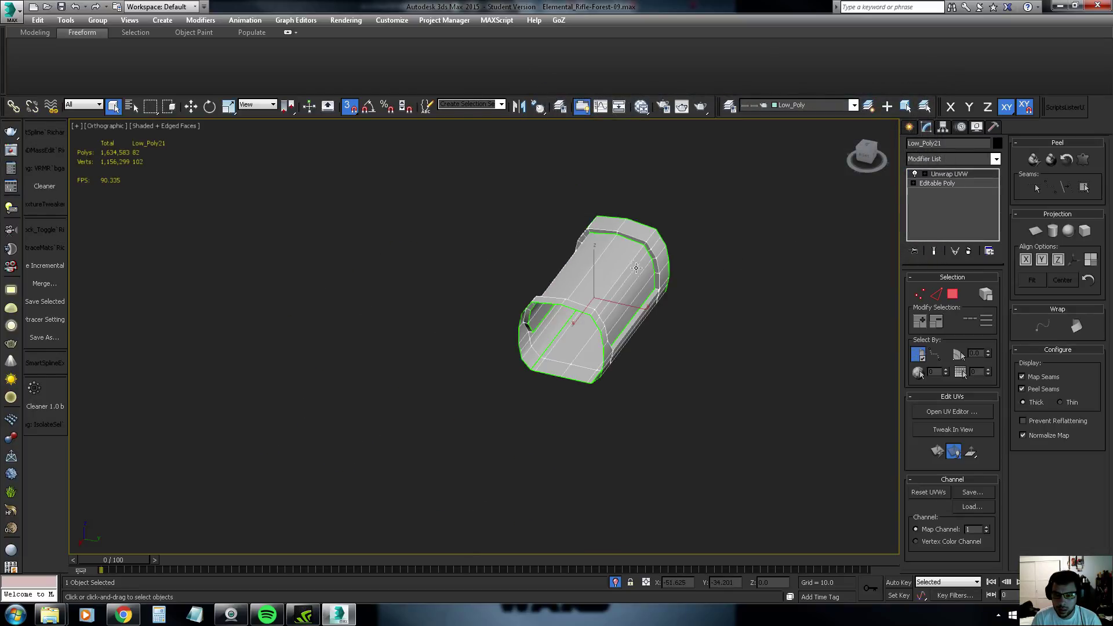
End isolation to show the whole rifle and hide the Low_Poly layer
key(alt+q)
alt+middle_drag(636, 267, 585, 282)
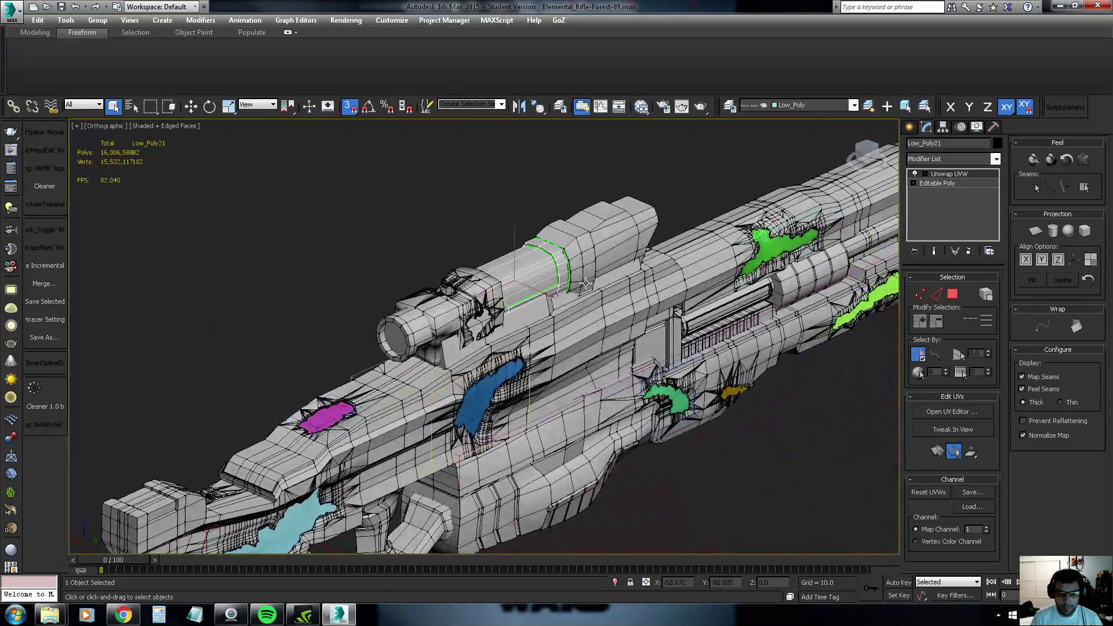
middle_drag(529, 338, 554, 241)
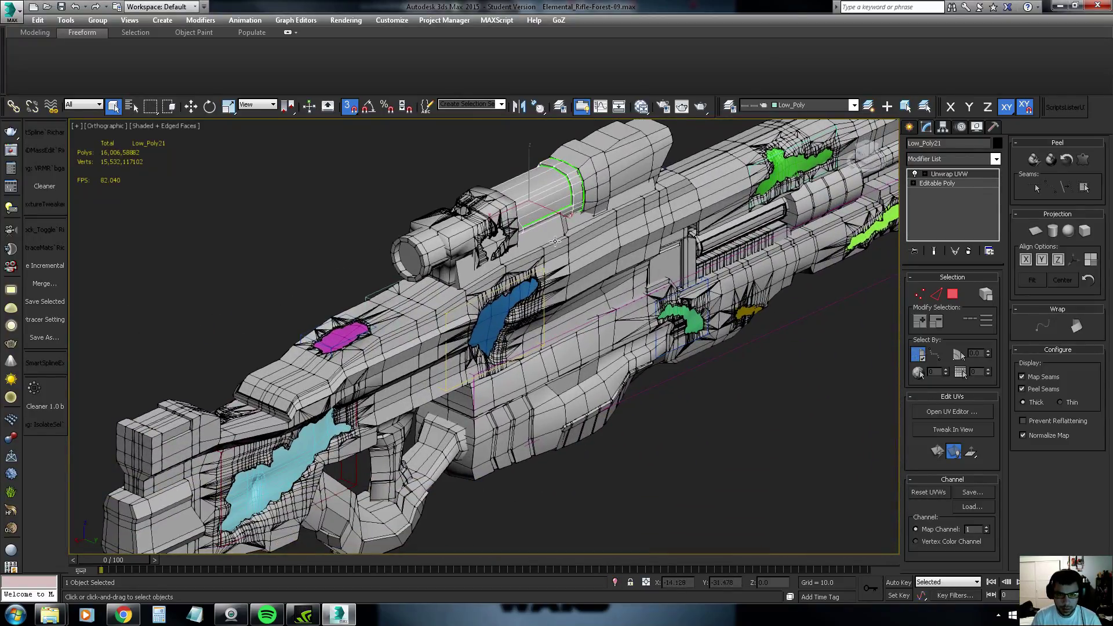
click(729, 107)
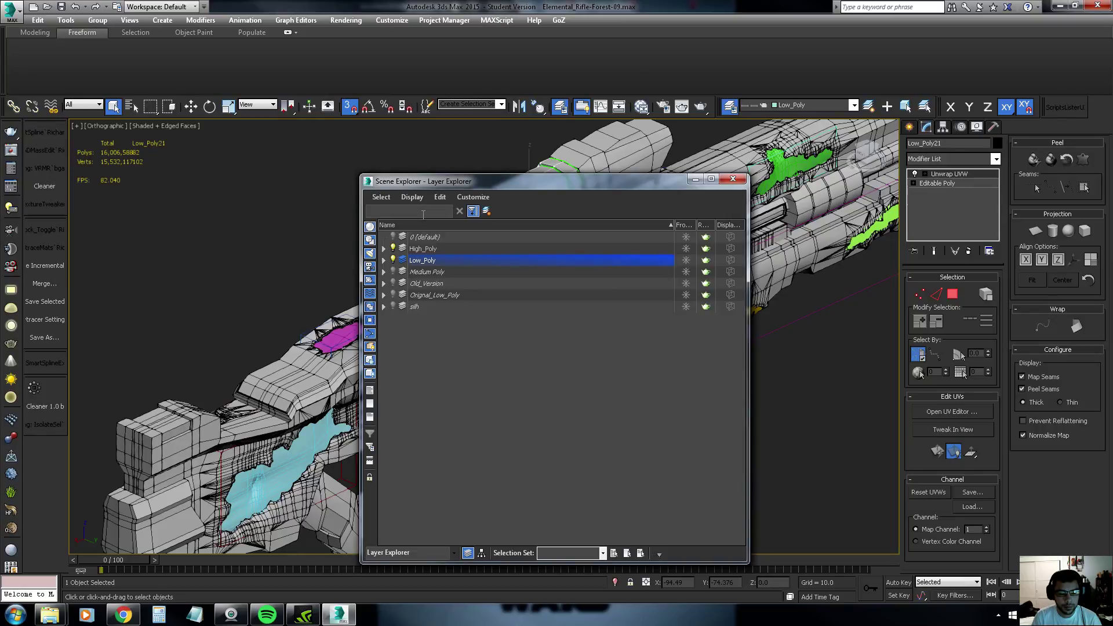
click(394, 261)
click(733, 179)
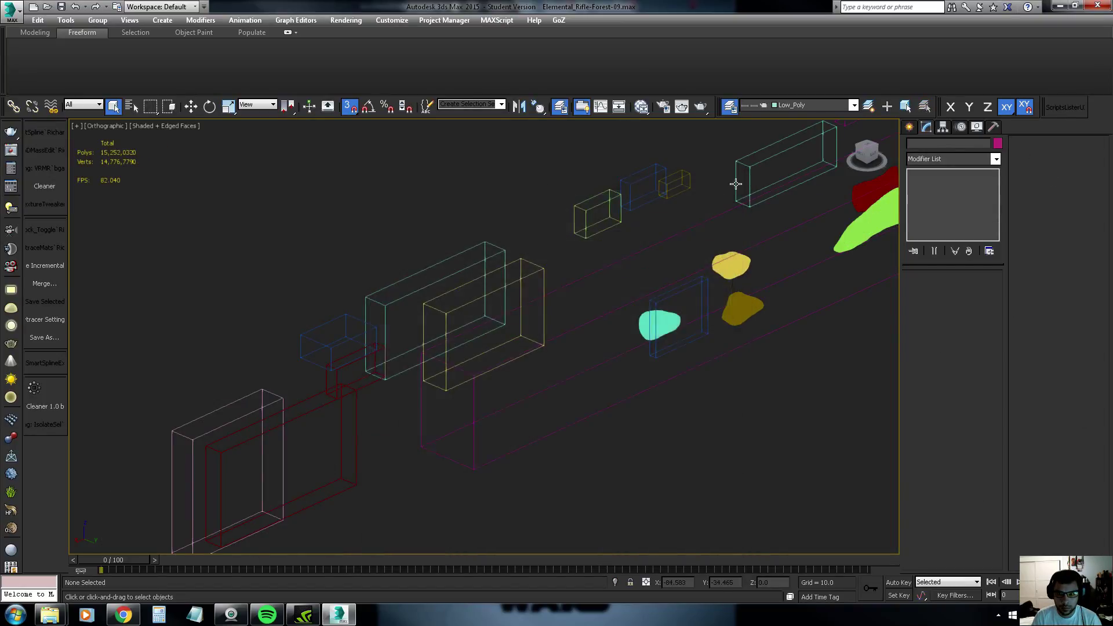
Select the 19 remaining wireframe helper boxes, excluding the long box, and hide them
drag(748, 156, 499, 302)
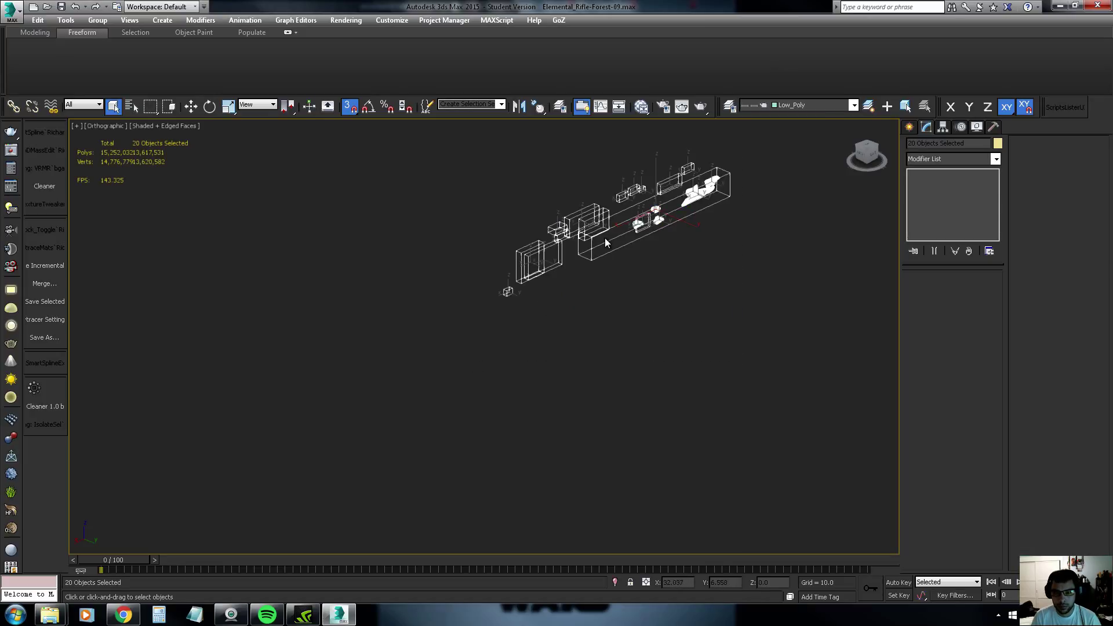
scroll(604, 238, up, 4)
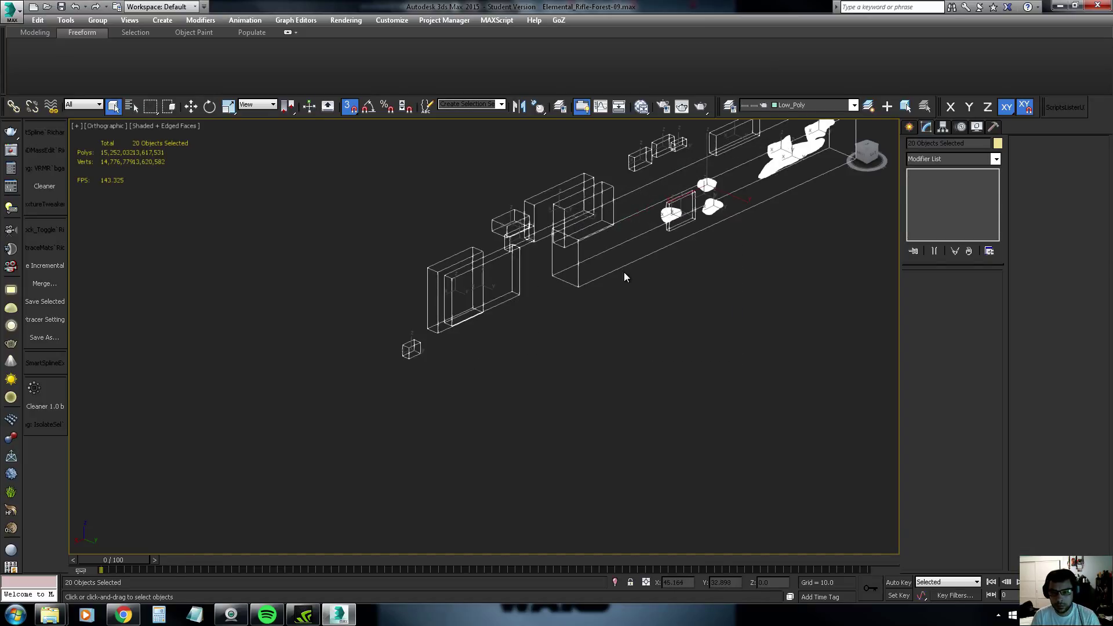
alt+click(632, 272)
middle_drag(642, 246, 608, 278)
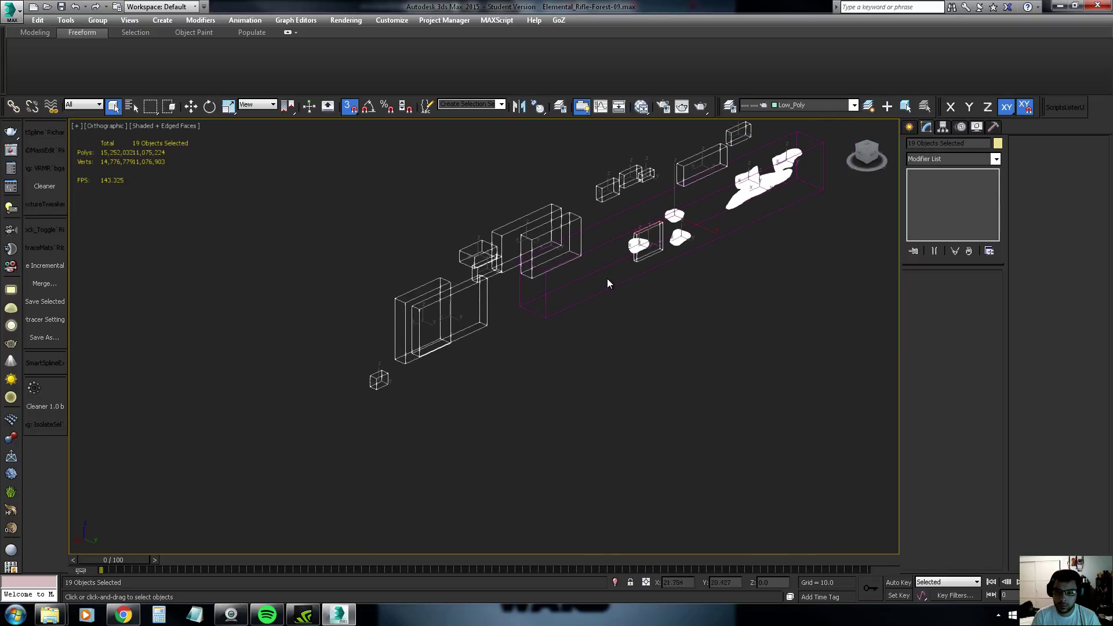
key(Delete)
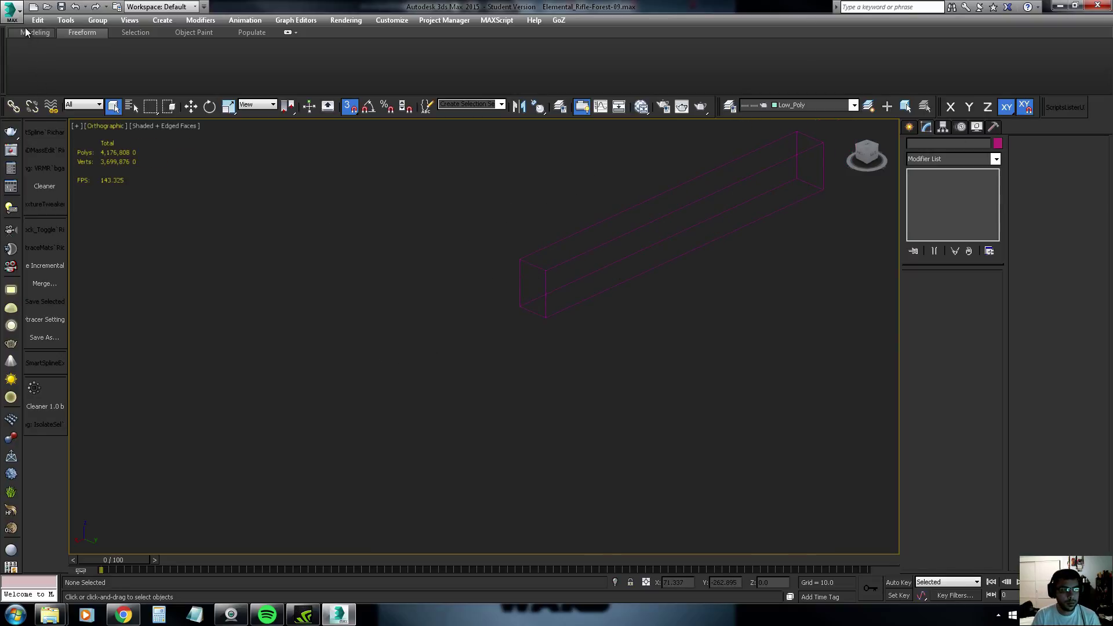
Turn the rifle layer's visibility back on in the layer list
click(730, 106)
click(393, 250)
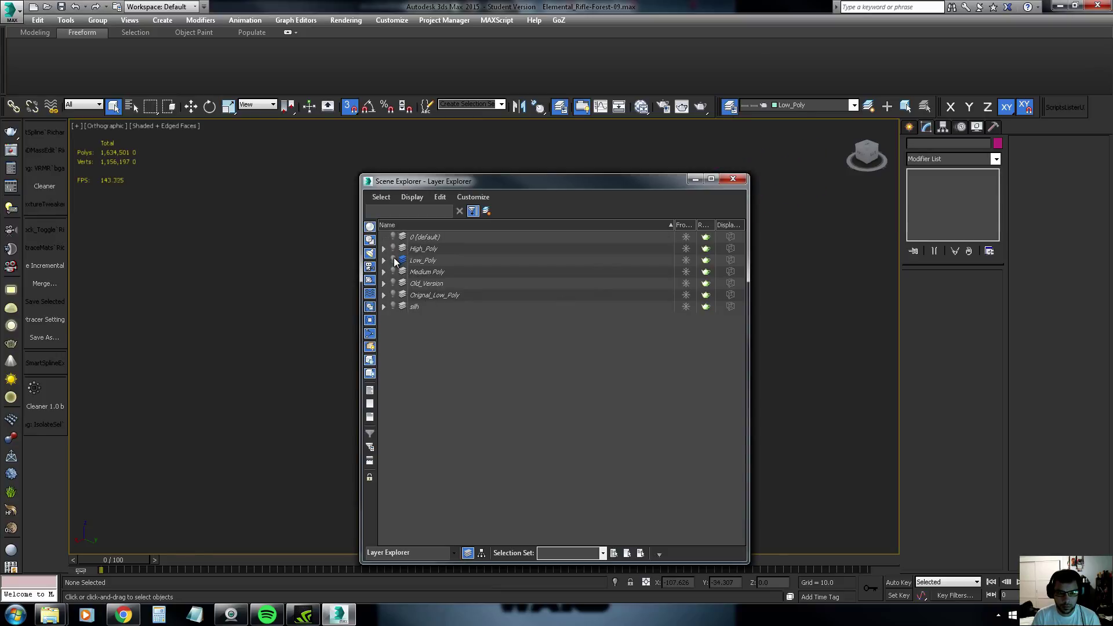
click(733, 179)
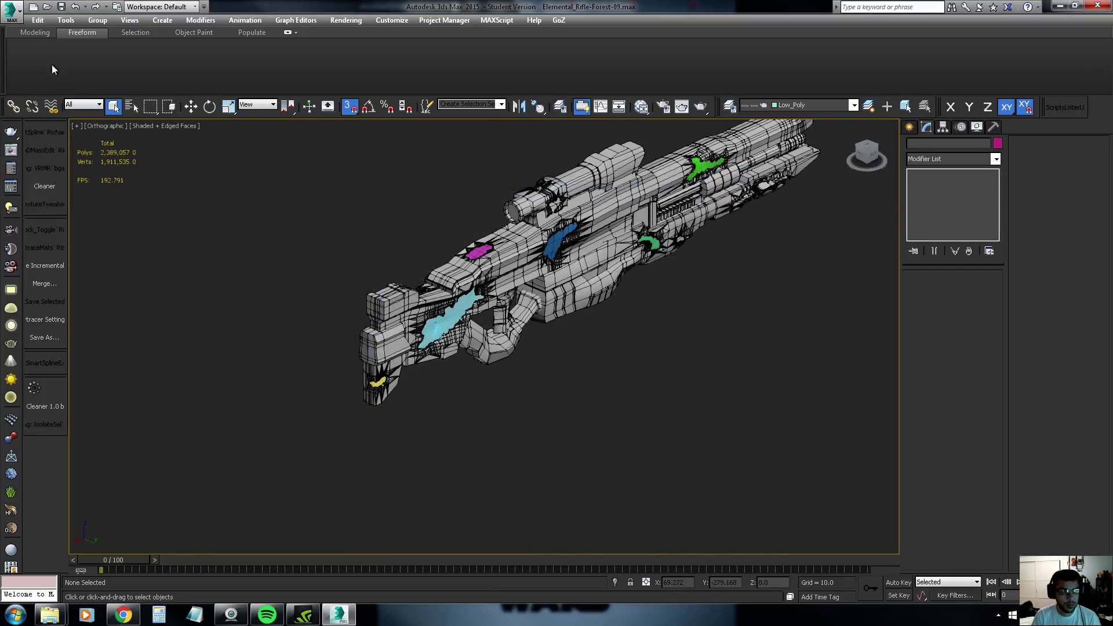
click(11, 15)
Save the scene as a new file, changing the version number from 09 to 10
click(10, 14)
click(20, 138)
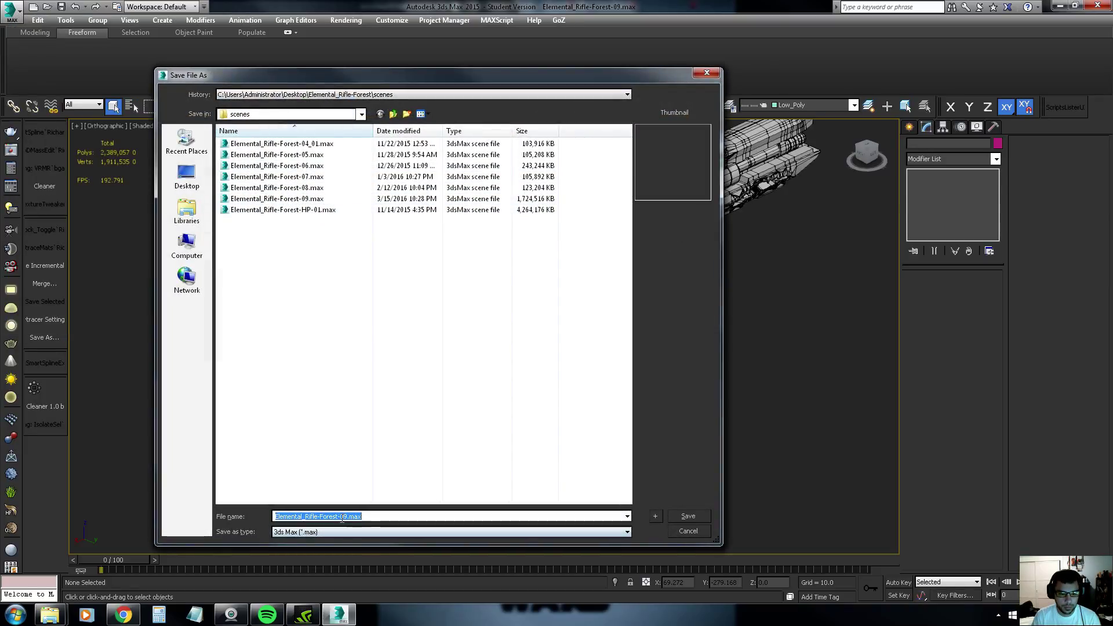
drag(341, 516, 447, 536)
text(10)
key(Return)
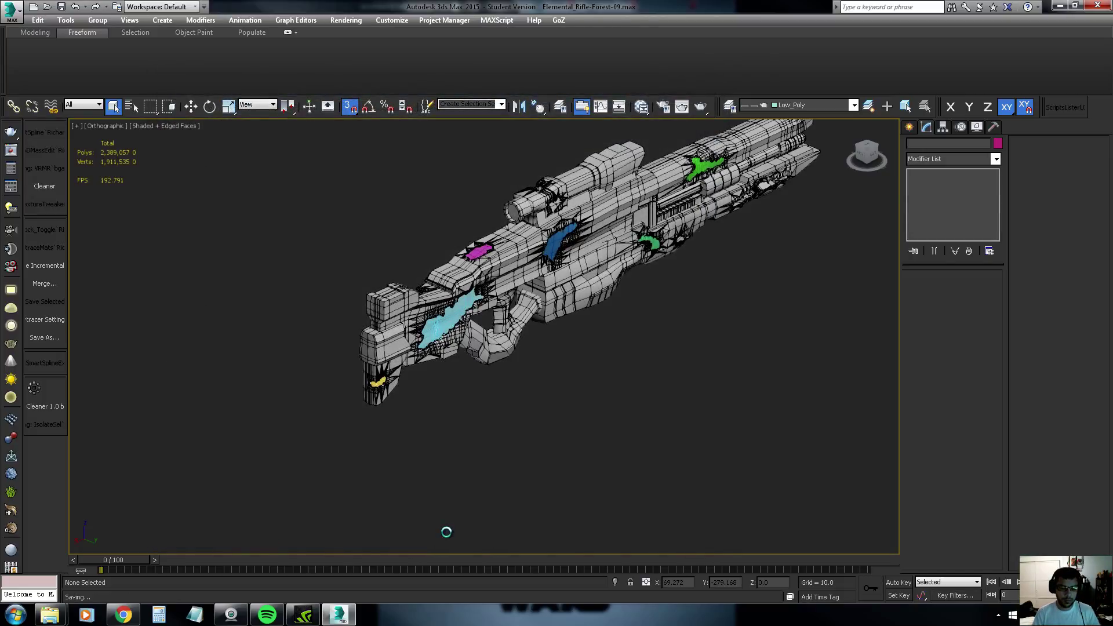